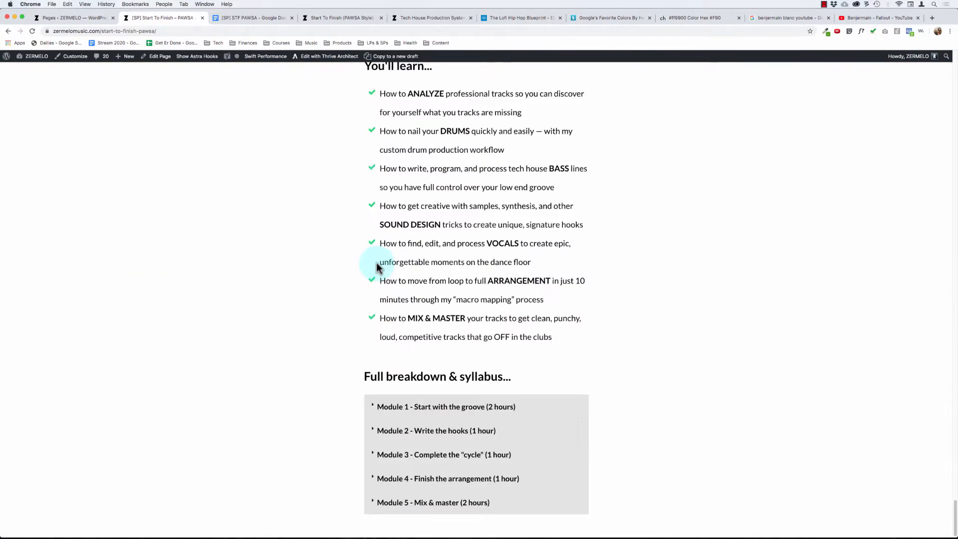
- Review the Start To Finish: PAWSA sales page from the hero headline through the problem and "Here's How I Can Help" sections
scroll(389, 262, "up", 20)
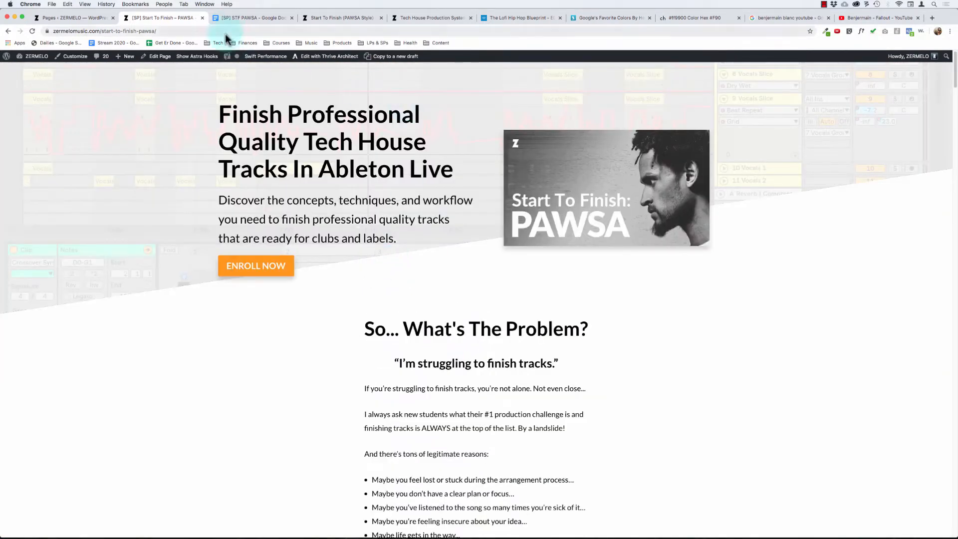
left_click_drag(220, 114, 360, 201)
left_click(406, 345)
scroll(406, 346, "down", 20)
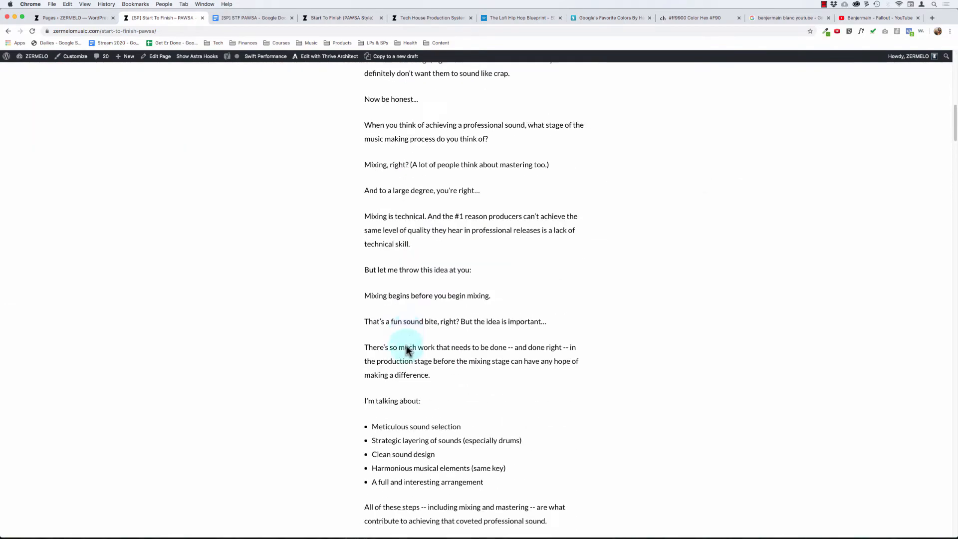
scroll(406, 345, "up", 15)
scroll(406, 347, "down", 1)
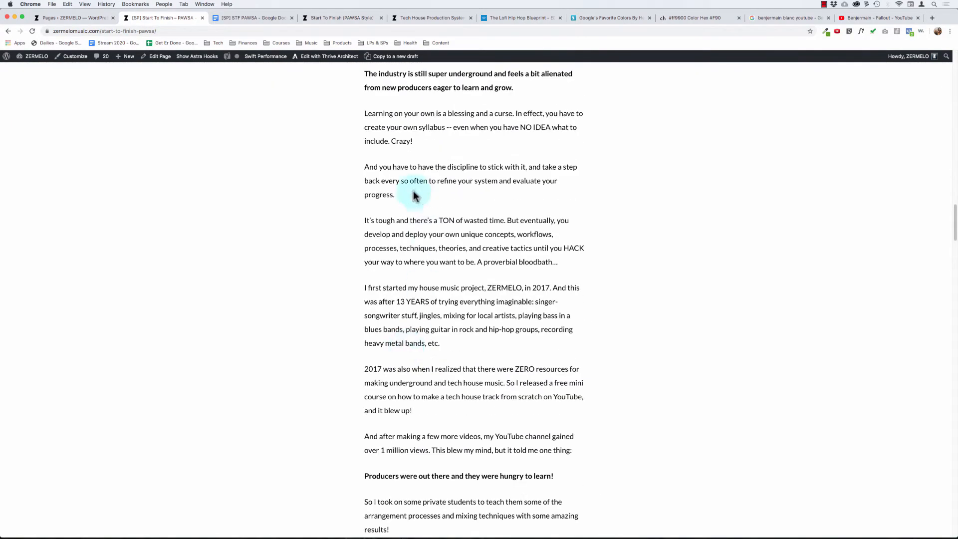
left_click_drag(396, 215, 427, 414)
scroll(427, 414, "down", 2)
scroll(436, 309, "up", 5)
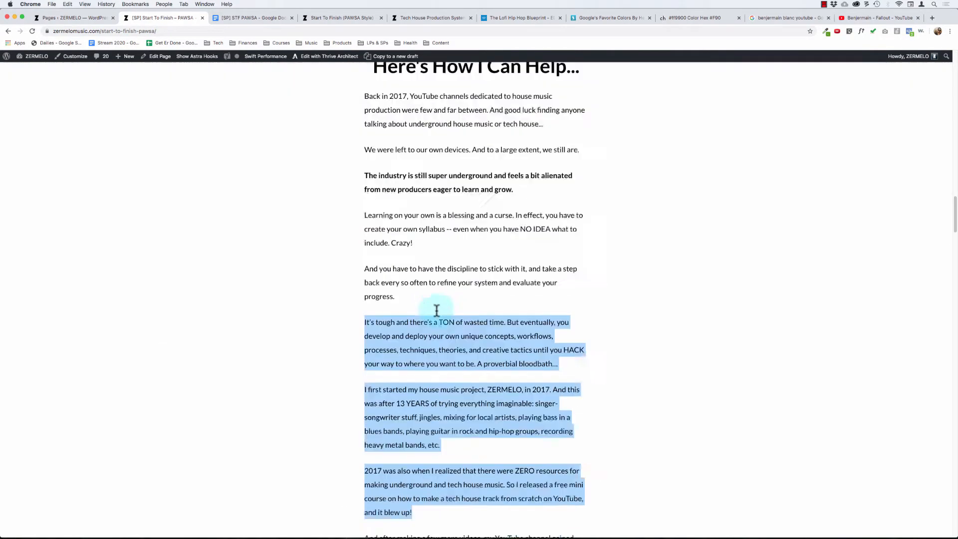
scroll(436, 310, "down", 7)
scroll(437, 310, "down", 10)
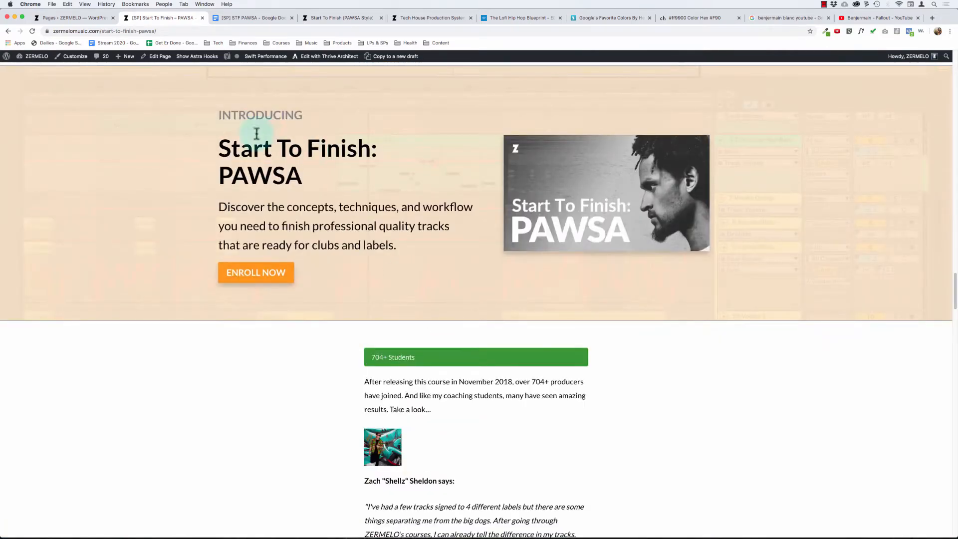
- Examine the student testimonials and the "What Kind Of Results Can YOU Expect?" section with its email screenshots
scroll(352, 260, "down", 20)
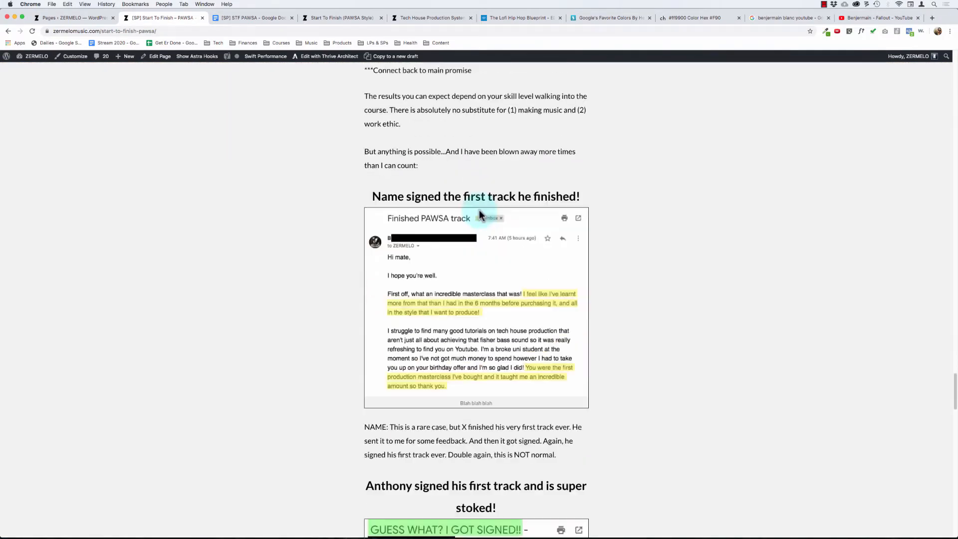
scroll(479, 210, "up", 4)
left_click_drag(410, 133, 459, 199)
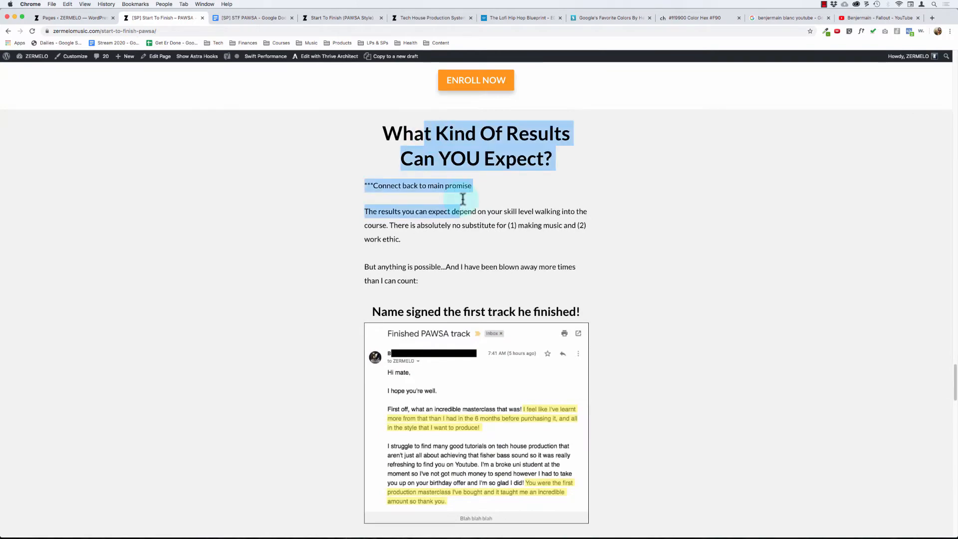
left_click(453, 233)
scroll(453, 233, "down", 15)
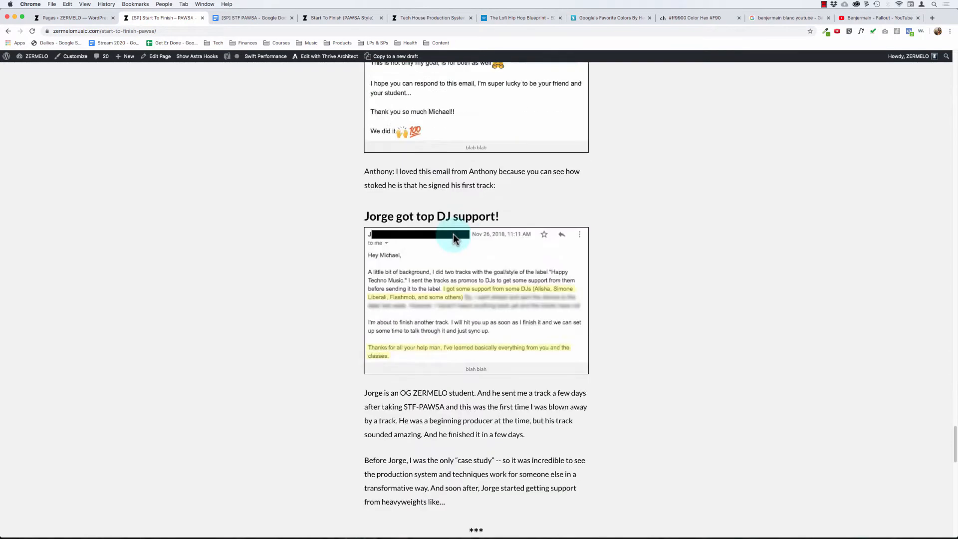
scroll(453, 233, "down", 6)
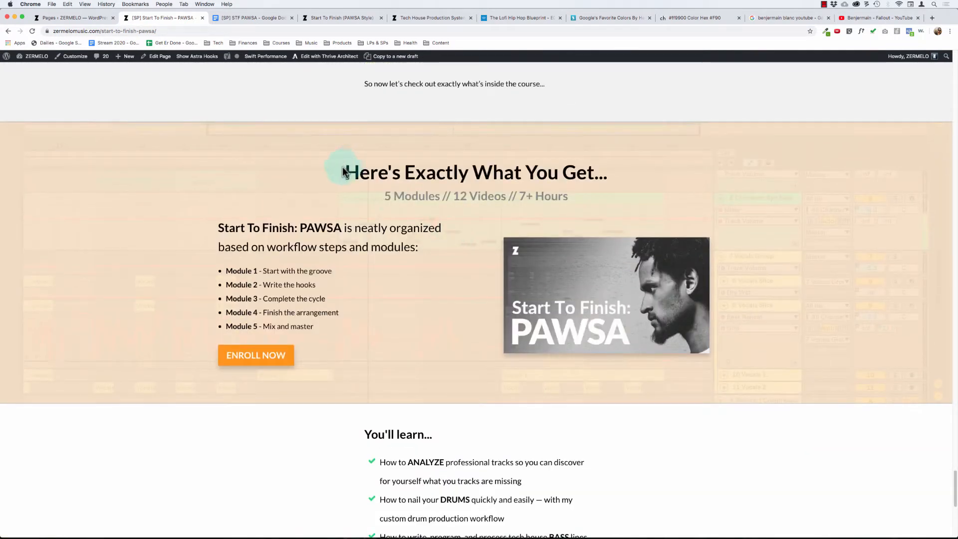
- Examine the "Here's Exactly What You Get" section, its module list and the "You'll learn" checklist
left_click_drag(345, 171, 602, 202)
left_click(601, 202)
scroll(554, 200, "down", 3)
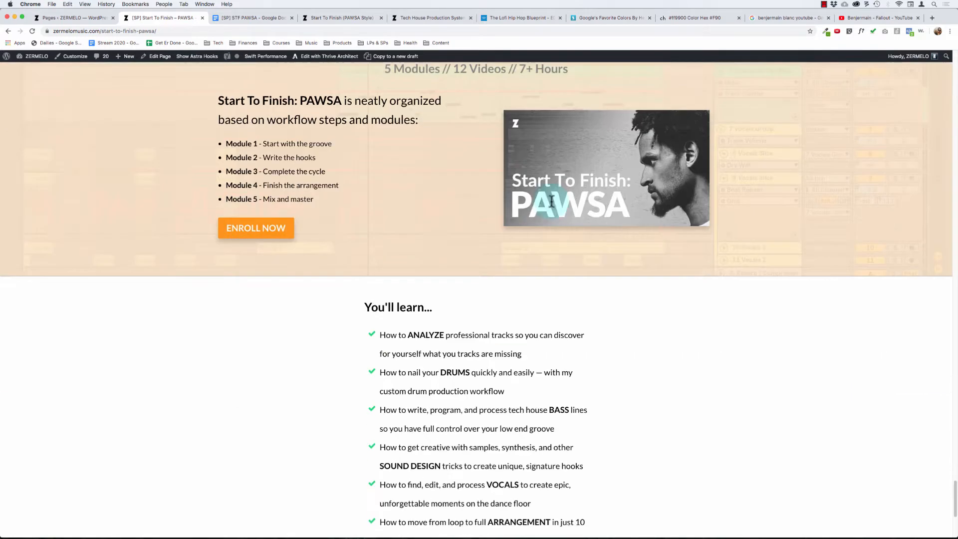
left_click_drag(318, 144, 306, 186)
scroll(412, 294, "down", 5)
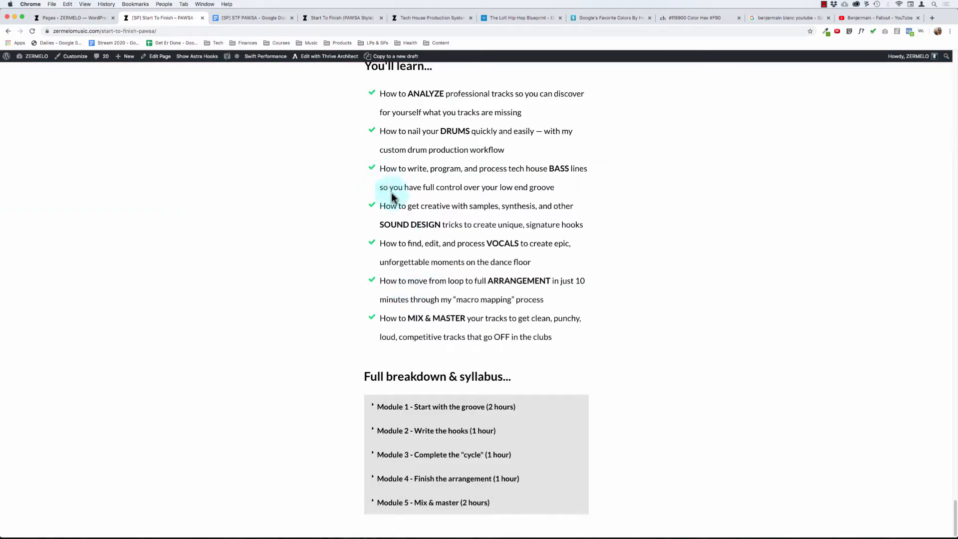
left_click_drag(380, 168, 445, 295)
left_click(507, 366)
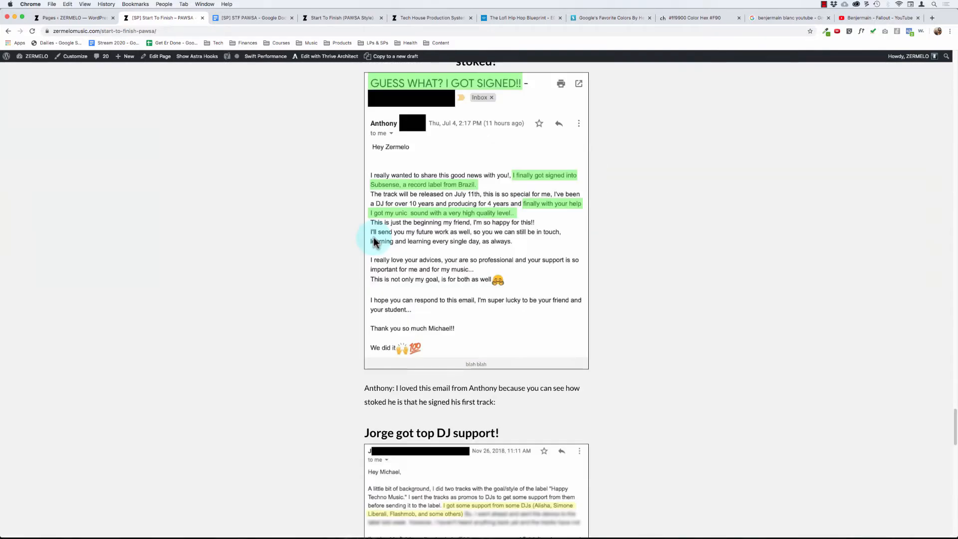
- Open the sales page in the Thrive Architect editor and go to the full breakdown and syllabus section
scroll(373, 237, "down", 15)
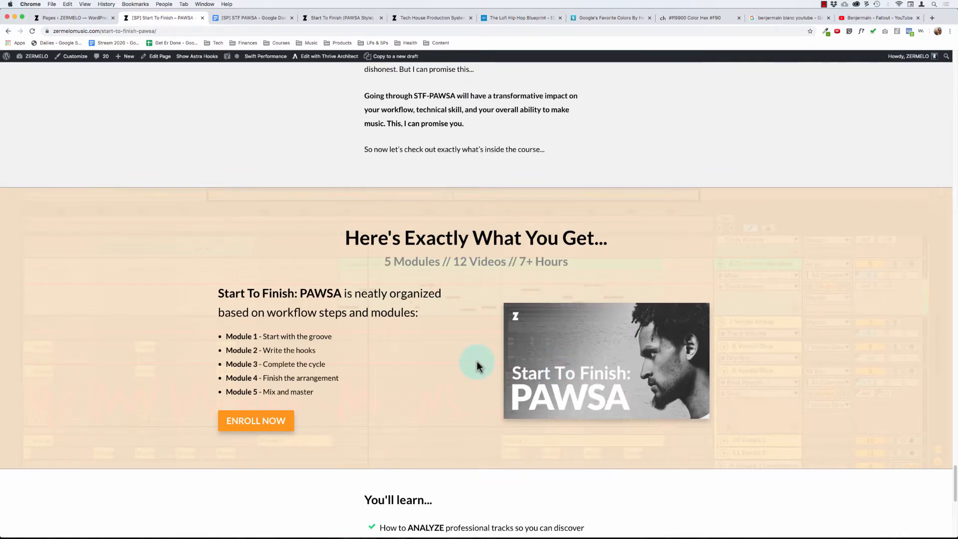
scroll(450, 339, "down", 1)
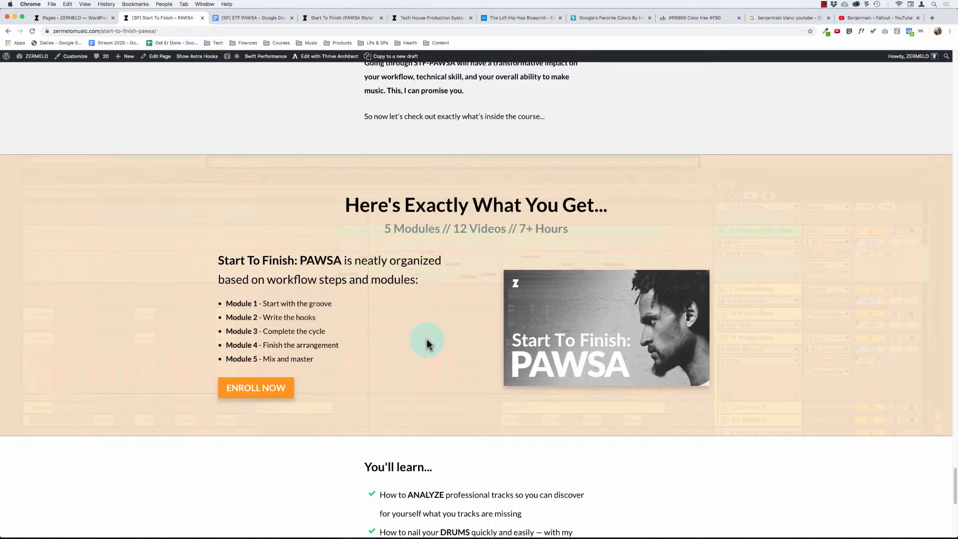
scroll(396, 327, "down", 8)
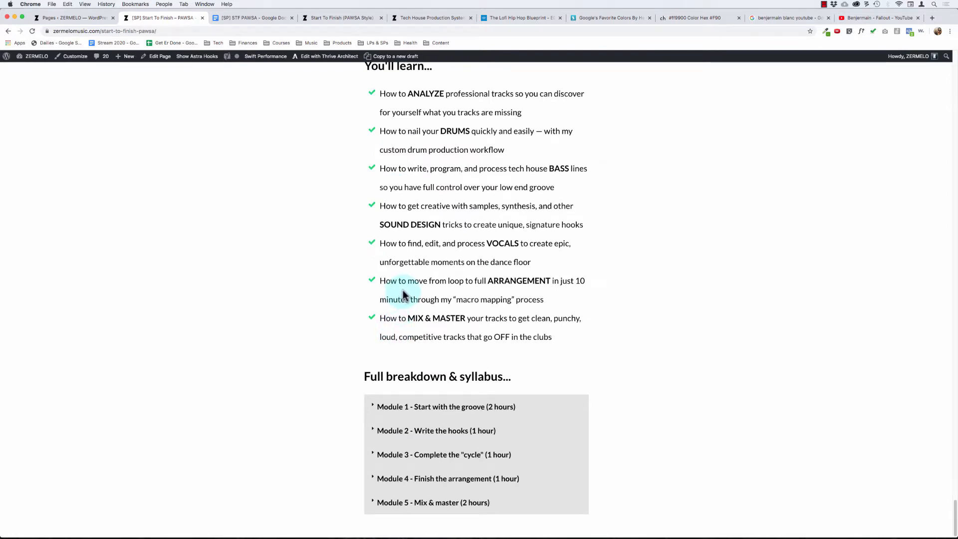
left_click(318, 60)
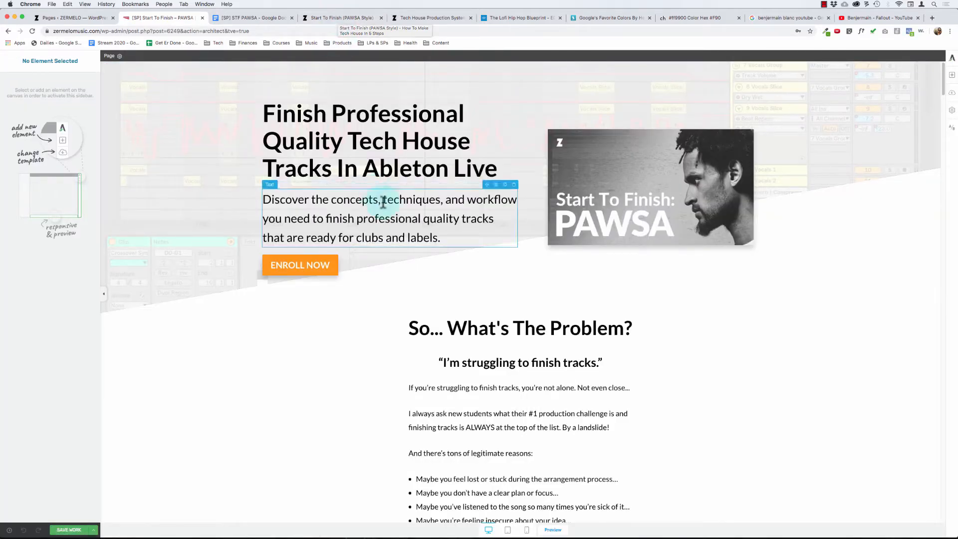
scroll(383, 202, "down", 20)
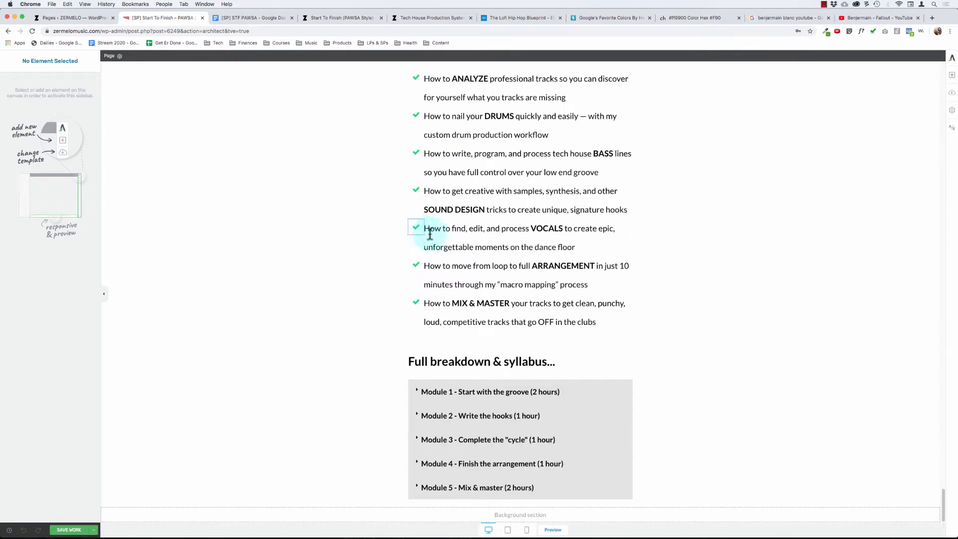
- Look at the published Start To Finish (PAWSA Style) page, and read the Tech House Production System page down to its bonuses
left_click(349, 18)
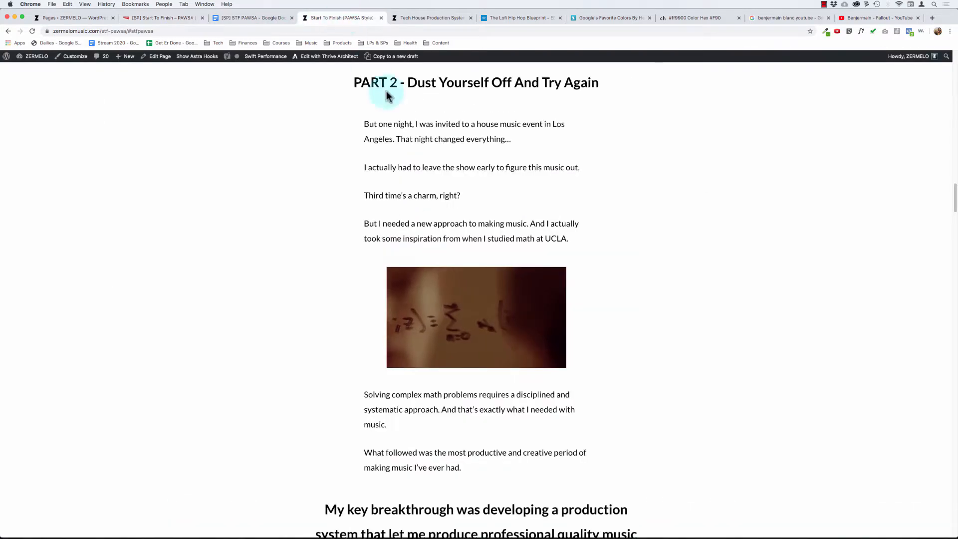
left_click(424, 19)
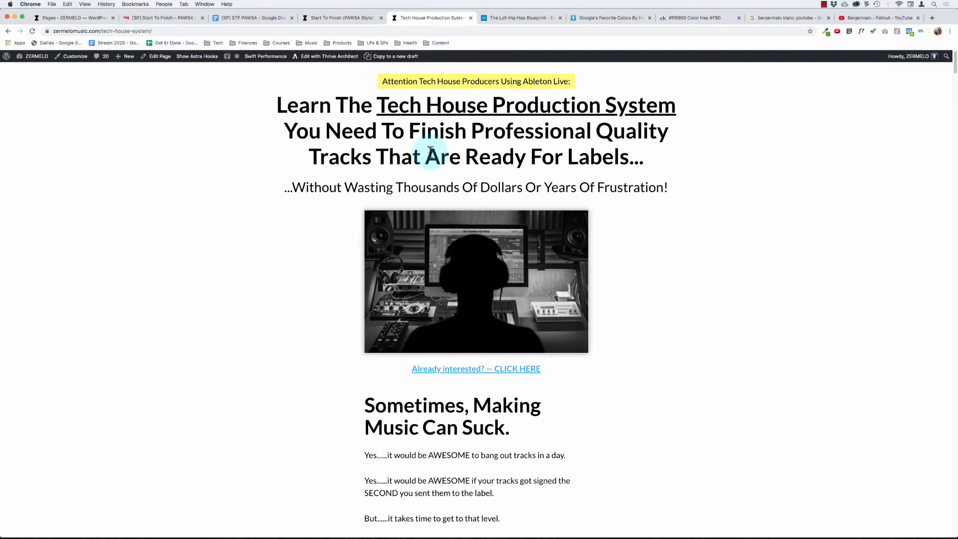
scroll(409, 219, "down", 15)
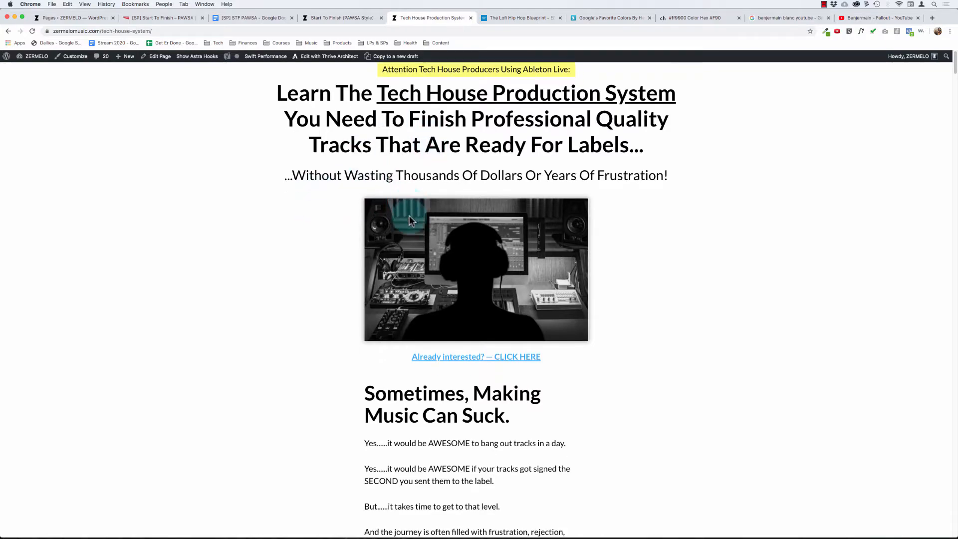
scroll(409, 215, "down", 20)
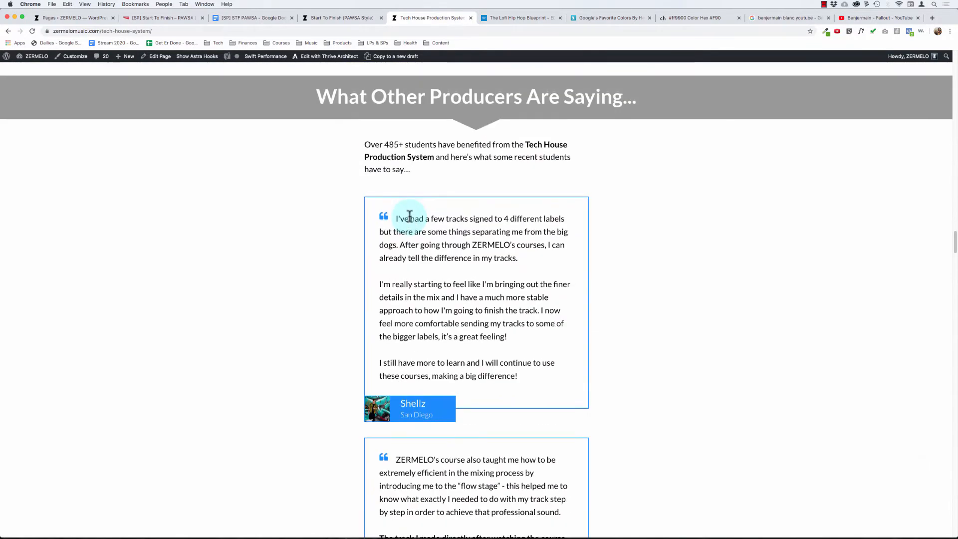
scroll(409, 215, "down", 20)
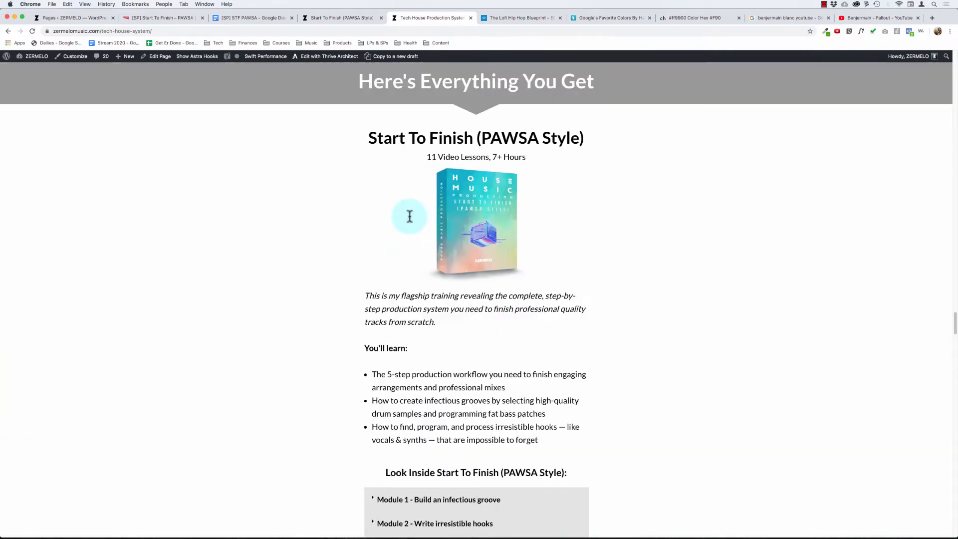
scroll(409, 220, "up", 3)
scroll(409, 219, "down", 20)
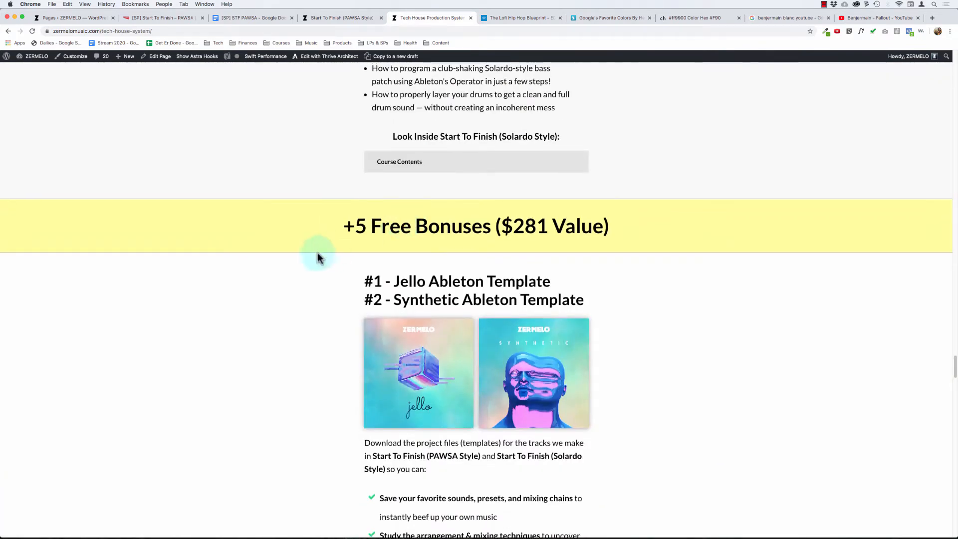
- Examine the "+5 Free Bonuses" and "Here's Everything You Get" banners on the Tech House Production System page
left_click_drag(325, 221, 605, 297)
left_click(552, 278)
scroll(513, 282, "up", 8)
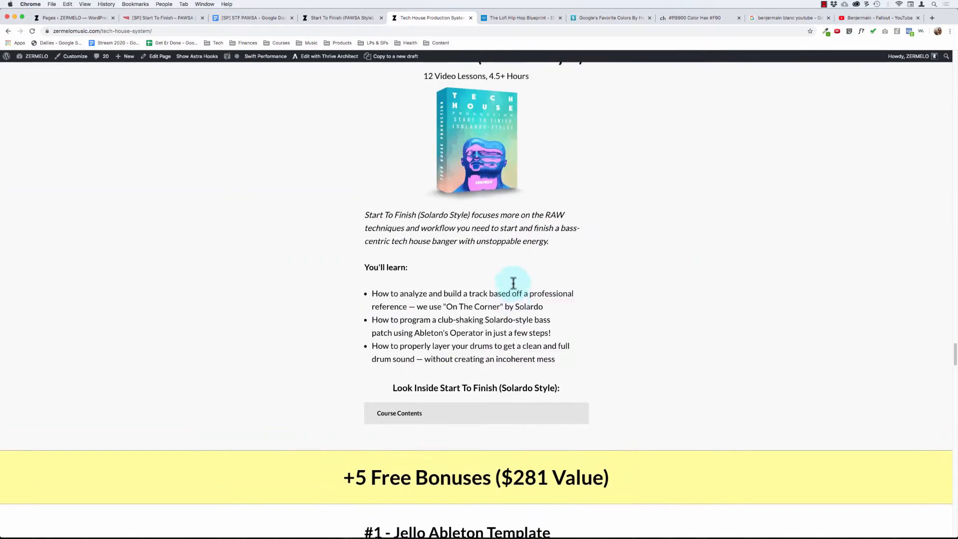
scroll(513, 283, "up", 10)
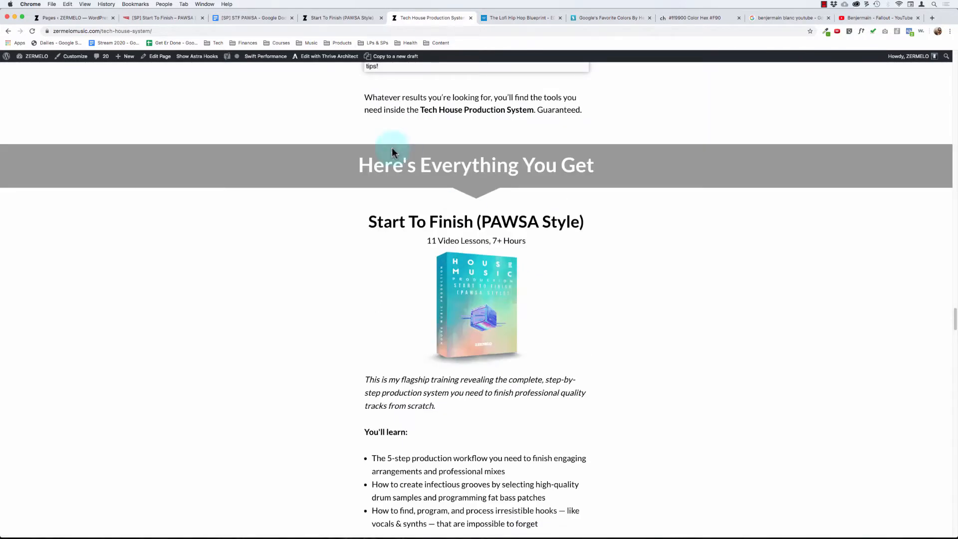
left_click_drag(345, 171, 633, 162)
left_click(633, 162)
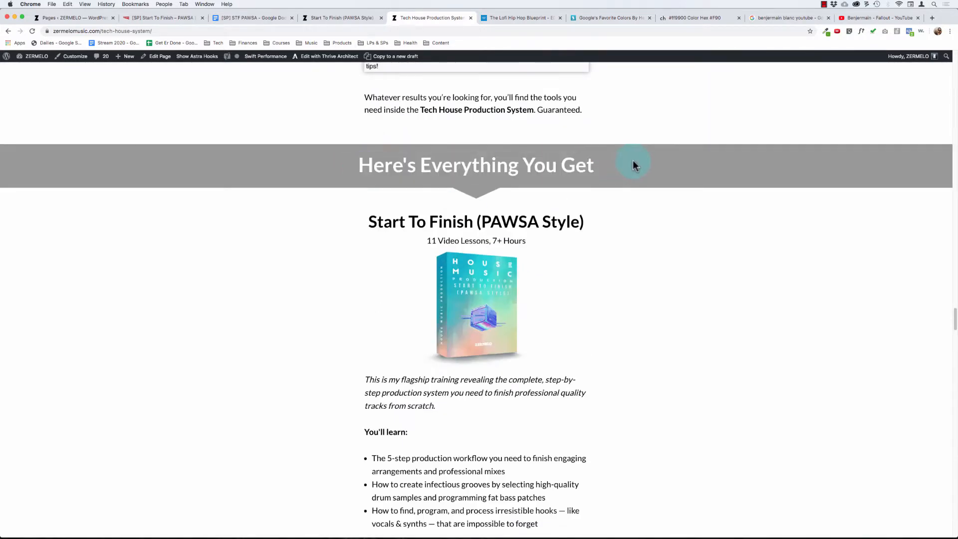
- Return to the sales page editor and examine the intro text and module list under "Here's Exactly What You Get"
left_click(155, 22)
scroll(439, 309, "down", 10)
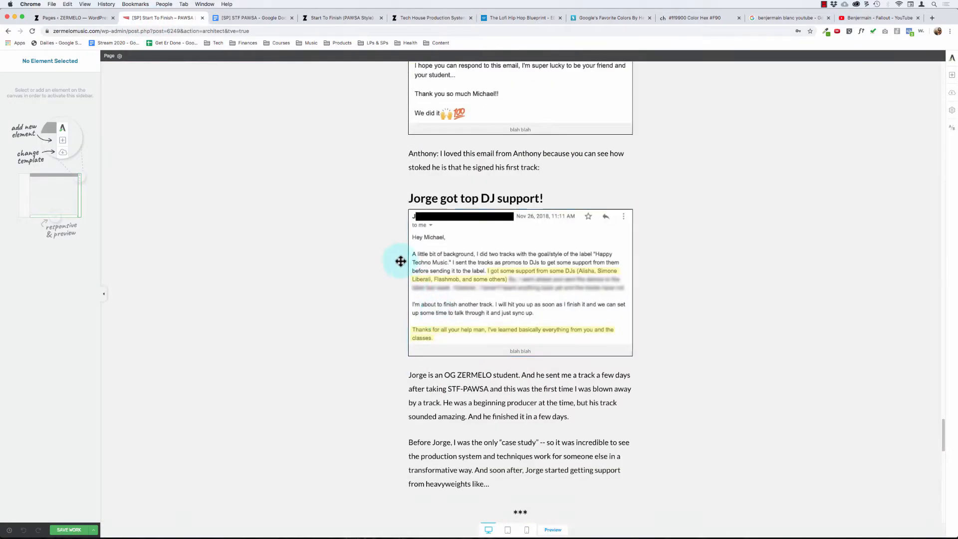
scroll(398, 259, "up", 15)
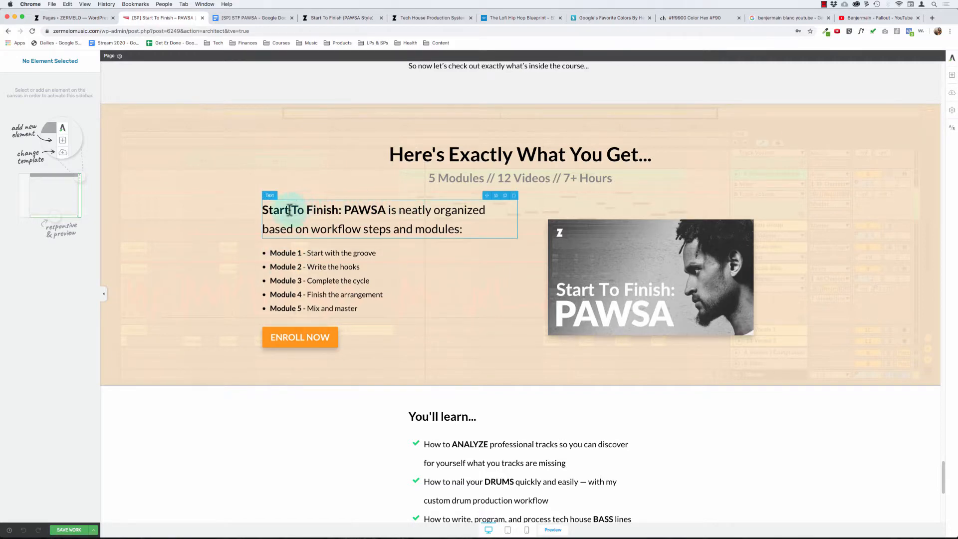
left_click_drag(289, 209, 399, 231)
left_click(425, 230)
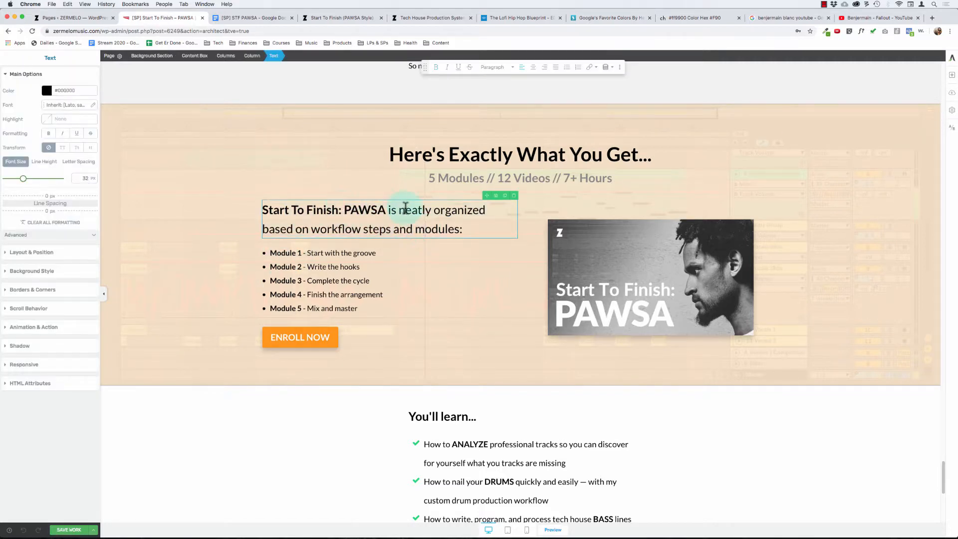
left_click_drag(312, 228, 408, 227)
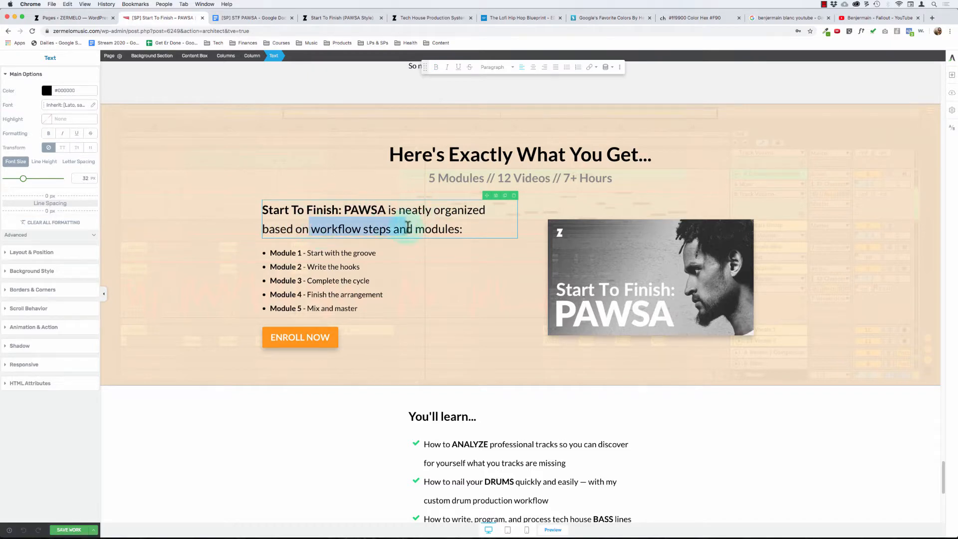
left_click(417, 228)
left_click(300, 249)
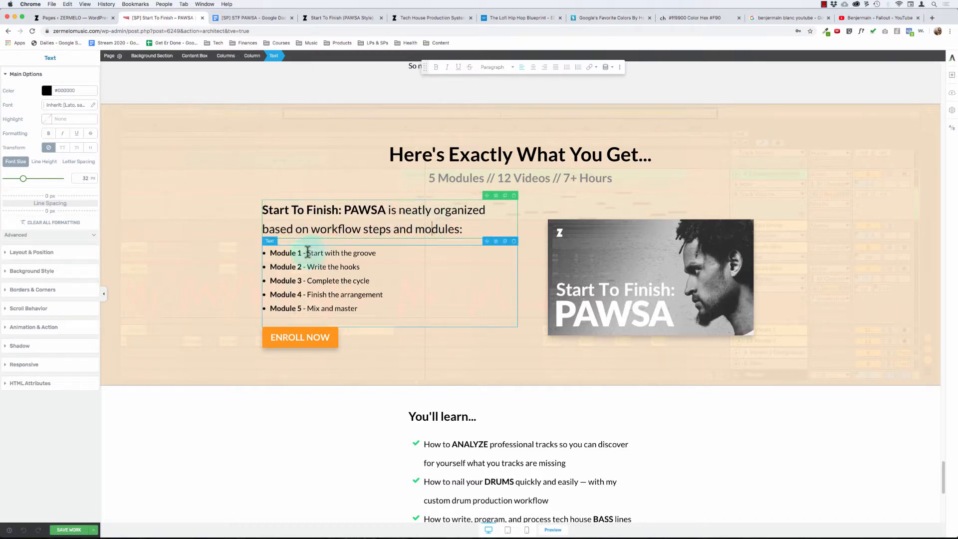
left_click(360, 307)
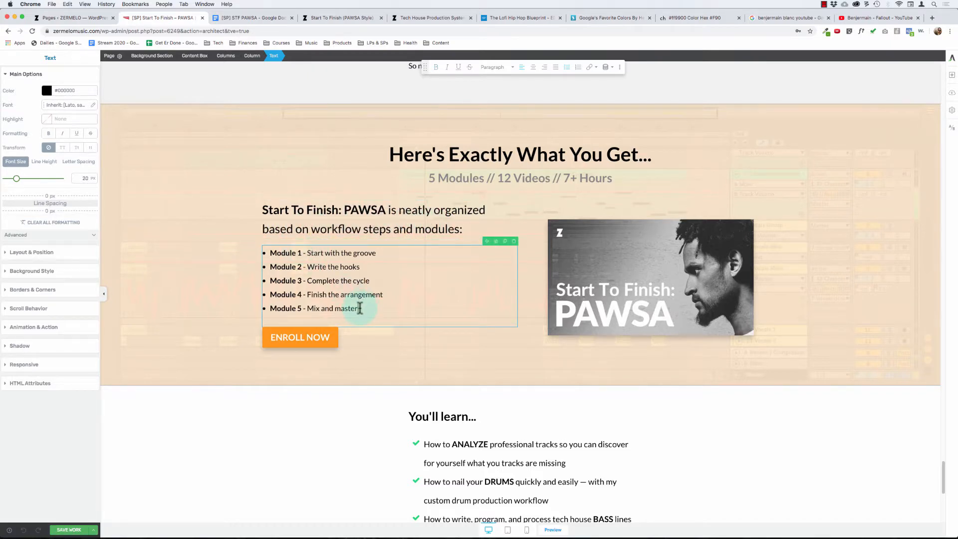
- Select the background section that contains the "Here's Exactly What You Get" content
left_click(209, 205)
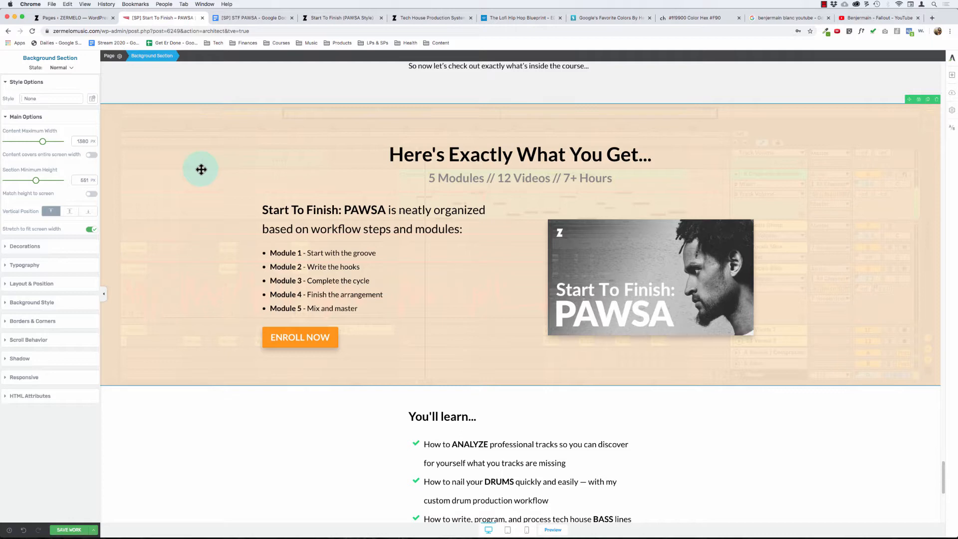
left_click_drag(201, 169, 234, 222)
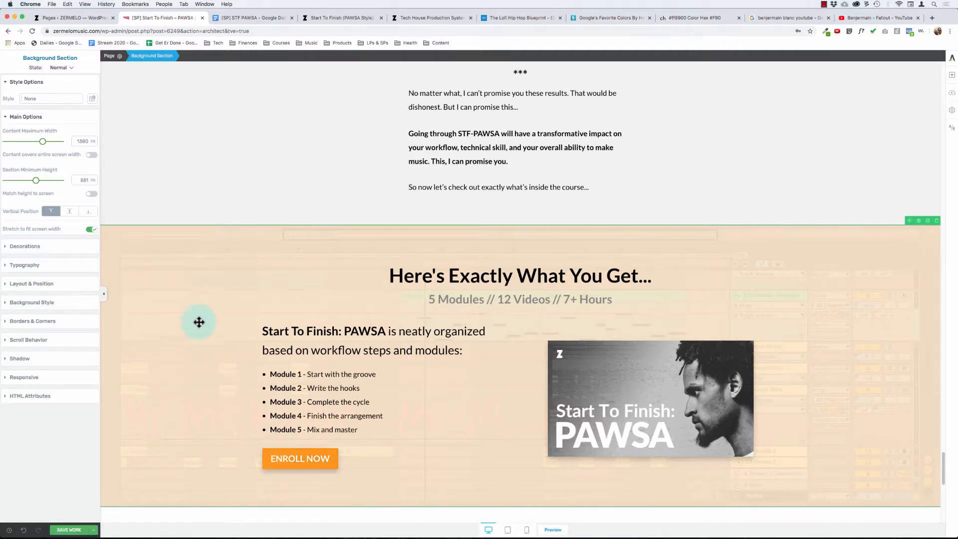
scroll(202, 327, "down", 3)
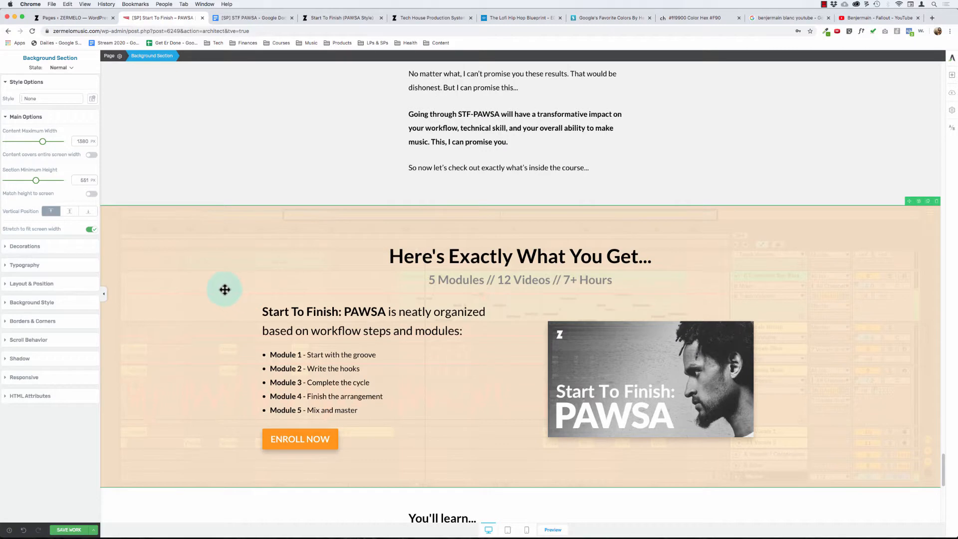
- Examine the intro text and five-module list in the "Here's Exactly What You Get" section, and reselect its background section
scroll(196, 295, "down", 3)
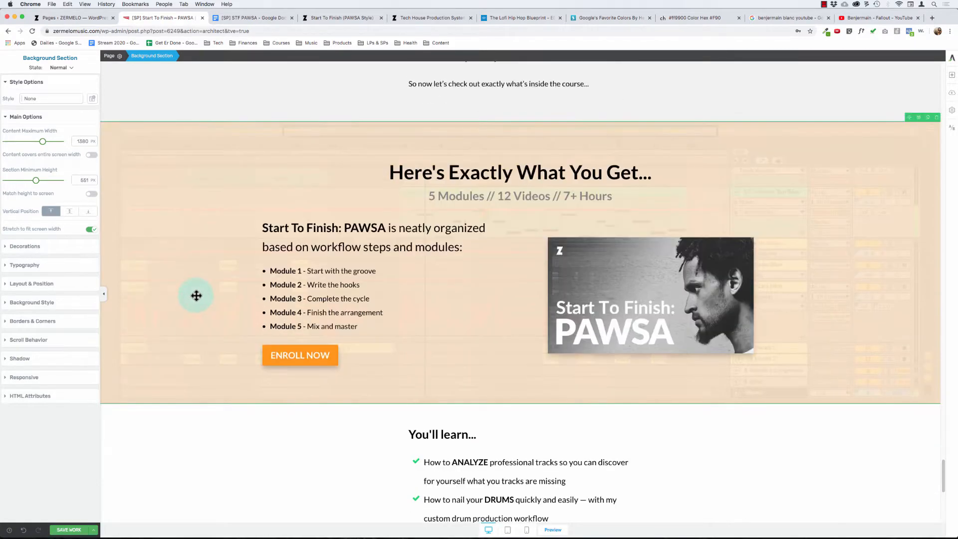
left_click(365, 232)
left_click_drag(285, 227, 341, 301)
left_click(376, 325)
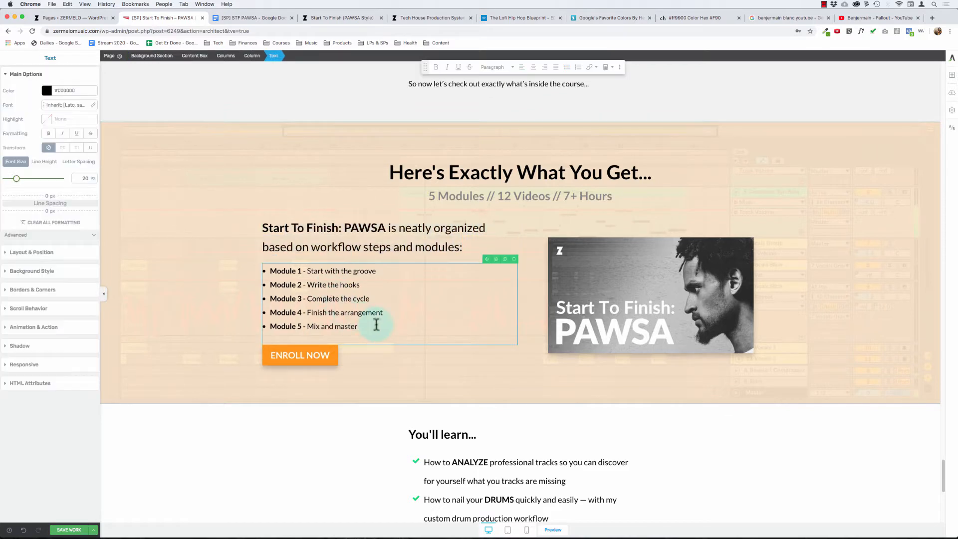
left_click(162, 191)
- Review the page flow from the "Here's Exactly What You Get" banner through the "You'll learn" bullets to the full syllabus
scroll(184, 309, "down", 1)
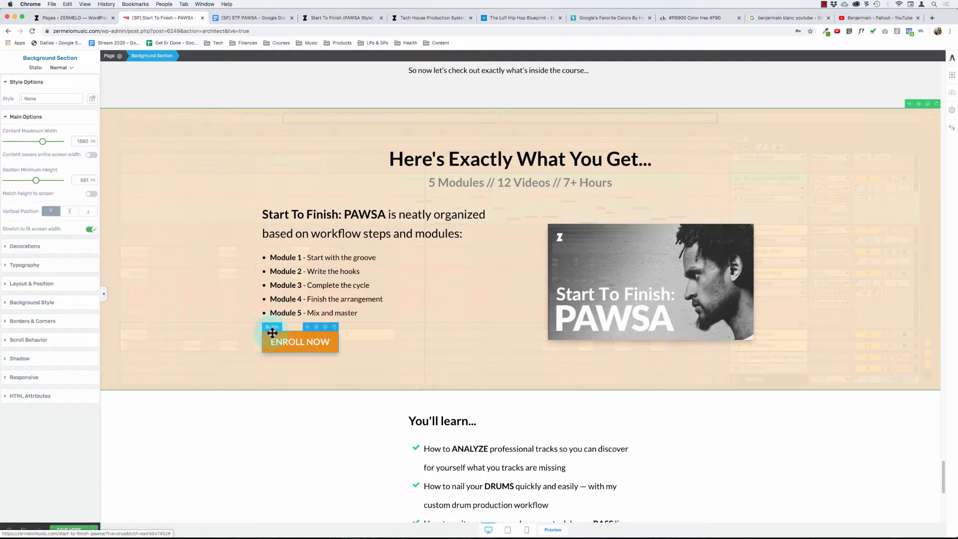
scroll(419, 452, "down", 3)
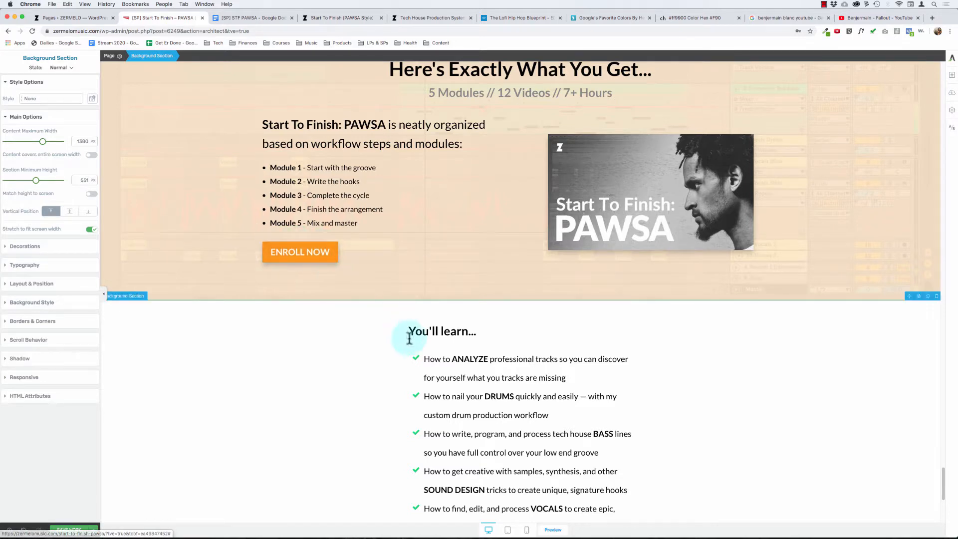
scroll(412, 299, "down", 3)
scroll(444, 255, "down", 3)
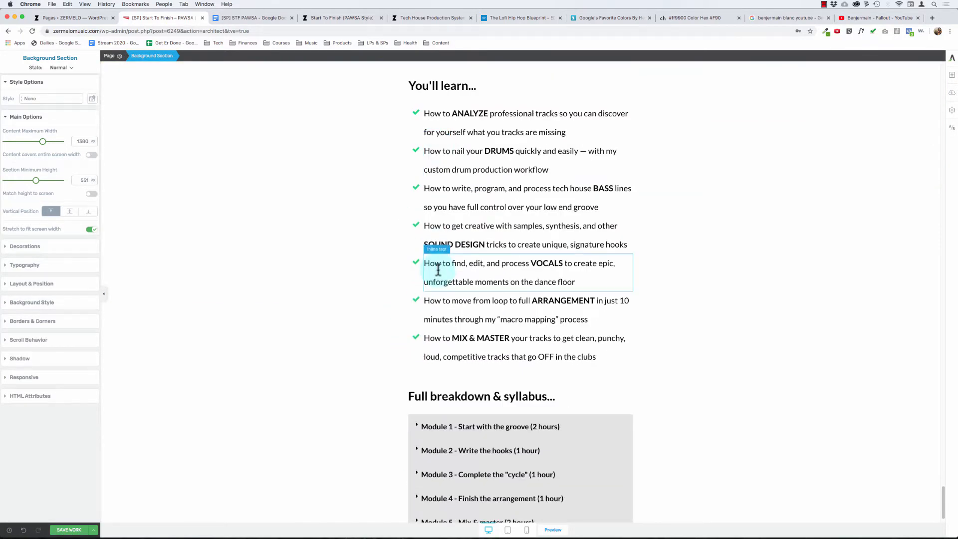
scroll(438, 272, "up", 9)
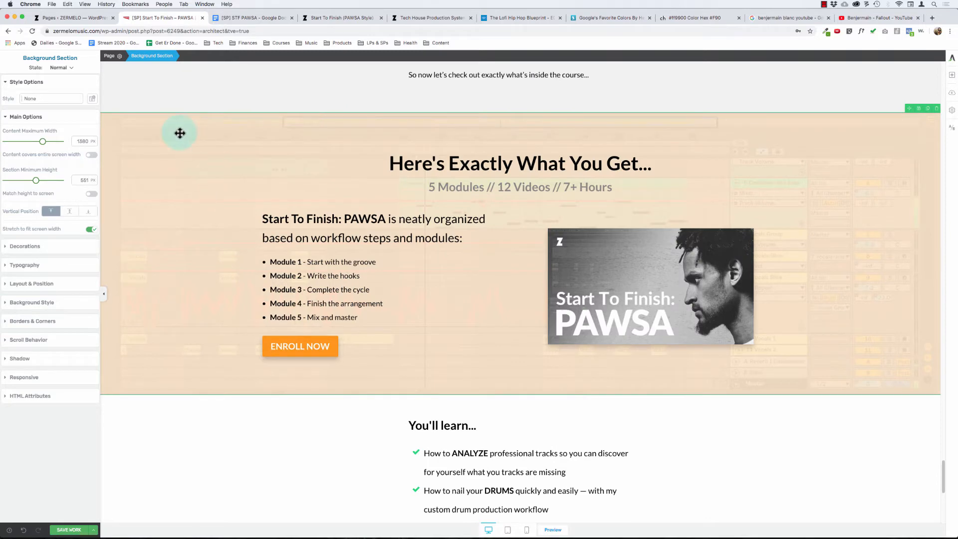
scroll(260, 220, "down", 2)
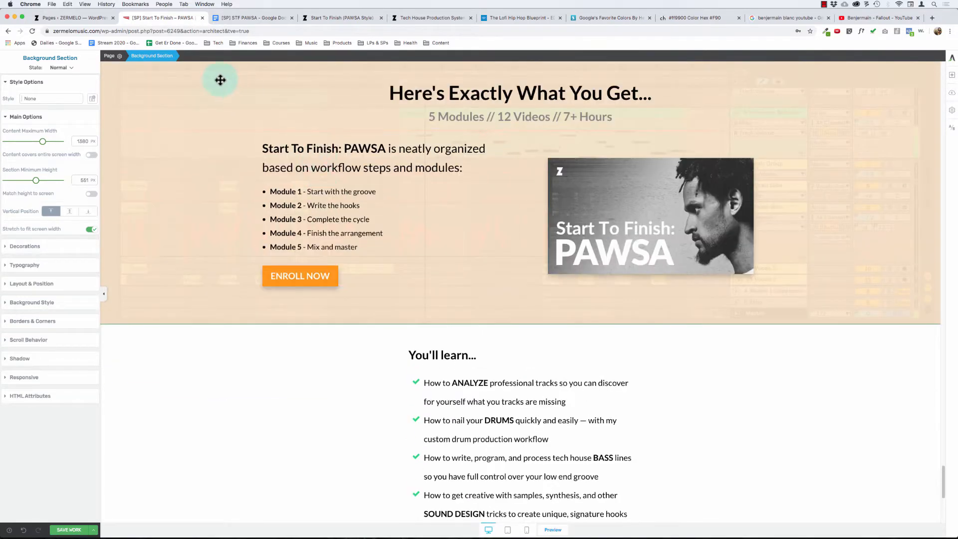
scroll(289, 188, "down", 8)
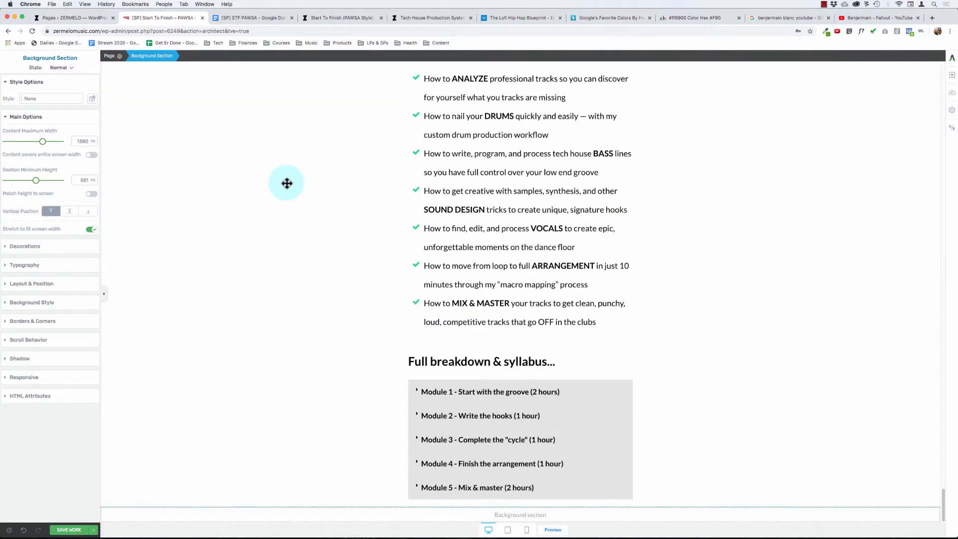
scroll(289, 188, "up", 10)
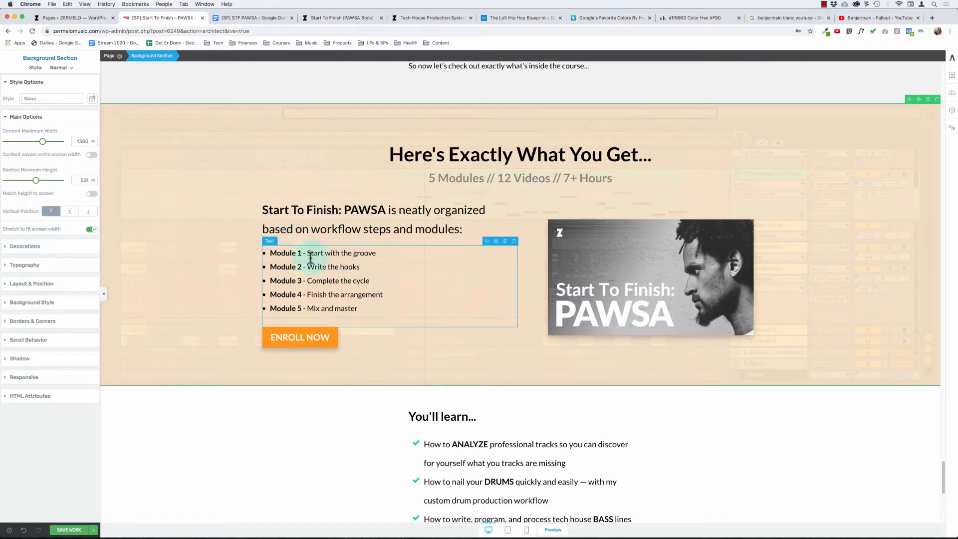
scroll(165, 218, "down", 8)
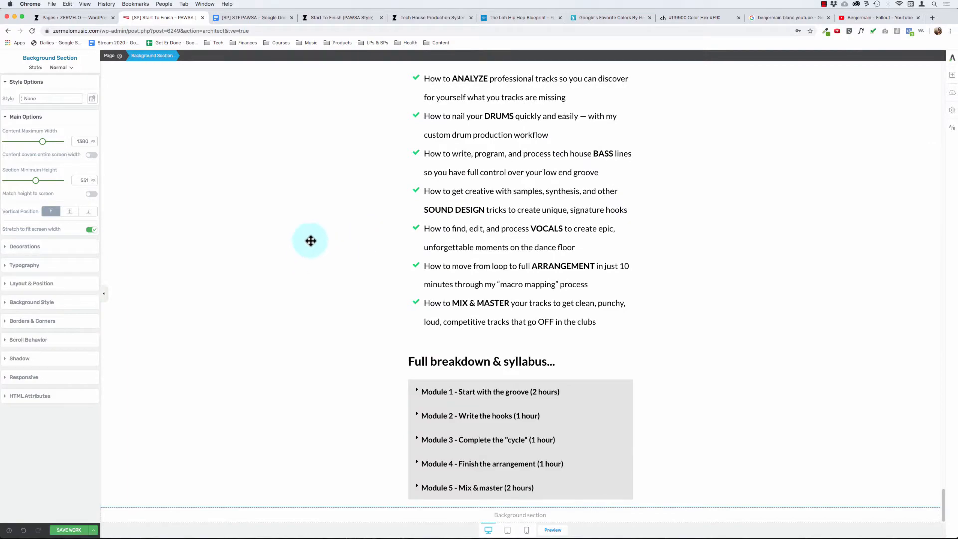
scroll(314, 236, "up", 20)
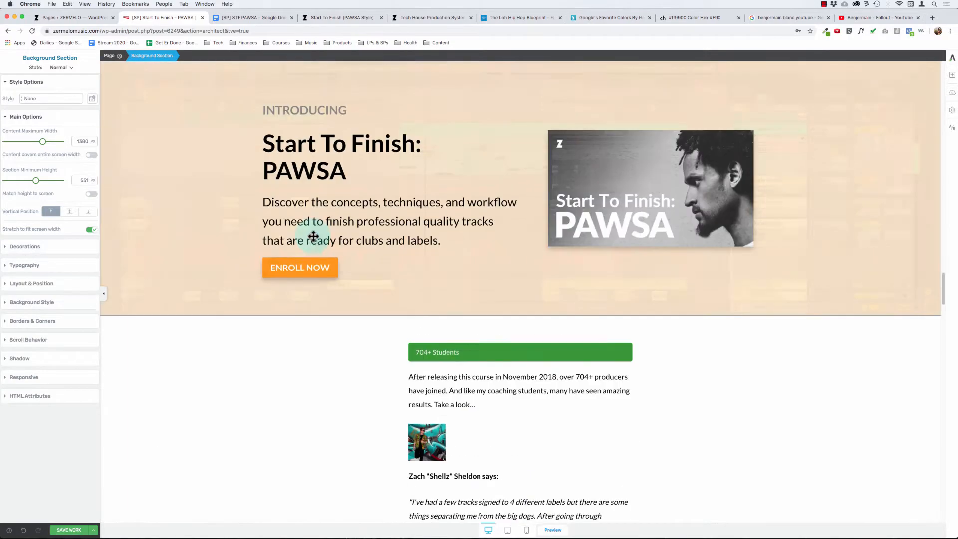
scroll(313, 236, "down", 20)
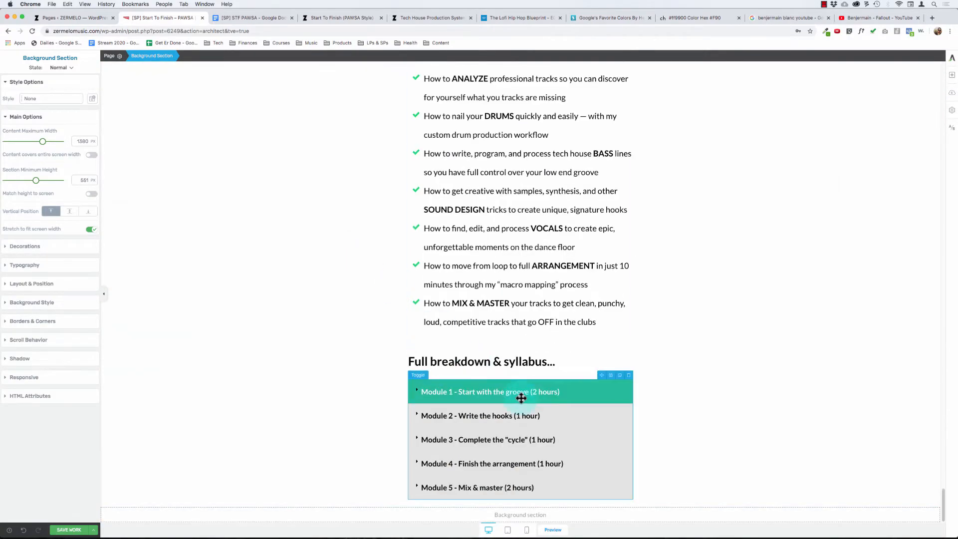
- Switch to the Tech House Production System page and read its "+5 Free Bonuses" content down to the "Are You Ready?" banner
left_click(349, 19)
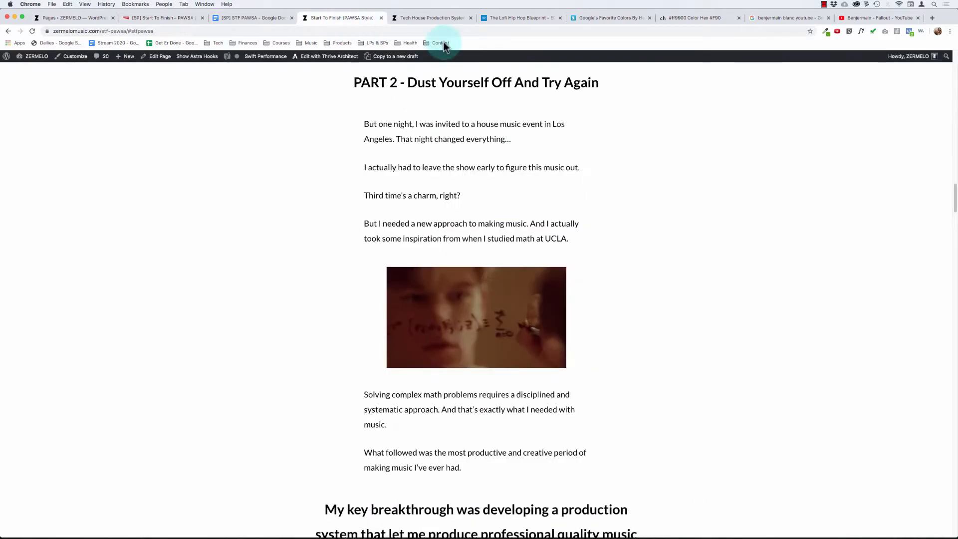
left_click(429, 18)
scroll(457, 200, "down", 2)
scroll(457, 199, "down", 10)
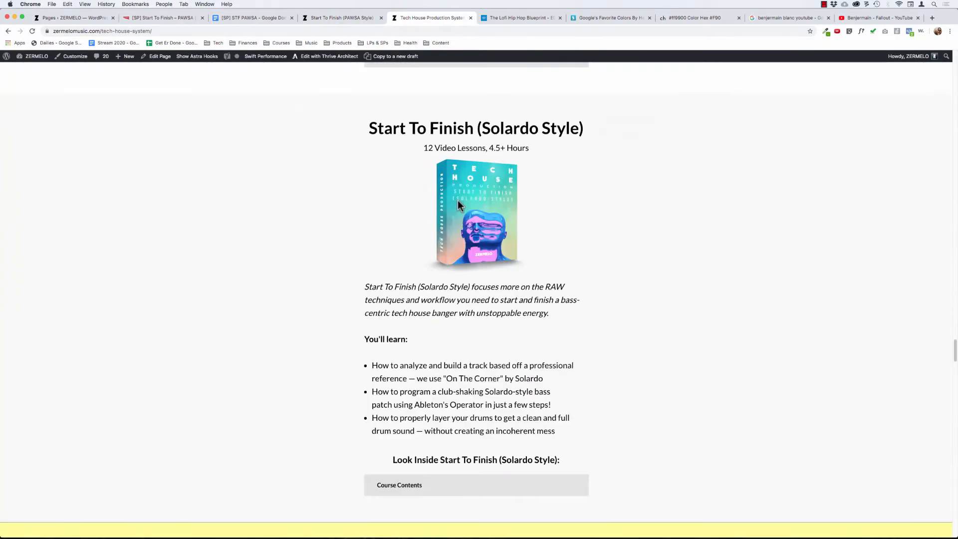
scroll(388, 182, "down", 7)
left_click_drag(367, 208, 616, 196)
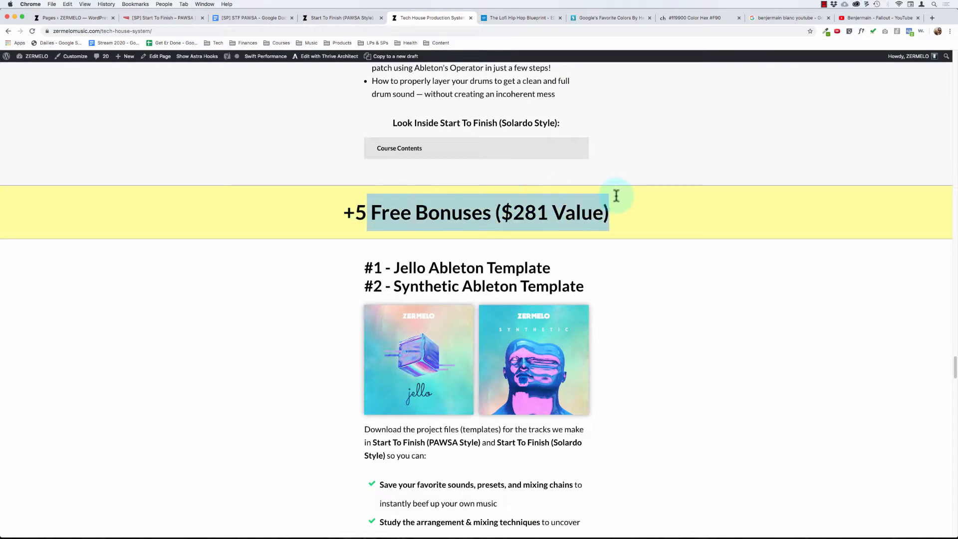
left_click_drag(362, 265, 425, 382)
scroll(426, 377, "down", 20)
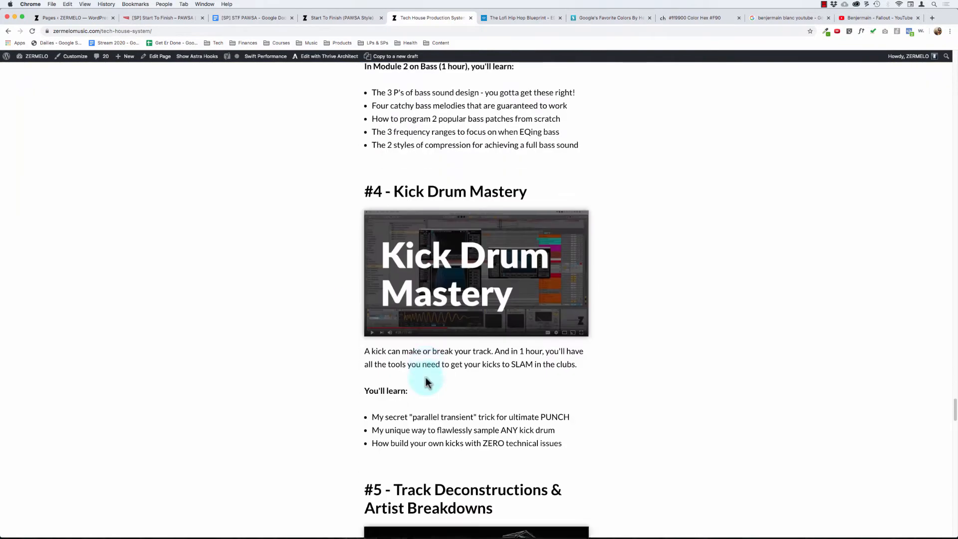
scroll(426, 377, "down", 4)
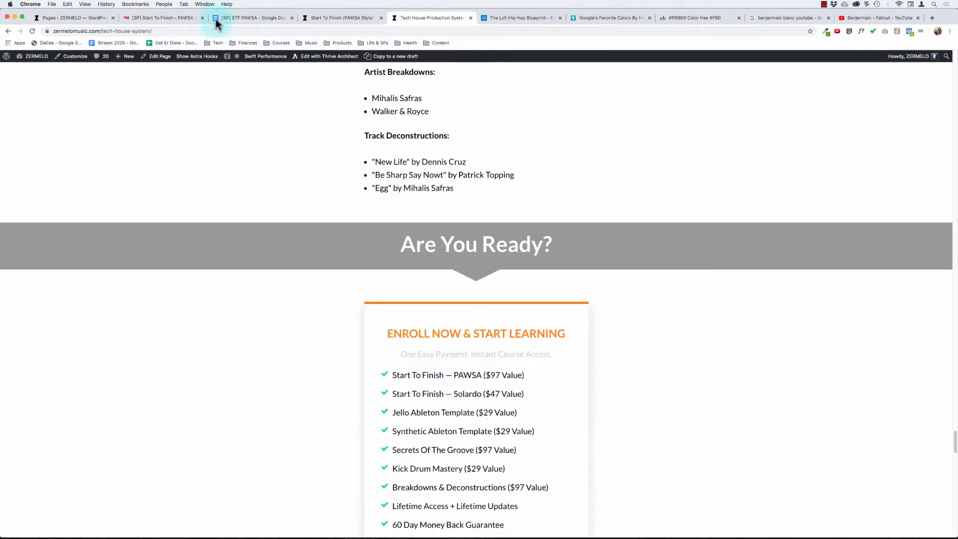
scroll(349, 66, "up", 5)
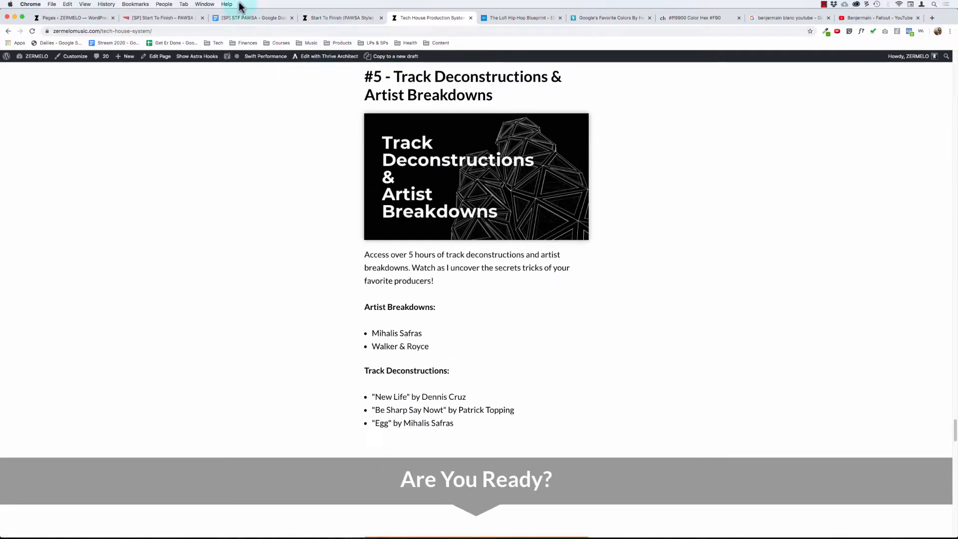
- Return to the sales page editor and select the empty background section below the syllabus
left_click(146, 19)
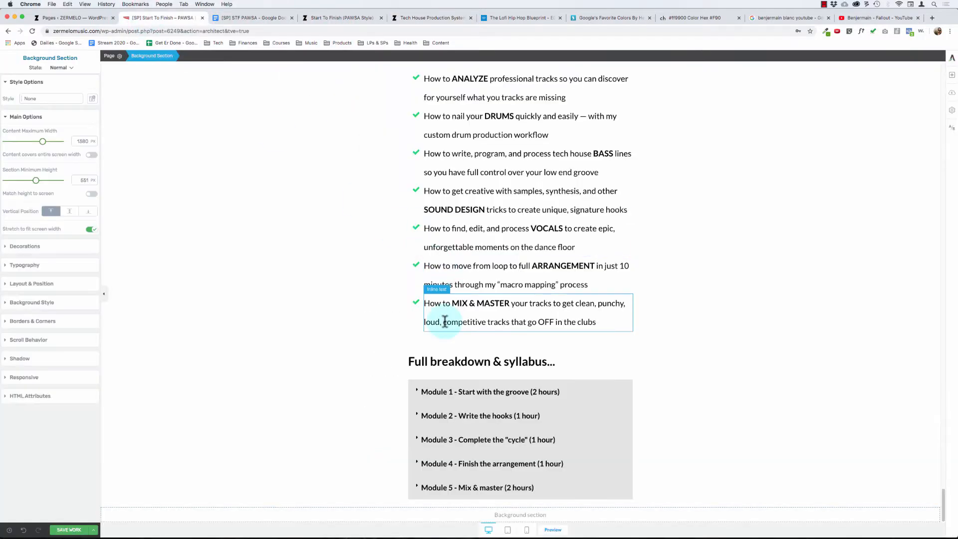
left_click(516, 514)
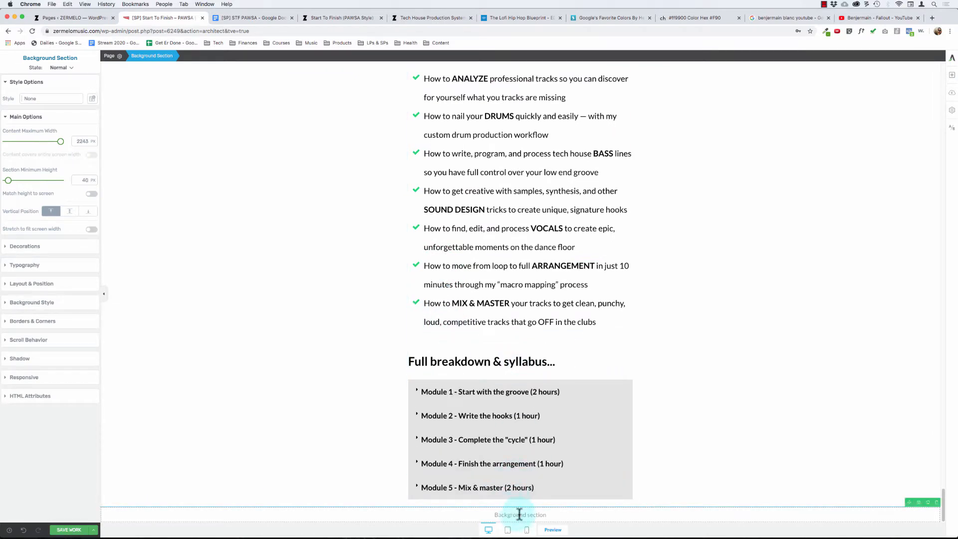
left_click(951, 75)
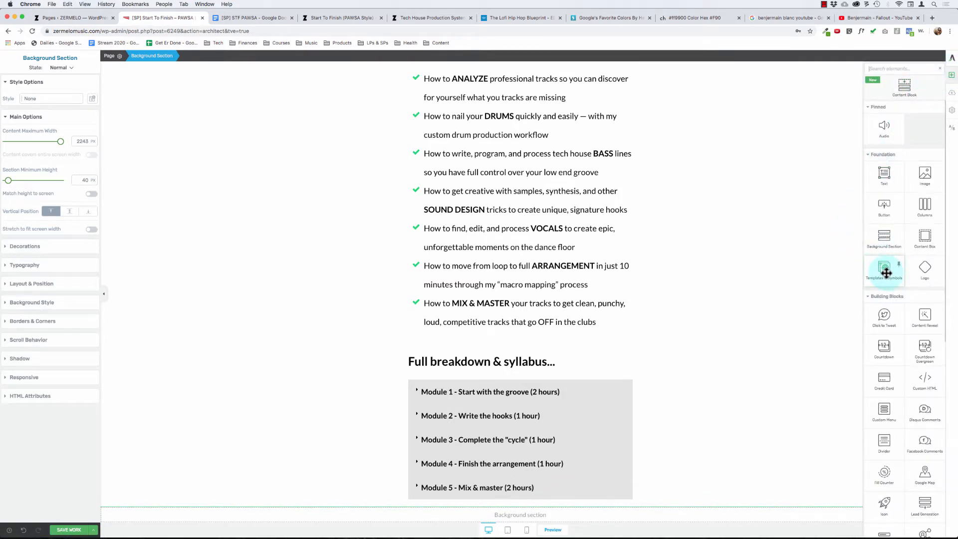
left_click_drag(885, 272, 602, 479)
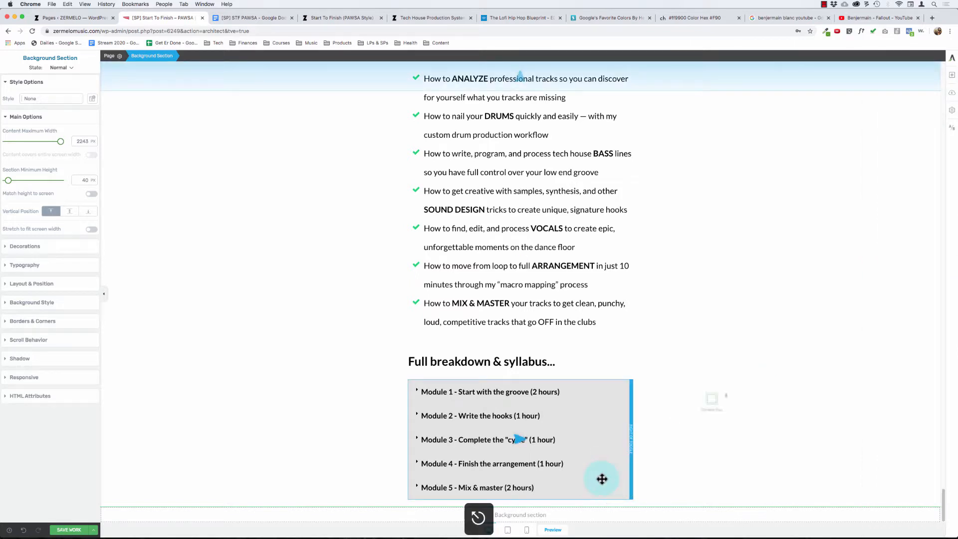
left_click(951, 75)
left_click(879, 270)
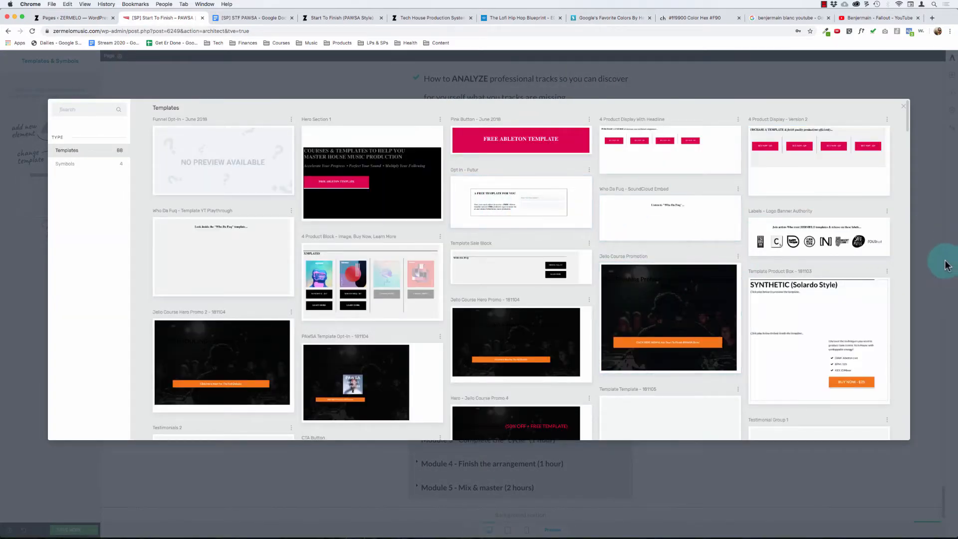
left_click(902, 110)
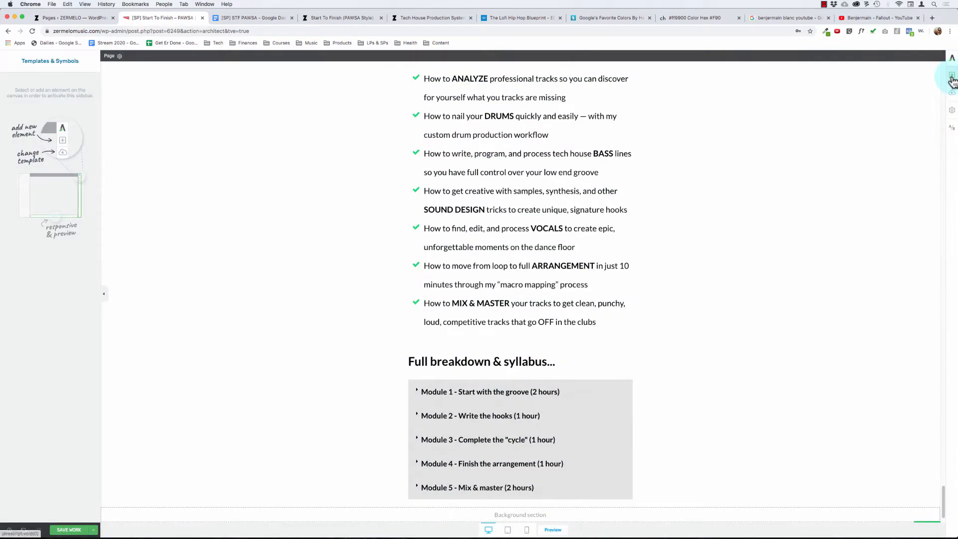
- Place a Templates & Symbols element directly below the syllabus and delete the extra Templates & Symbols placeholder beneath it
left_click(952, 79)
left_click_drag(881, 272, 532, 471)
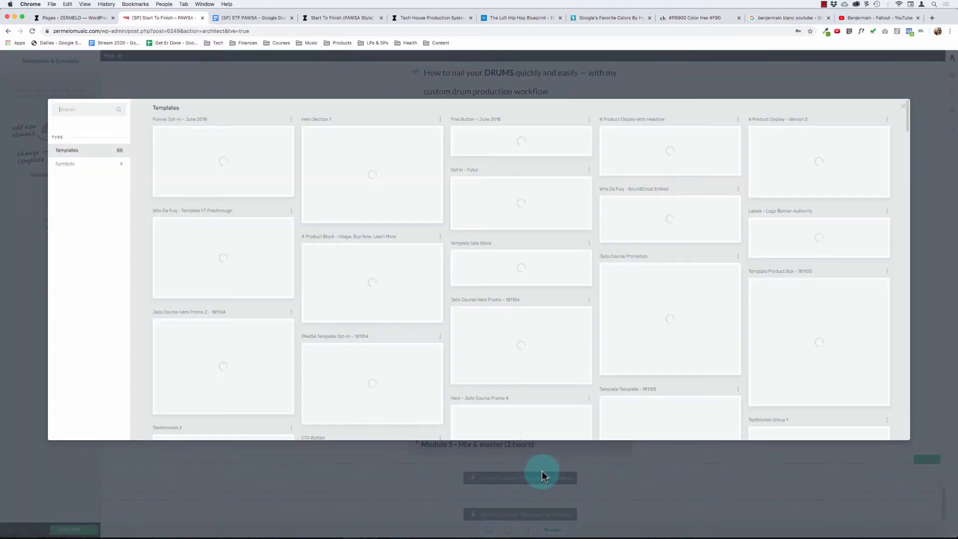
left_click(903, 106)
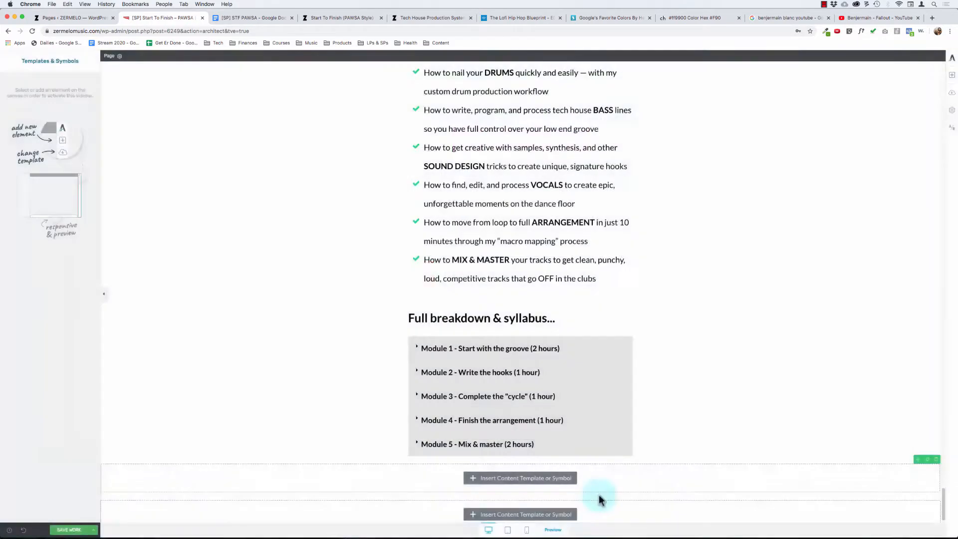
scroll(501, 432, "down", 1)
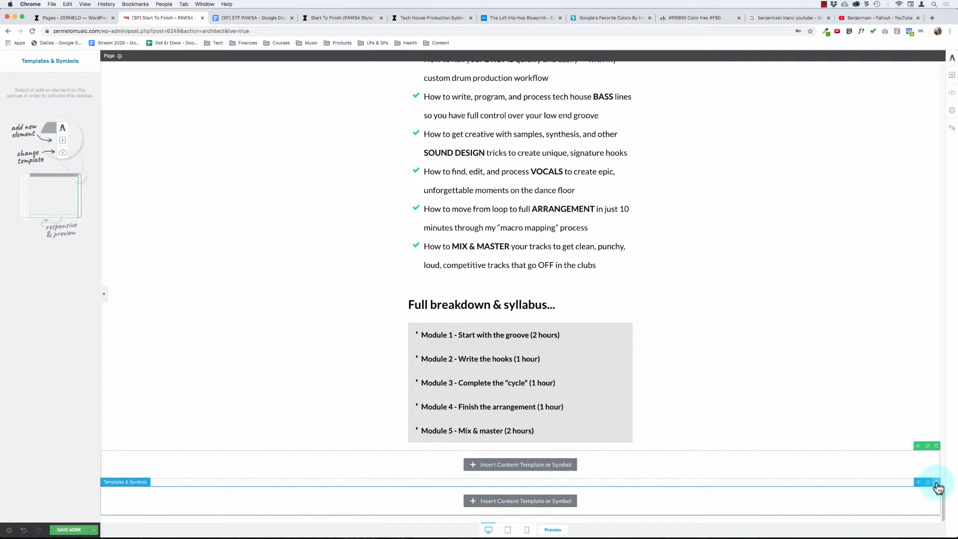
left_click(936, 482)
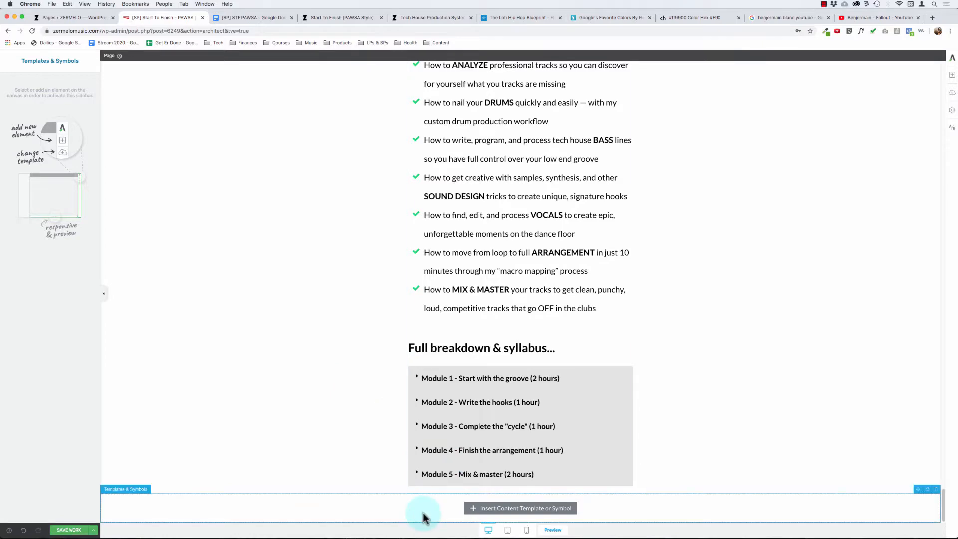
- Insert the saved "[OFFER] THPS Bonuses" content template into the placeholder below the syllabus
left_click(496, 509)
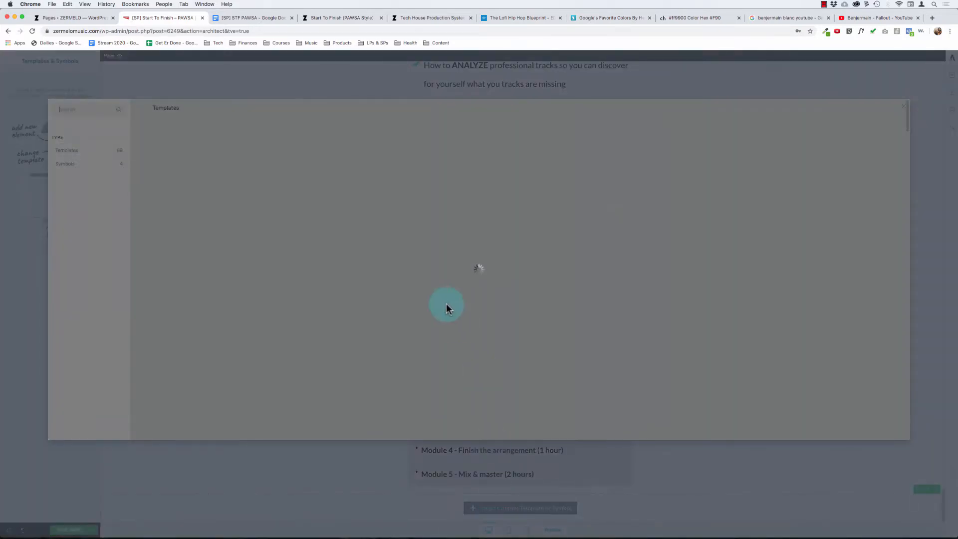
scroll(679, 306, "down", 15)
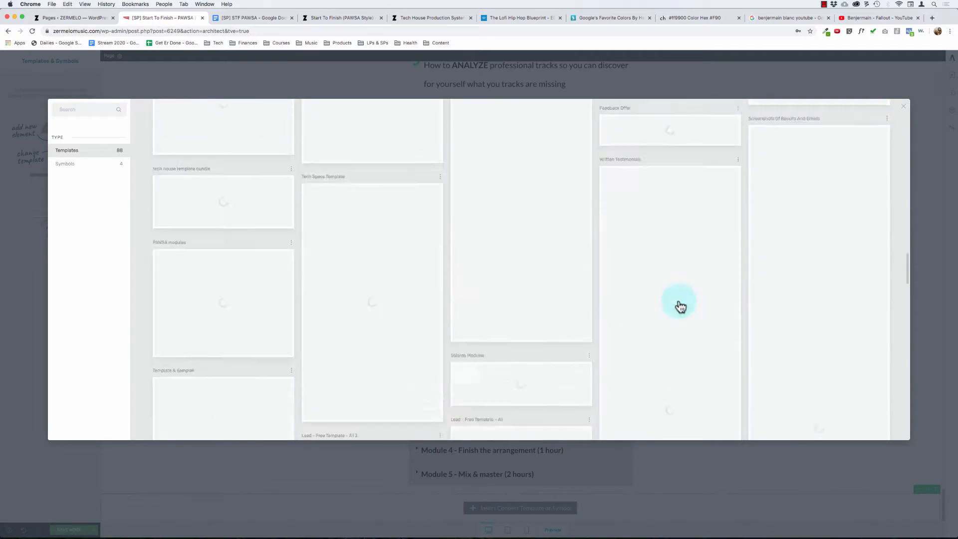
scroll(597, 270, "up", 10)
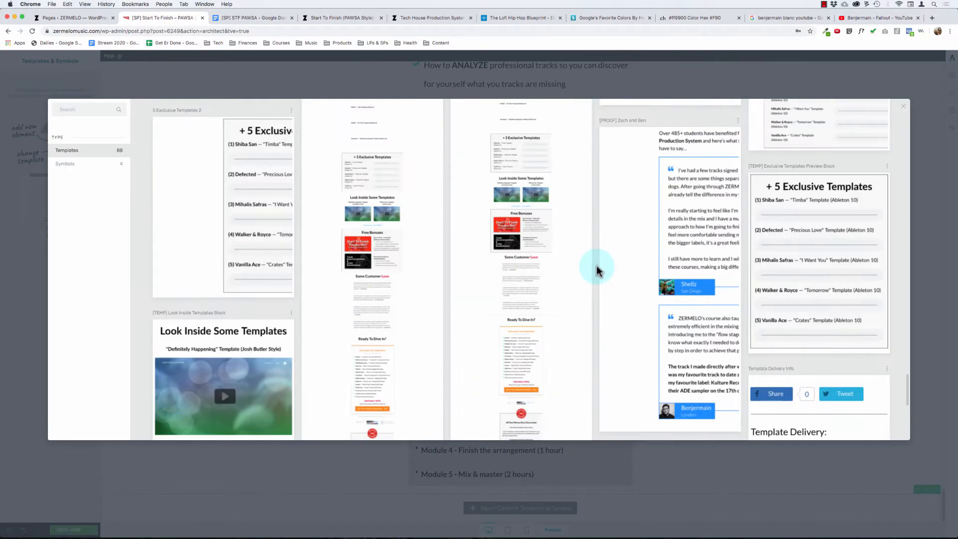
scroll(596, 270, "up", 8)
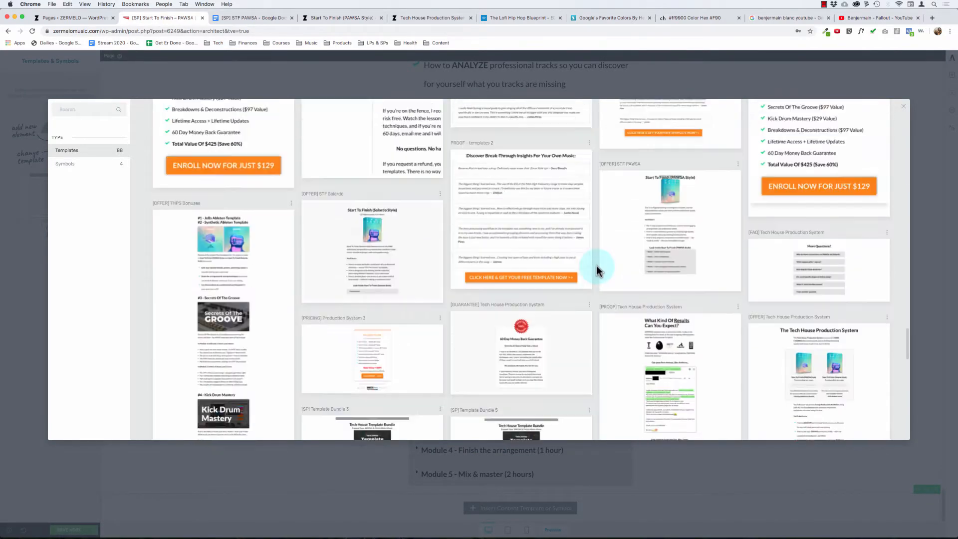
left_click(175, 255)
- Select the nested background section that holds the inserted Jello and Synthetic Ableton Template bonuses
scroll(349, 303, "down", 1)
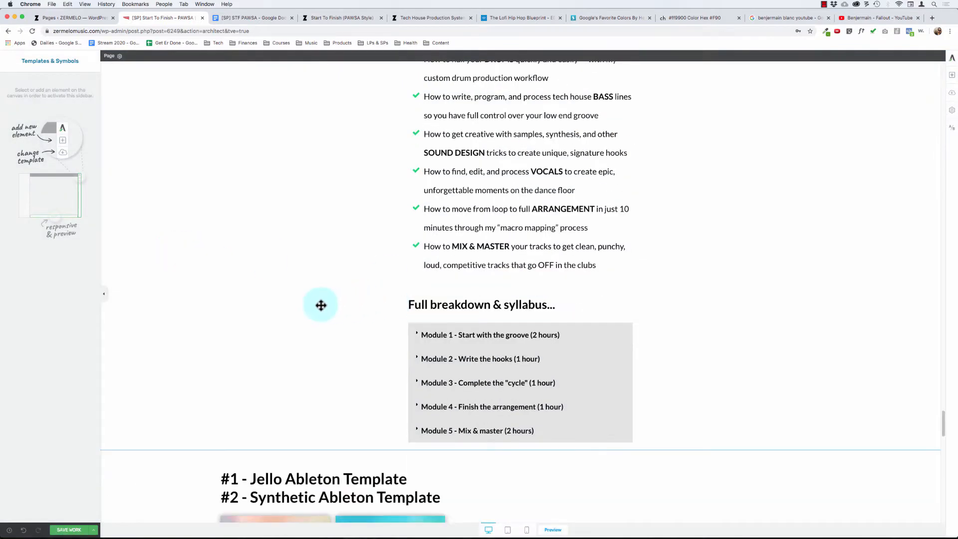
scroll(320, 305, "down", 7)
left_click(252, 207)
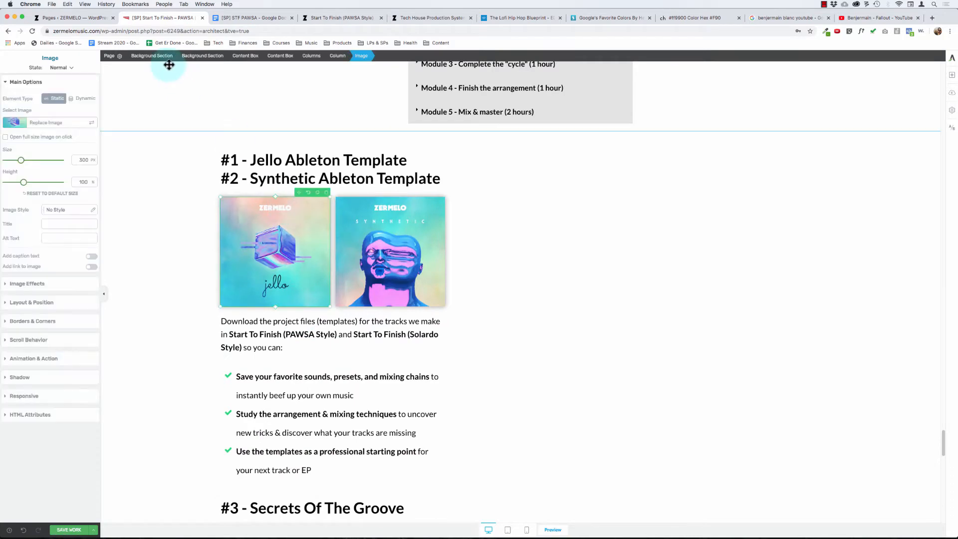
left_click(207, 57)
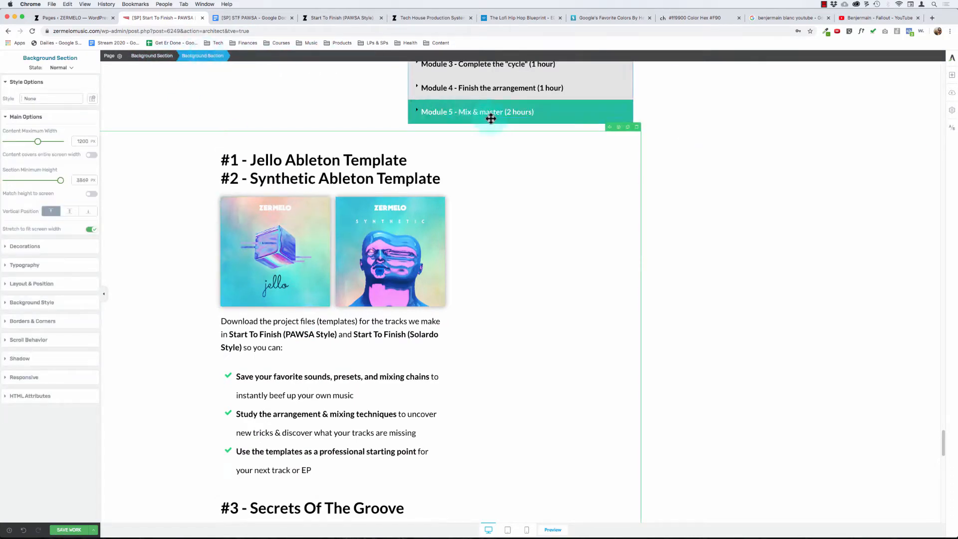
- Move the nested bonuses background section out of its parent section and delete the emptied background section below the syllabus
left_click_drag(609, 129, 636, 523)
scroll(522, 396, "up", 12)
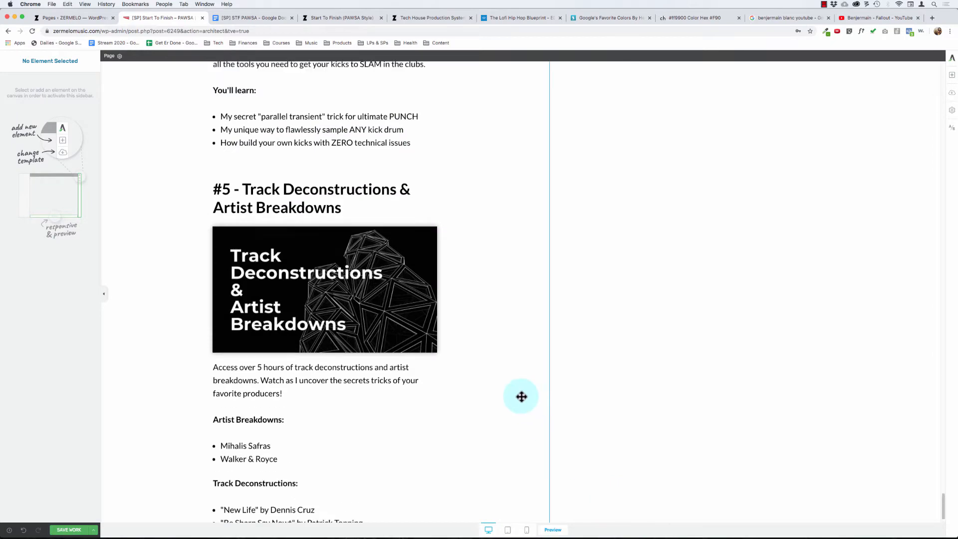
scroll(521, 397, "up", 10)
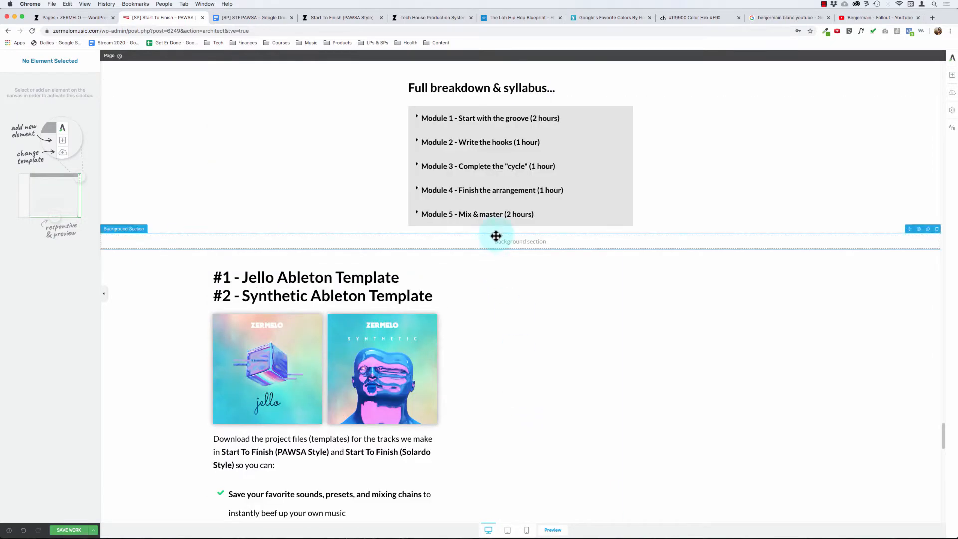
left_click(533, 243)
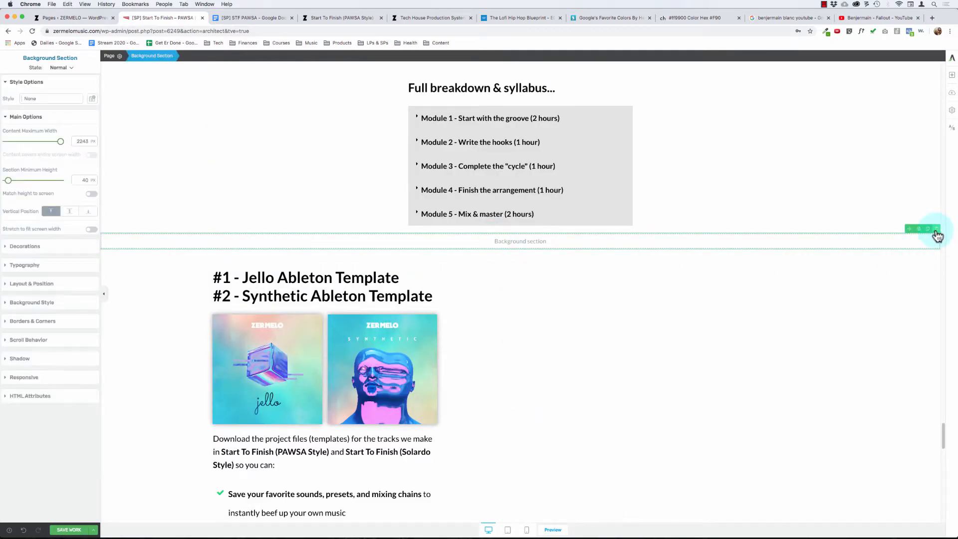
left_click(936, 231)
- Re-apply the stretch to fit screen width option on the background section that holds the bonuses
left_click(170, 308)
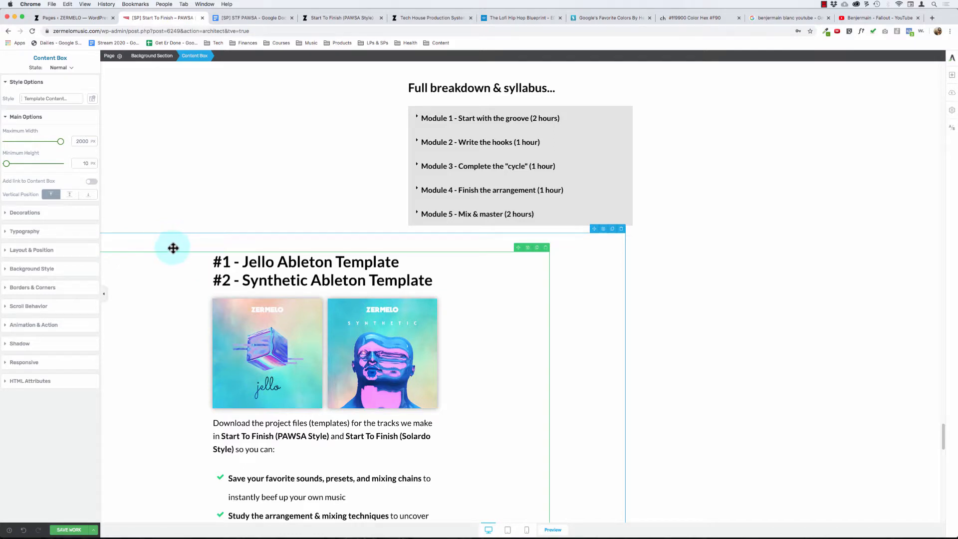
left_click(147, 56)
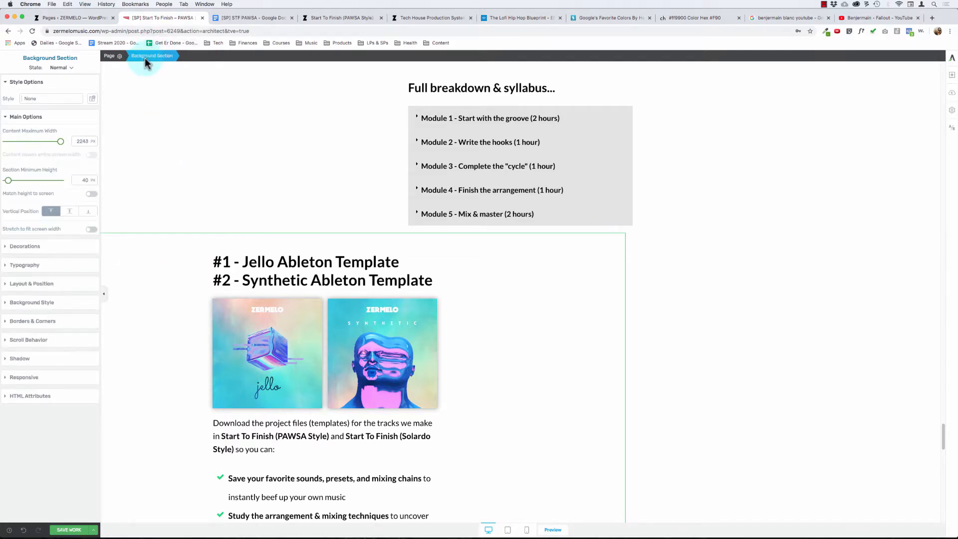
left_click(91, 230)
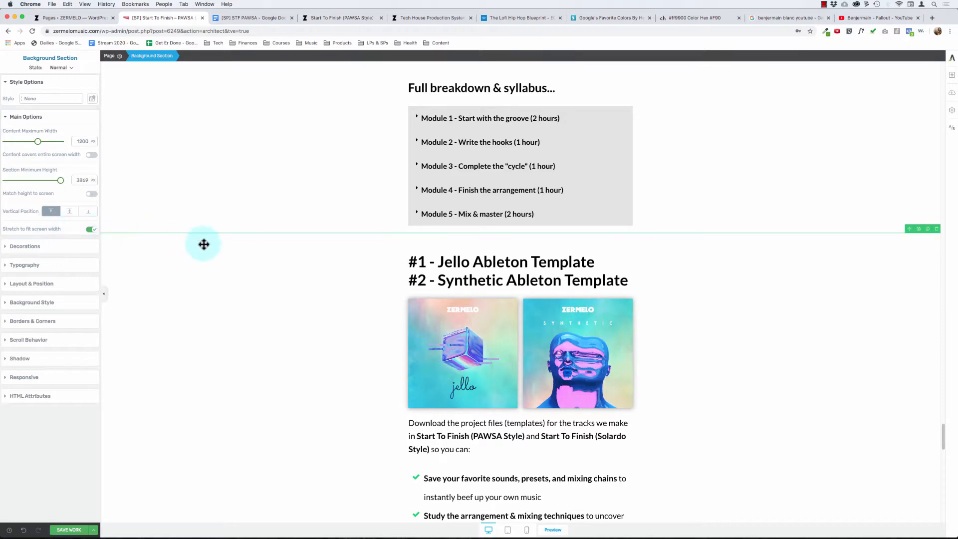
- Inspect the outer and inner content boxes that wrap the bonuses, ending with the inner one selected
left_click(474, 327)
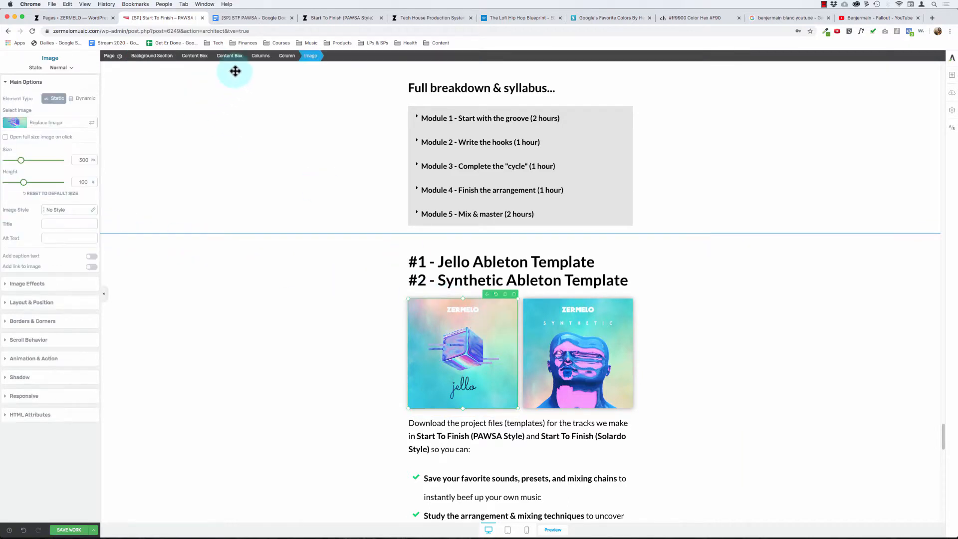
left_click(199, 56)
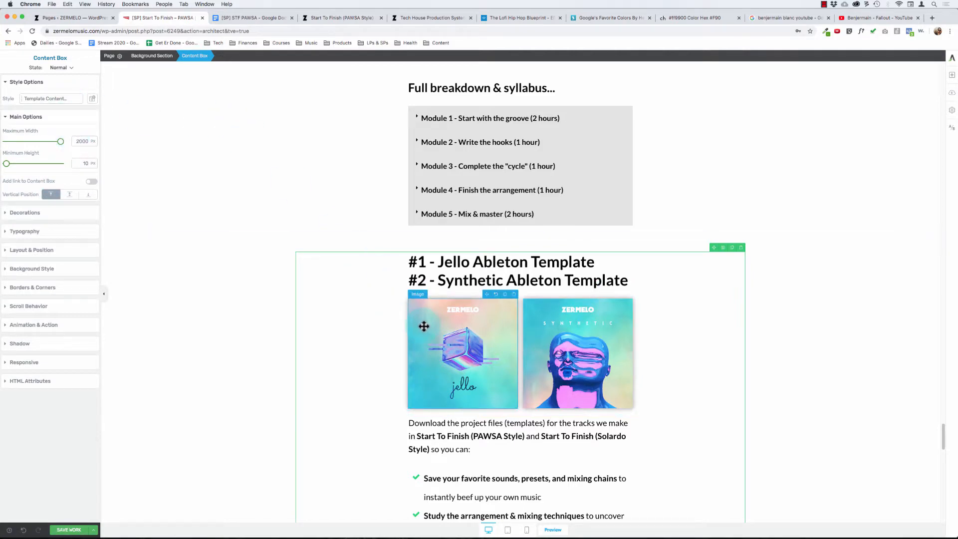
left_click(424, 326)
left_click(231, 53)
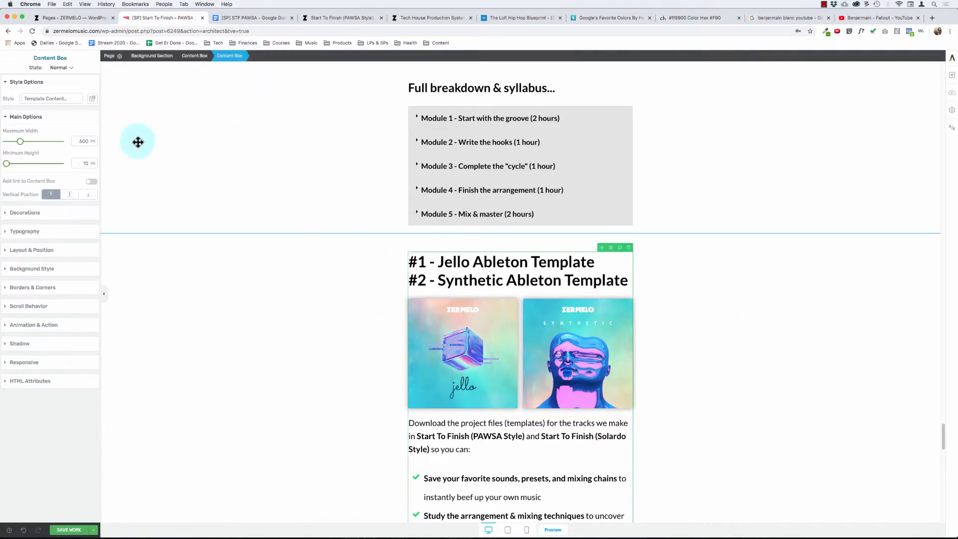
- Review the inserted bonuses from the Jello and Synthetic Ableton templates through Track Deconstructions & Artist Breakdowns
scroll(339, 283, "down", 13)
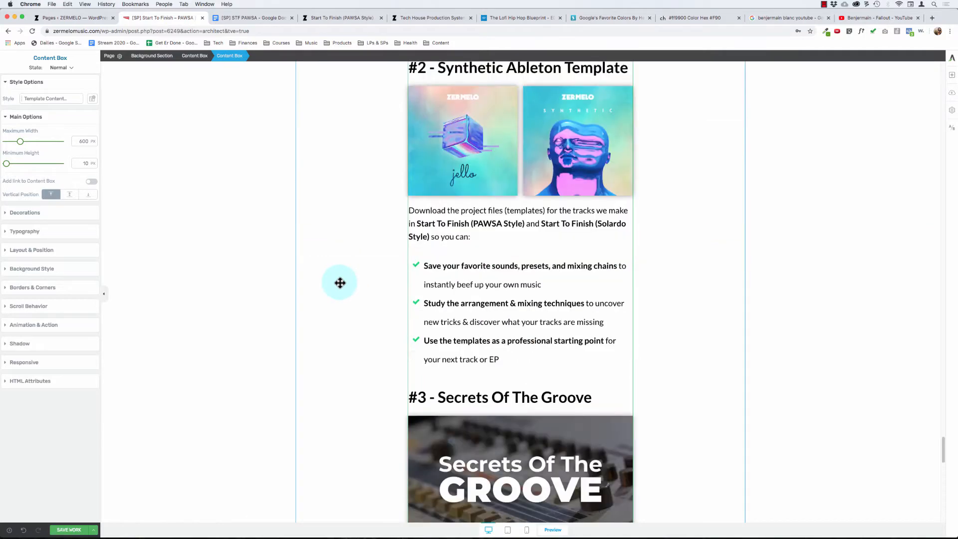
scroll(340, 282, "down", 6)
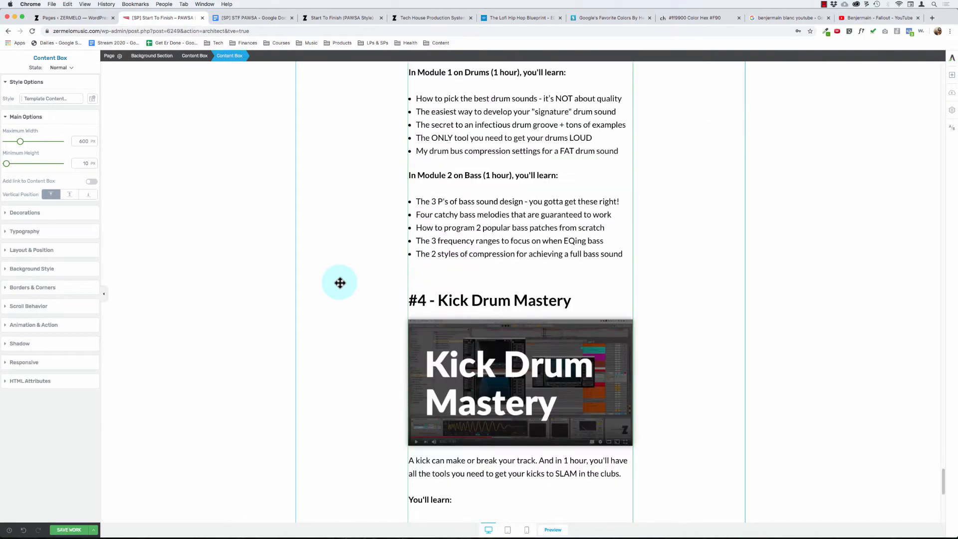
scroll(339, 282, "down", 2)
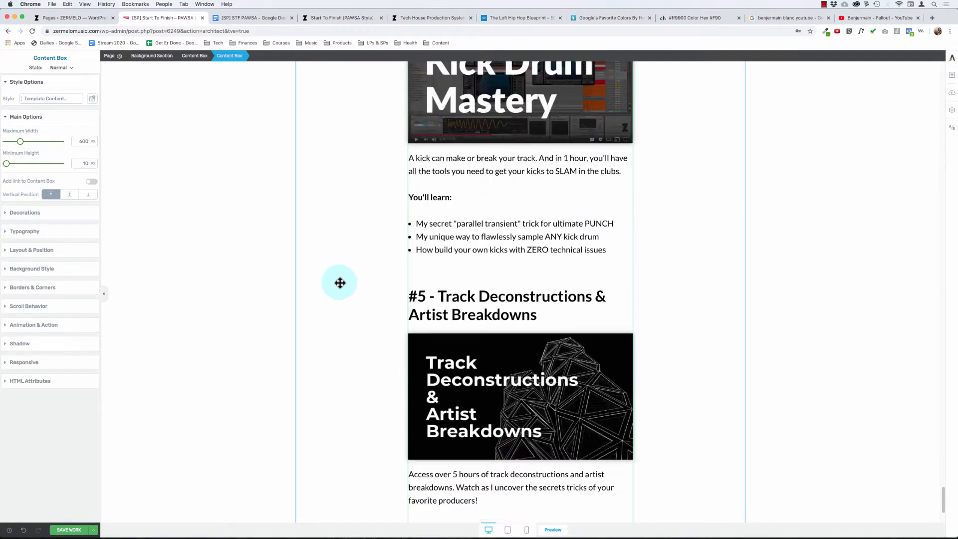
scroll(340, 283, "down", 3)
scroll(339, 282, "up", 3)
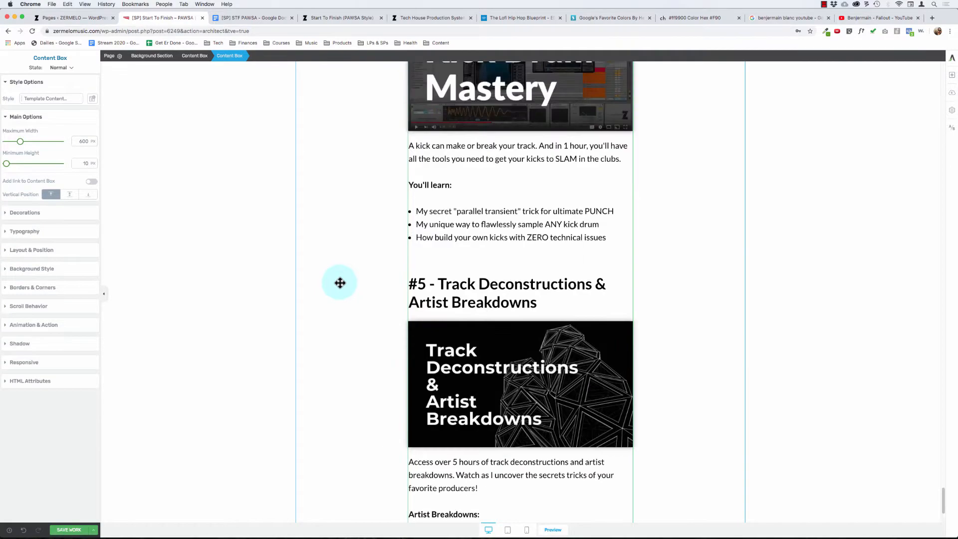
scroll(339, 283, "up", 15)
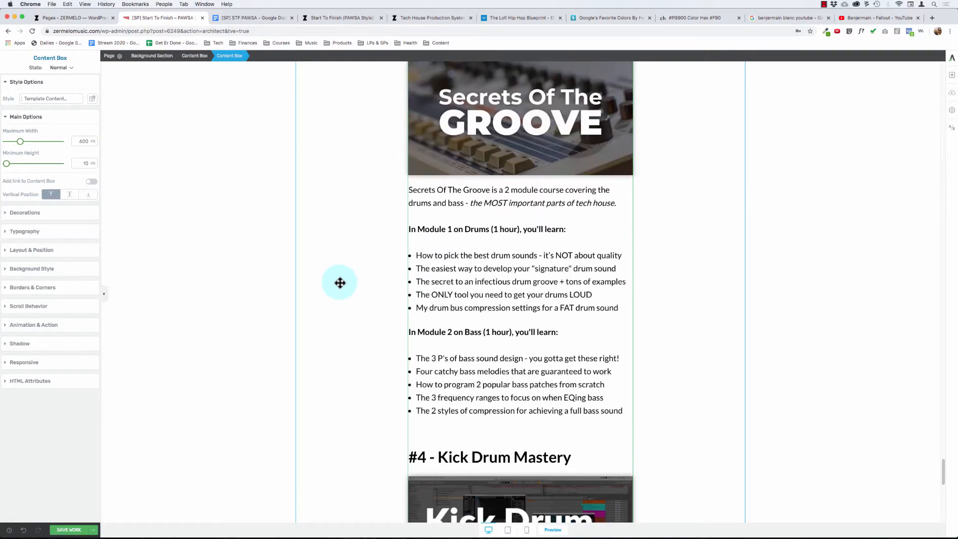
scroll(339, 283, "up", 5)
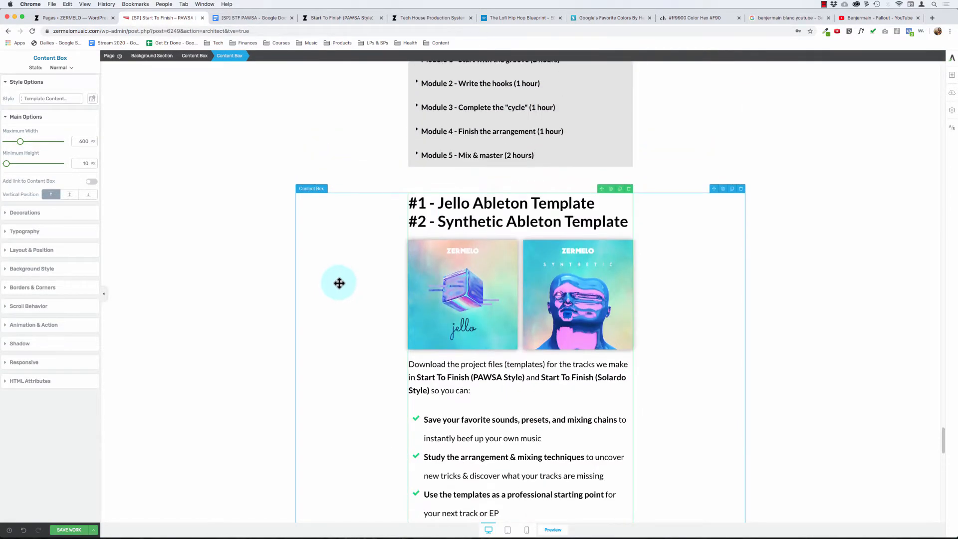
scroll(394, 278, "down", 20)
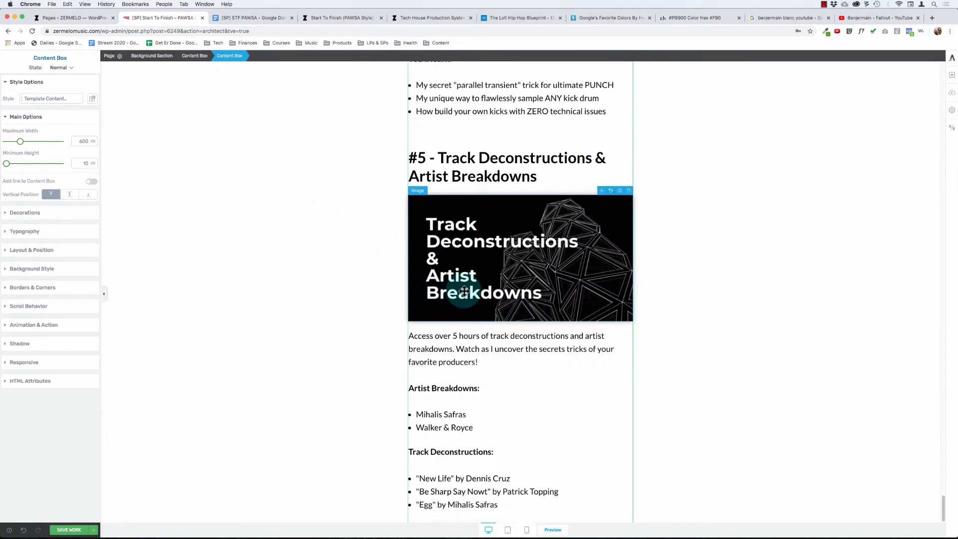
scroll(458, 289, "up", 1)
scroll(464, 290, "up", 15)
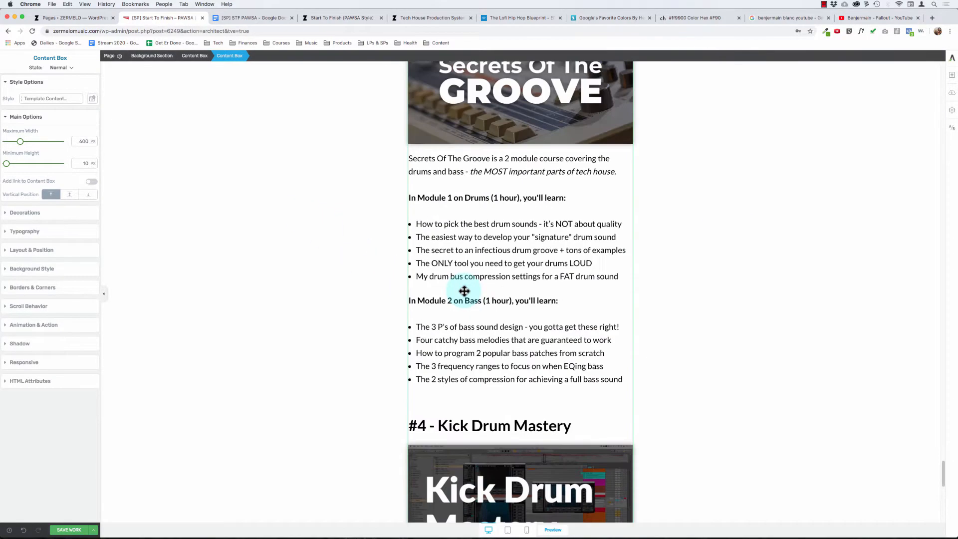
scroll(464, 291, "up", 8)
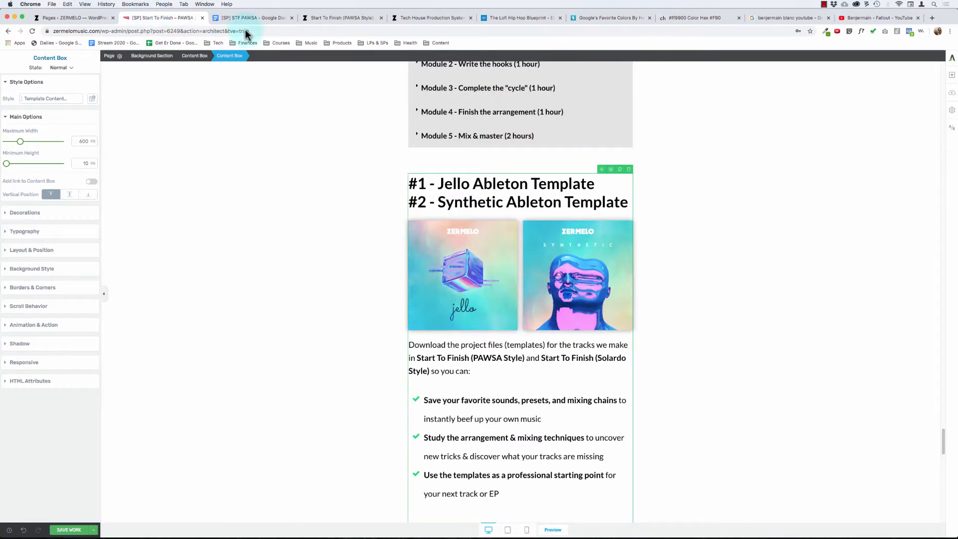
- Compare the sales page's bonuses with the "We've Only Just Begun (Bonuses)" list in the [SP] STF PAWSA Google Doc
left_click(259, 21)
left_click(411, 324)
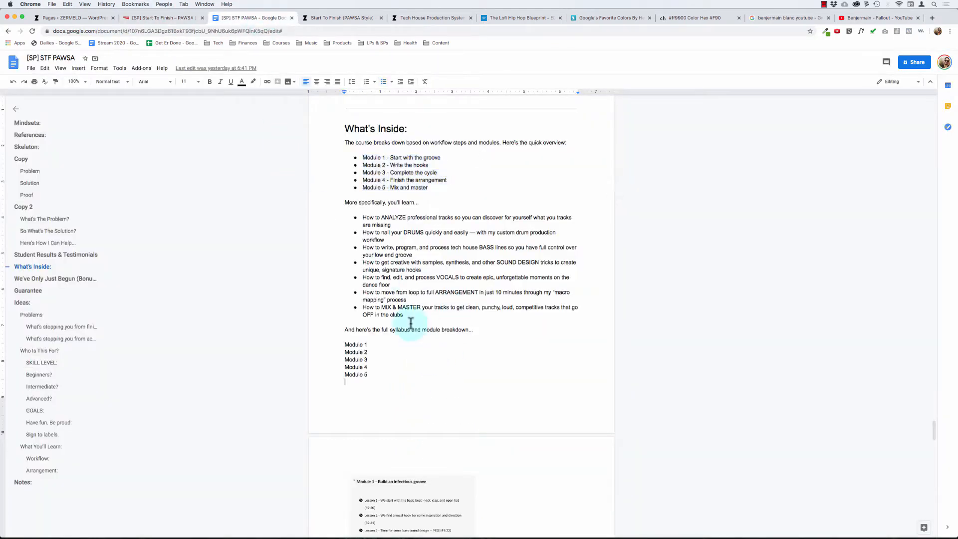
scroll(410, 323, "down", 10)
left_click(387, 356)
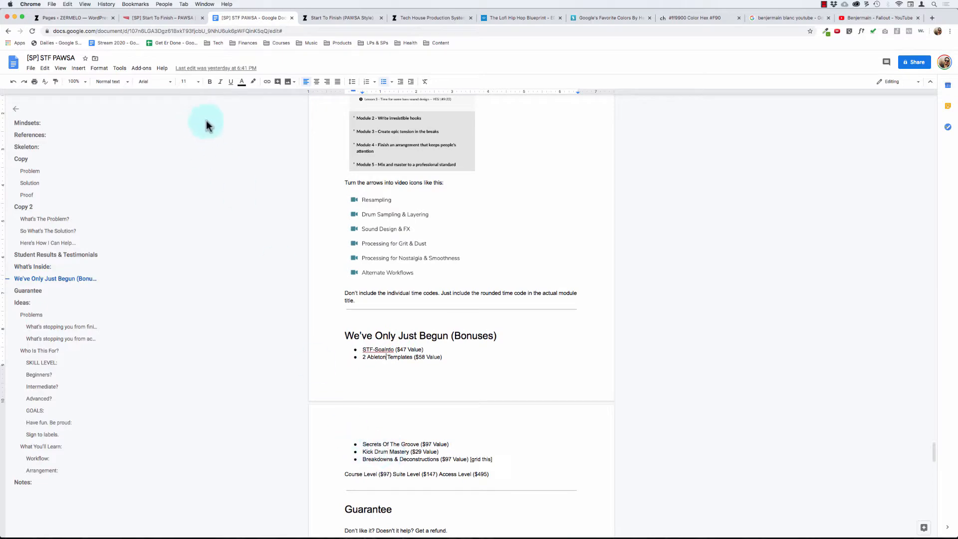
left_click(165, 18)
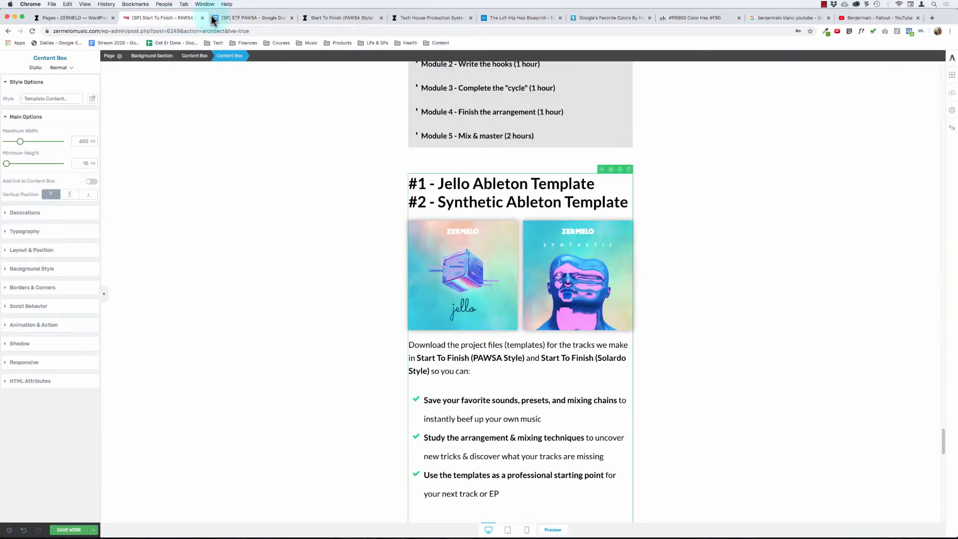
left_click(225, 18)
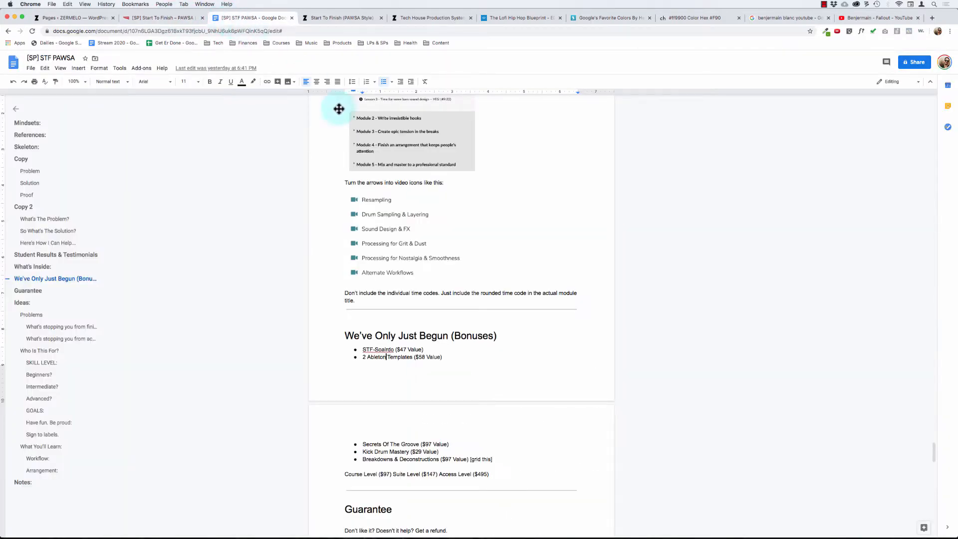
left_click(176, 20)
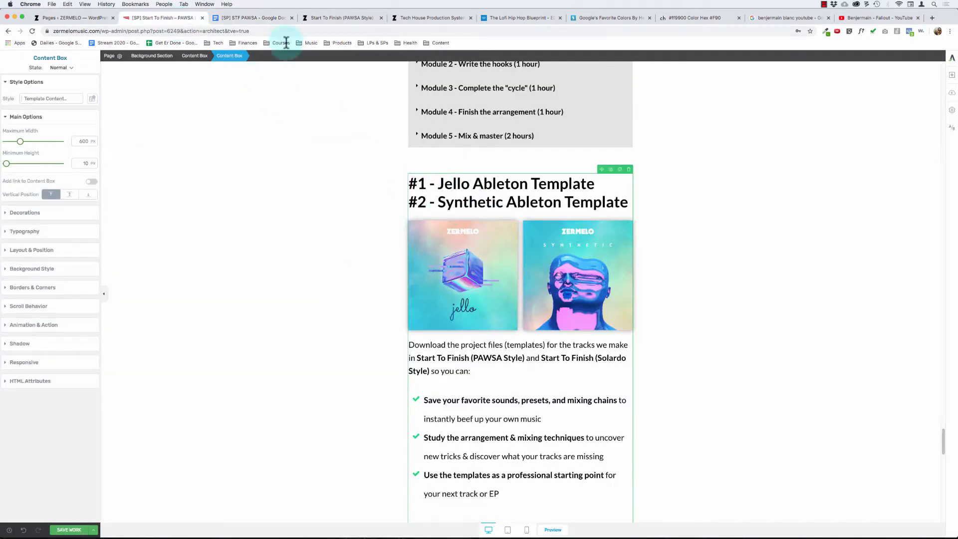
left_click(265, 20)
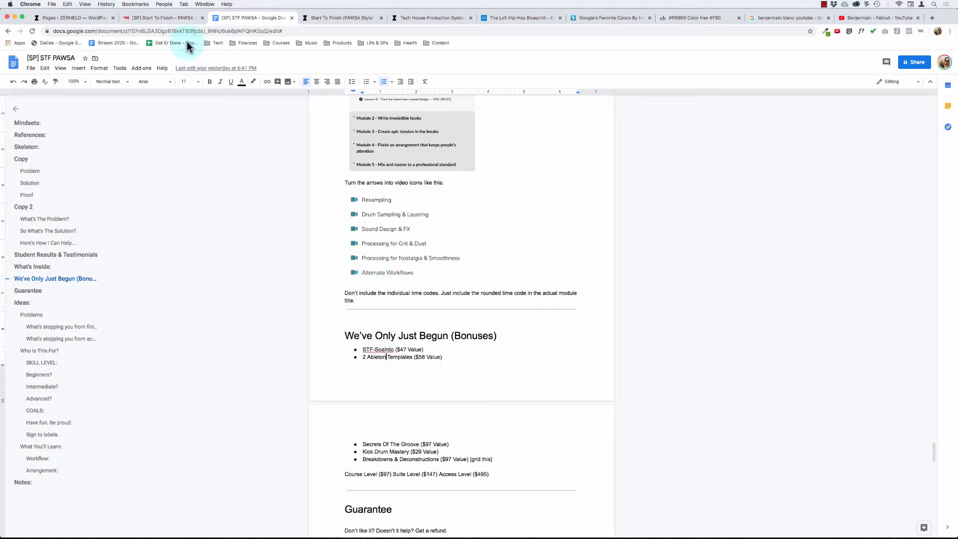
- Examine the Start To Finish (Solardo Style) section above the free bonuses on the live Tech House Production System page
left_click(181, 20)
left_click(342, 18)
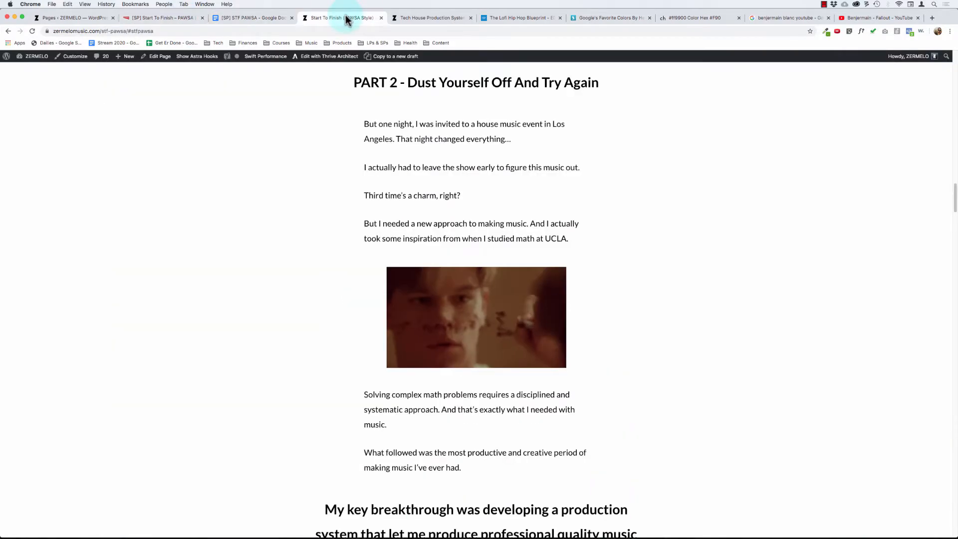
left_click(435, 19)
scroll(430, 202, "up", 15)
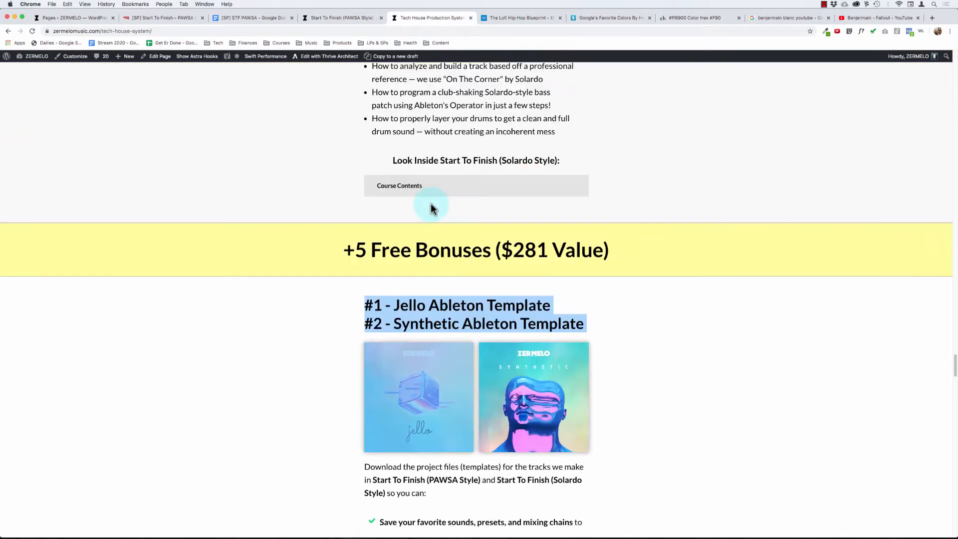
scroll(439, 164, "up", 2)
scroll(439, 163, "up", 8)
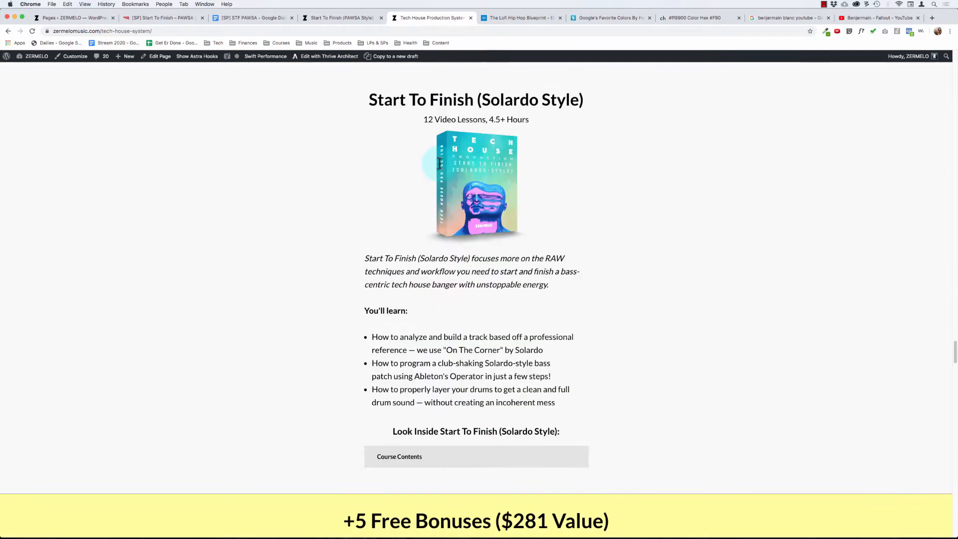
scroll(419, 100, "up", 9)
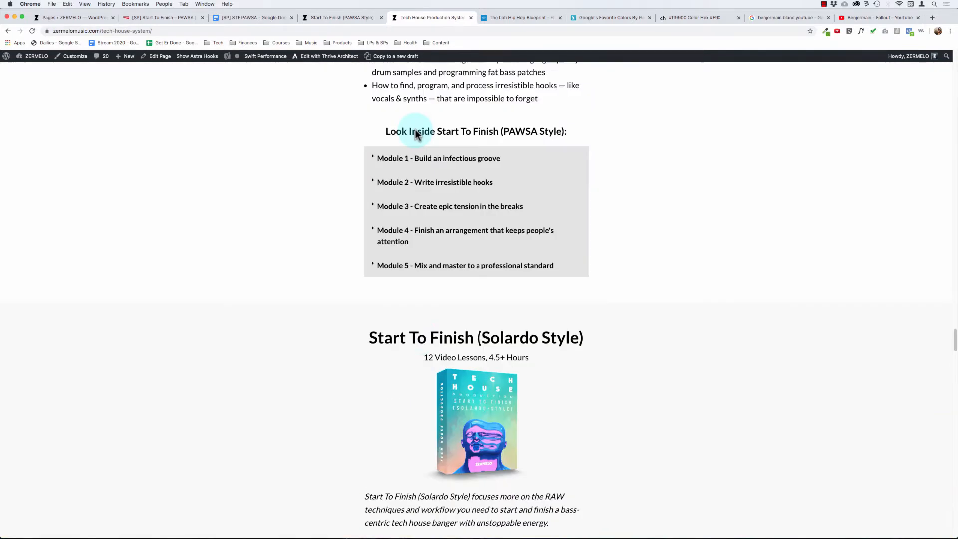
- Return to the sales page editor and place a Templates & Symbols element above the Jello and Synthetic Ableton Template headings
left_click(150, 19)
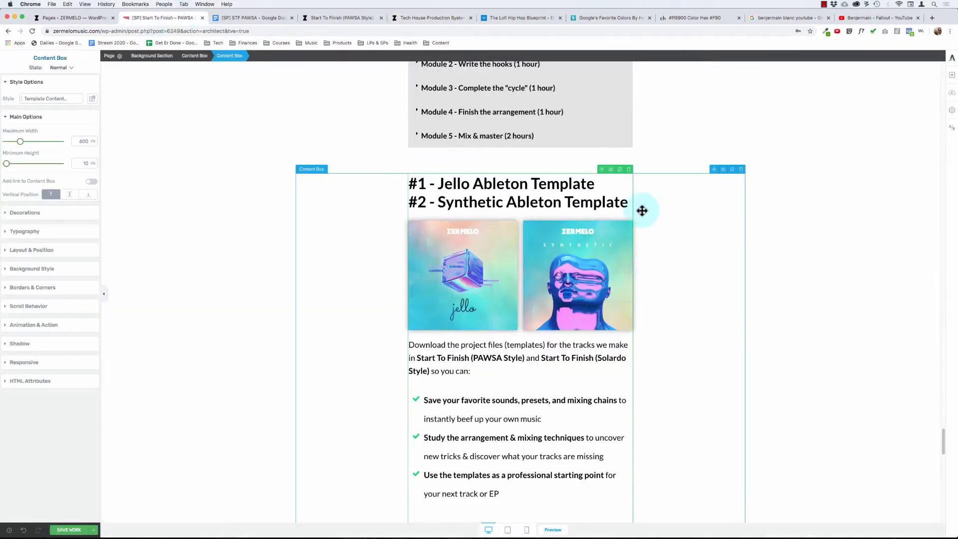
left_click(951, 76)
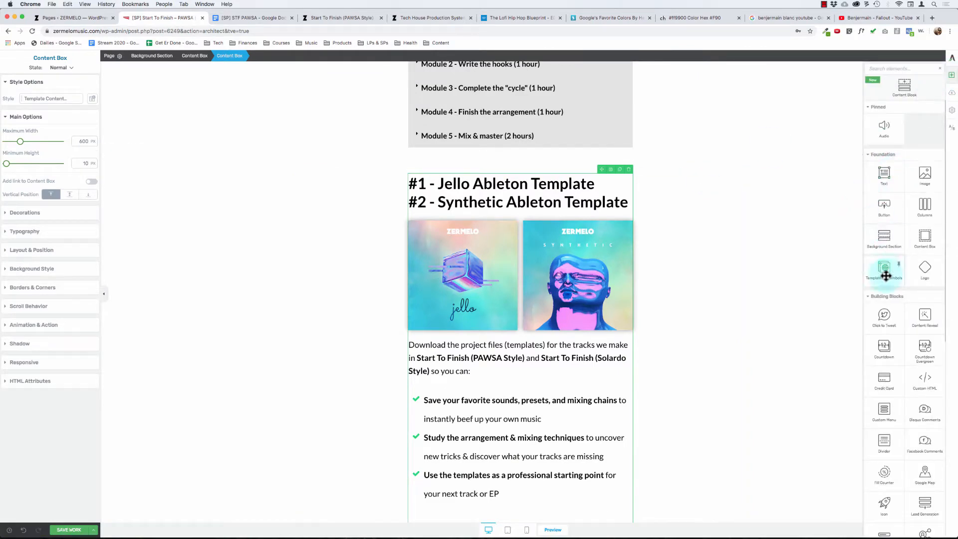
left_click_drag(881, 272, 527, 183)
- Insert the saved "[OFFER] STF Solardo" template above the Jello and Synthetic Ableton Template headings
left_click(520, 201)
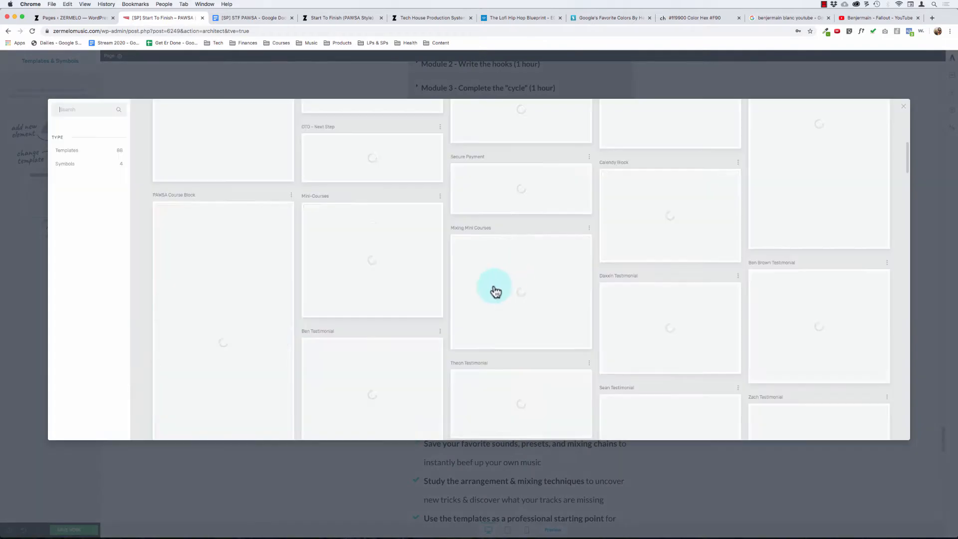
scroll(509, 277, "down", 10)
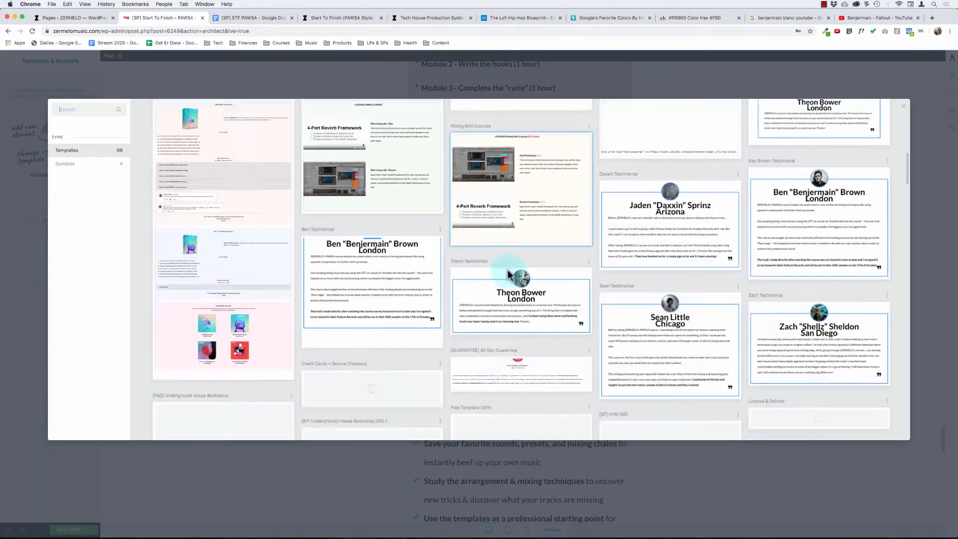
scroll(718, 278, "down", 5)
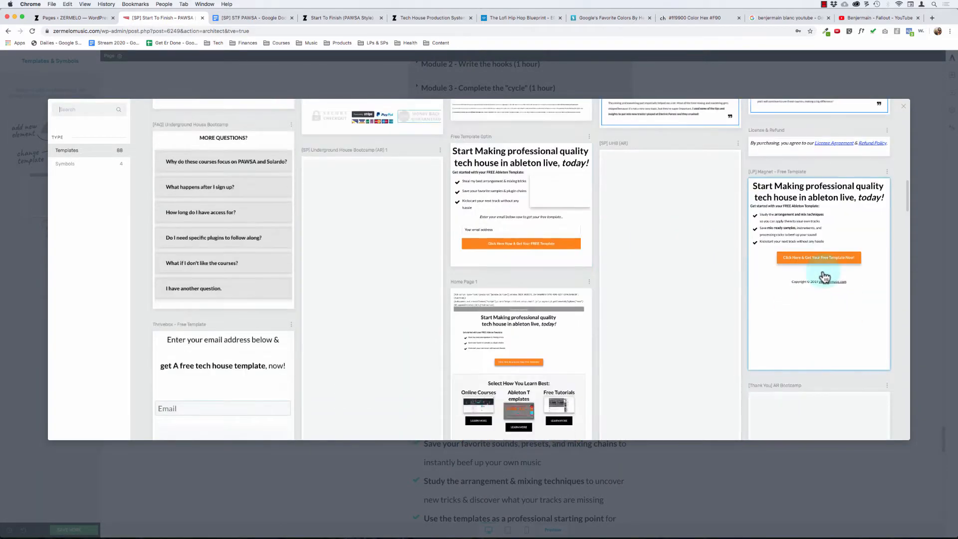
scroll(736, 312, "down", 10)
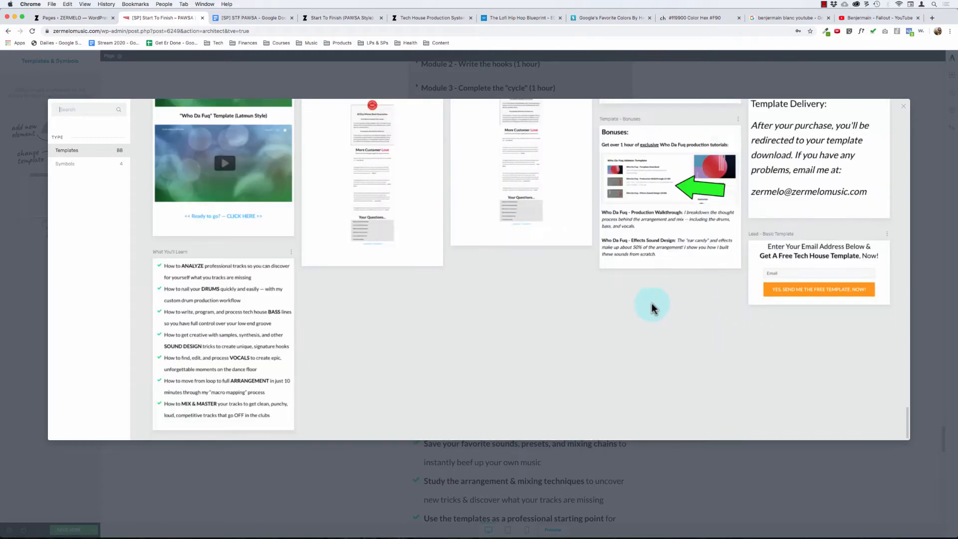
scroll(652, 308, "up", 3)
scroll(646, 305, "up", 3)
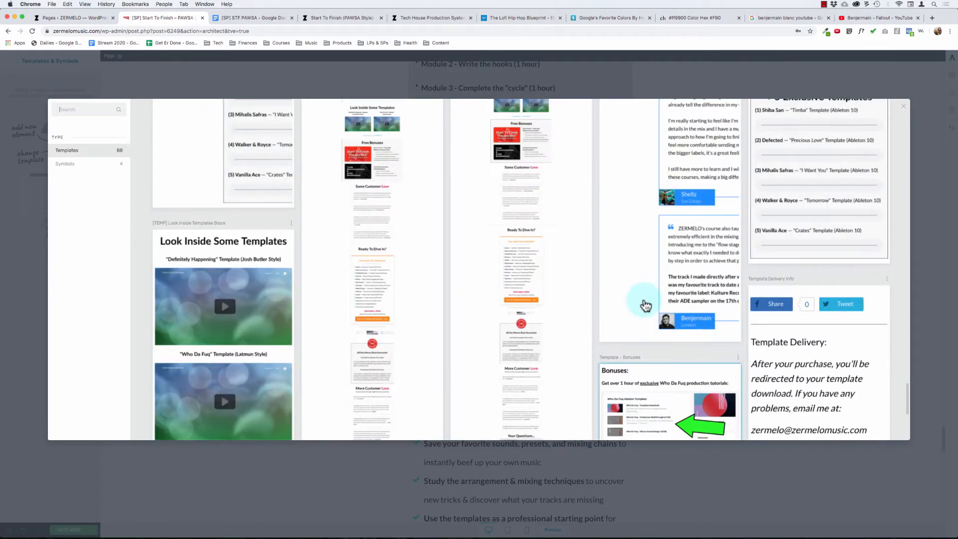
scroll(646, 306, "down", 3)
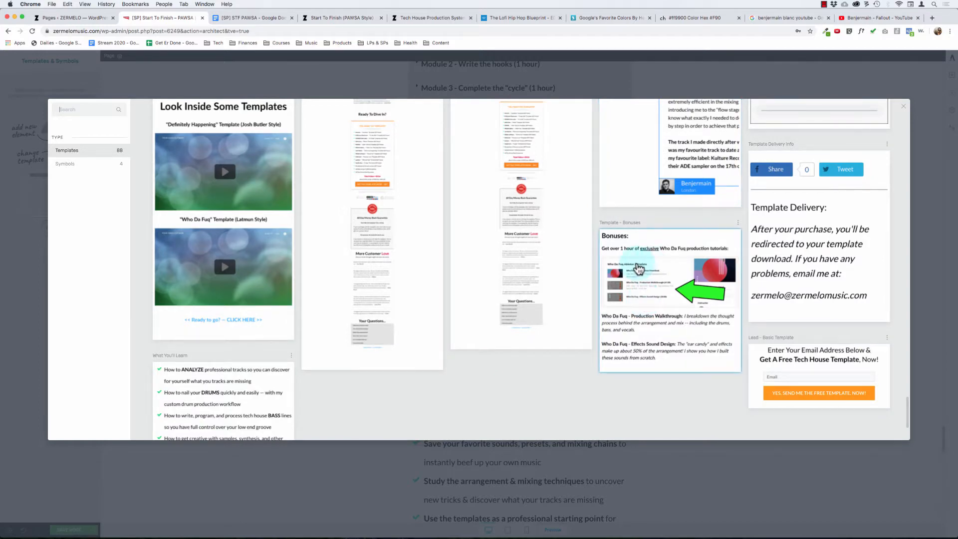
scroll(638, 269, "up", 3)
scroll(639, 270, "up", 4)
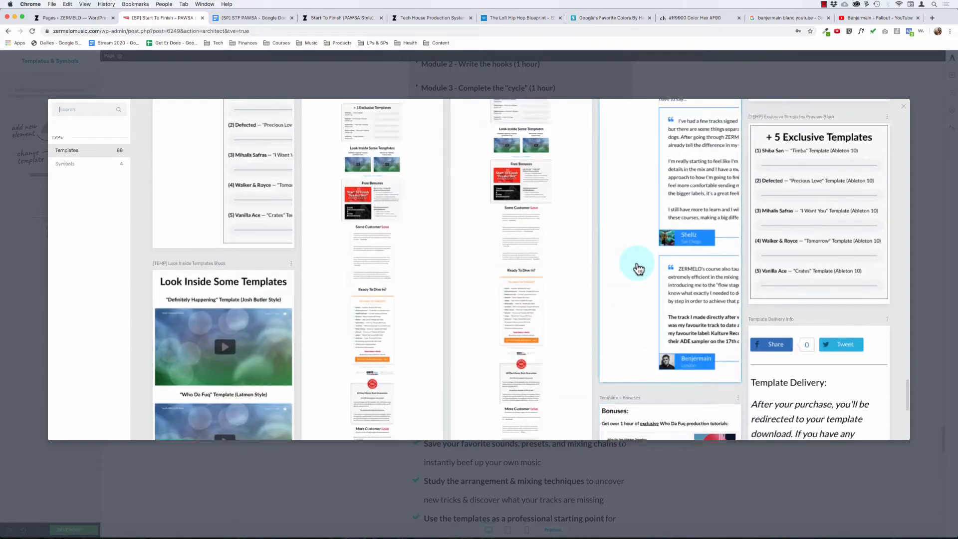
scroll(638, 269, "up", 5)
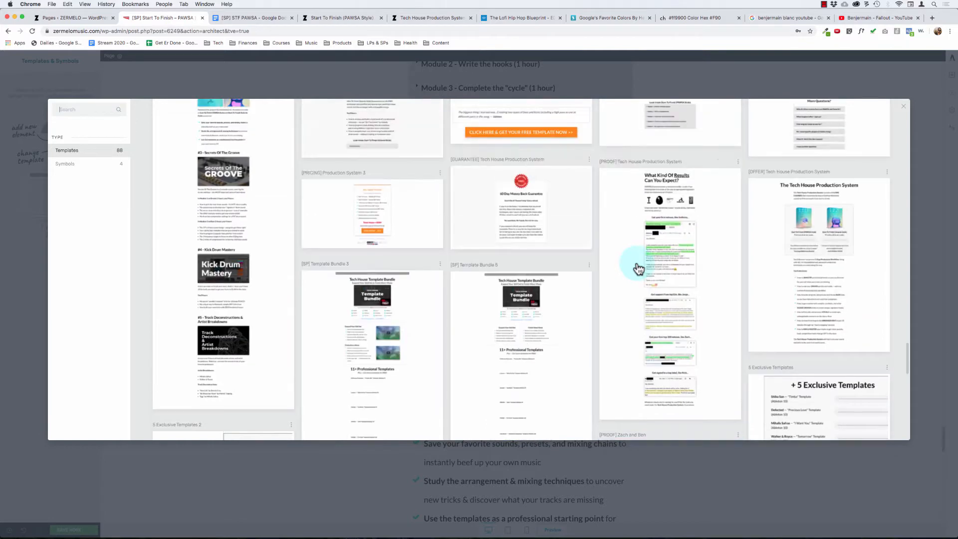
scroll(561, 262, "up", 3)
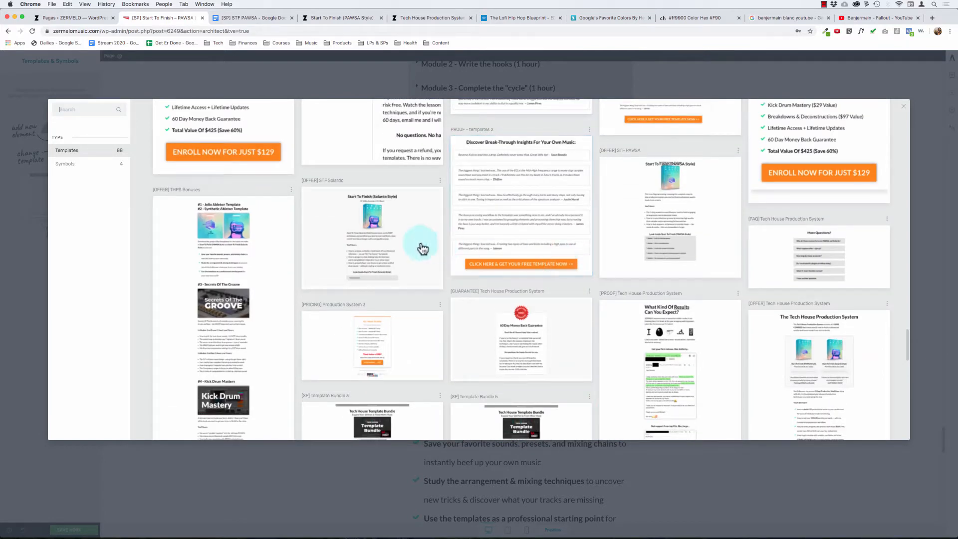
left_click(389, 240)
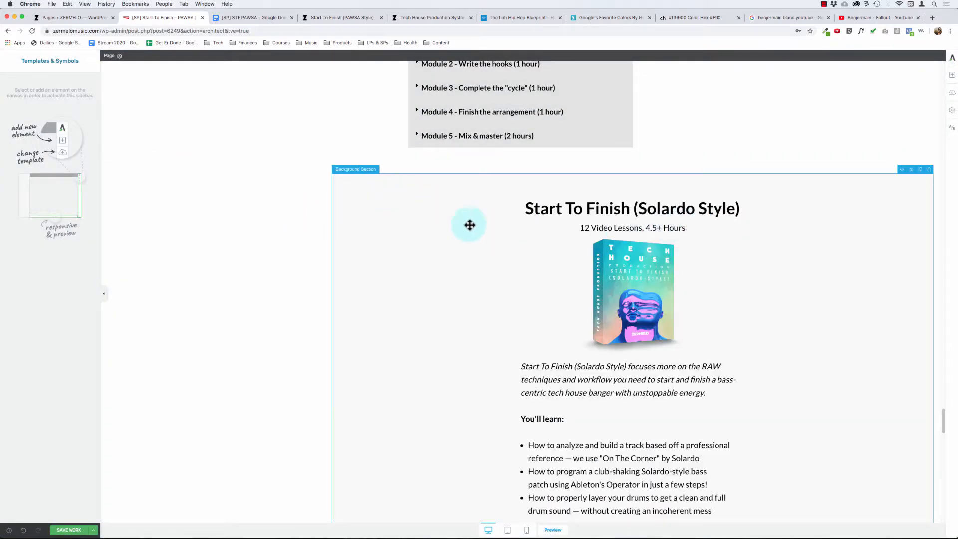
- Try to move the Start To Finish (Solardo Style) content box out of its background section, and undo the move
left_click(592, 265)
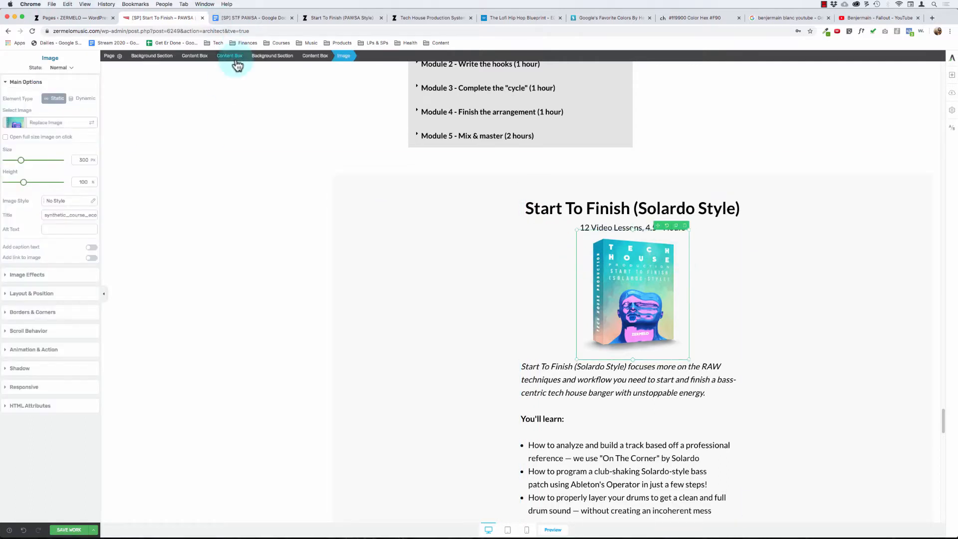
left_click(202, 56)
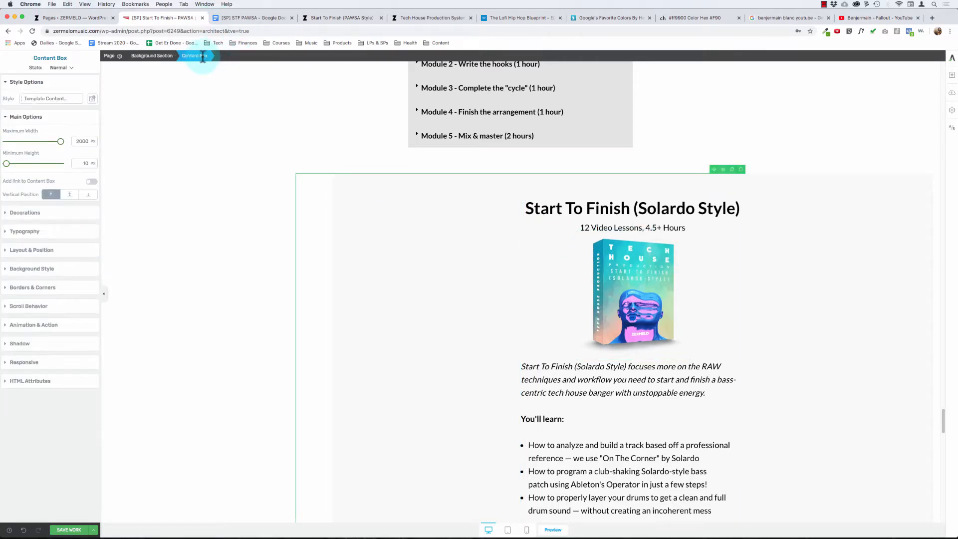
left_click(605, 274)
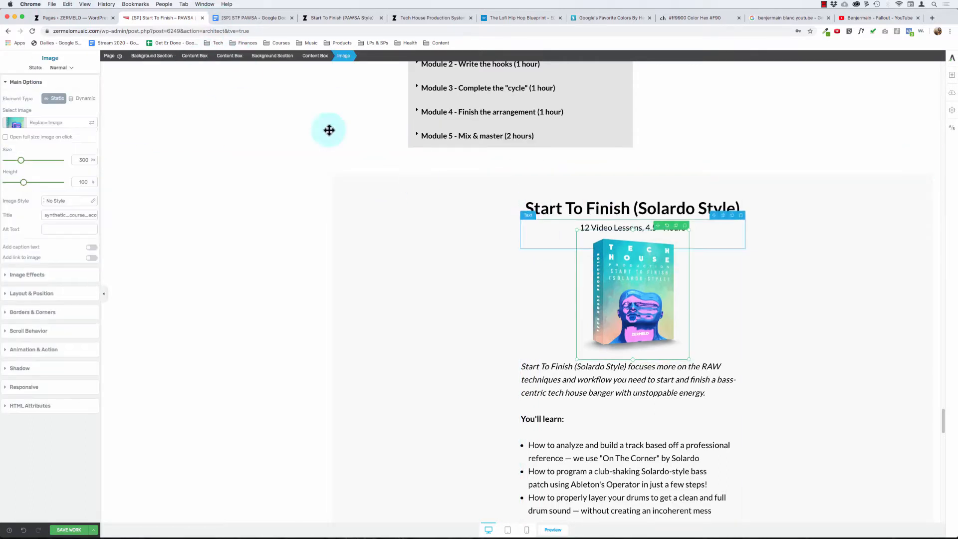
left_click(195, 55)
left_click(631, 274)
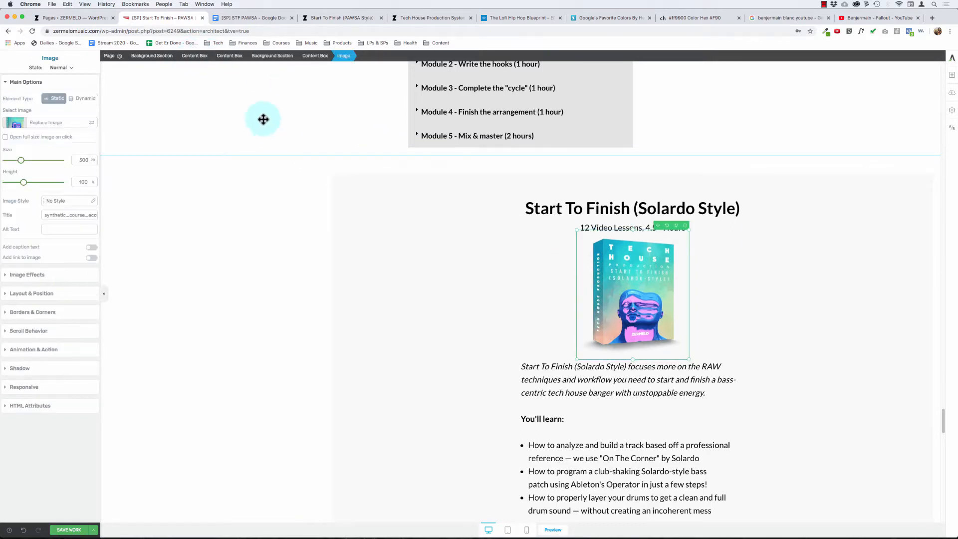
left_click(234, 57)
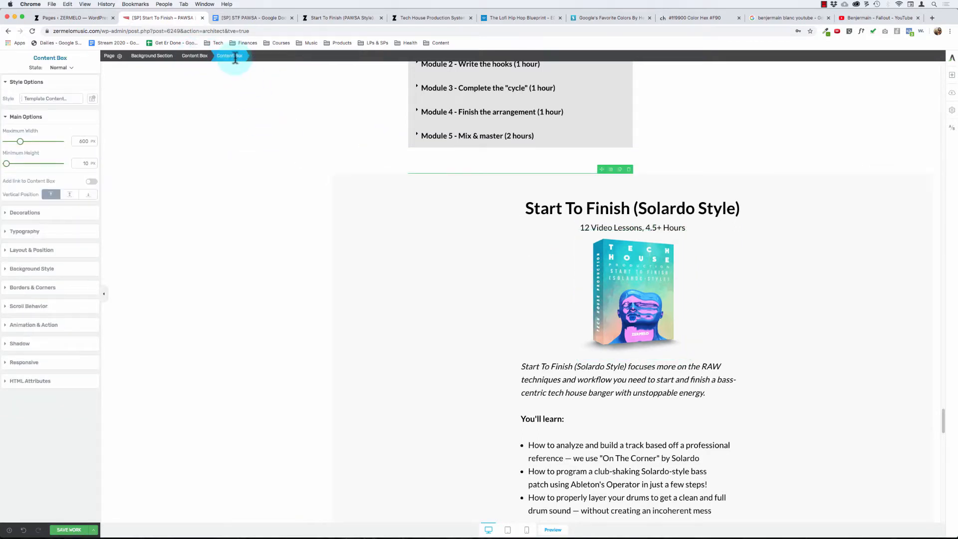
left_click(621, 273)
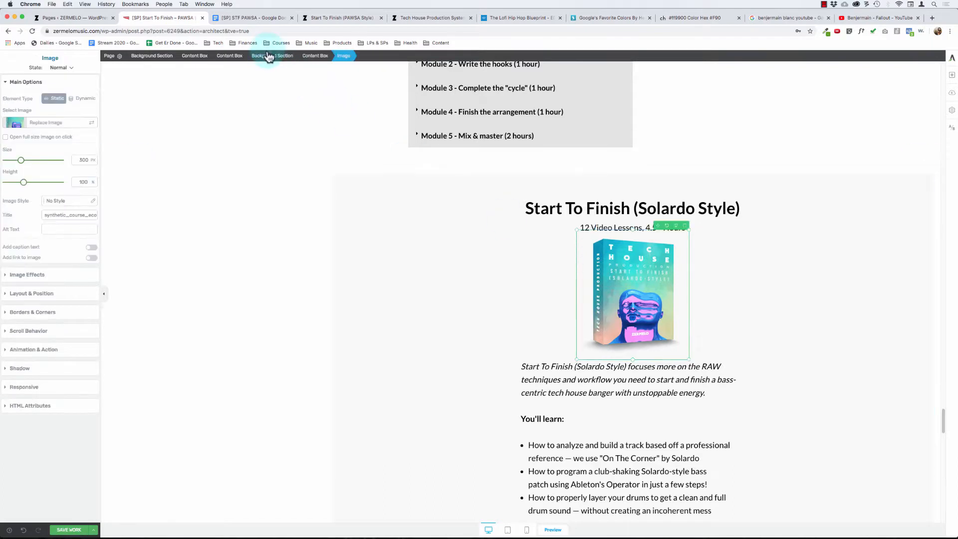
left_click(319, 55)
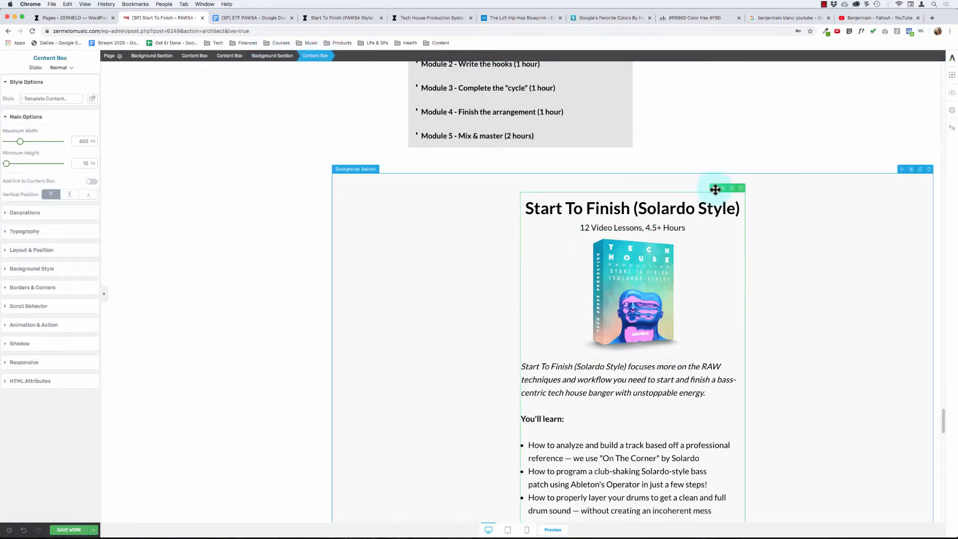
left_click_drag(644, 470, 596, 466)
left_click_drag(491, 534, 485, 361)
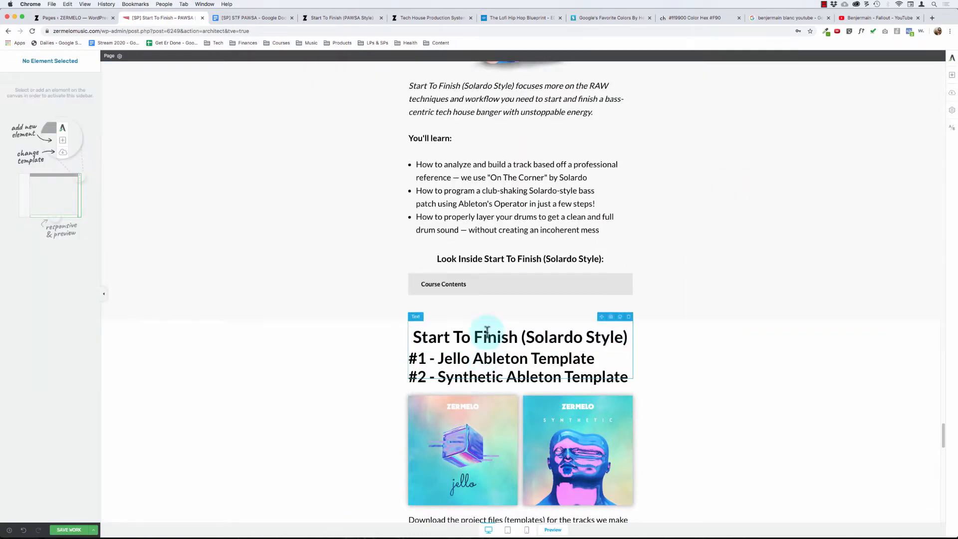
left_click(23, 530)
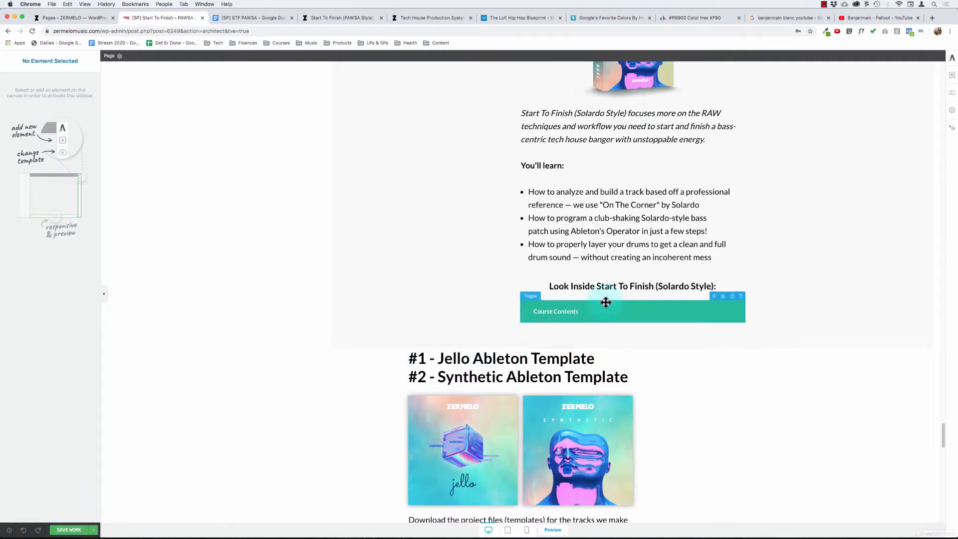
- Move the Start To Finish (Solardo Style) content box directly above the Jello heading and delete the emptied background section
left_click(639, 200)
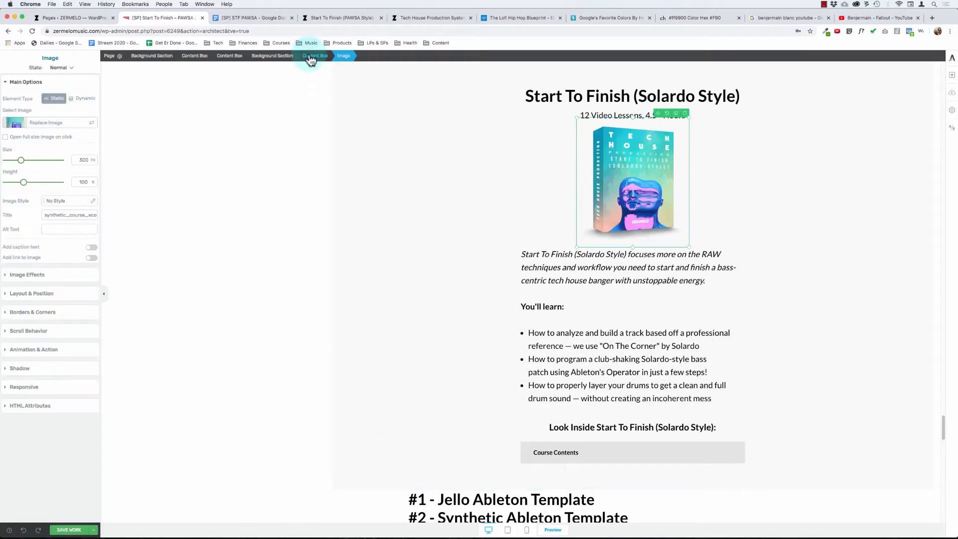
left_click(310, 57)
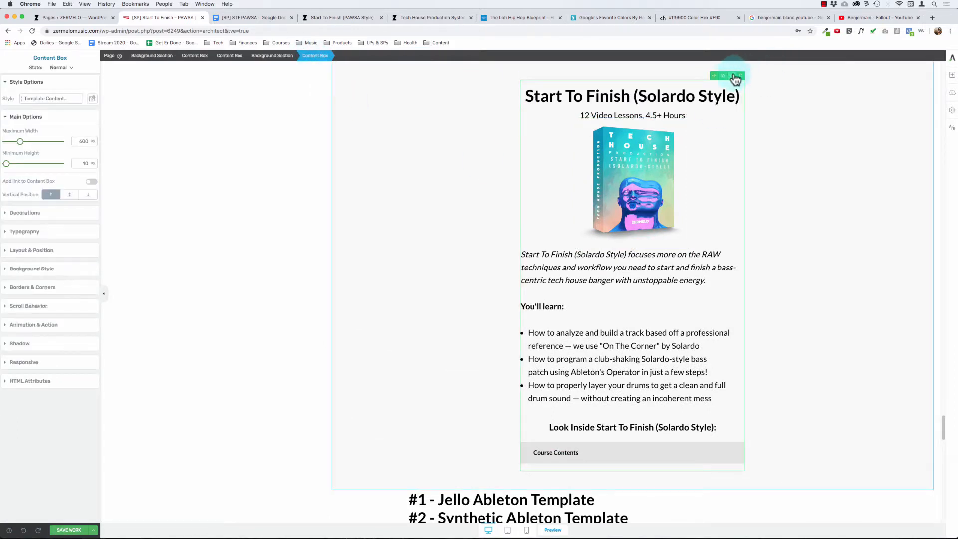
left_click_drag(712, 82, 524, 398)
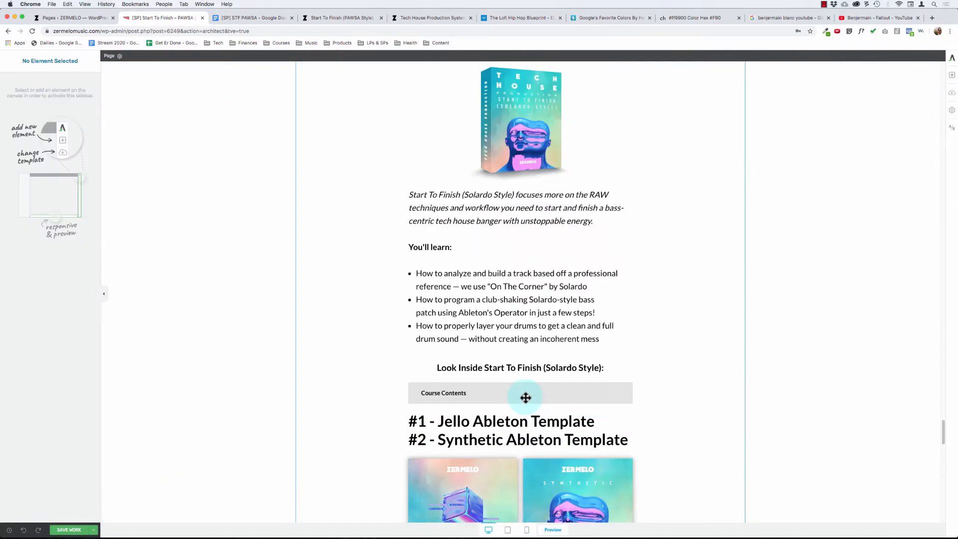
scroll(499, 260, "up", 5)
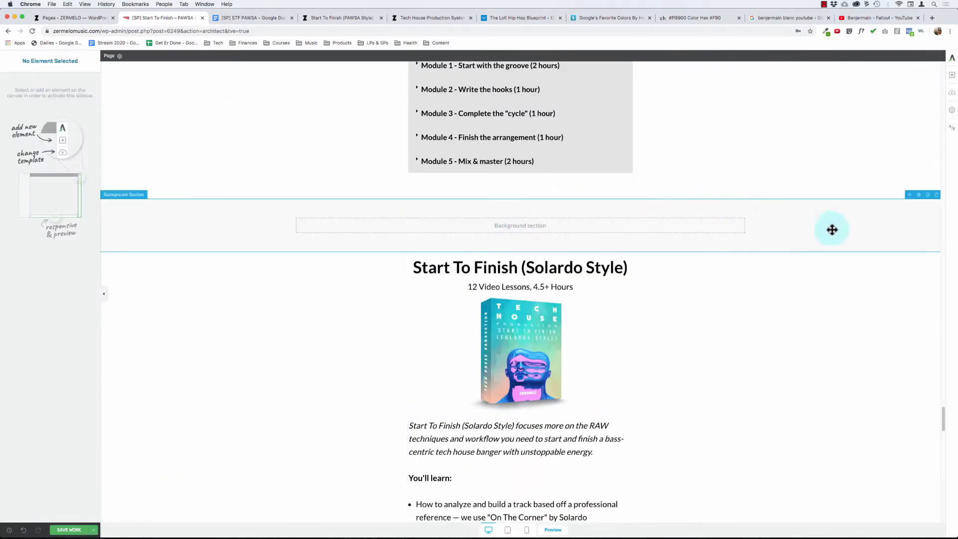
left_click(936, 195)
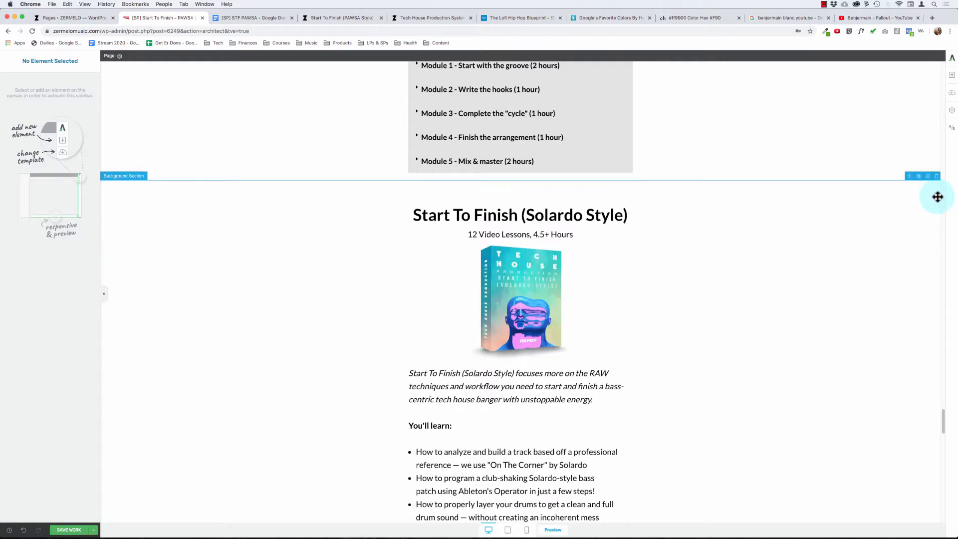
- Examine how the content boxes around the Start To Finish (Solardo Style) section and the bonuses below it are nested
left_click(499, 213)
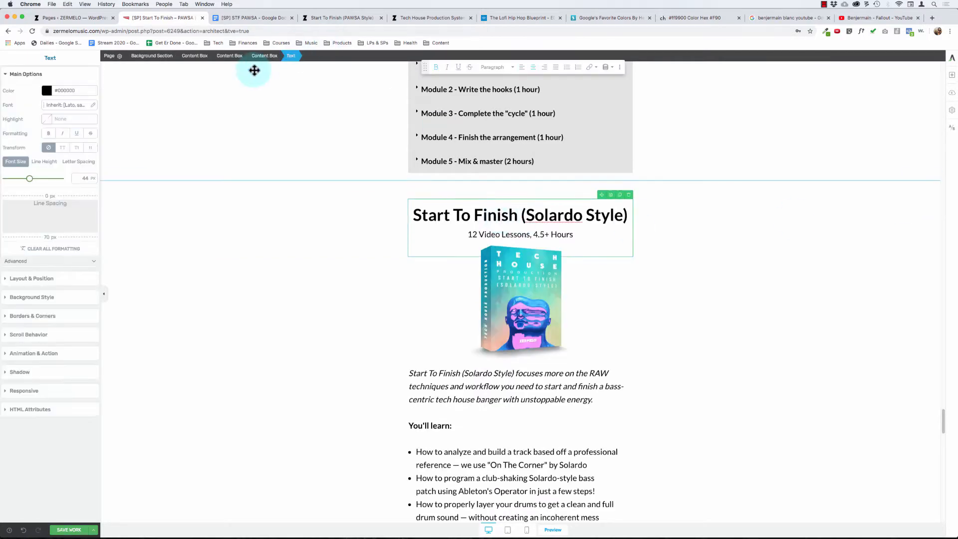
left_click(264, 56)
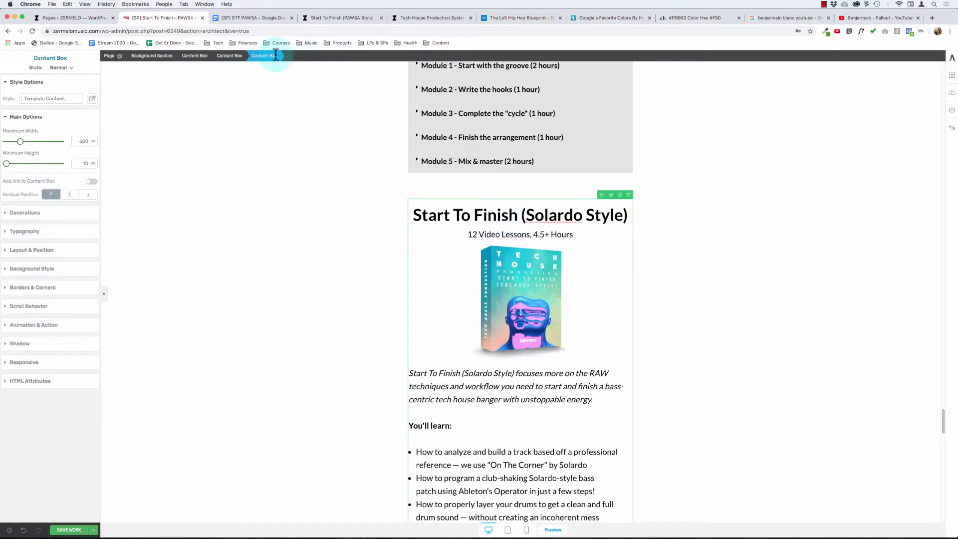
scroll(338, 193, "down", 5)
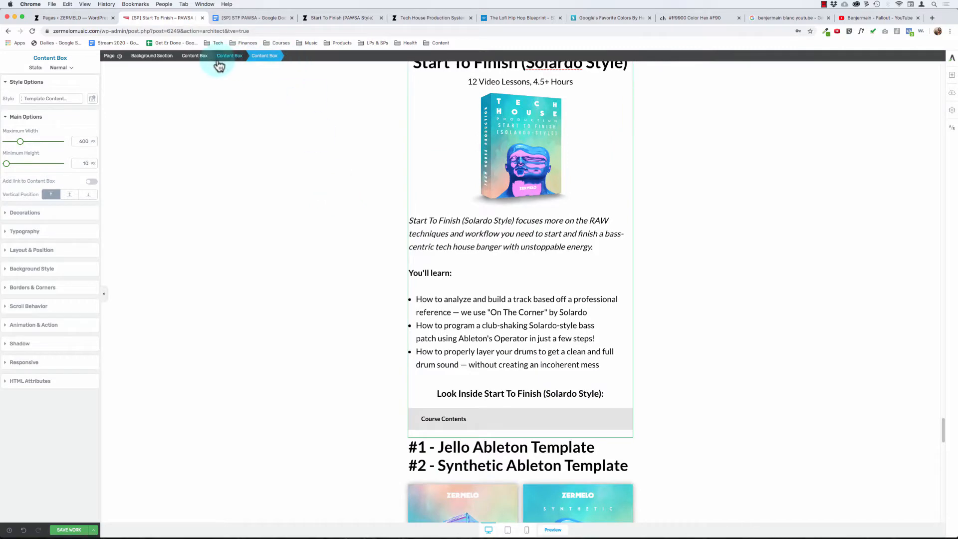
left_click(224, 58)
scroll(338, 231, "down", 10)
scroll(337, 230, "up", 5)
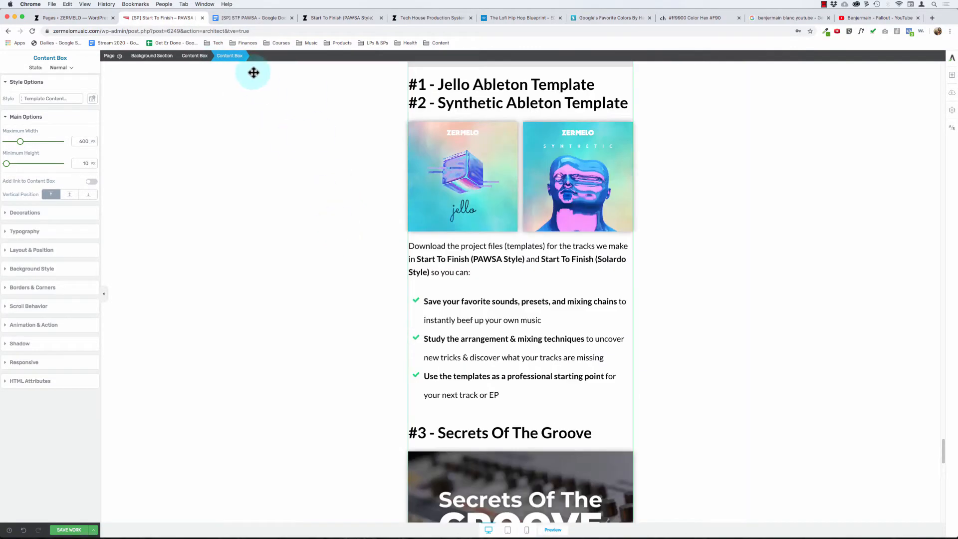
left_click(197, 55)
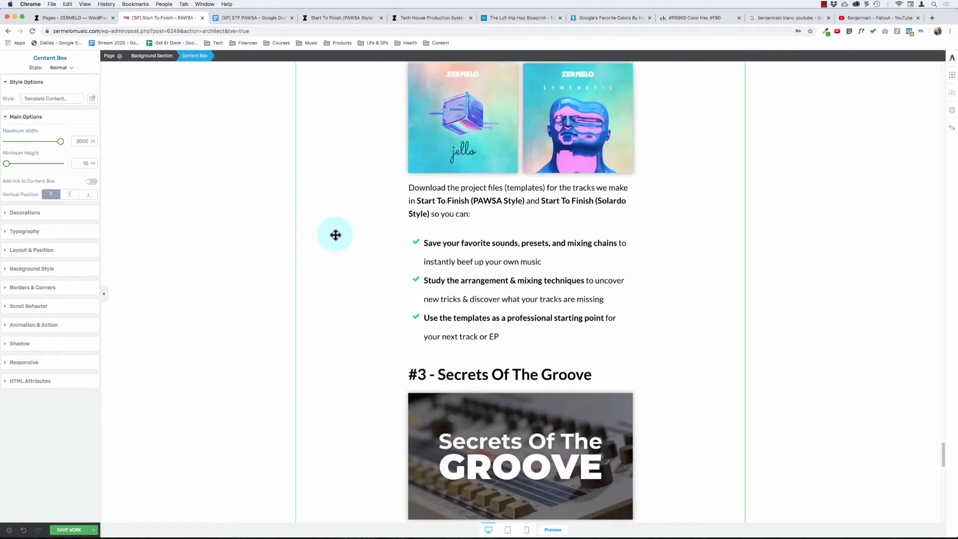
scroll(336, 235, "down", 10)
scroll(335, 235, "up", 15)
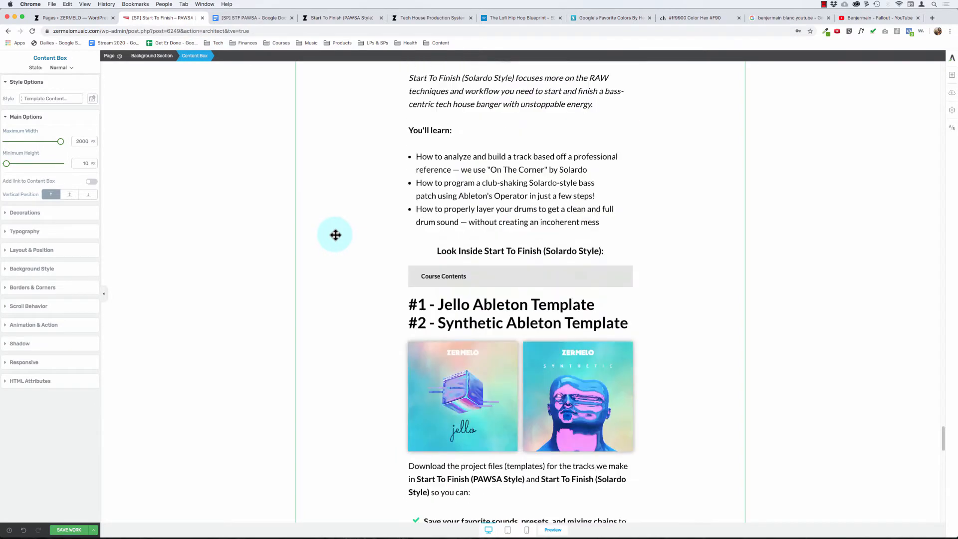
scroll(335, 234, "up", 5)
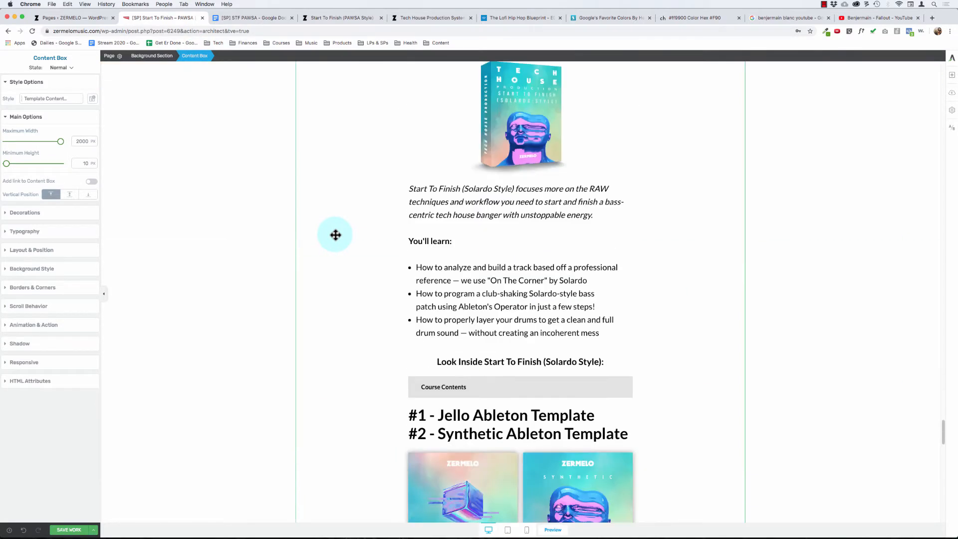
scroll(335, 234, "up", 5)
- Add an empty background section at the end of the page, below the #5 - Track Deconstructions & Artist Breakdowns content
left_click(423, 255)
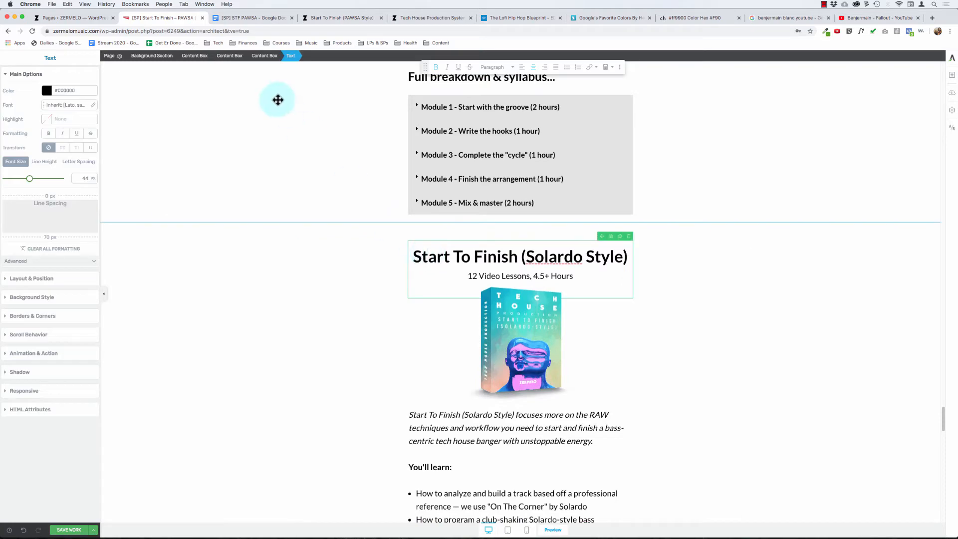
left_click(230, 55)
scroll(499, 370, "down", 5)
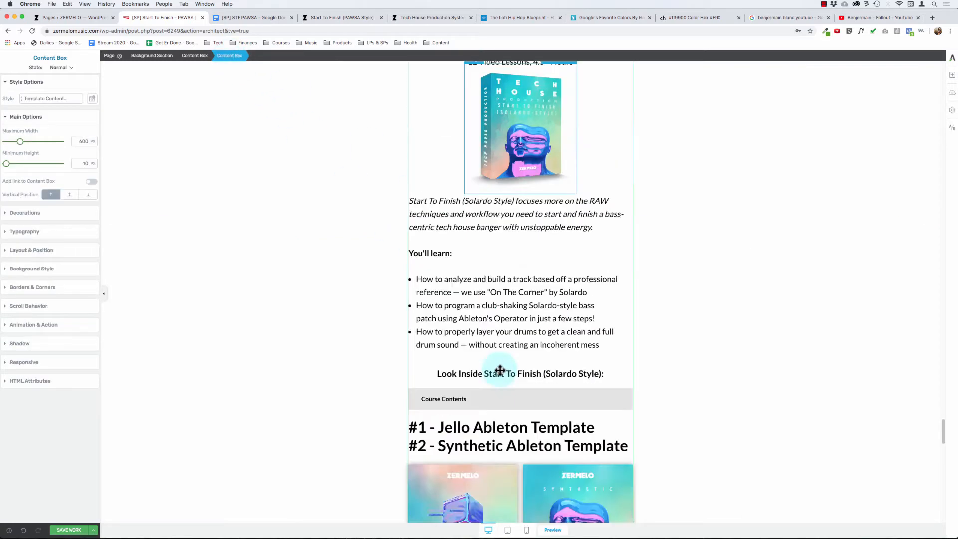
scroll(500, 370, "down", 15)
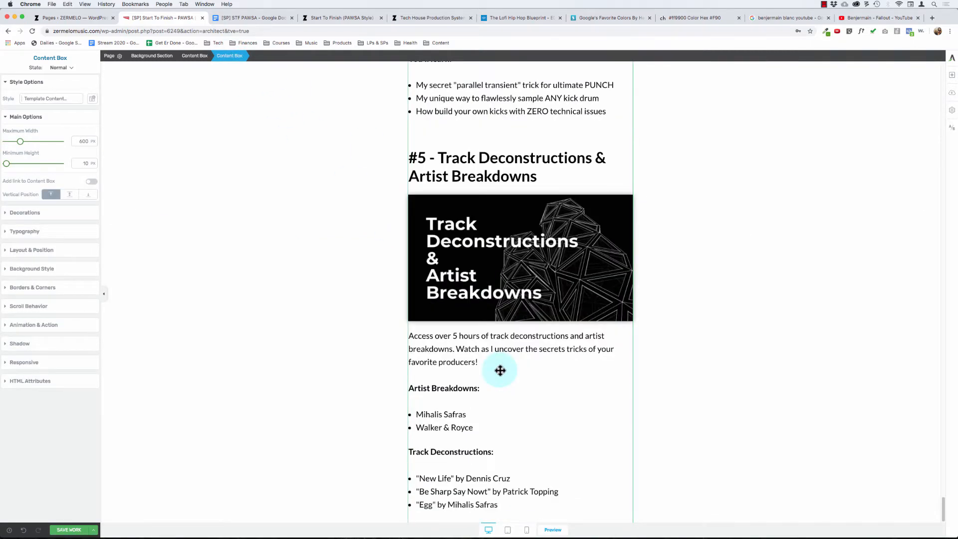
left_click(952, 76)
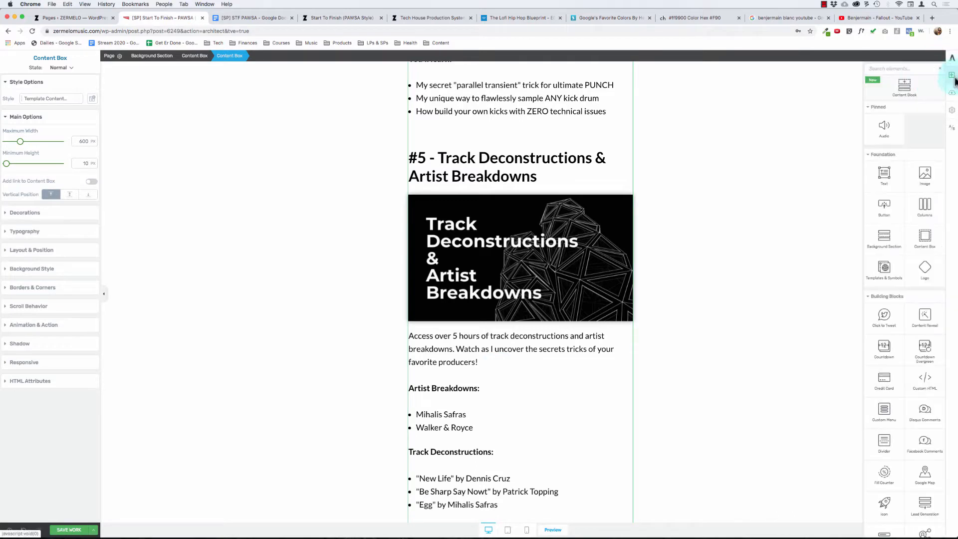
left_click(888, 244)
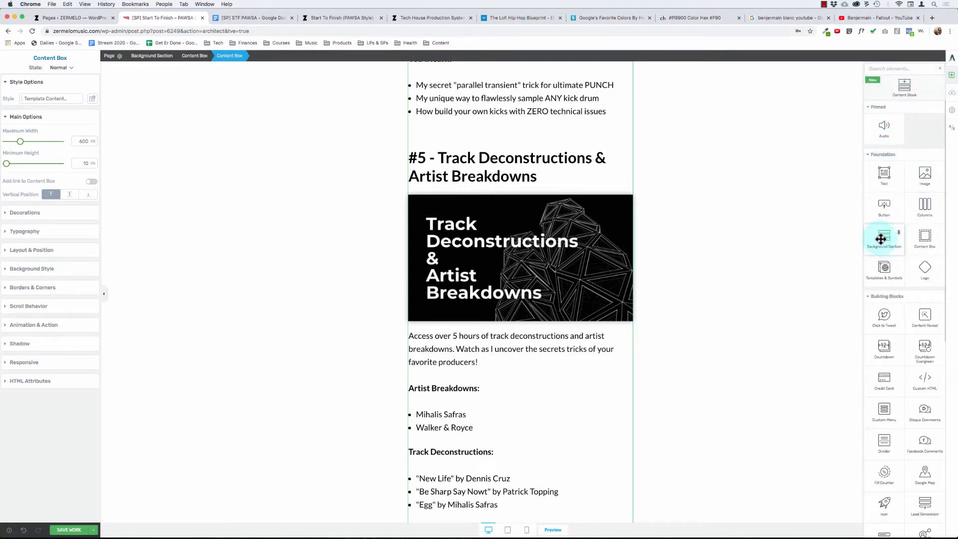
left_click_drag(881, 239, 657, 267)
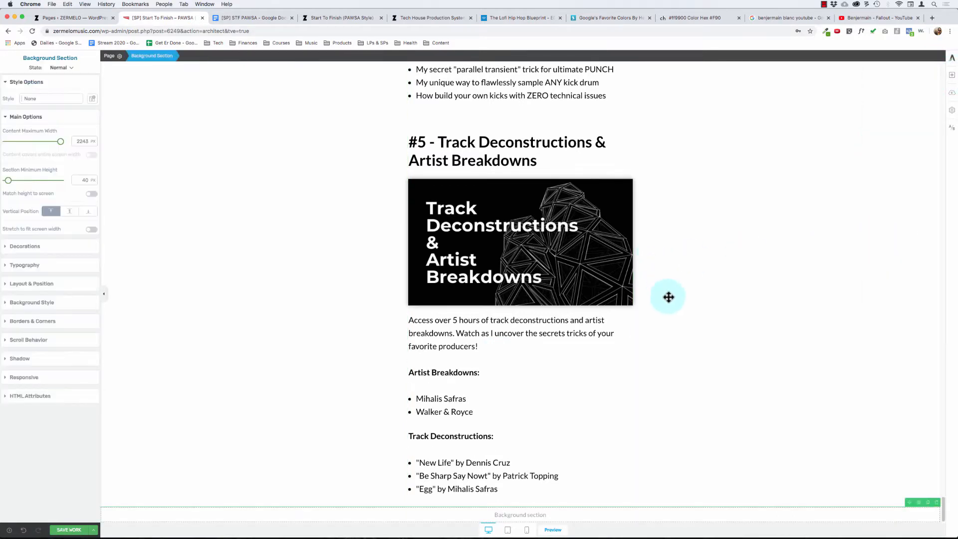
- Move the content box holding the Start To Finish (Solardo Style) section and all bonuses into the new background section
scroll(668, 297, "up", 7)
left_click(506, 227)
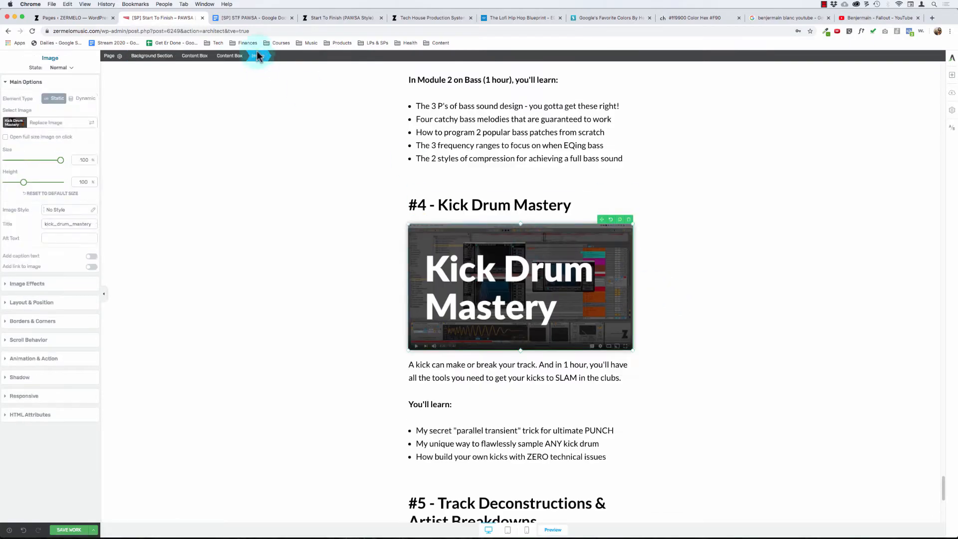
left_click(217, 56)
scroll(496, 335, "down", 8)
scroll(497, 335, "up", 11)
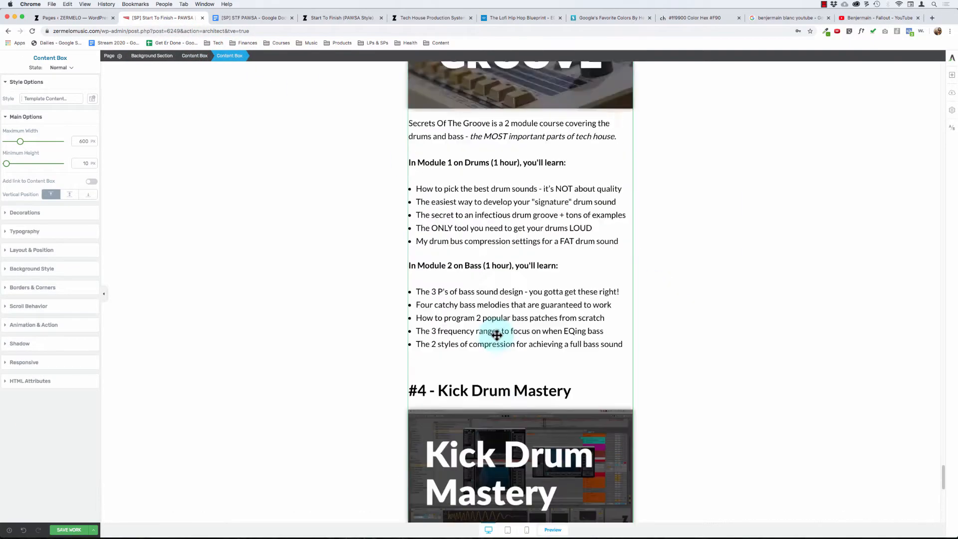
scroll(496, 336, "up", 10)
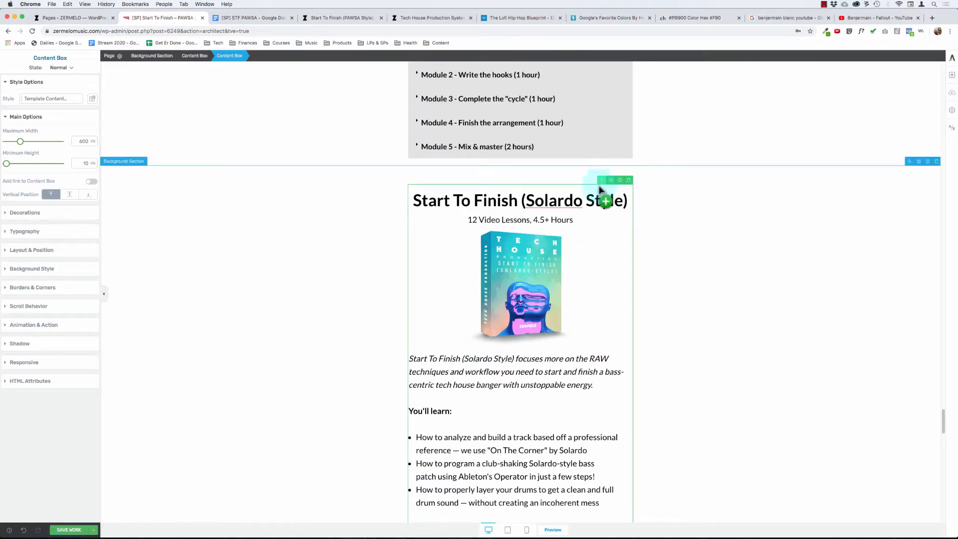
left_click_drag(599, 184, 526, 516)
- Delete the emptied background section between the module syllabus and the Start To Finish (Solardo Style) heading
scroll(488, 368, "up", 15)
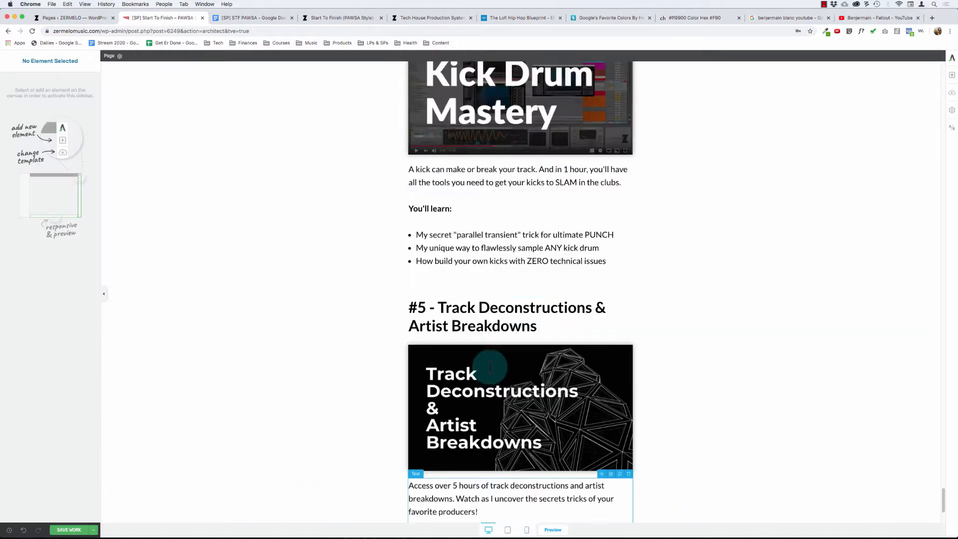
scroll(489, 367, "up", 20)
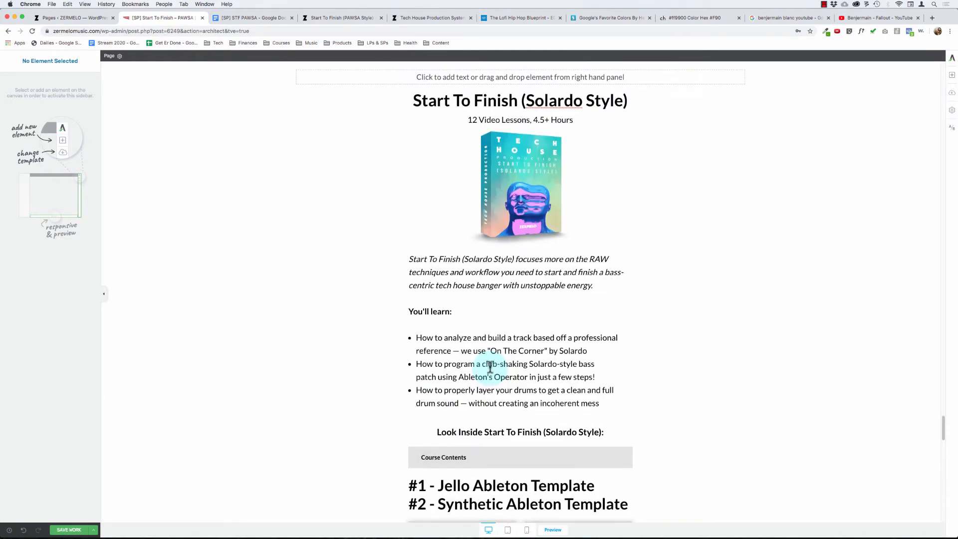
scroll(490, 368, "down", 5)
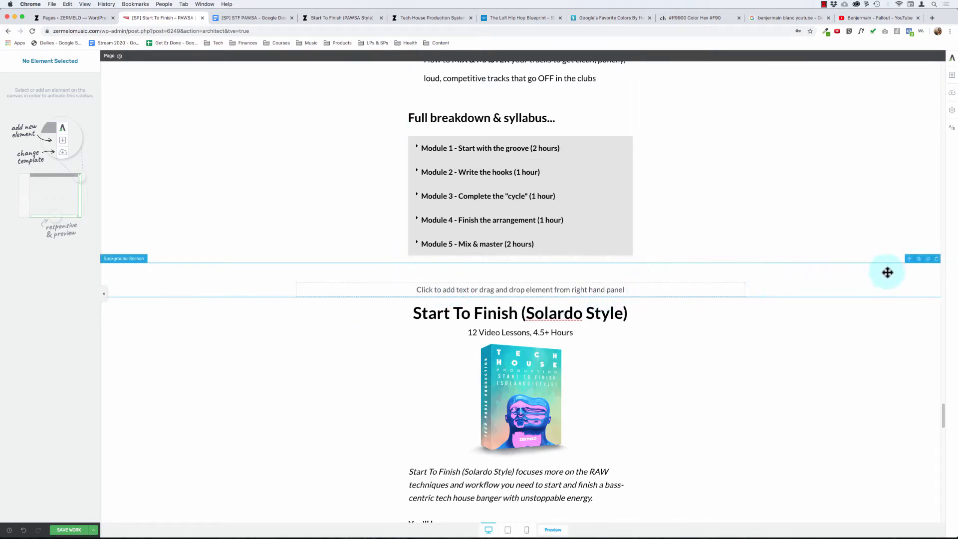
left_click(935, 259)
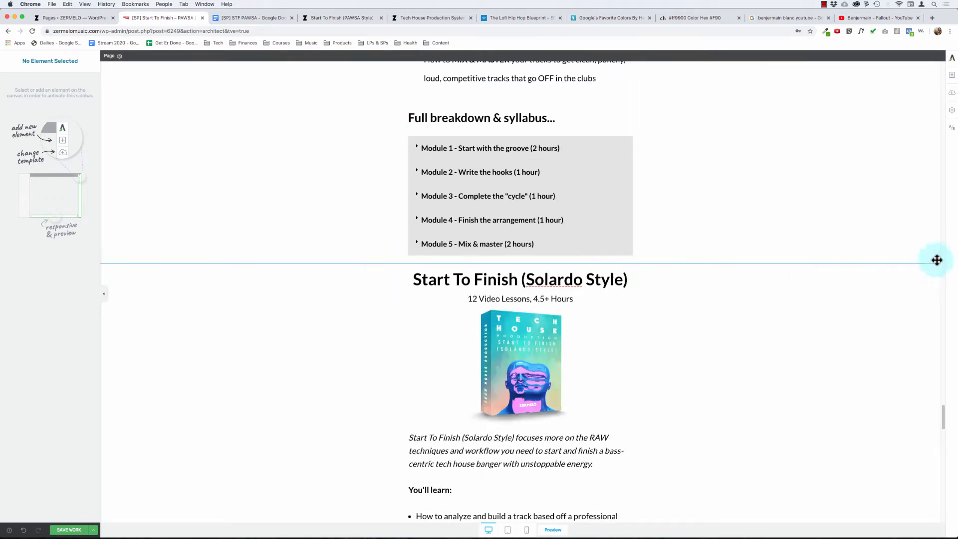
- Examine how the Start To Finish (Solardo Style) text and the bonuses are nested in their content boxes and background section
left_click(509, 277)
left_click(232, 57)
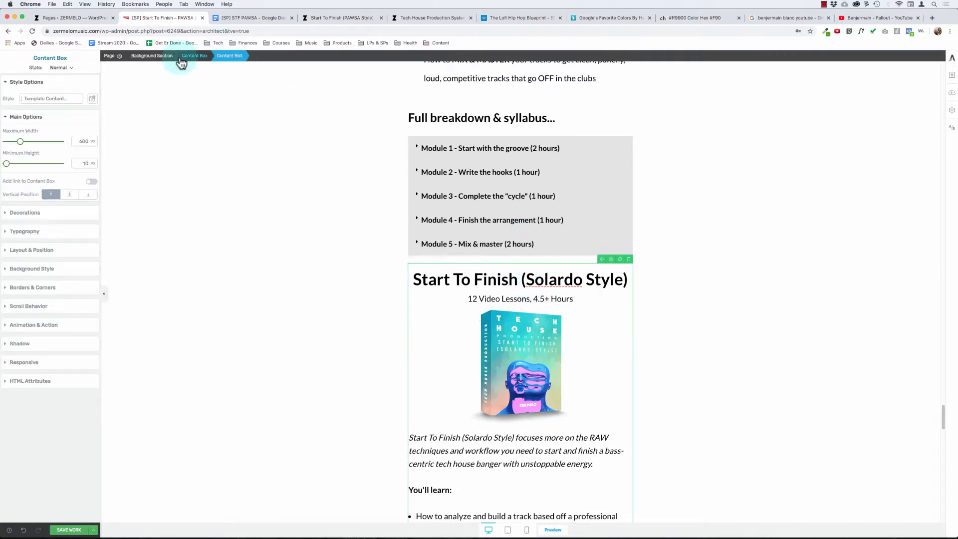
left_click(193, 58)
scroll(515, 367, "down", 15)
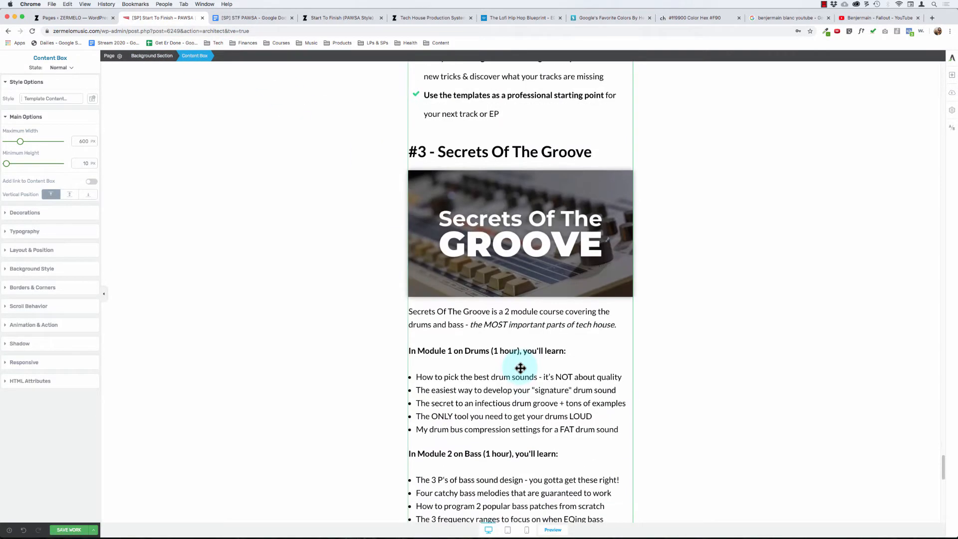
left_click(159, 56)
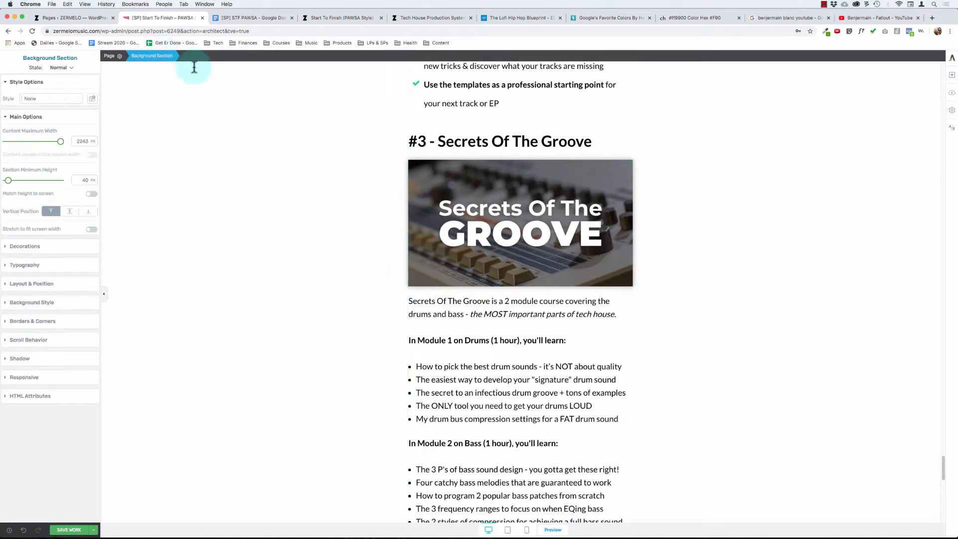
scroll(418, 183, "up", 15)
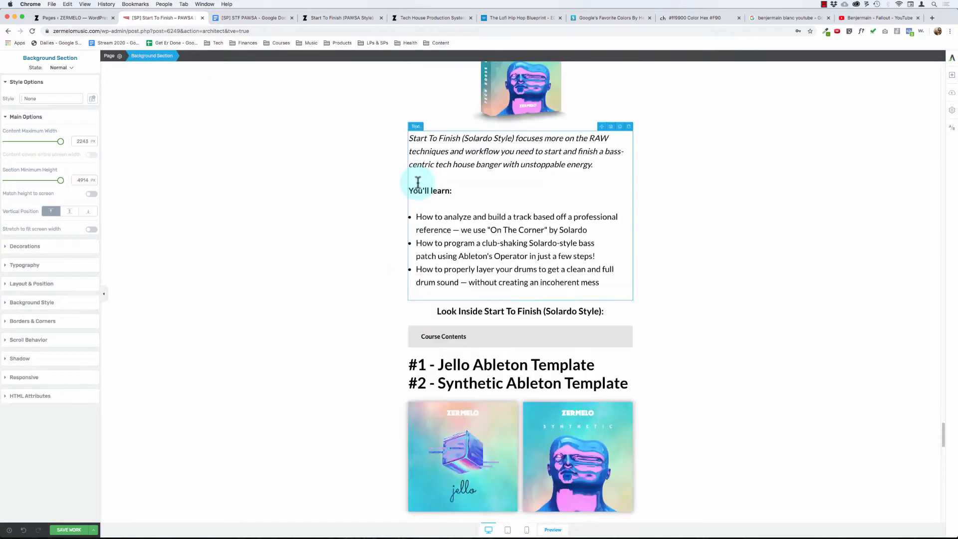
left_click(430, 170)
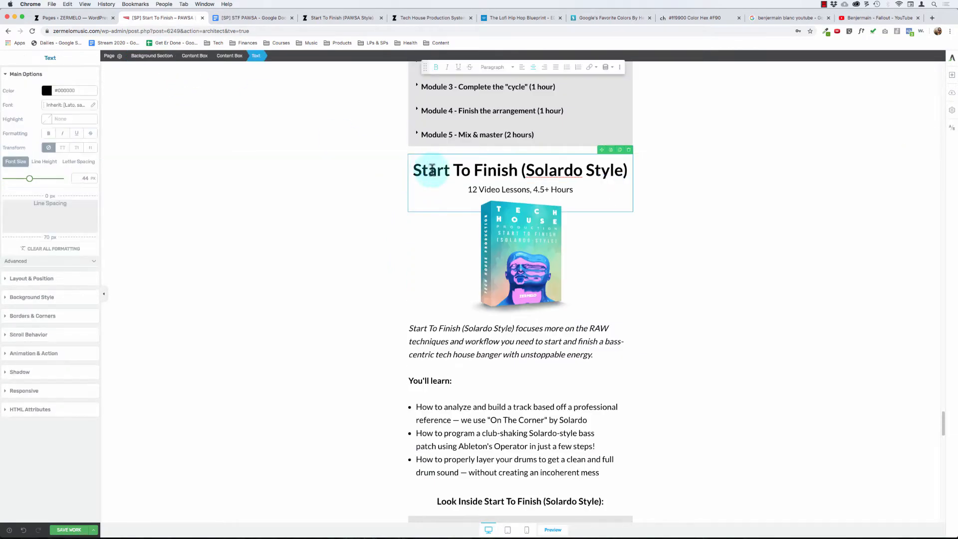
scroll(459, 170, "up", 3)
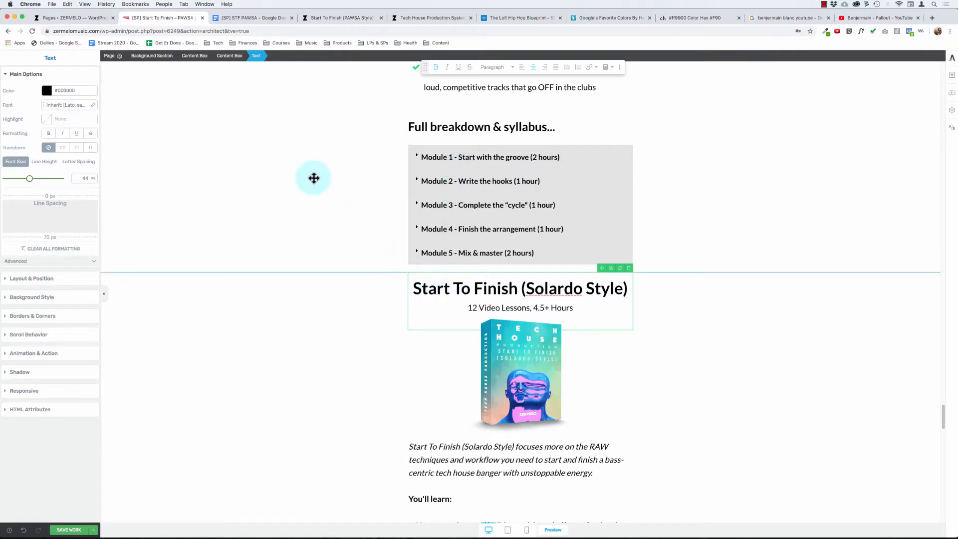
left_click(238, 57)
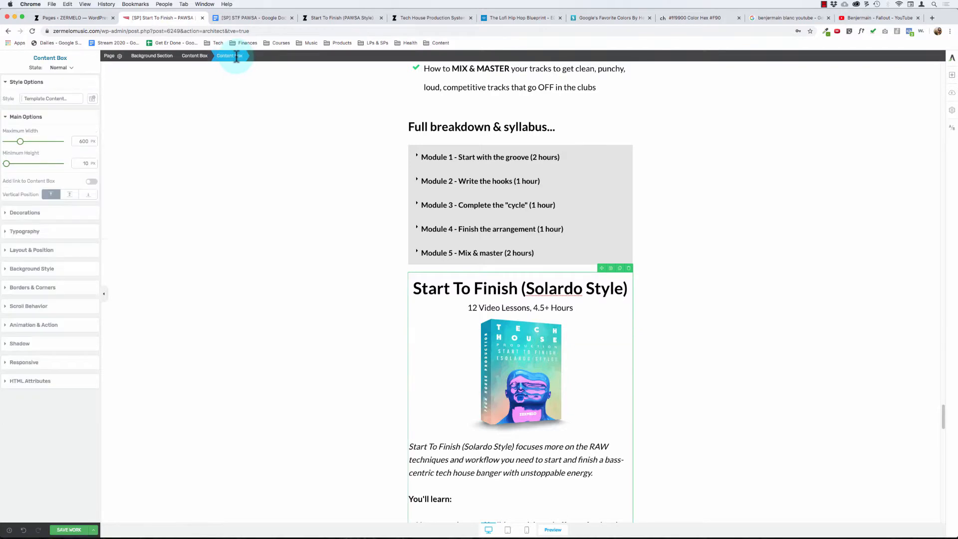
- Set the background colour of the section containing Start To Finish (Solardo Style) and the bonuses to #f2f2f2
left_click(153, 57)
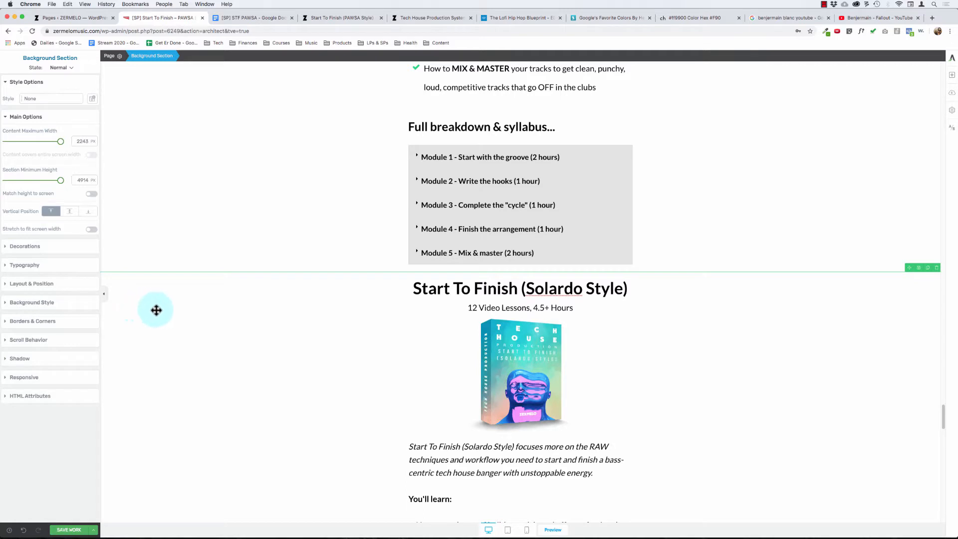
left_click(34, 303)
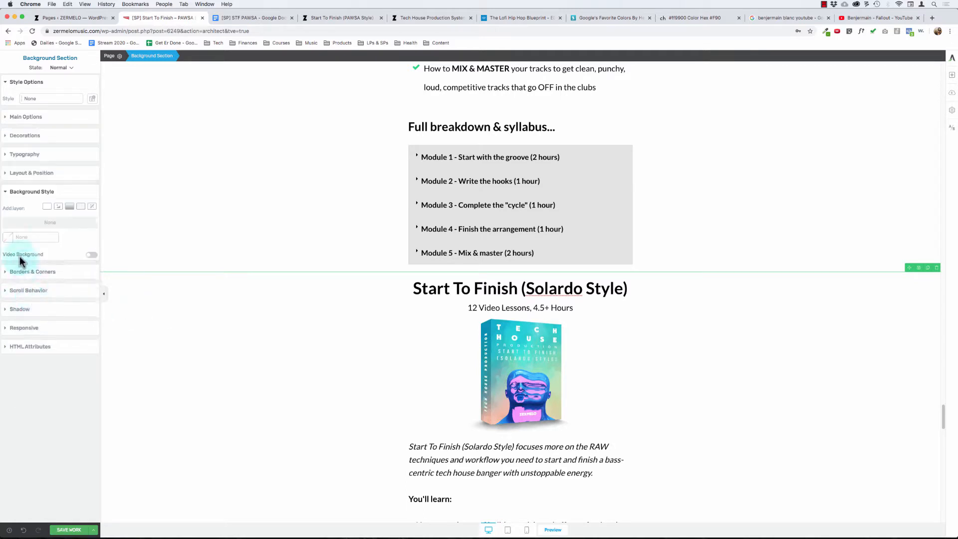
left_click(11, 242)
left_click(39, 344)
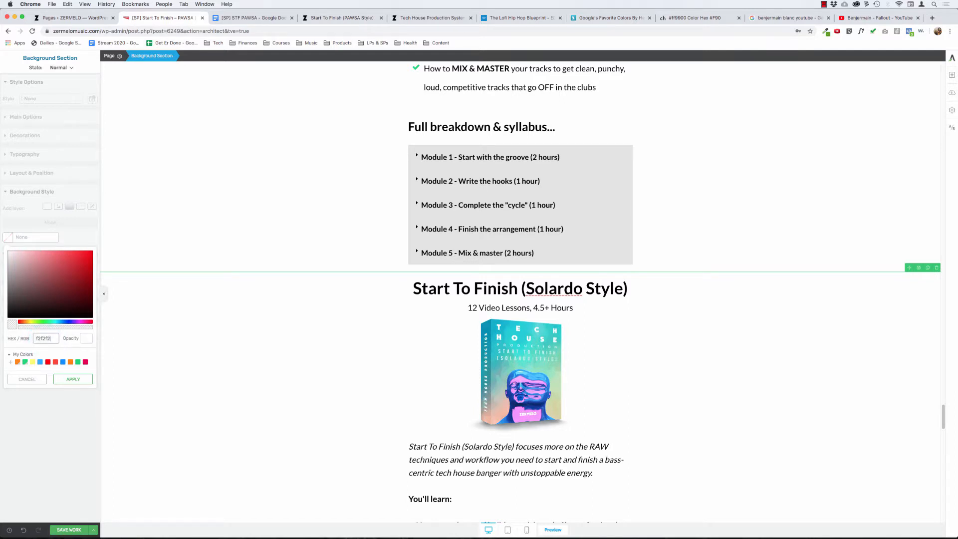
left_click(83, 383)
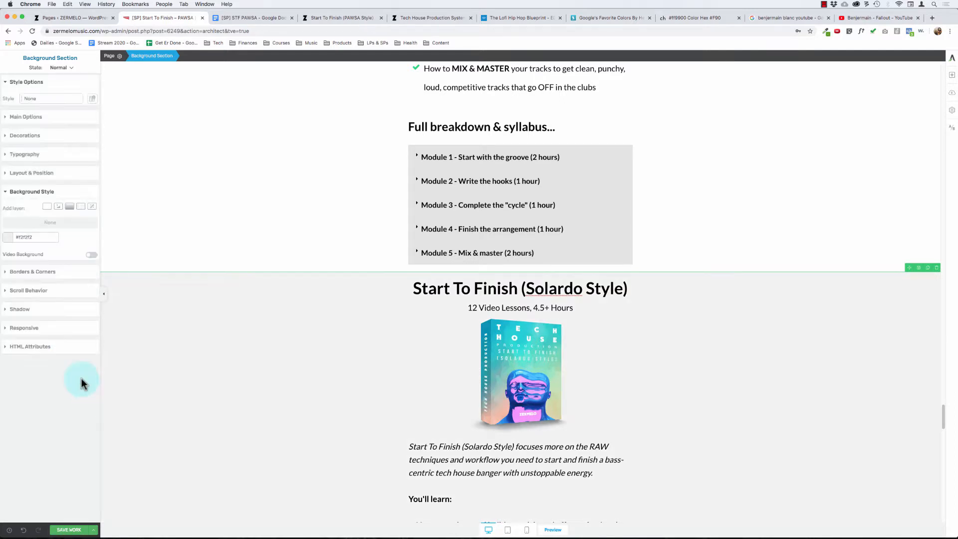
left_click(189, 315)
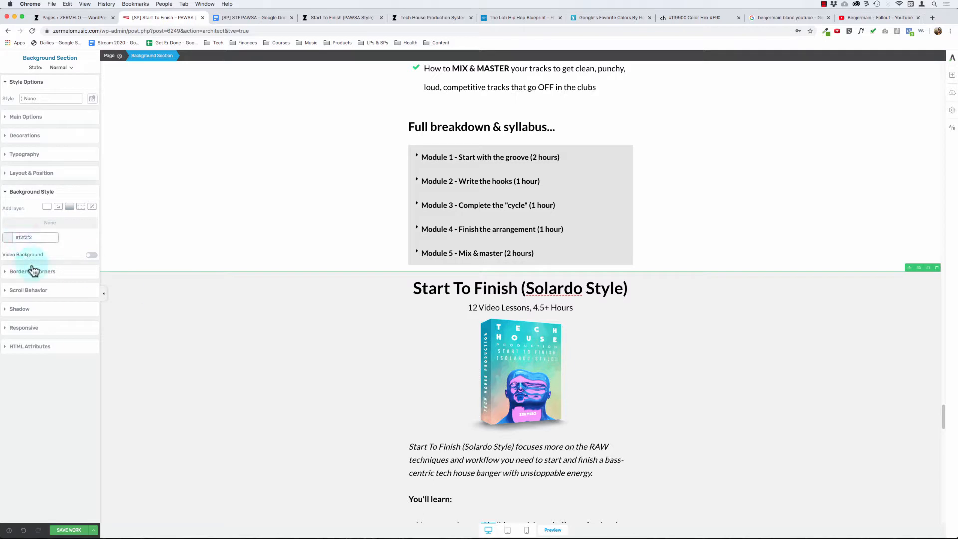
- Try setting the grey bonuses section's left and right padding to 15 px
left_click(32, 172)
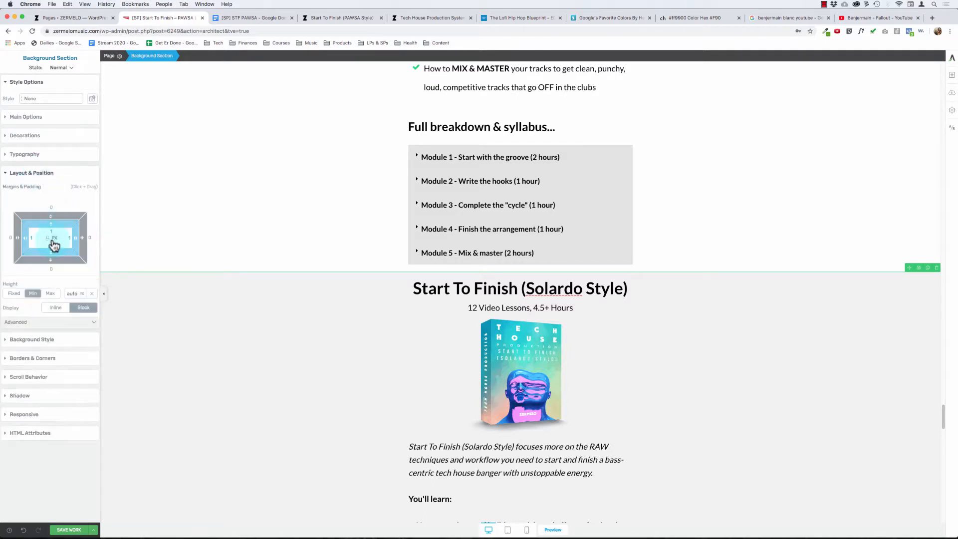
left_click_drag(51, 230, 52, 233)
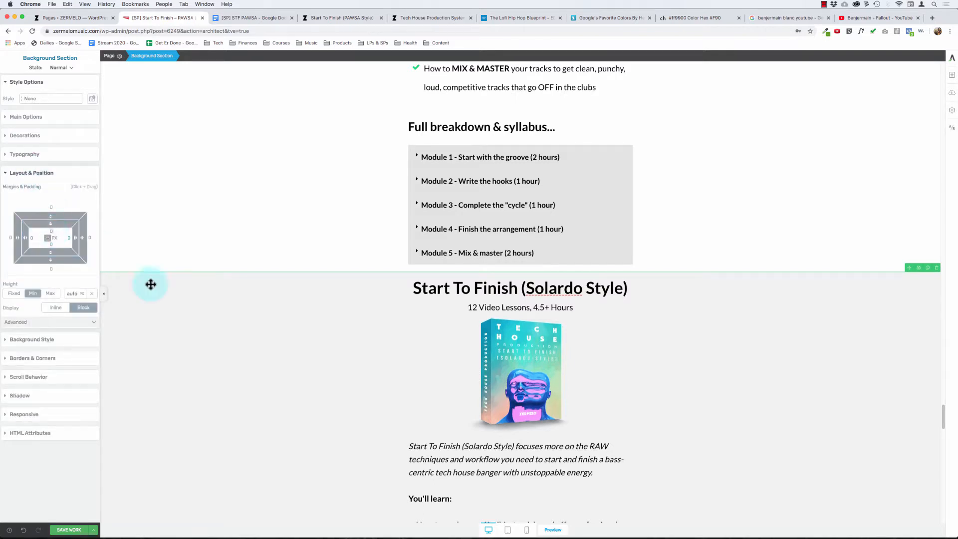
left_click(31, 236)
type("15")
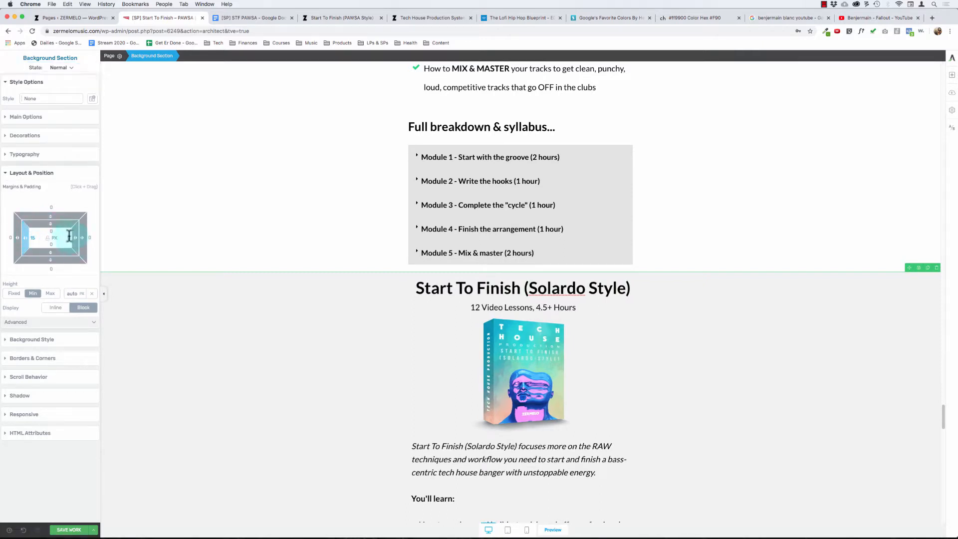
left_click(69, 236)
type("15")
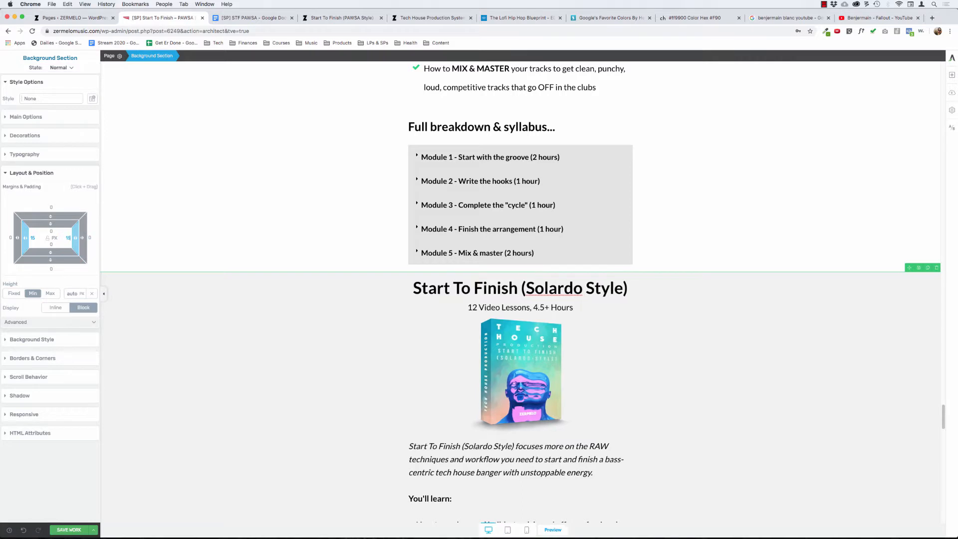
- Set the grey bonuses section's top padding to 50 px and its left and right padding to 15 px
left_click(56, 229)
type("50")
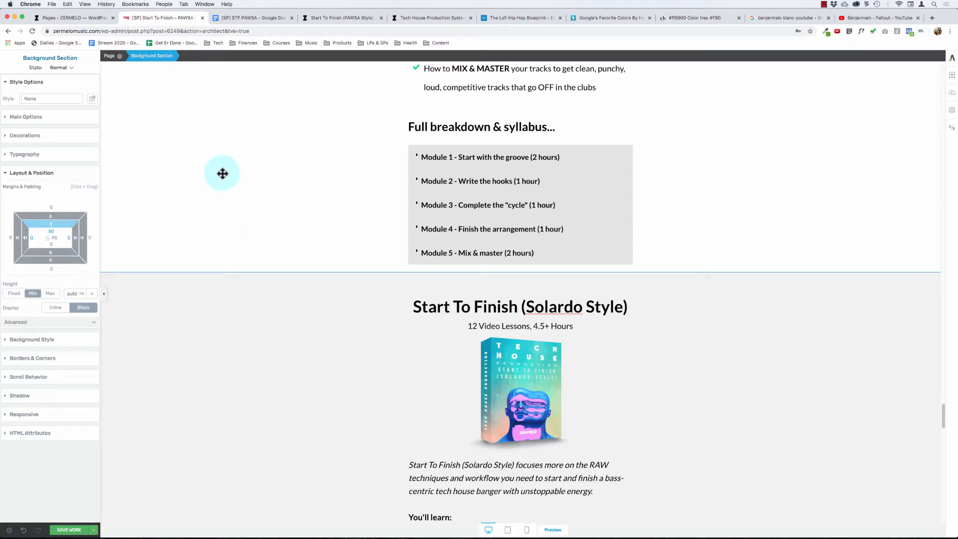
left_click(169, 190)
left_click(36, 229)
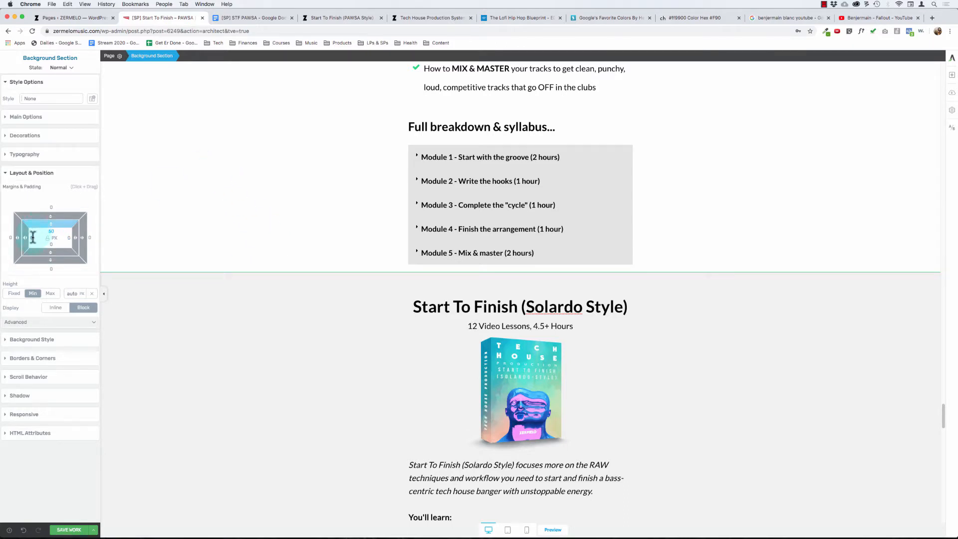
left_click(33, 238)
type("15")
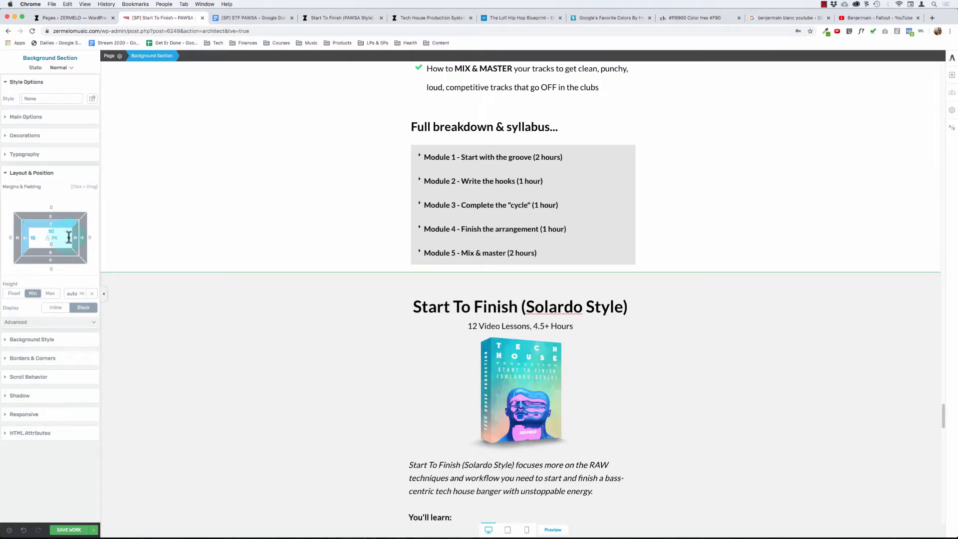
type("15")
left_click(197, 312)
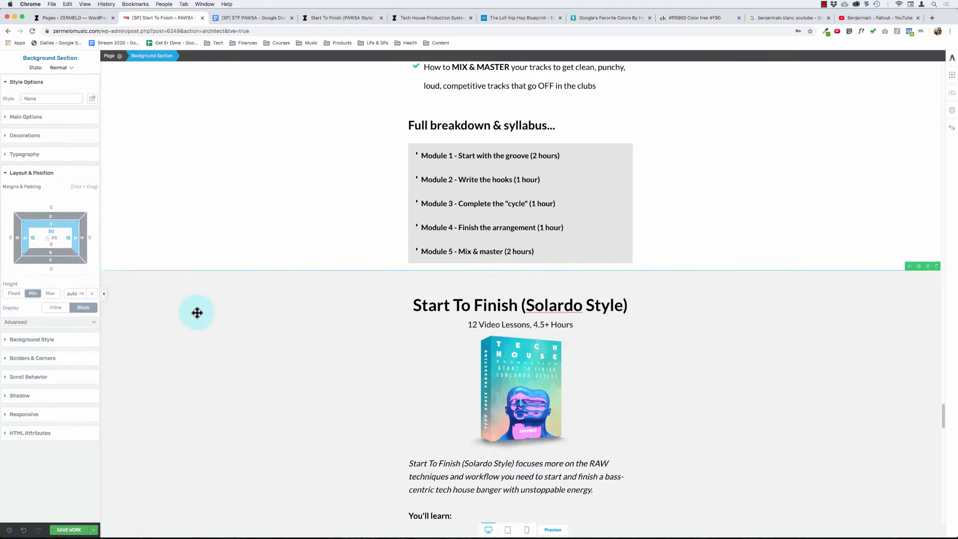
- Check the padding of the "Here's Exactly What You Get..." background section further up the page
scroll(197, 312, "up", 5)
scroll(197, 312, "up", 15)
scroll(154, 407, "down", 3)
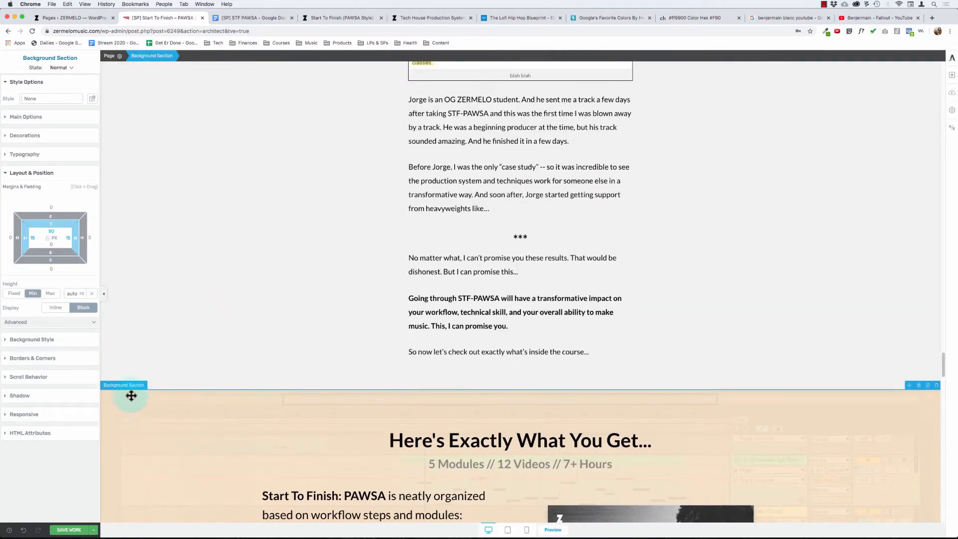
left_click(128, 409)
scroll(188, 355, "down", 10)
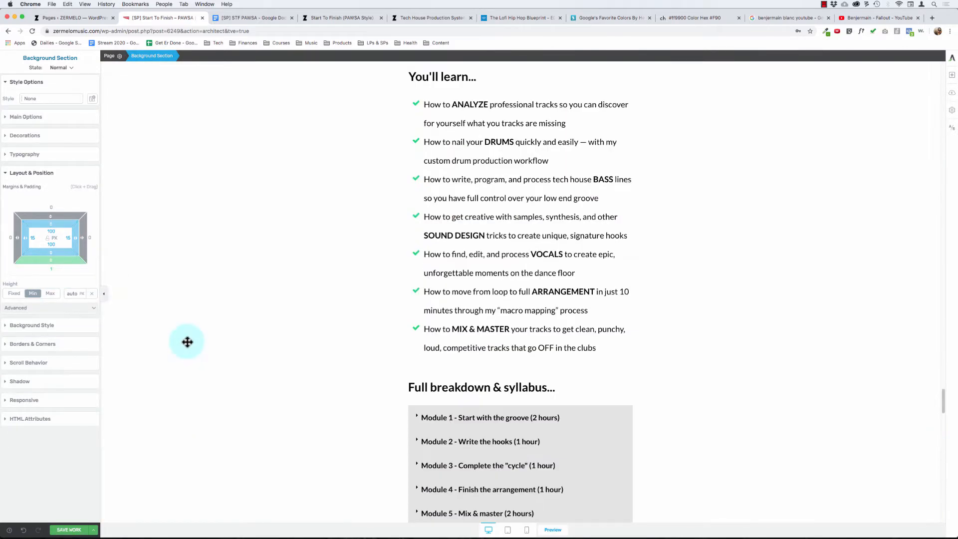
- Check the padding of the grey testimonial section above "Here's Exactly What You Get..." for comparison
left_click(275, 261)
scroll(276, 262, "up", 10)
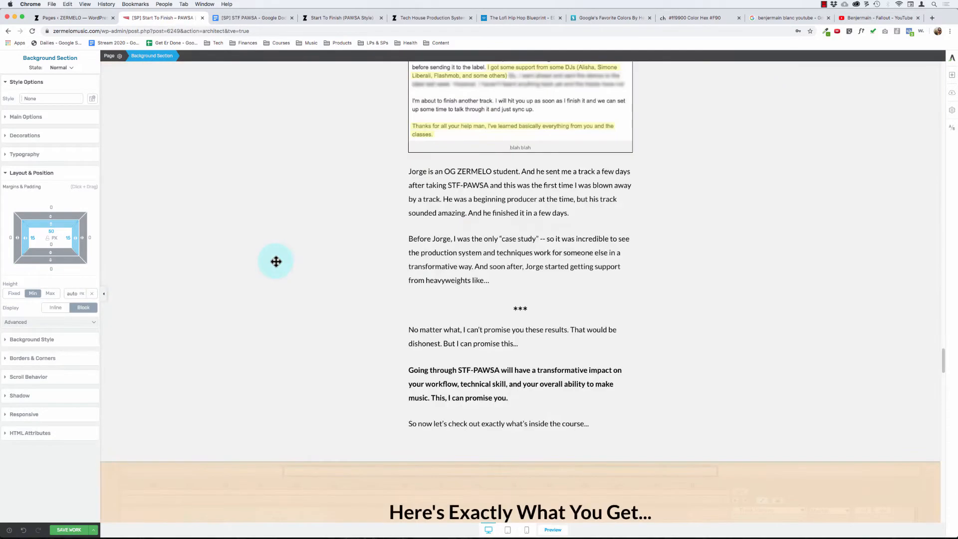
scroll(276, 260, "down", 3)
scroll(214, 228, "up", 3)
left_click(164, 212)
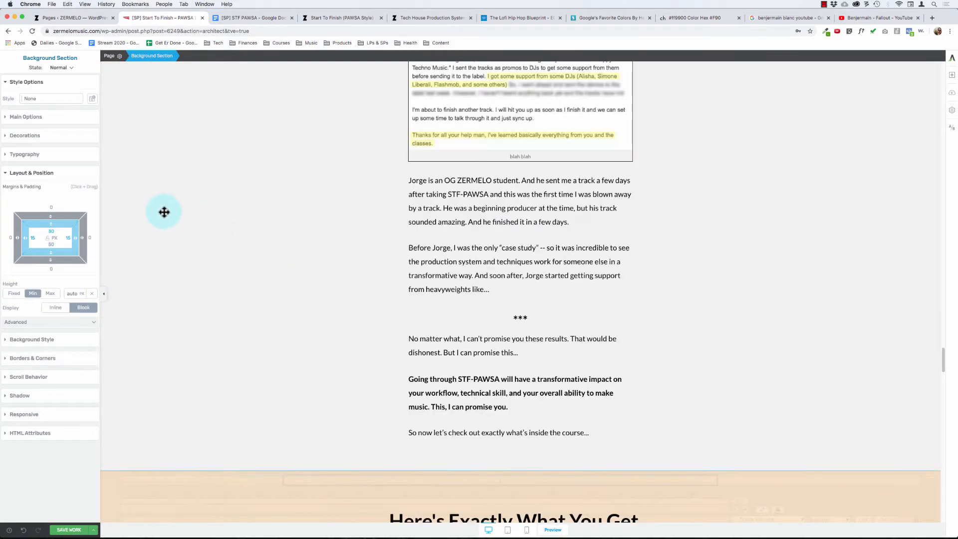
- Set the grey bonuses section's top padding to 30 px and the white "You'll learn..." section's bottom padding to 30 px
scroll(217, 257, "down", 15)
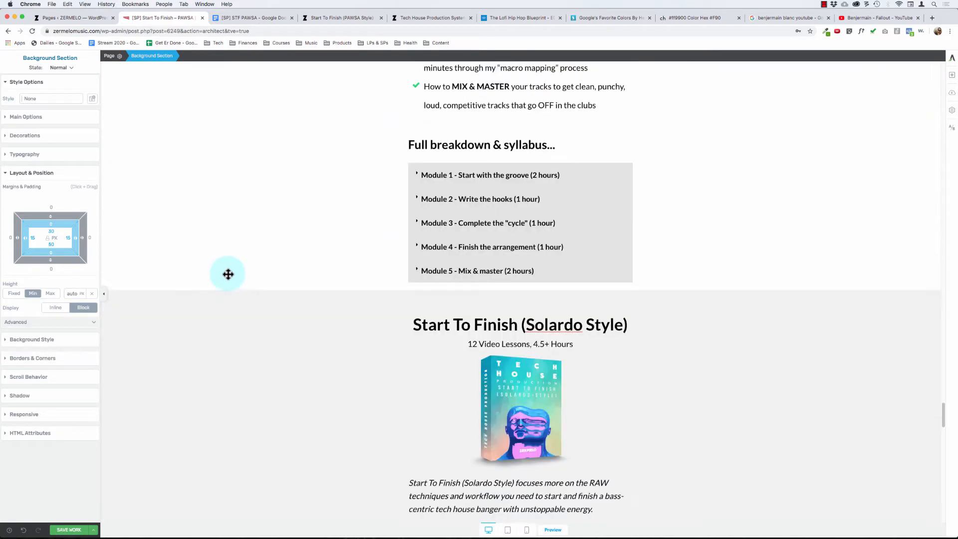
left_click(237, 318)
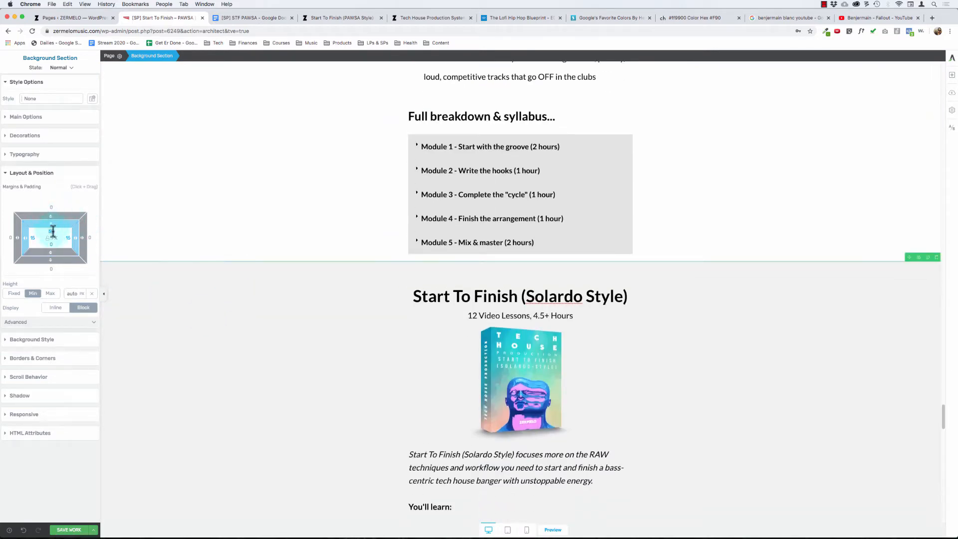
type("50")
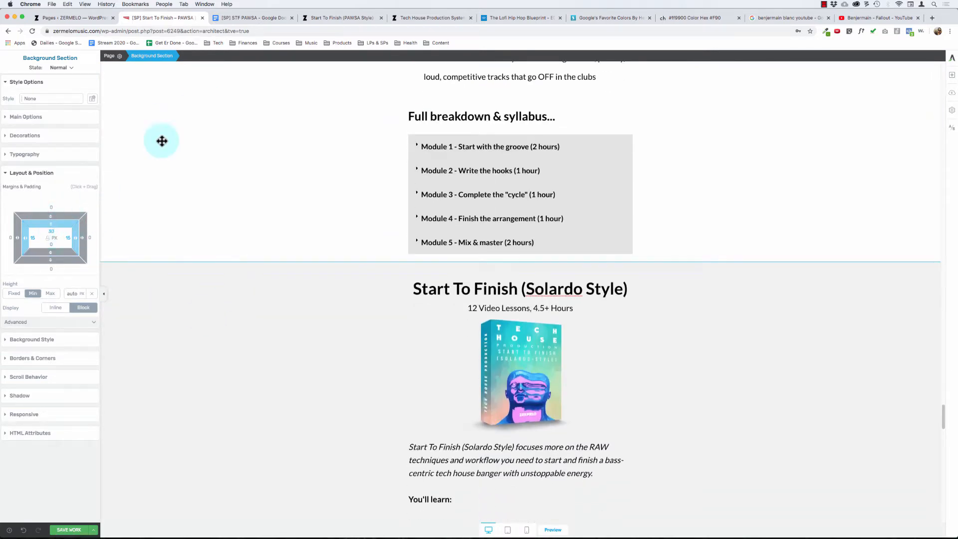
type("0")
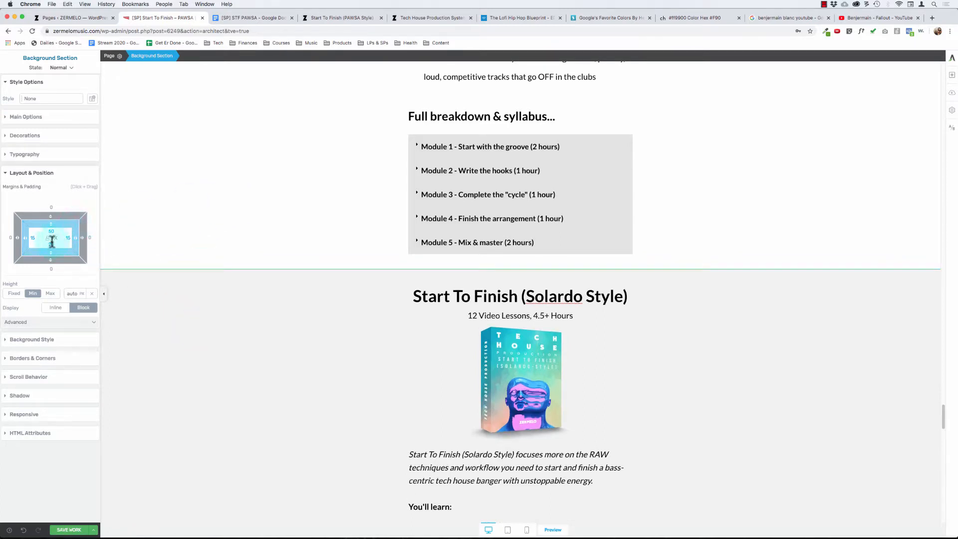
type("30")
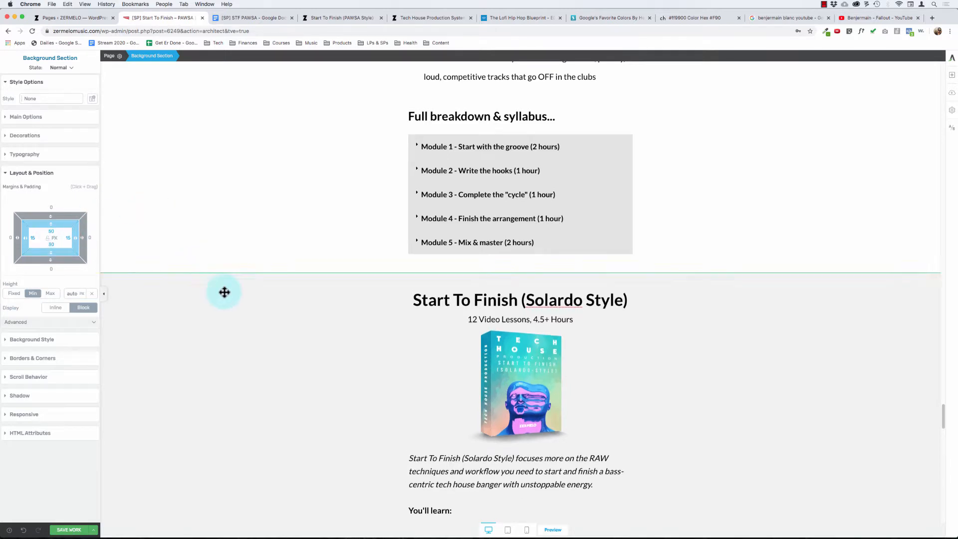
- Examine the spacing of the grey bonuses section and the wording of its Start To Finish (Solardo Style) heading
left_click(278, 324)
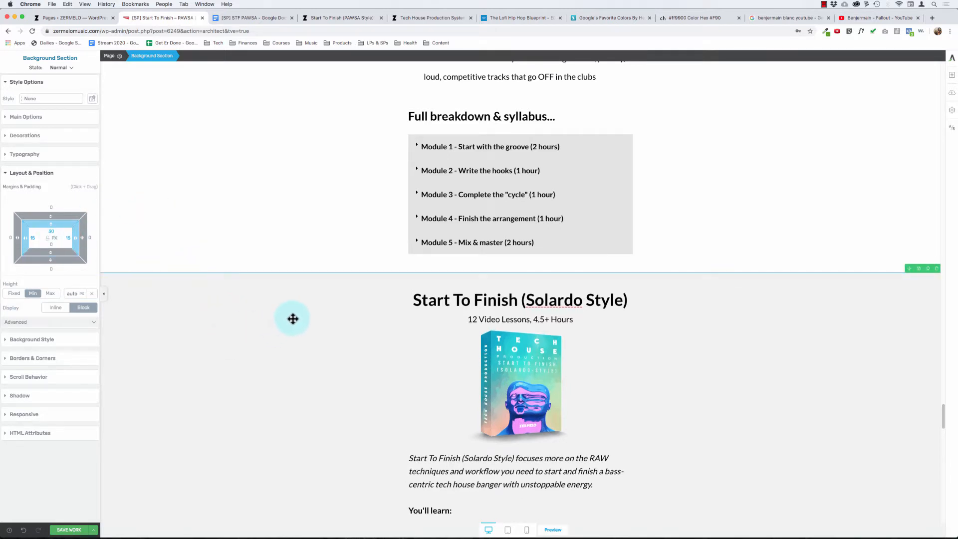
scroll(357, 361, "down", 5)
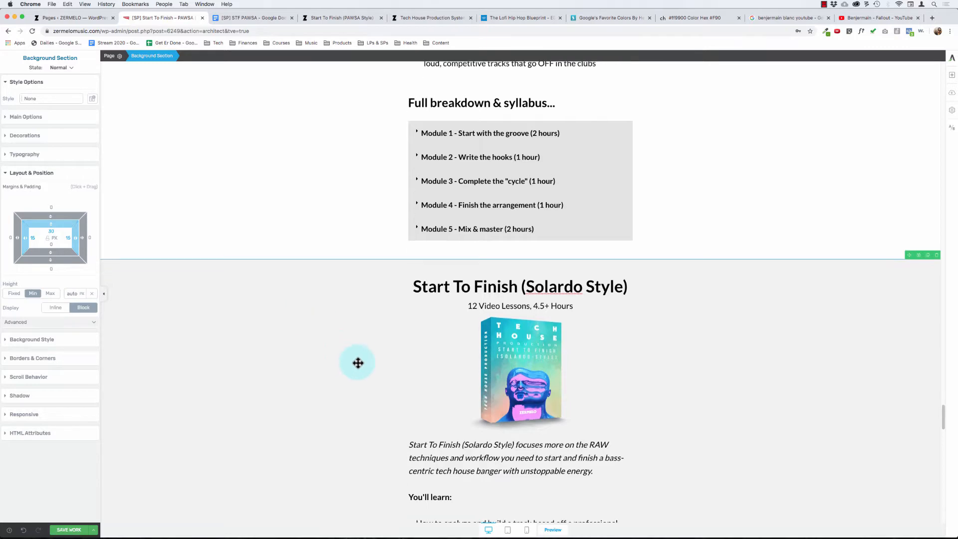
scroll(358, 362, "up", 2)
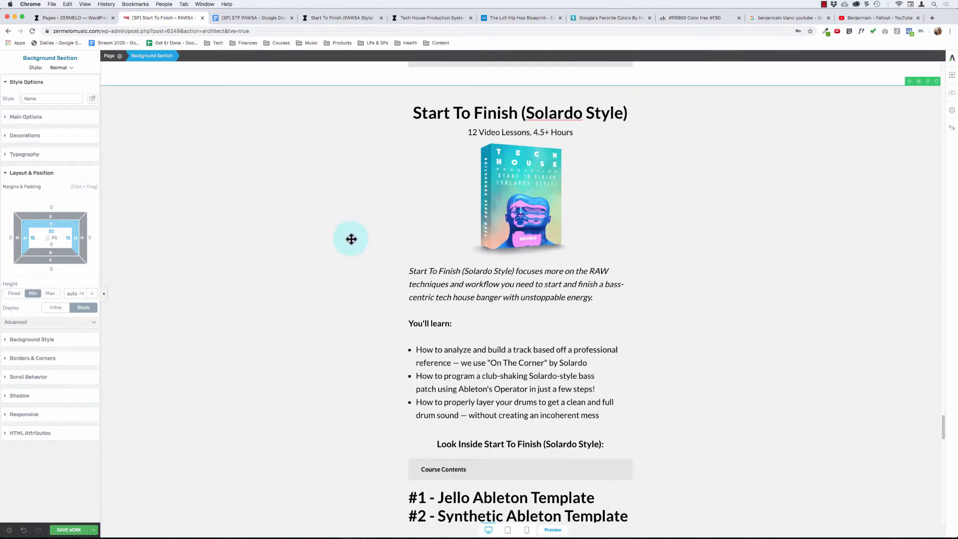
scroll(351, 128, "up", 3)
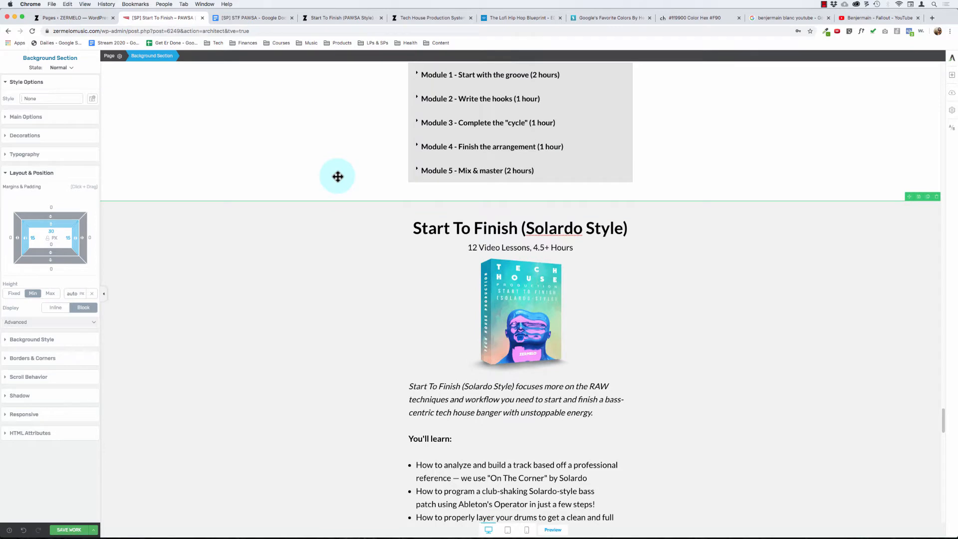
left_click(419, 227)
left_click_drag(421, 228, 616, 220)
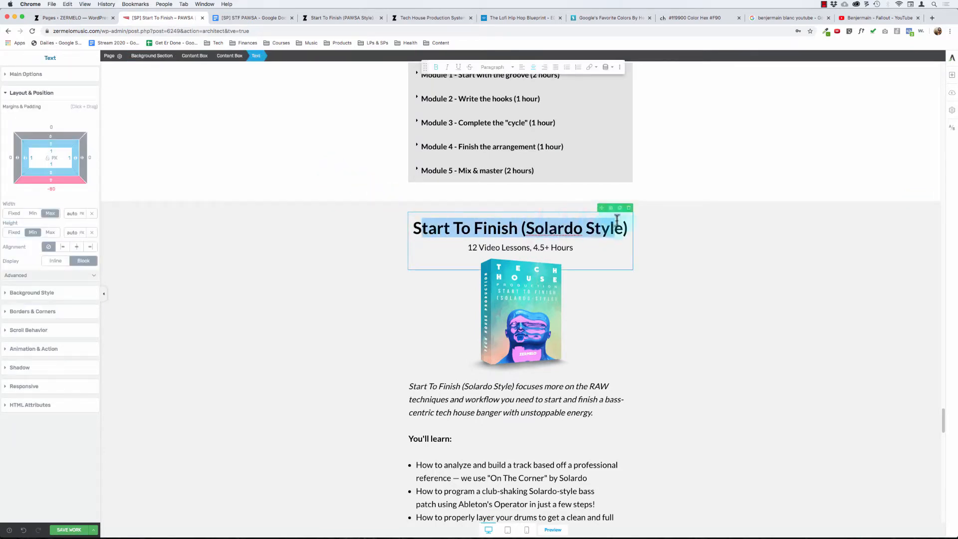
left_click(306, 252)
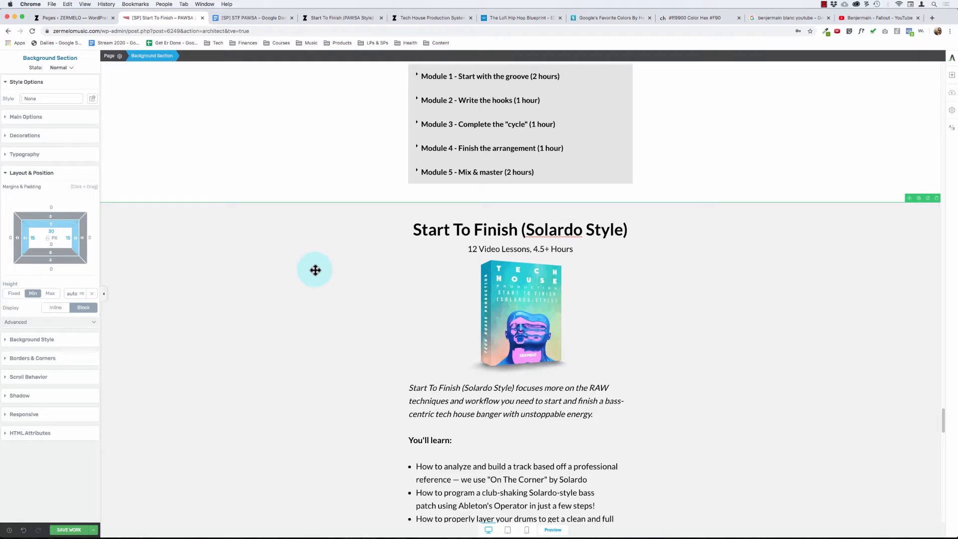
- Compare the Solardo cover image with the PAWSA image in the "Here's Exactly What You Get..." section
left_click(506, 314)
scroll(500, 308, "up", 7)
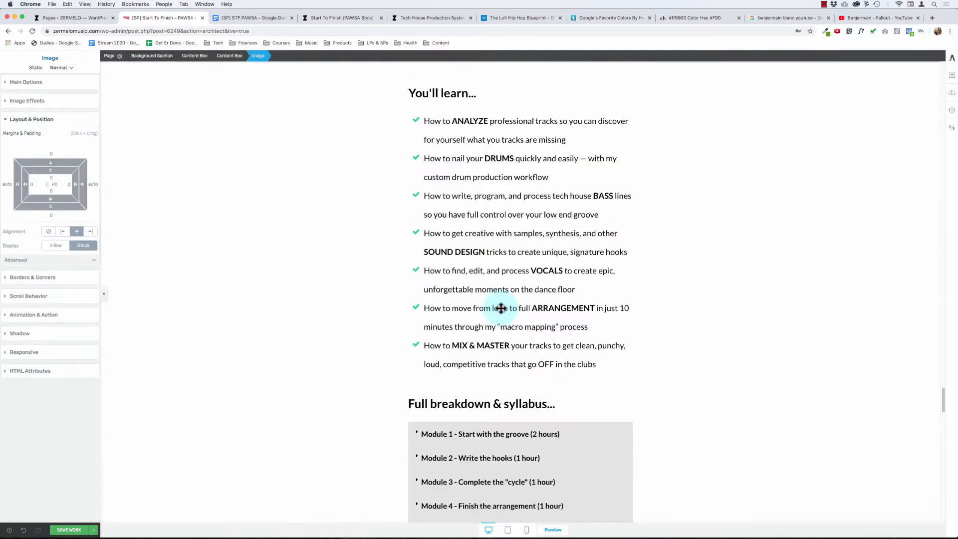
scroll(501, 308, "up", 5)
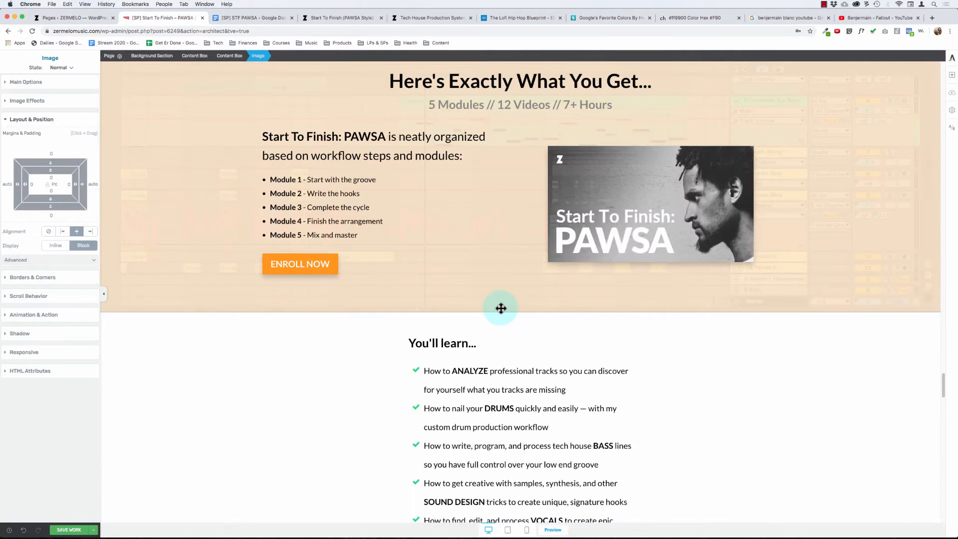
left_click(661, 203)
scroll(569, 228, "down", 15)
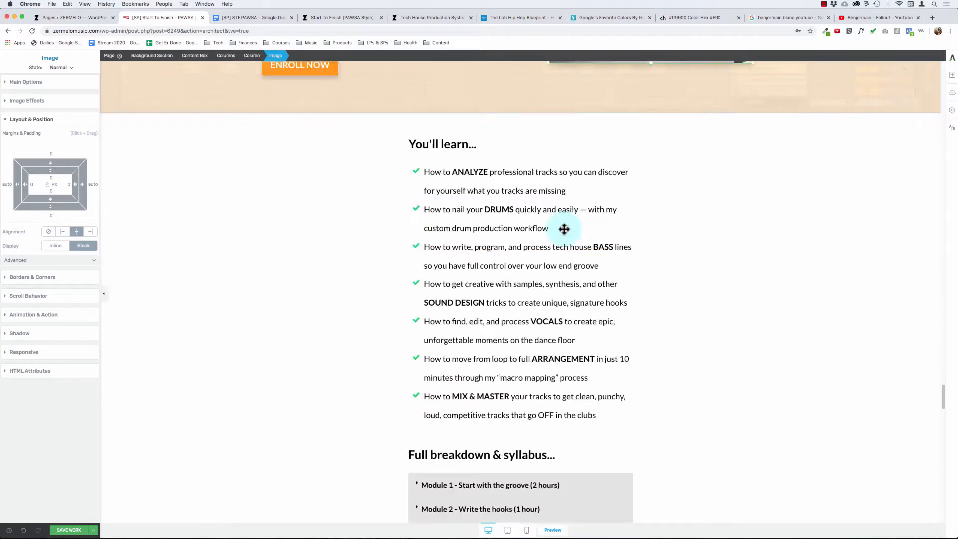
left_click(473, 312)
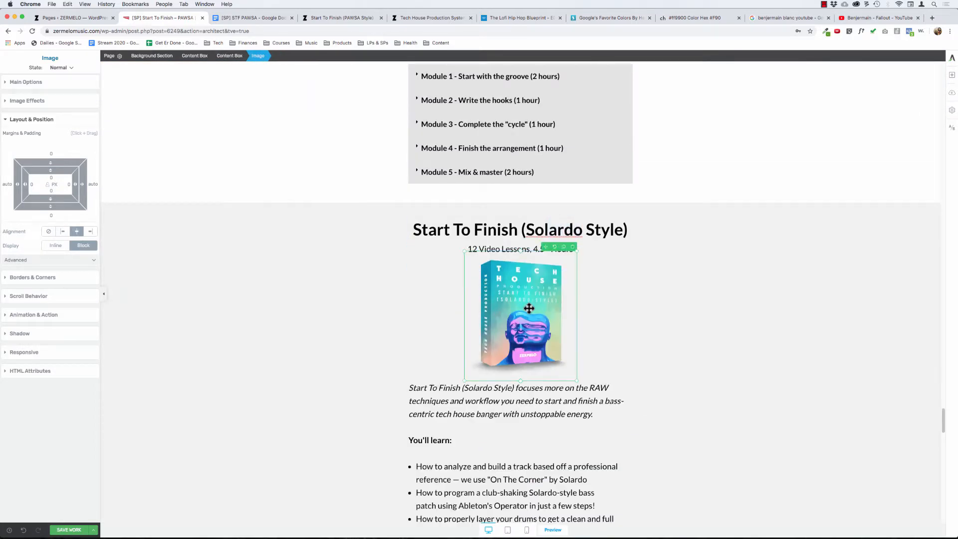
- Change the heading of the grey bonuses section to "Start To Finish: Solardo"
left_click(519, 229)
type(": Solardo")
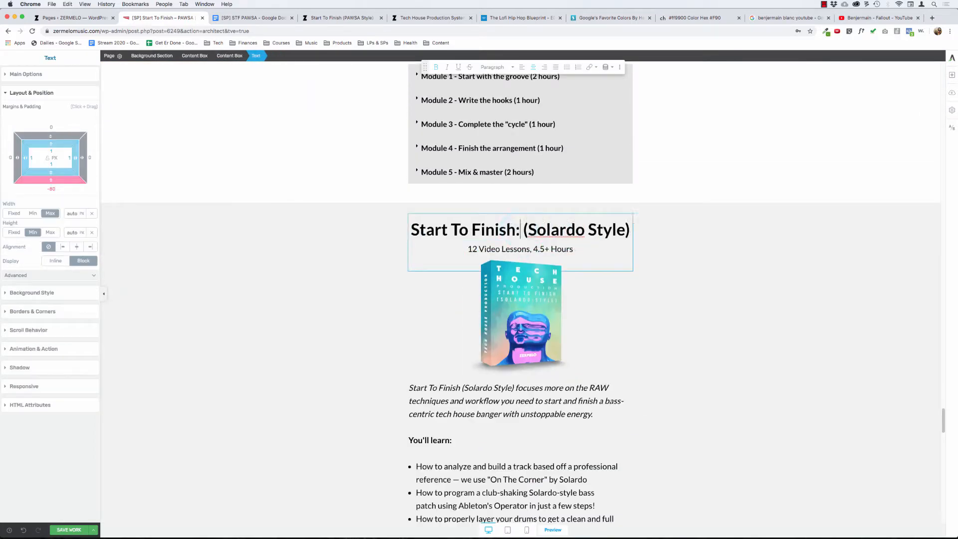
key("shift+End")
key("Delete")
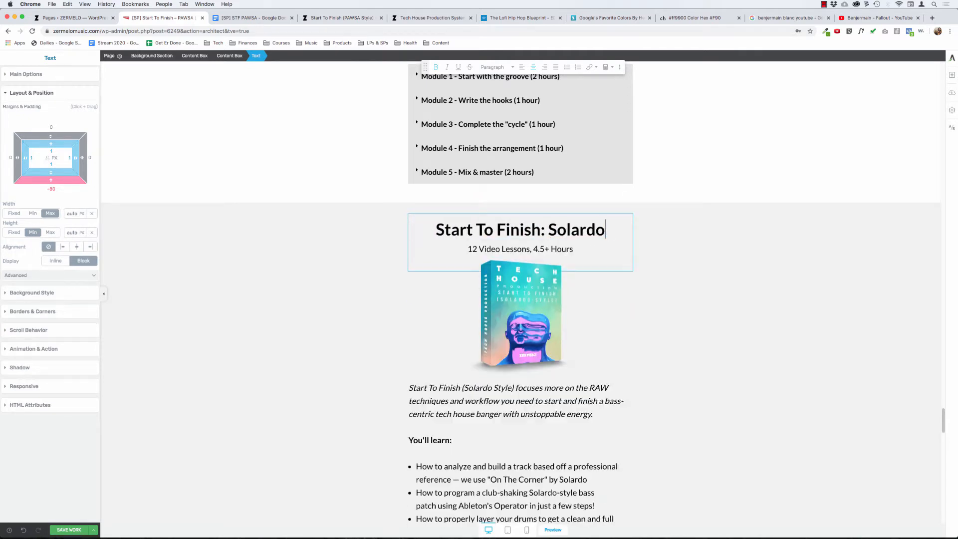
left_click(325, 241)
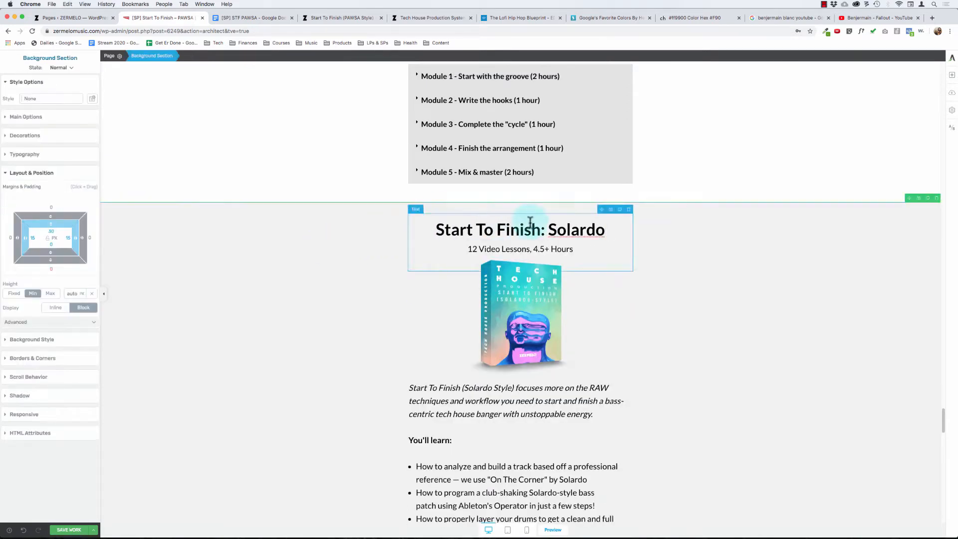
- Review the Solardo bonus's cover image and description against the presentation of the main PAWSA course further up the page
left_click(519, 306)
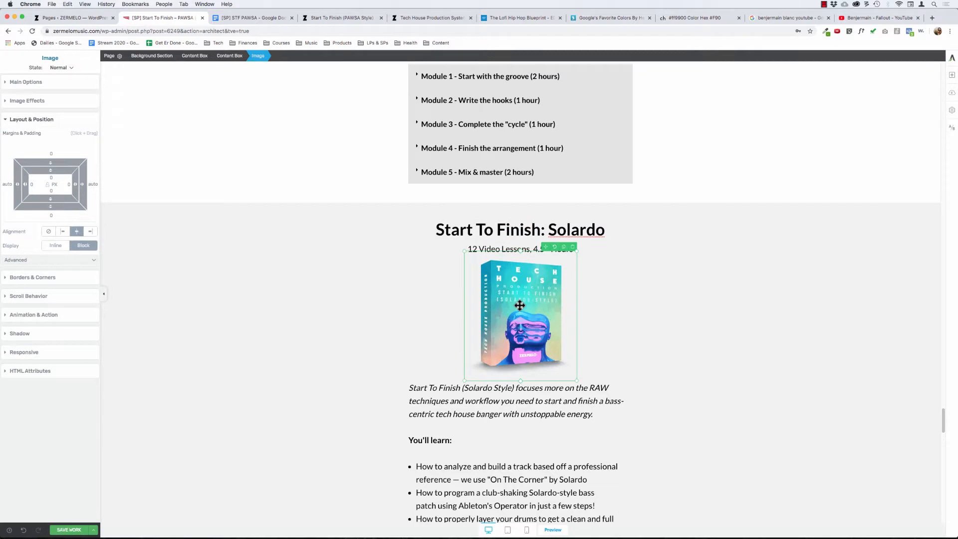
left_click(325, 303)
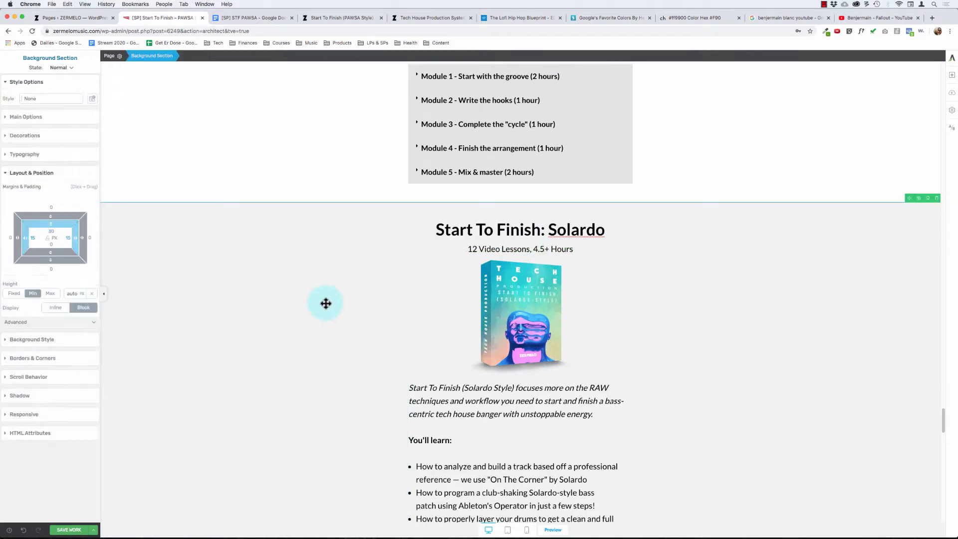
left_click(511, 327)
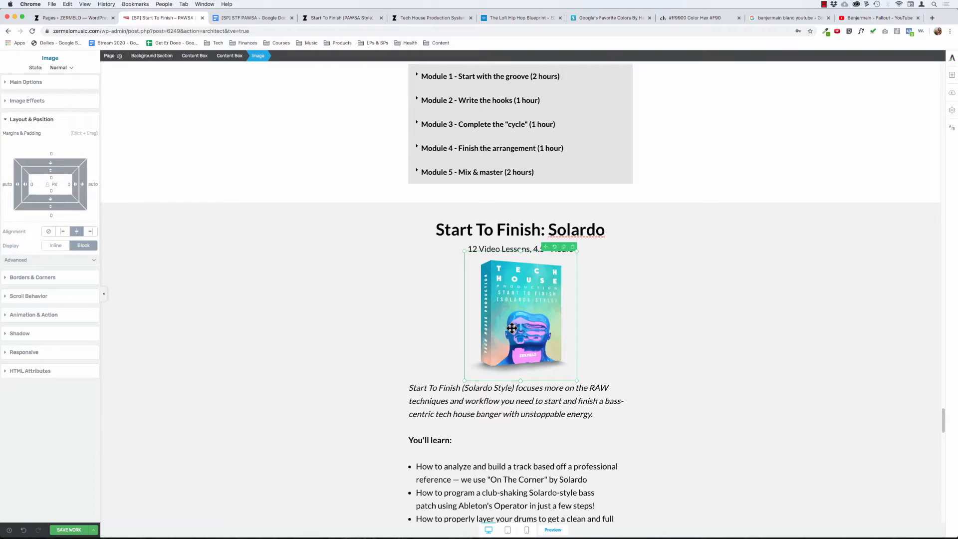
left_click(313, 322)
scroll(314, 321, "up", 10)
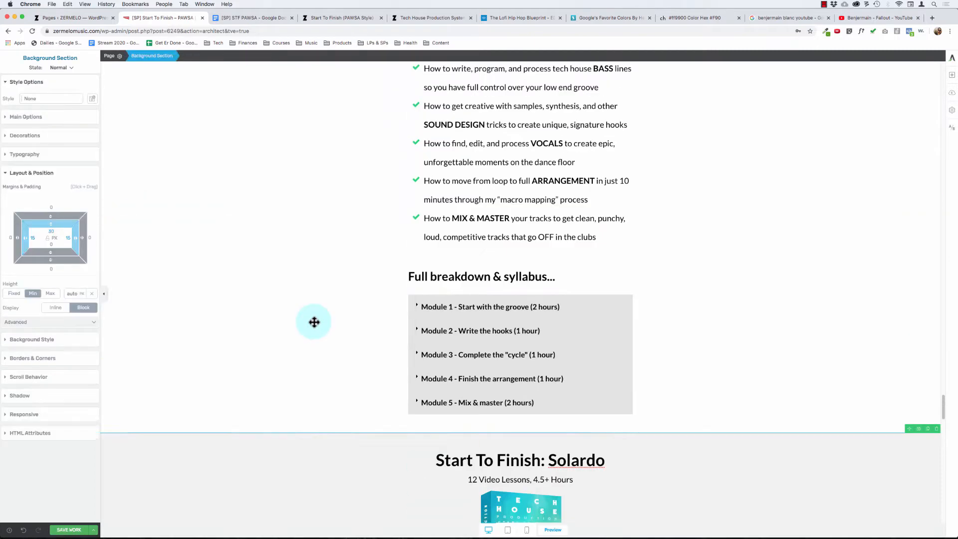
scroll(314, 322, "down", 10)
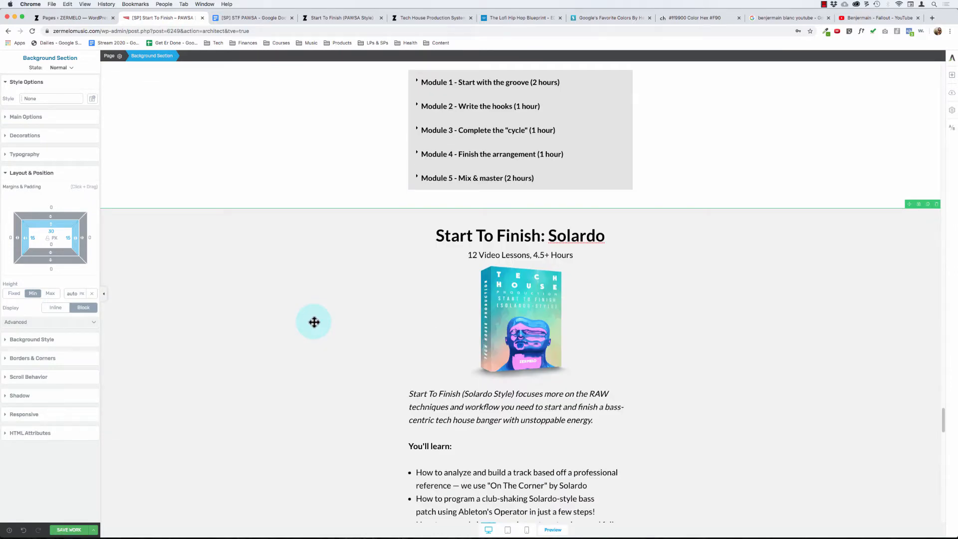
scroll(314, 322, "down", 5)
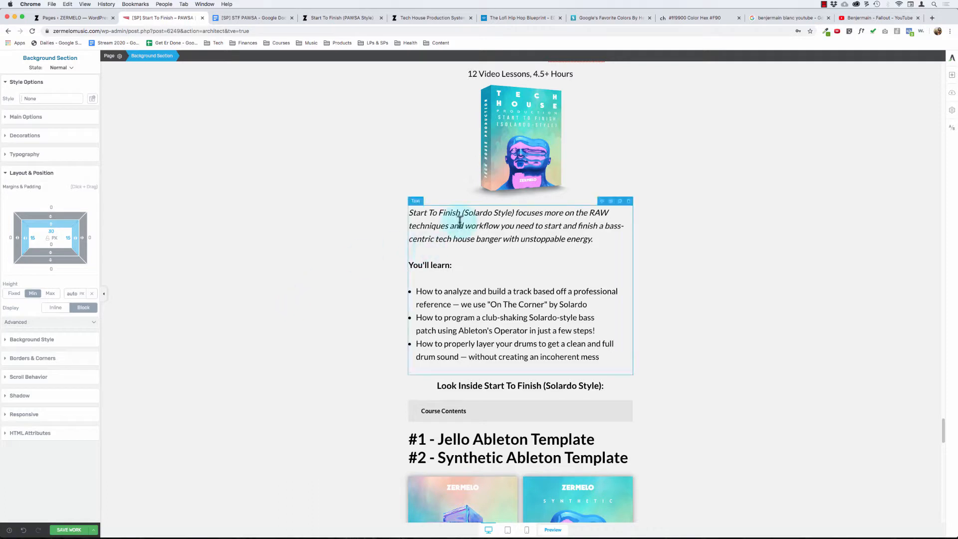
scroll(289, 219, "up", 2)
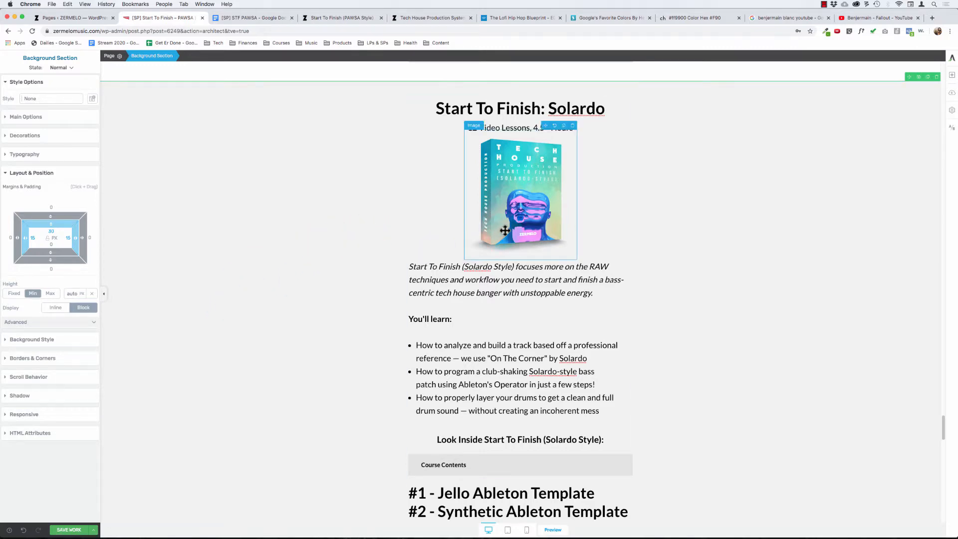
scroll(334, 223, "up", 1)
scroll(334, 224, "up", 10)
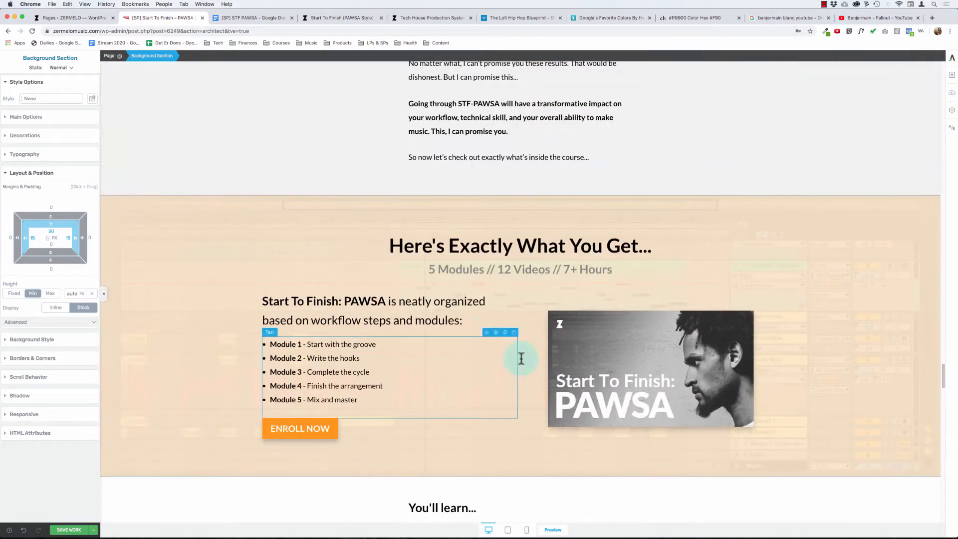
scroll(466, 402, "down", 10)
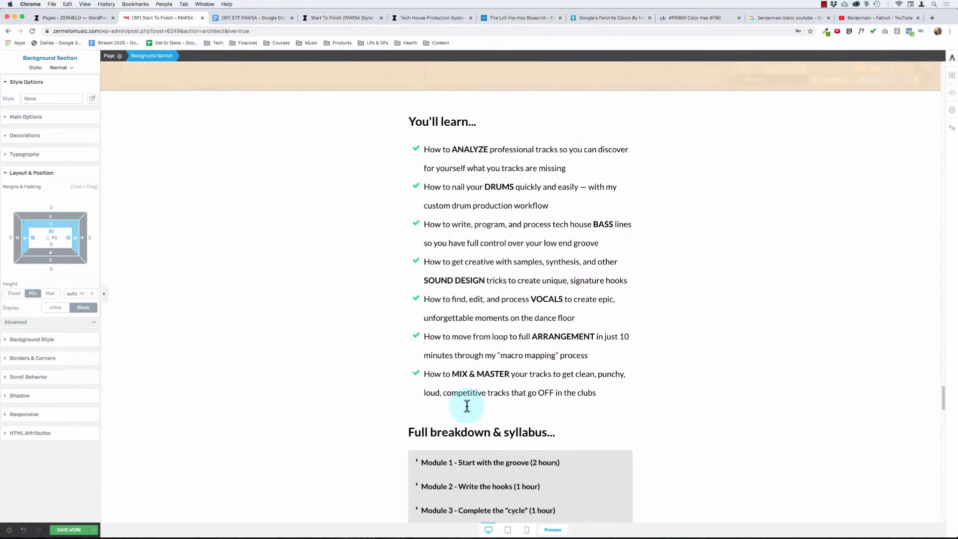
scroll(465, 407, "down", 2)
- Save the page and switch the editor to the mobile view
key("super+s")
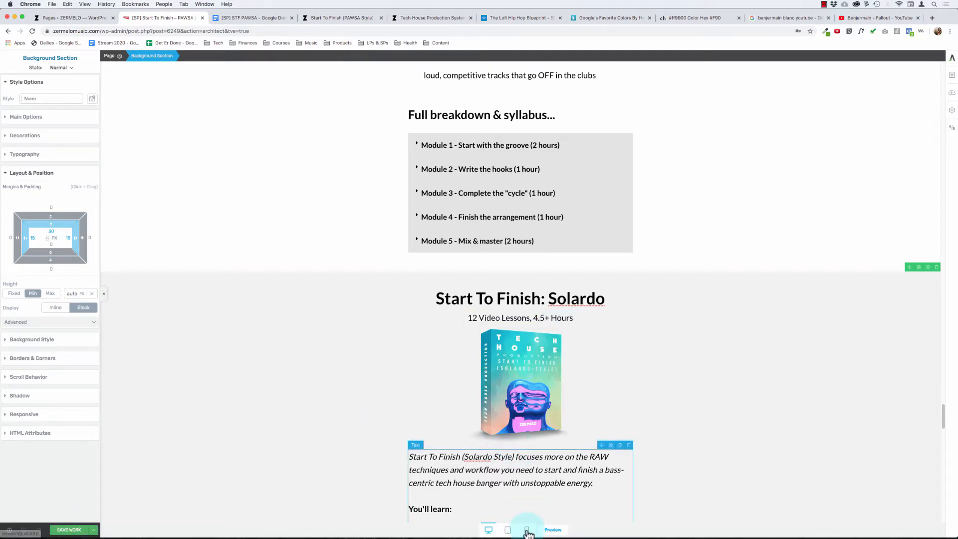
left_click(526, 530)
- Review the sales page's mobile layout from the "Here's Exactly What You Get..." section up to the opening headline
scroll(521, 274, "up", 10)
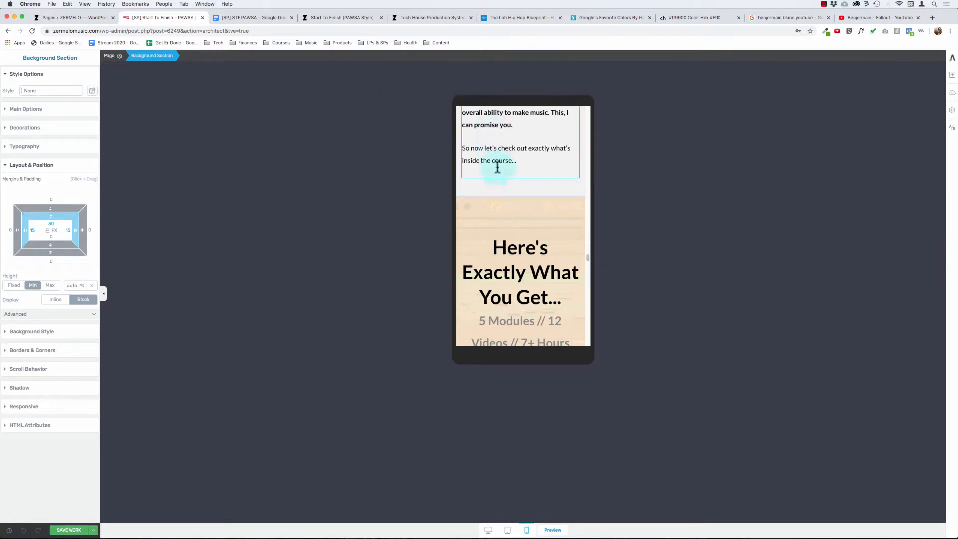
scroll(504, 187, "up", 10)
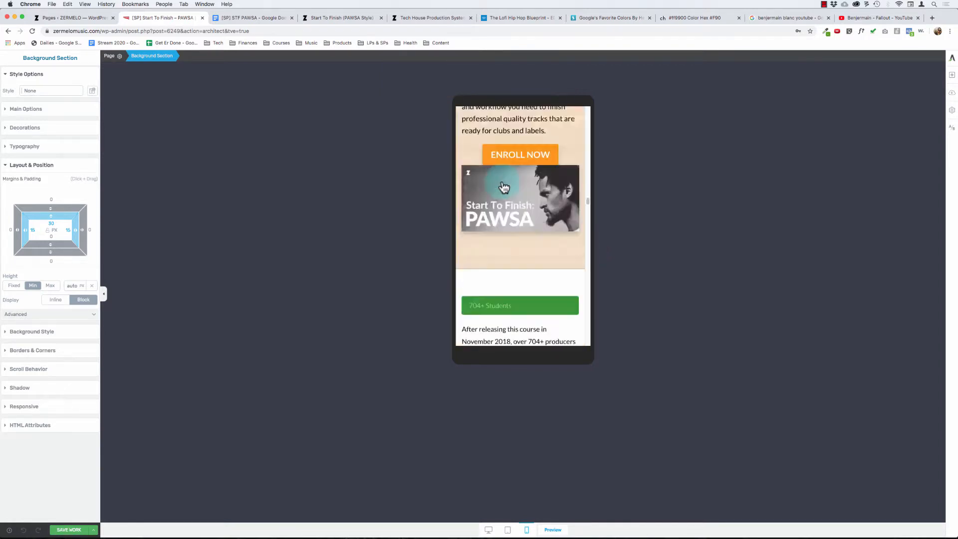
scroll(503, 187, "down", 3)
scroll(504, 187, "up", 1)
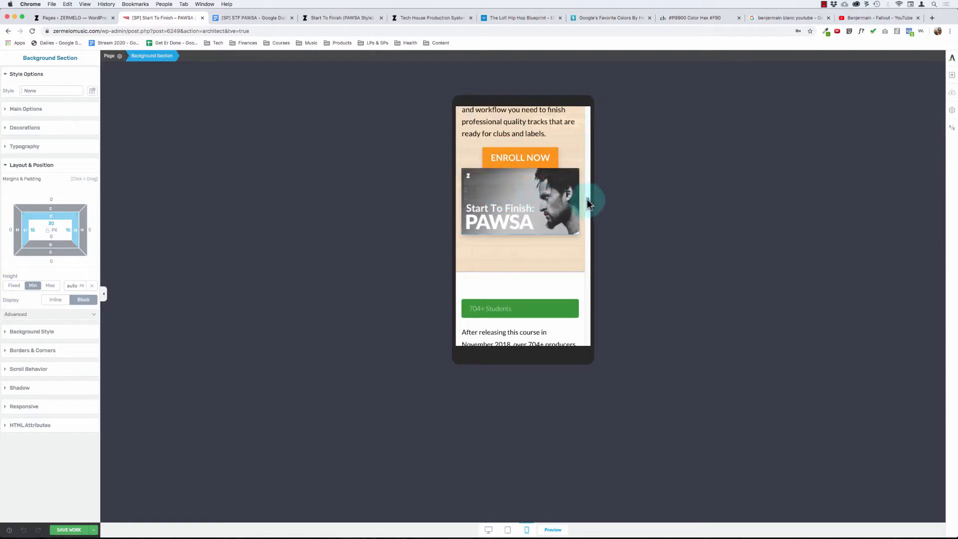
scroll(586, 195, "up", 3)
scroll(587, 192, "down", 10)
scroll(591, 188, "up", 14)
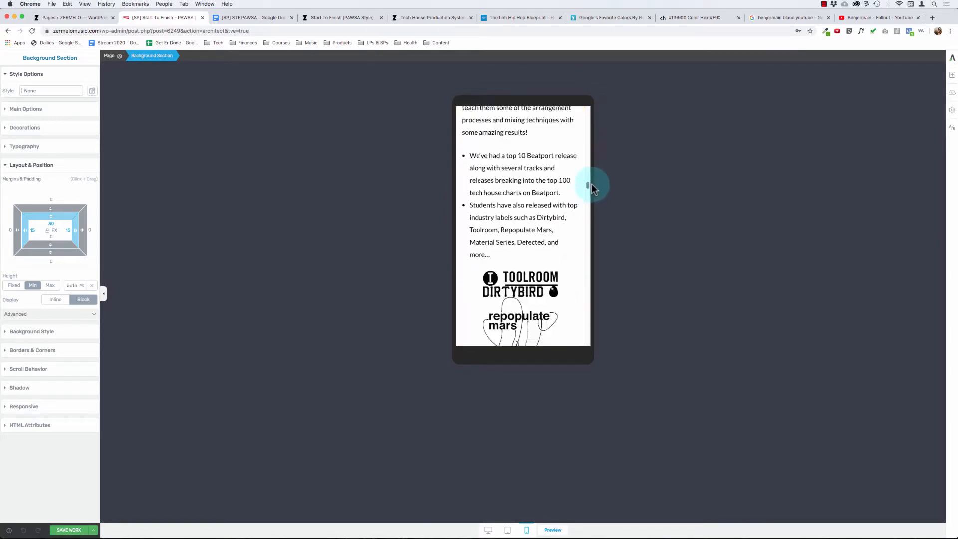
scroll(591, 189, "down", 16)
scroll(592, 189, "up", 2)
left_click_drag(593, 184, 611, 106)
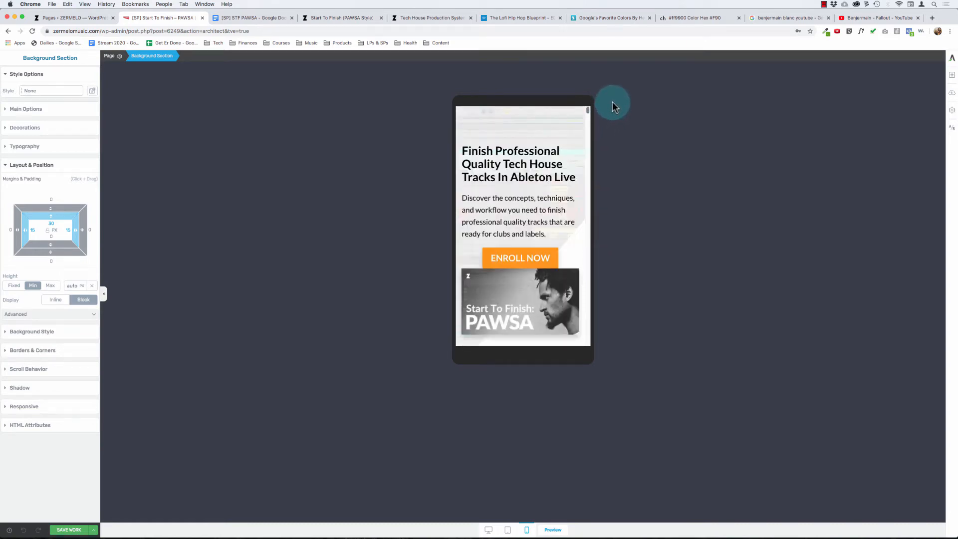
- Review the sales page's mobile layout from the opening headline through the module list and Solardo bonus, ending at the student testimonials
mouse_move(611, 103)
left_mouse_down()
mouse_move(610, 112)
mouse_move(618, 96)
left_mouse_up()
left_click_drag(616, 106, 622, 186)
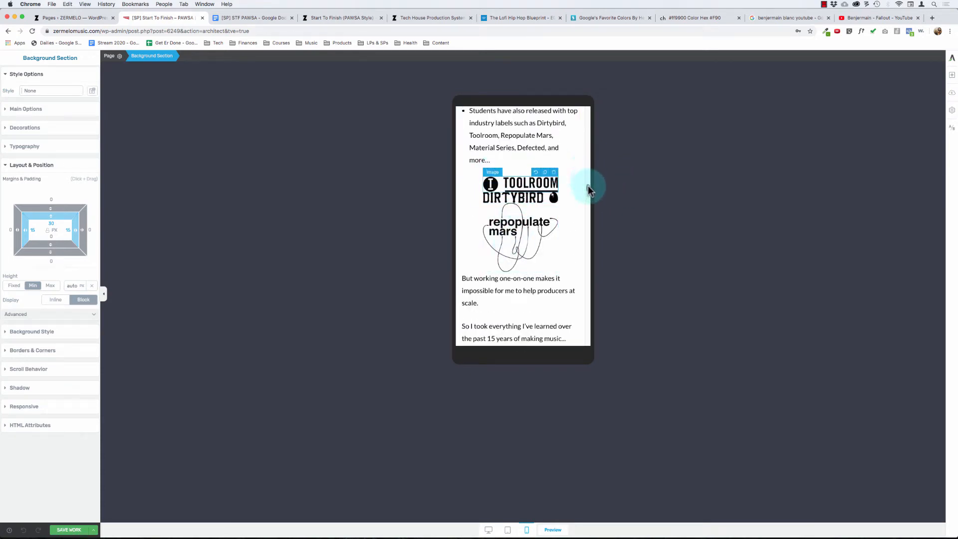
left_click_drag(589, 189, 591, 264)
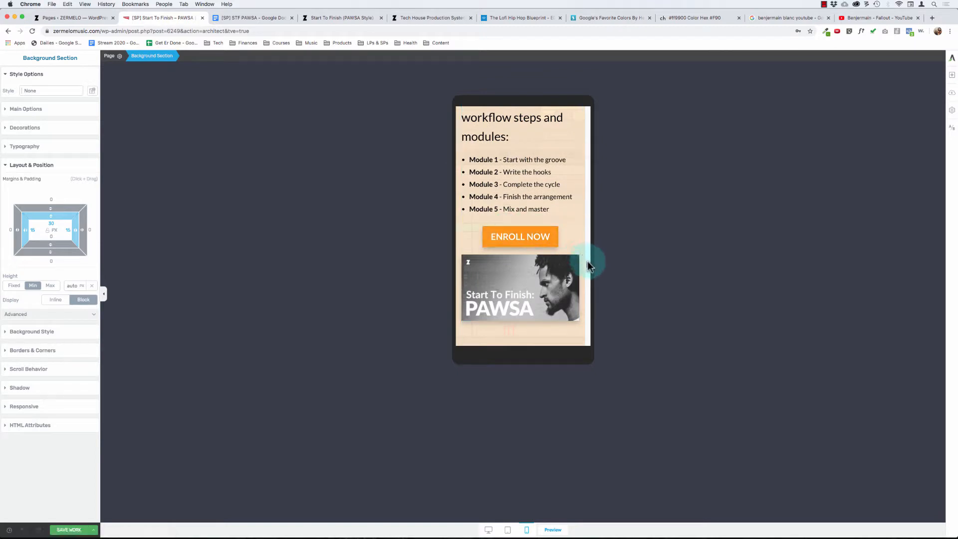
left_click_drag(587, 264, 588, 286)
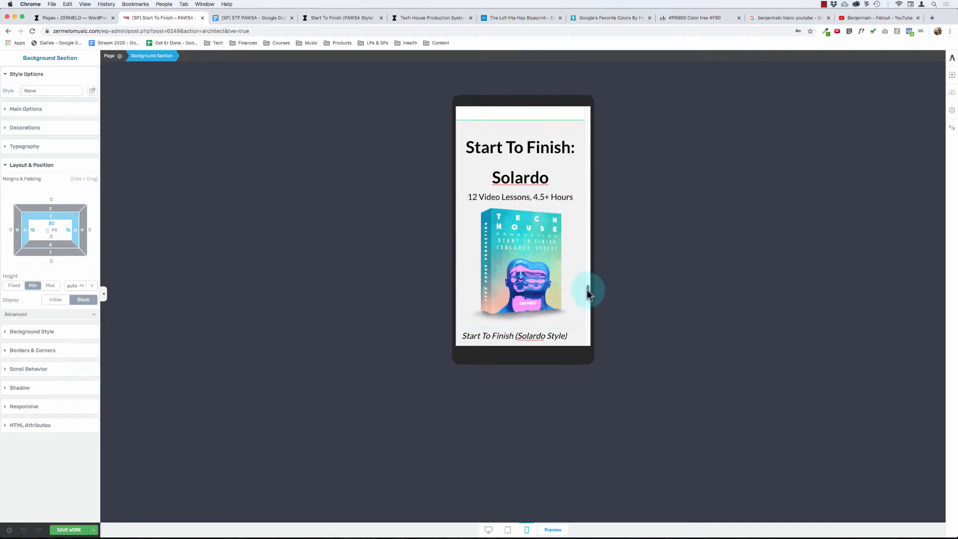
left_click_drag(587, 293, 595, 241)
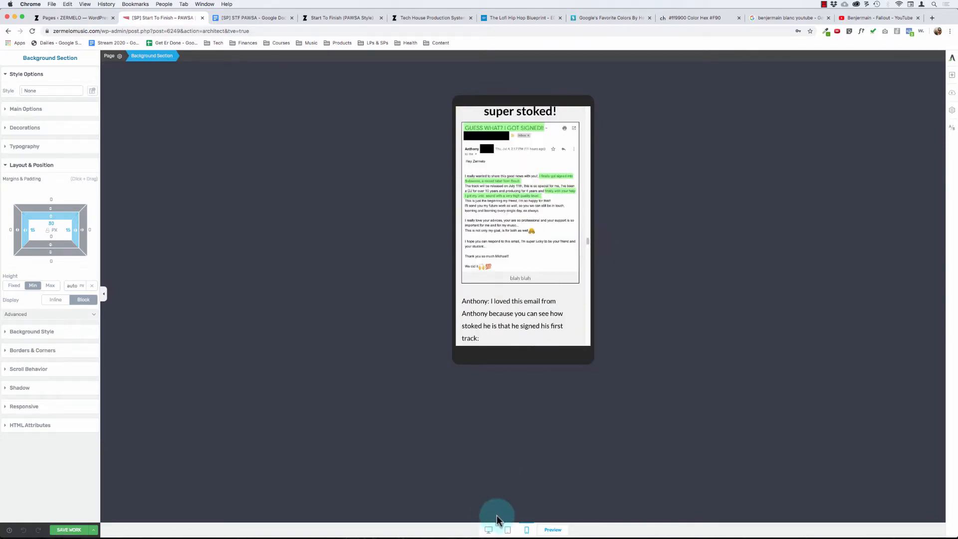
- Switch the editor back to the desktop view and return to the Solardo bonus section
left_click(489, 529)
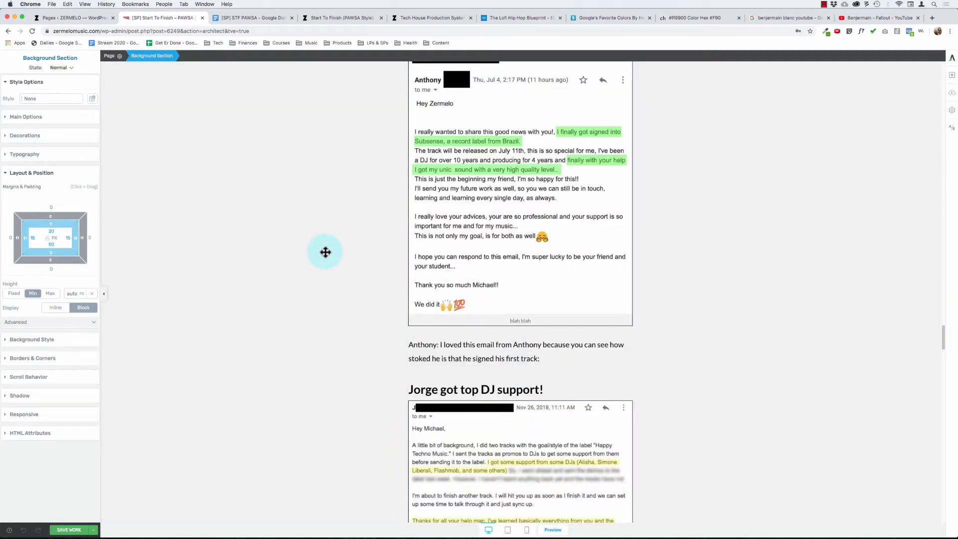
scroll(325, 252, "down", 15)
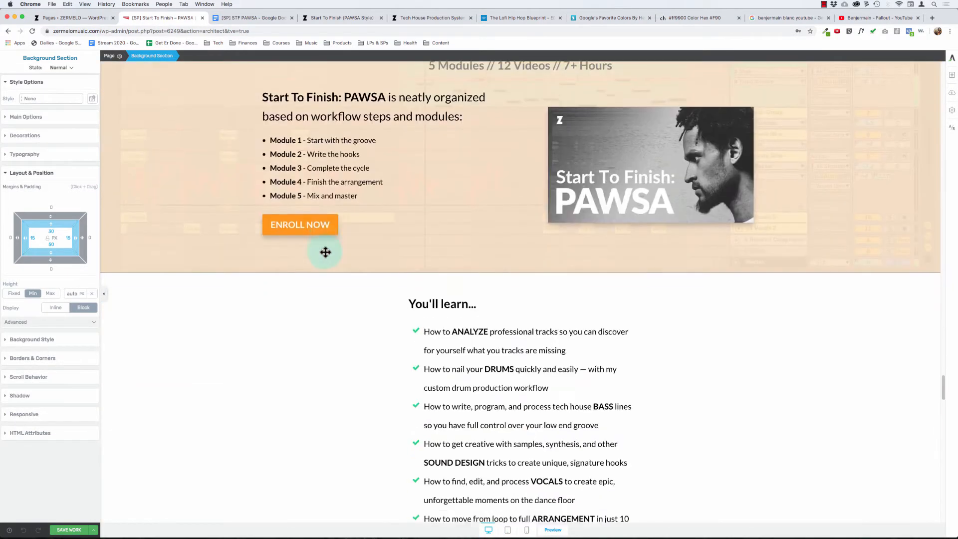
scroll(325, 252, "down", 15)
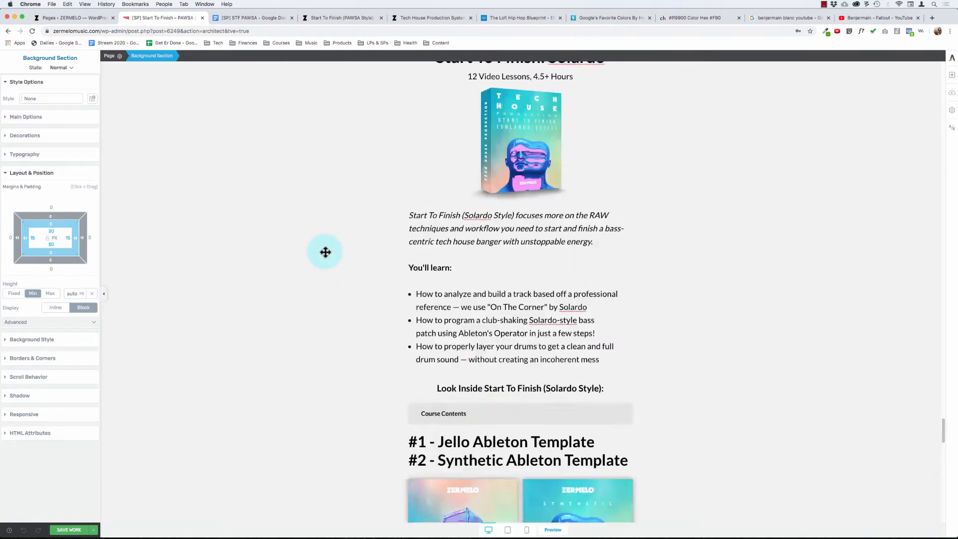
scroll(326, 251, "up", 5)
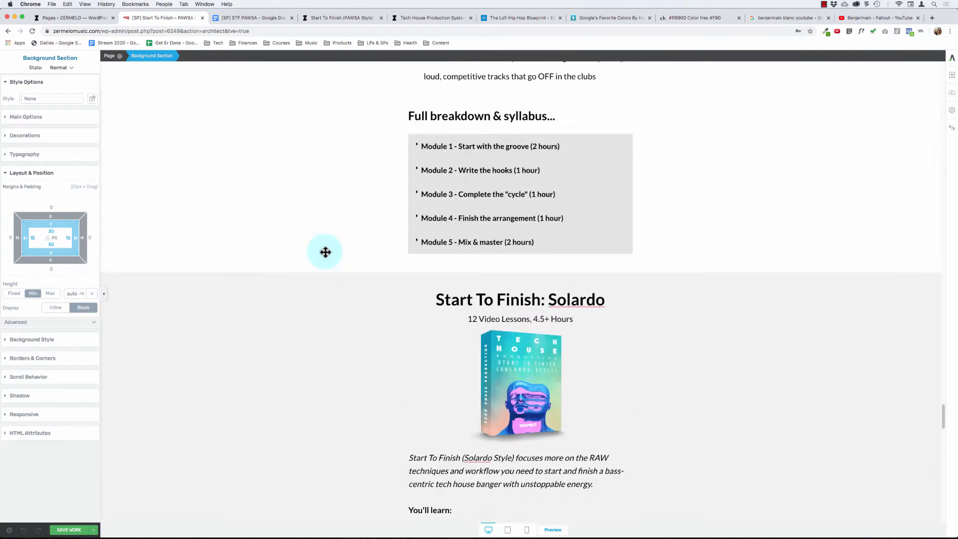
- Insert a new background section directly above the grey "Start To Finish: Solardo" section
left_click(247, 344)
scroll(326, 370, "down", 3)
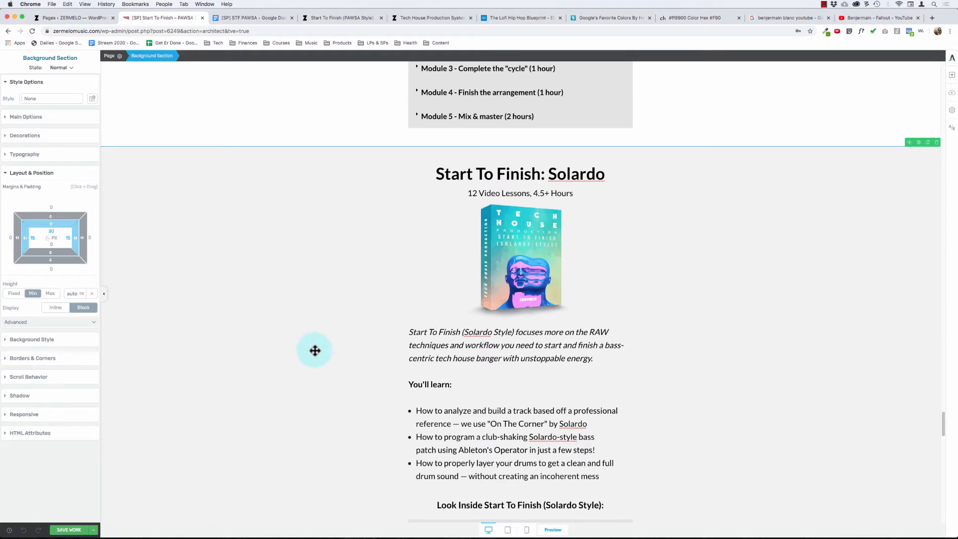
left_click(952, 75)
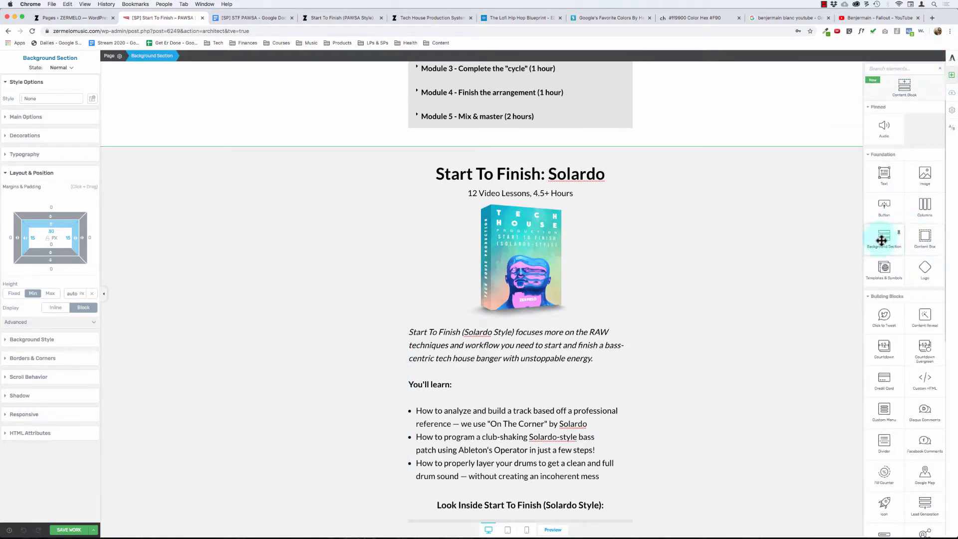
left_click_drag(881, 238, 613, 154)
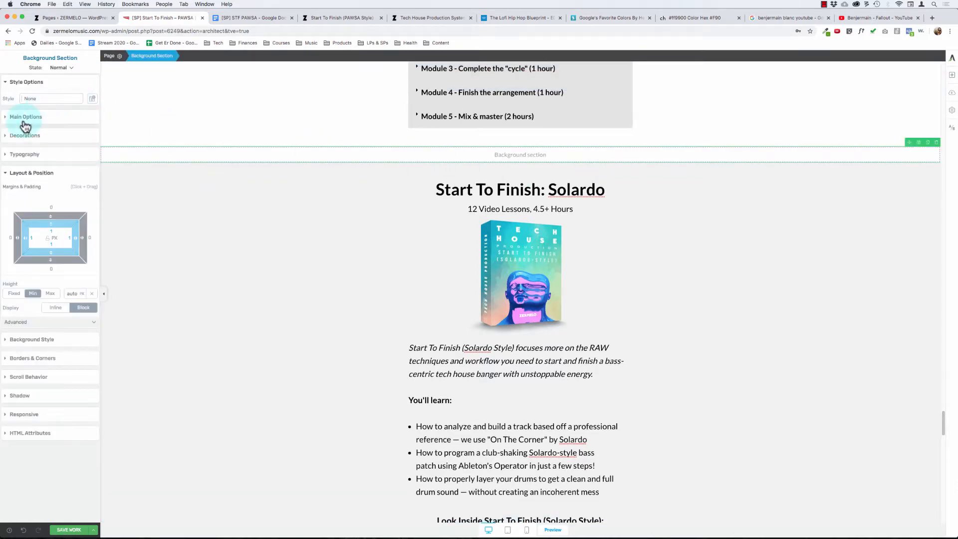
- Add a text element inside the empty background section below the syllabus
scroll(209, 195, "up", 5)
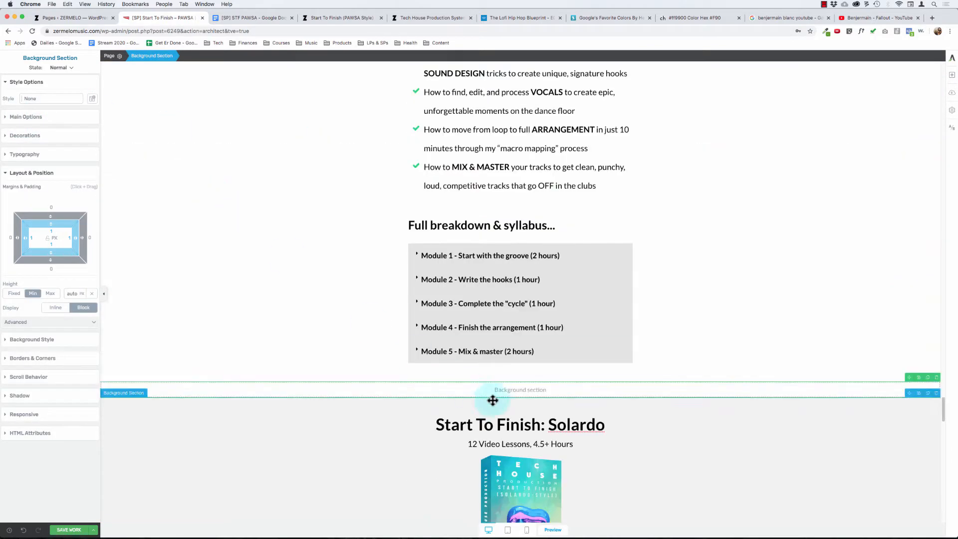
left_click(951, 75)
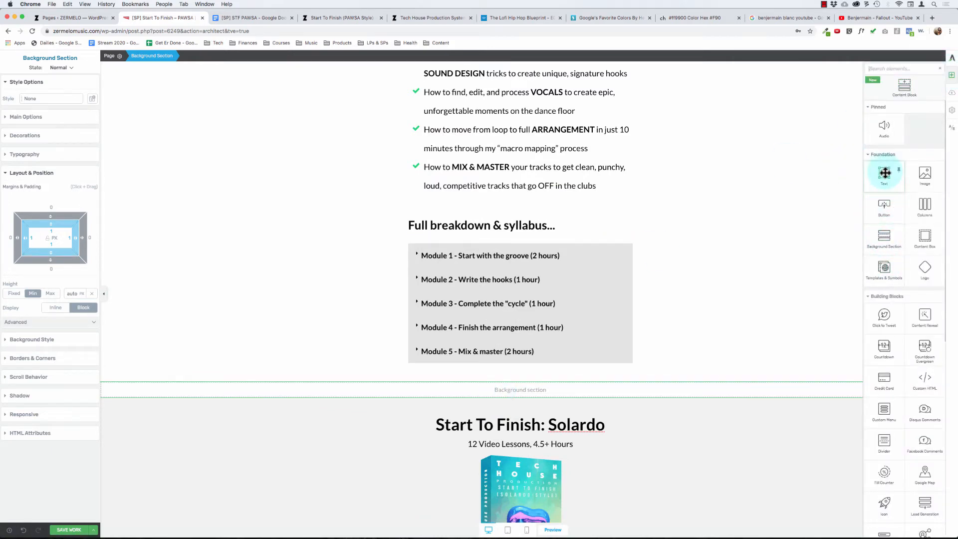
left_click_drag(885, 173, 519, 391)
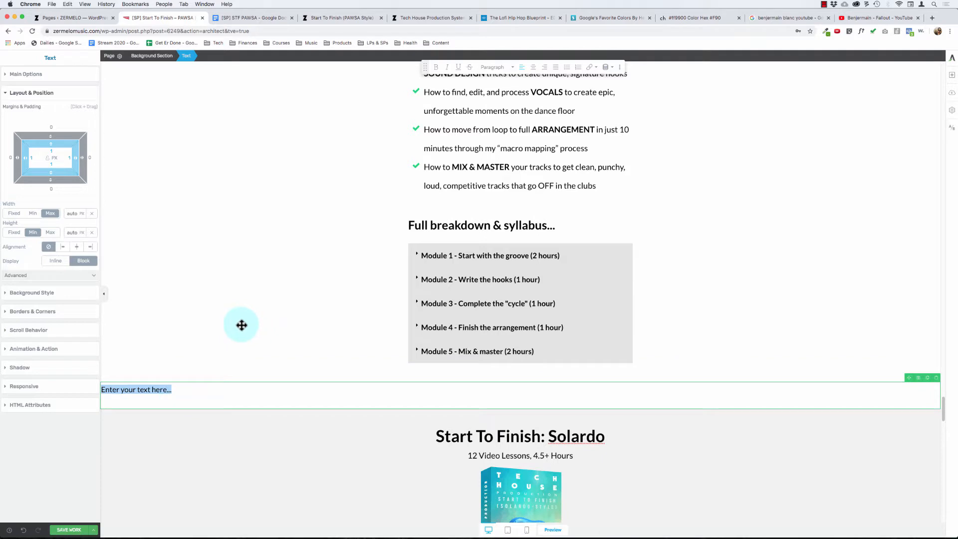
- Check the bonuses heading in the STF PAWSA Google Doc and enter "We've Only Just Begun...Bonuses" in the new text element
left_click(263, 17)
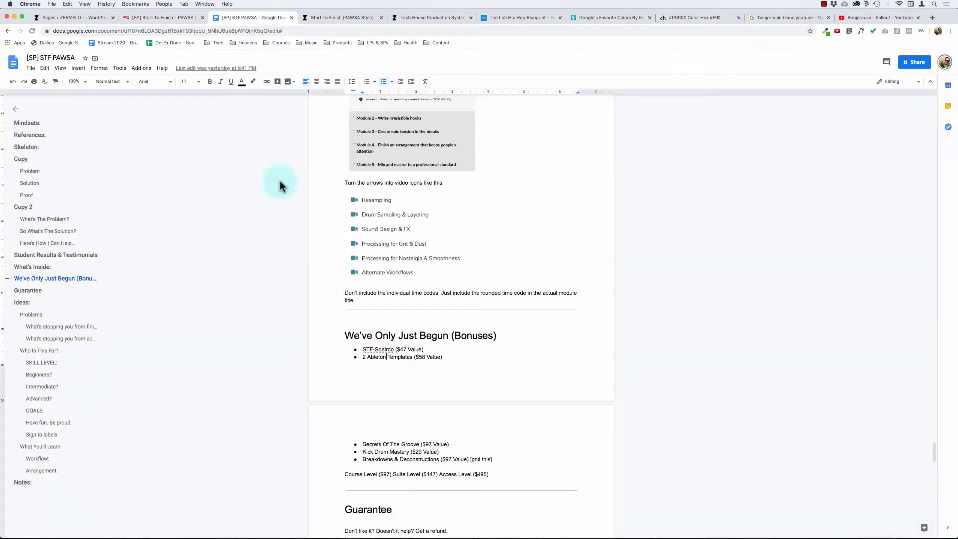
left_click(190, 18)
type("We've Only Just")
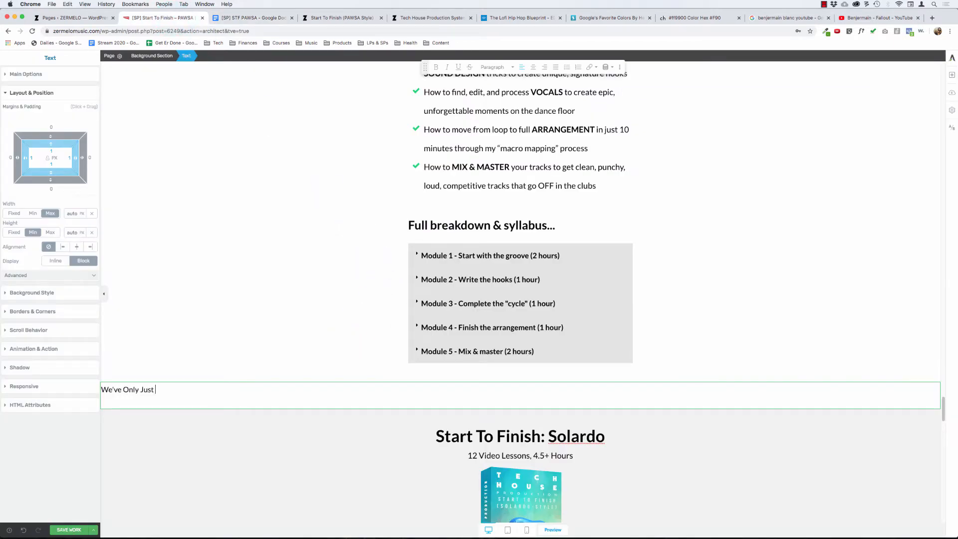
type("//")
key("BackSpace")
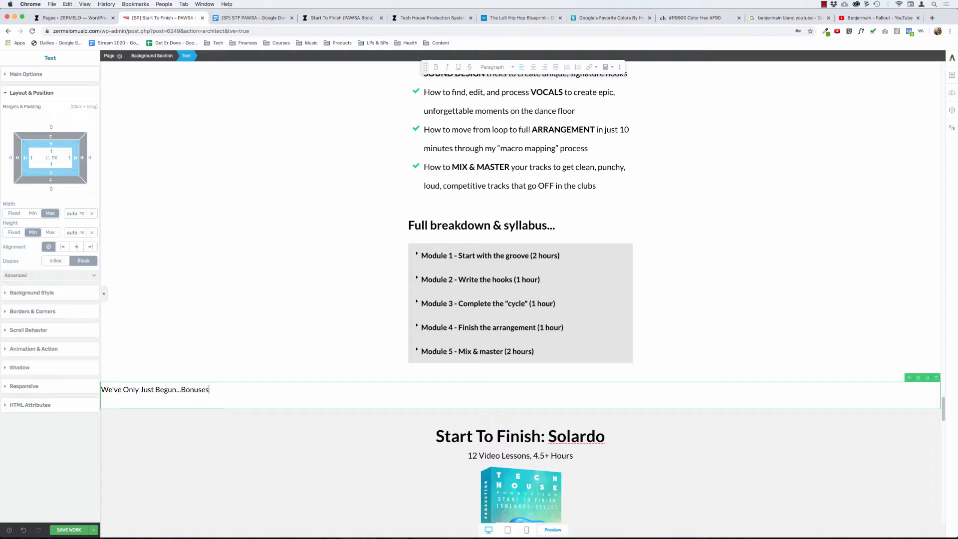
- Try capitalized variants of the heading's last word, finishing with "We've Only Just Begun...Bonuses!"
key("alt+BackSpace")
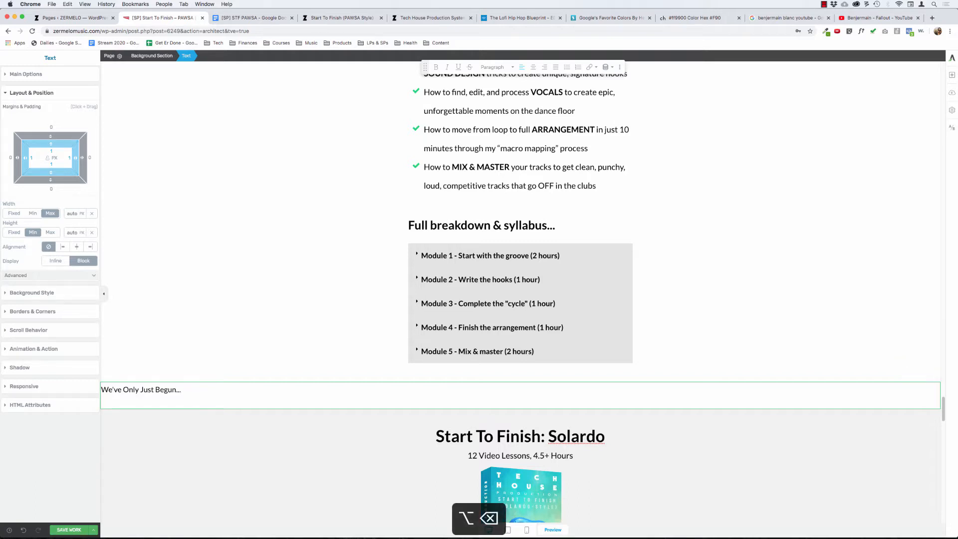
type("BONUSES!")
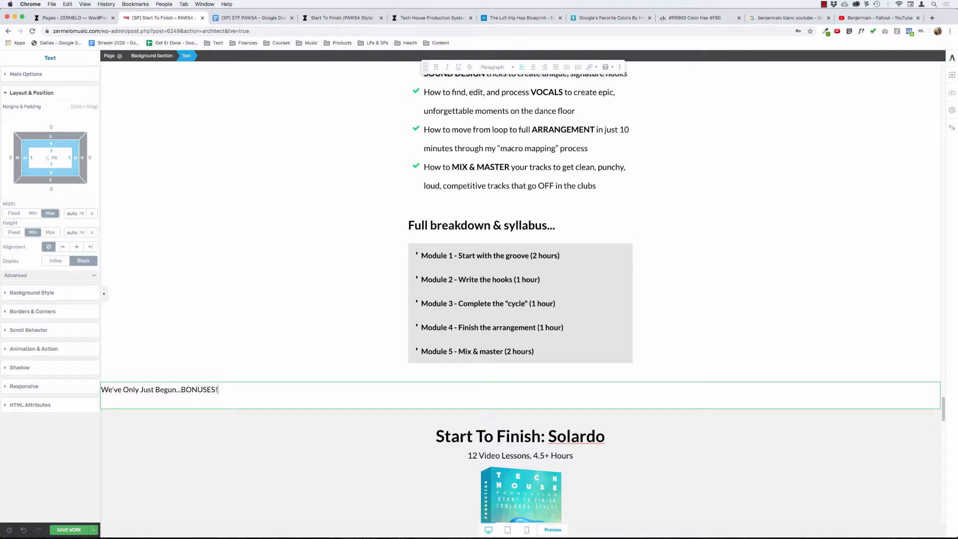
key("alt+BackSpace")
key("alt+BackSpace")
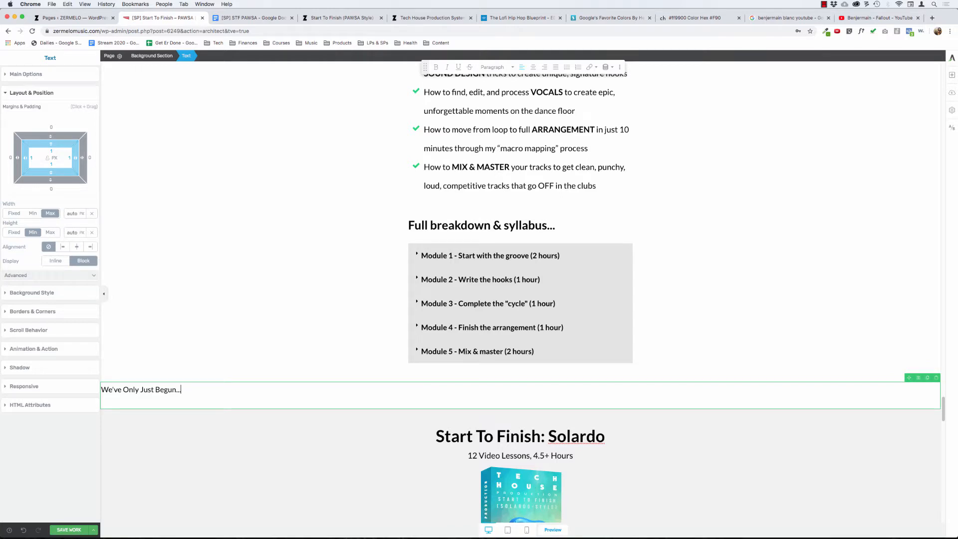
type("Bonuses")
key("alt+BackSpace")
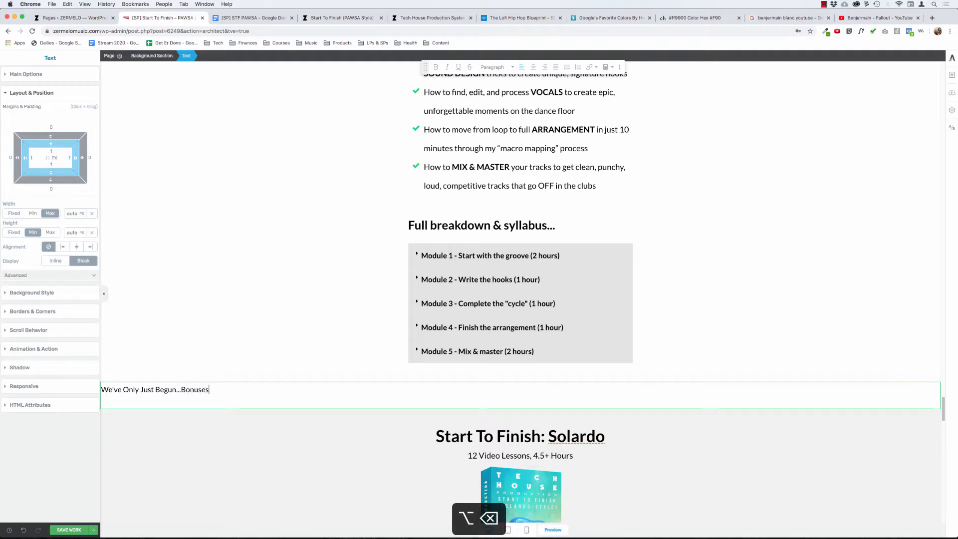
key("BackSpace")
key("BackSpace")
key("BackSpace")
key("BackSpace")
key("BackSpace")
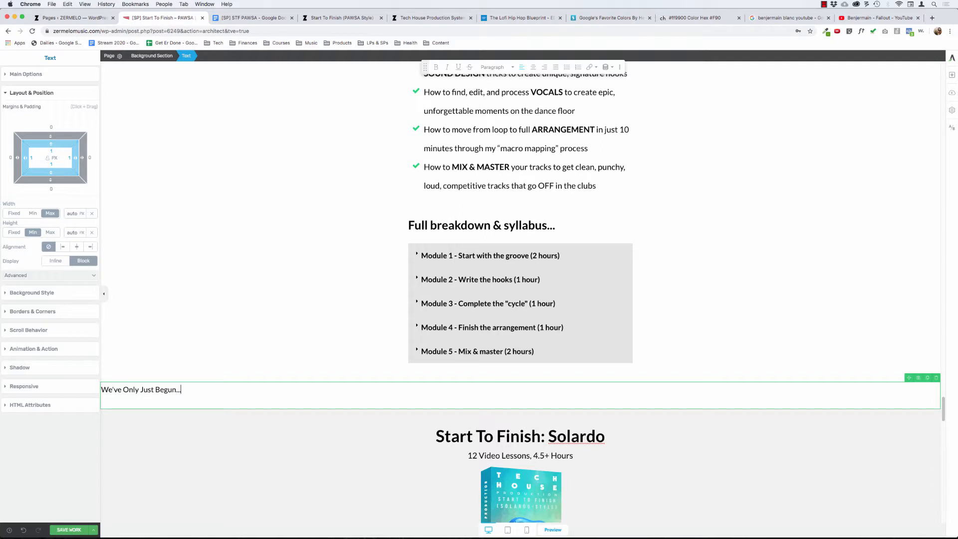
type("BOnus")
key("alt+BackSpace")
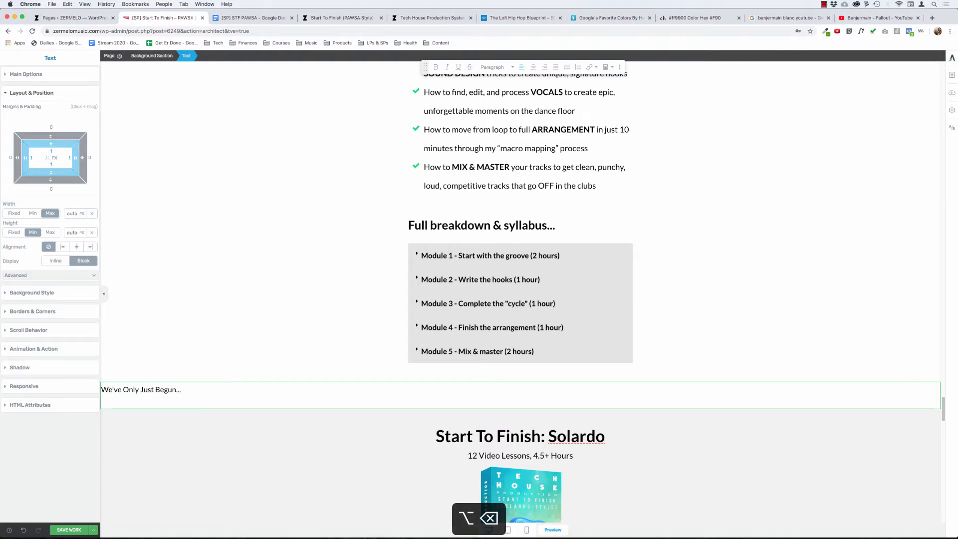
type("Bonuses!")
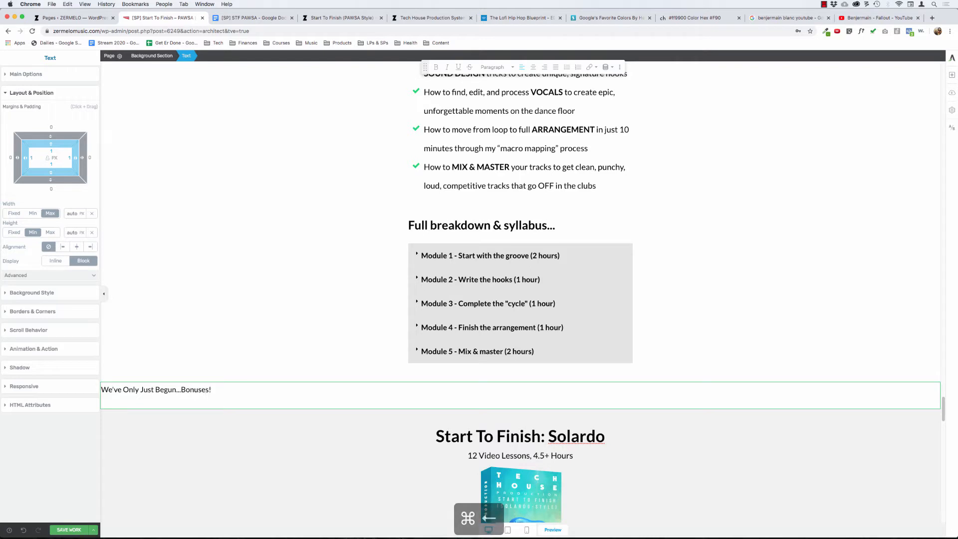
- Center the whole bonuses heading and format it as bold 52 px text with each word capitalized
key("shift+super+Left")
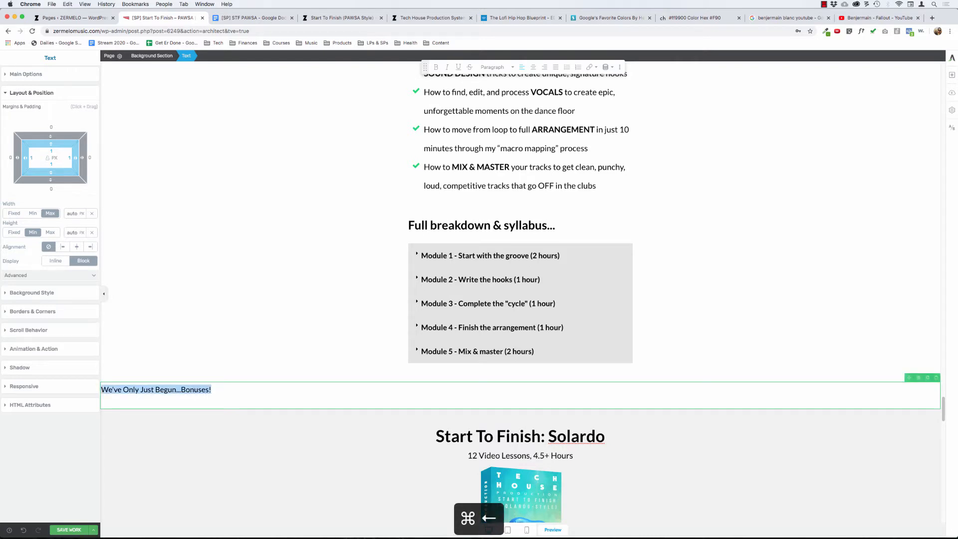
left_click(534, 70)
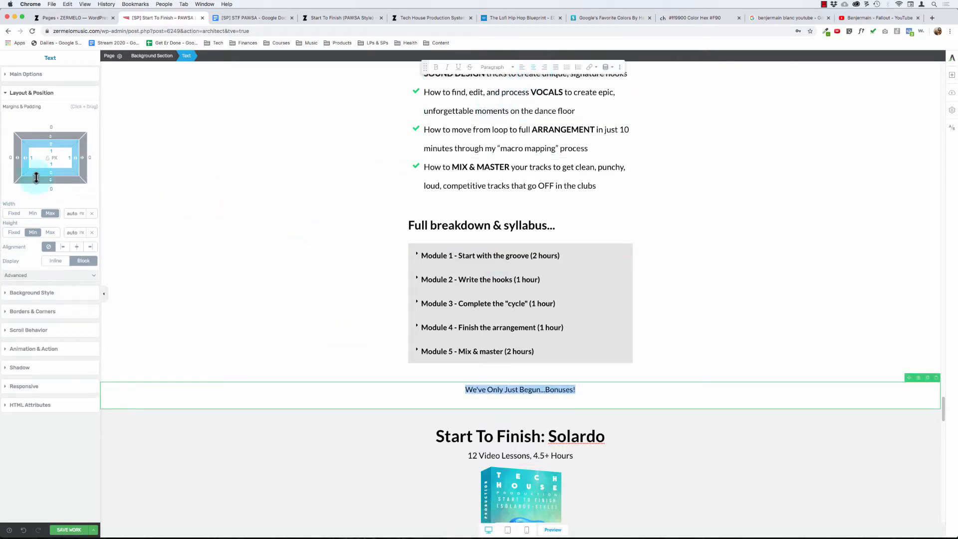
left_click(25, 74)
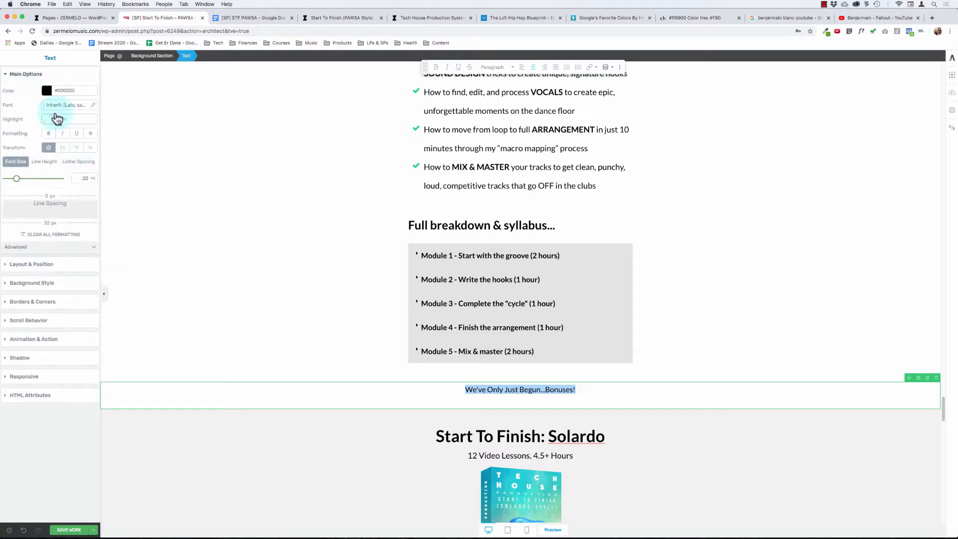
left_click(74, 149)
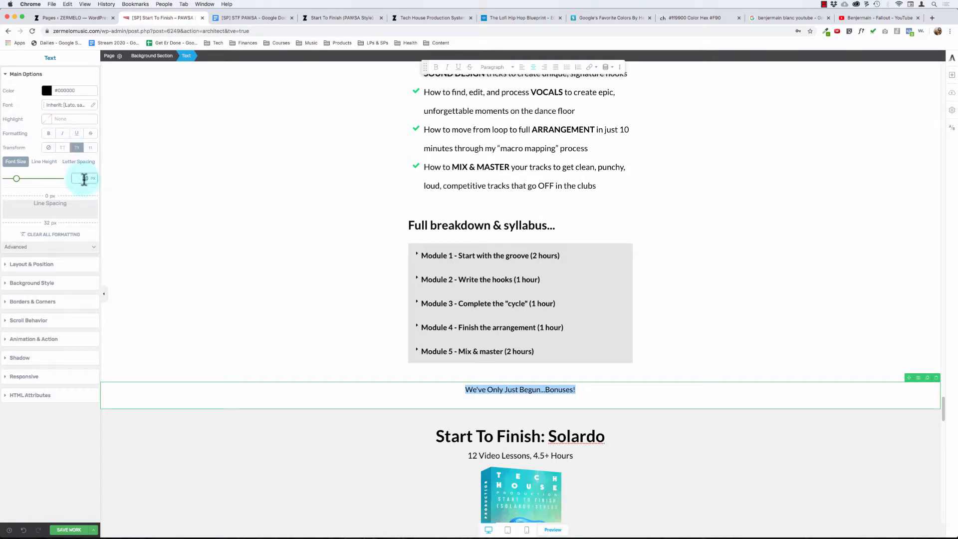
type("52")
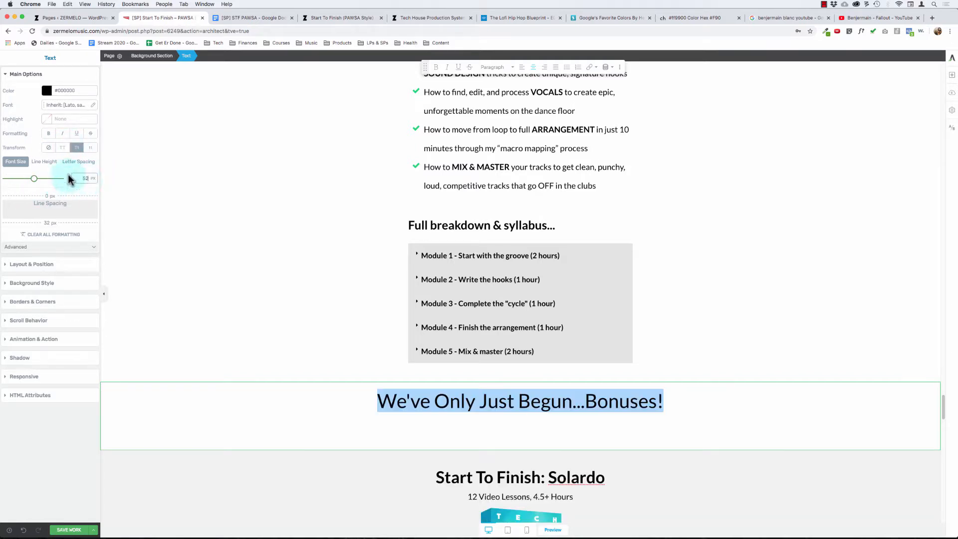
left_click(435, 66)
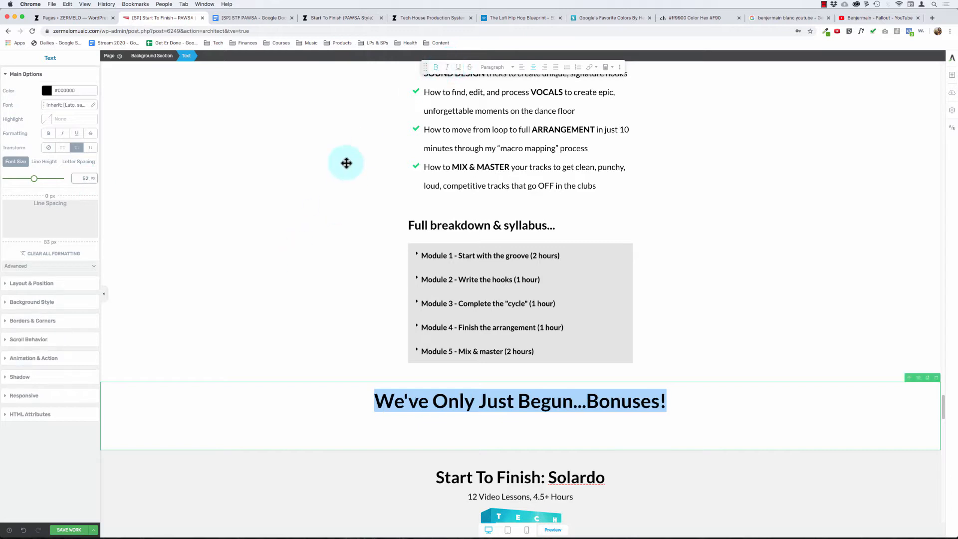
- Reduce the line spacing below the bonuses heading to 0 px
left_click(445, 406)
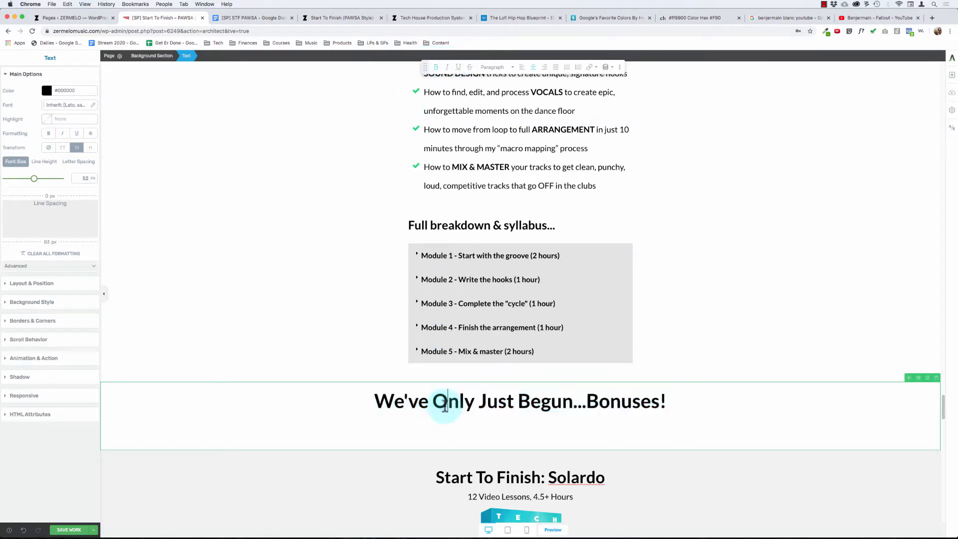
key("super+a")
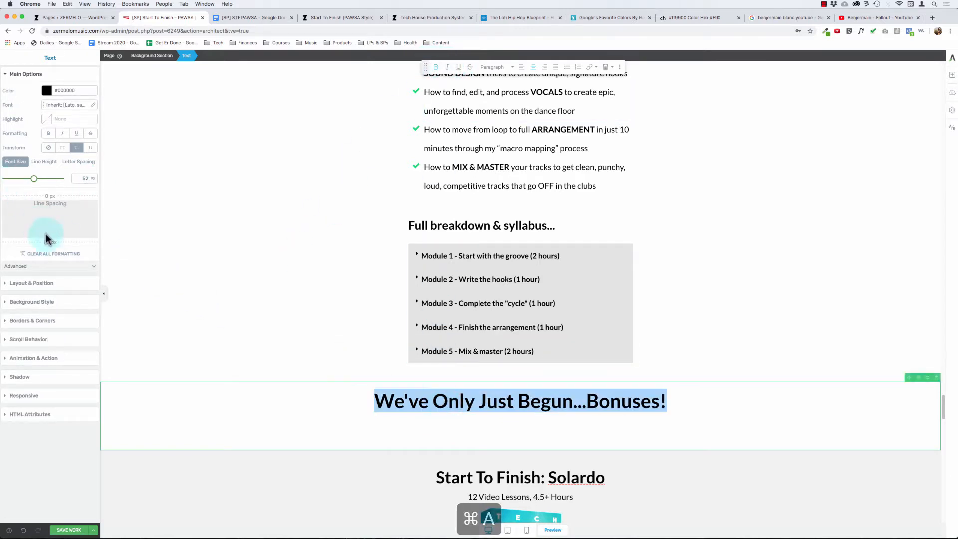
left_click_drag(51, 243, 74, 141)
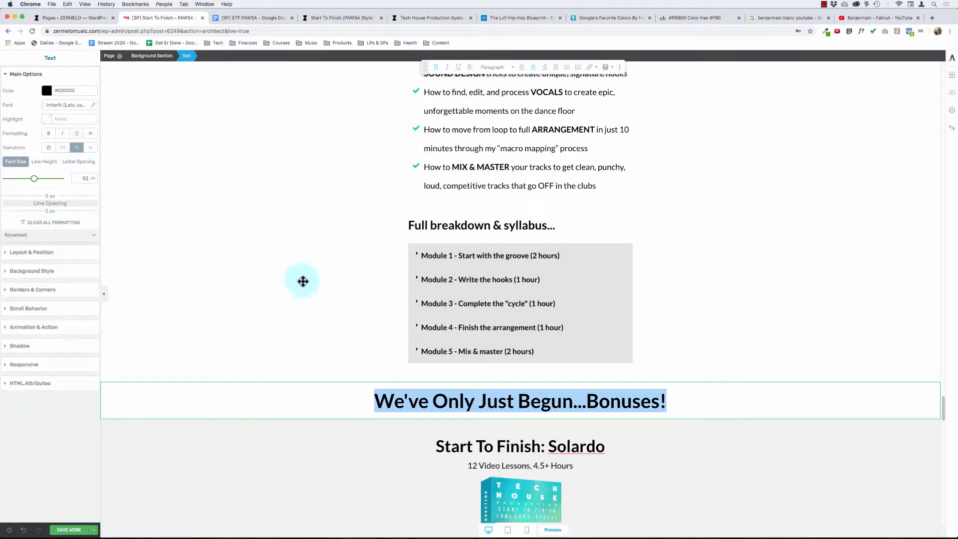
- Set the bonuses heading's padding to 50 px above and below and 15 px on both sides
left_click(294, 391)
left_click(36, 270)
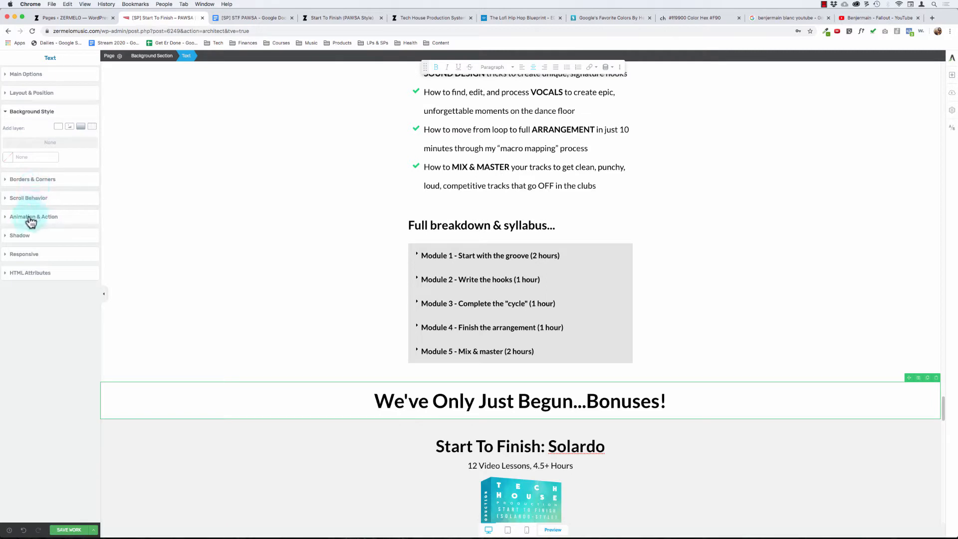
left_click(24, 186)
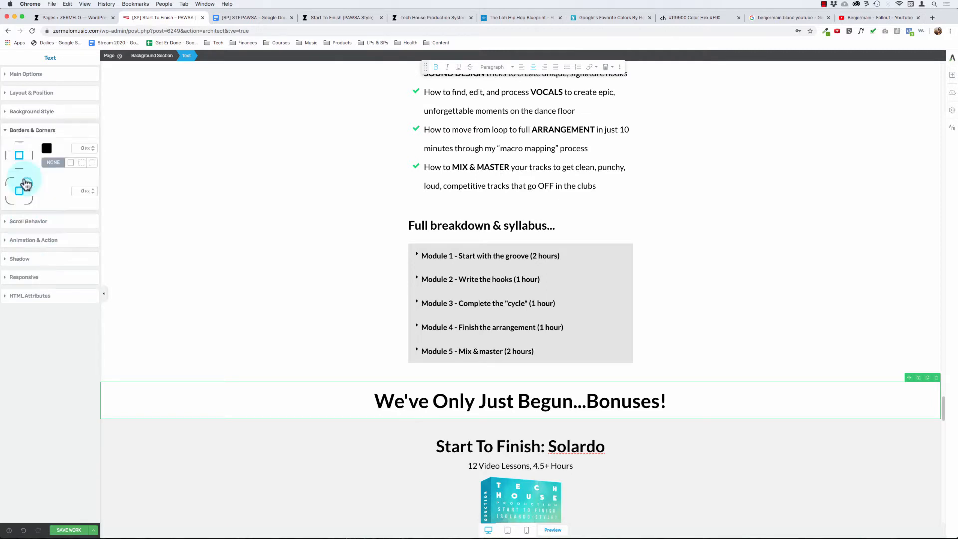
left_click(29, 94)
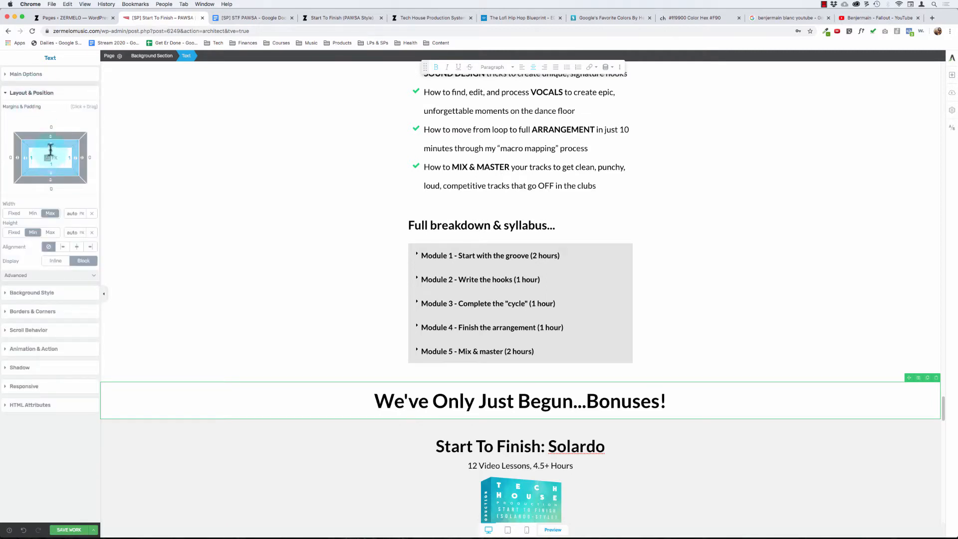
type("0")
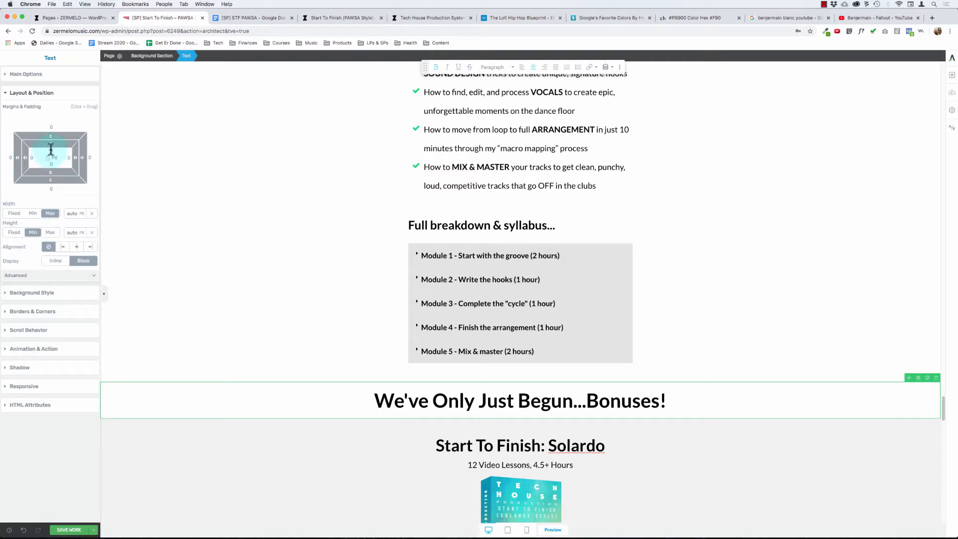
type("50")
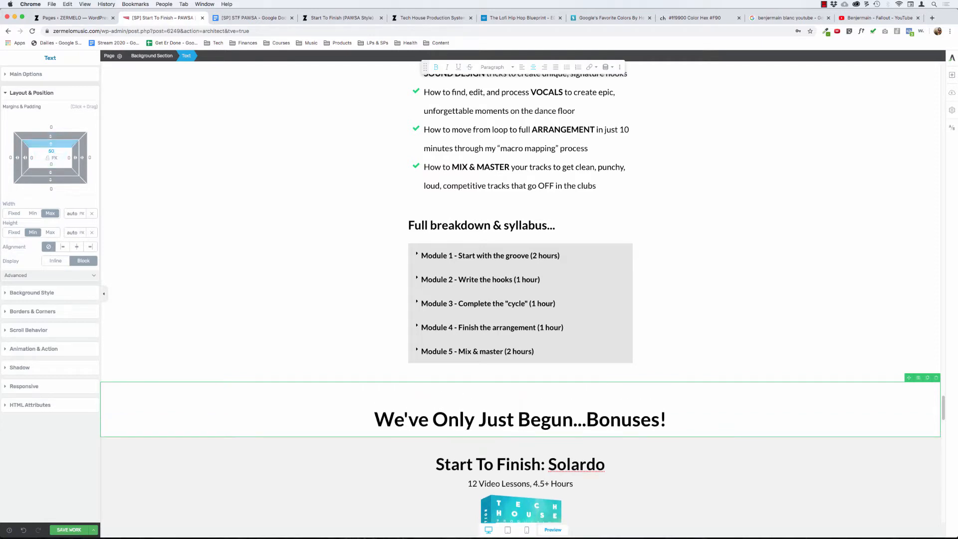
type("15")
key("Tab")
type("50")
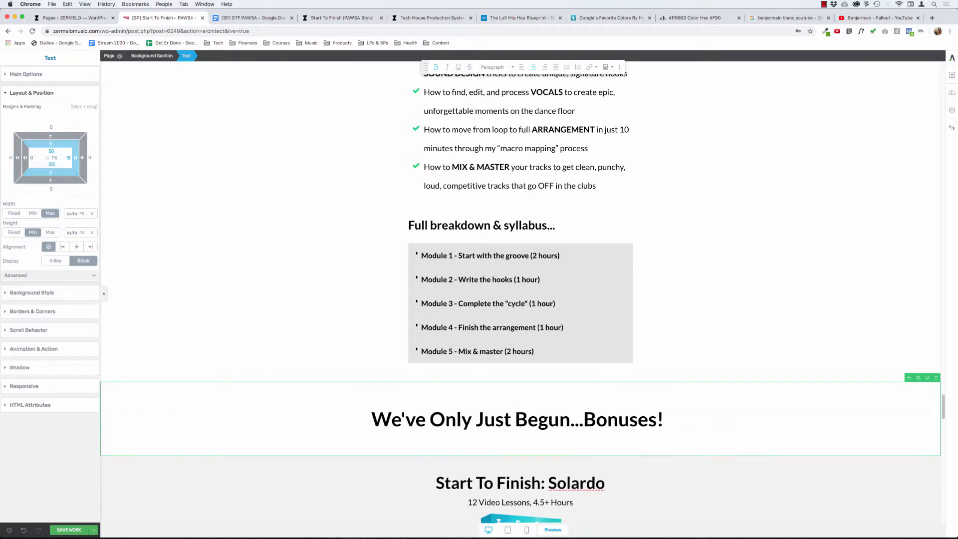
key("Tab")
type("15")
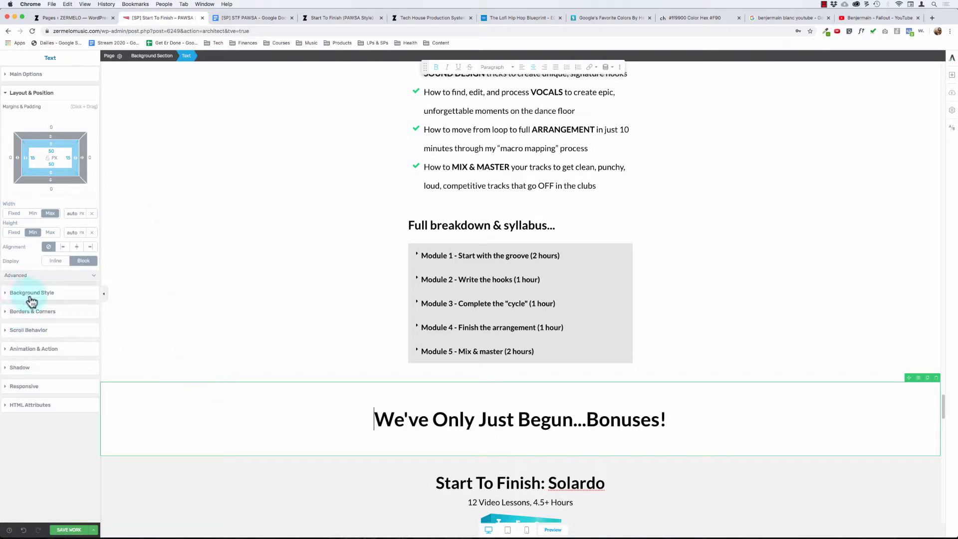
- Add 1 px solid borders along the upper and lower edges of the bonuses heading
left_click(31, 313)
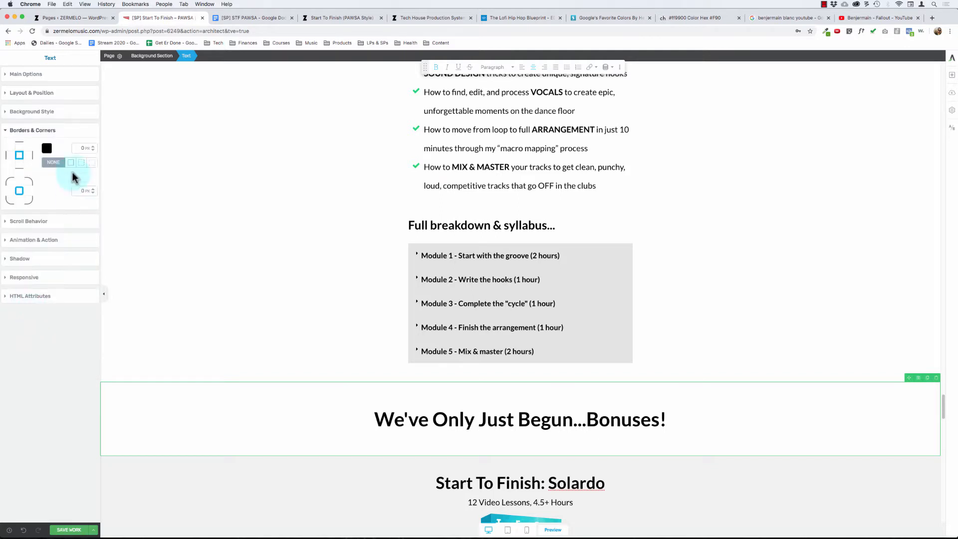
left_click(86, 149)
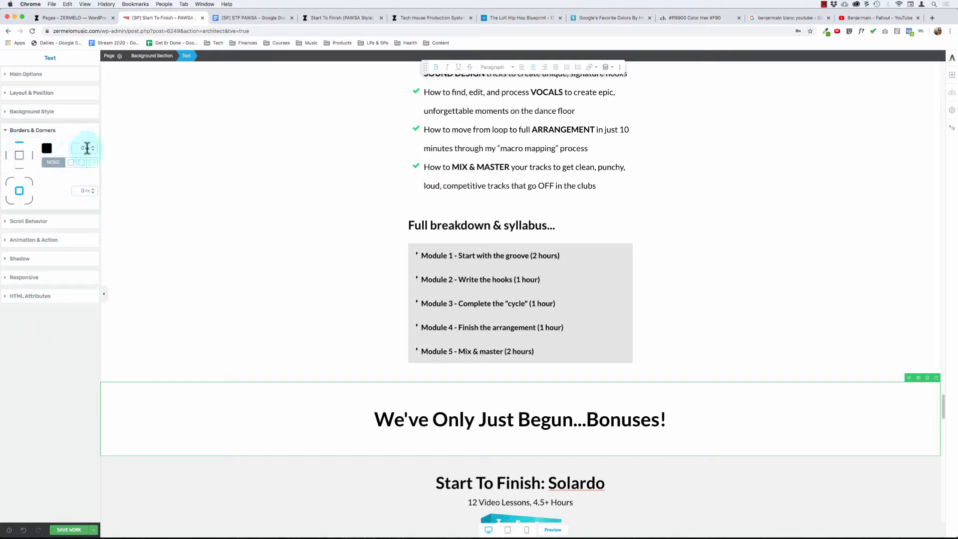
left_click(94, 145)
left_click(94, 145)
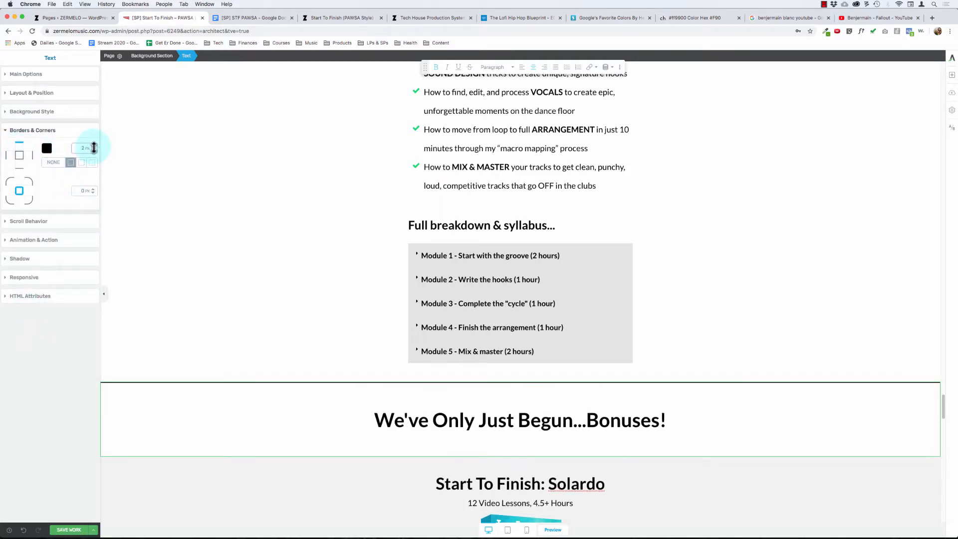
left_click(86, 148)
left_click(92, 150)
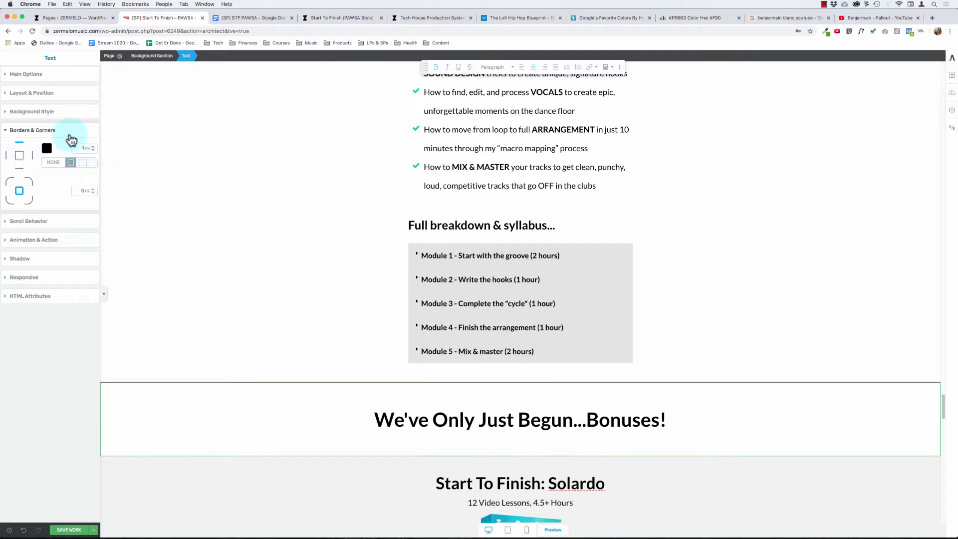
left_click(19, 169)
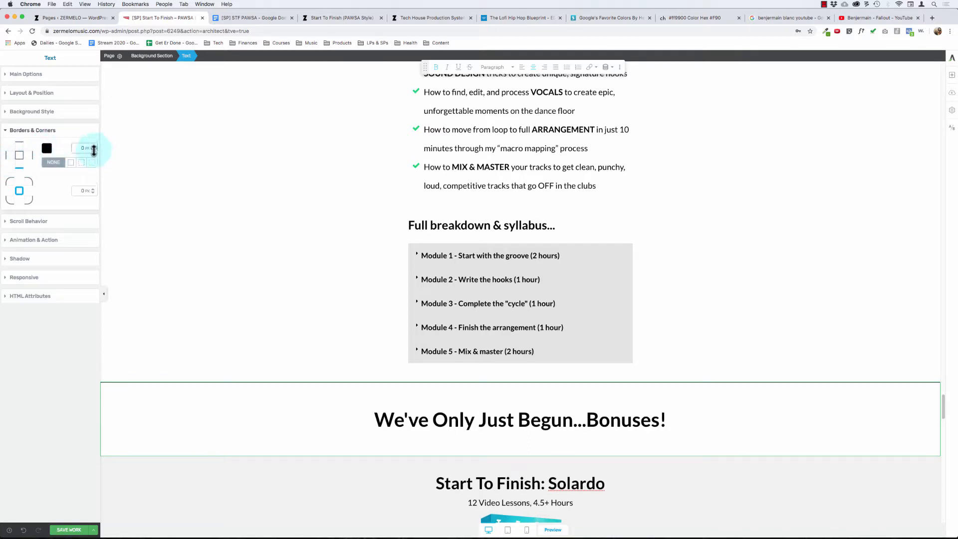
left_click(93, 146)
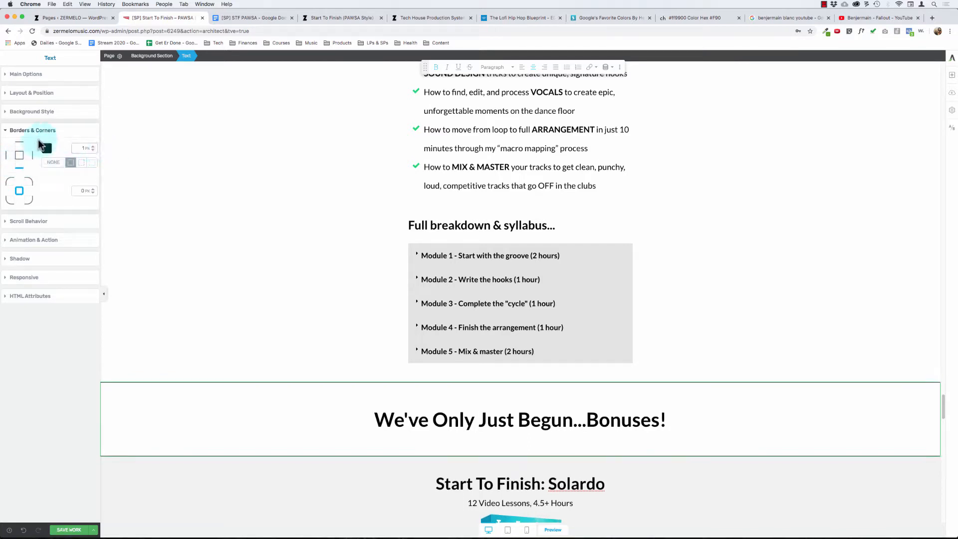
- Color both the lower and upper borders of the bonuses heading gray with hex 999999
left_click(47, 148)
type("9")
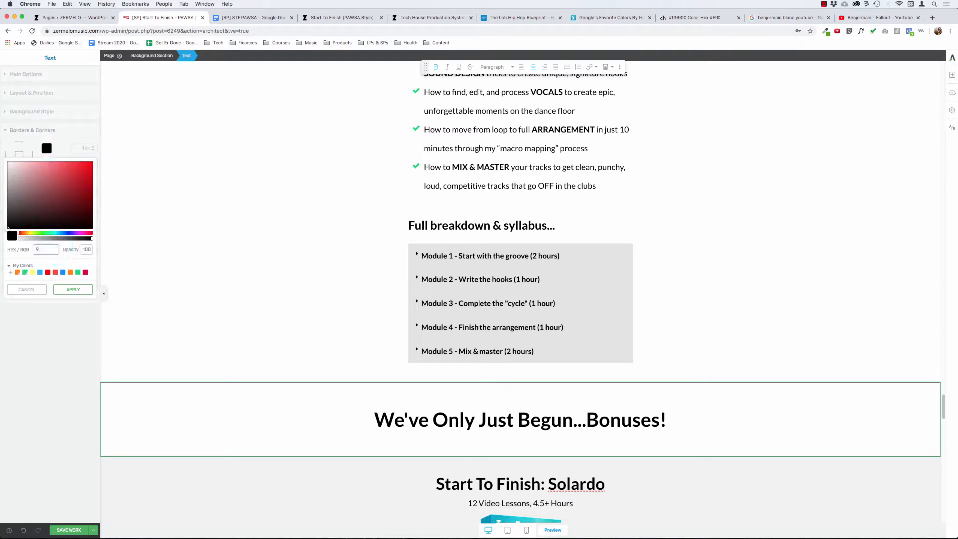
type("99999")
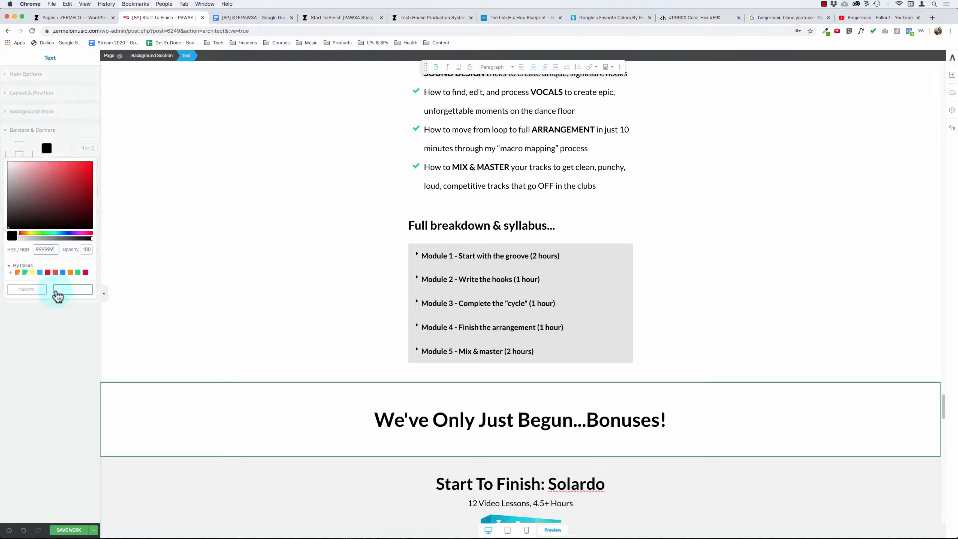
left_click(62, 289)
left_click(19, 148)
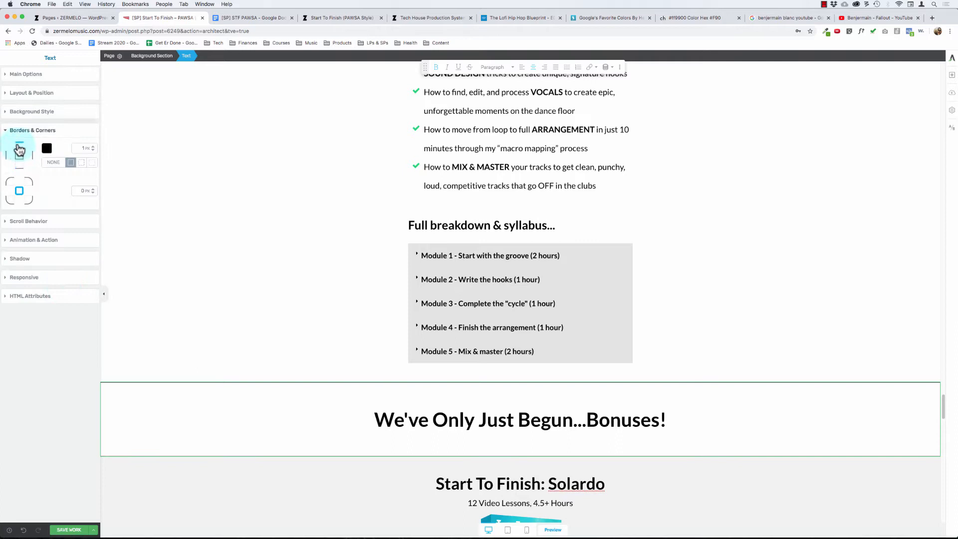
left_click(47, 148)
type("999999")
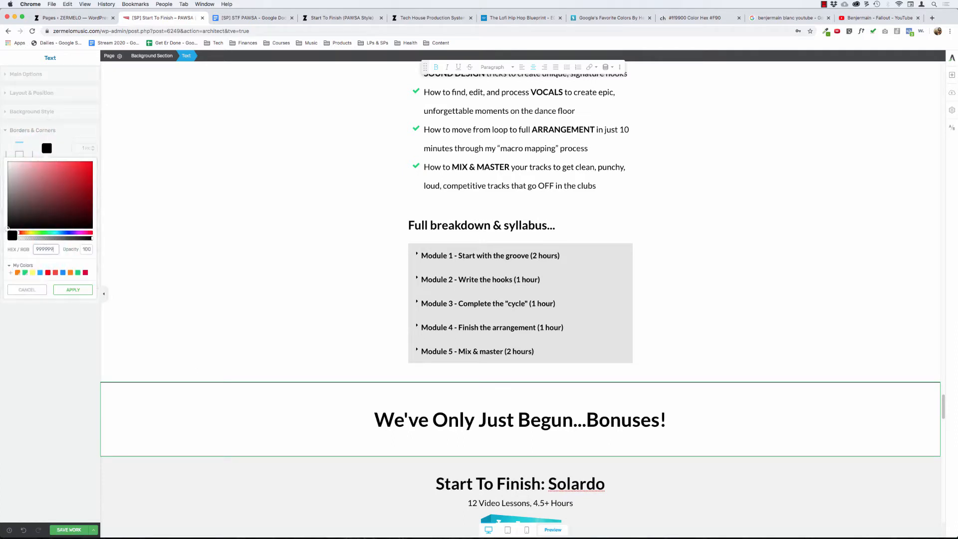
left_click(73, 289)
left_click(56, 243)
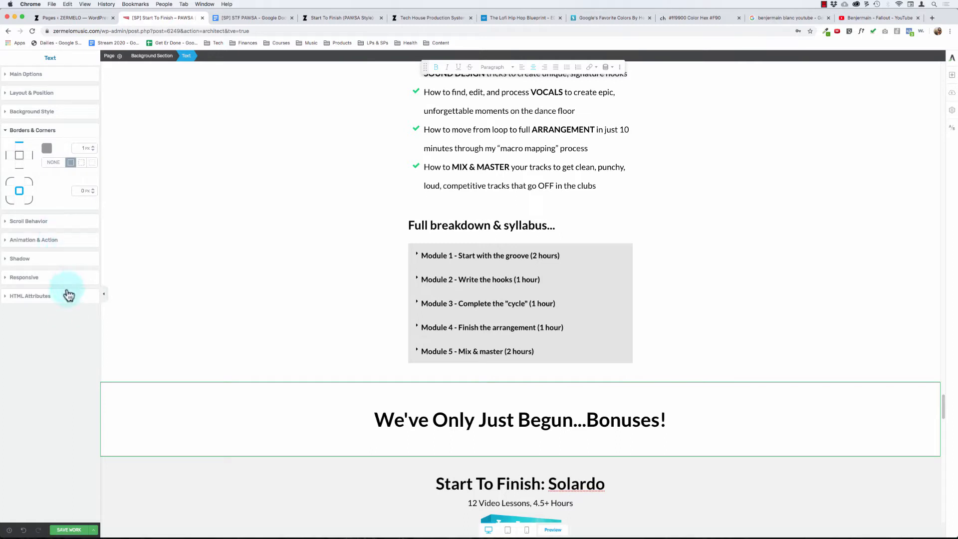
left_click(139, 417)
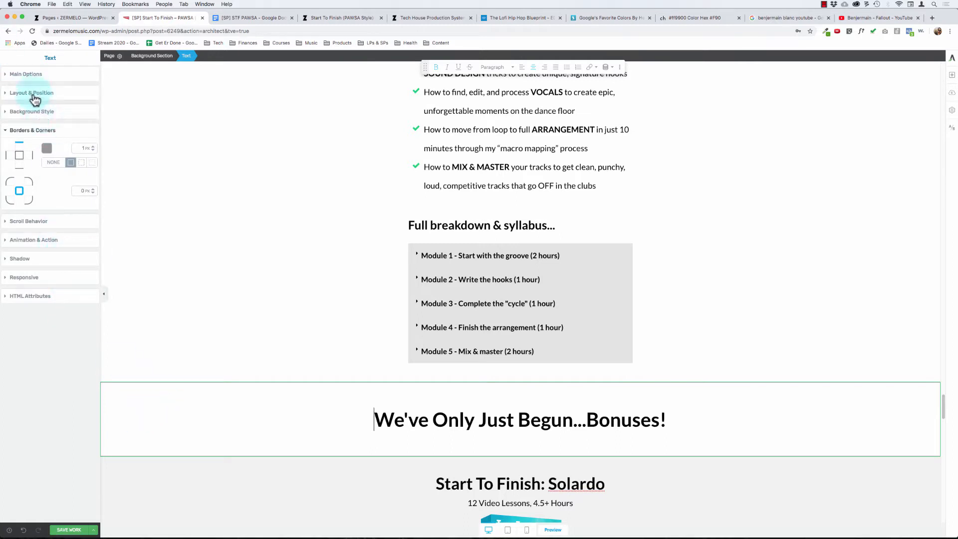
- Add an image background layer to the bonuses heading, searching the media library for "ableton" and inserting ableton.jpg
left_click(35, 112)
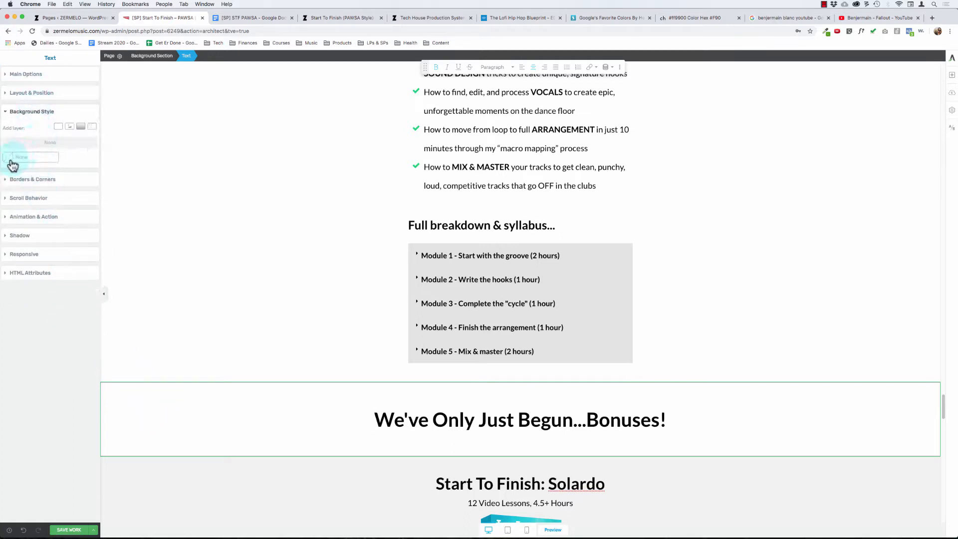
left_click(59, 128)
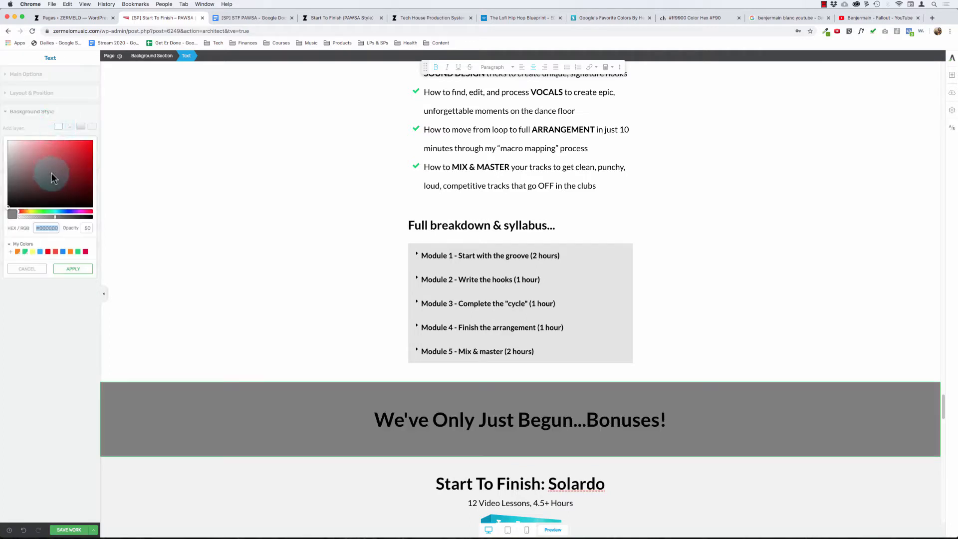
left_click(30, 269)
left_click(69, 127)
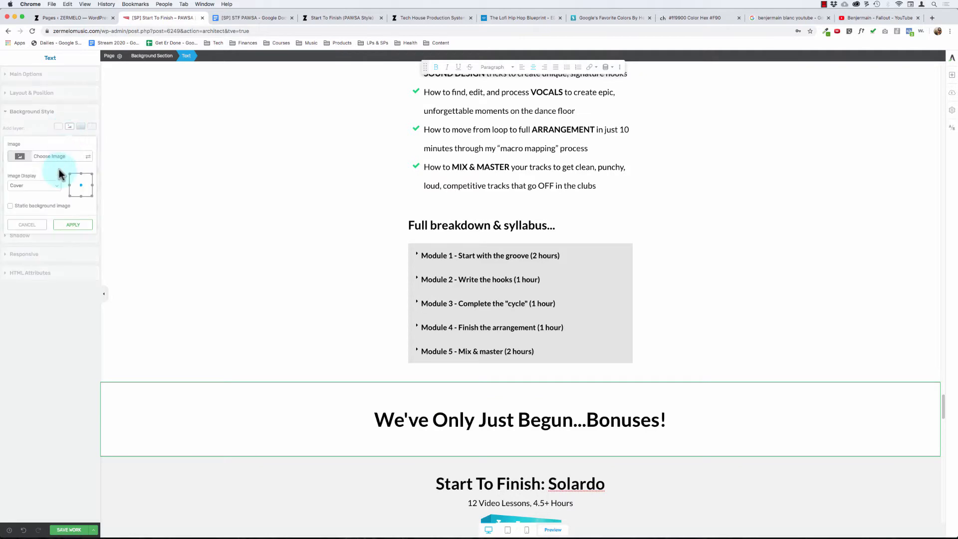
left_click(52, 163)
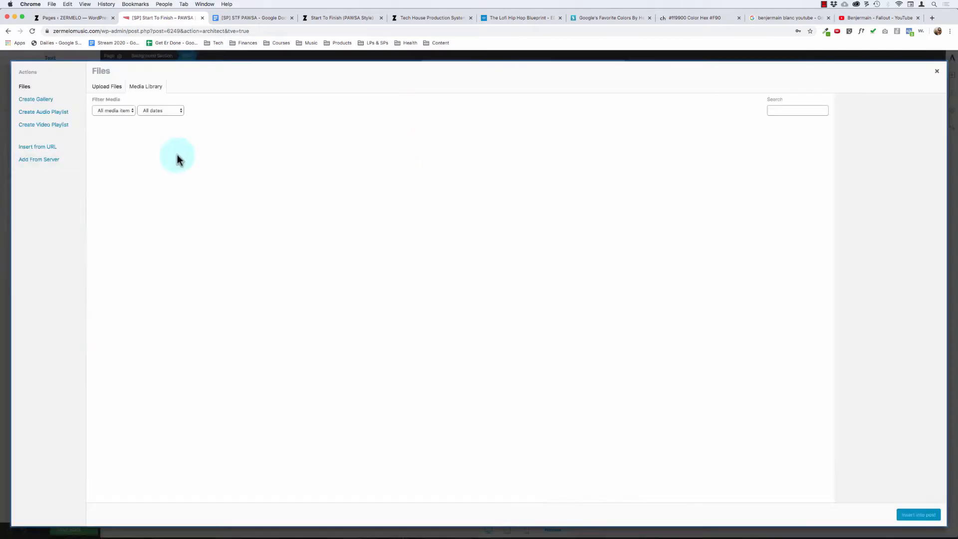
left_click(783, 109)
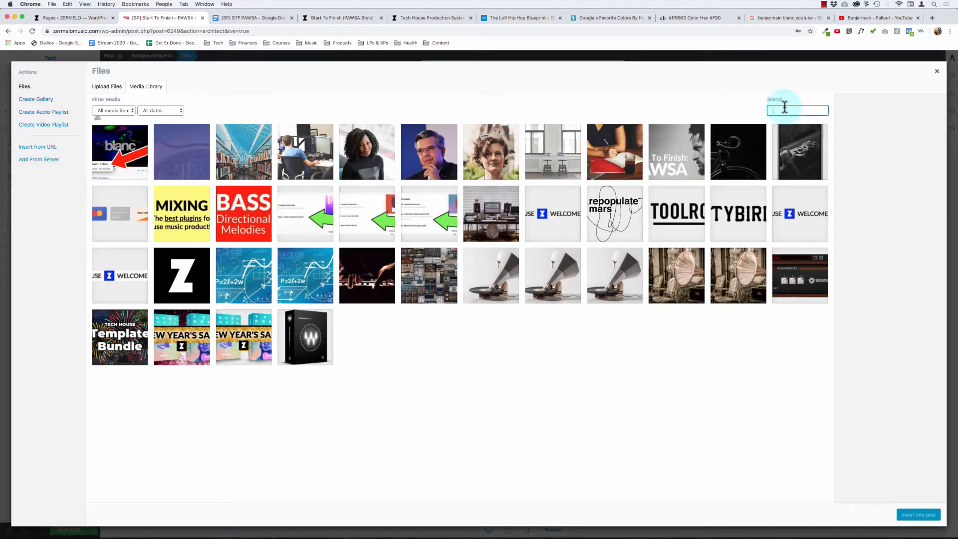
type("able")
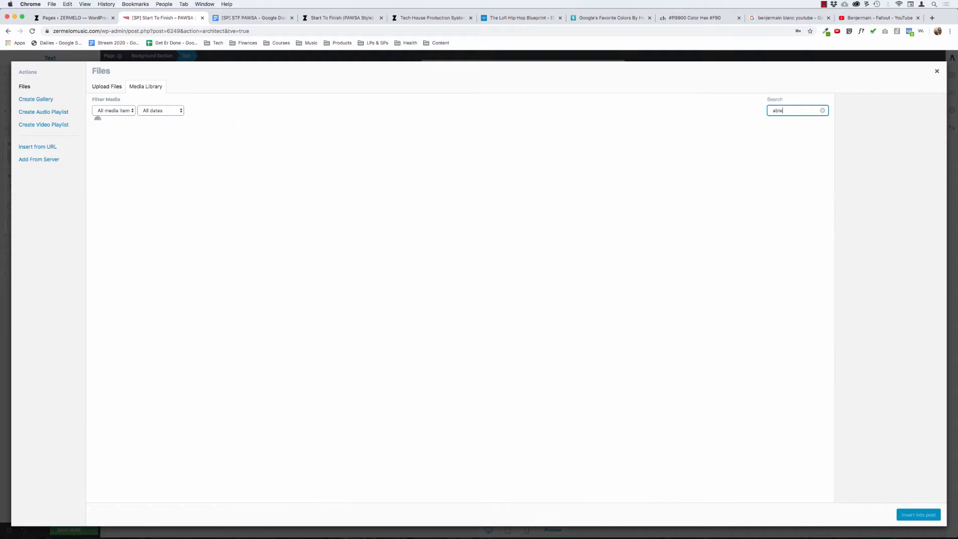
type("ton")
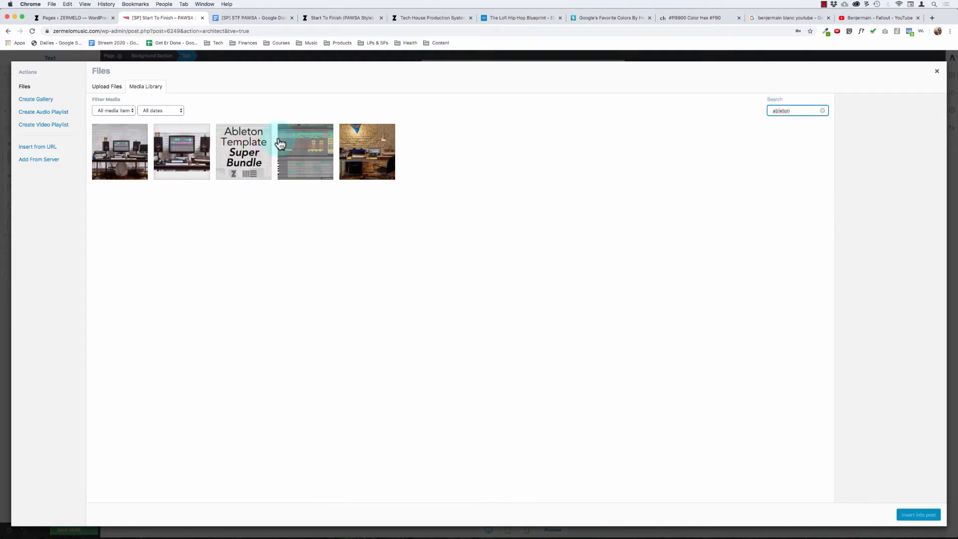
left_click(280, 144)
left_click(919, 516)
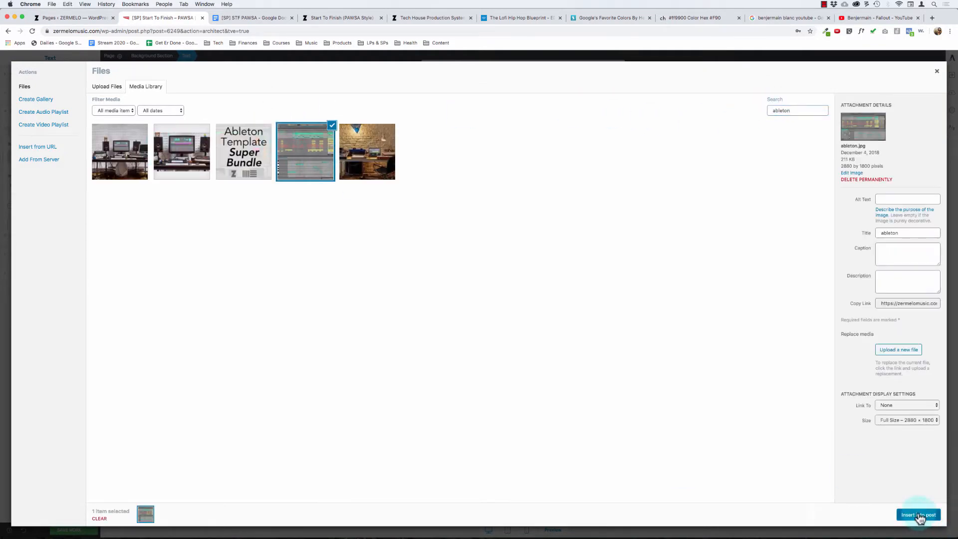
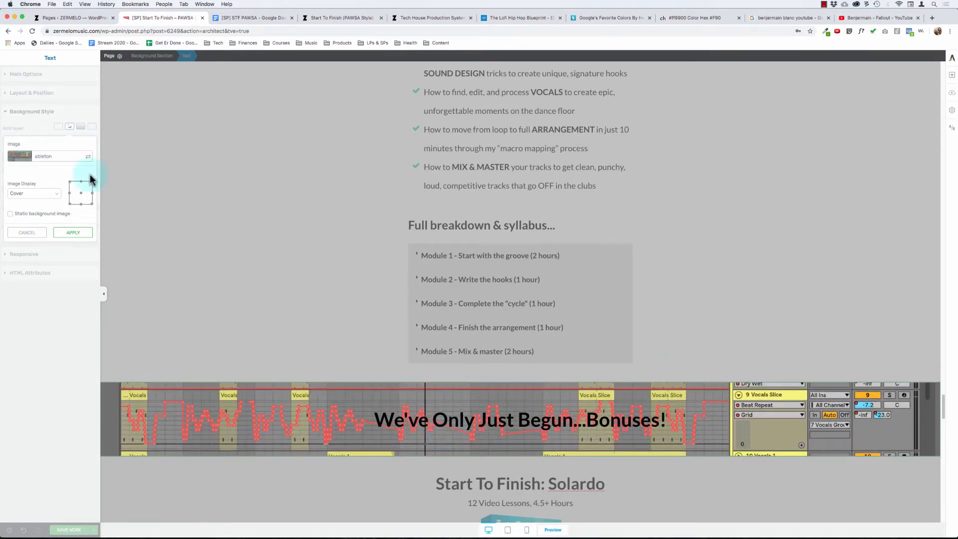
- Apply the ableton image to the bonuses heading's background with the Cover display
left_click(82, 236)
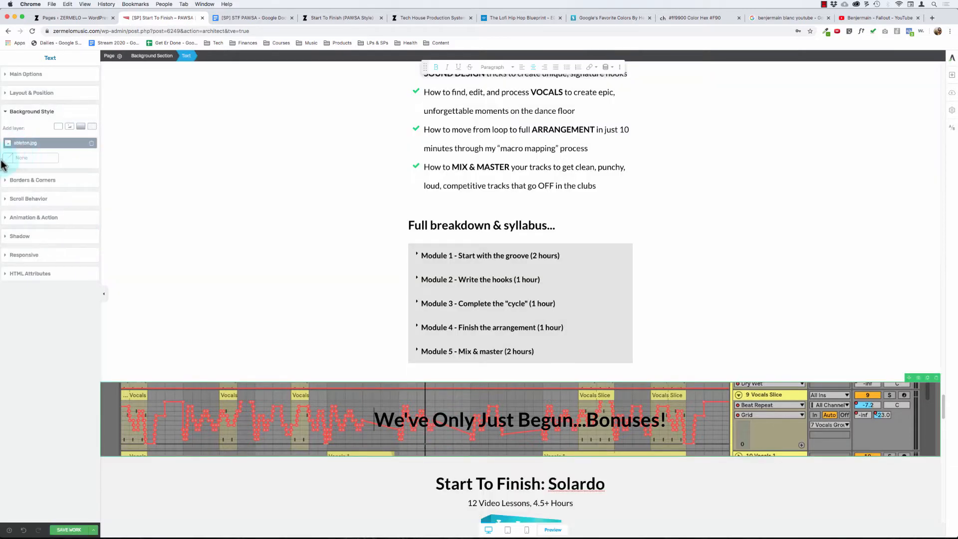
left_click(43, 137)
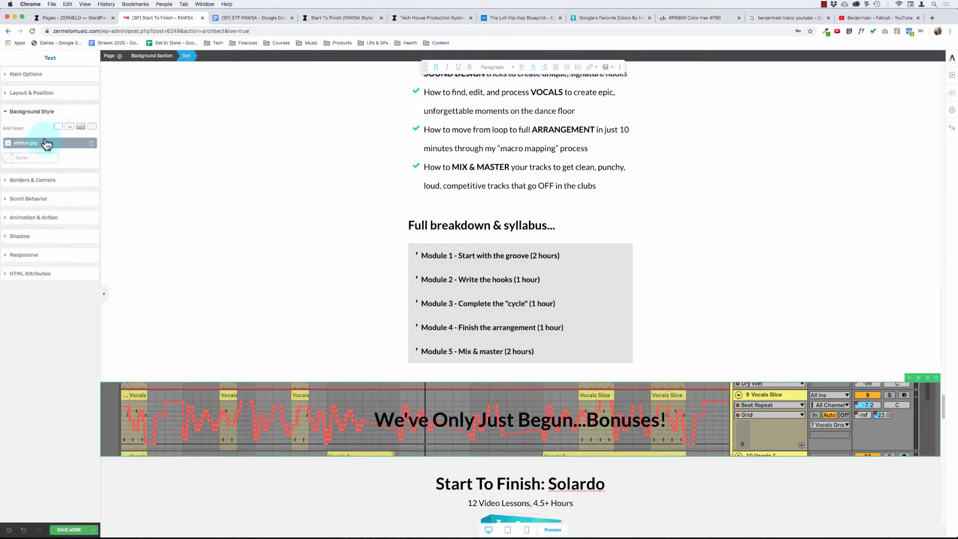
left_click(59, 128)
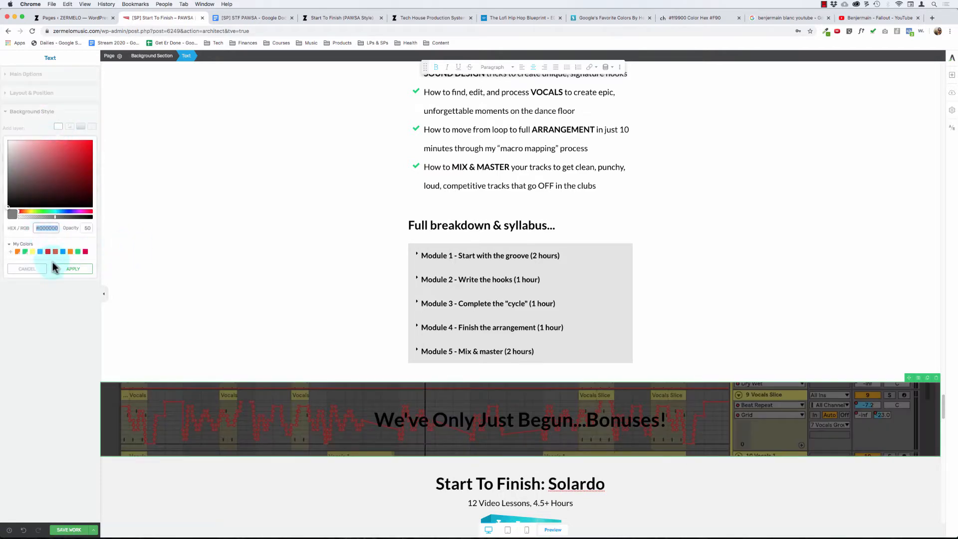
left_click(31, 268)
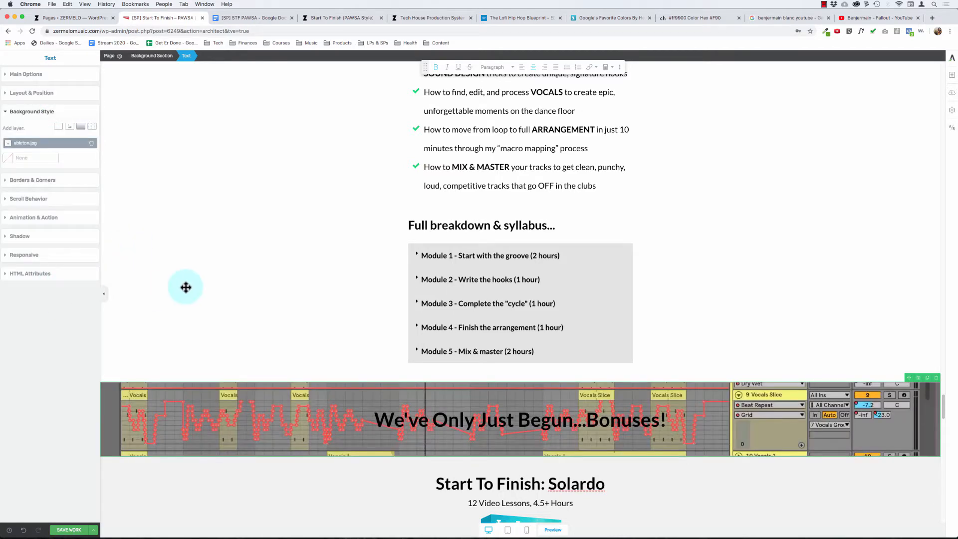
- Copy the hex code of the solid color background layer in the "Here's Exactly What You Get..." section
scroll(200, 283, "up", 12)
left_click(145, 248)
left_click(58, 206)
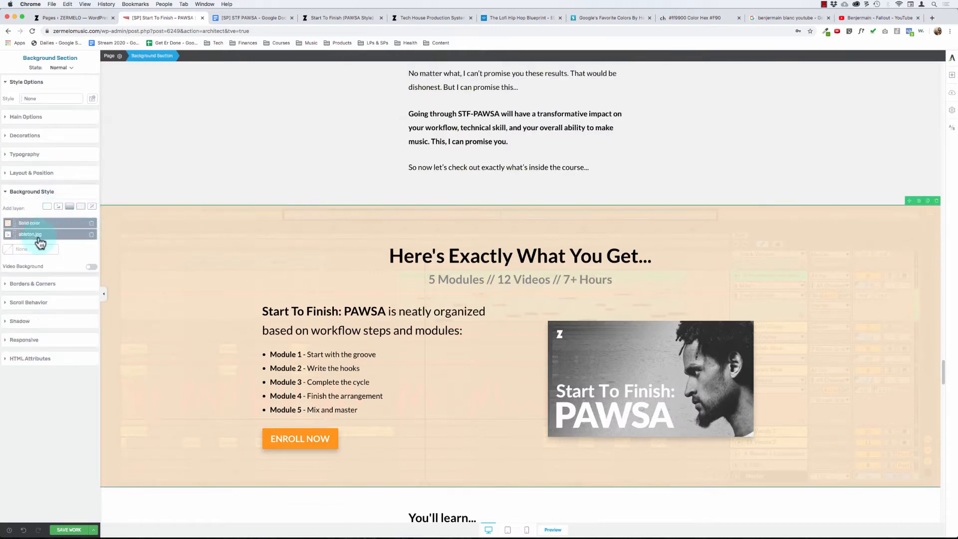
left_click(23, 222)
left_click(50, 323)
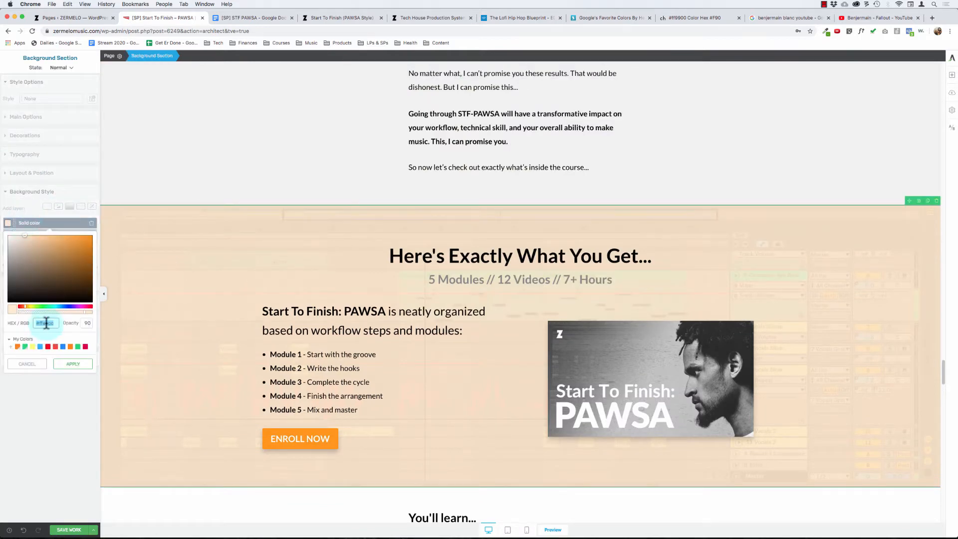
key("super+c")
left_click(75, 364)
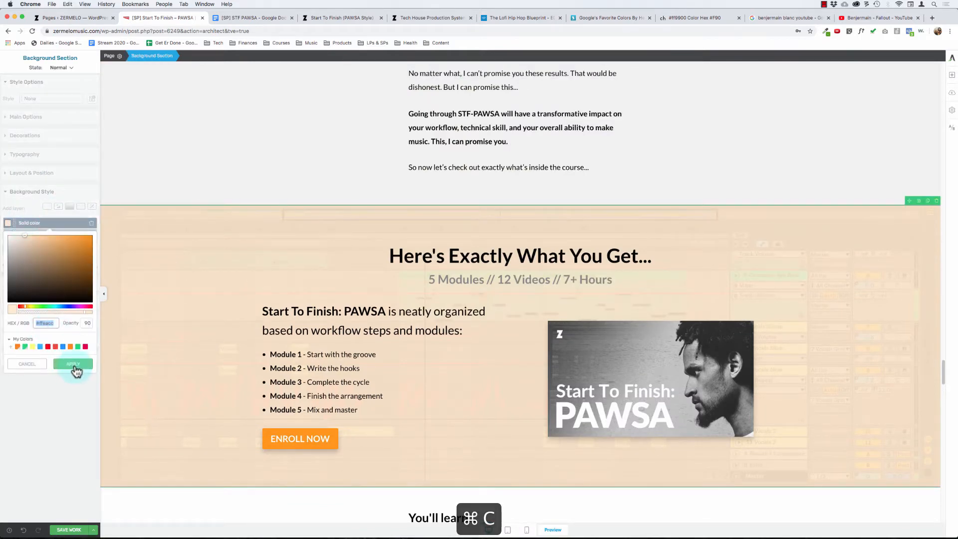
- Add a solid color background layer with the copied hex ffeacc over the bonuses heading's image
scroll(196, 401, "down", 10)
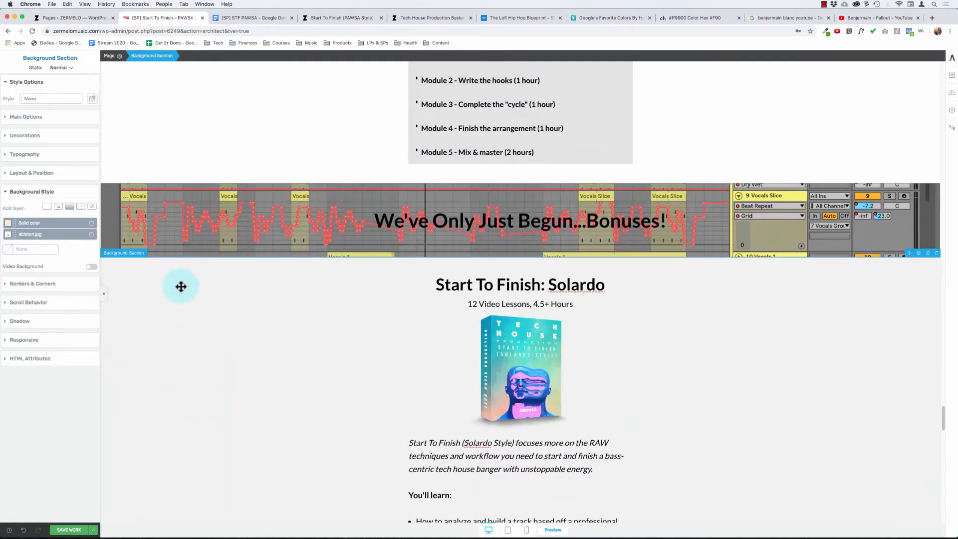
left_click(156, 222)
left_click(174, 237)
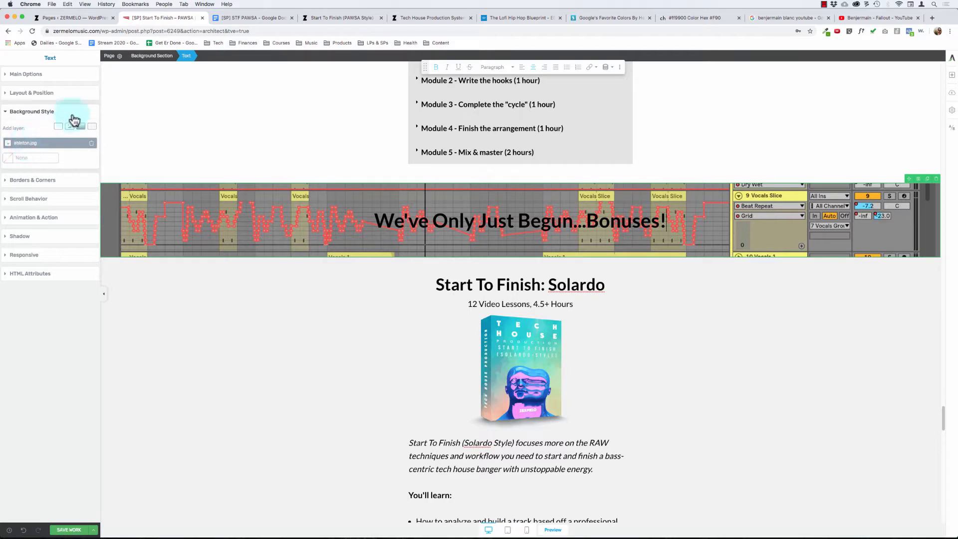
left_click(59, 127)
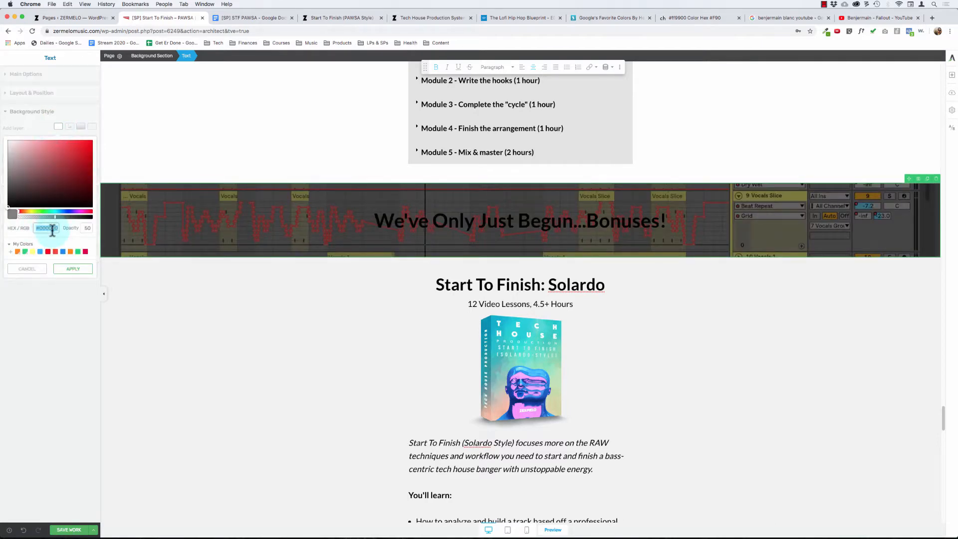
key("cmd+v")
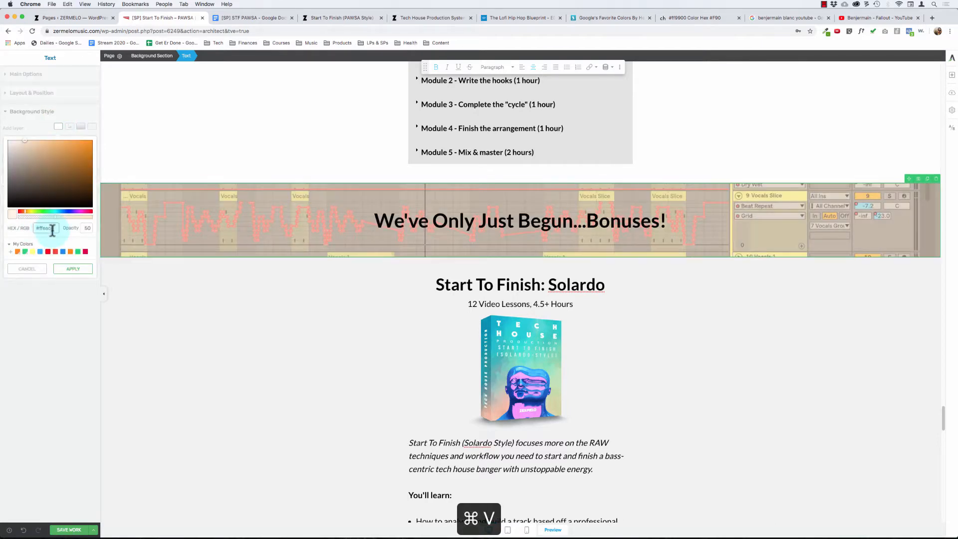
left_click(78, 270)
- Set the opacity of the bonuses heading's solid color background layer to 90
scroll(229, 352, "up", 10)
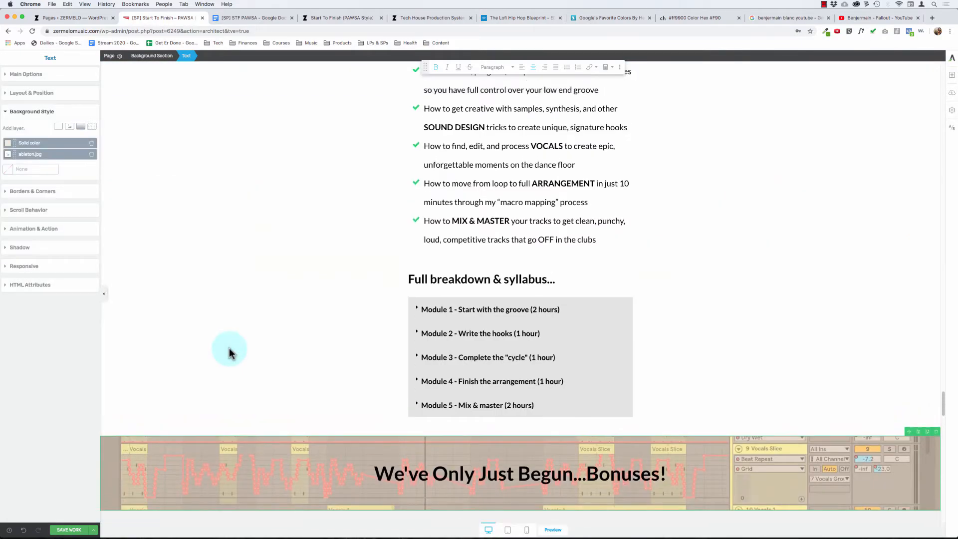
scroll(230, 348, "down", 4)
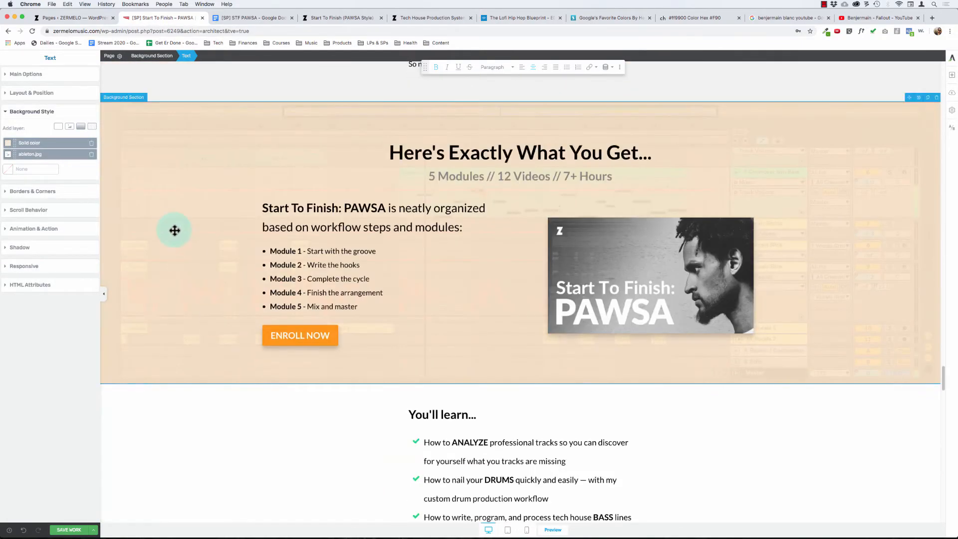
scroll(180, 282, "down", 15)
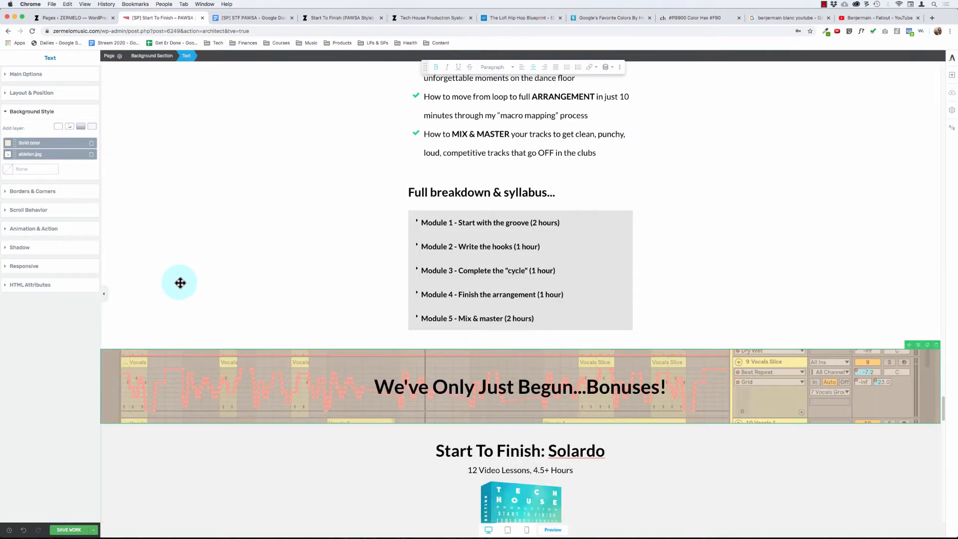
left_click(28, 143)
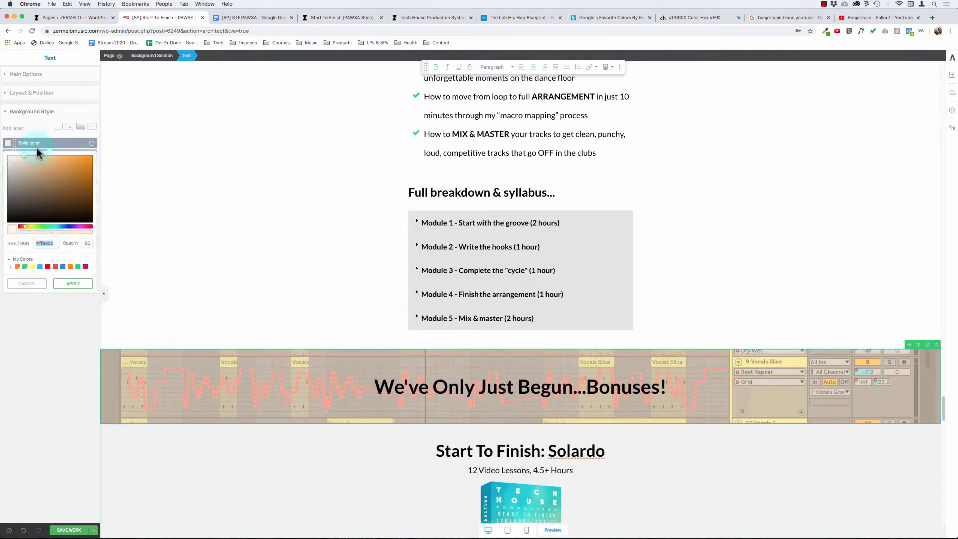
double_click(85, 242)
type("90")
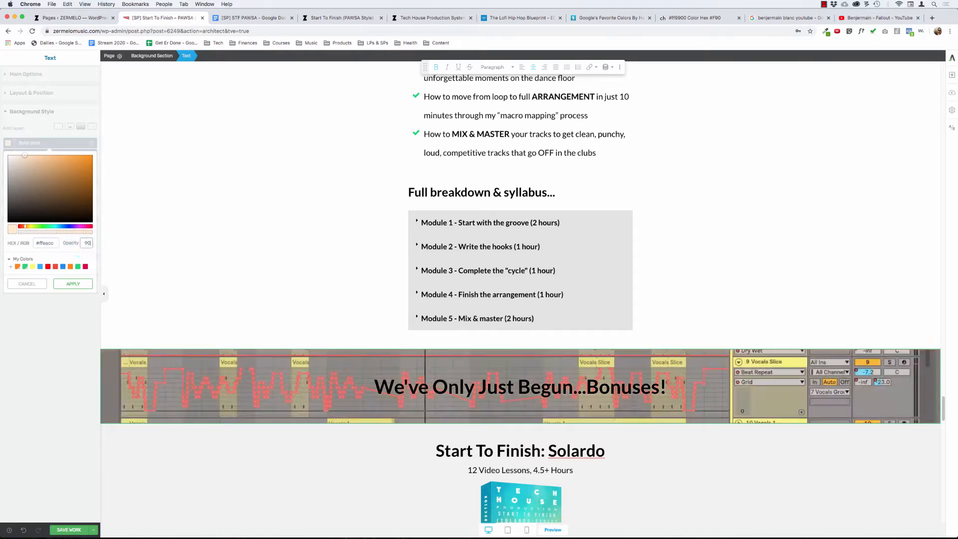
left_click(227, 250)
- Set the opacity of the solid color background layer in the "Here's Exactly What You Get..." section to 85
scroll(227, 249, "up", 10)
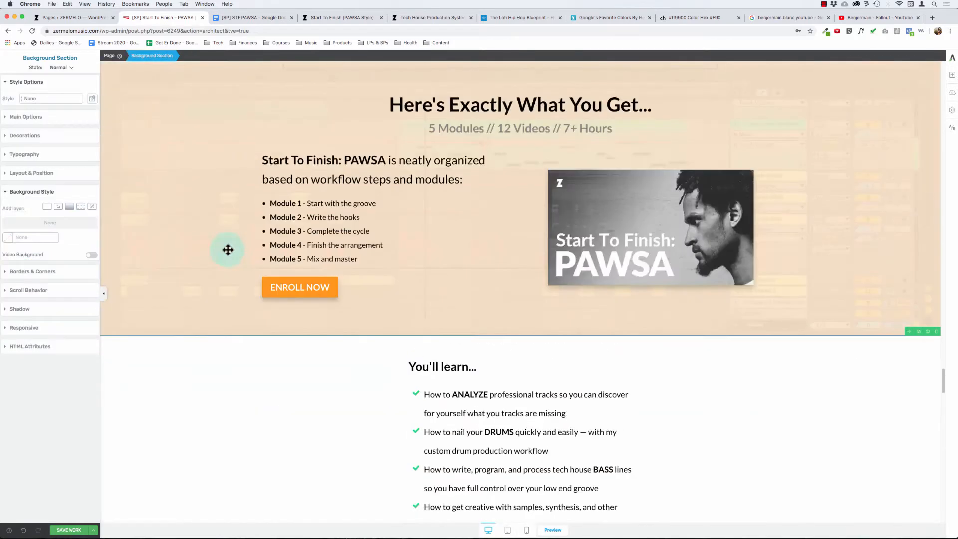
left_click(160, 162)
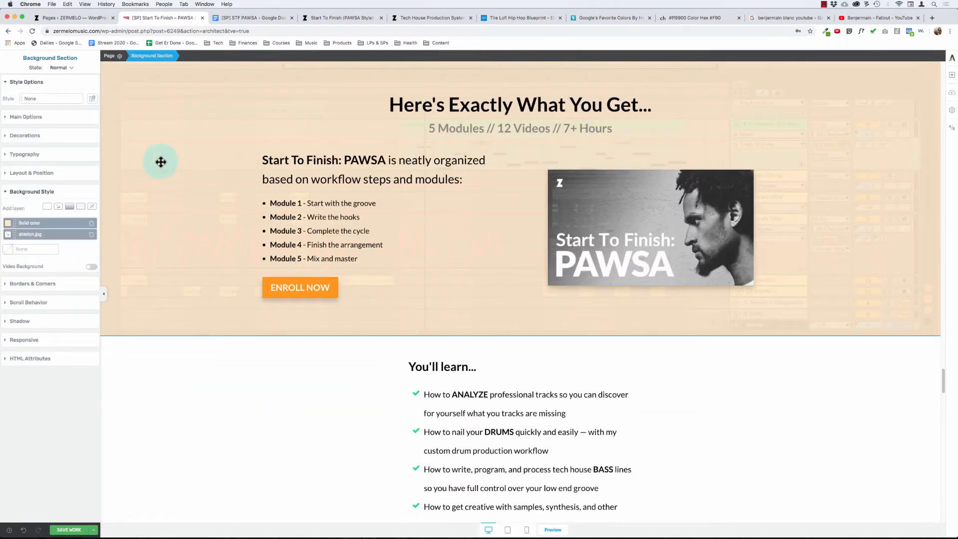
left_click(57, 225)
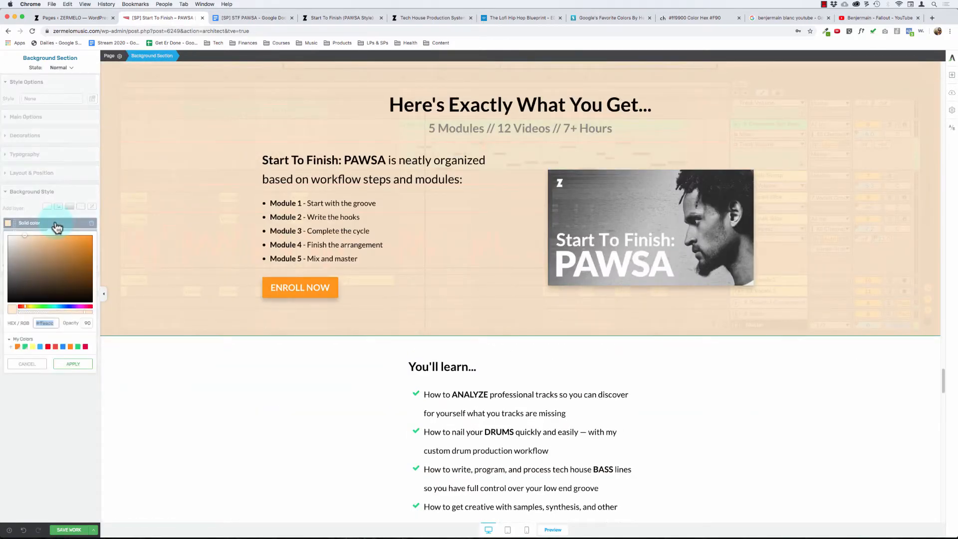
double_click(87, 323)
type("85")
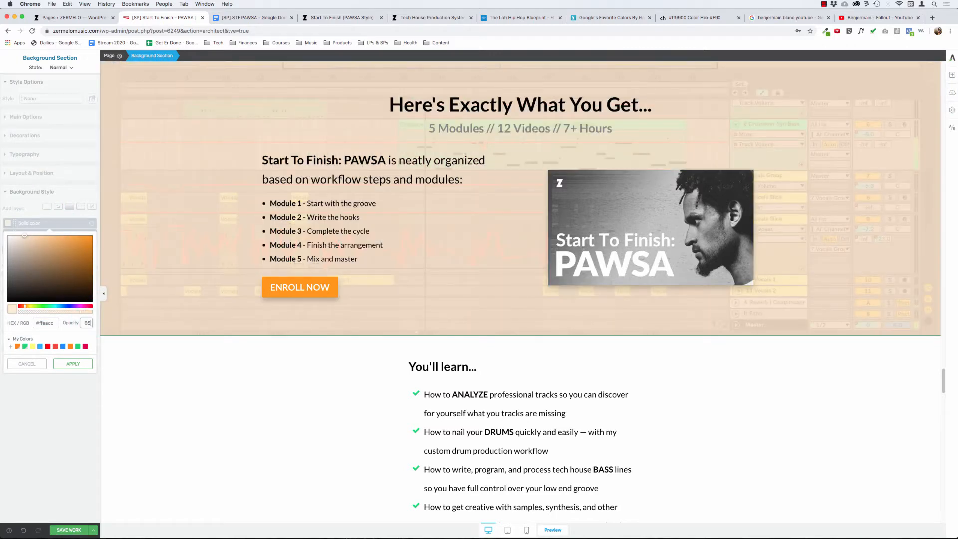
left_click(235, 427)
- Shift the ableton.jpg background of the "Here's Exactly What You Get..." section upward to show a lower part of the image, and apply it
scroll(234, 431, "up", 5)
scroll(235, 430, "down", 2)
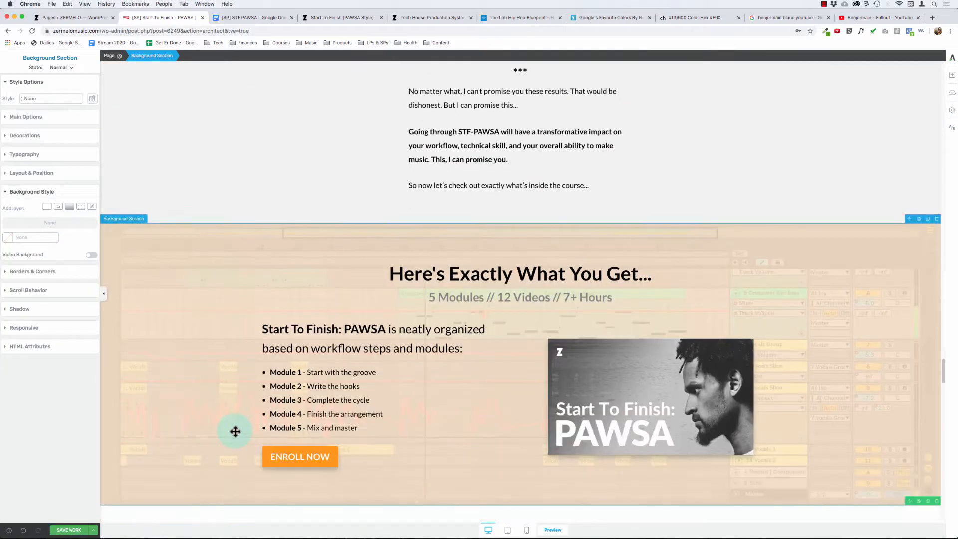
left_click(188, 283)
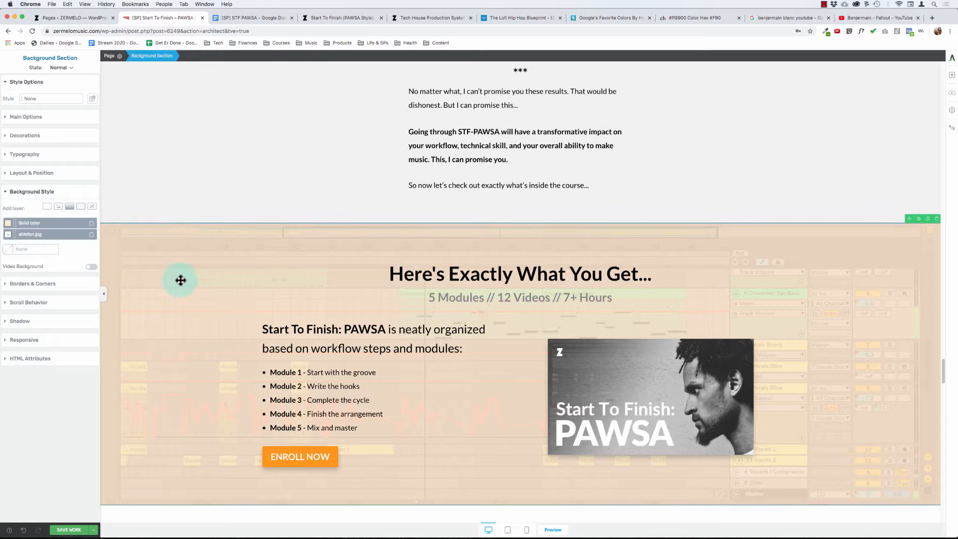
left_click(27, 235)
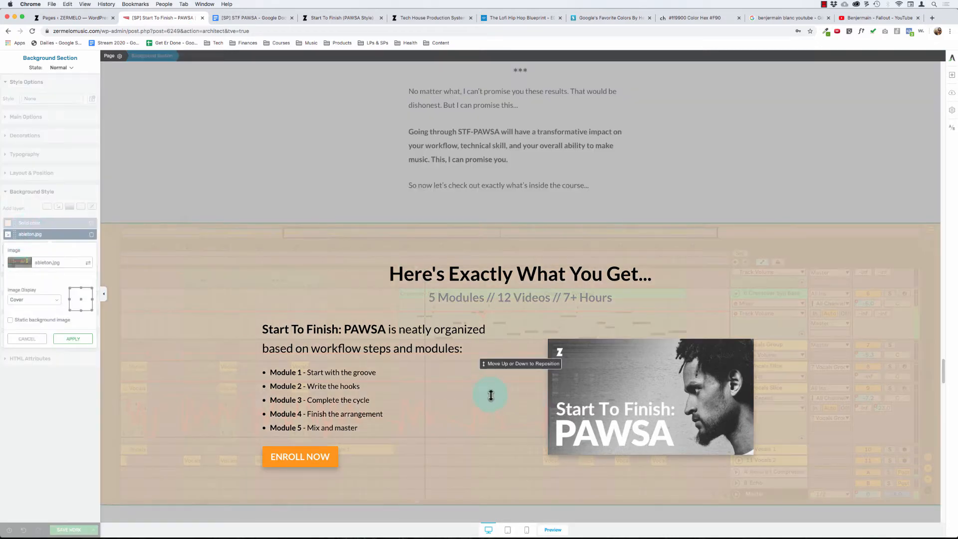
mouse_move(490, 395)
left_mouse_down()
mouse_move(486, 402)
mouse_move(489, 384)
left_mouse_up()
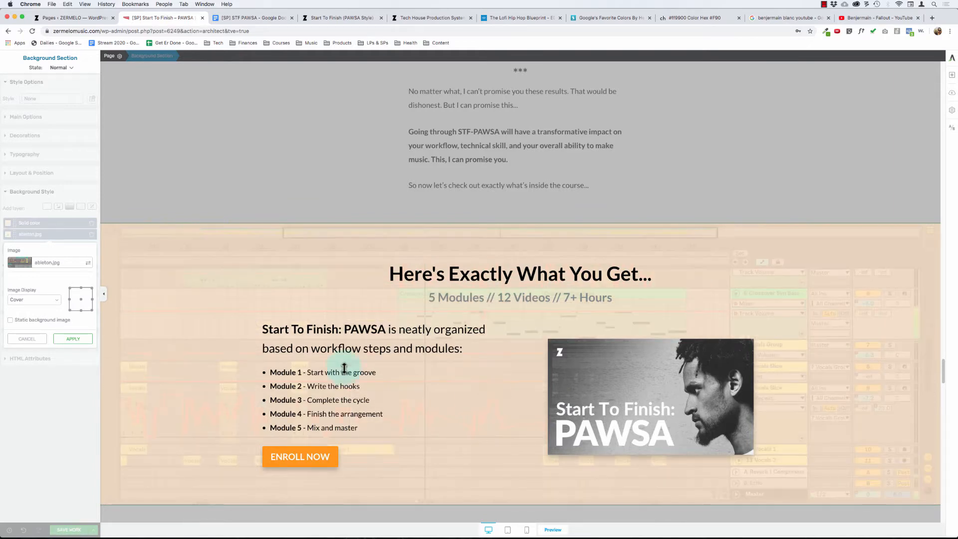
left_click(75, 338)
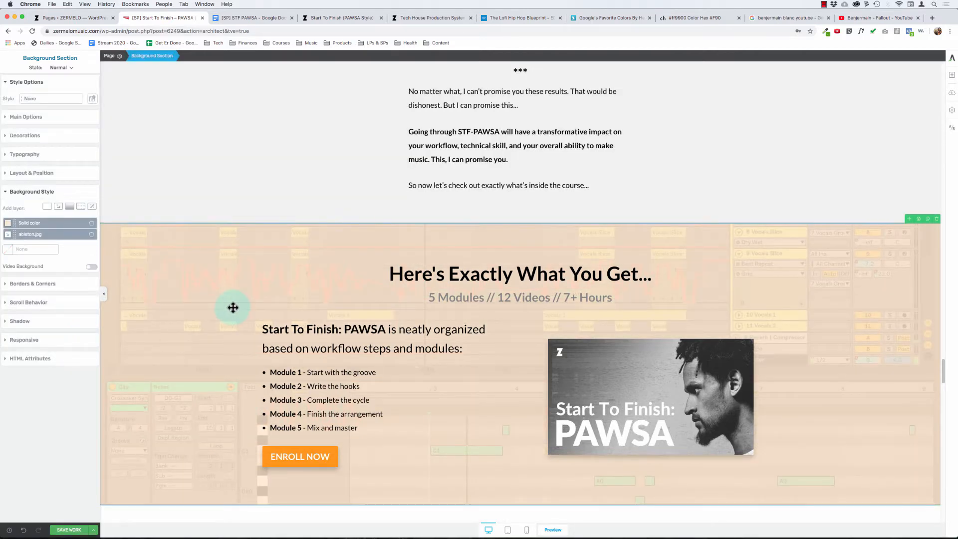
- Set the opacity of the solid color background layer in the "Introducing Start To Finish: PAWSA" section to 85
scroll(359, 365, "down", 5)
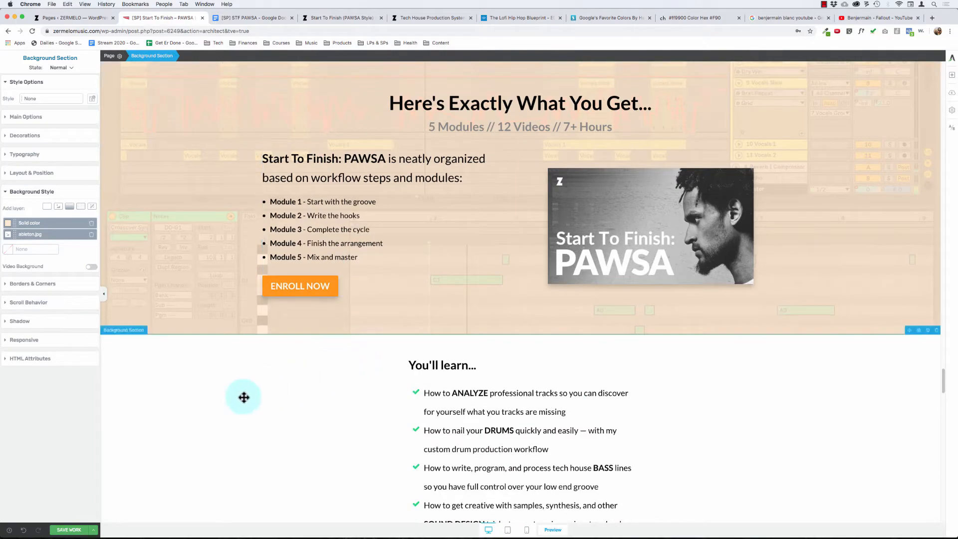
scroll(243, 394, "down", 2)
scroll(243, 395, "up", 3)
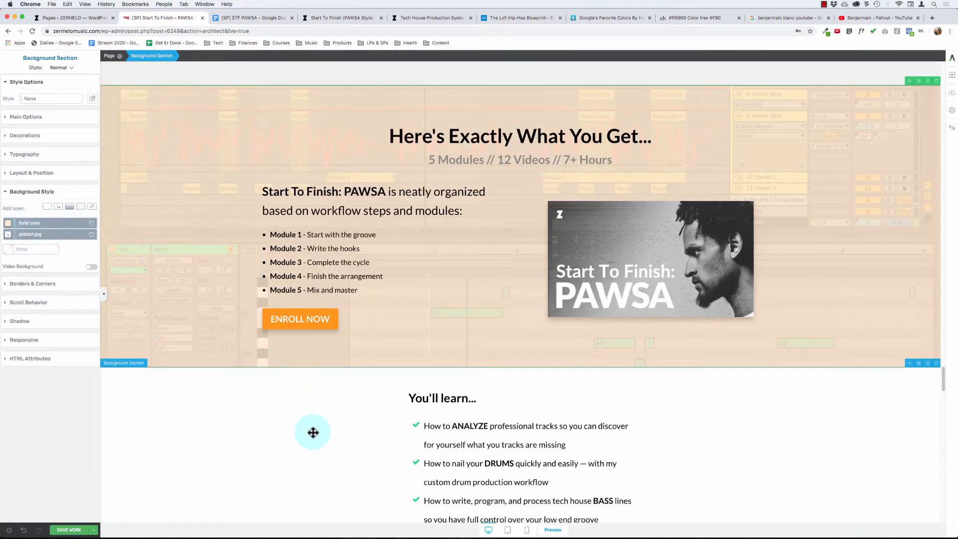
scroll(313, 432, "up", 20)
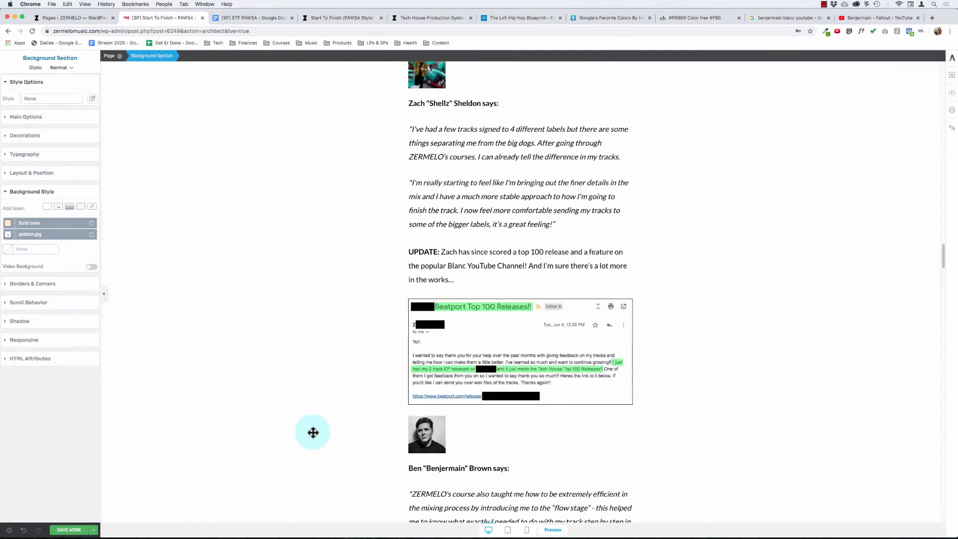
scroll(313, 432, "up", 15)
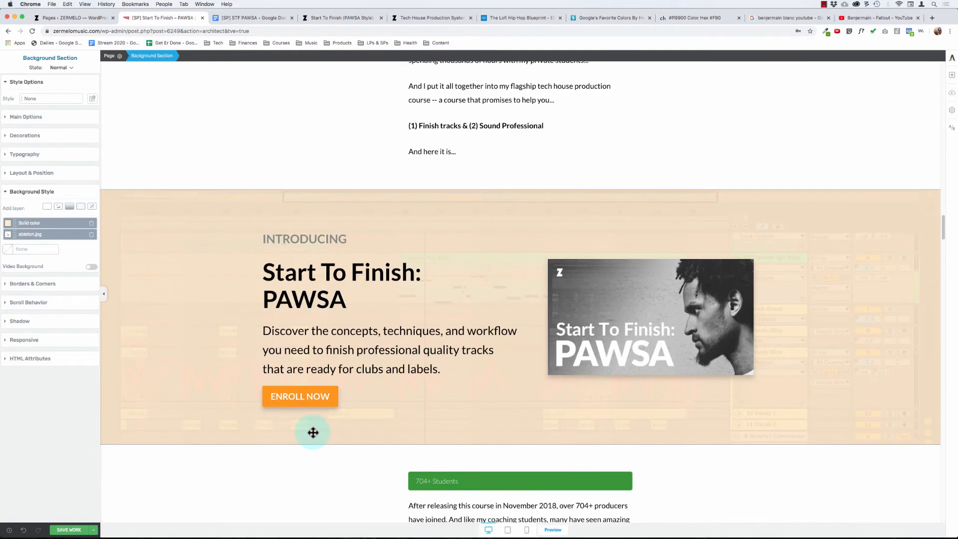
left_click(171, 259)
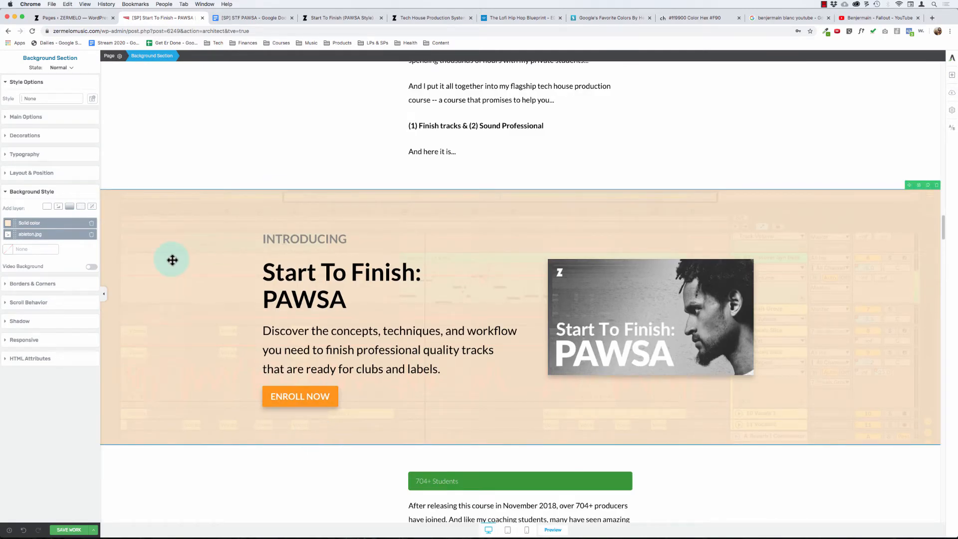
left_click(19, 226)
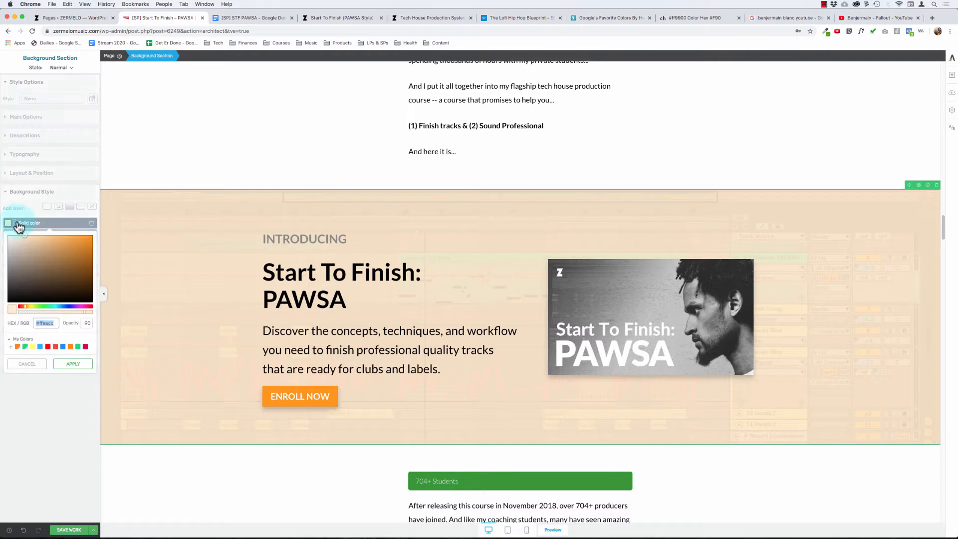
left_click(85, 323)
type("85")
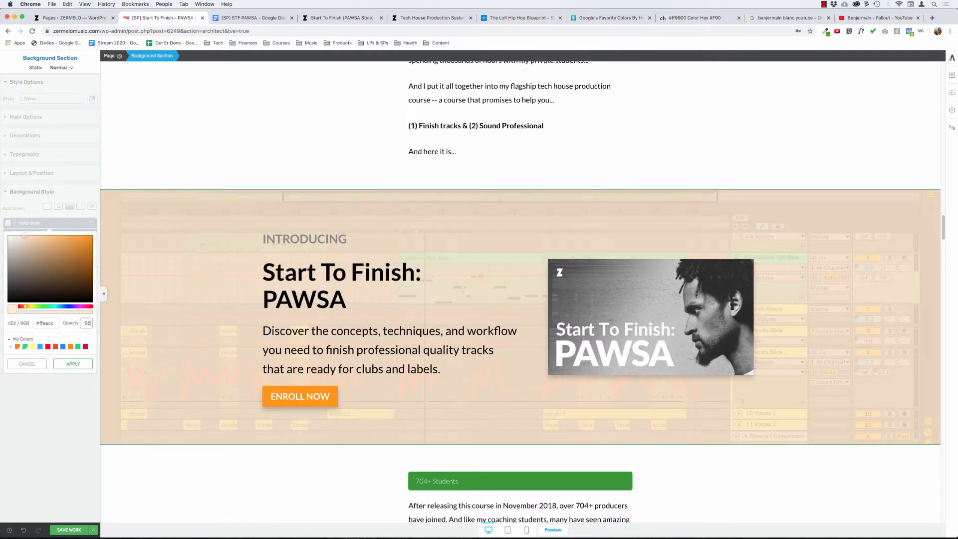
left_click(73, 364)
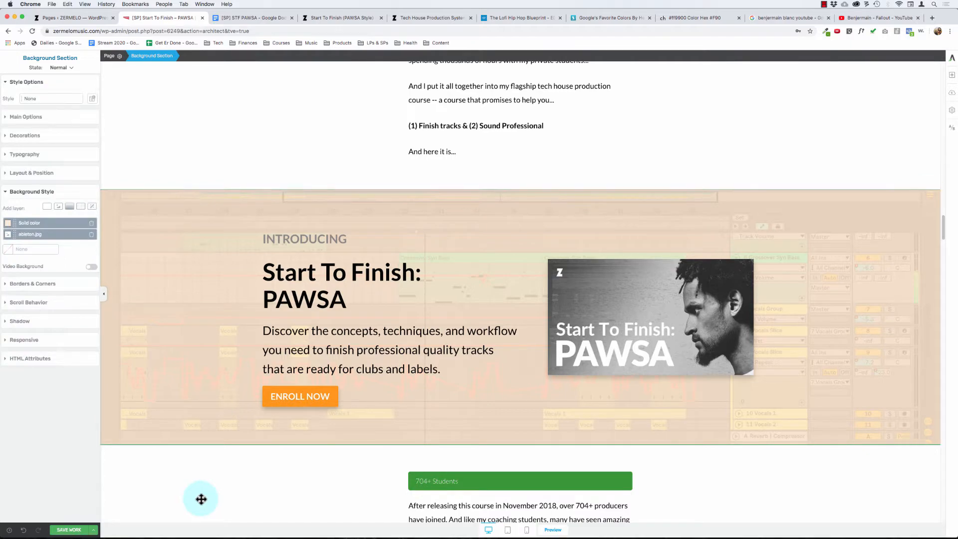
scroll(208, 472, "down", 3)
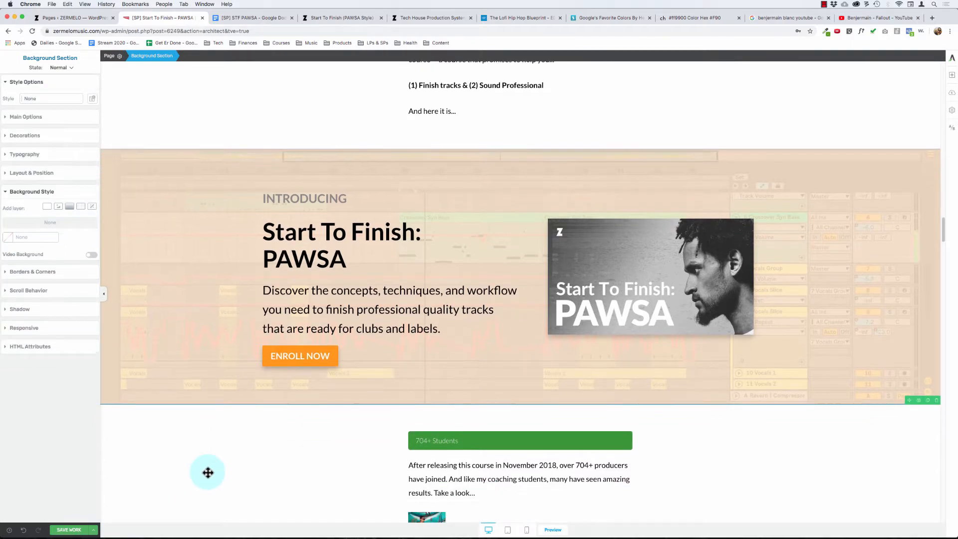
scroll(207, 472, "down", 20)
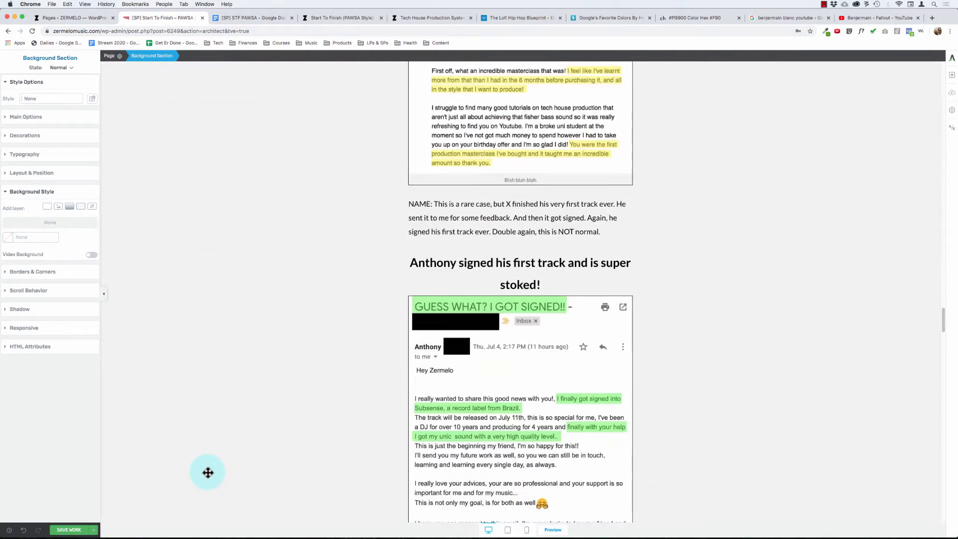
- Compare the image backgrounds and color overlays of the "Introducing" and "Here's Exactly What You Get..." sections
scroll(207, 473, "down", 7)
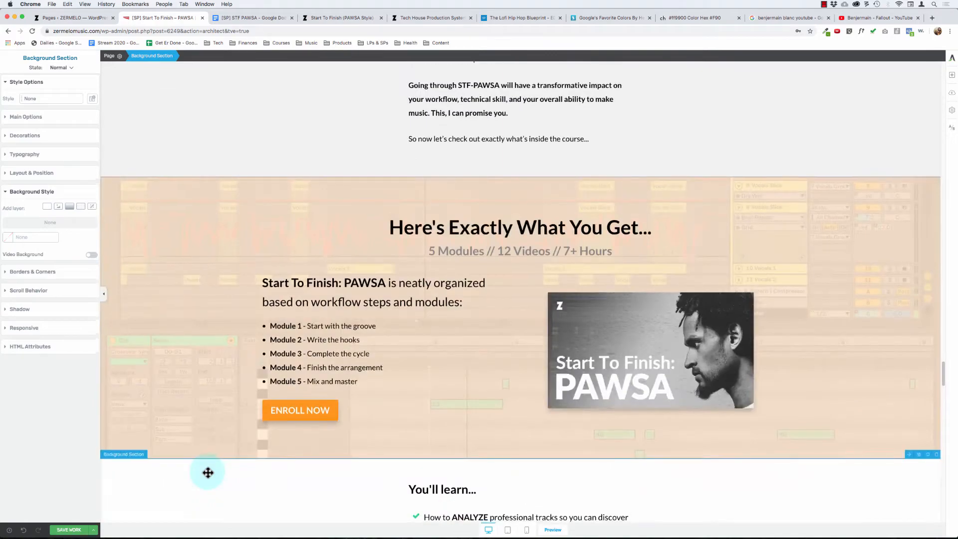
scroll(208, 472, "up", 15)
scroll(207, 473, "up", 15)
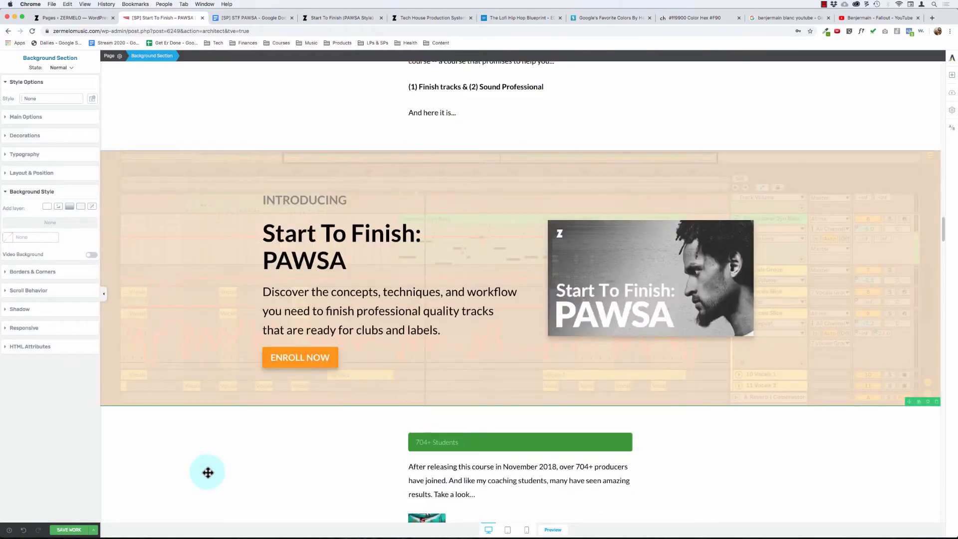
scroll(207, 473, "down", 20)
scroll(208, 472, "up", 6)
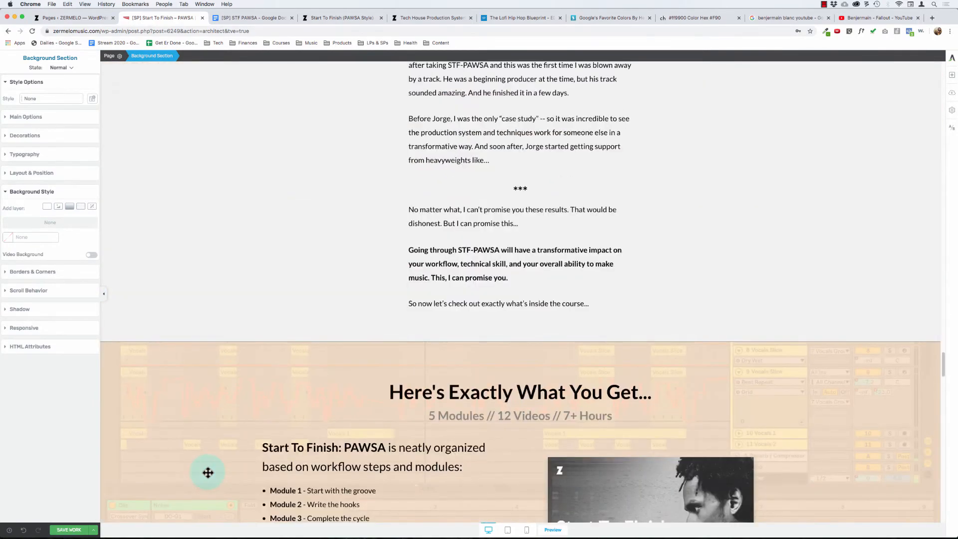
scroll(207, 473, "down", 5)
- Compare the font sizes of the "Here's Exactly What You Get..." and "Start To Finish: PAWSA" headings and review the bonuses heading
left_click(422, 265)
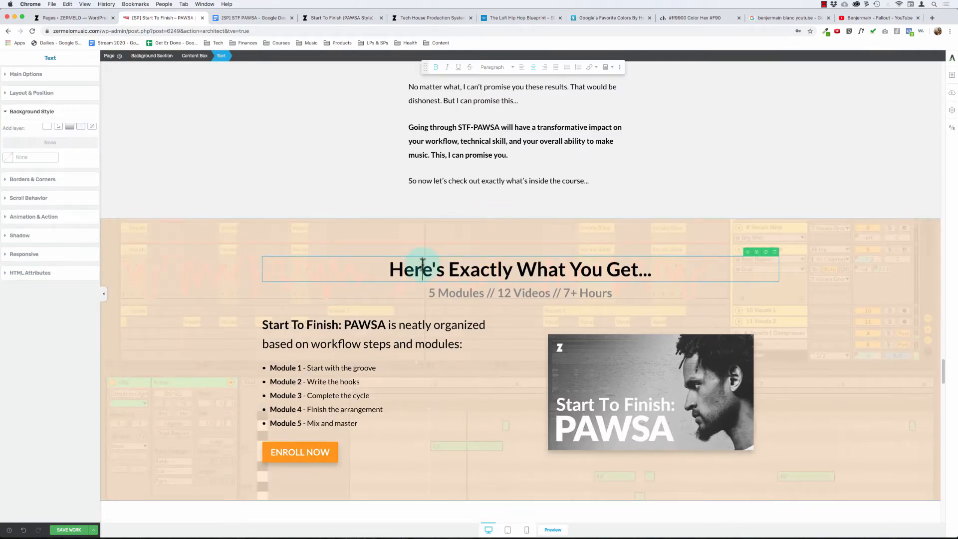
left_click(27, 74)
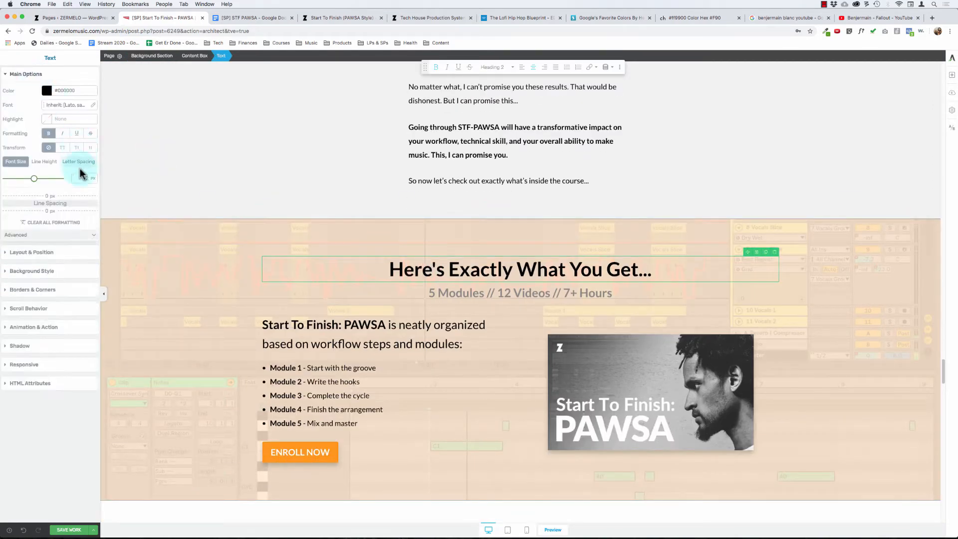
scroll(309, 220, "down", 10)
scroll(309, 221, "up", 15)
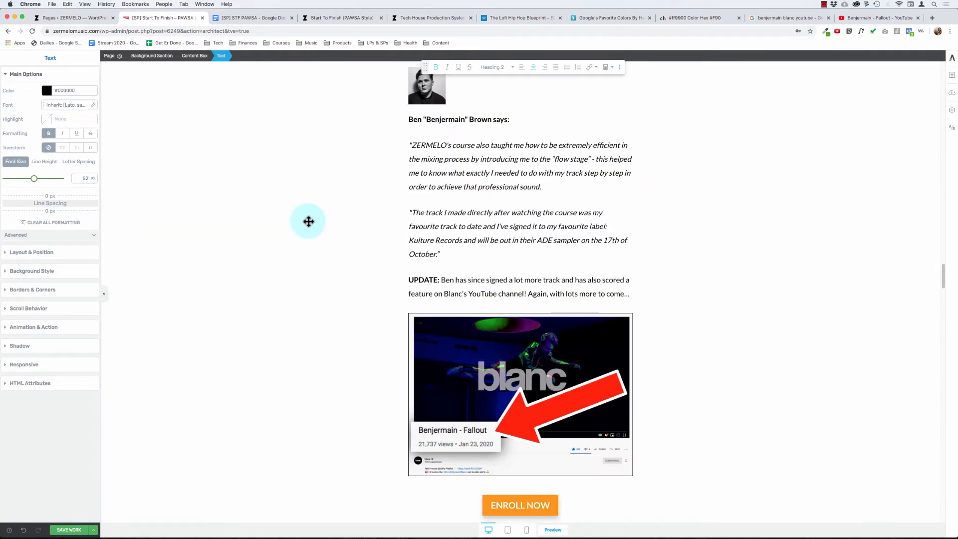
left_click(301, 319)
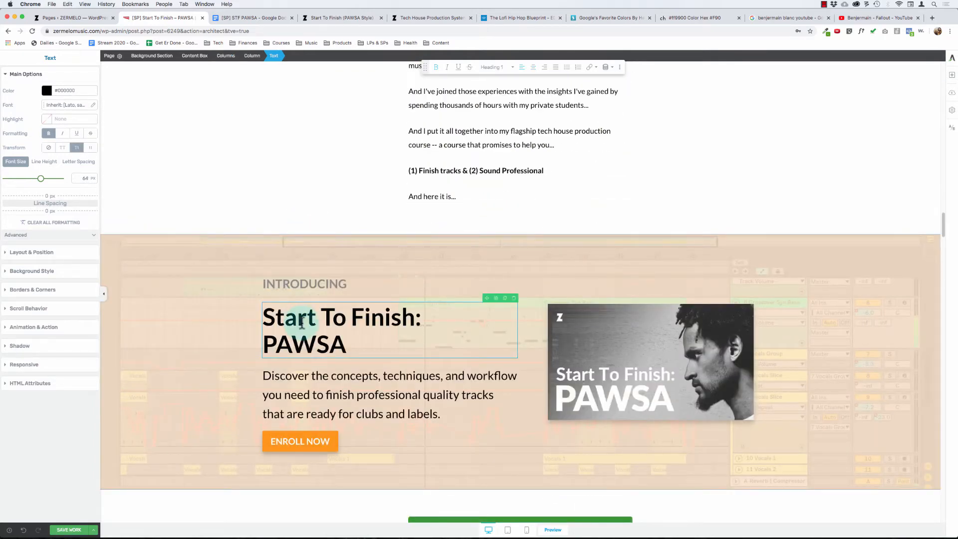
scroll(302, 322, "down", 15)
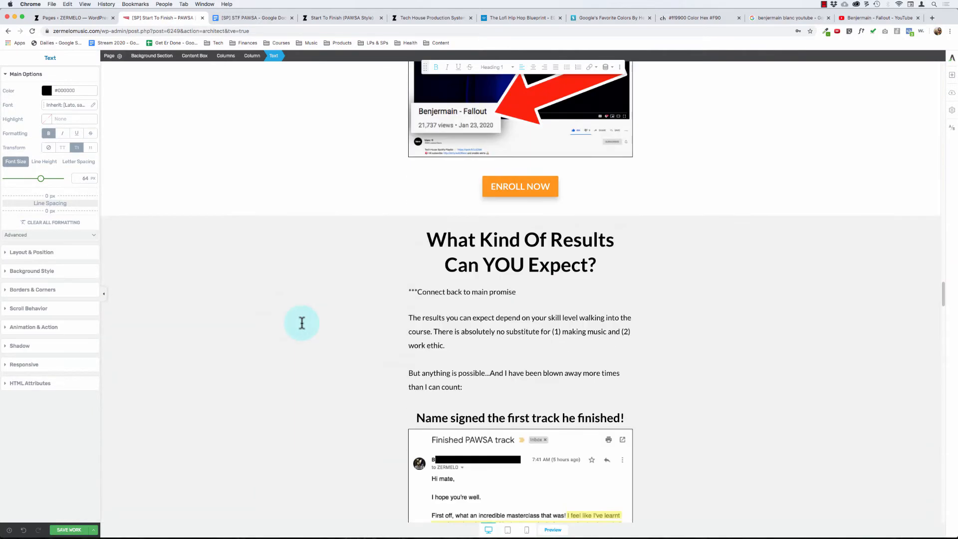
scroll(302, 323, "down", 15)
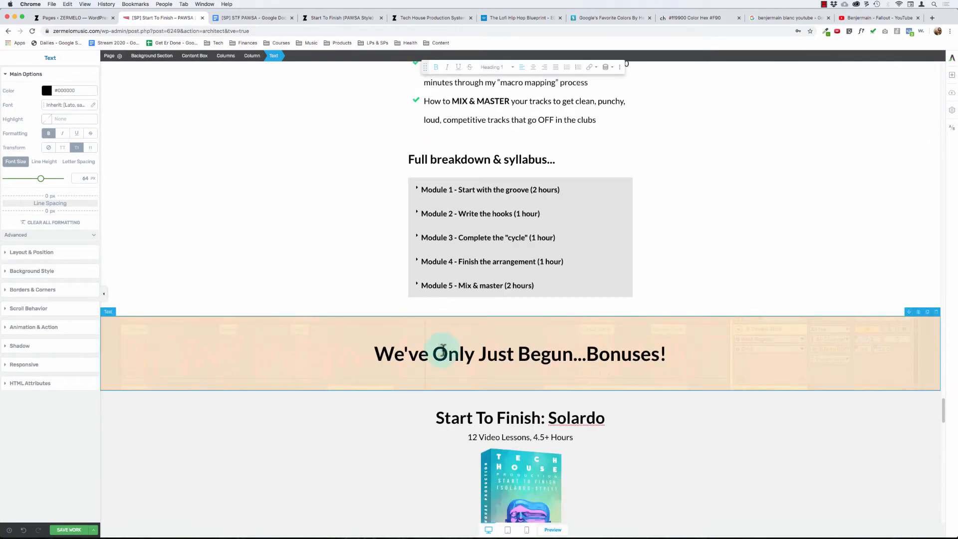
scroll(328, 357, "down", 1)
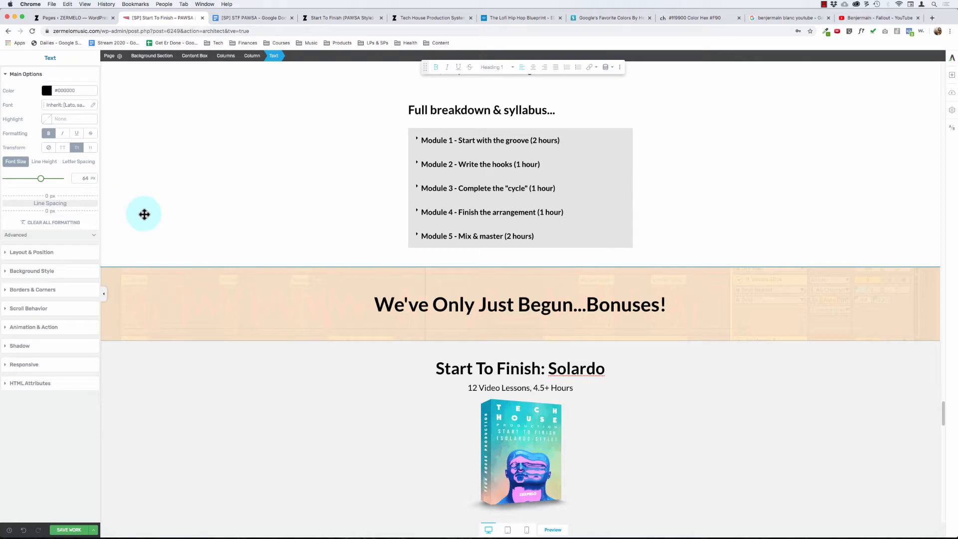
- Search the page elements for "icon"
left_click(952, 75)
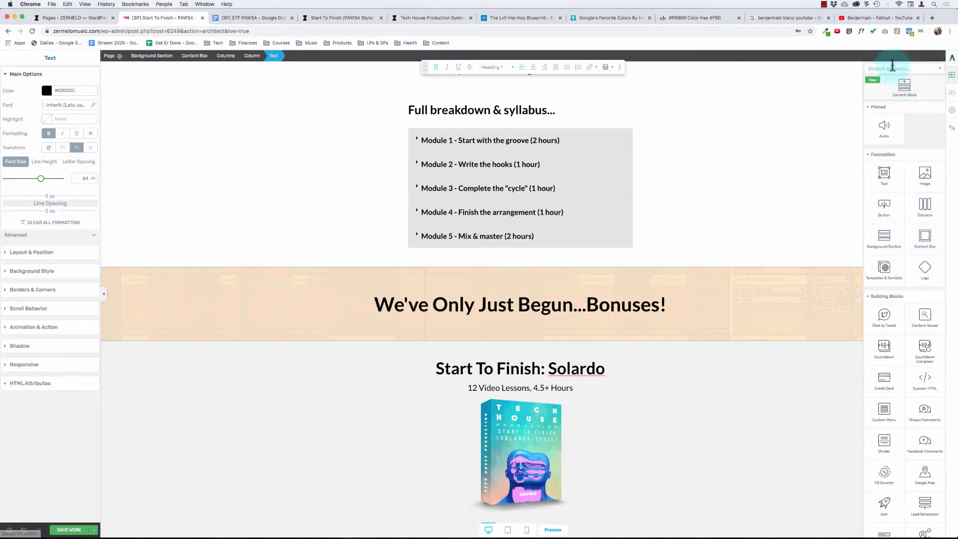
type("icon")
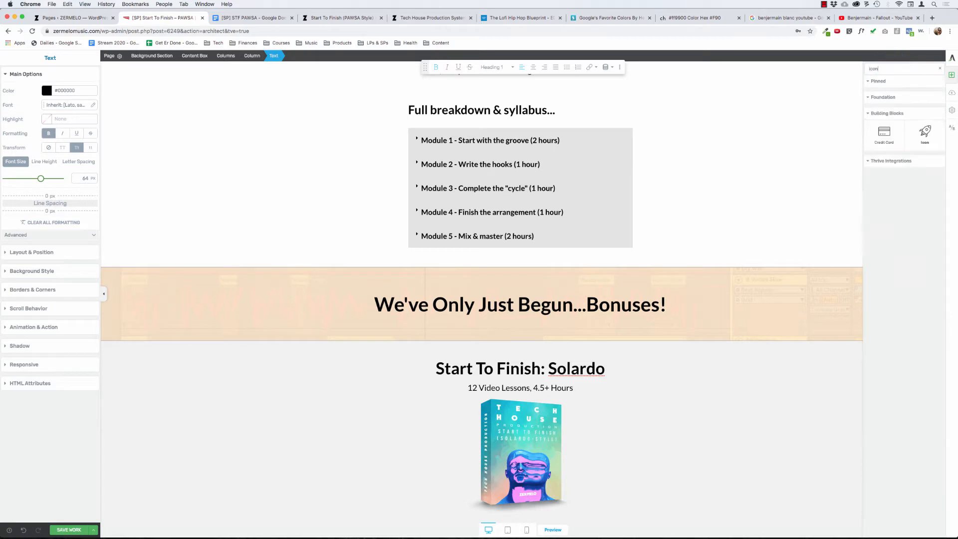
left_click_drag(883, 131, 308, 301)
- Try a Pointer decoration on the bottom edge of the bonuses heading's background section, with 19% width and 56% height
left_click(308, 301)
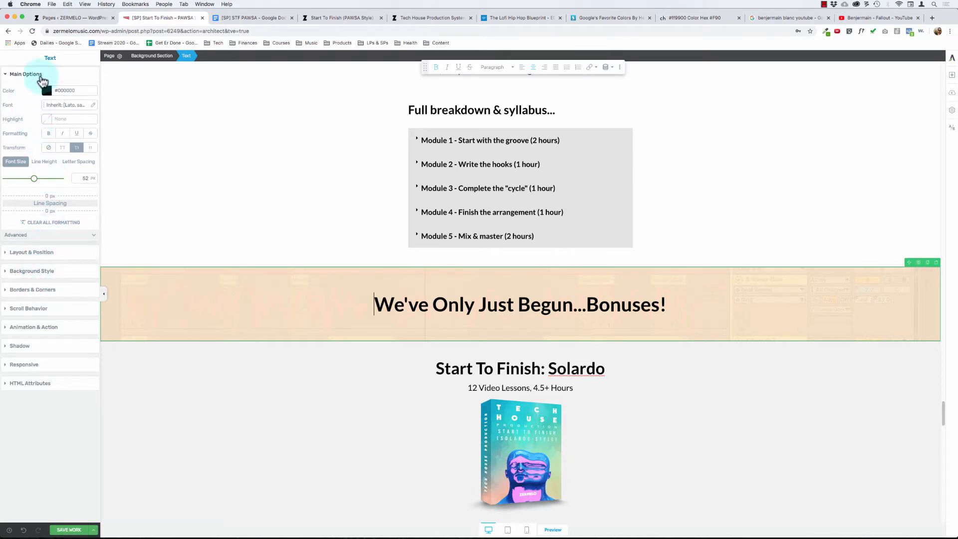
left_click(40, 76)
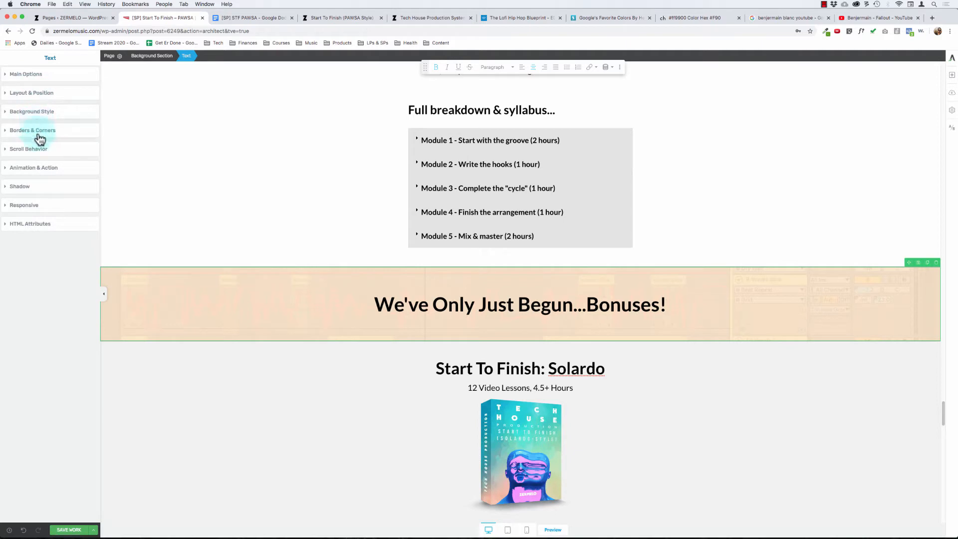
left_click(152, 56)
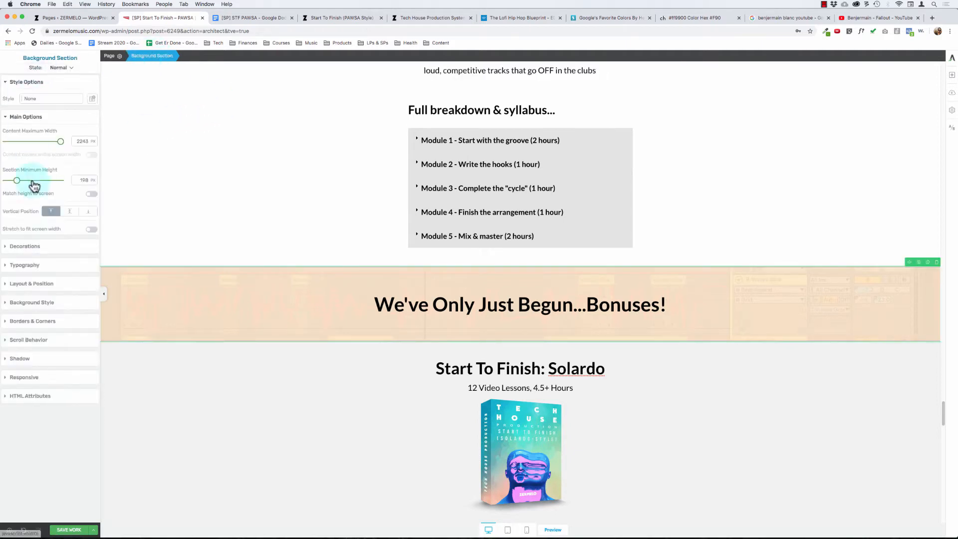
left_click(31, 116)
left_click(33, 135)
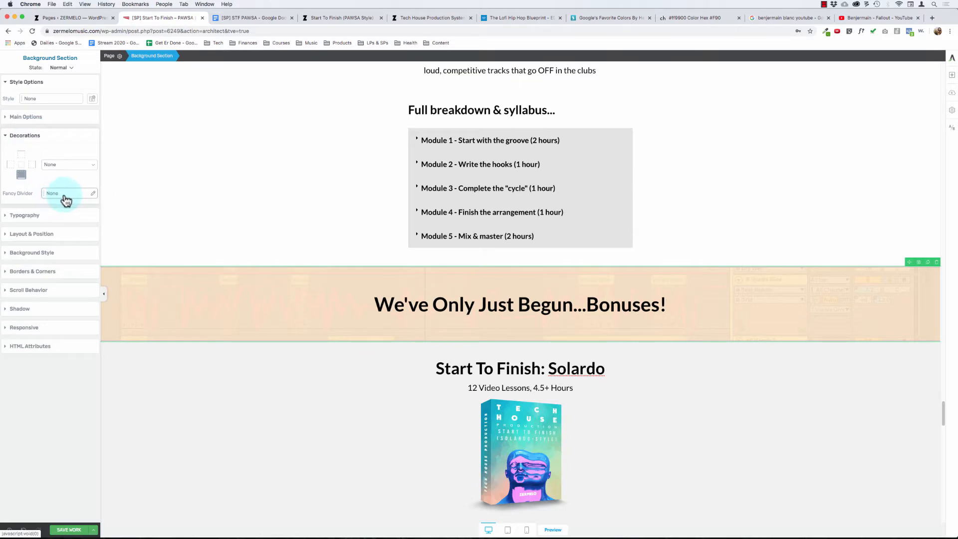
left_click(61, 165)
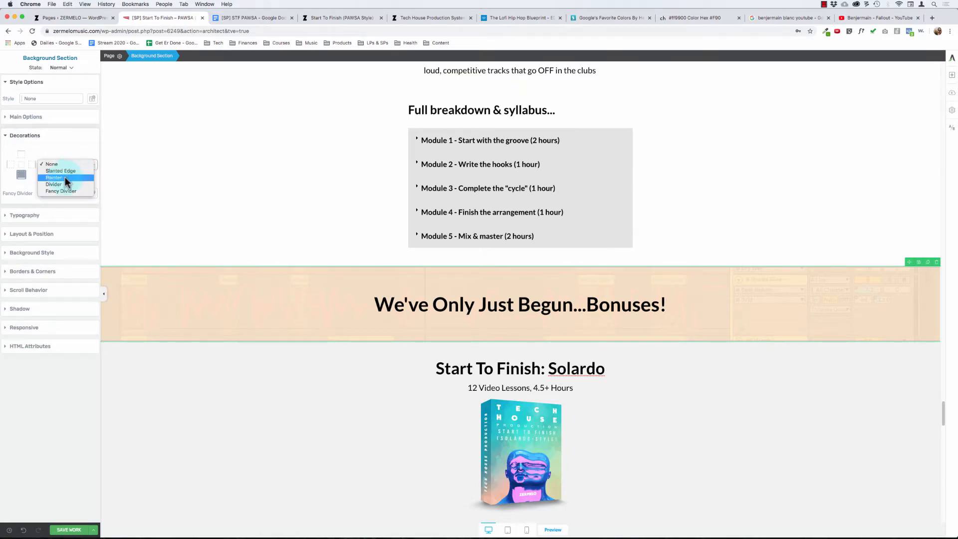
left_click(65, 178)
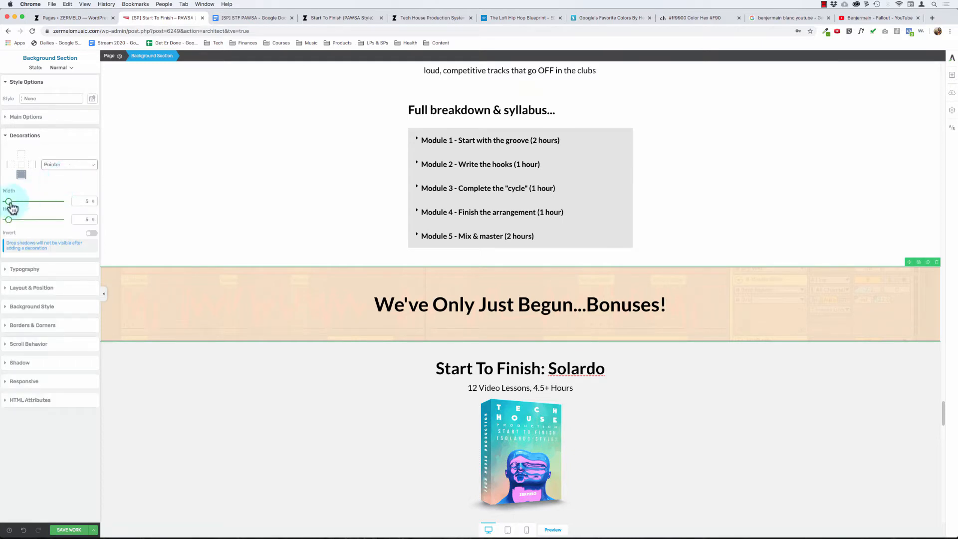
left_click_drag(9, 203, 53, 249)
left_click(232, 292)
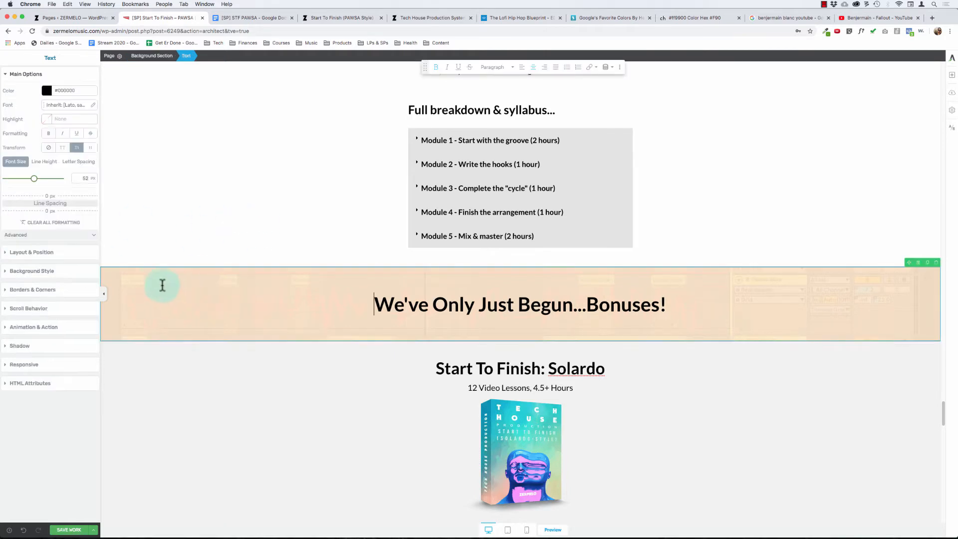
- Browse the fancy divider designs for the bonuses heading's background section and leave without choosing one
left_click(153, 56)
left_click(74, 195)
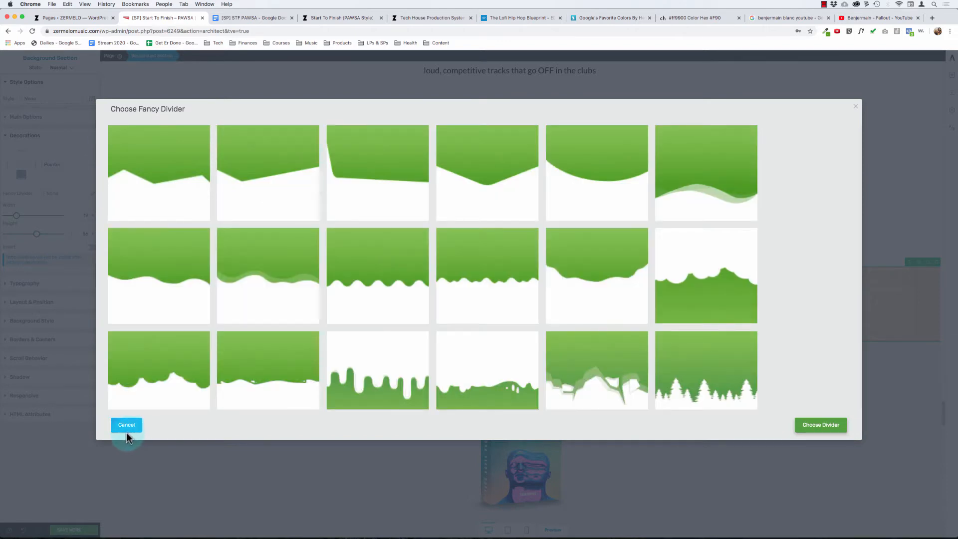
scroll(227, 343, "down", 5)
scroll(226, 338, "down", 3)
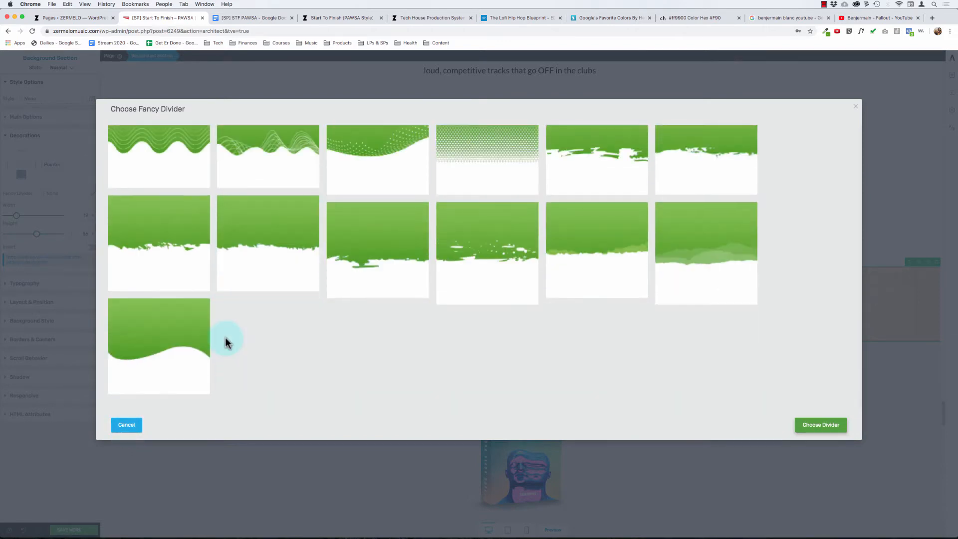
scroll(224, 341, "up", 10)
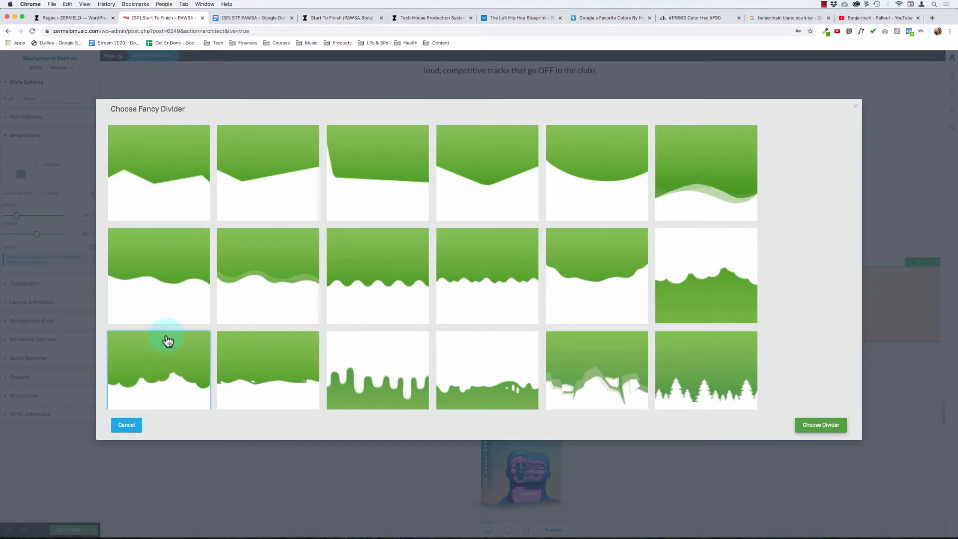
left_click(126, 425)
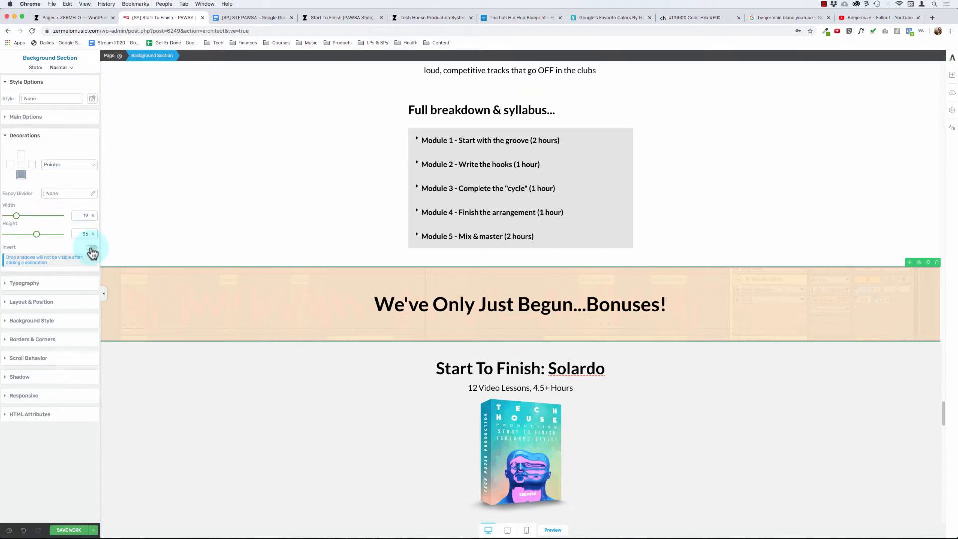
- Try 63% width and 29% height for the bonuses section's pointer, and replace it with the Asymmetrical fancy divider
mouse_move(15, 220)
left_mouse_down()
mouse_move(47, 219)
mouse_move(4, 219)
mouse_move(121, 241)
mouse_move(3, 248)
mouse_move(60, 243)
mouse_move(5, 233)
mouse_move(21, 234)
left_mouse_up()
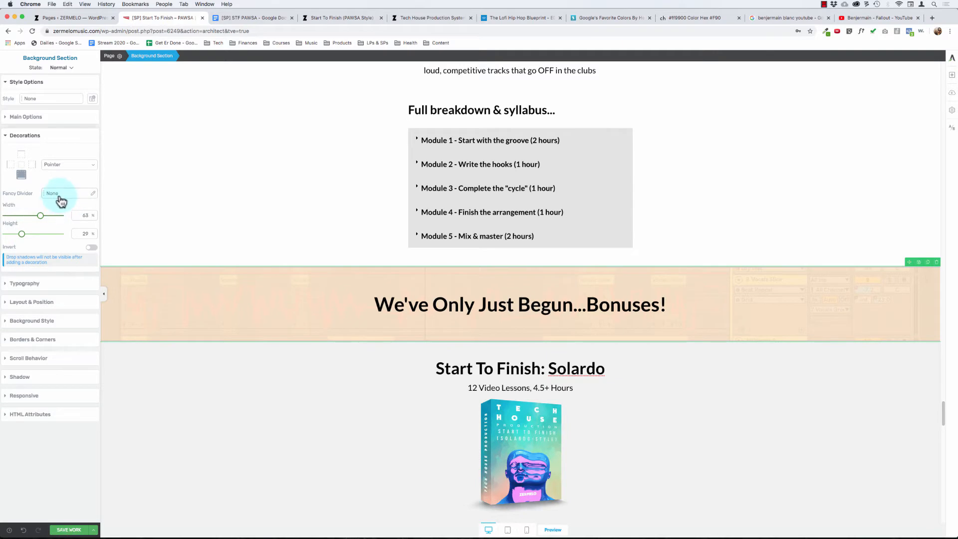
left_click(60, 198)
left_click(145, 180)
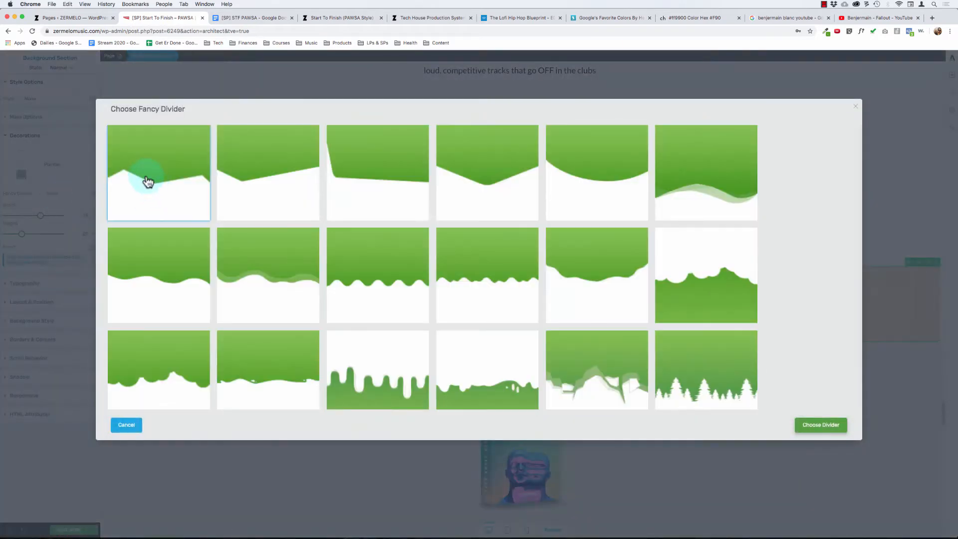
left_click(735, 379)
left_click(821, 426)
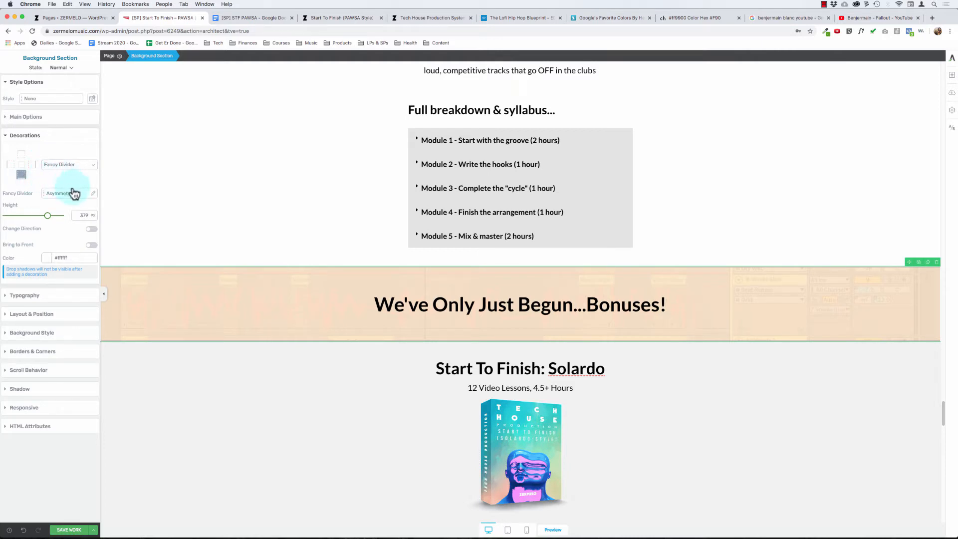
- Set the decoration on the bottom edge of the bonuses section to None
left_click(90, 195)
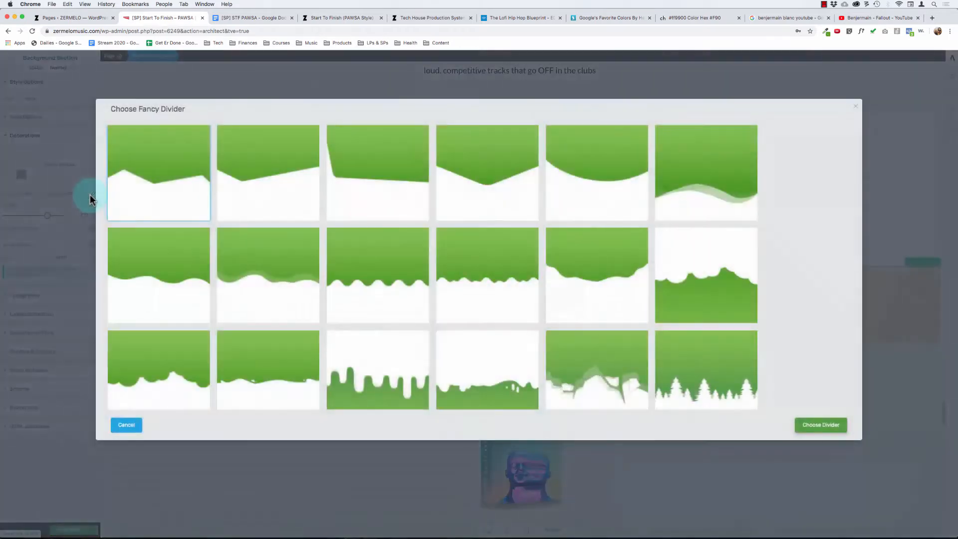
left_click(127, 425)
left_click(55, 163)
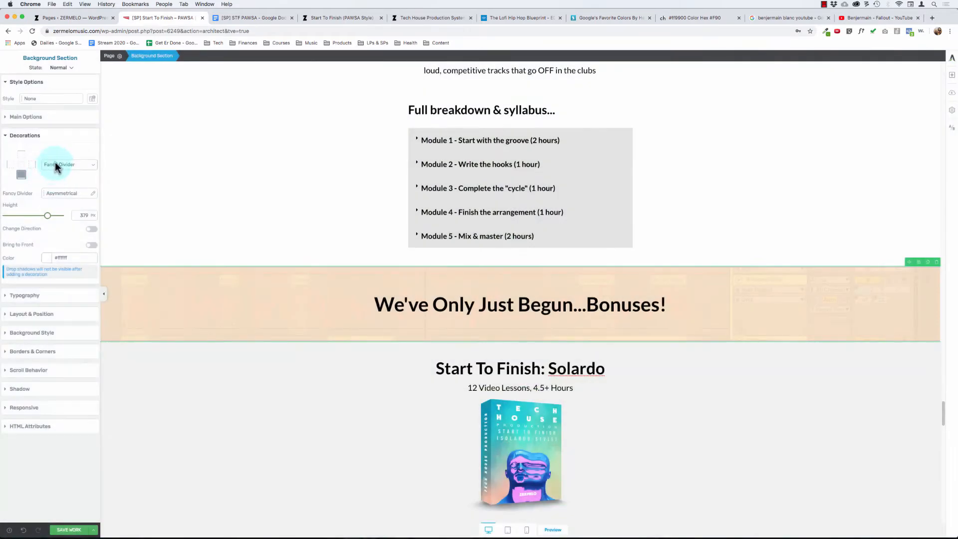
left_click(61, 136)
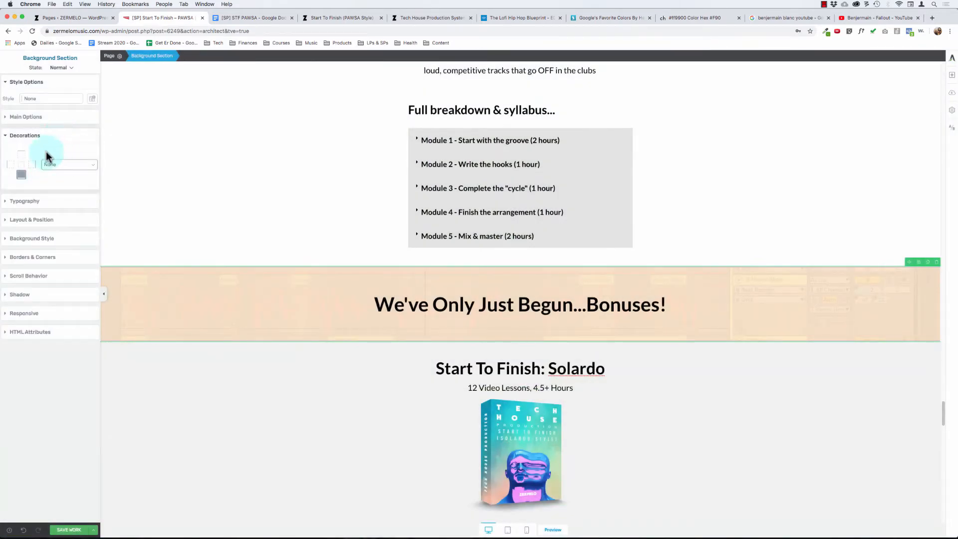
- Try a Slanted Edge decoration with 0% tilt on the bonuses section's top edge, and reset that edge to None
left_click(21, 154)
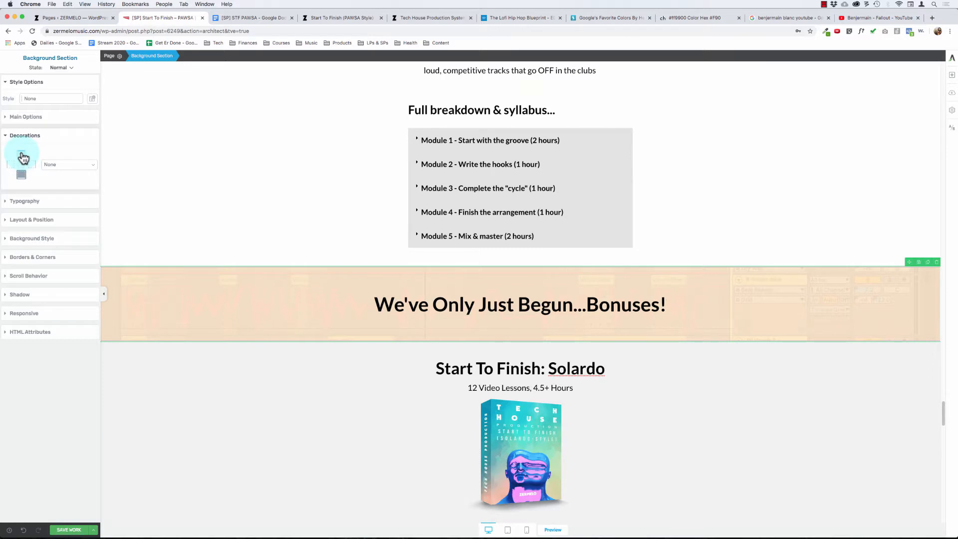
left_click(59, 165)
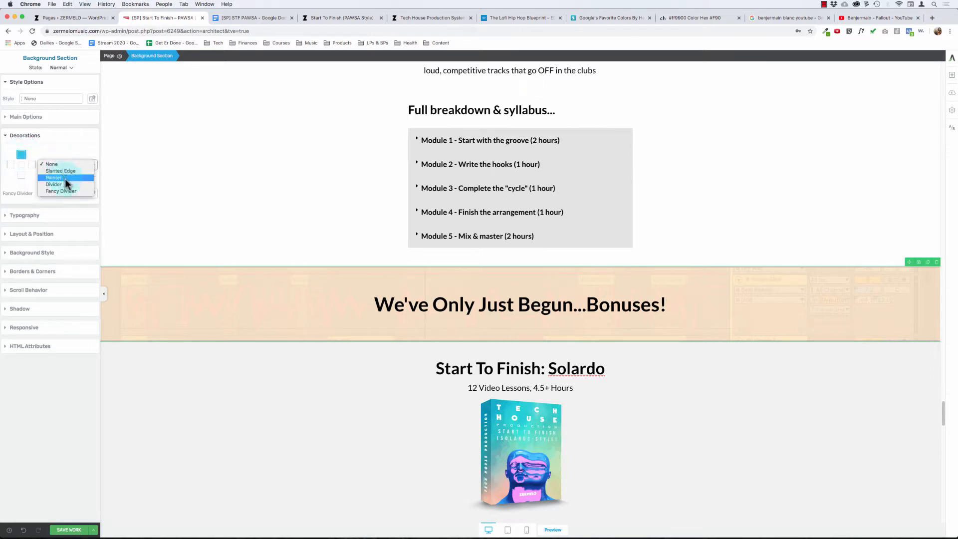
left_click(67, 171)
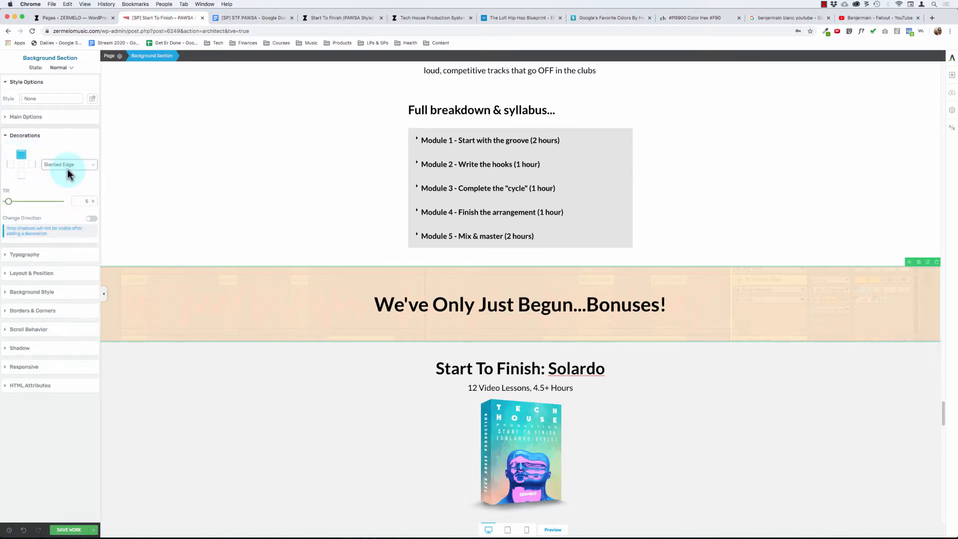
left_click_drag(9, 202, 3, 229)
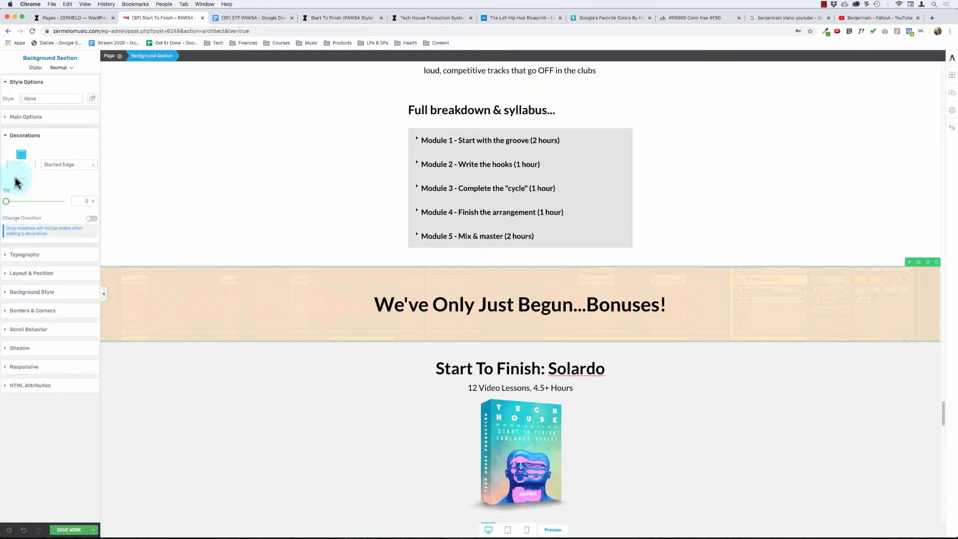
left_click(69, 164)
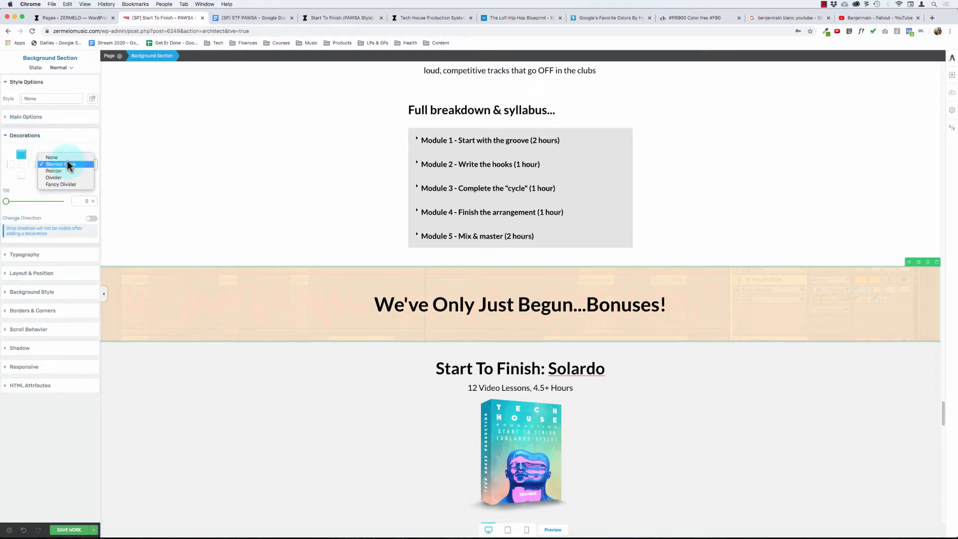
left_click(50, 157)
left_click(21, 176)
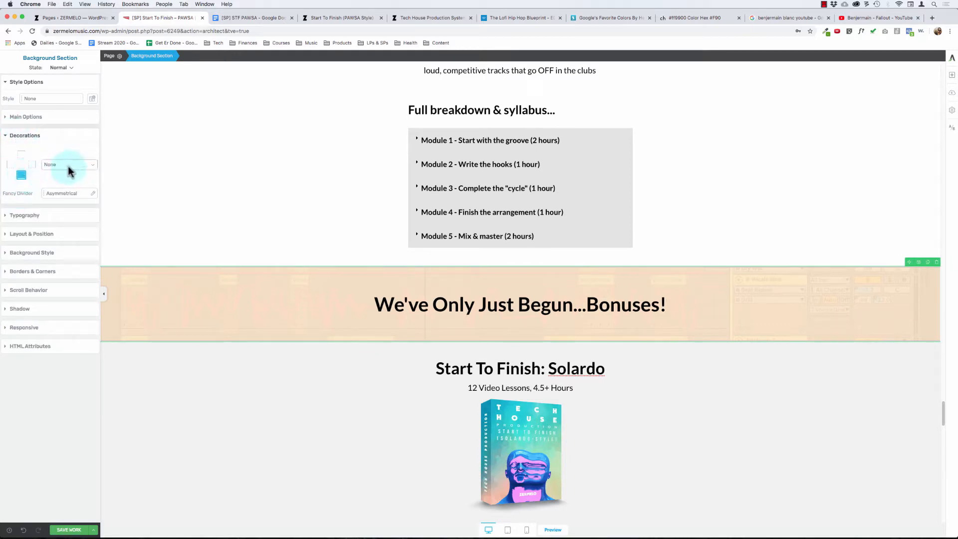
- Try a Slanted Edge decoration with 43% tilt on the bottom edge of the bonuses section
left_click(69, 193)
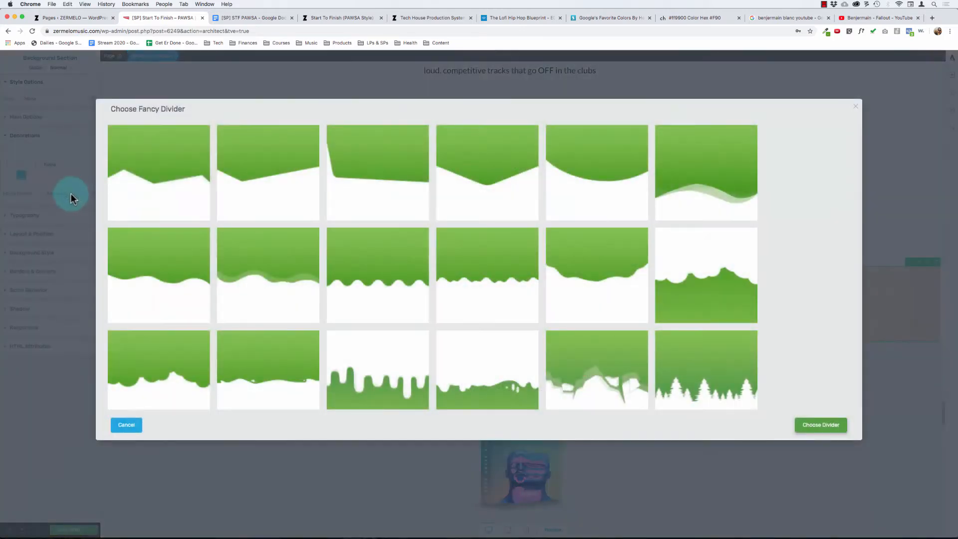
left_click(126, 424)
left_click(60, 165)
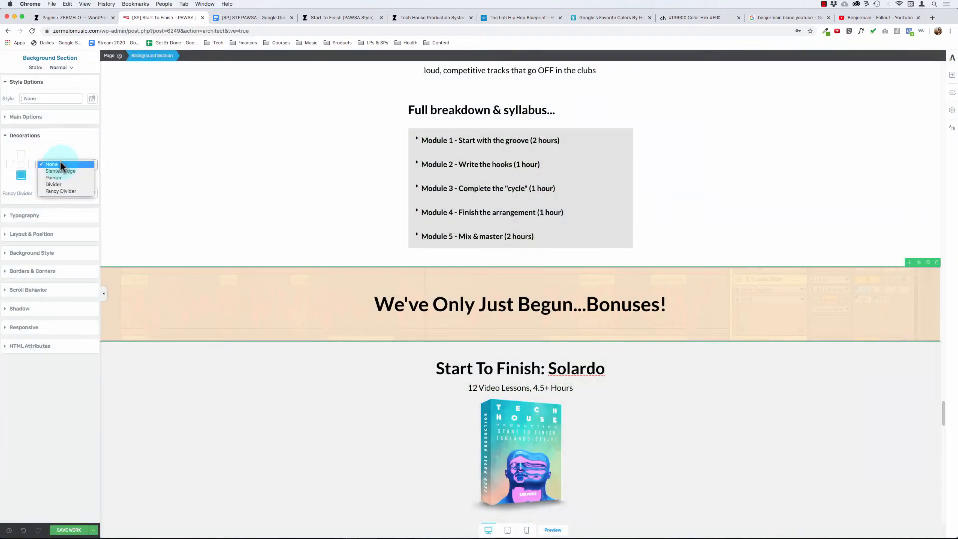
left_click(61, 170)
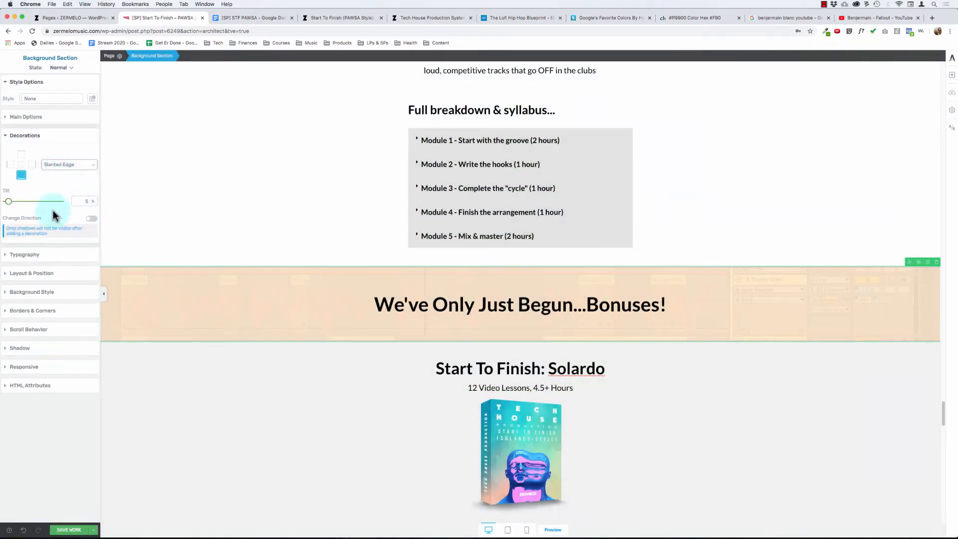
left_click(9, 202)
left_click_drag(9, 202, 33, 202)
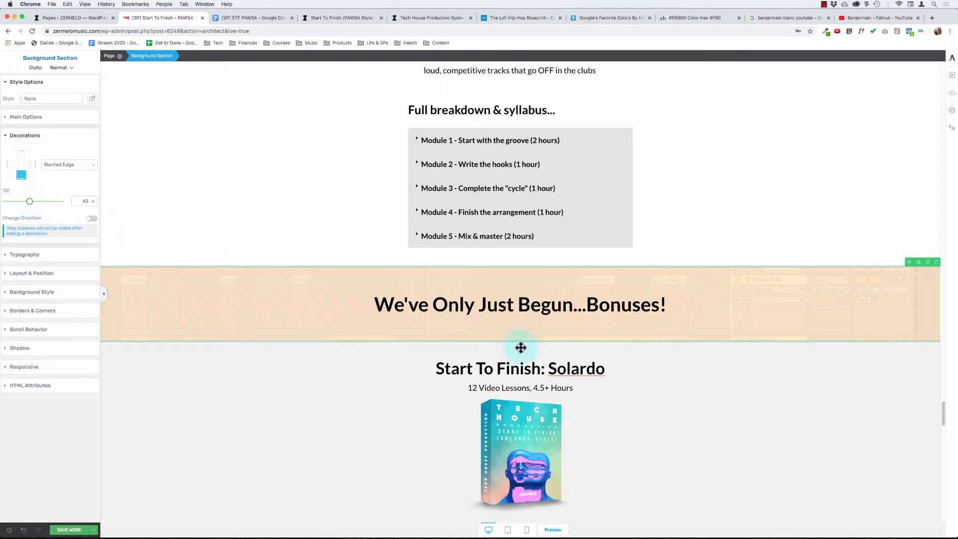
- Remove the solid color and ableton.jpg background layers from the bonuses heading text
left_click(394, 304)
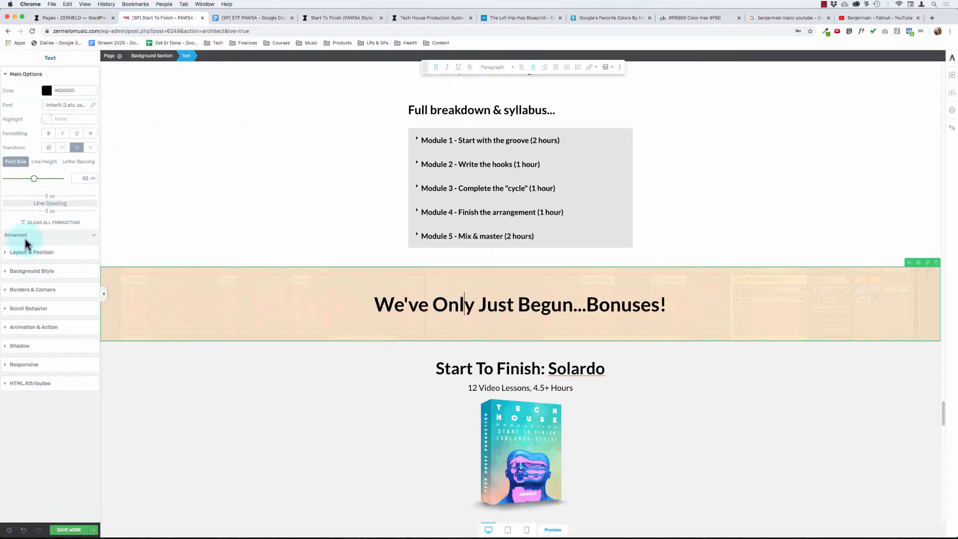
left_click(31, 272)
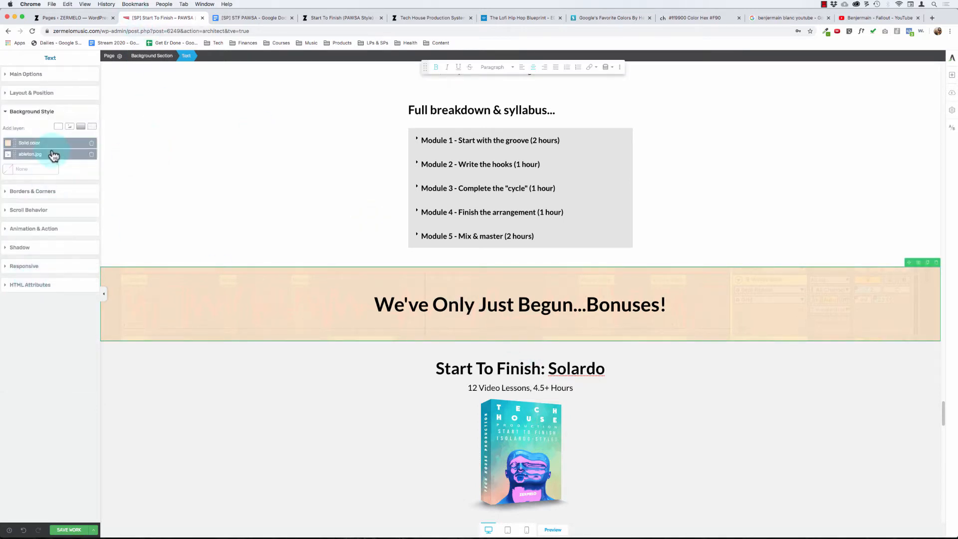
left_click(91, 143)
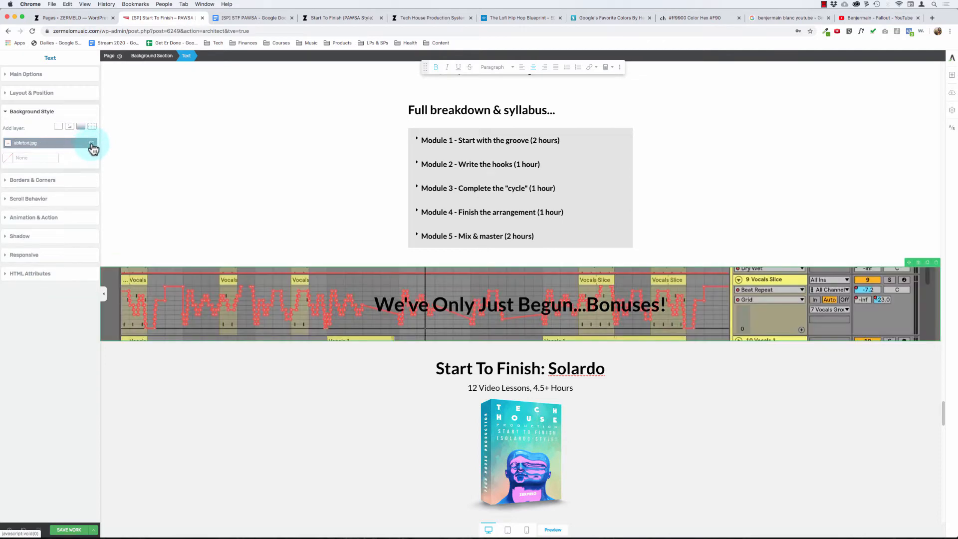
left_click(91, 143)
left_click(384, 304)
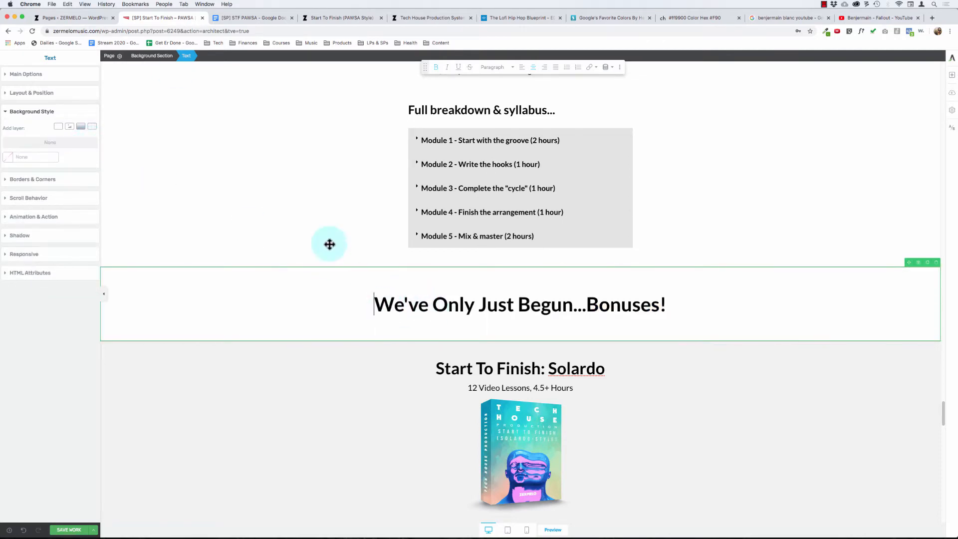
- Add ableton.jpg from the media library as the bonuses section's background image and reposition it vertically to show the red automation lines
left_click(169, 65)
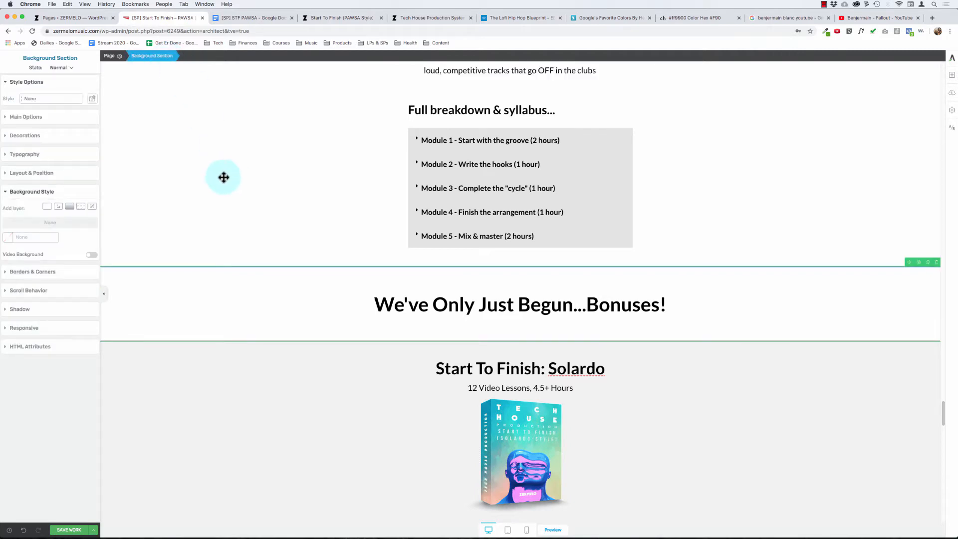
left_click(10, 243)
left_click(40, 198)
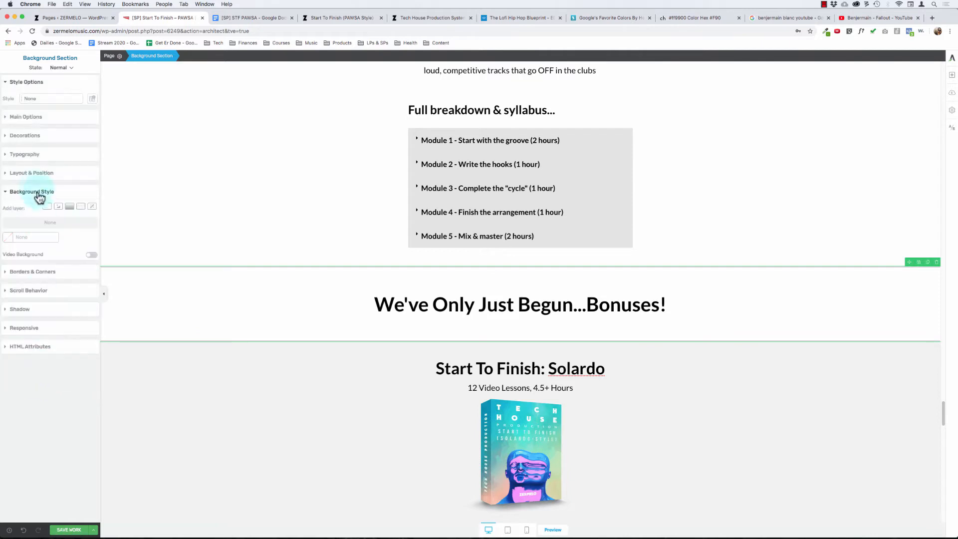
left_click(59, 206)
left_click(46, 241)
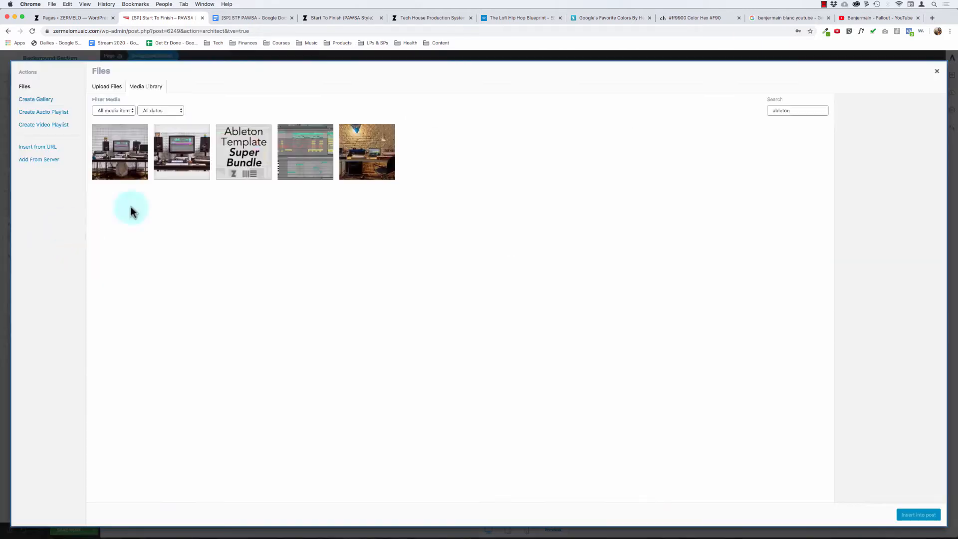
left_click(299, 145)
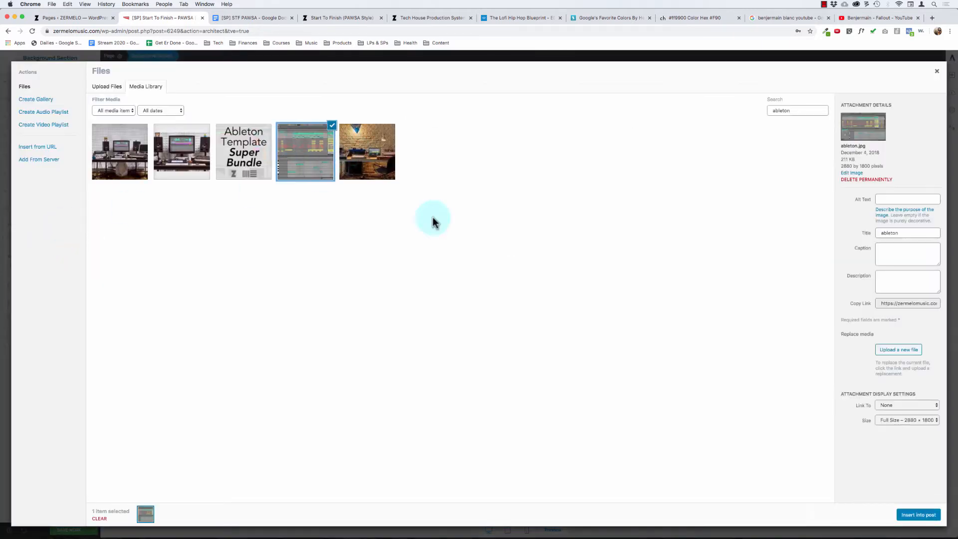
left_click(922, 515)
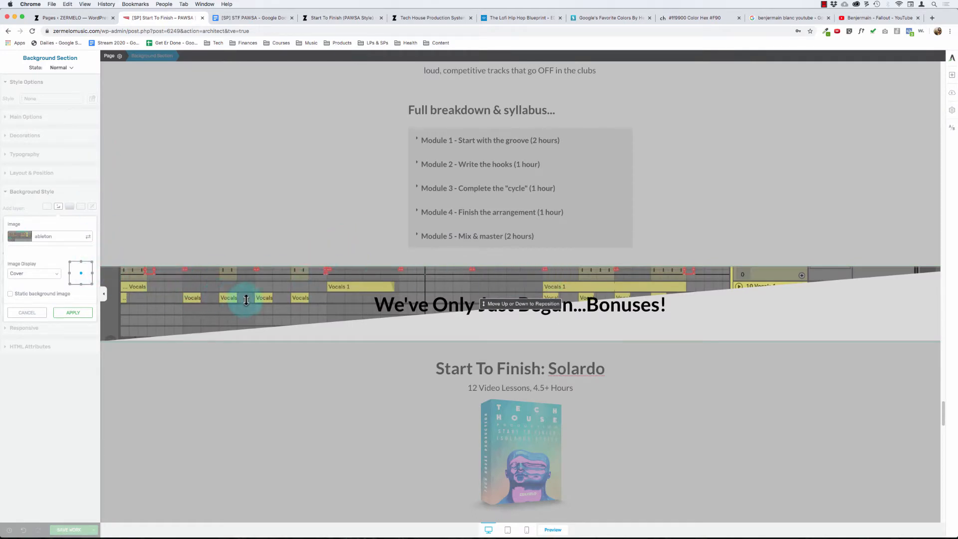
mouse_move(245, 300)
left_mouse_down()
mouse_move(251, 315)
mouse_move(245, 304)
left_mouse_up()
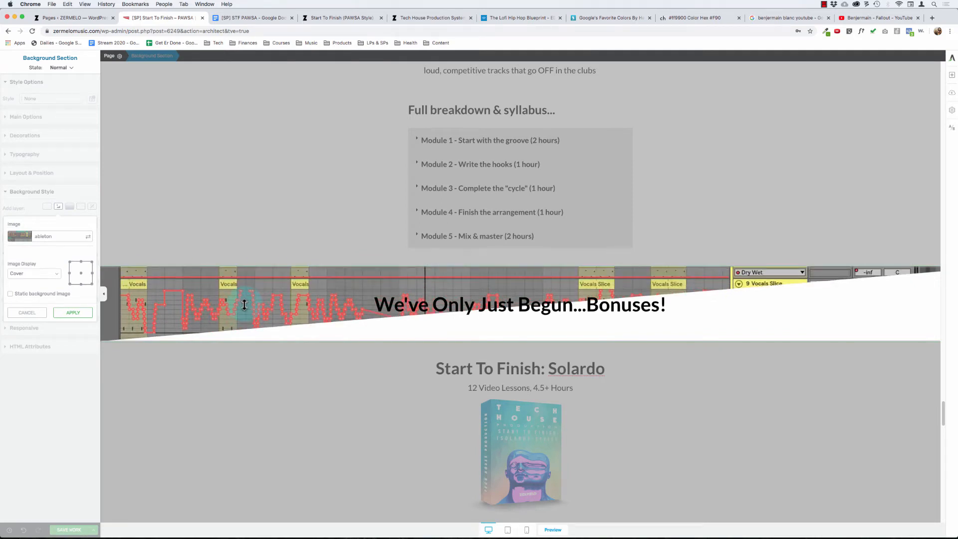
left_click(75, 313)
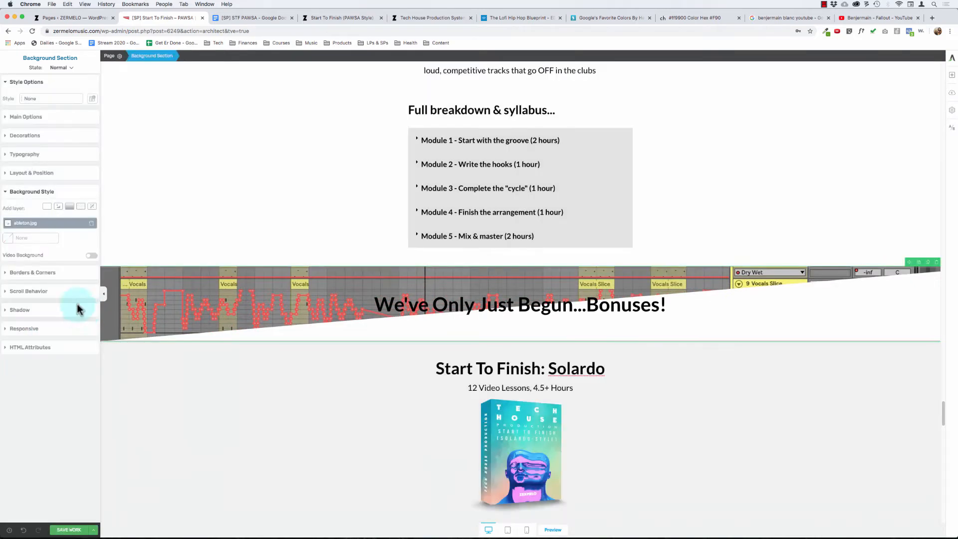
- Add a solid color layer of #ffeacc at 85% opacity over the bonuses section's background image
left_click(46, 206)
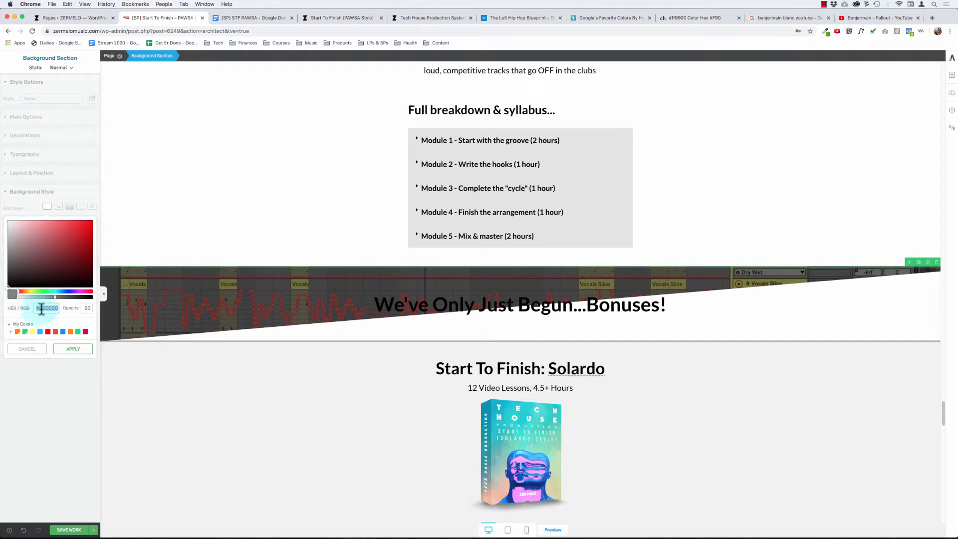
type("#ffeacc")
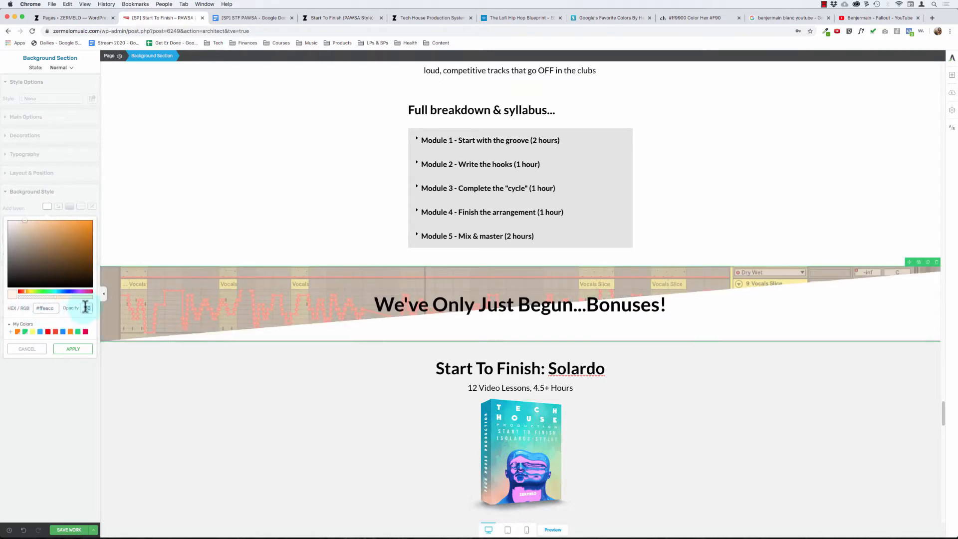
left_click_drag(85, 307, 97, 309)
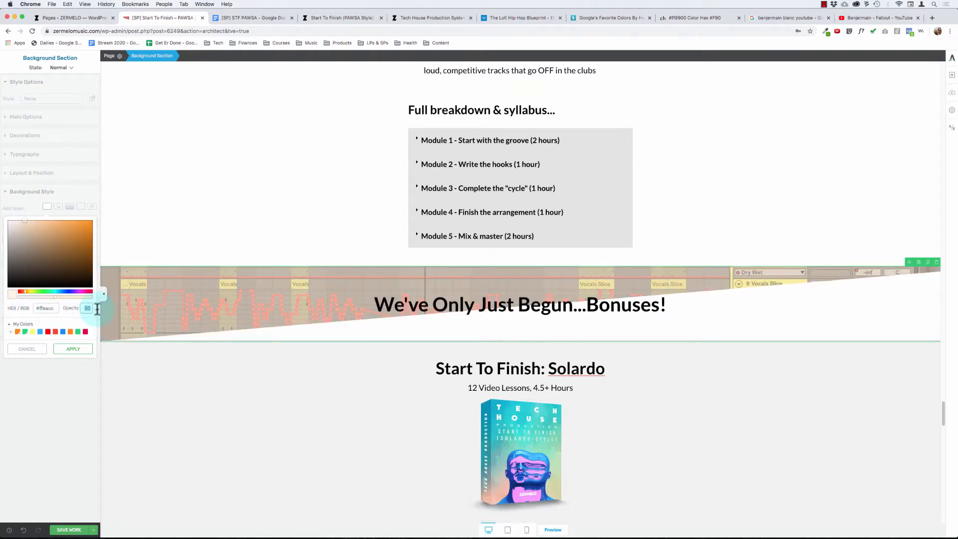
type("85")
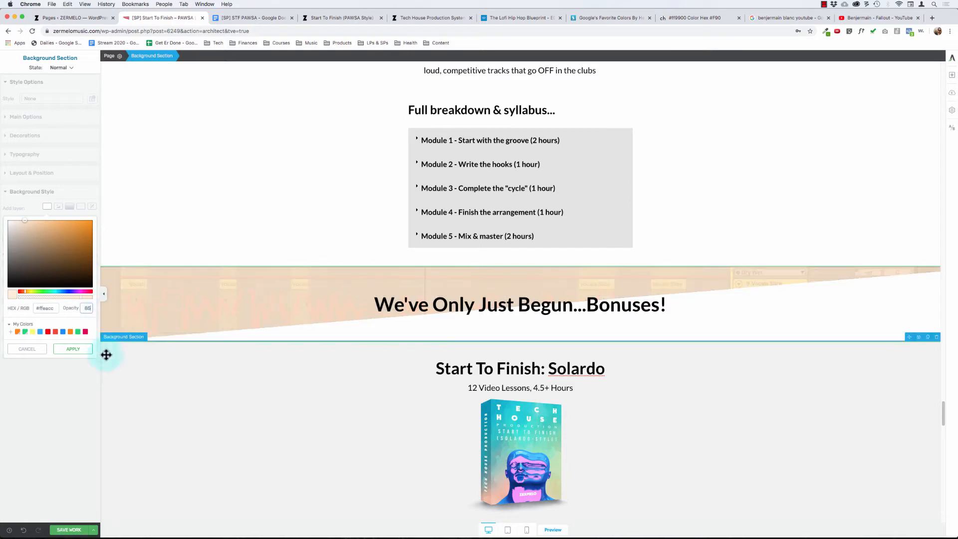
left_click(75, 349)
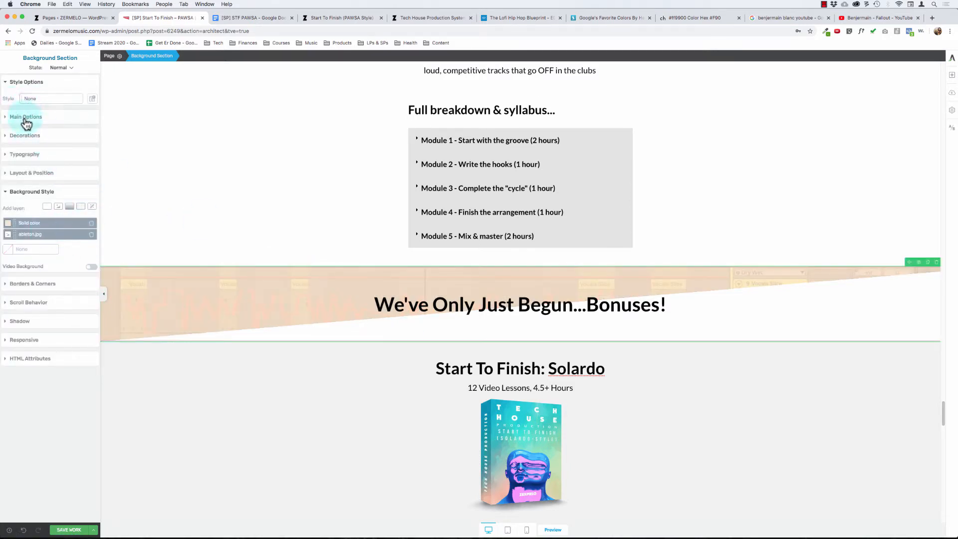
- Try reversing the bottom slant's direction, restore it, and leave the fancy divider designs without choosing one
left_click(25, 136)
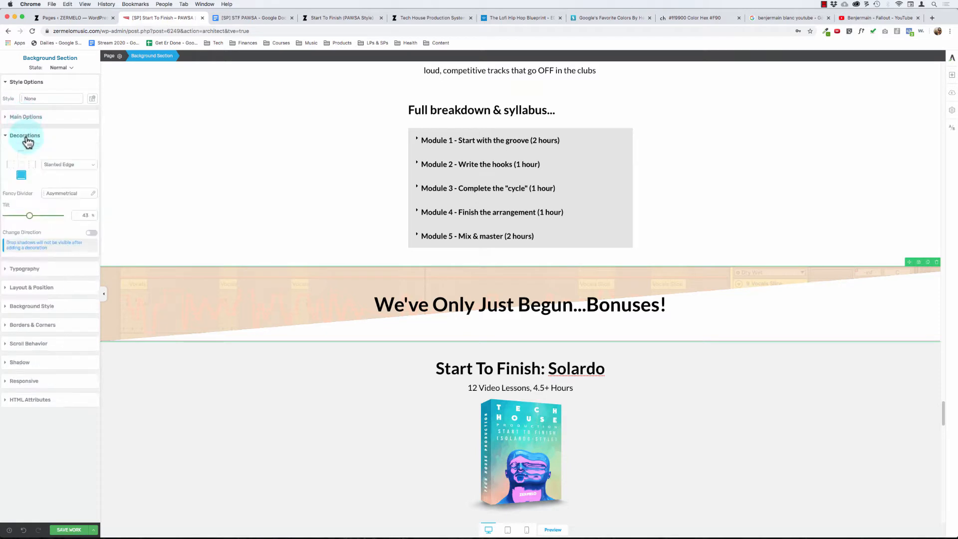
left_click(91, 234)
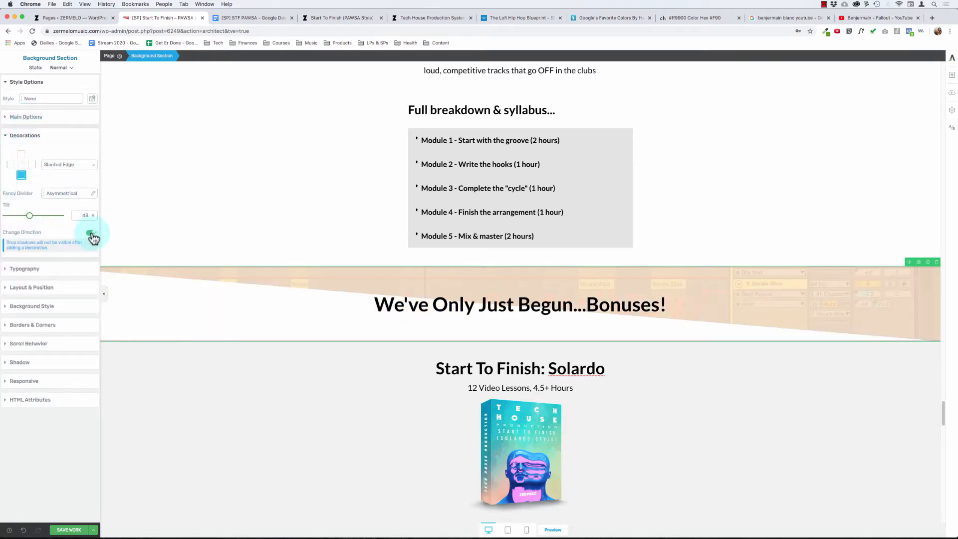
left_click(91, 233)
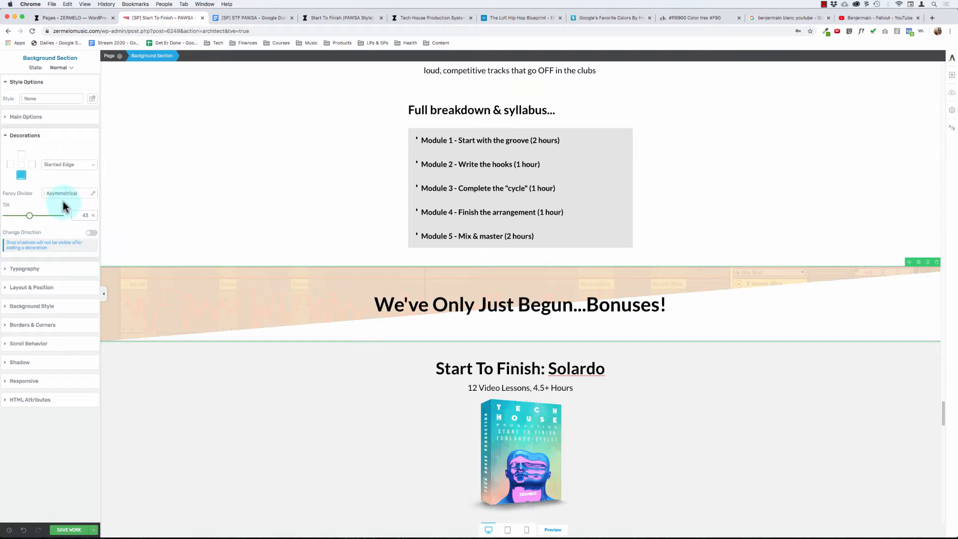
left_click(92, 193)
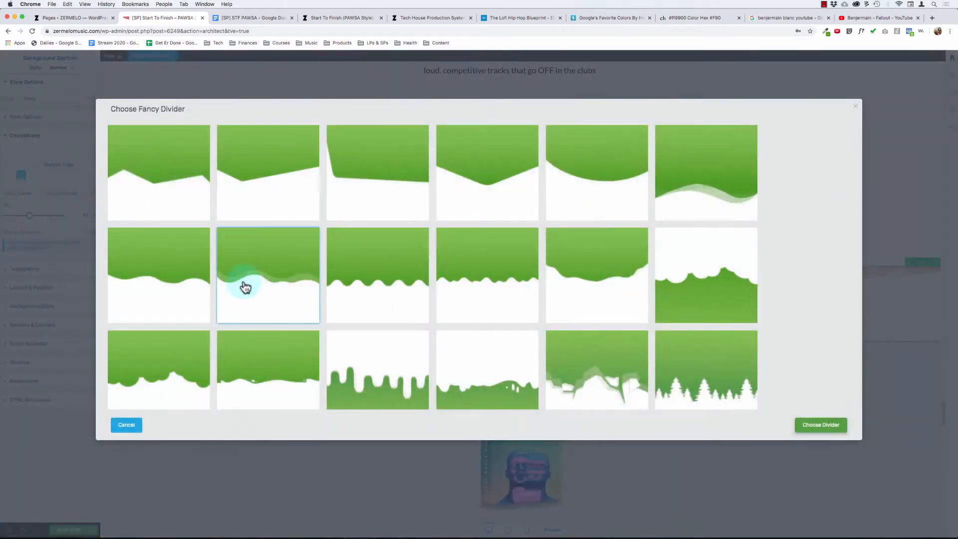
left_click(127, 425)
- Try a Pointer with 26% height on the bonuses section's bottom edge, reduce it to 0%, and reset the decoration to None
left_click(74, 165)
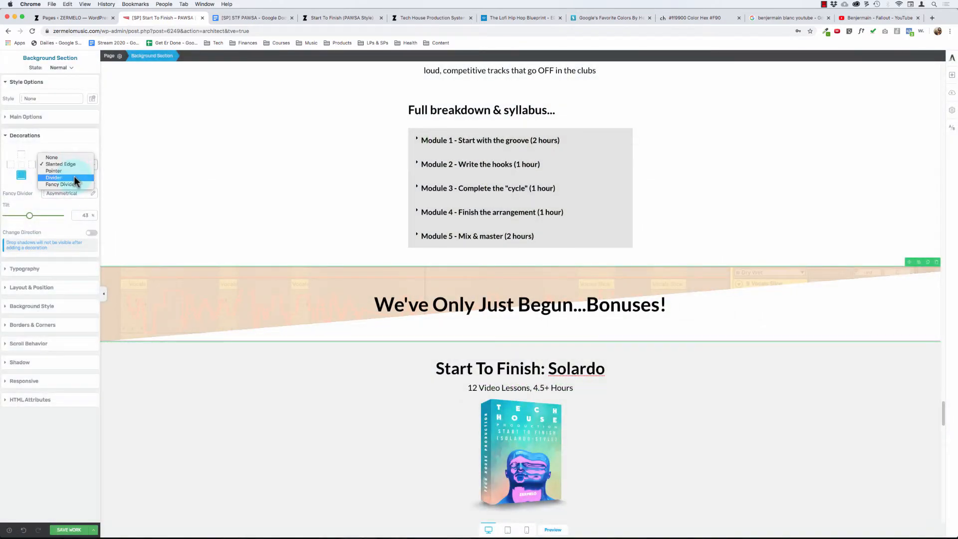
left_click(73, 172)
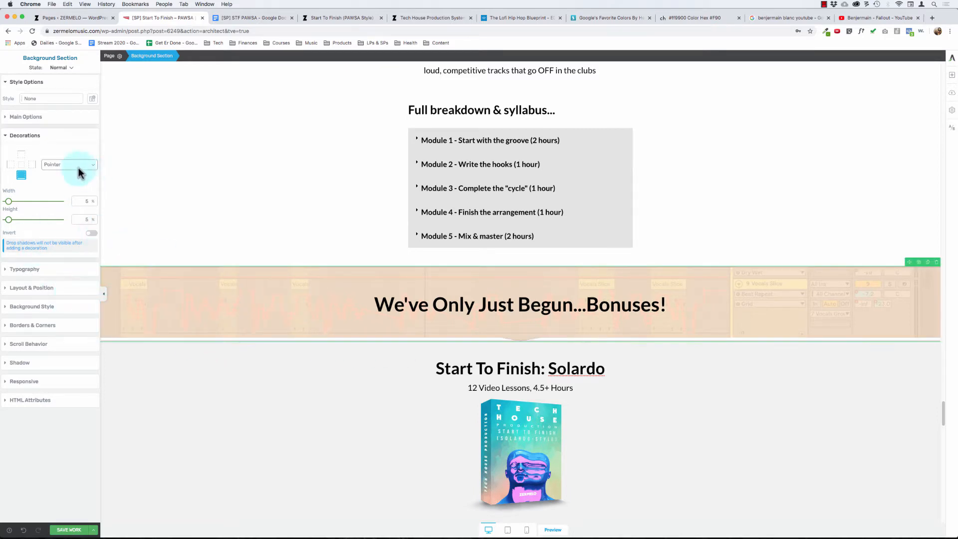
left_click_drag(8, 220, 21, 224)
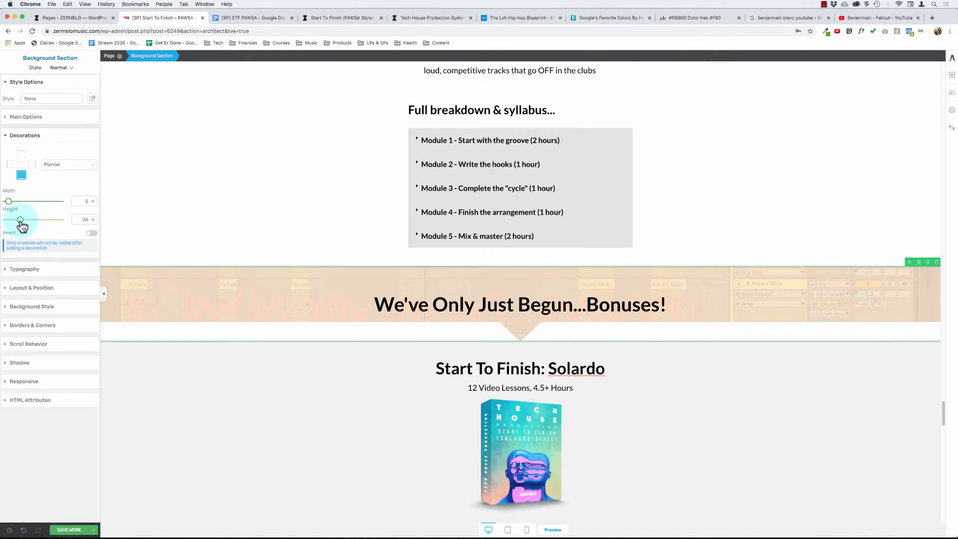
left_click_drag(21, 222, 3, 222)
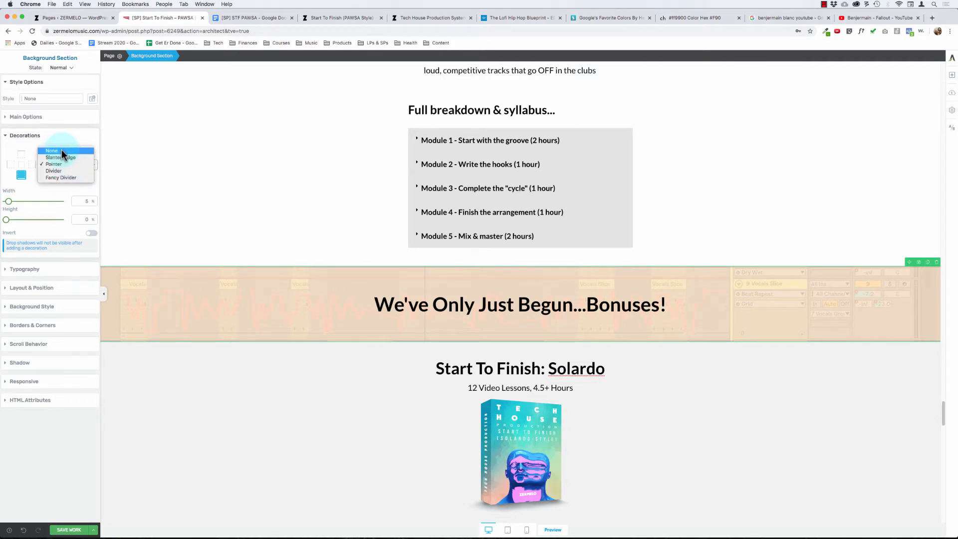
left_click(62, 149)
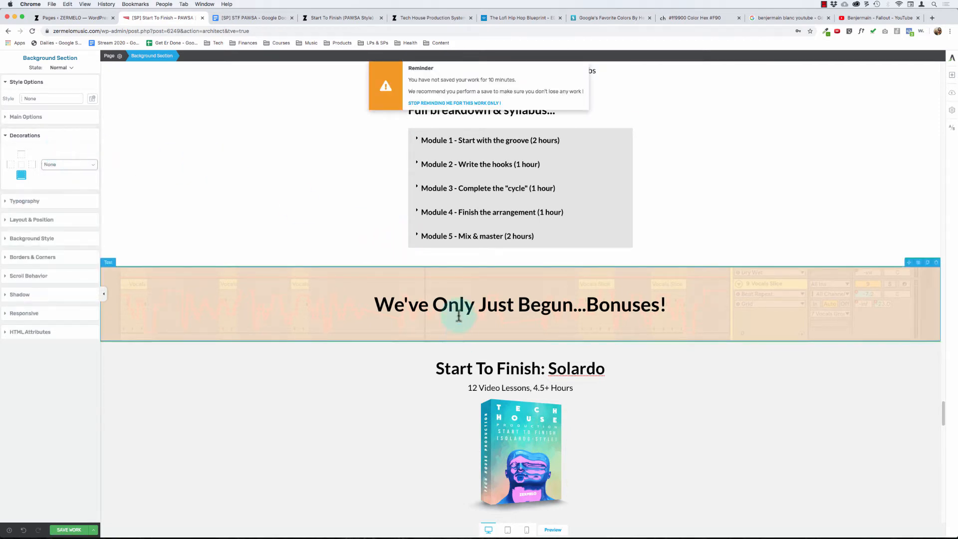
left_click(64, 165)
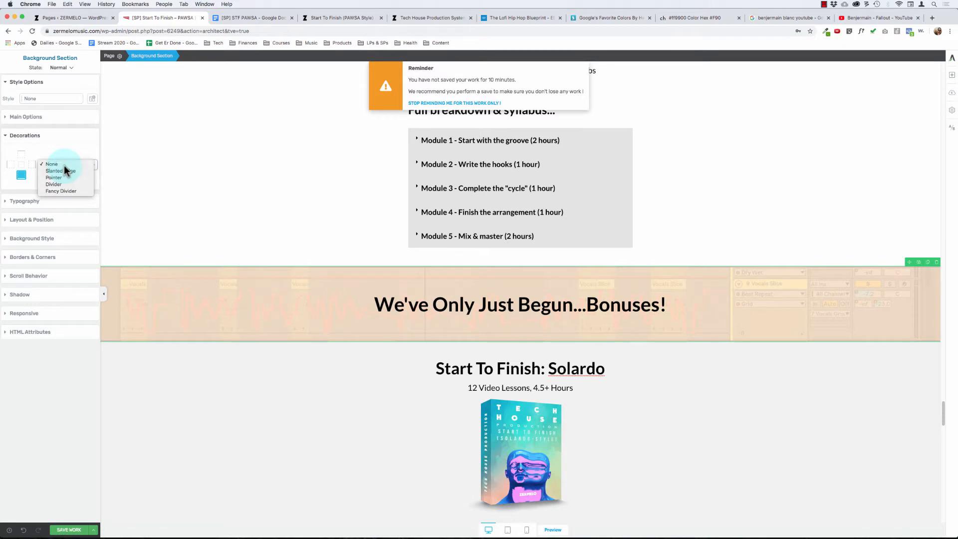
left_click(64, 165)
- Find the Icon element and place it below the heading in the bonuses section
left_click(951, 73)
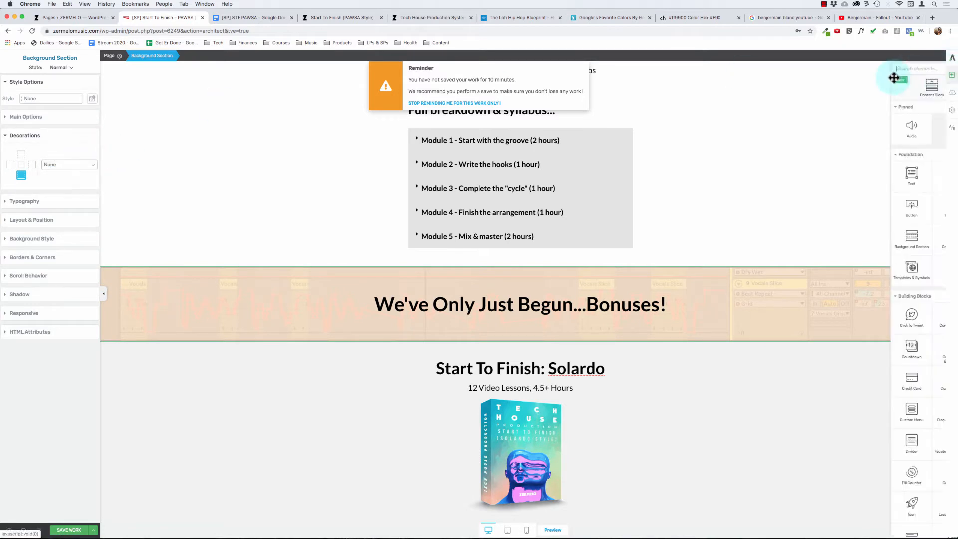
type("icon")
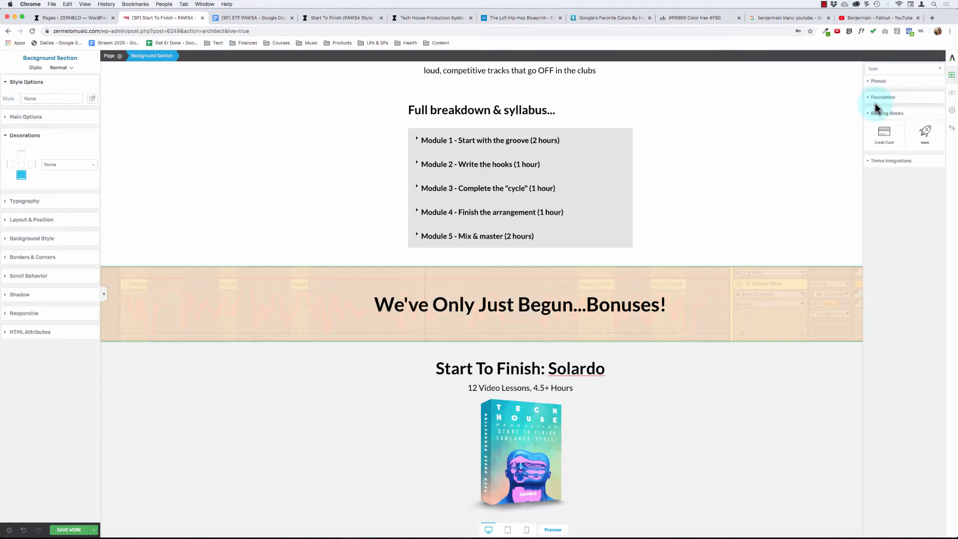
left_click(922, 134)
left_click_drag(922, 133, 519, 306)
- Search the icon library for "down" and insert the solid chevron-down icon below the bonuses heading
left_click(517, 358)
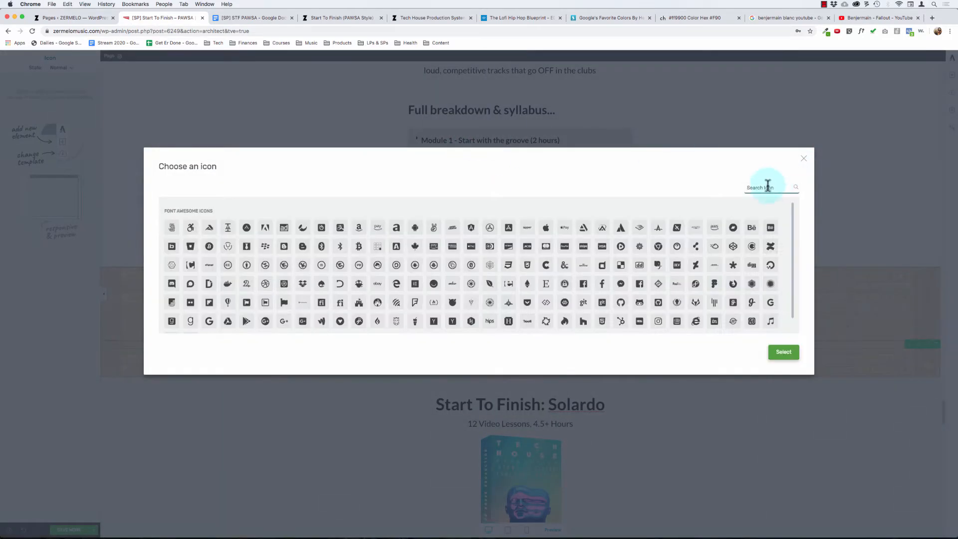
left_click(767, 187)
type("down")
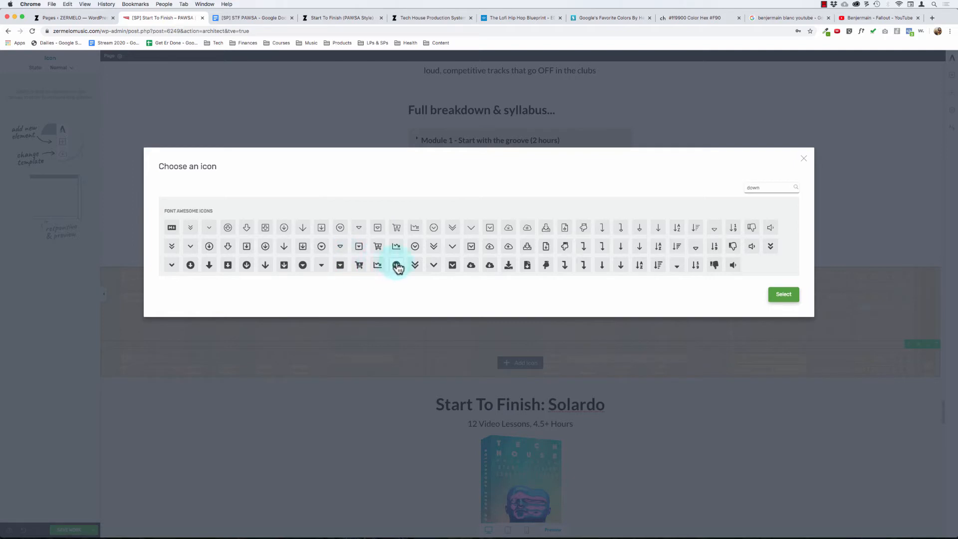
left_click(433, 265)
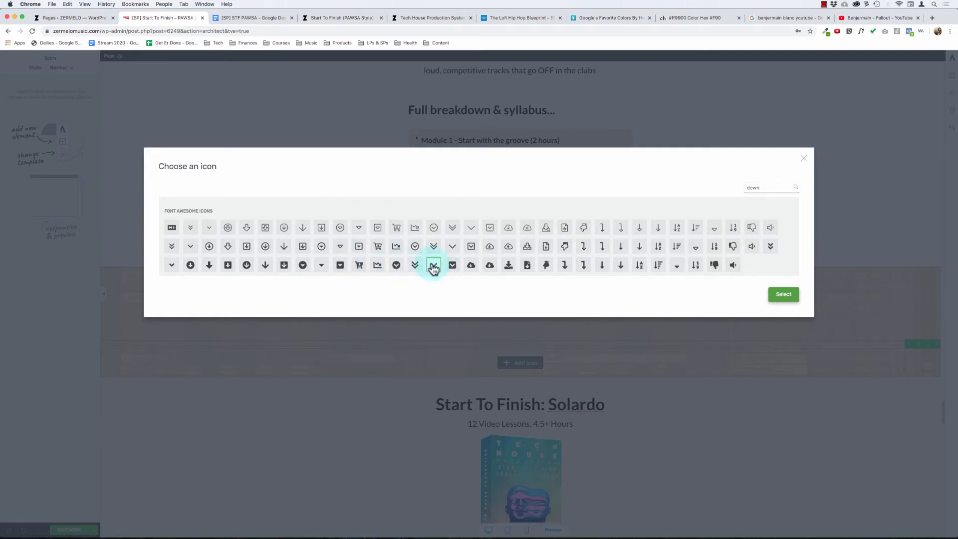
left_click(797, 301)
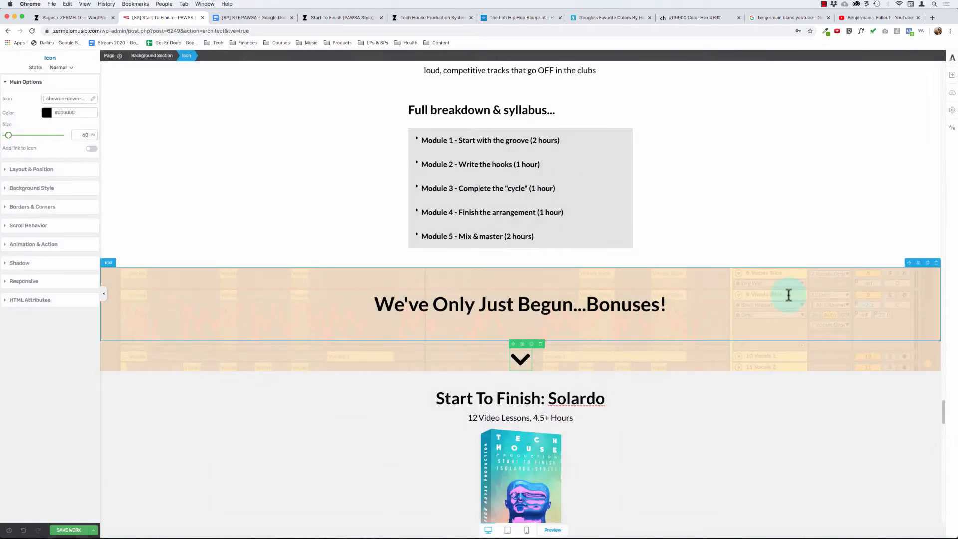
- Set all padding of the "We've Only Just Begun...Bonuses!" heading text to 0 px
left_click(493, 306)
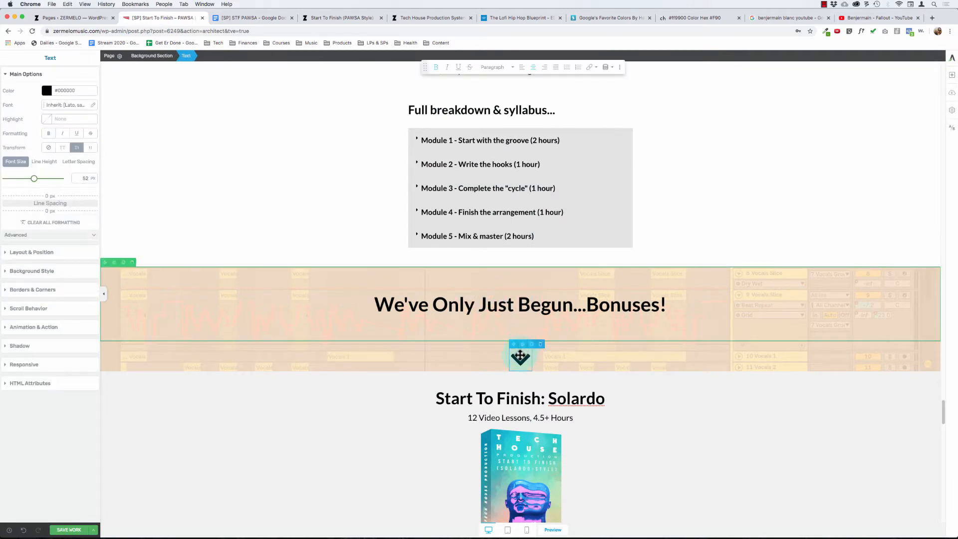
left_click(520, 358)
left_click(496, 313)
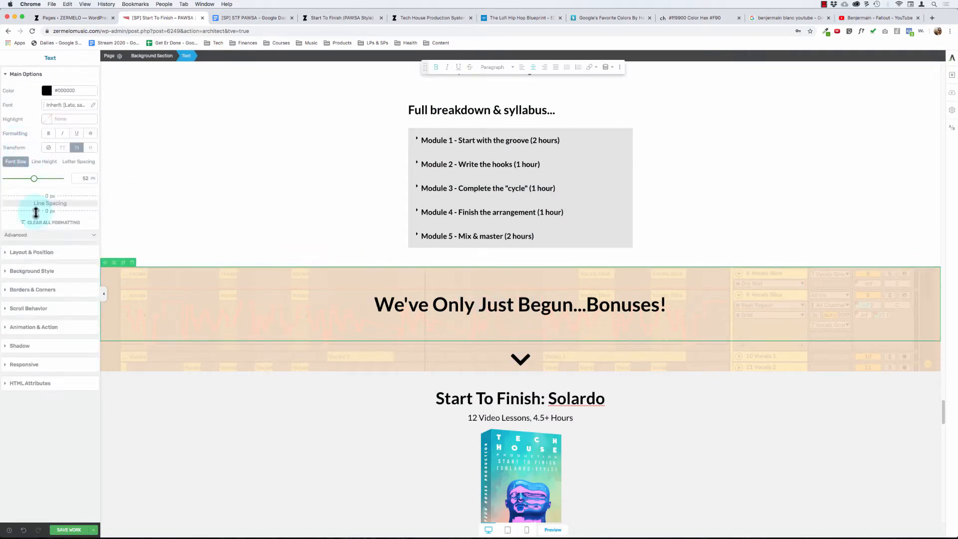
left_click(366, 301)
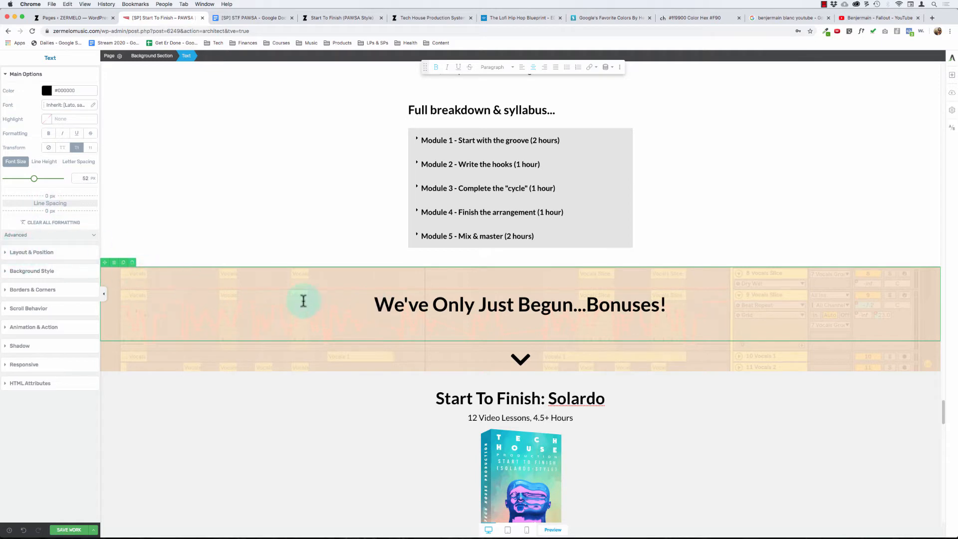
left_click(33, 259)
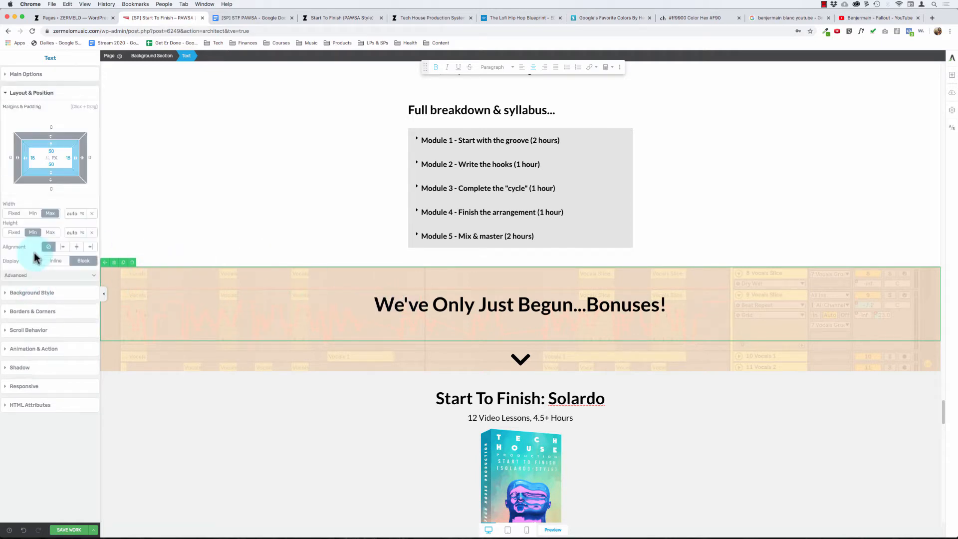
left_click(48, 150)
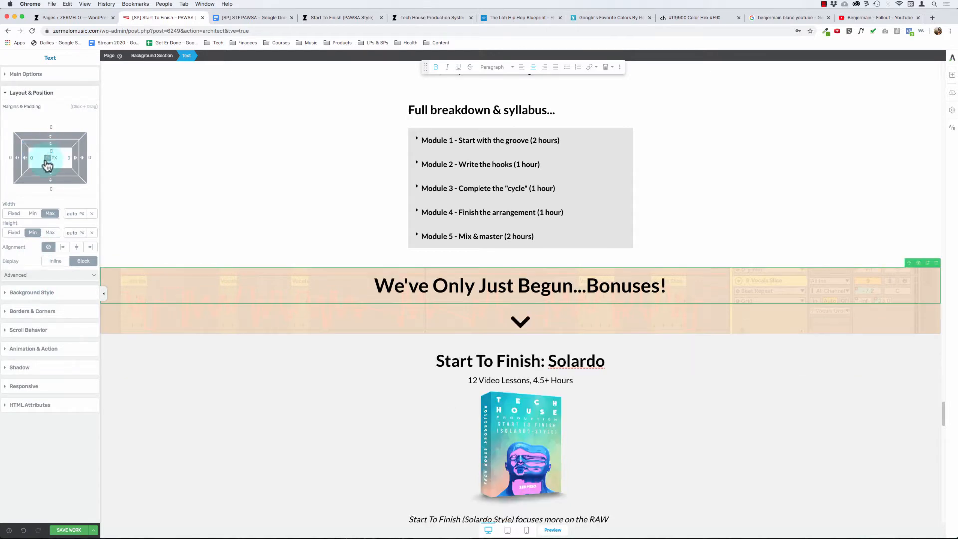
- Set the bonuses background section's padding to 50 px above and below and 15 px on both sides
left_click(155, 56)
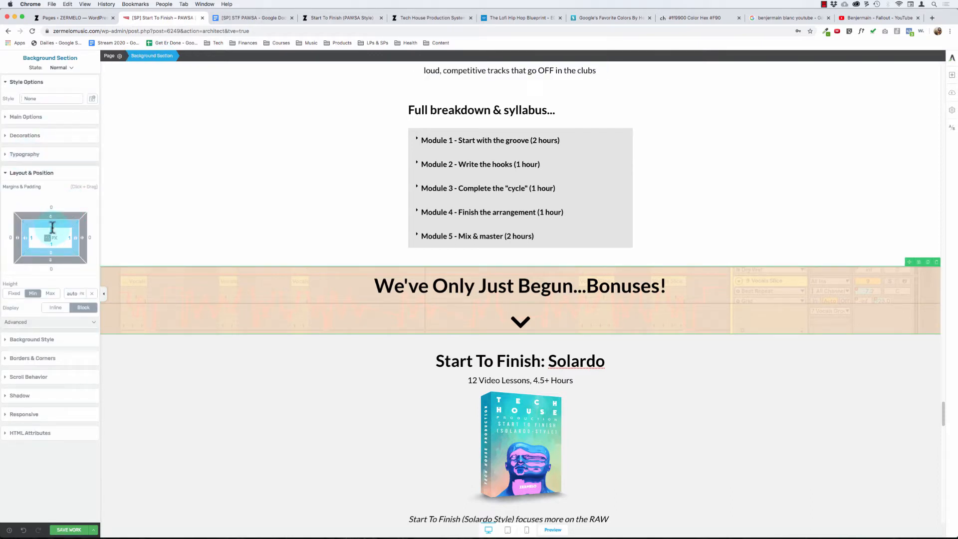
left_click(52, 227)
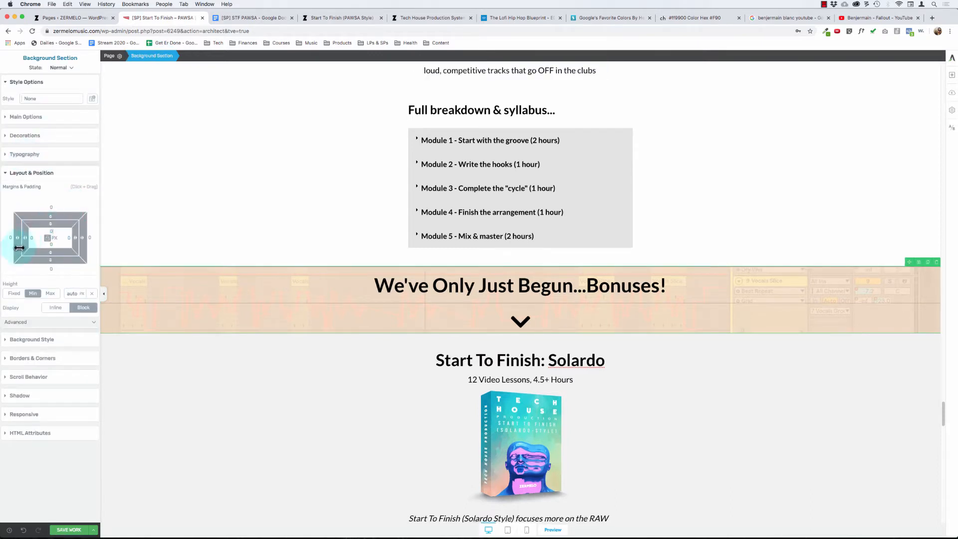
left_click(48, 228)
type("50")
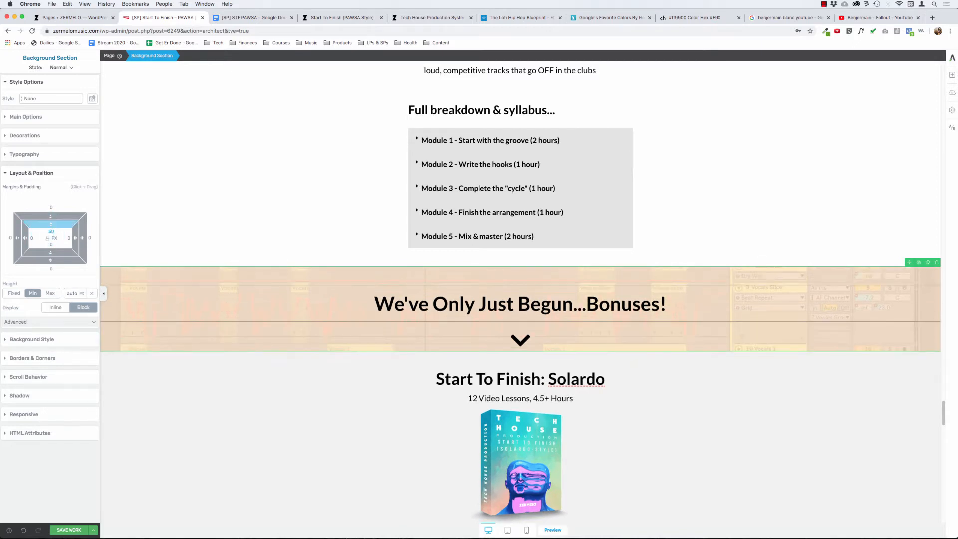
left_click(51, 244)
type("50")
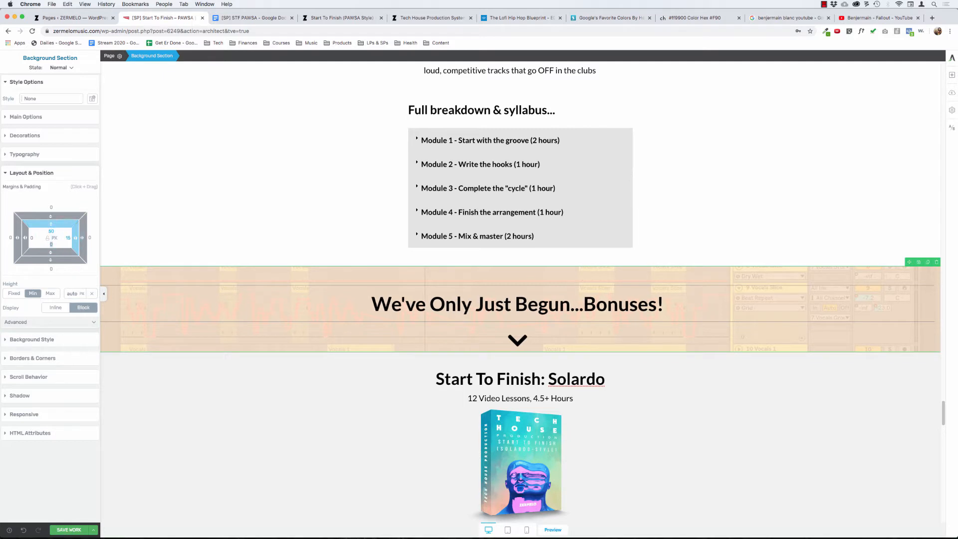
type("15")
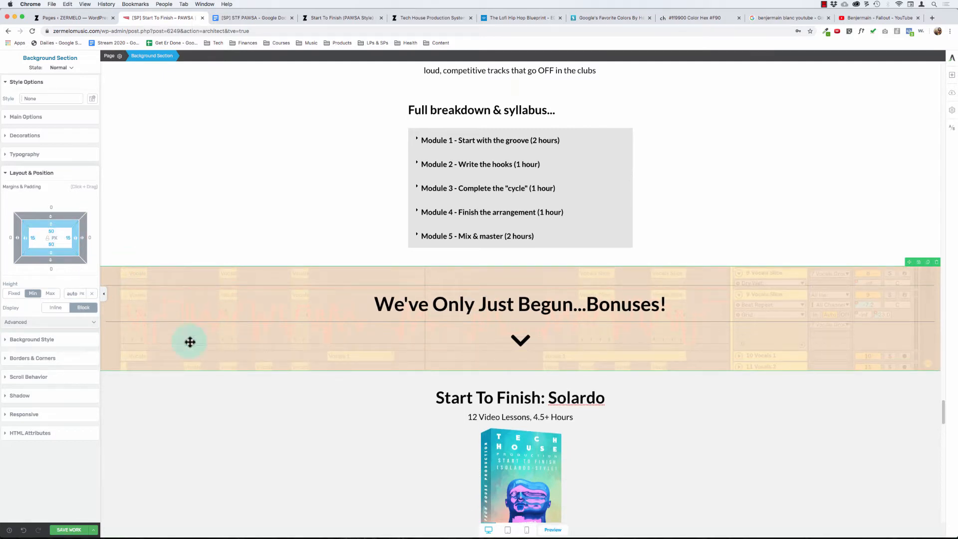
left_click(244, 439)
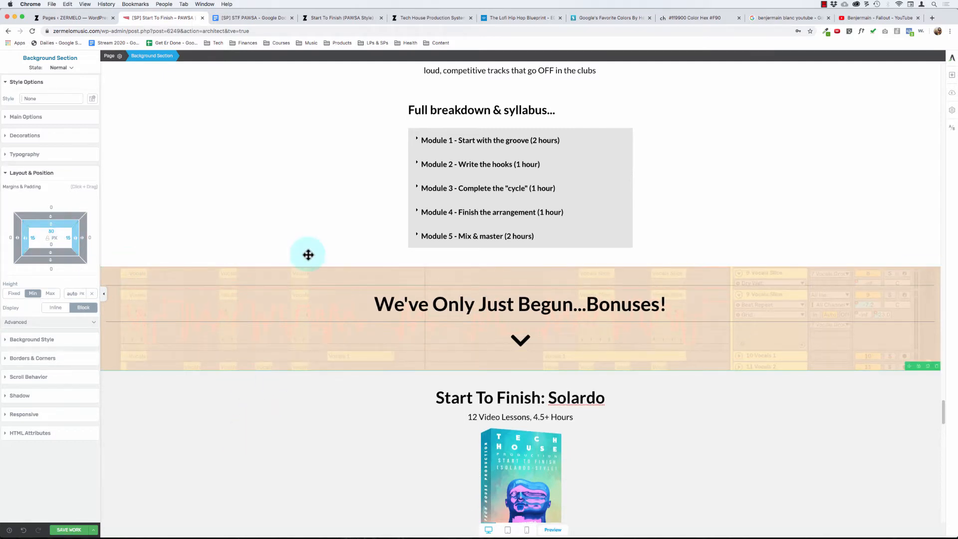
- Remove the top and bottom borders from the bonuses heading text
left_click(435, 110)
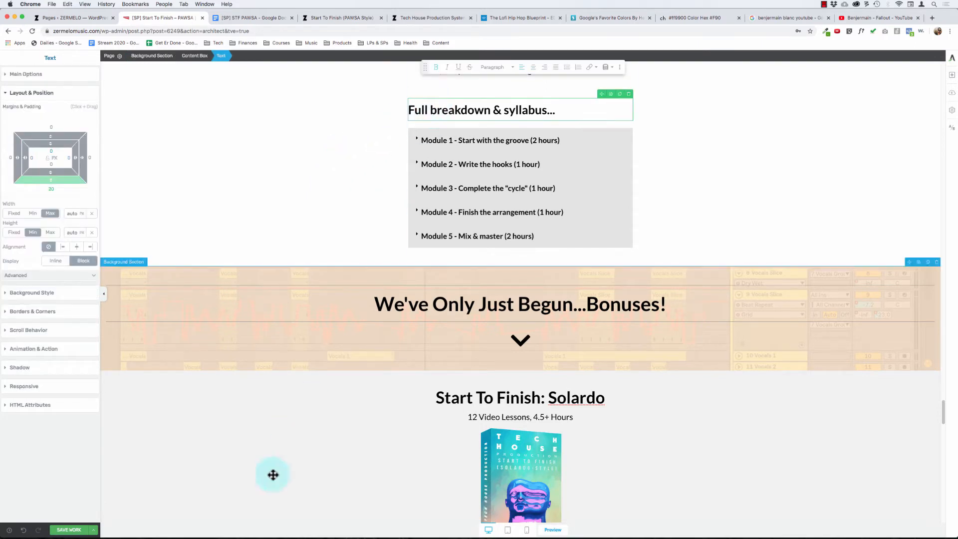
left_click(387, 302)
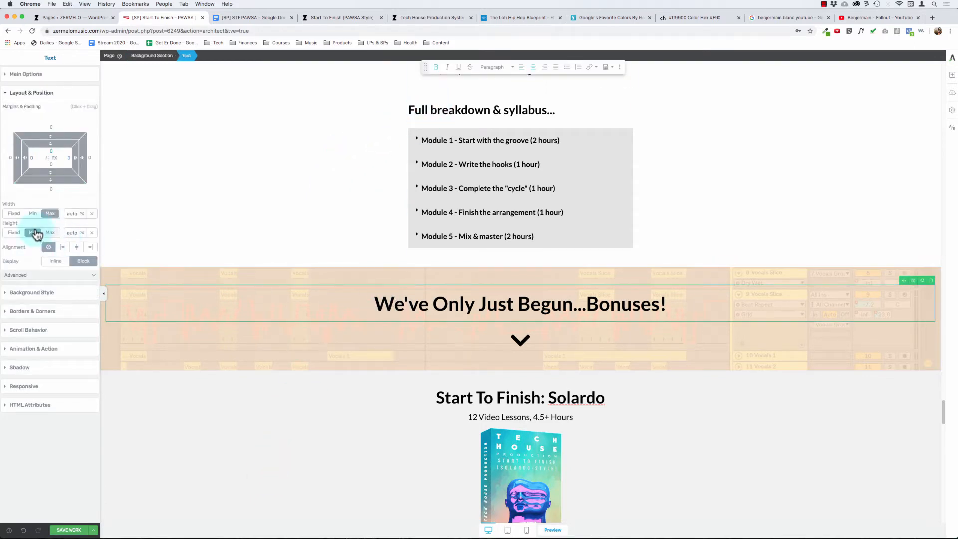
left_click(39, 312)
left_click(56, 164)
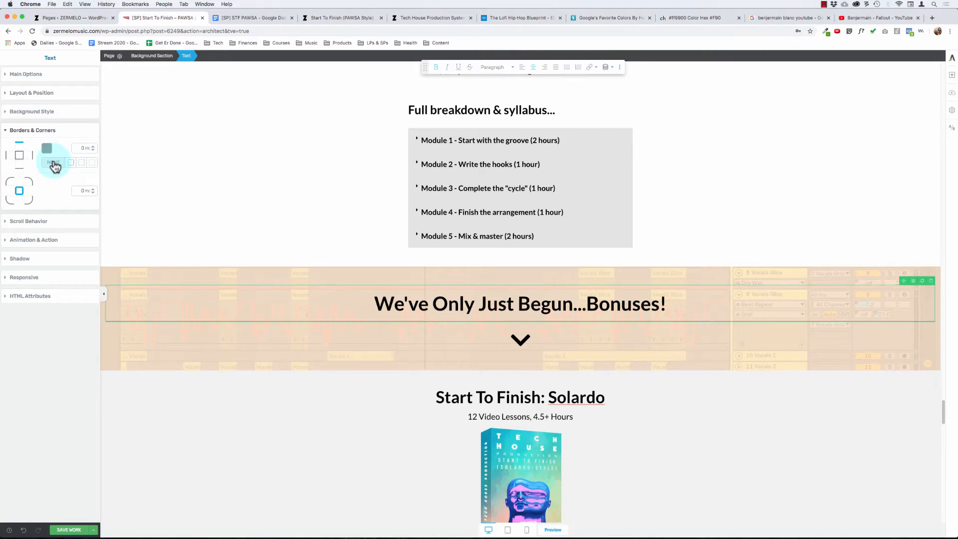
left_click(207, 282)
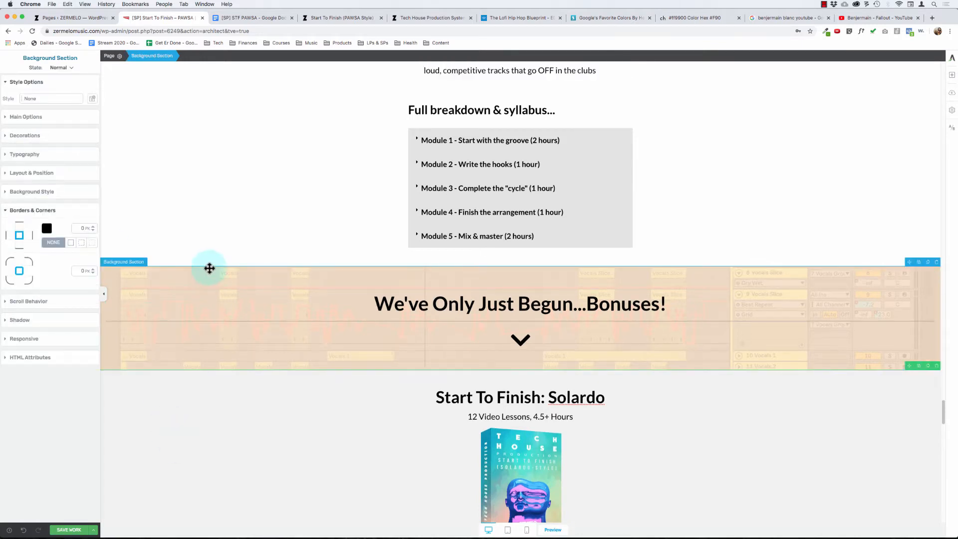
left_click(246, 317)
left_click(54, 161)
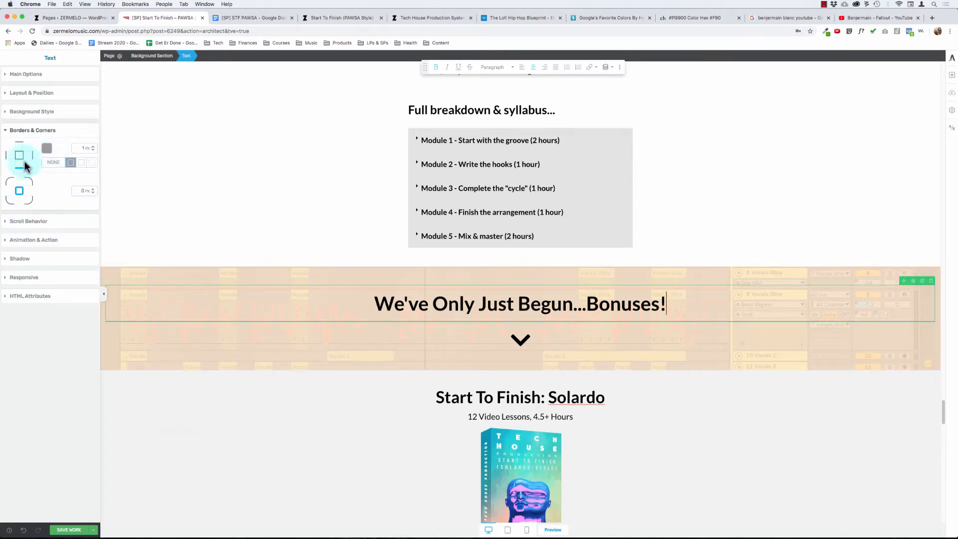
- Give the bonuses background section a solid 1 px top border in #999999
left_click(214, 297)
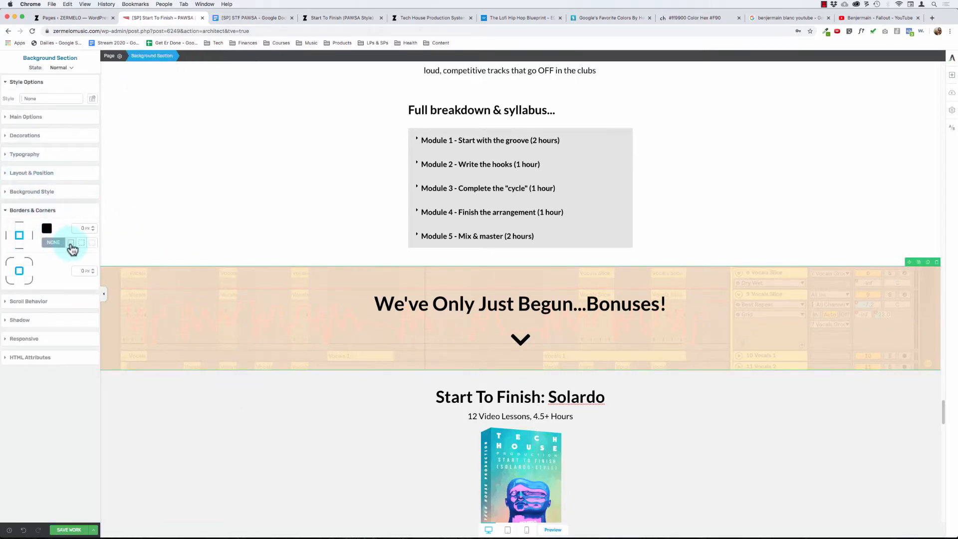
left_click(19, 222)
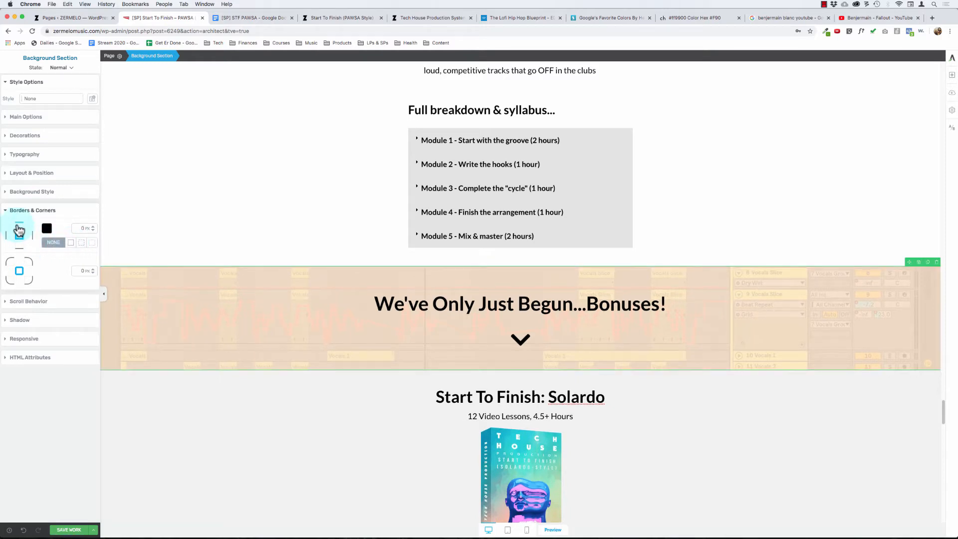
left_click(47, 228)
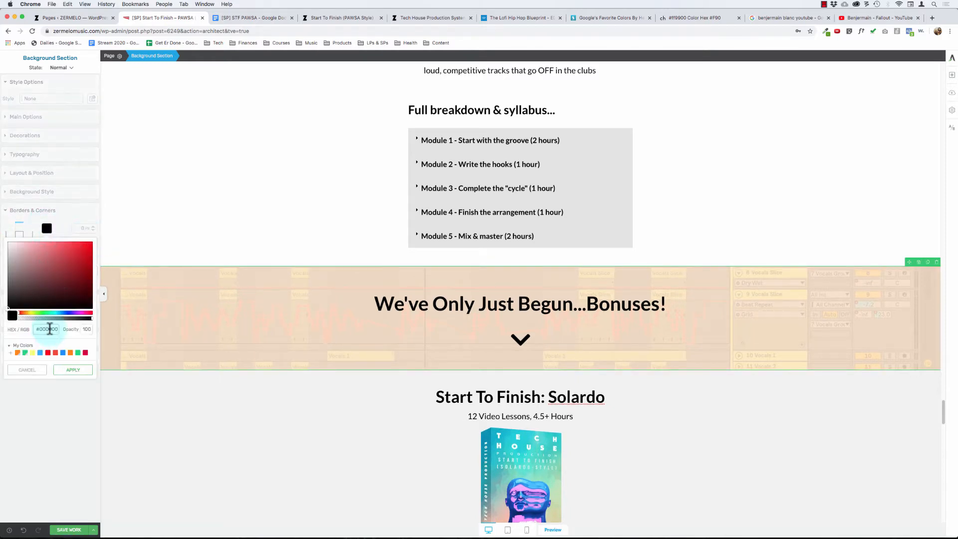
type("999999")
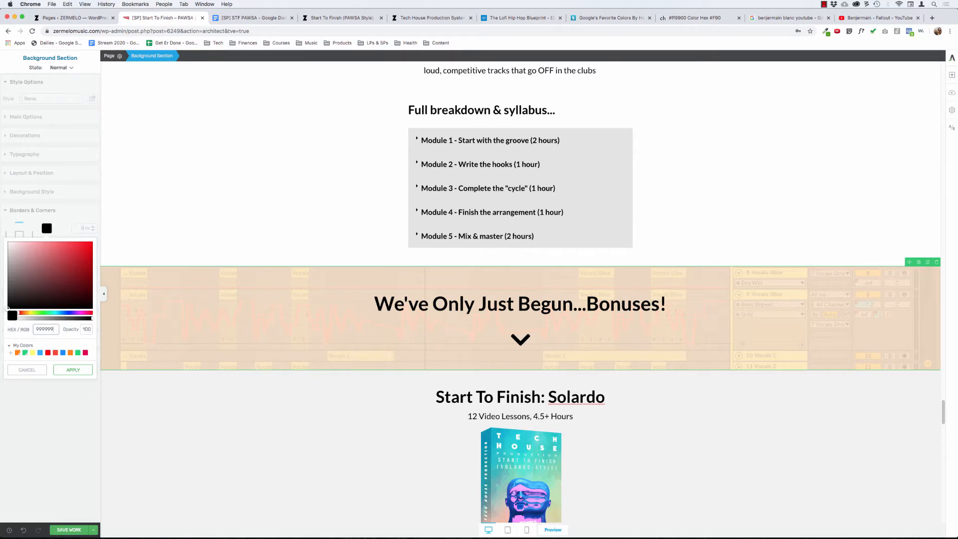
left_click(69, 371)
- Give the bonuses background section a matching bottom border in #999999
left_click(19, 248)
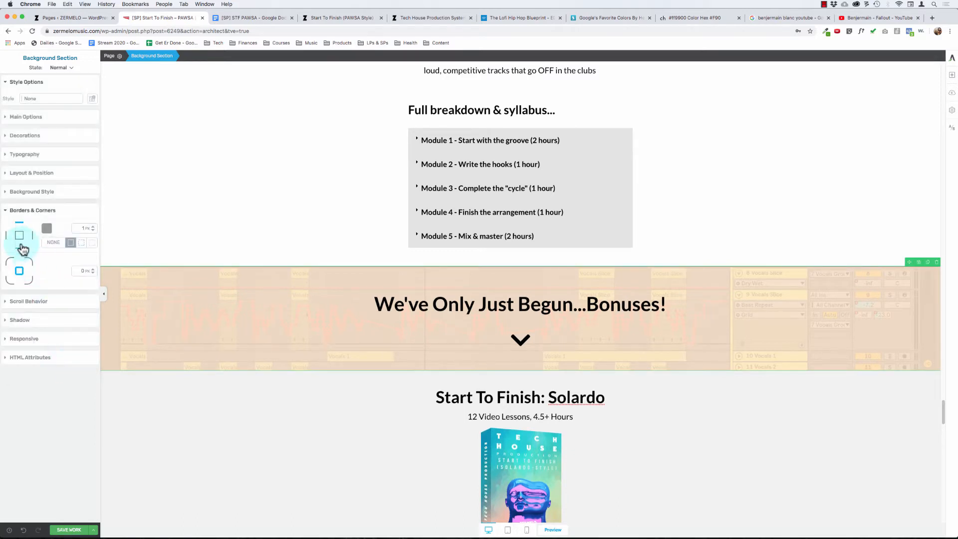
left_click(45, 231)
left_click(46, 328)
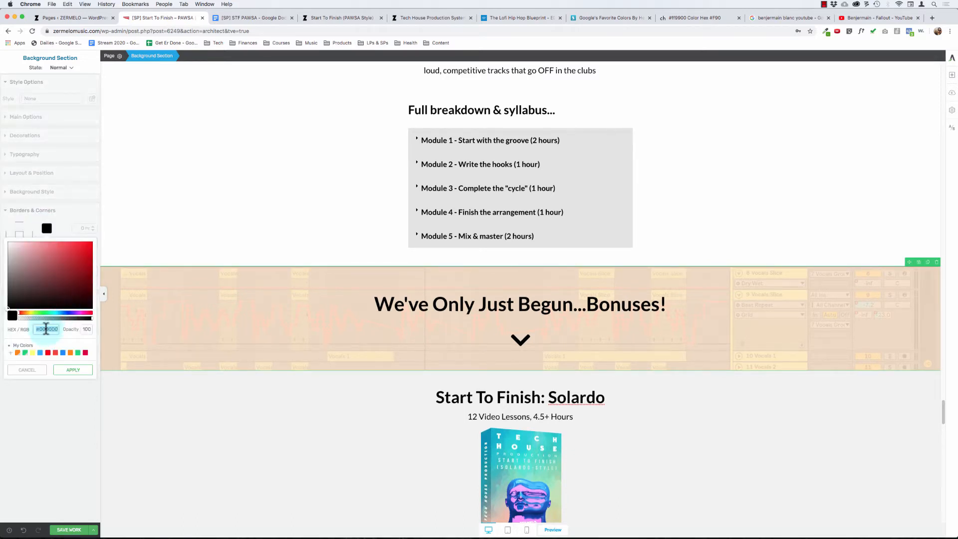
type("999999")
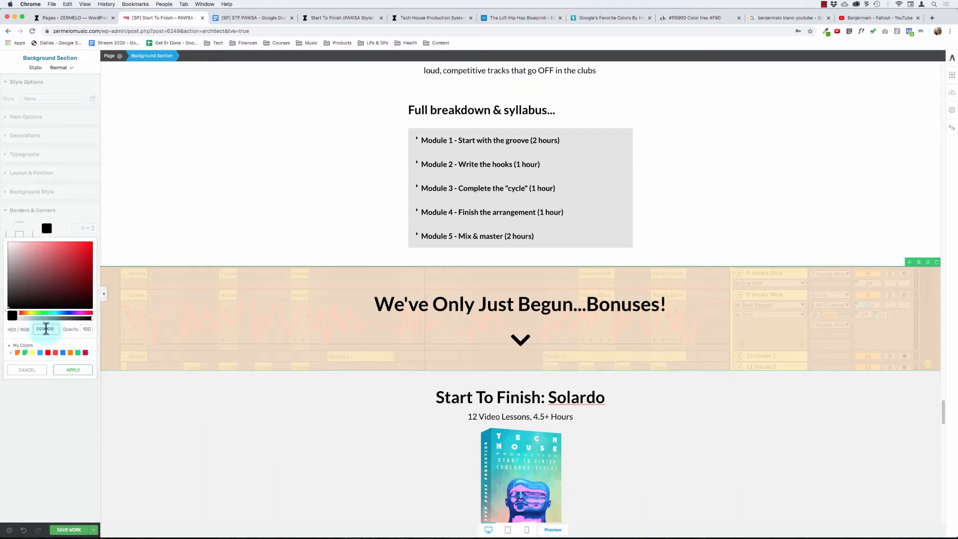
left_click(73, 370)
- Set the chevron icon's top margin to 0 px so it sits closer to the bonuses heading
left_click(428, 301)
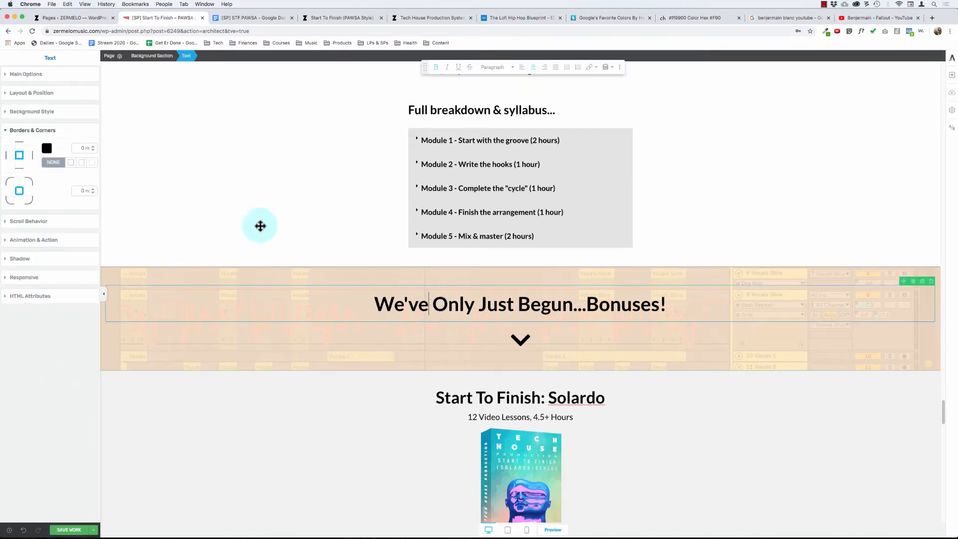
left_click(36, 107)
left_click(37, 94)
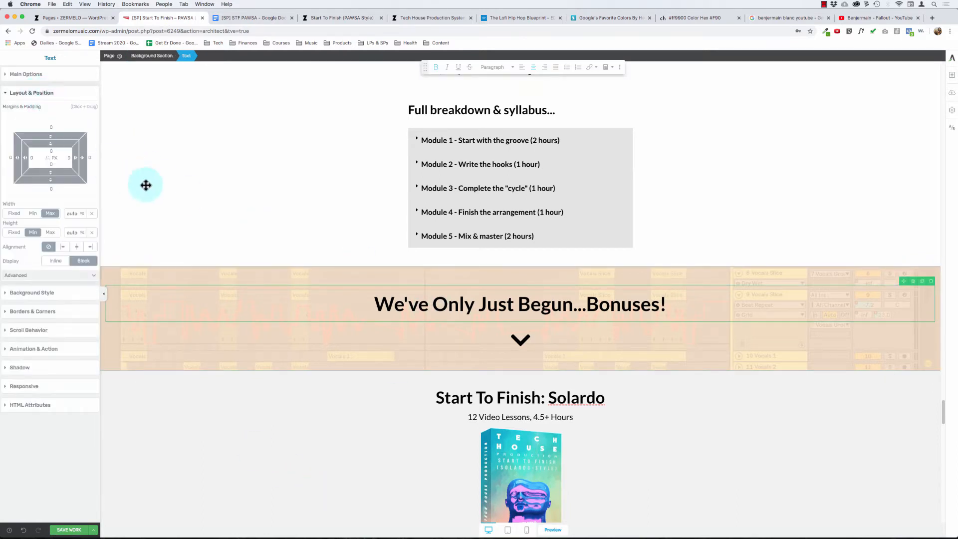
left_click(522, 340)
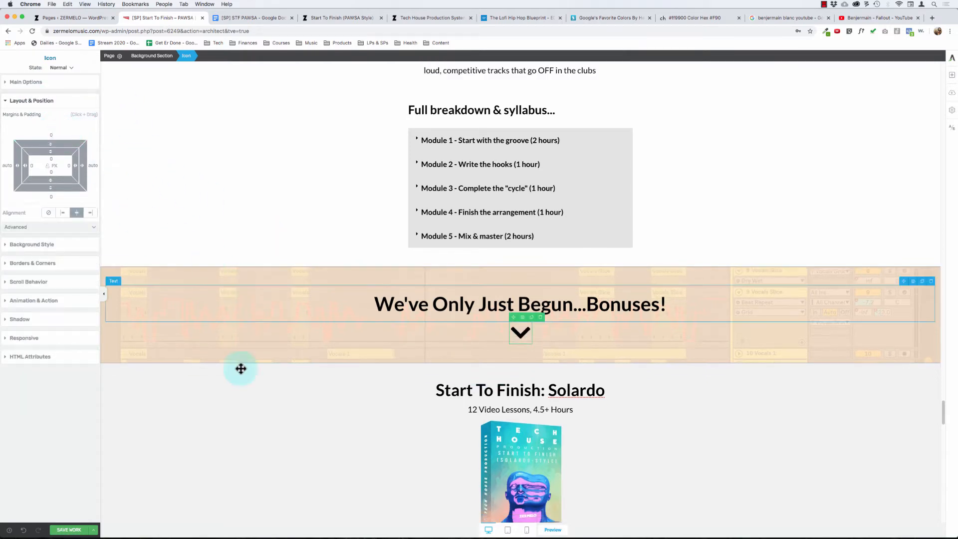
left_click(244, 427)
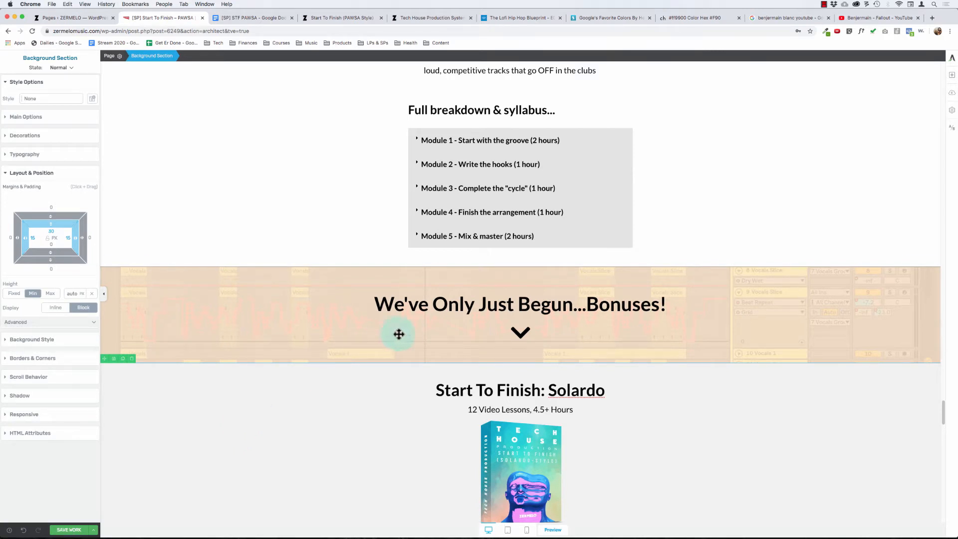
left_click(520, 331)
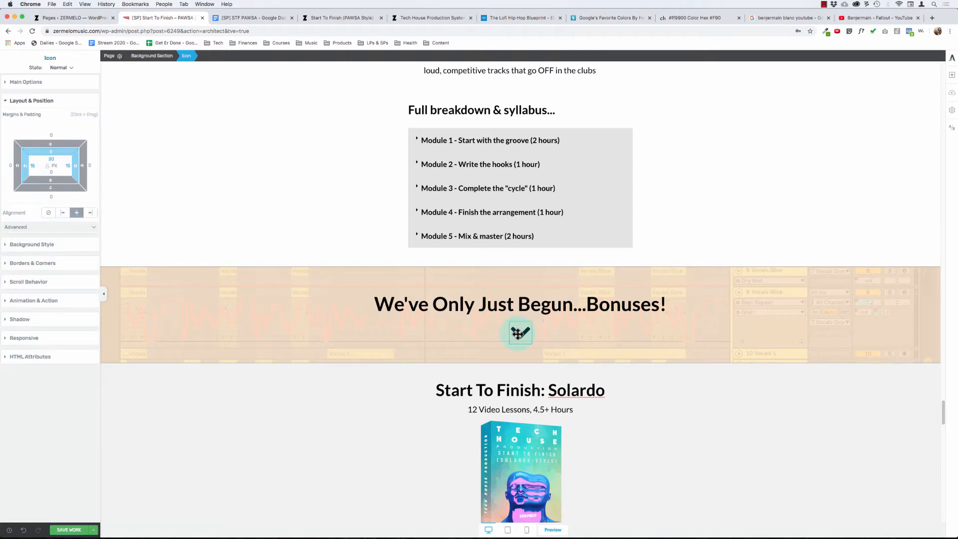
left_click(47, 300)
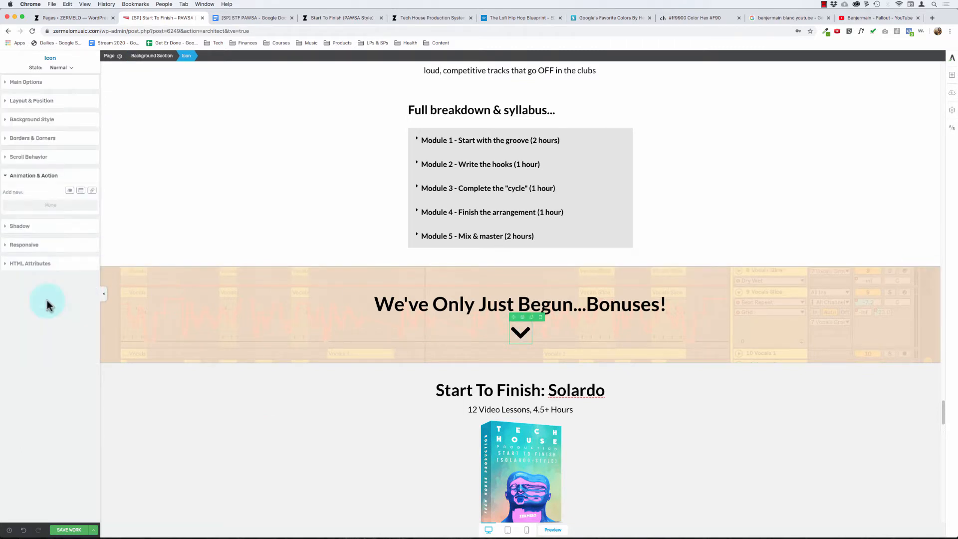
left_click(69, 191)
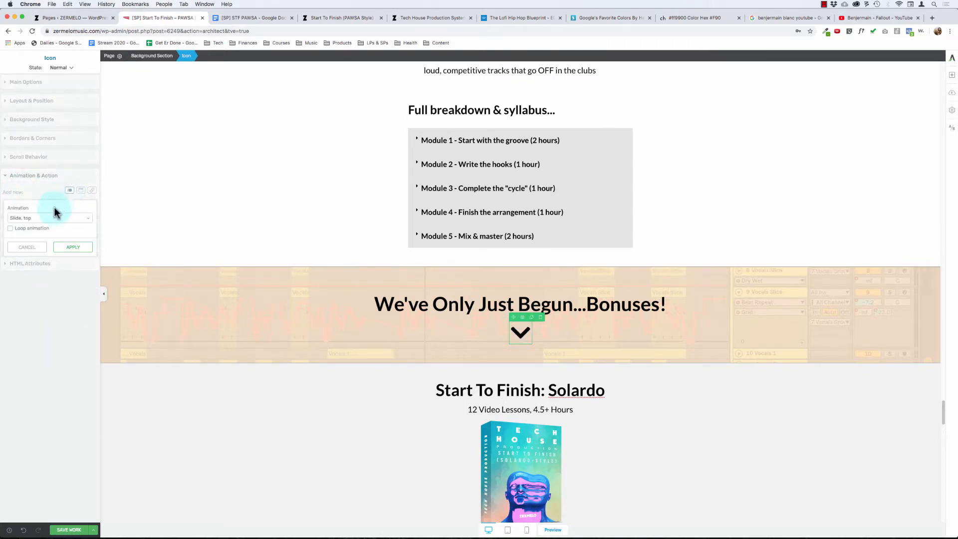
left_click(46, 217)
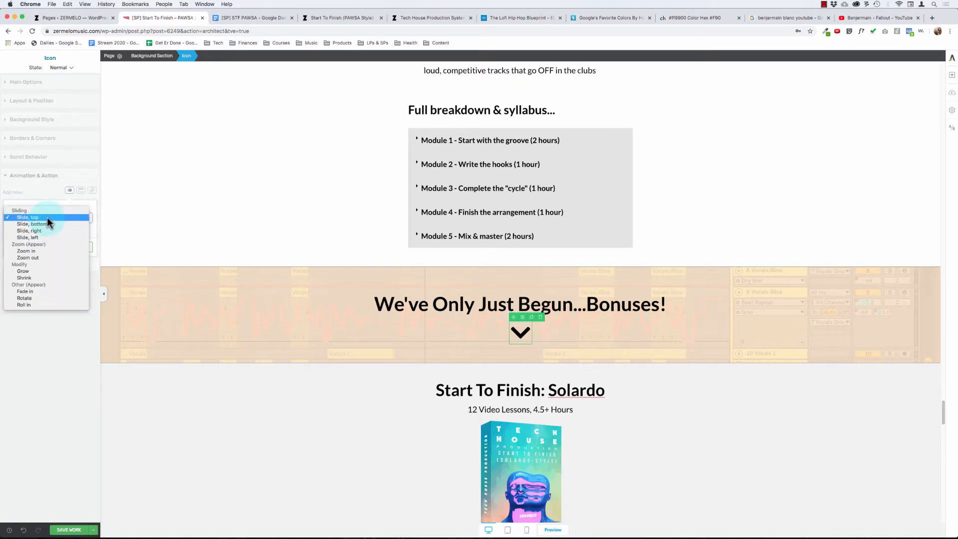
left_click(47, 217)
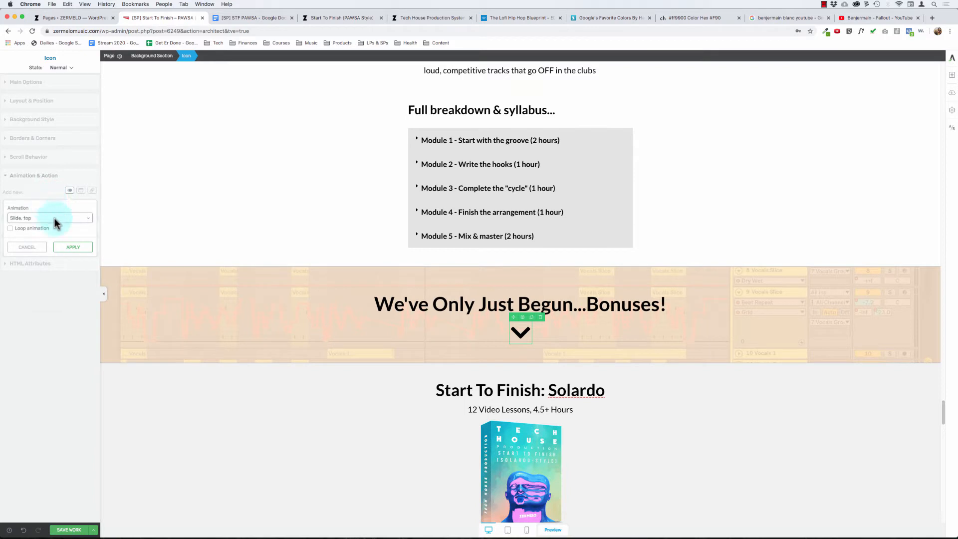
left_click(47, 220)
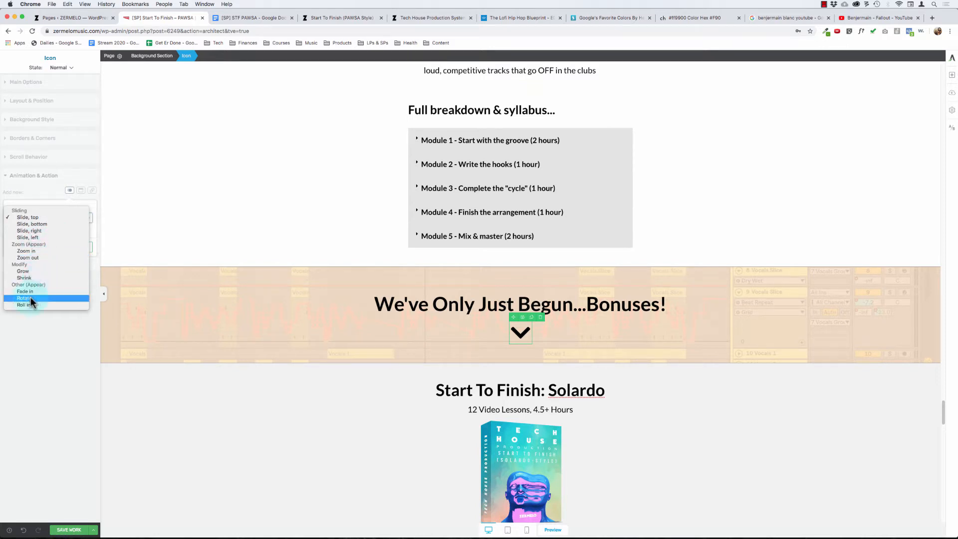
left_click(31, 189)
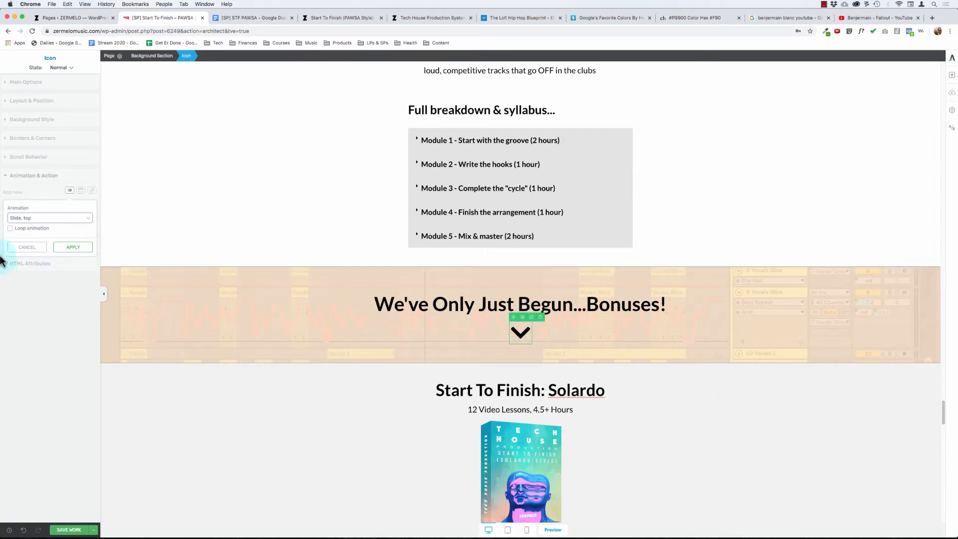
left_click(27, 246)
left_click(81, 191)
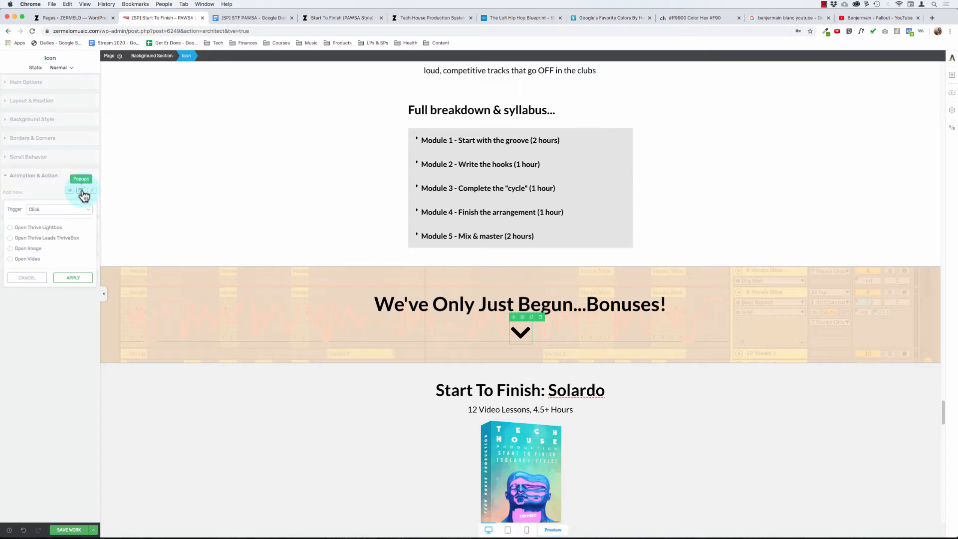
left_click(26, 281)
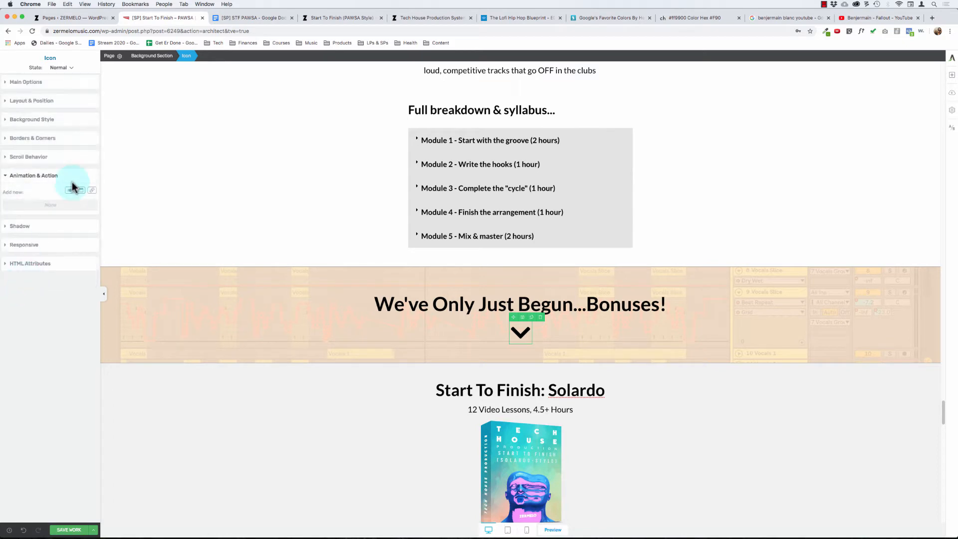
left_click(36, 175)
- Save the sales page
left_click(310, 416)
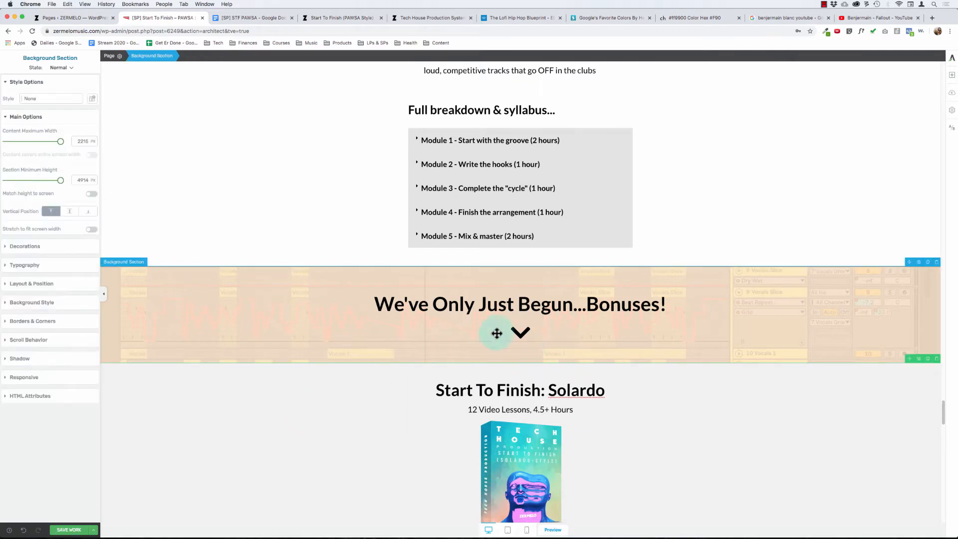
left_click(75, 529)
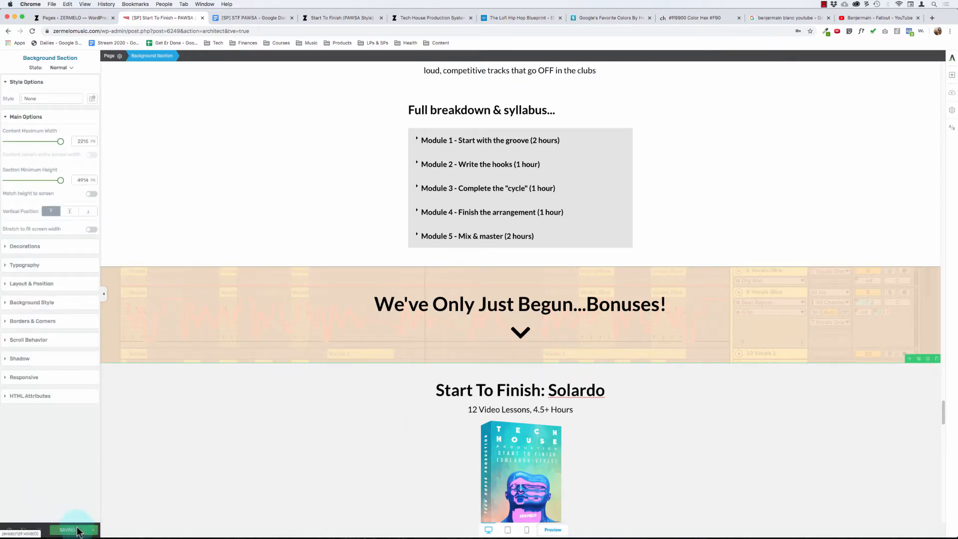
left_click(824, 5)
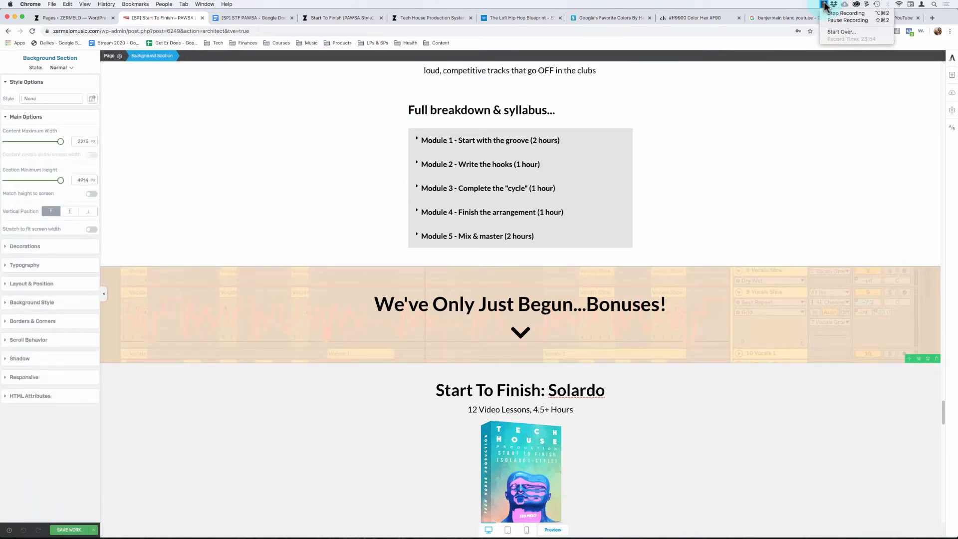
left_click(823, 5)
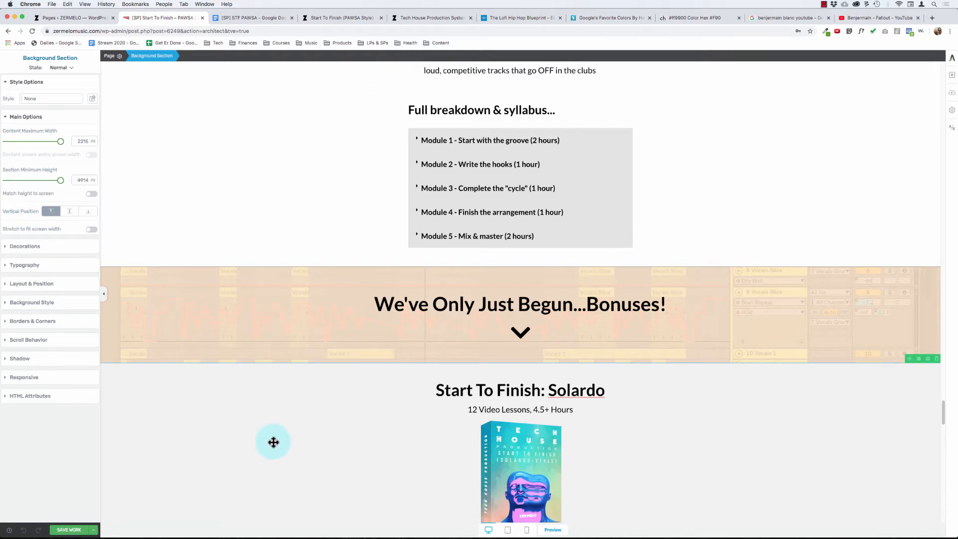
- Try a top padding of 100 px on the white background section holding the syllabus, and set it back to 50 px
scroll(273, 442, "up", 10)
scroll(272, 441, "down", 9)
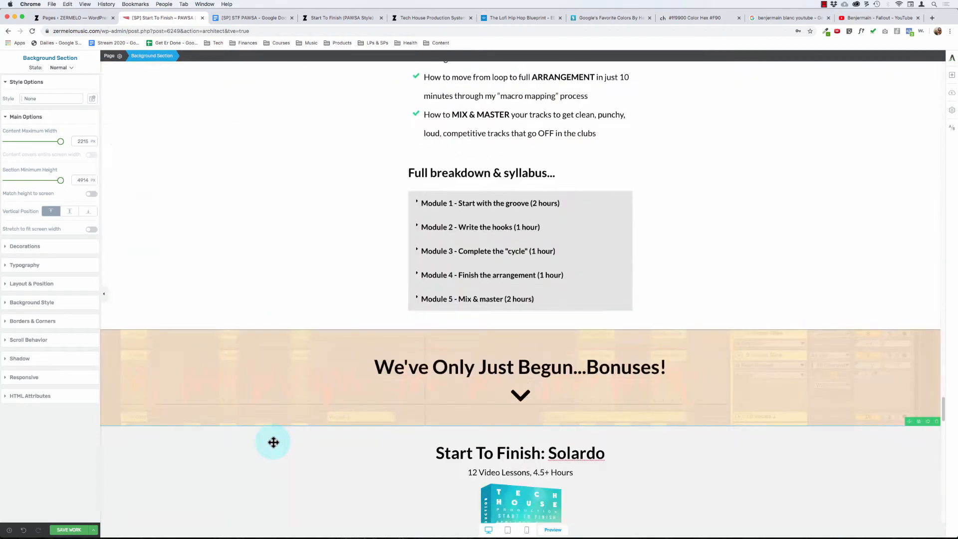
left_click(38, 303)
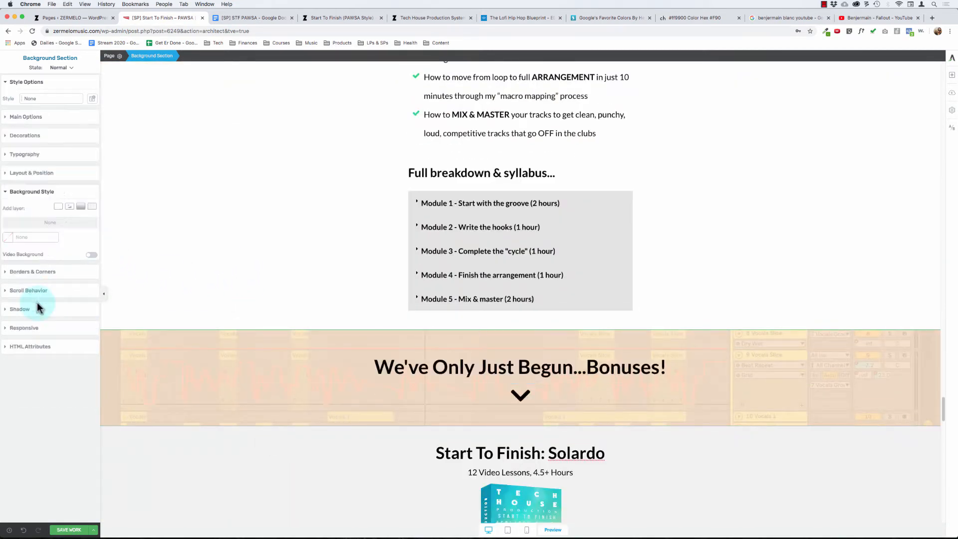
left_click(28, 191)
left_click(30, 172)
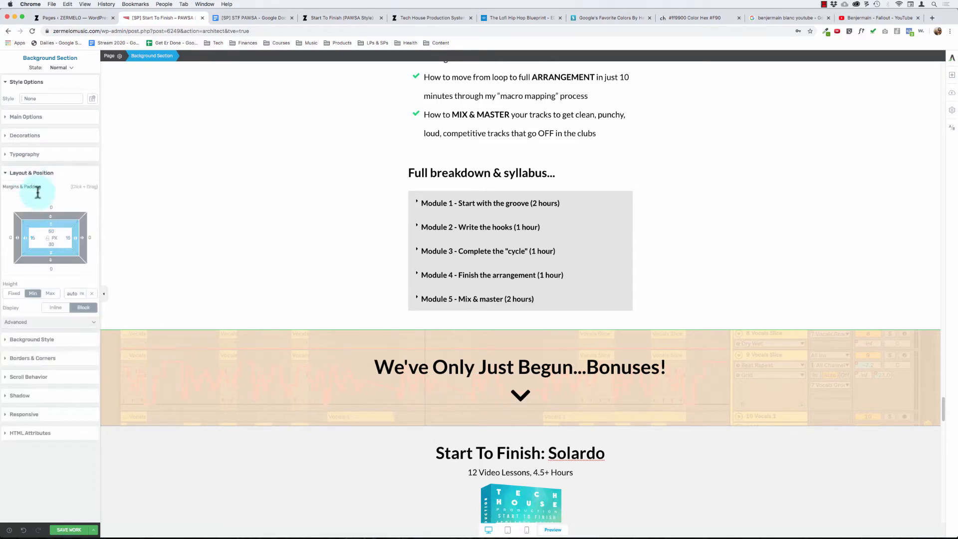
left_click(54, 230)
type("100")
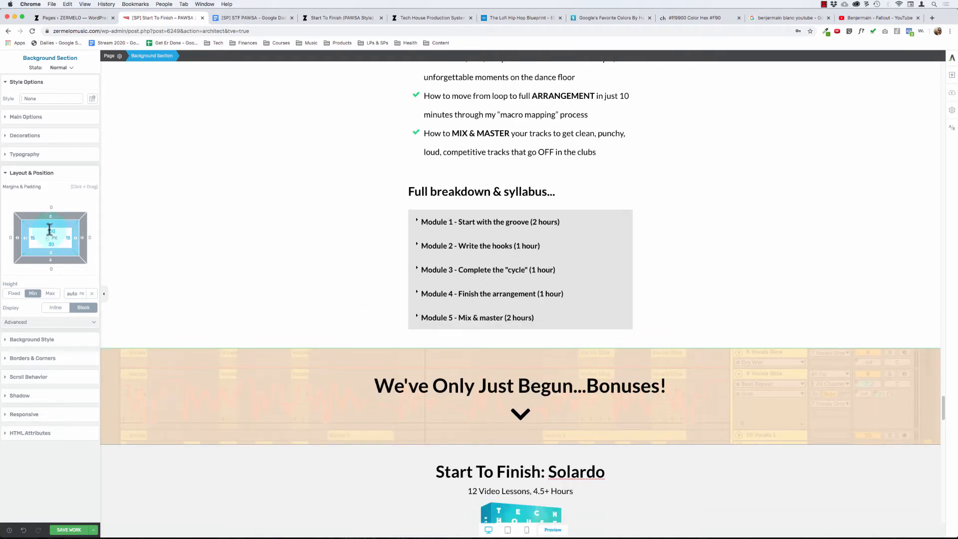
left_click(49, 230)
type("50")
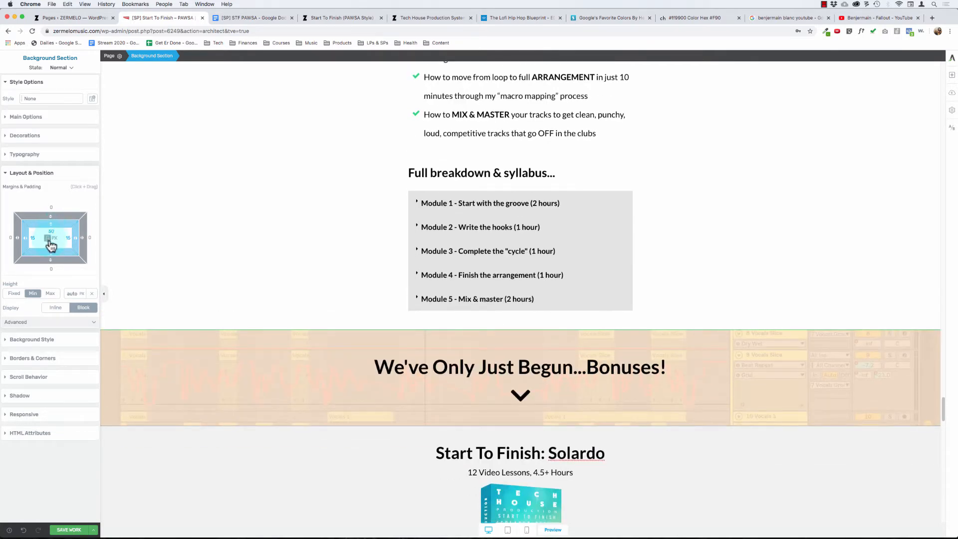
- Set the white syllabus section's bottom padding to 100 px
left_click(50, 243)
type("50")
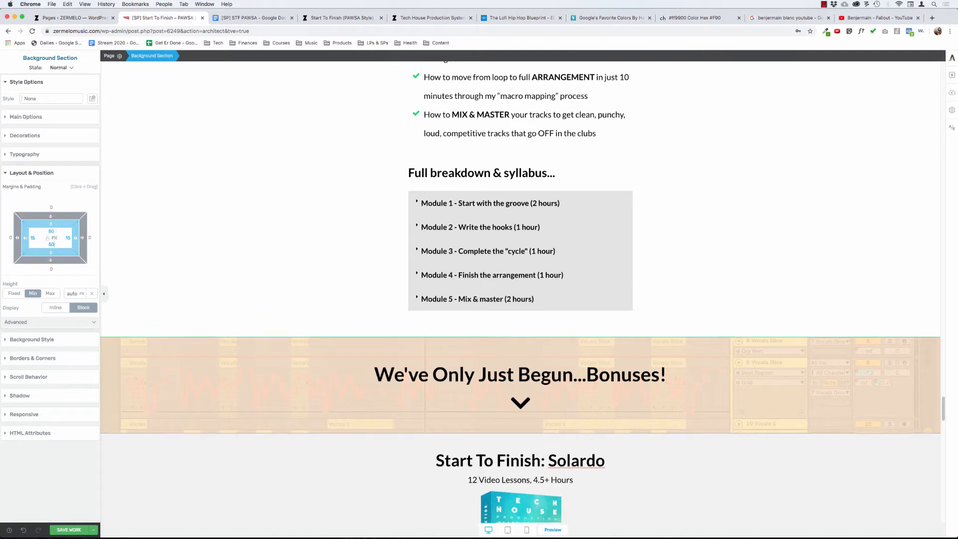
left_click_drag(51, 258, 259, 215)
left_click(51, 243)
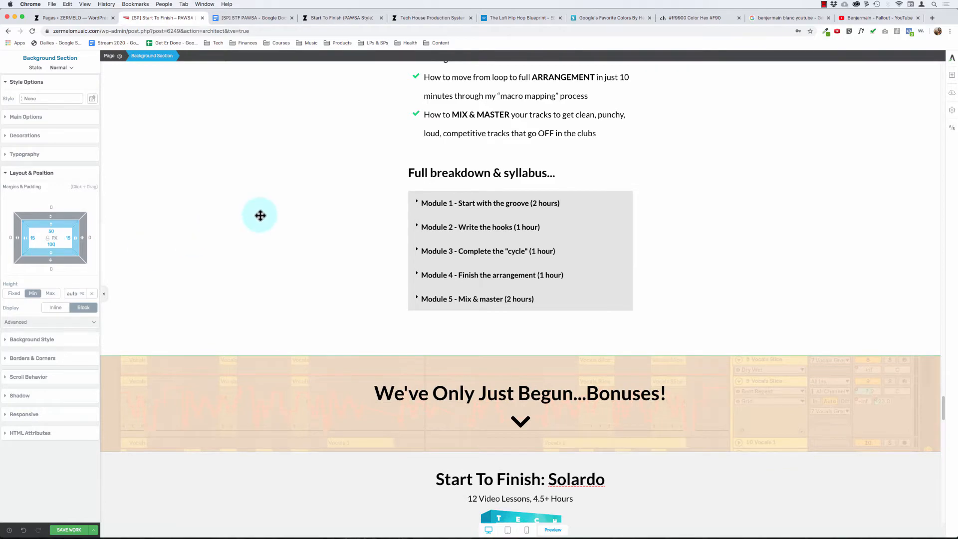
- Examine the spacing around the syllabus section and the settings of the grey story section's closing paragraph above it
scroll(259, 215, "down", 5)
scroll(260, 215, "up", 15)
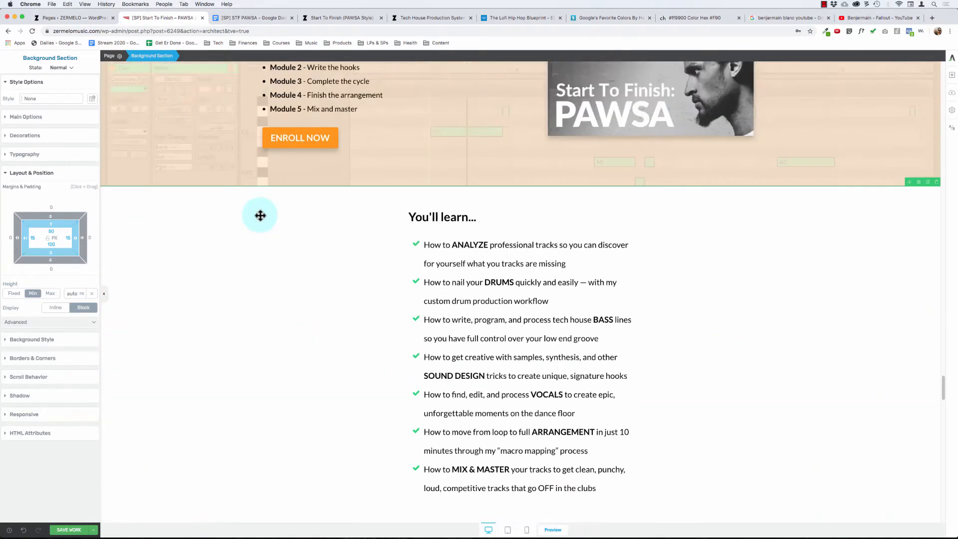
scroll(205, 206, "up", 4)
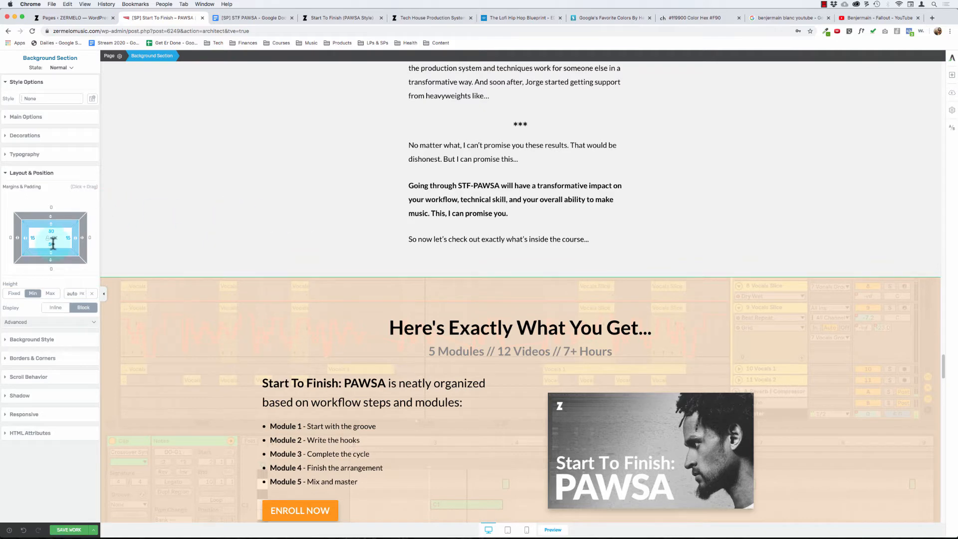
left_click(433, 229)
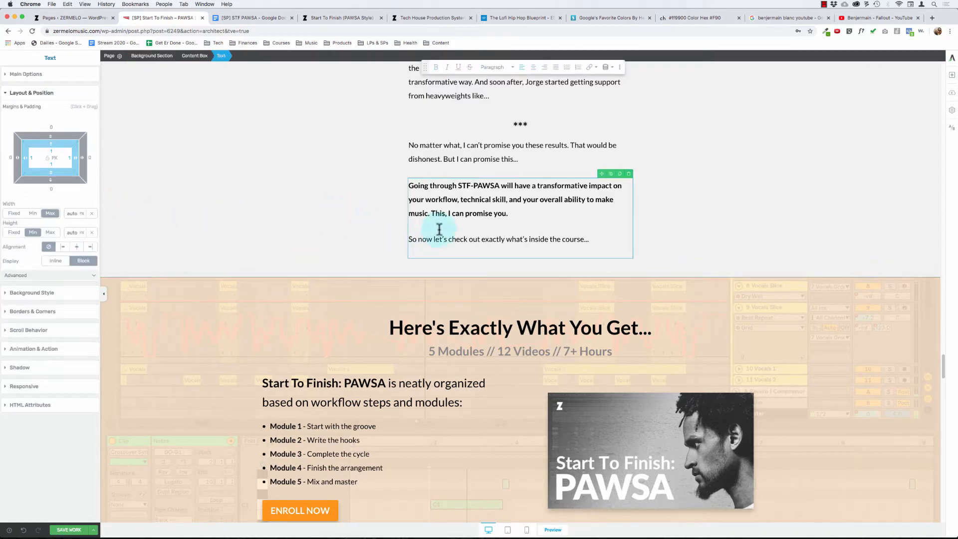
left_click(50, 80)
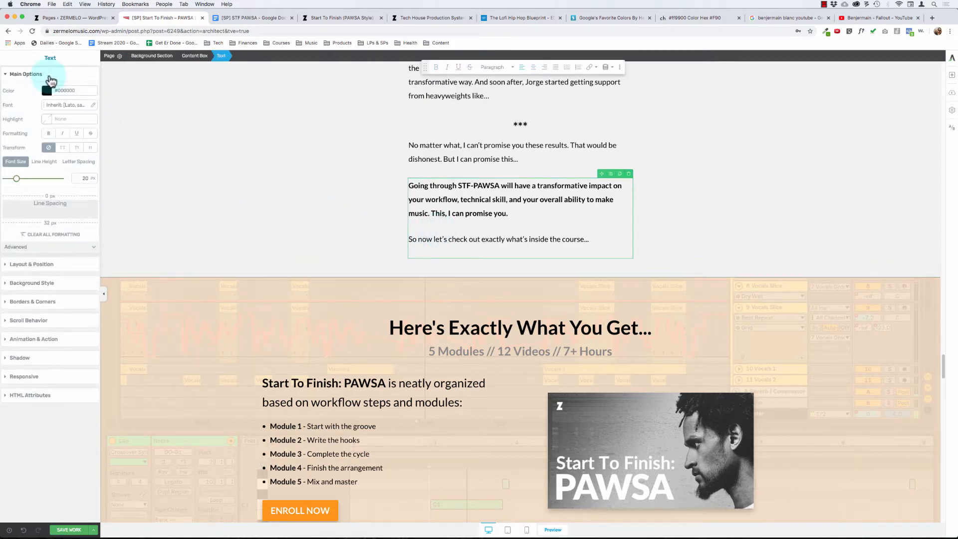
left_click(300, 200)
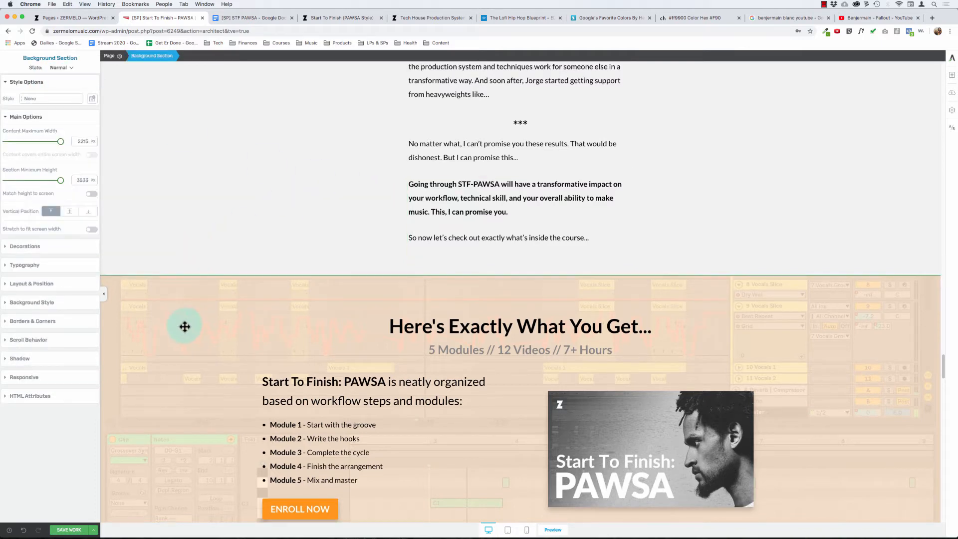
left_click(185, 326)
scroll(184, 326, "down", 20)
left_click(235, 259)
scroll(235, 259, "up", 4)
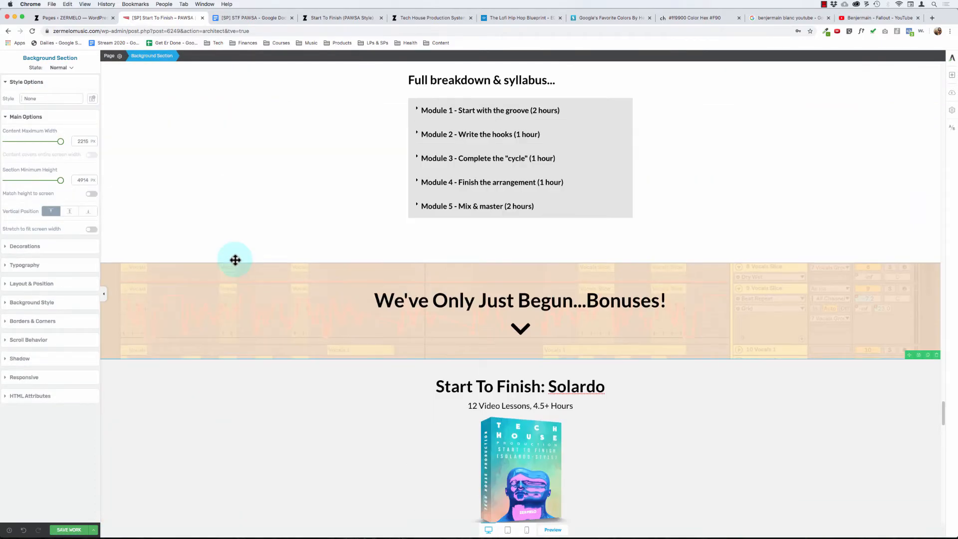
scroll(235, 260, "up", 7)
- Set the top padding of the white "You'll learn..." background section to 100 px
left_click(212, 201)
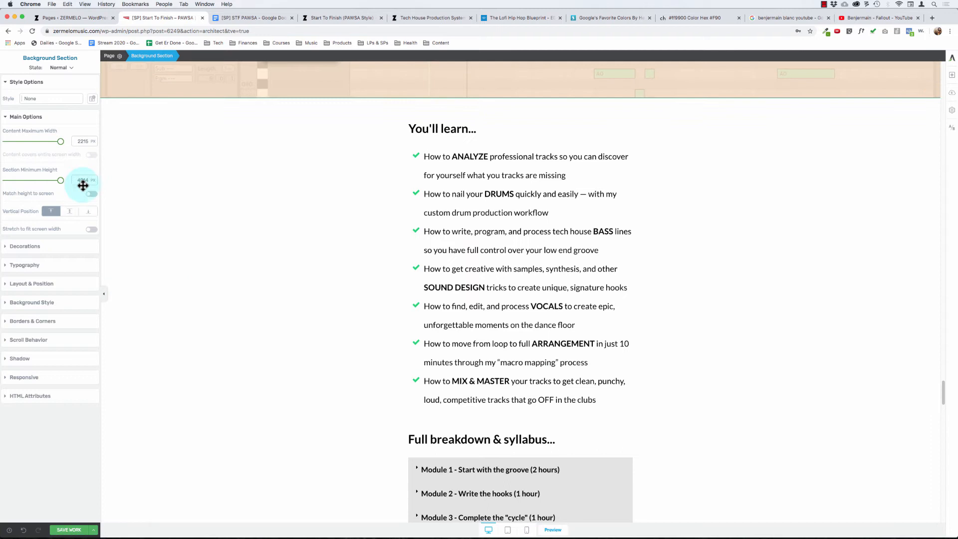
left_click(25, 116)
left_click(35, 193)
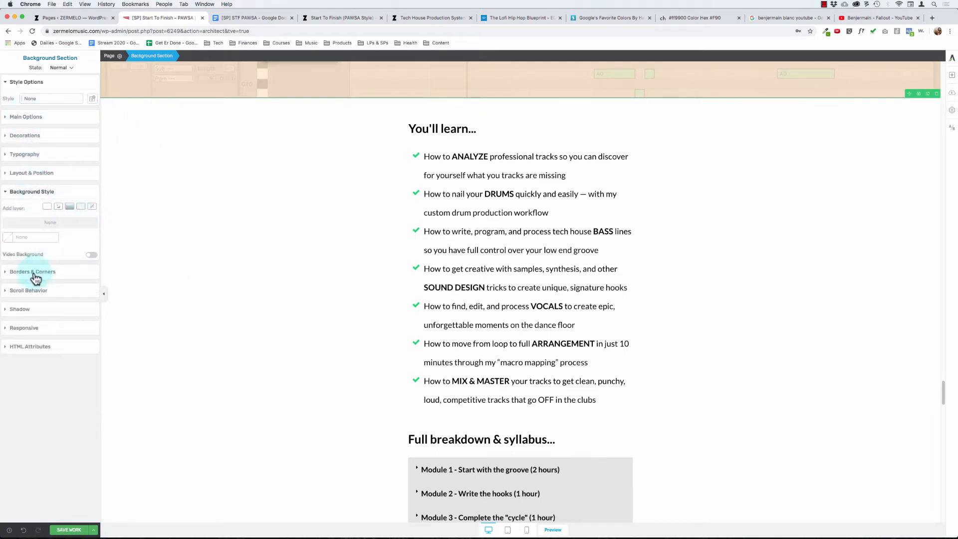
left_click(30, 173)
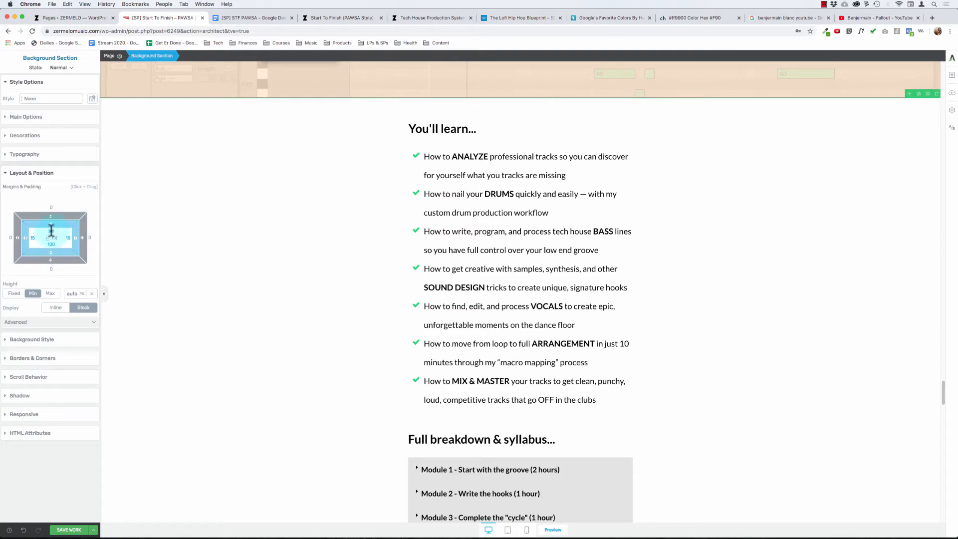
left_click(51, 231)
type("100")
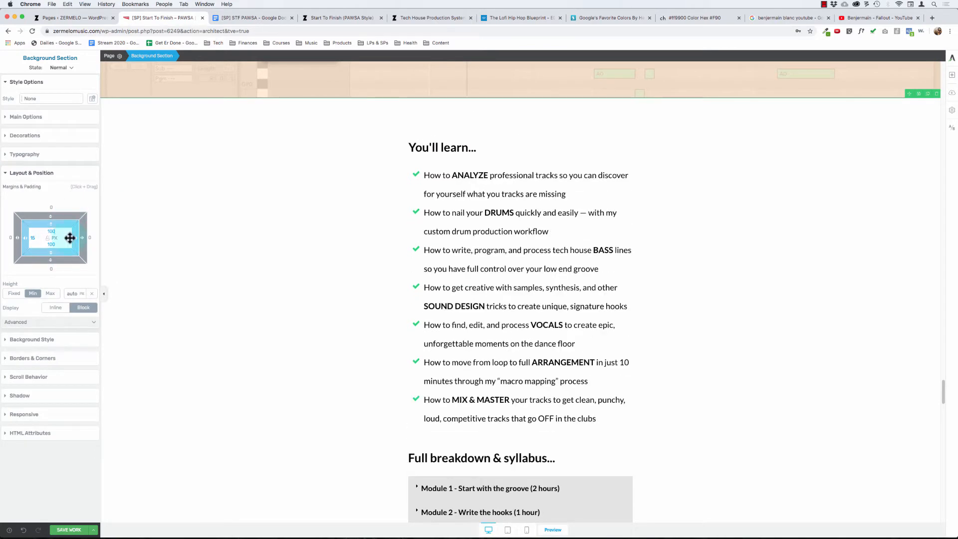
- Set the bottom padding of the grey background section above "Here's Exactly What You Get..." to 80 px
scroll(241, 291, "up", 7)
scroll(241, 291, "down", 2)
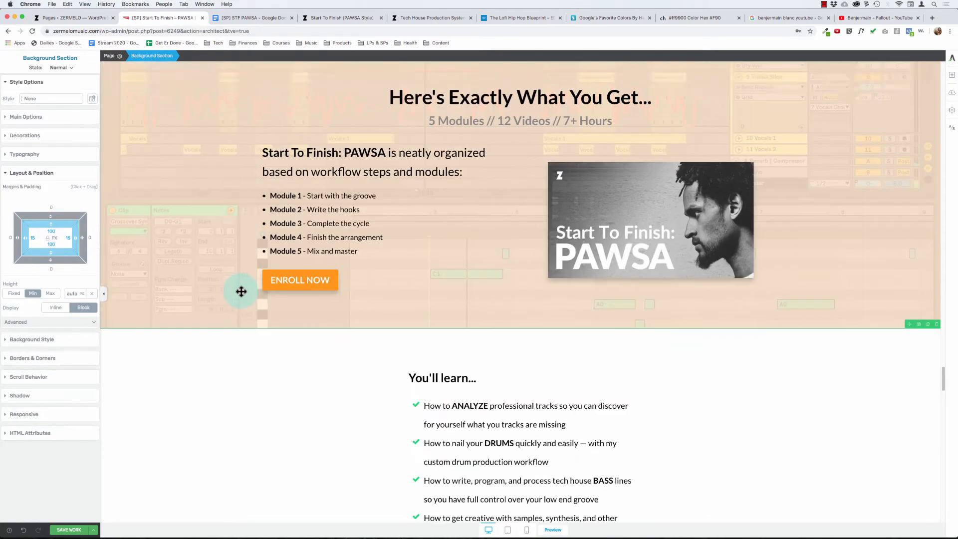
scroll(241, 291, "up", 5)
scroll(242, 291, "down", 3)
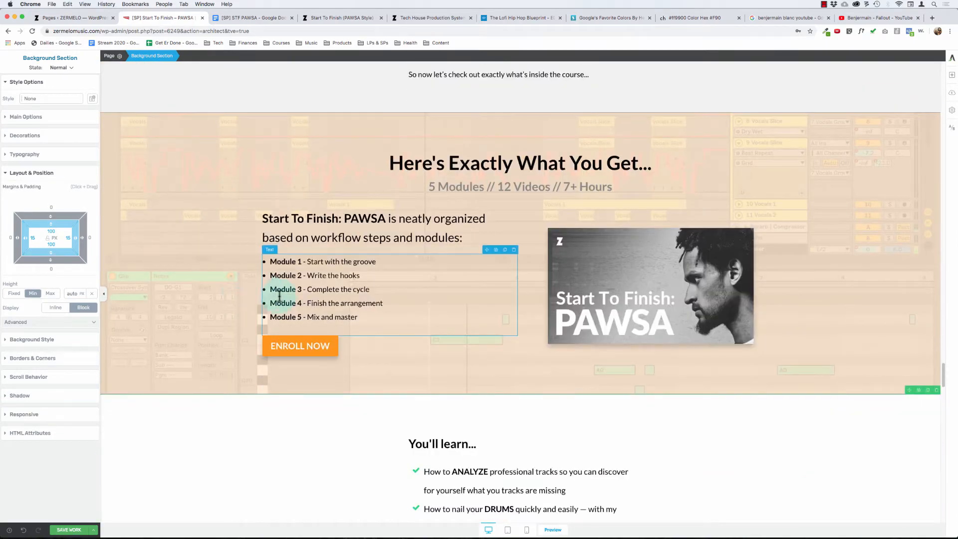
scroll(242, 291, "up", 5)
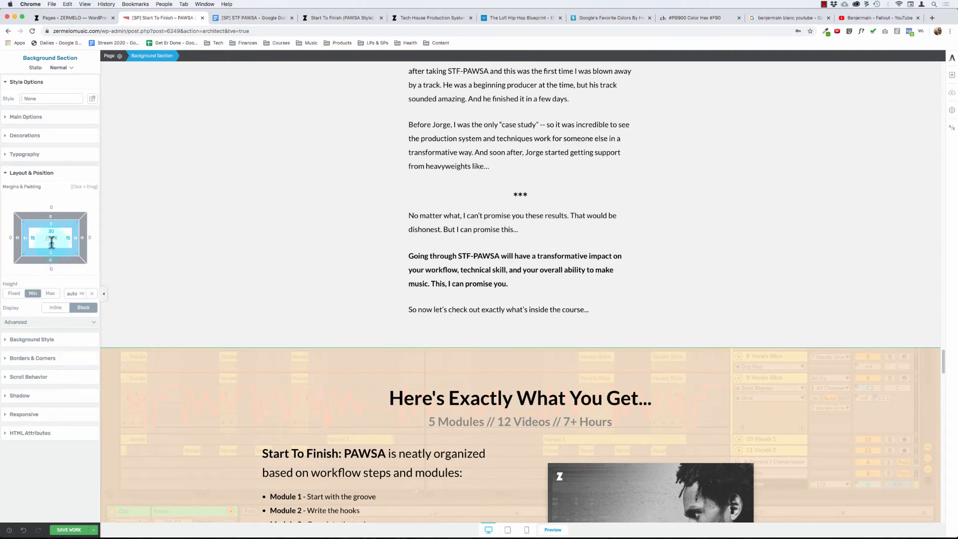
left_click_drag(58, 257, 104, 259)
type("80")
- Set the spacing below the grey section's closing paragraph, "So now let's check out exactly what's inside the course...", to 0 px
left_click(488, 314)
left_click(25, 74)
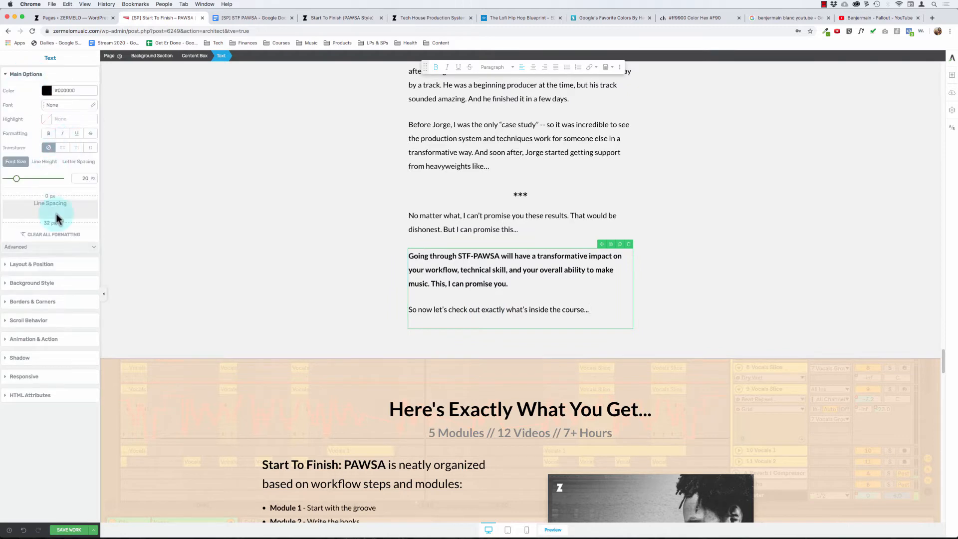
left_click_drag(52, 221, 77, 150)
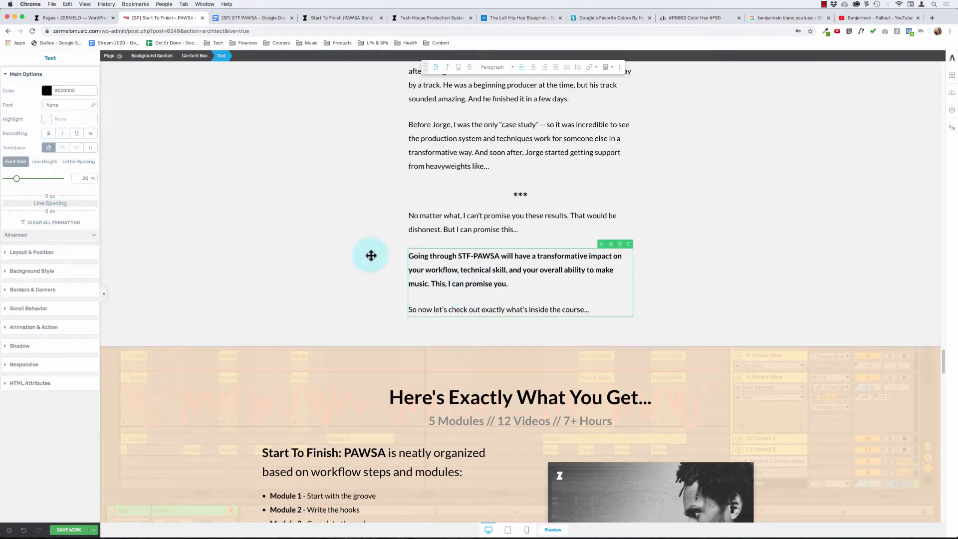
- Set the bottom padding of the grey background section above "Here's Exactly What You Get..." to 100 px
left_click(280, 264)
left_click(34, 289)
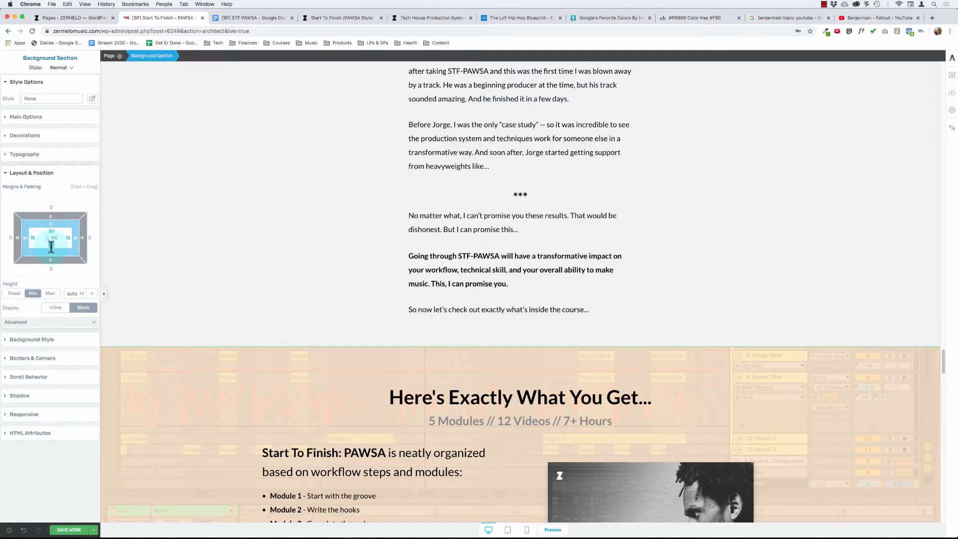
left_click_drag(51, 247, 195, 244)
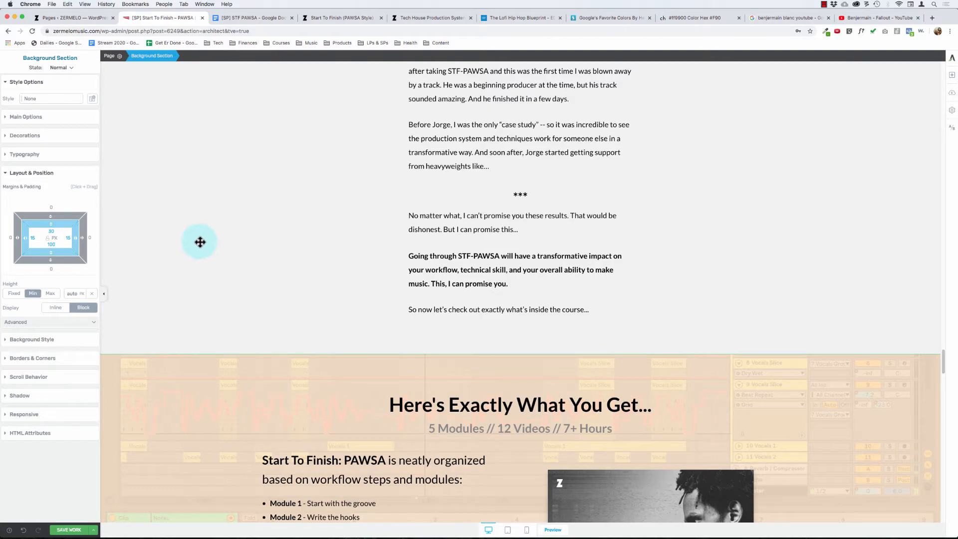
- Set the solid colour overlay of the "Here's Exactly What You Get..." background section to 90% opacity
scroll(200, 242, "down", 4)
scroll(199, 242, "up", 10)
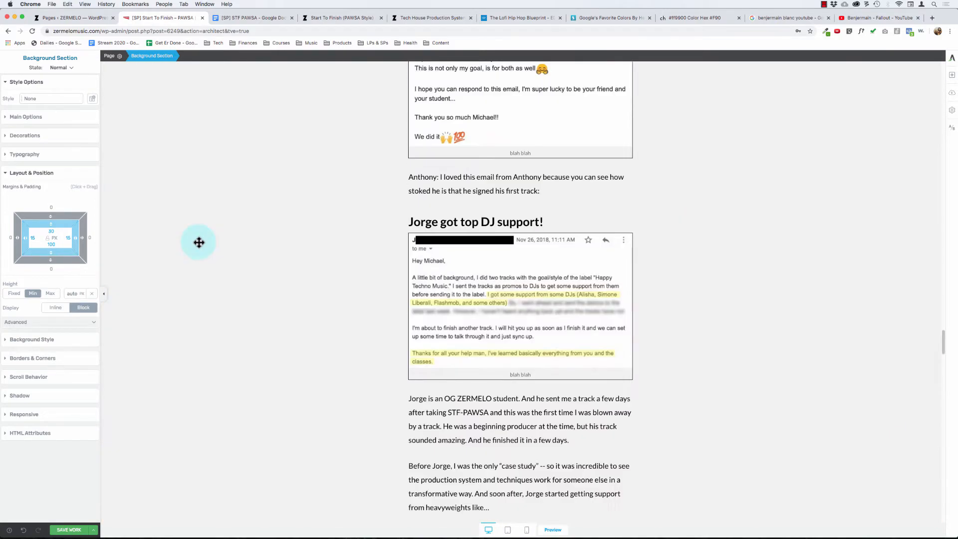
scroll(199, 242, "up", 10)
scroll(199, 242, "down", 20)
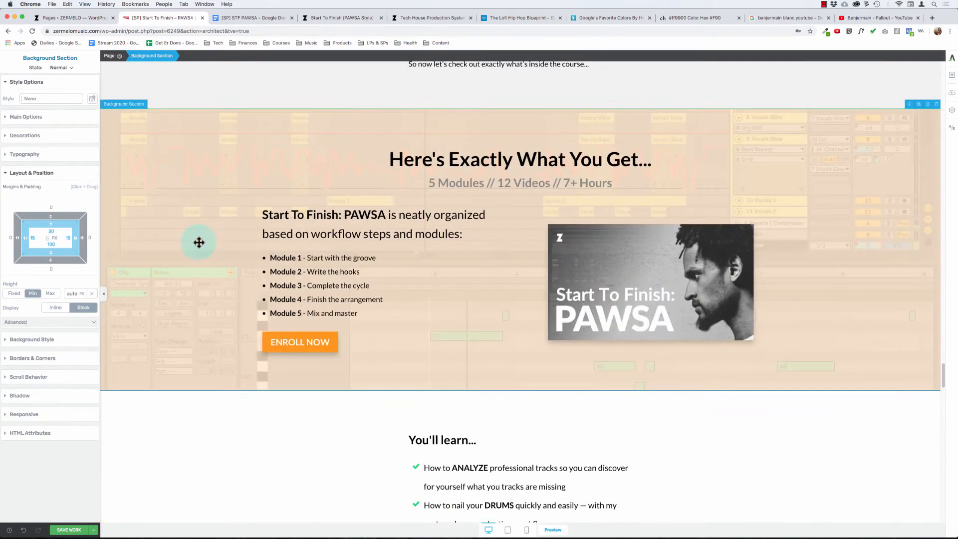
scroll(199, 243, "down", 2)
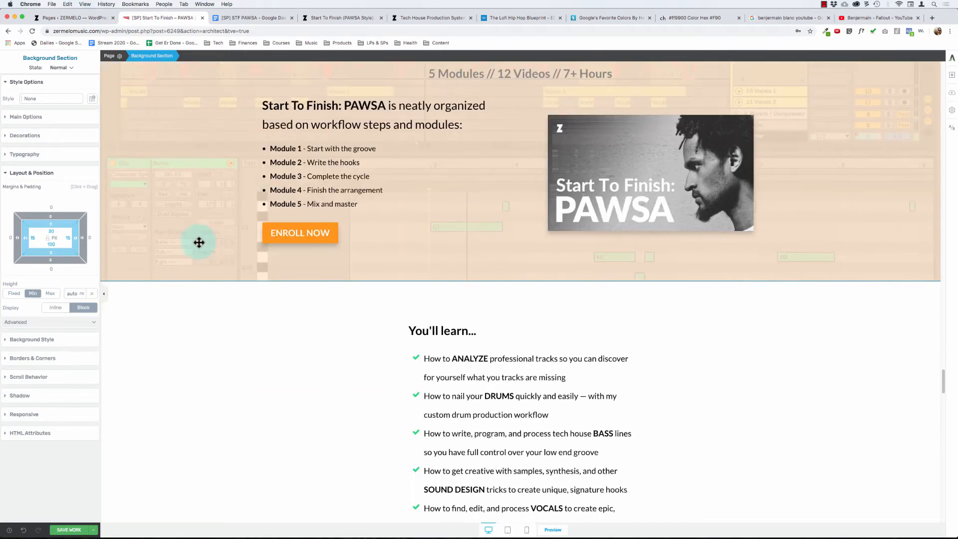
left_click(139, 111)
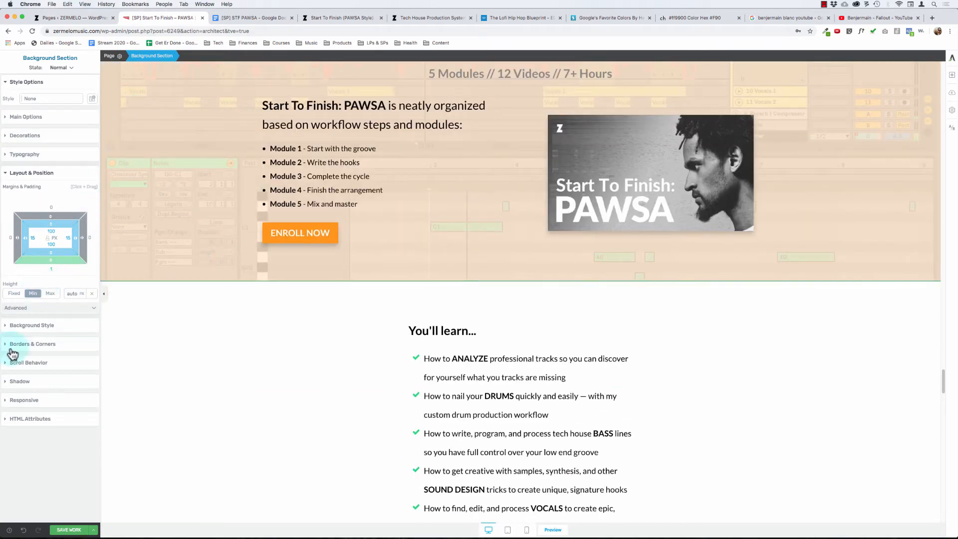
left_click(30, 328)
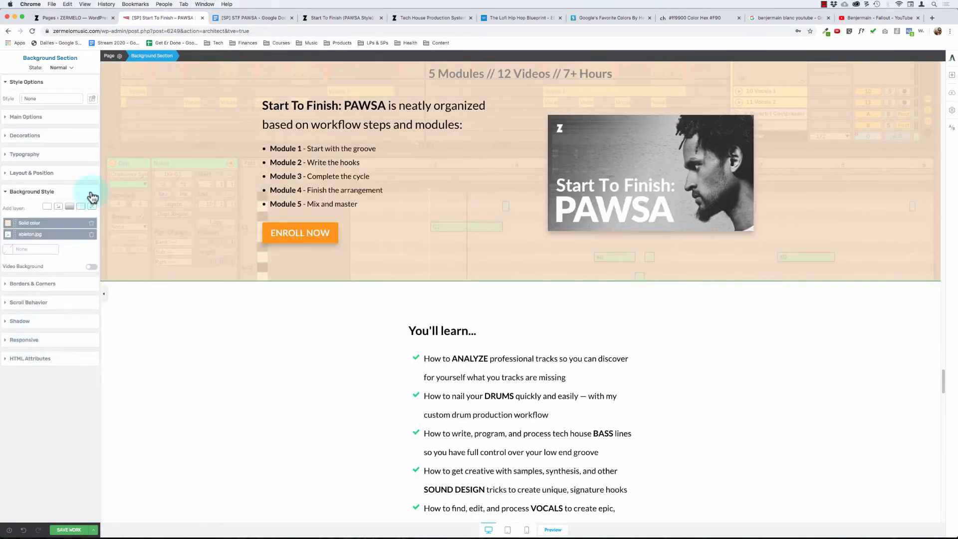
left_click(8, 224)
left_click(88, 323)
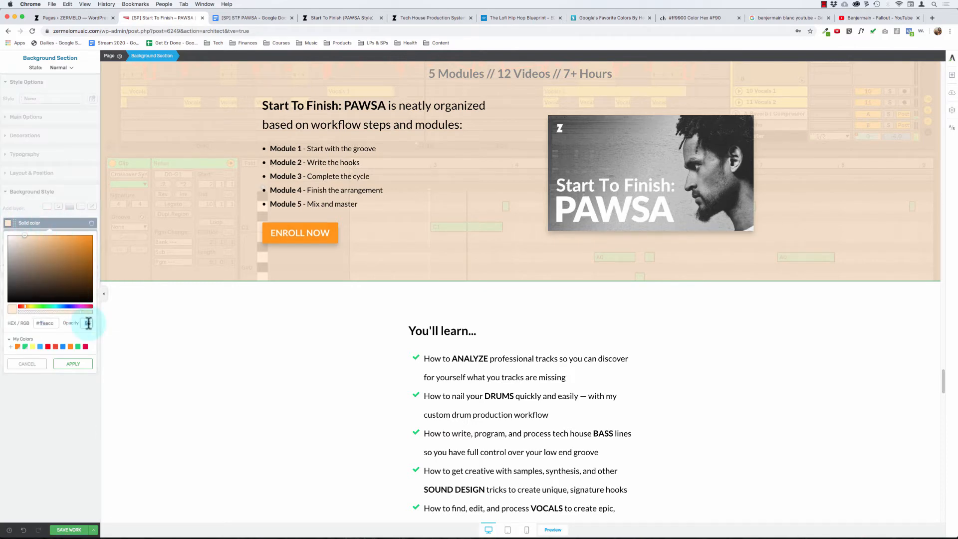
type("90")
left_click(77, 364)
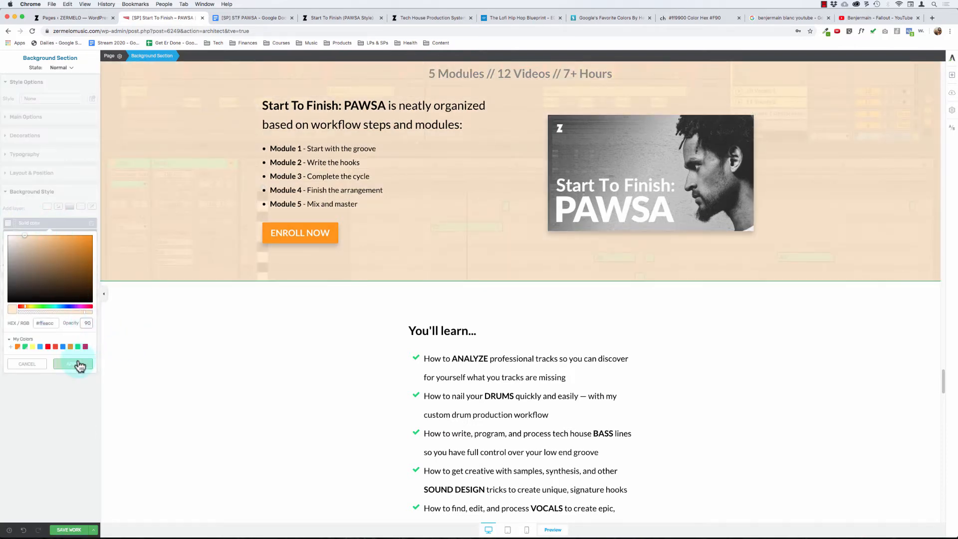
- Set the solid colour overlay of the "INTRODUCING Start To Finish: PAWSA" background section to 90% opacity
scroll(196, 368, "up", 4)
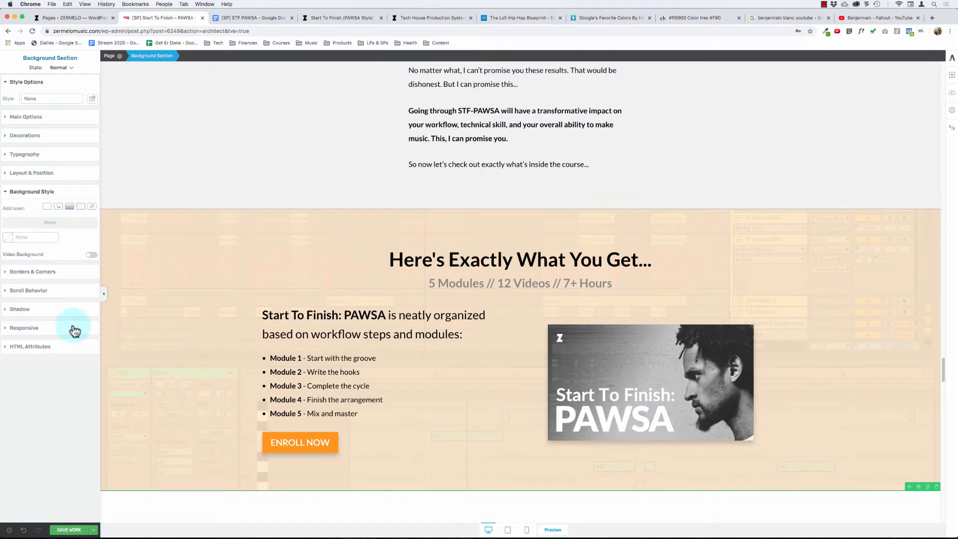
scroll(153, 321, "up", 20)
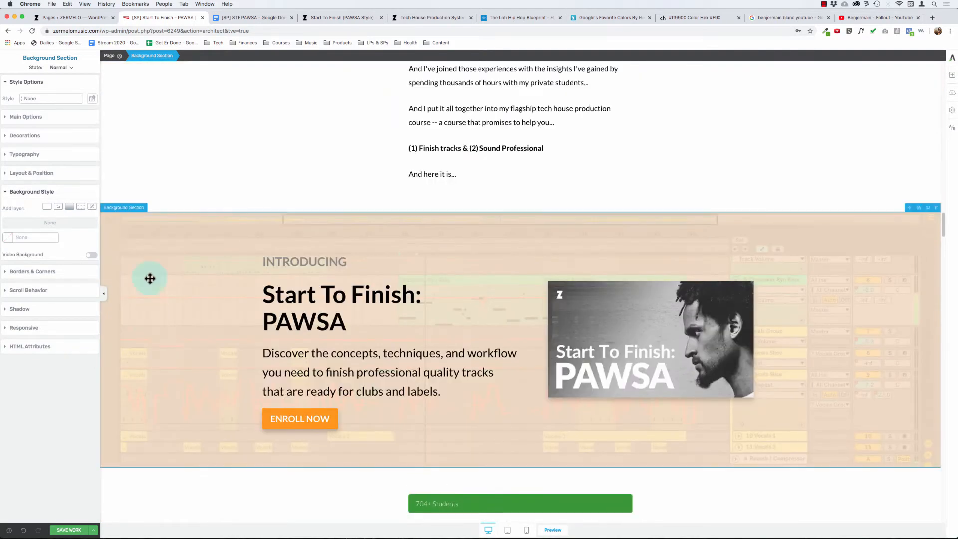
left_click(150, 278)
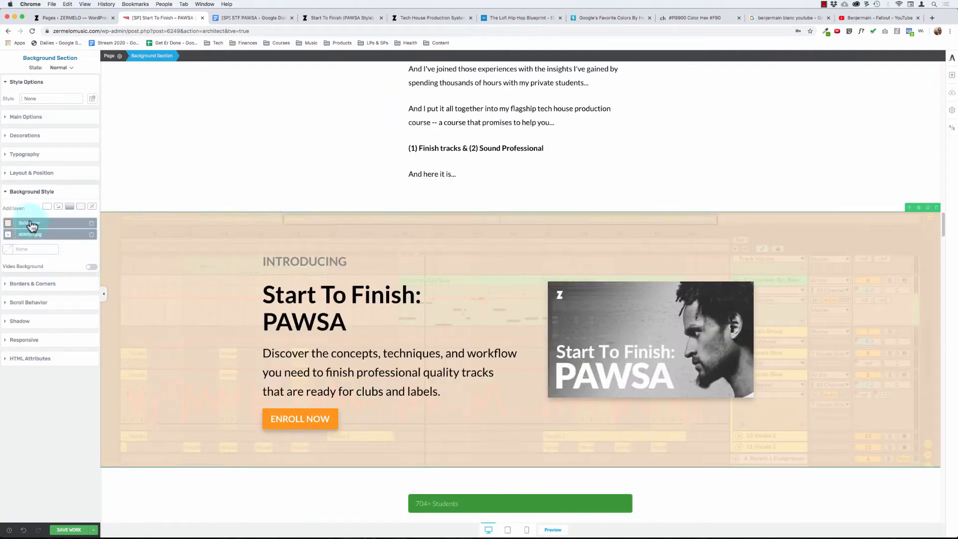
left_click(28, 223)
double_click(87, 323)
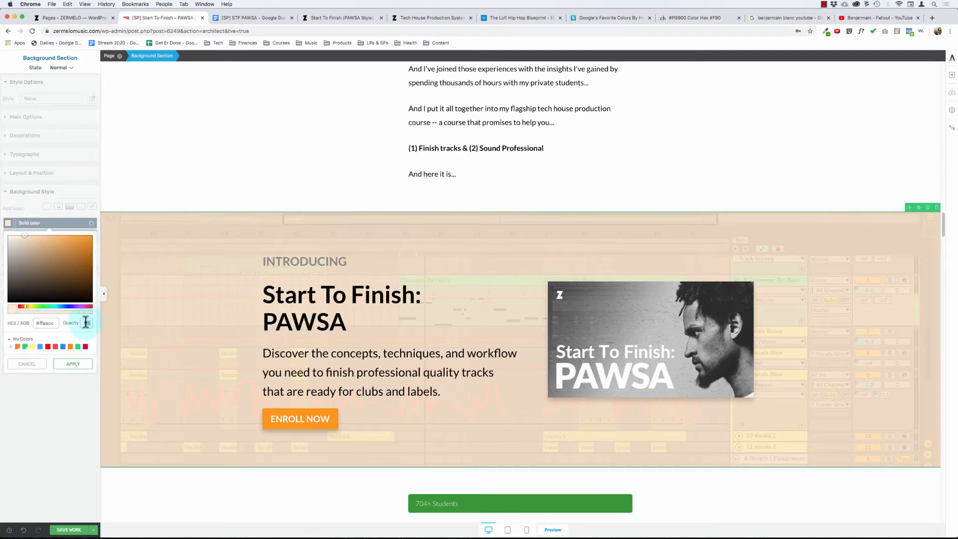
type("90")
left_click(79, 366)
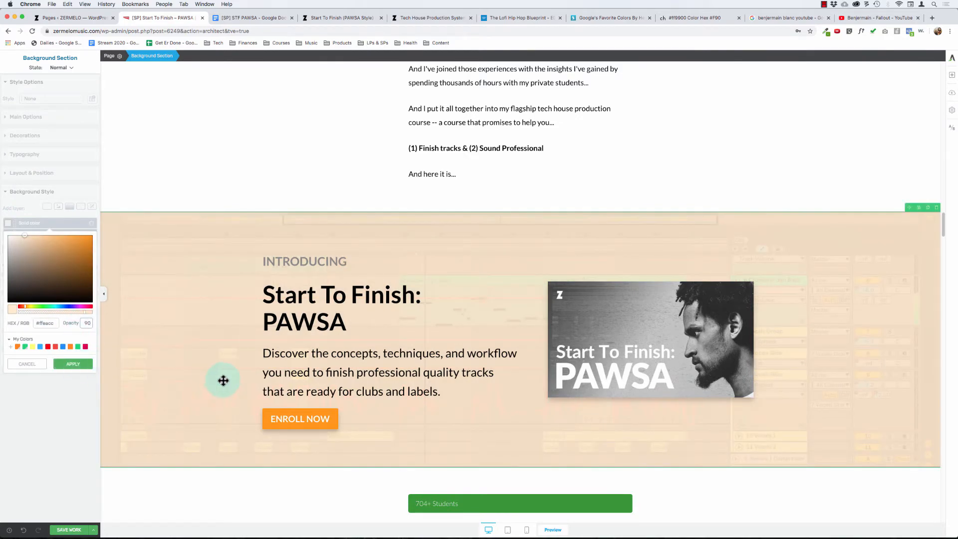
- Set the solid colour overlay of the "We've Only Just Begun...Bonuses!" background section to 90% opacity
scroll(224, 381, "down", 20)
scroll(223, 381, "down", 15)
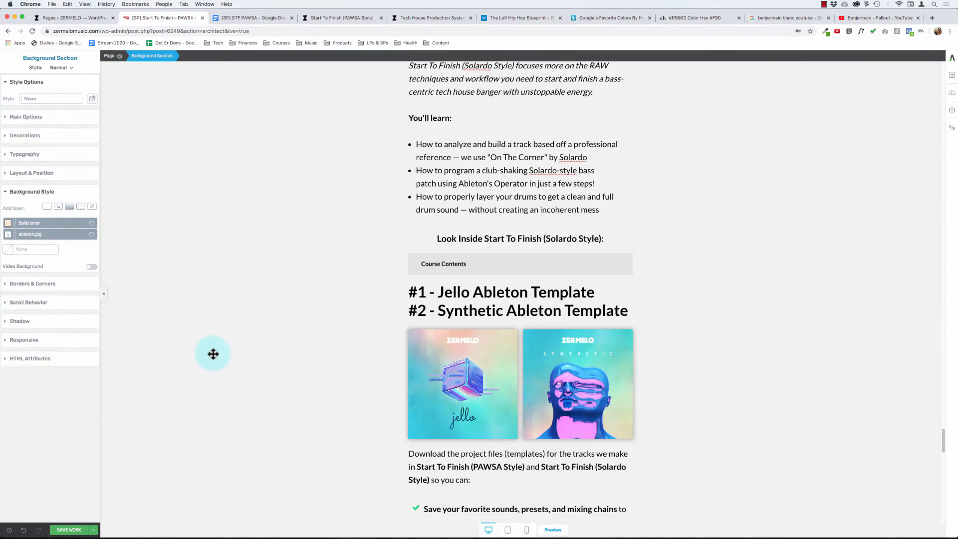
scroll(210, 364, "up", 5)
scroll(208, 373, "down", 5)
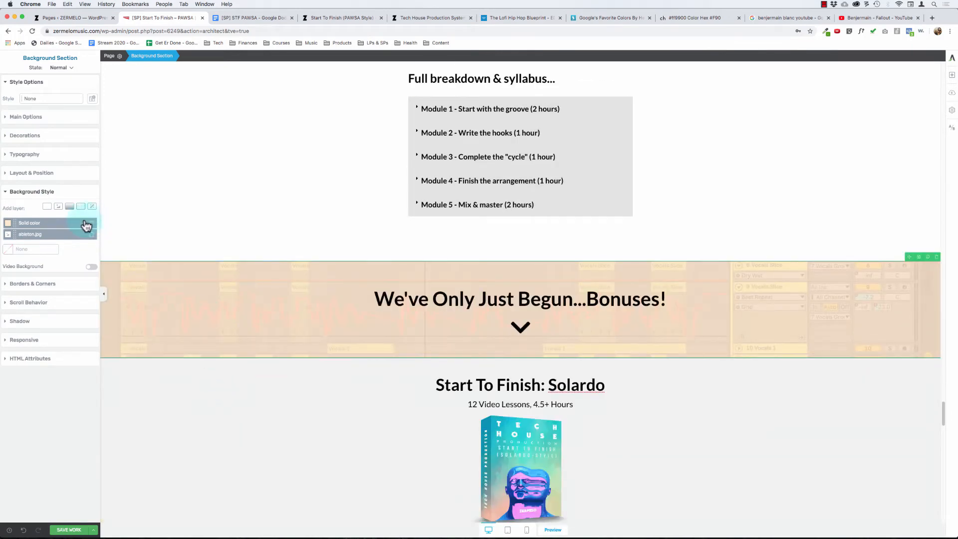
left_click(17, 222)
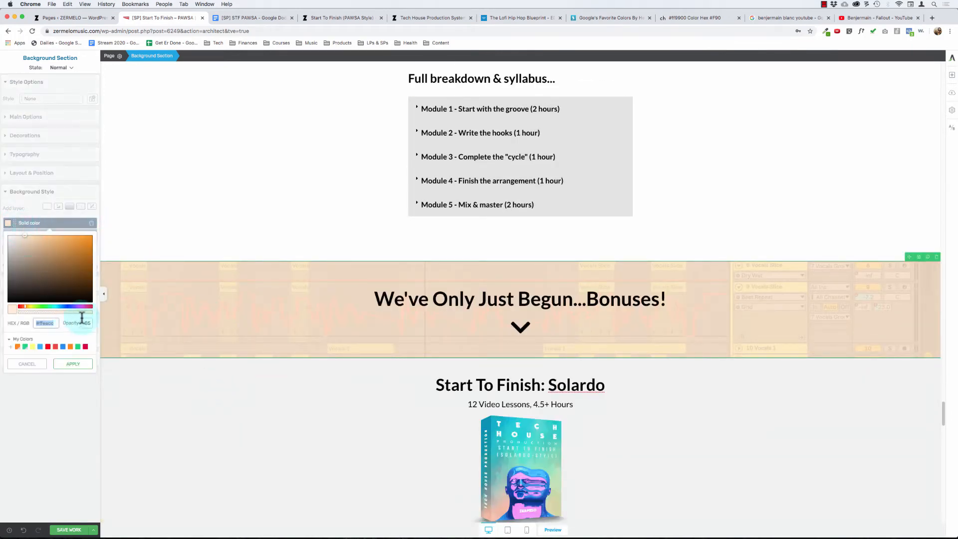
type("90")
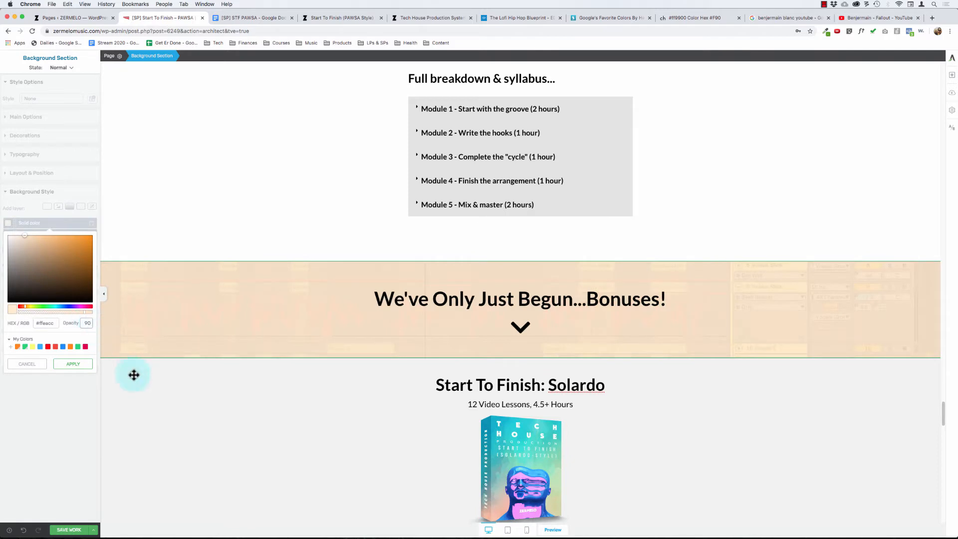
left_click(75, 364)
- Set the font size of the "We've Only Just Begun...Bonuses!" heading to 64 px
triple_click(459, 299)
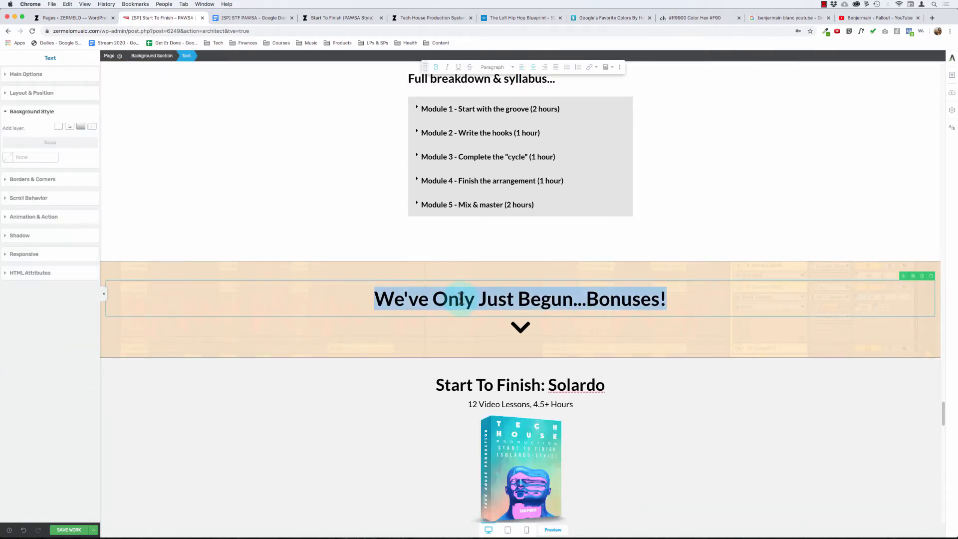
left_click(29, 74)
left_click(83, 178)
type("64")
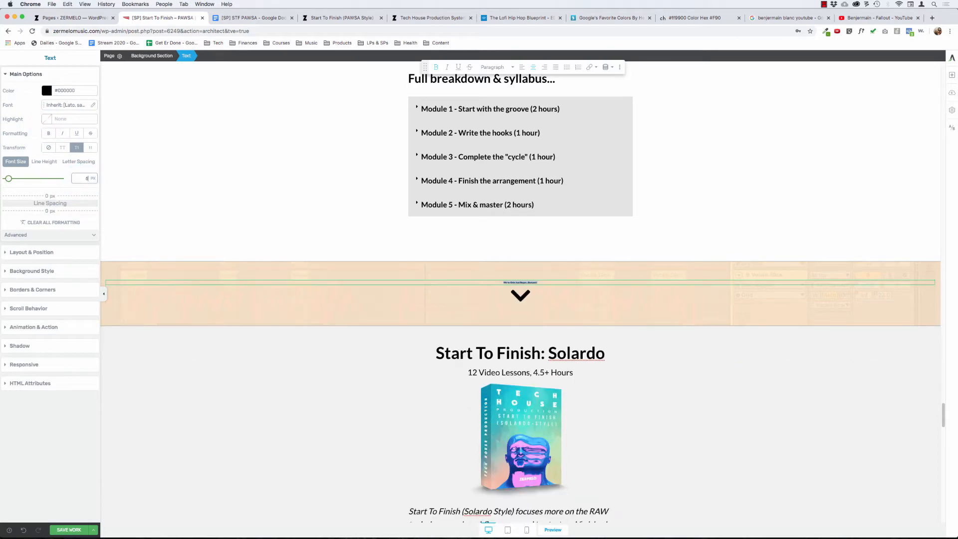
left_click(256, 453)
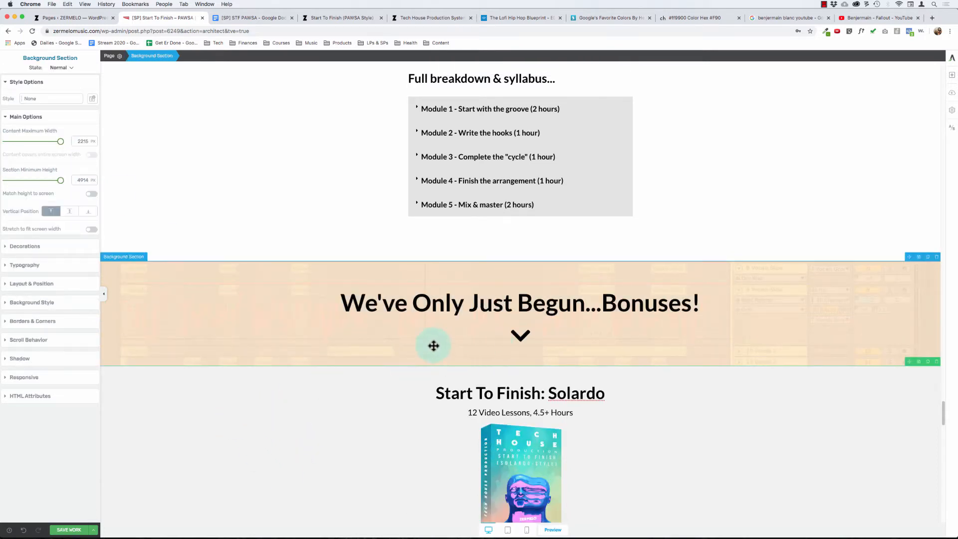
- Search the icons for "down" and replace the plain chevron under the bonuses heading with the solid circled down chevron
left_click(523, 333)
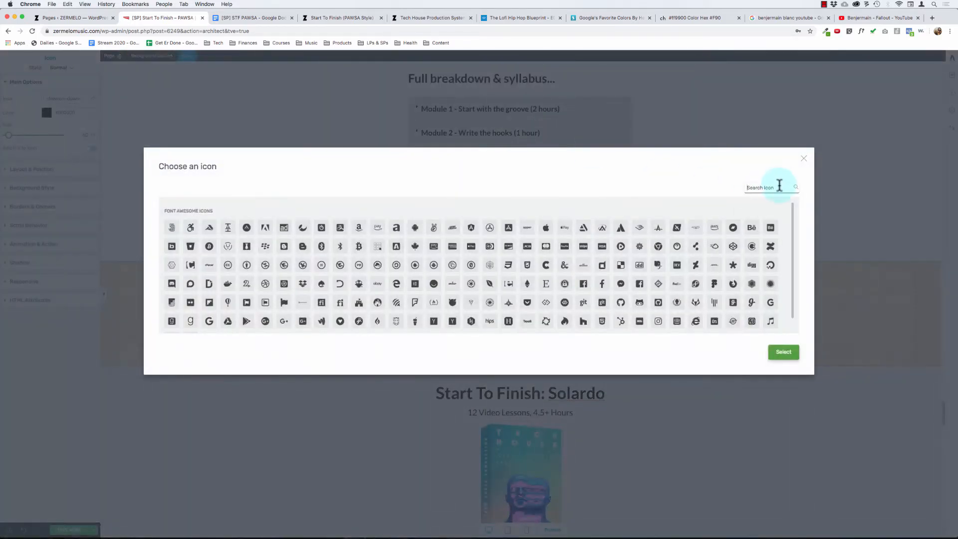
left_click(779, 186)
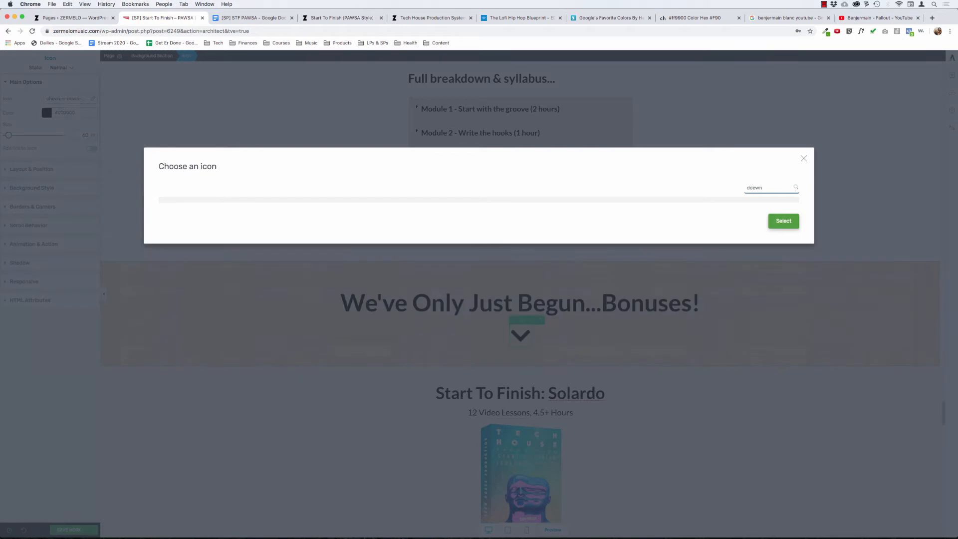
key("BackSpace")
type("wn")
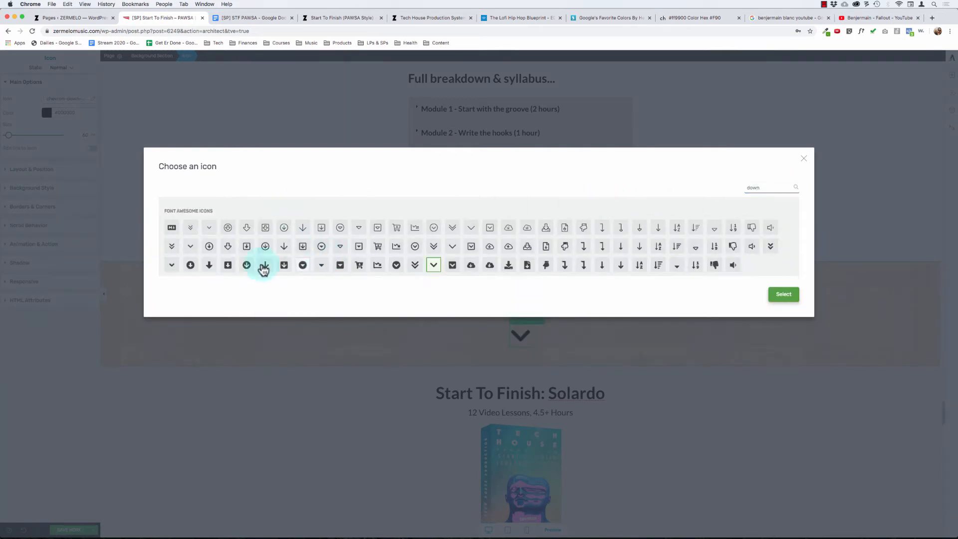
left_click(395, 266)
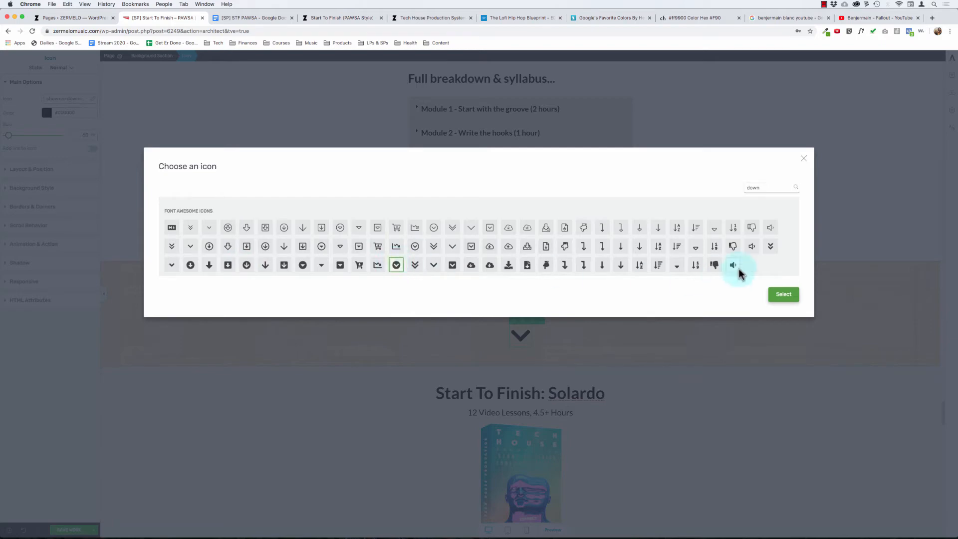
left_click(779, 298)
left_click(257, 444)
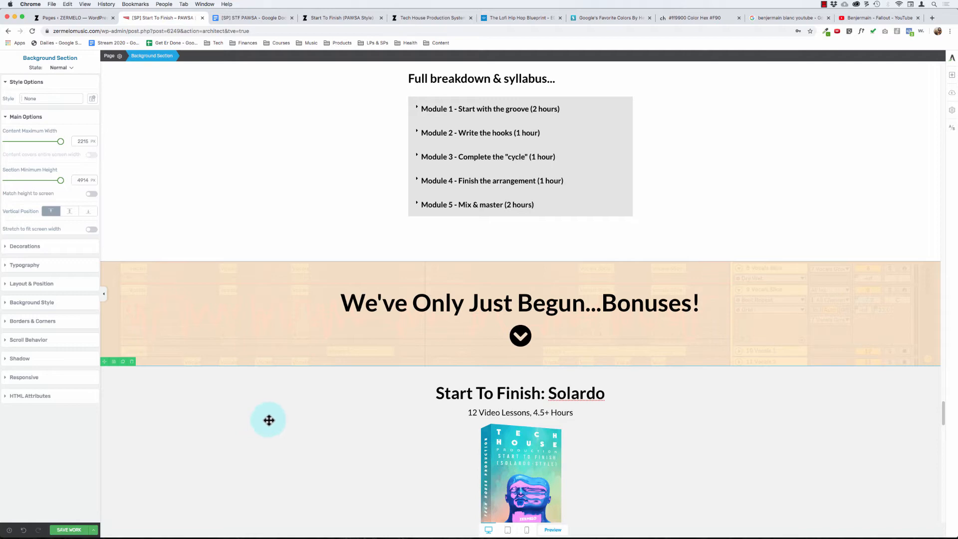
- Save the page and review the sections from "Here's Exactly What You Get..." down to the bonuses heading
scroll(182, 419, "down", 3)
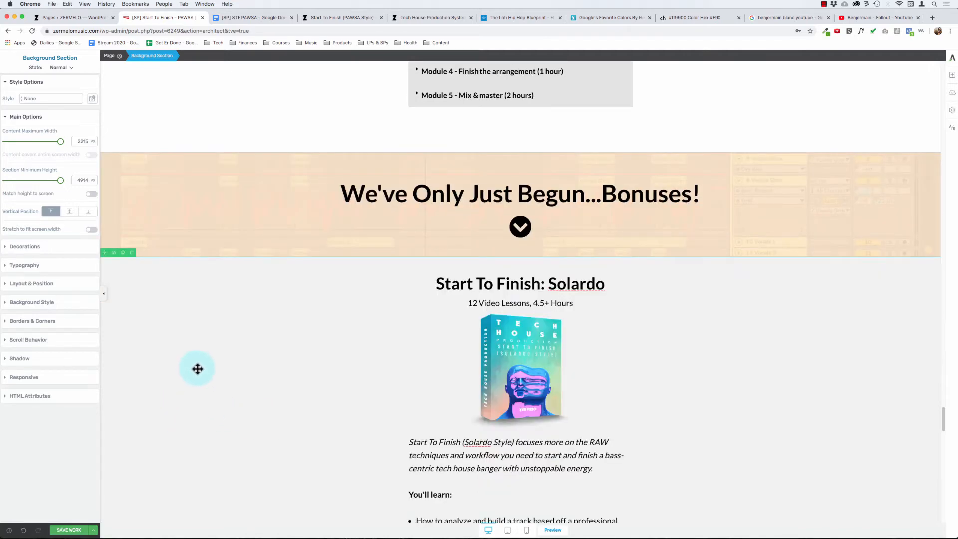
left_click(70, 529)
scroll(370, 333, "up", 5)
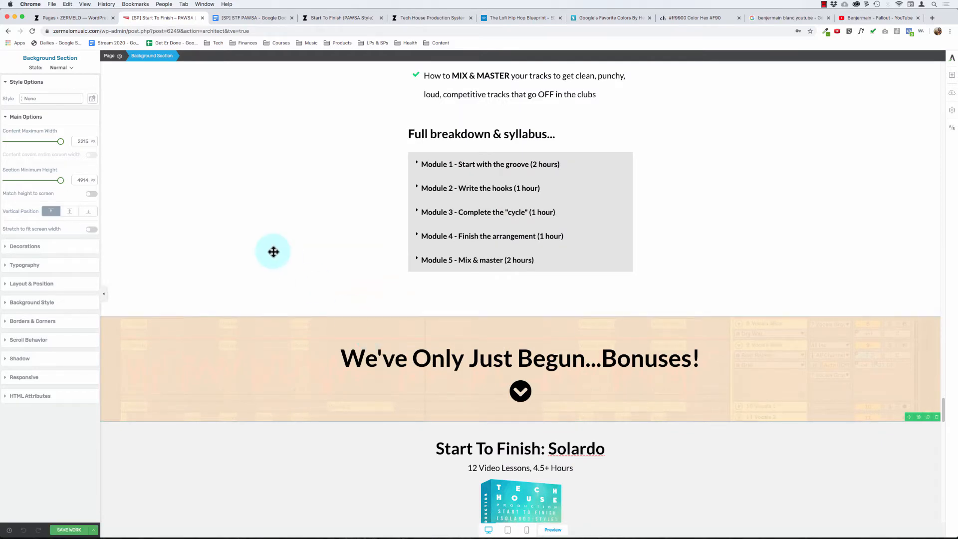
scroll(273, 244, "up", 10)
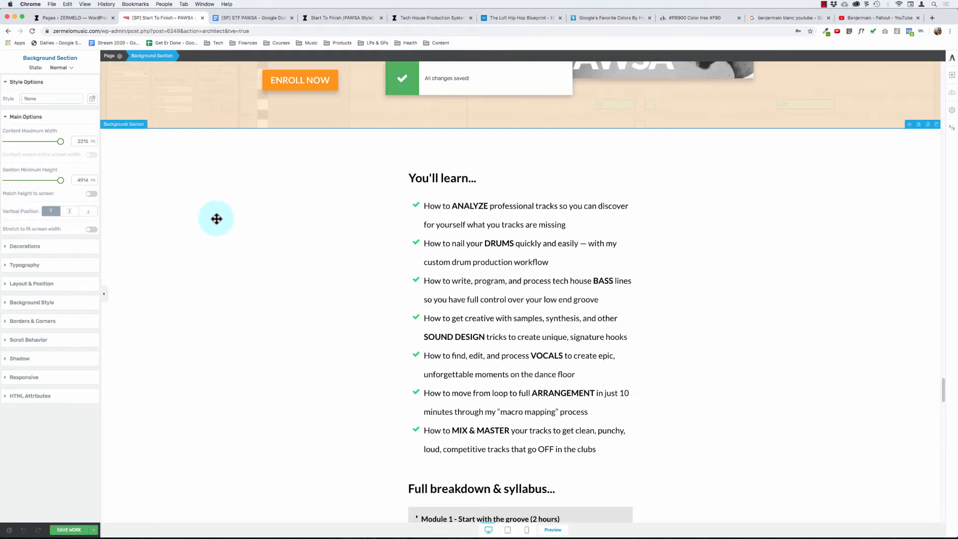
scroll(216, 218, "up", 8)
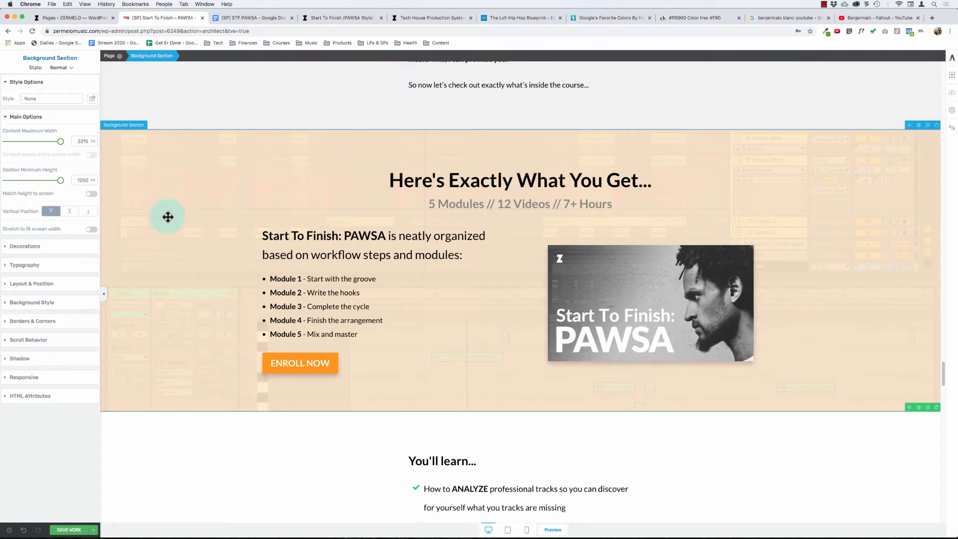
scroll(170, 218, "down", 20)
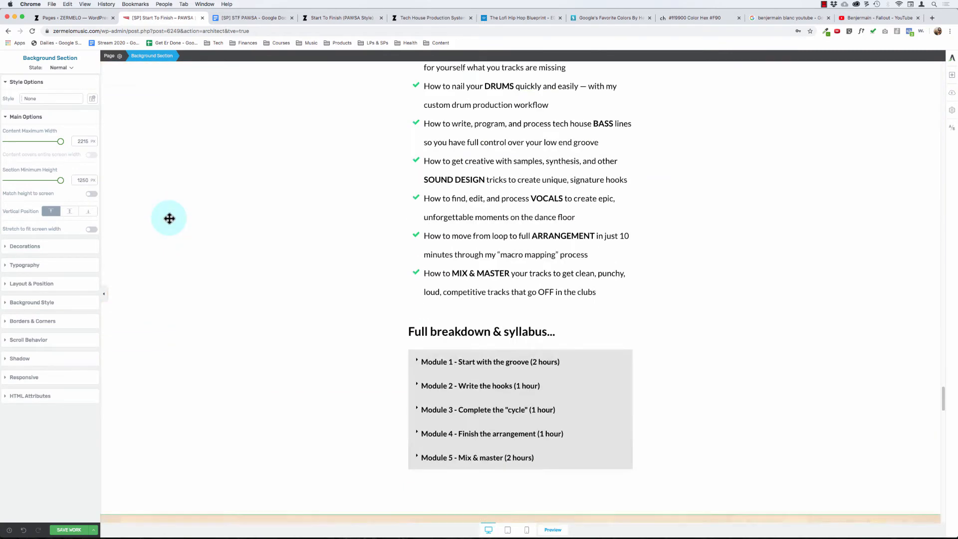
scroll(169, 218, "up", 20)
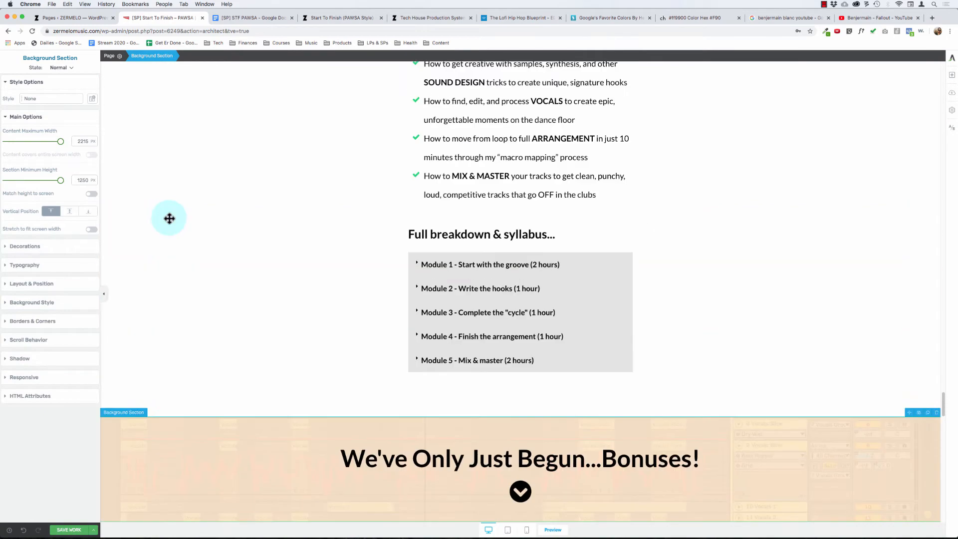
scroll(169, 218, "up", 1)
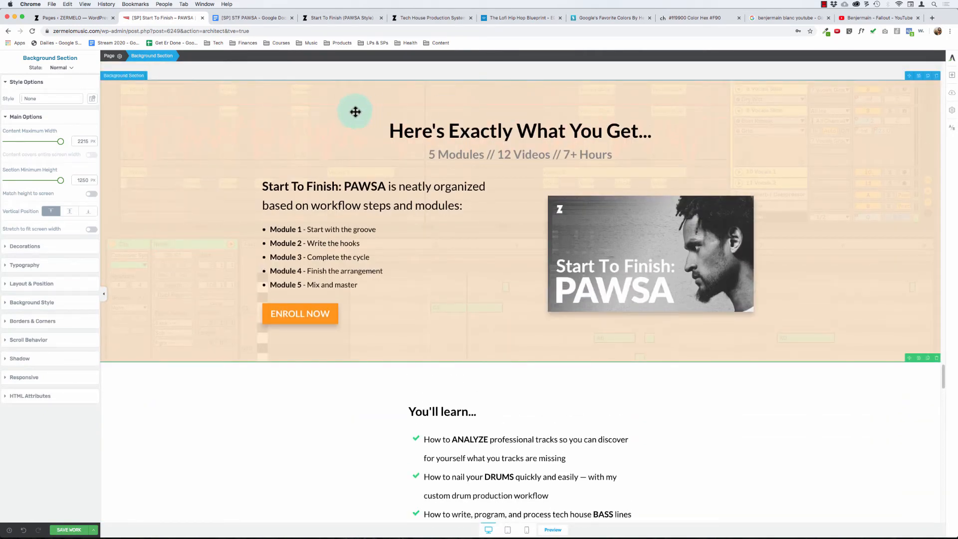
- Duplicate the "We've Only Just Begun...Bonuses!" background section and move the copy directly above the "Here's Exactly What You Get..." section
scroll(239, 186, "down", 17)
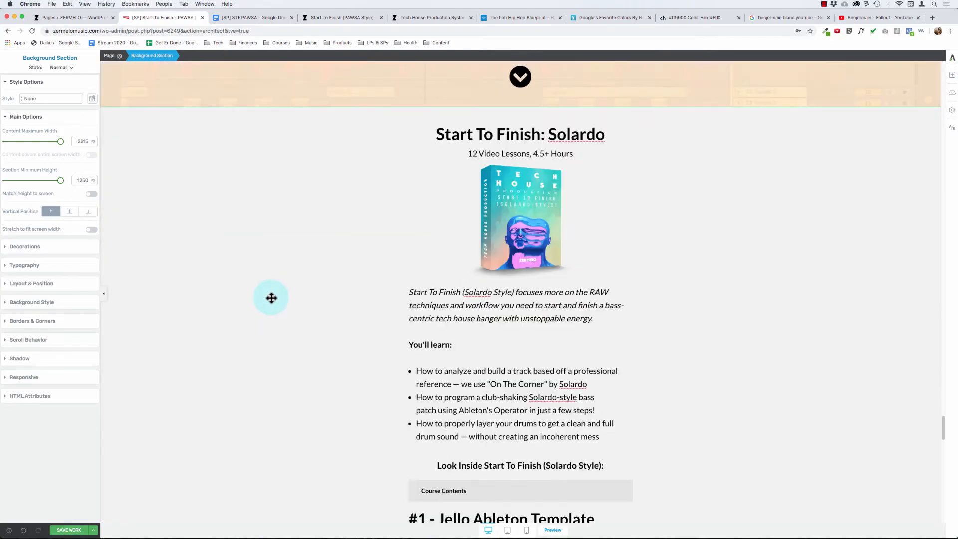
scroll(269, 297, "up", 5)
scroll(269, 297, "up", 3)
scroll(267, 298, "down", 3)
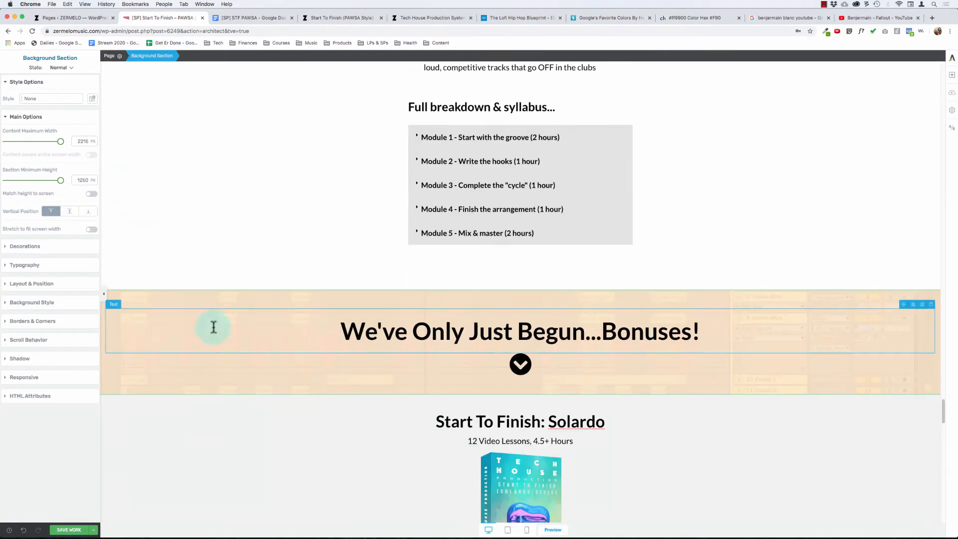
left_click(207, 299)
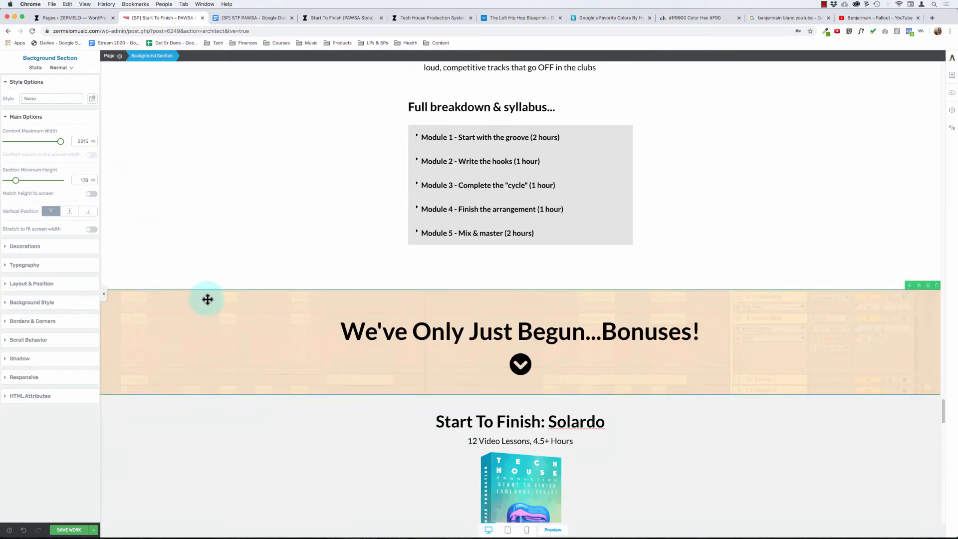
left_click(930, 291)
left_click_drag(909, 285, 753, 326)
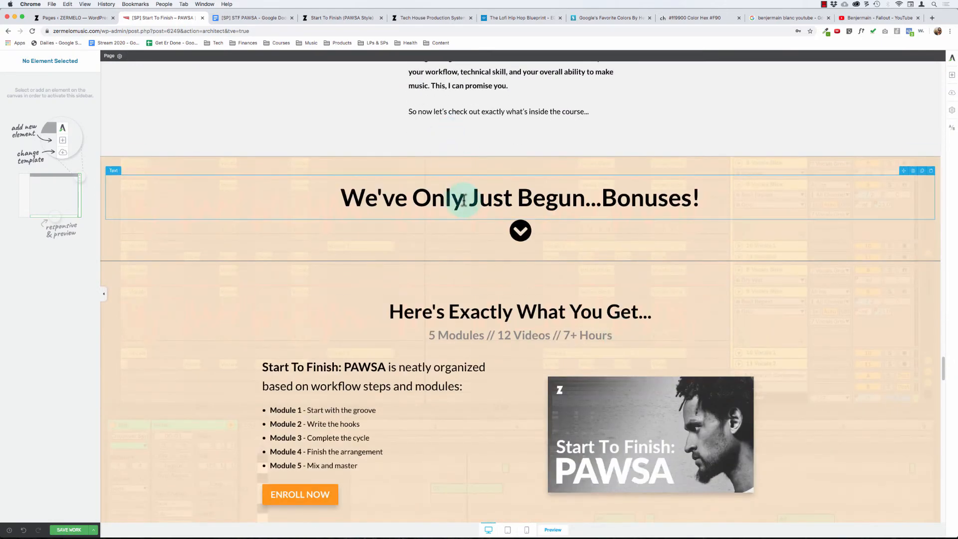
- Replace the heading text of the copied section with "Here's Exactly What You Get..."
triple_click(463, 200)
type("Here")
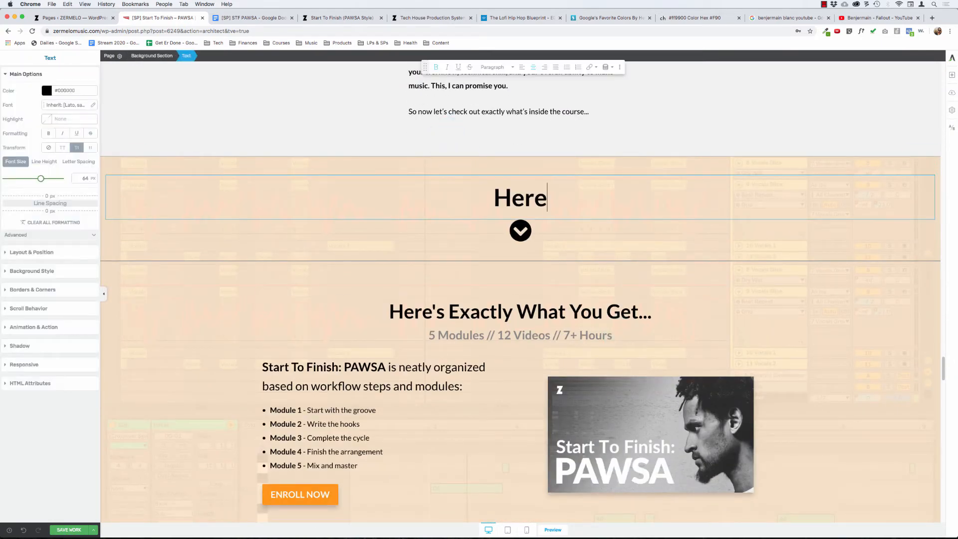
type("'s Exactly ")
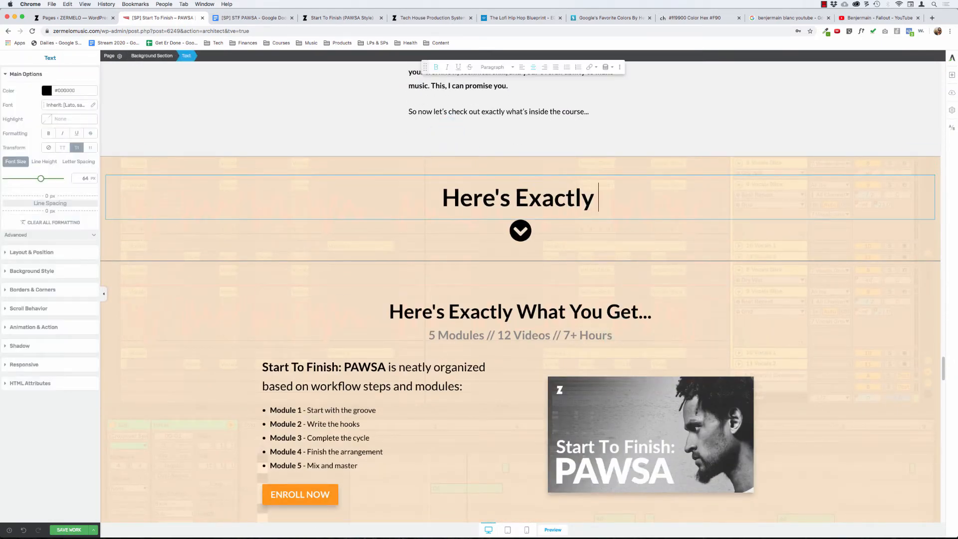
type("Wahat You")
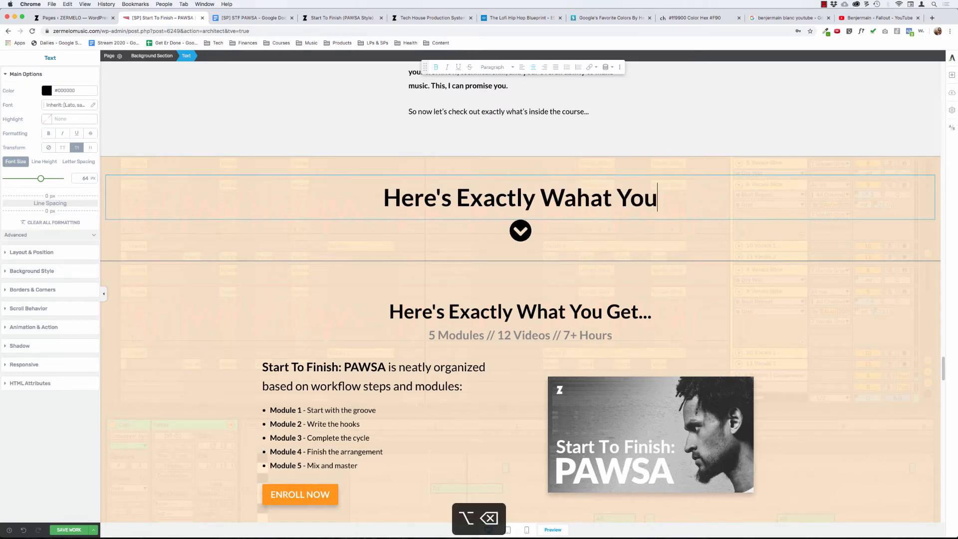
key("alt+BackSpace")
key("alt+BackSpace")
type("What You")
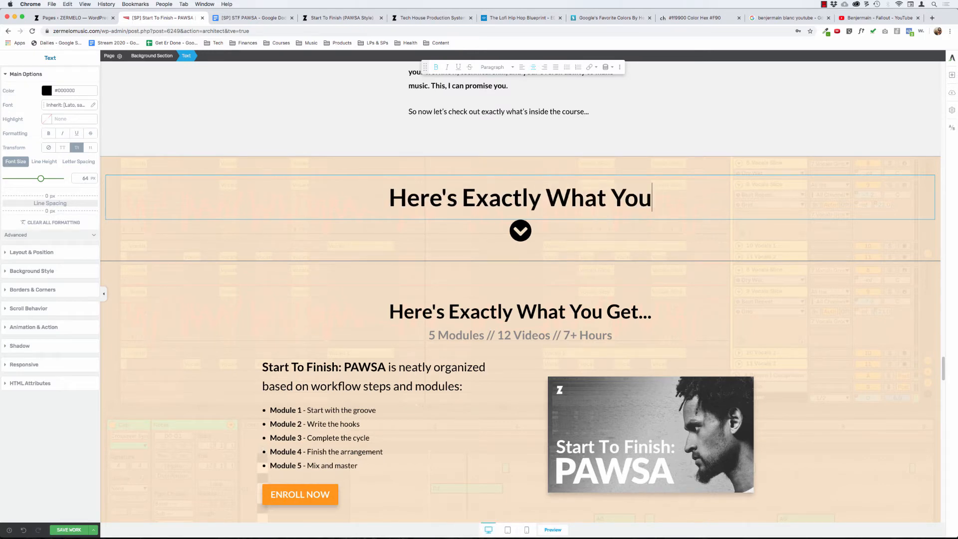
type(" Get...")
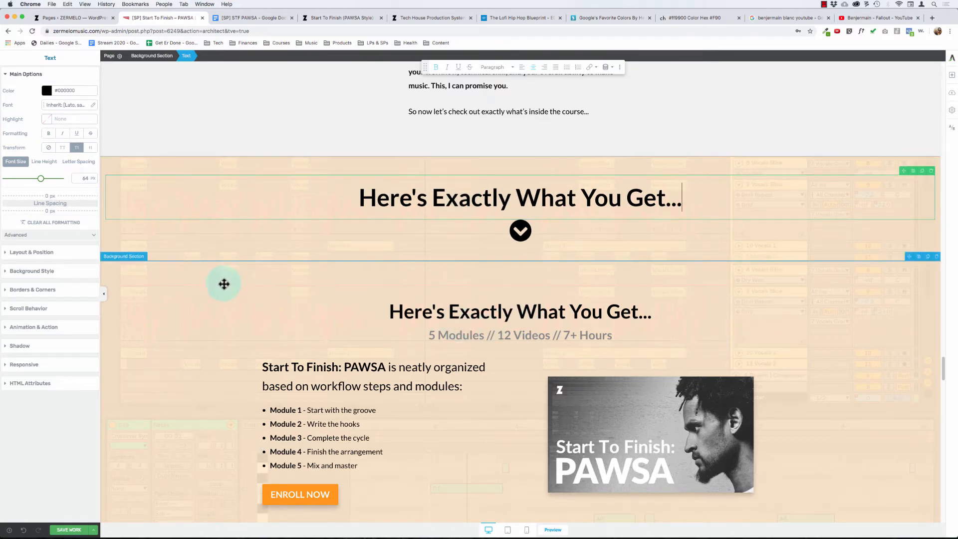
- Move the PAWSA course image and the "5 Modules // 12 Videos // 7+ Hours" line into the white section above "You'll learn..."
scroll(195, 283, "down", 1)
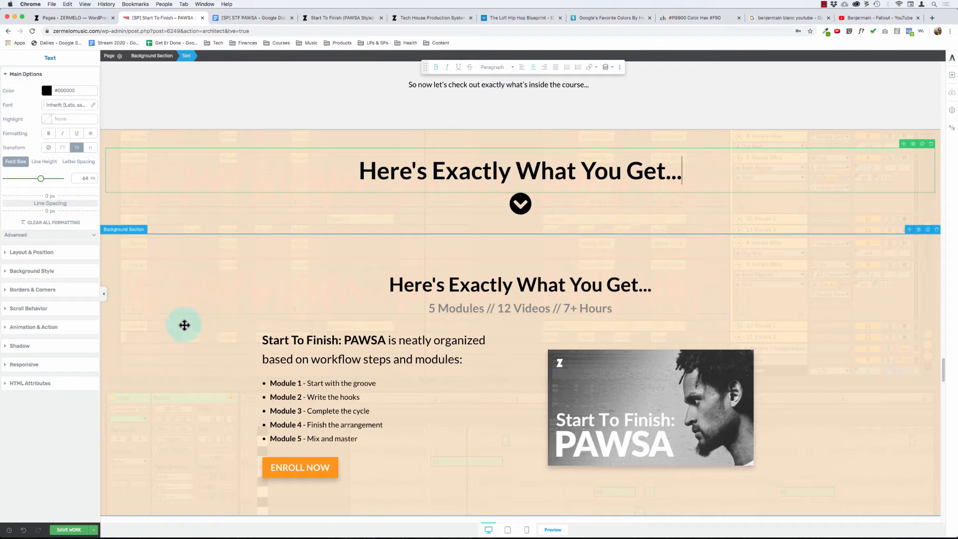
scroll(182, 328, "down", 4)
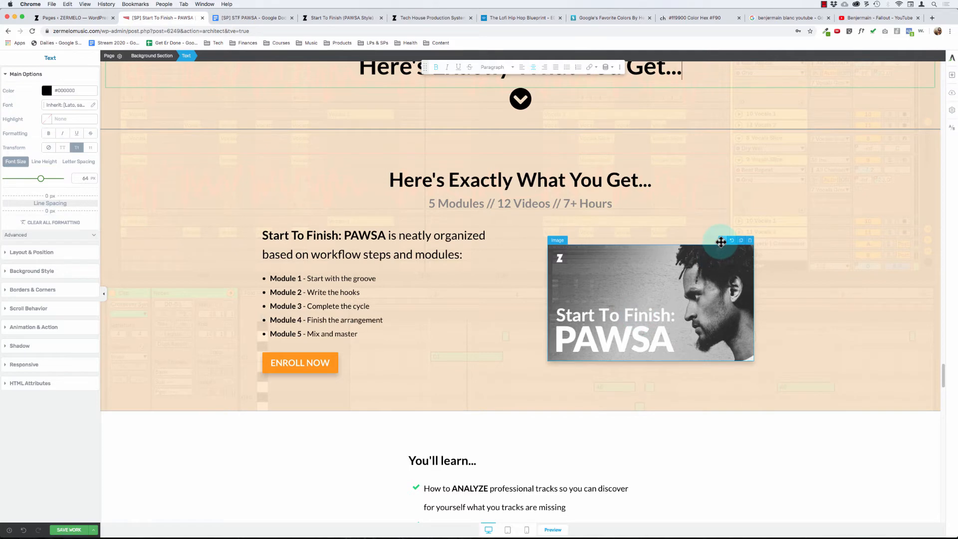
left_click_drag(721, 241, 492, 444)
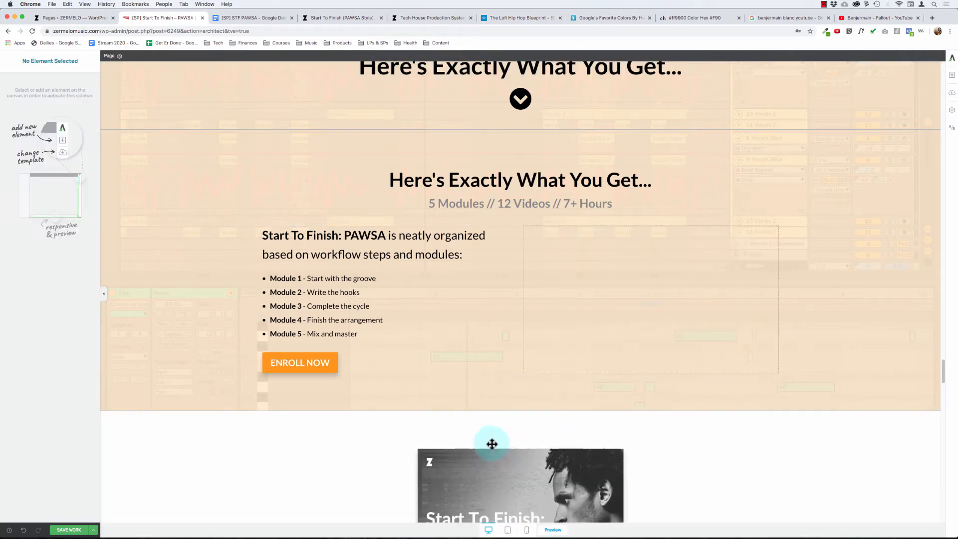
scroll(478, 420, "down", 2)
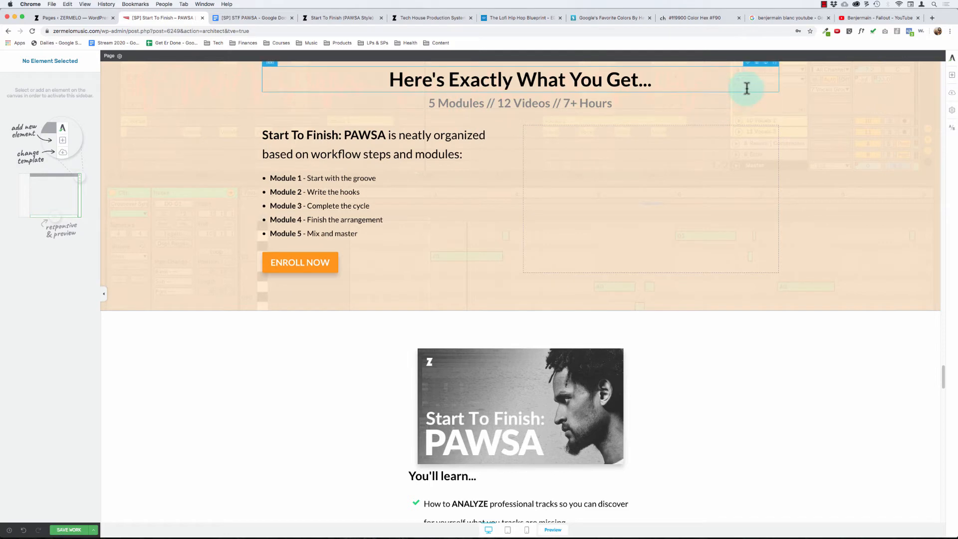
left_click_drag(736, 108, 518, 434)
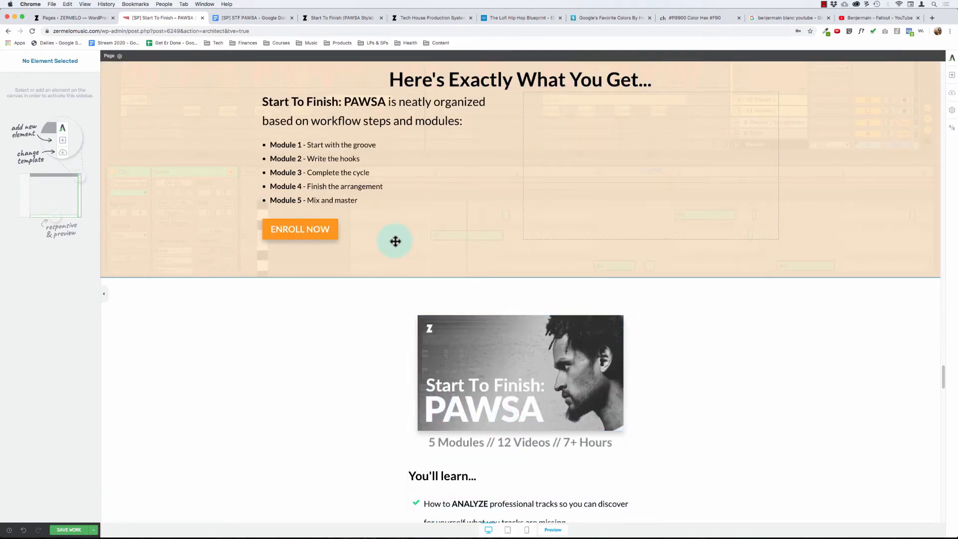
- Move the "Start To Finish: PAWSA is neatly organized" text and the module list below the "5 Modules // 12 Videos // 7+ Hours" line
left_click(442, 101)
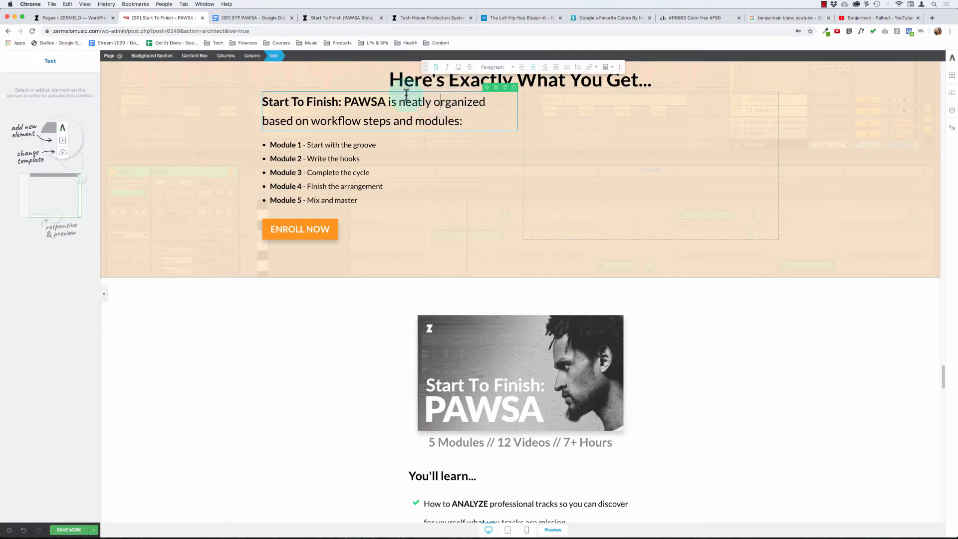
left_click(254, 56)
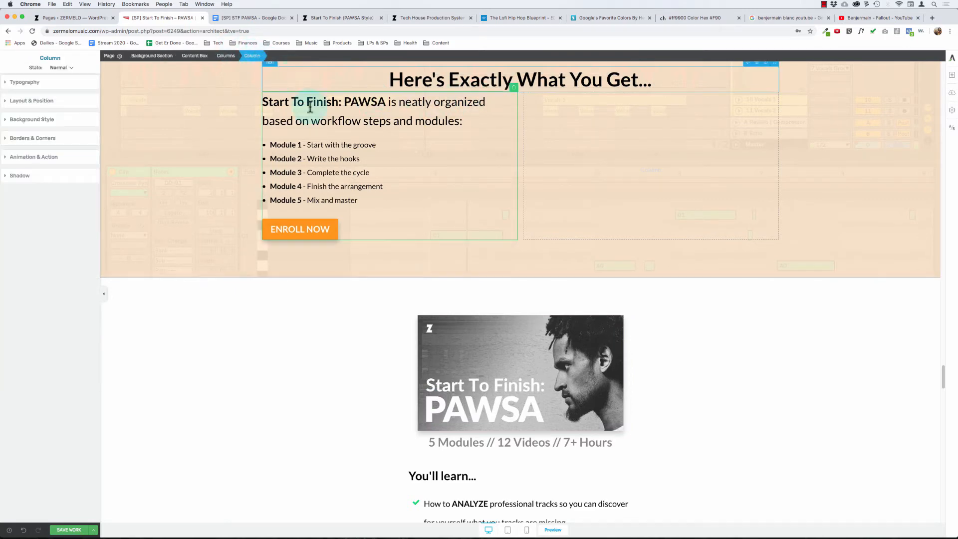
left_click(329, 127)
left_click_drag(478, 90, 491, 445)
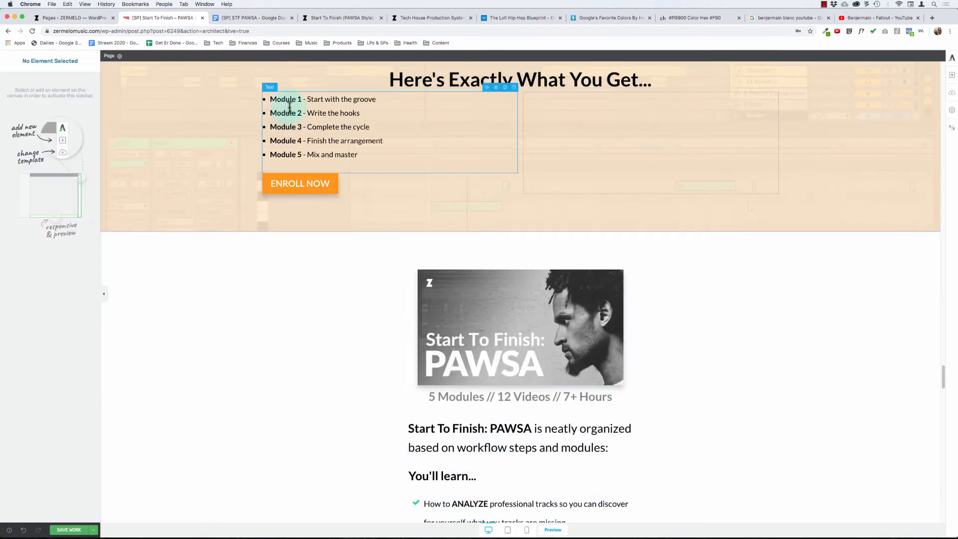
left_click_drag(486, 87, 508, 449)
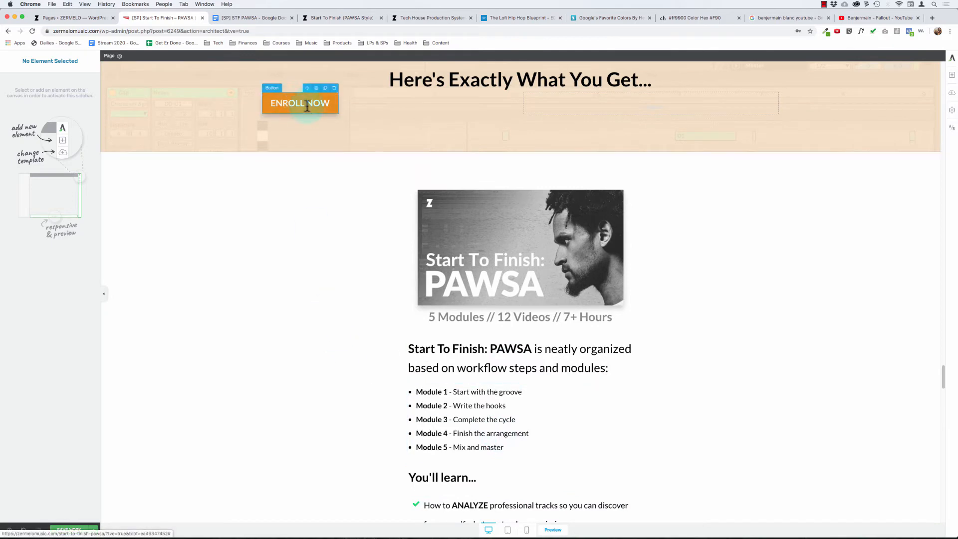
- Move the ENROLL NOW button below the "Full breakdown & syllabus..." module toggle and centre it
left_click_drag(307, 90, 519, 338)
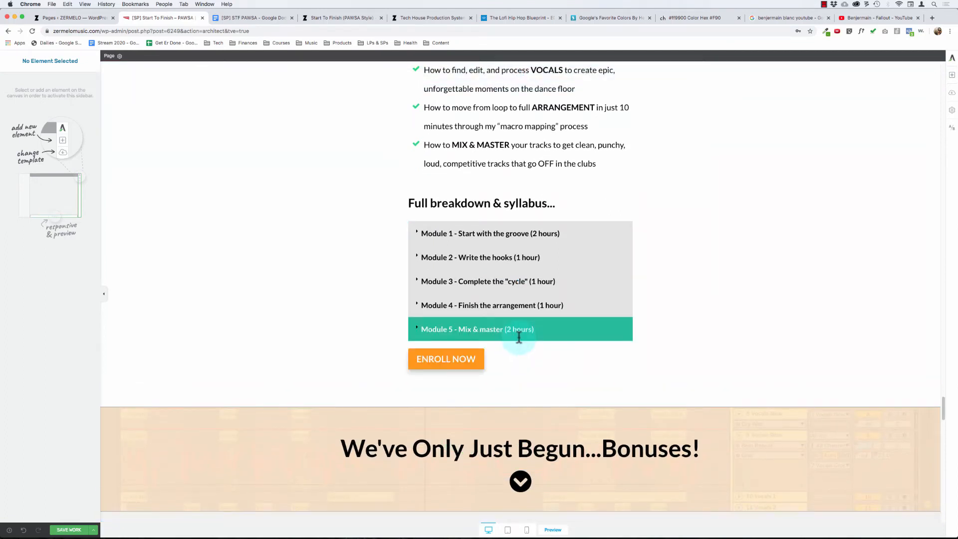
left_click(479, 363)
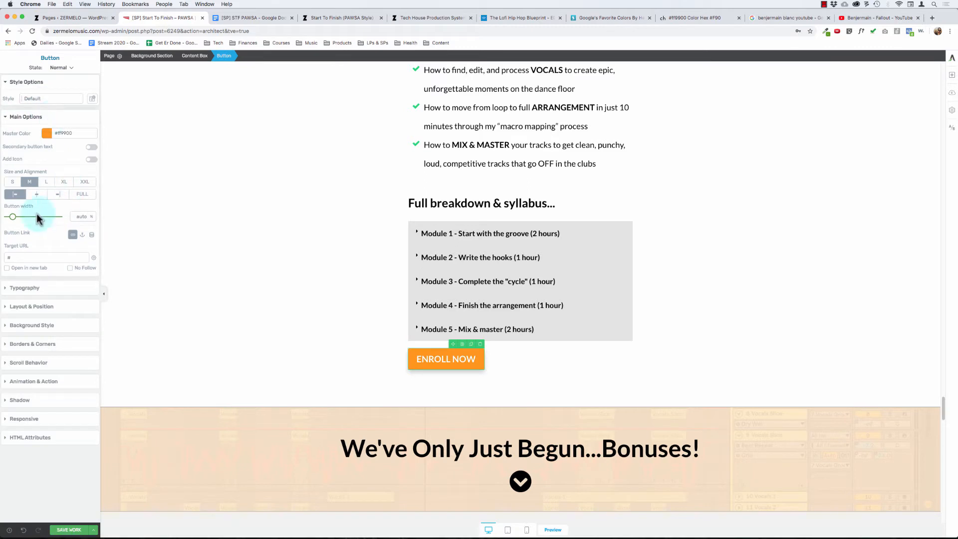
left_click(38, 194)
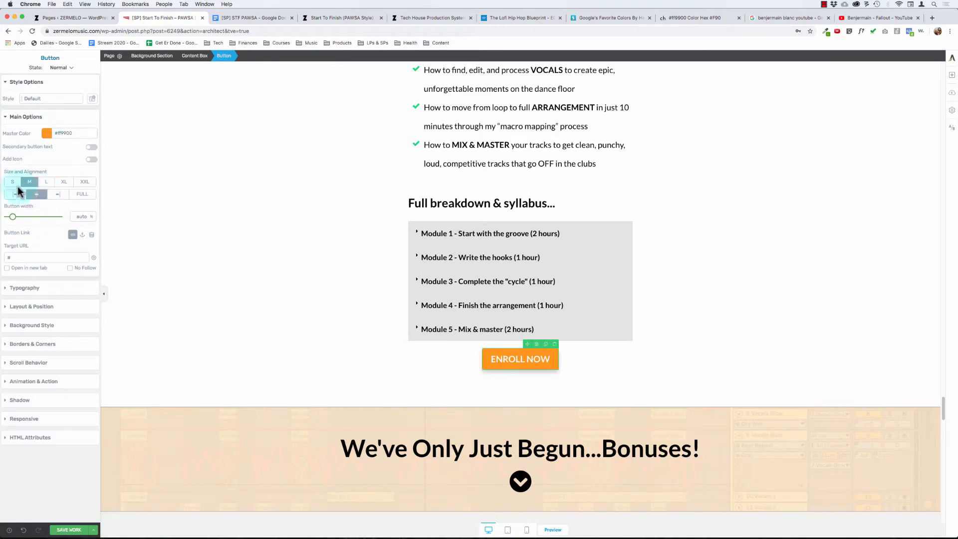
left_click(16, 196)
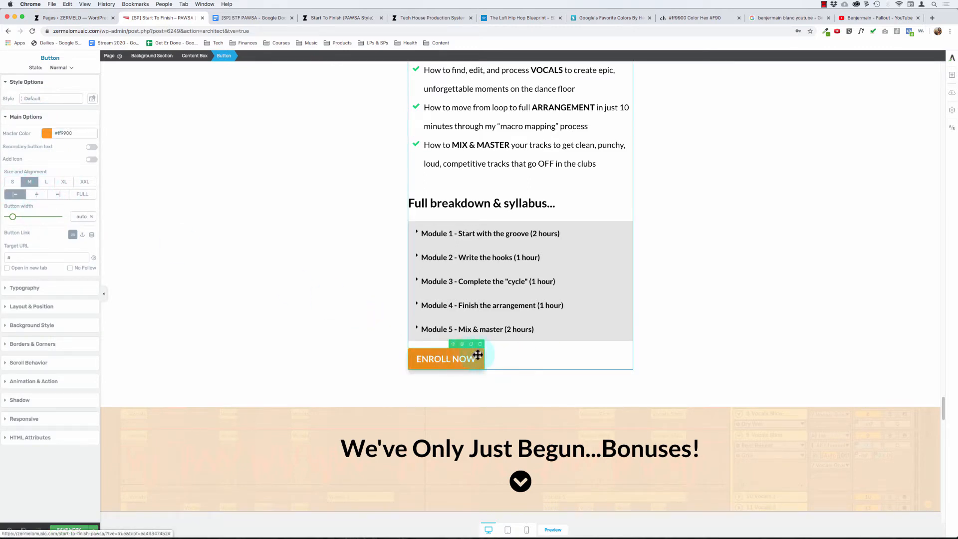
left_click(41, 200)
left_click(241, 239)
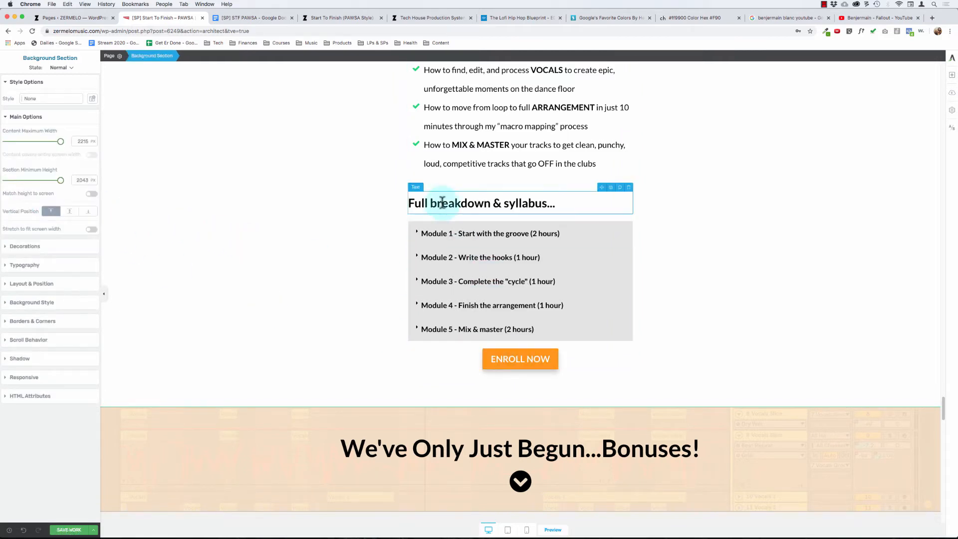
- Set the bottom margin of the syllabus module toggle to 80 px to space it from the ENROLL NOW button
left_click(487, 354)
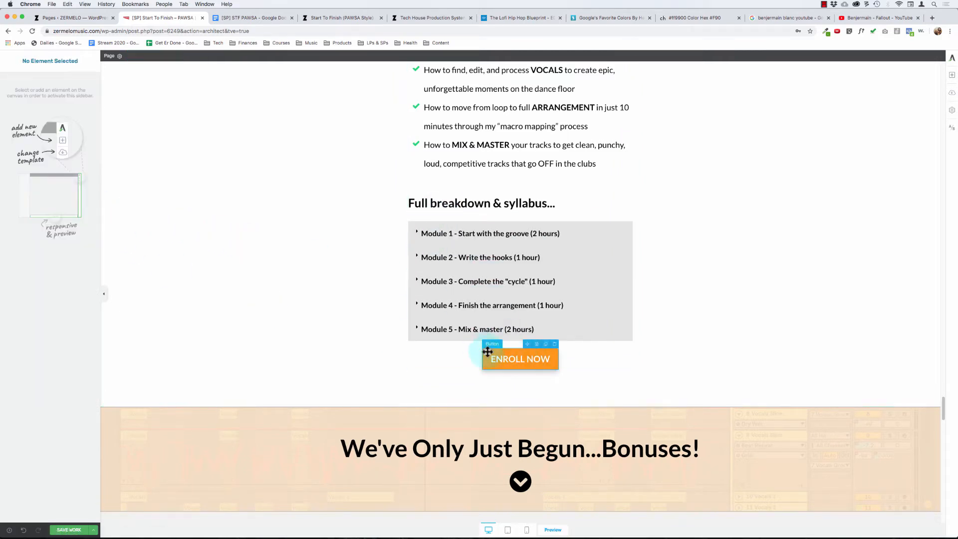
left_click(34, 324)
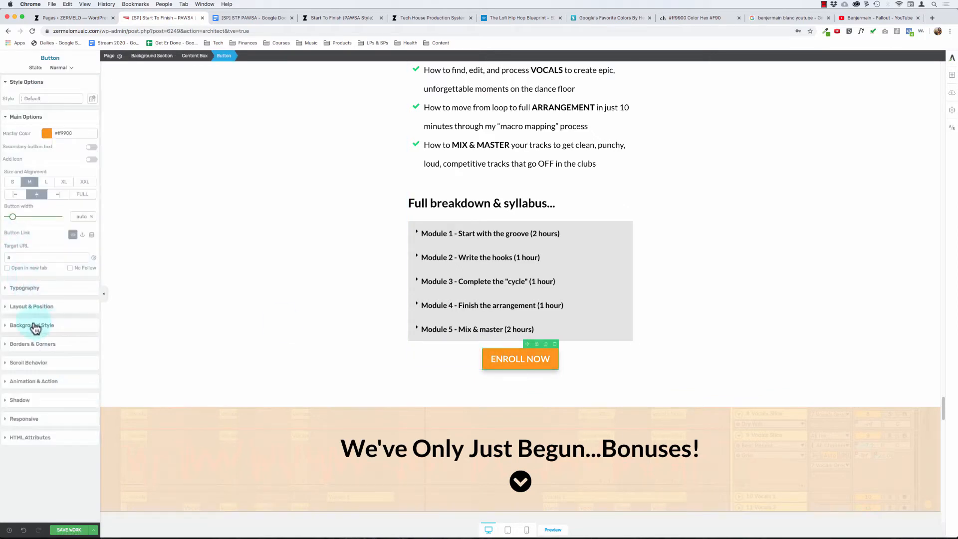
left_click(35, 307)
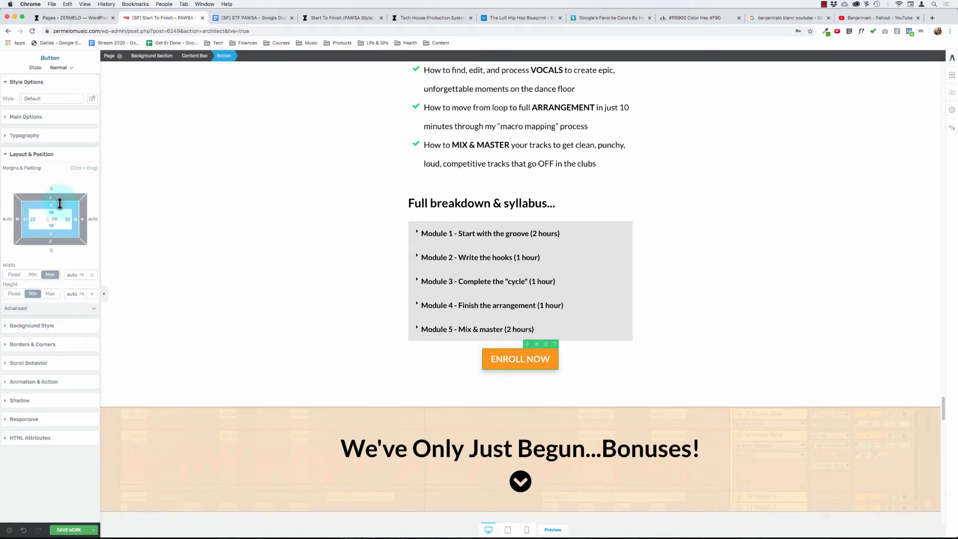
left_click(544, 225)
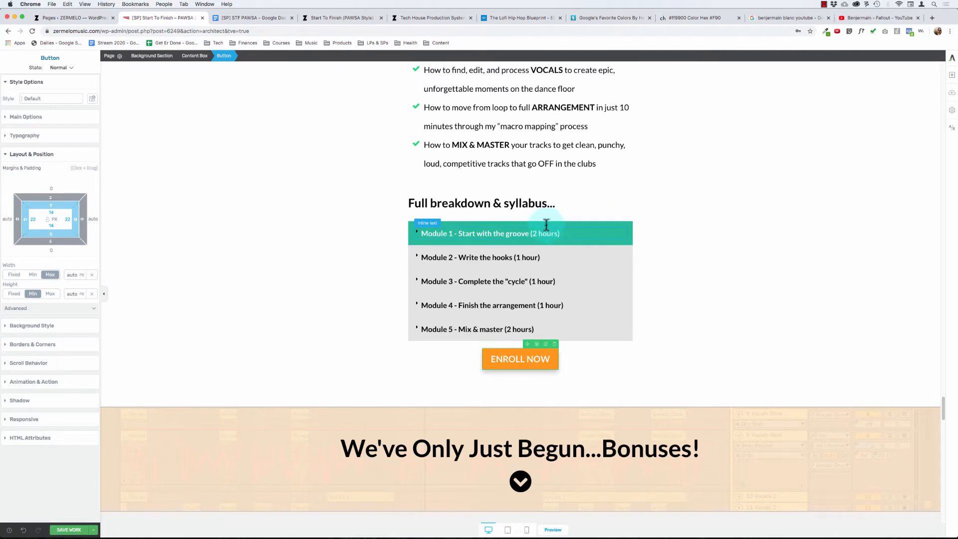
left_click(225, 59)
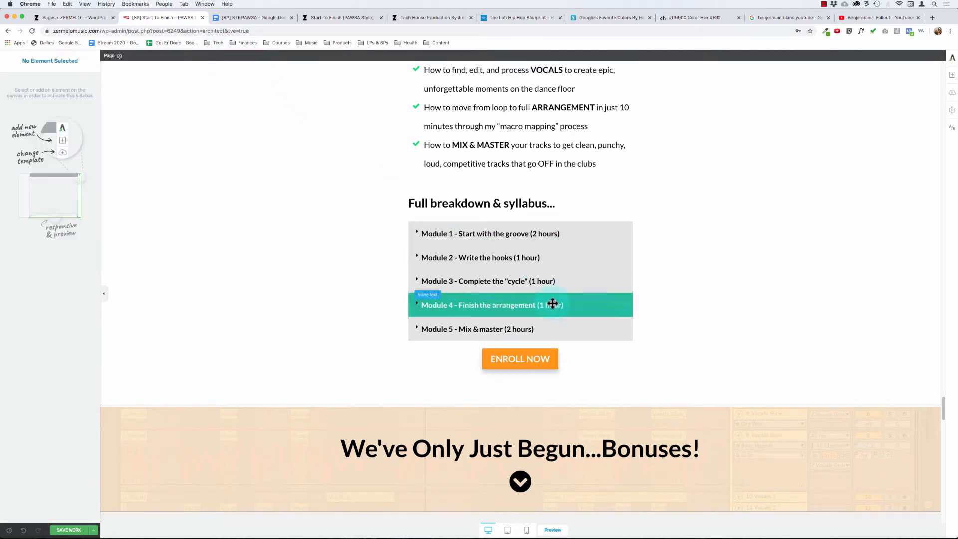
left_click(526, 287)
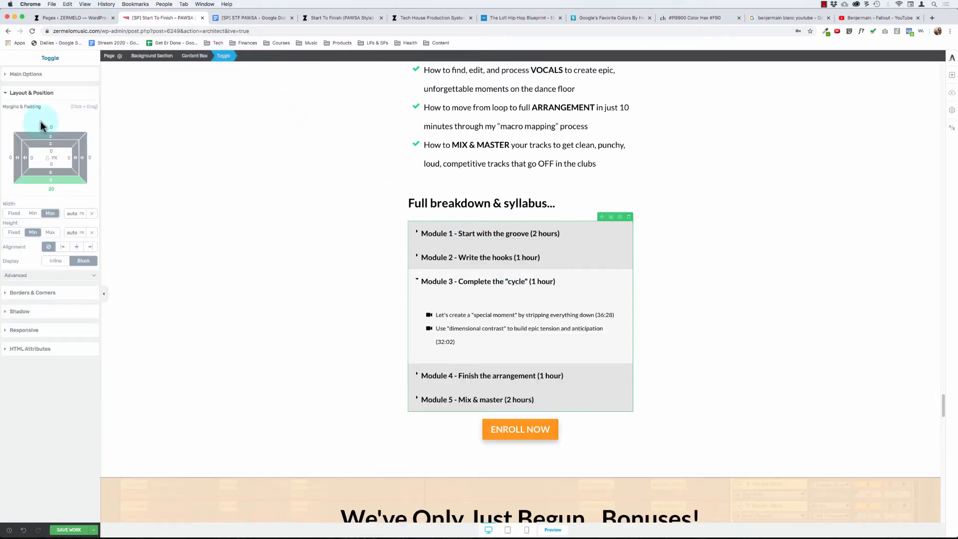
left_click_drag(56, 189, 123, 255)
scroll(276, 340, "down", 2)
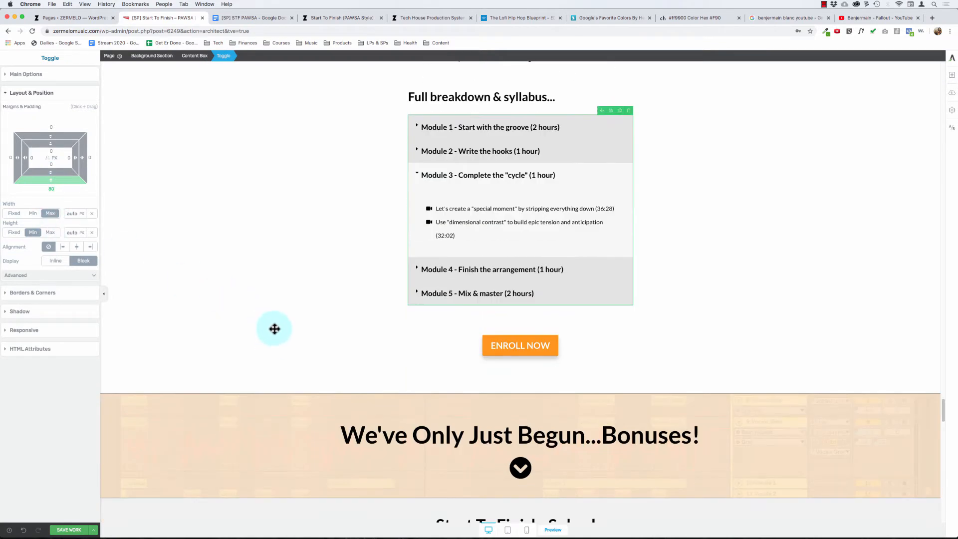
left_click_drag(51, 184, 52, 185)
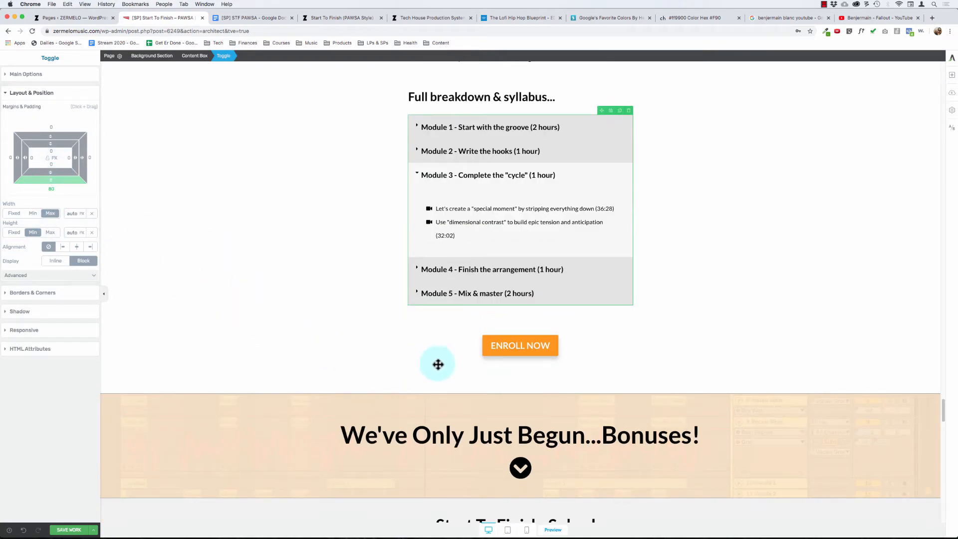
- Set the bottom margin of the syllabus module toggle to 100 px to widen the gap above the ENROLL NOW button
left_click(503, 337)
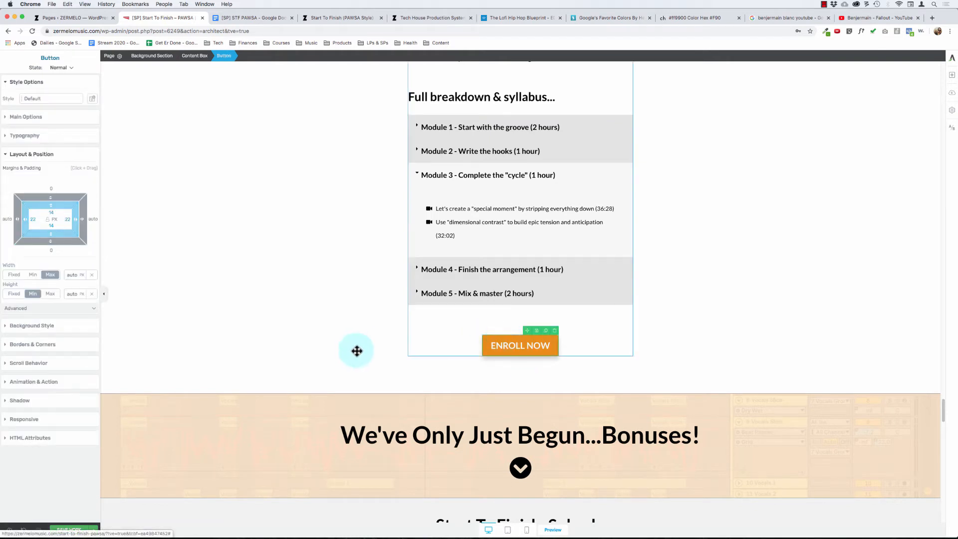
left_click(234, 337)
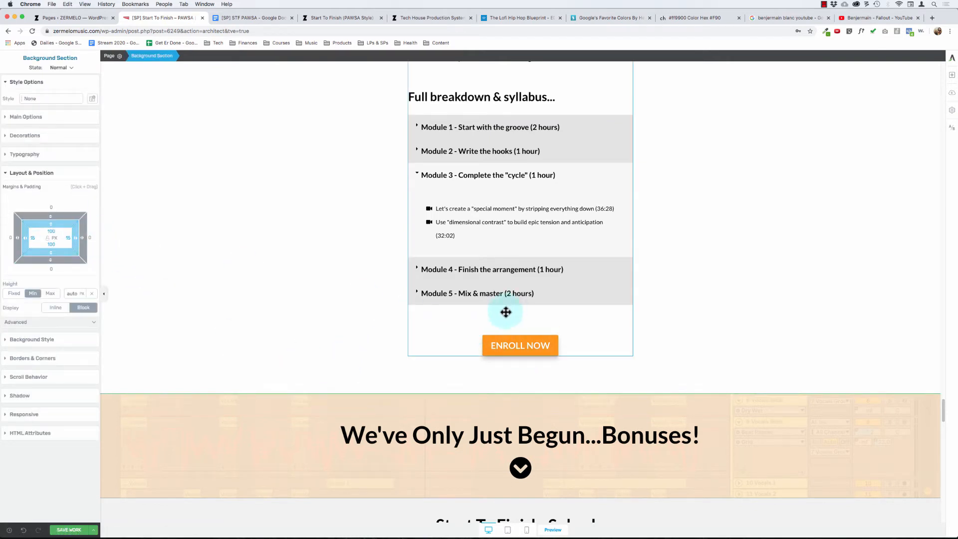
left_click(488, 337)
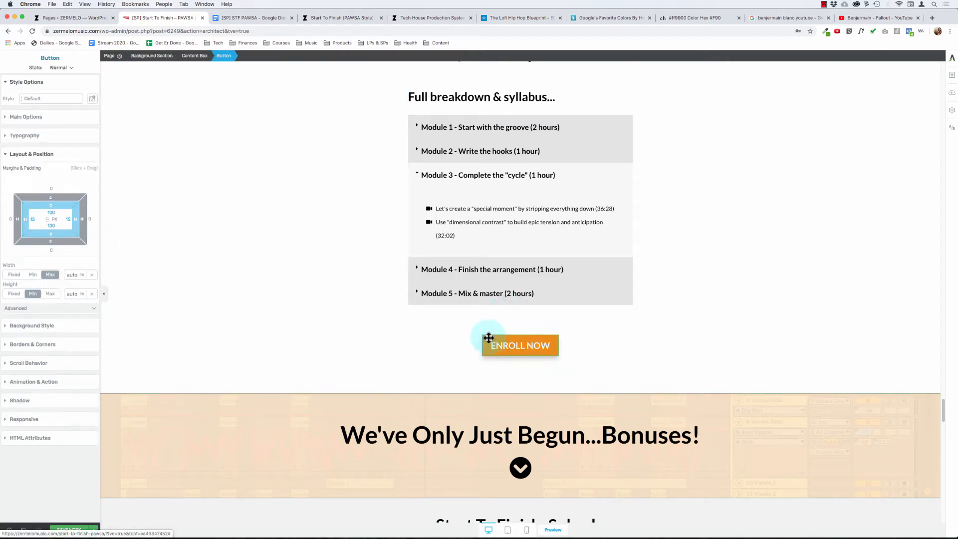
left_click(409, 260)
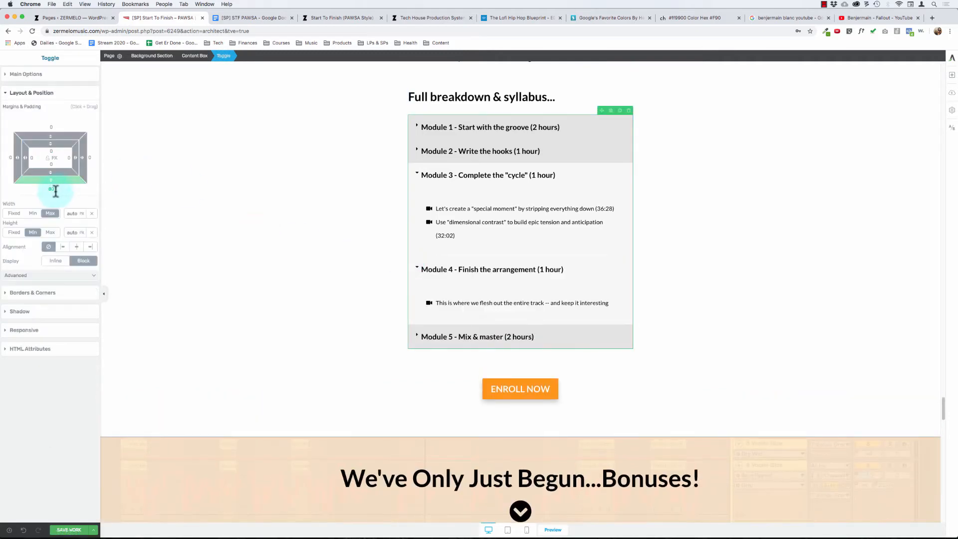
key("BackSpace")
type("75")
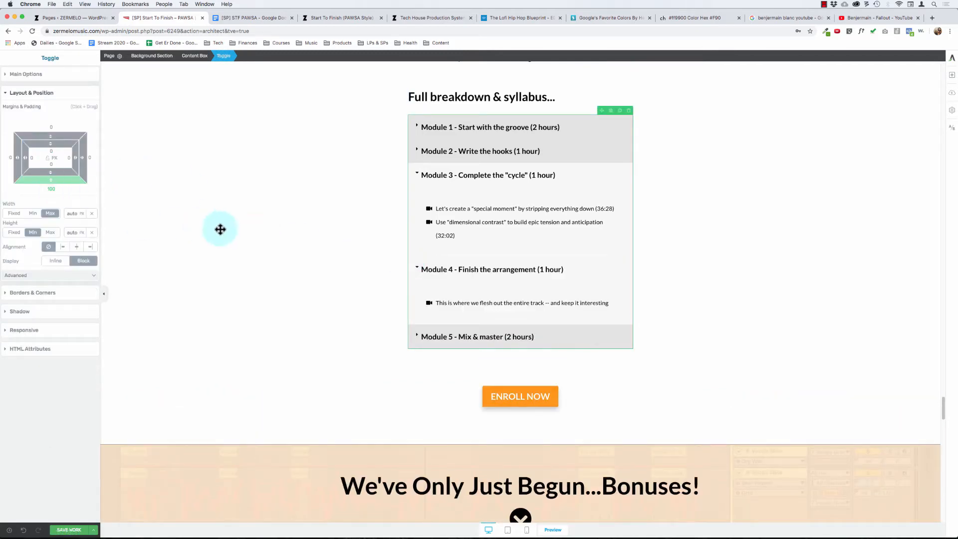
left_click(223, 231)
- Collapse Module 3 and Module 4 in the syllabus toggle so all five modules are closed
scroll(223, 232, "up", 3)
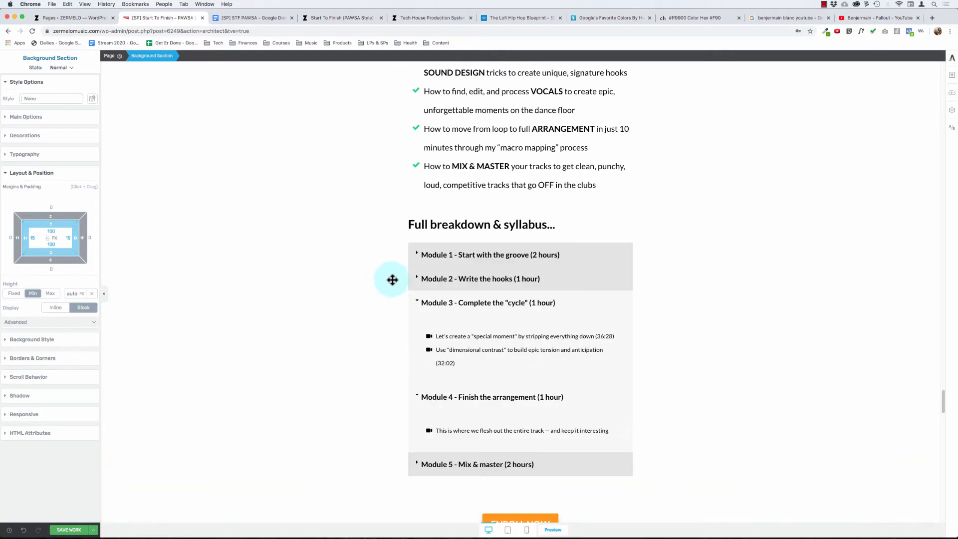
left_click(414, 298)
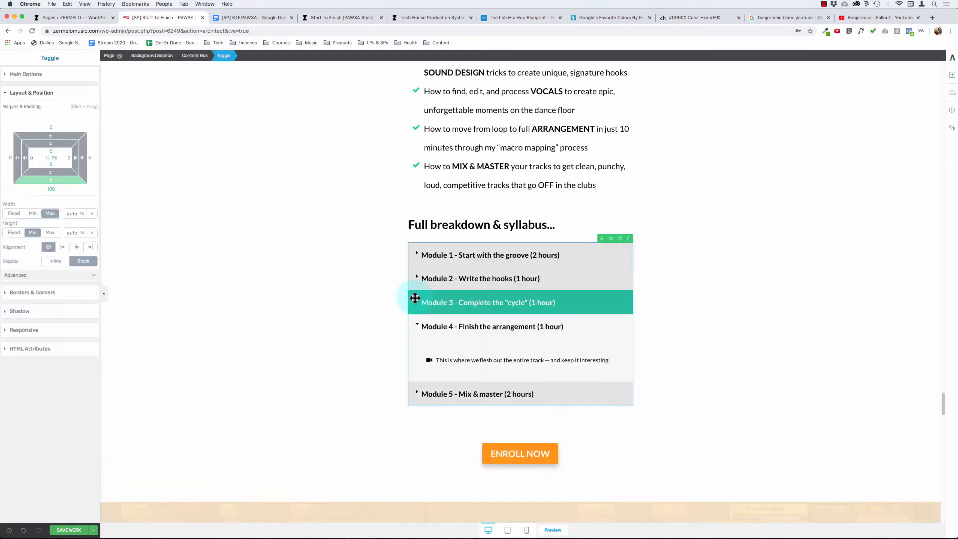
left_click(437, 315)
left_click(319, 293)
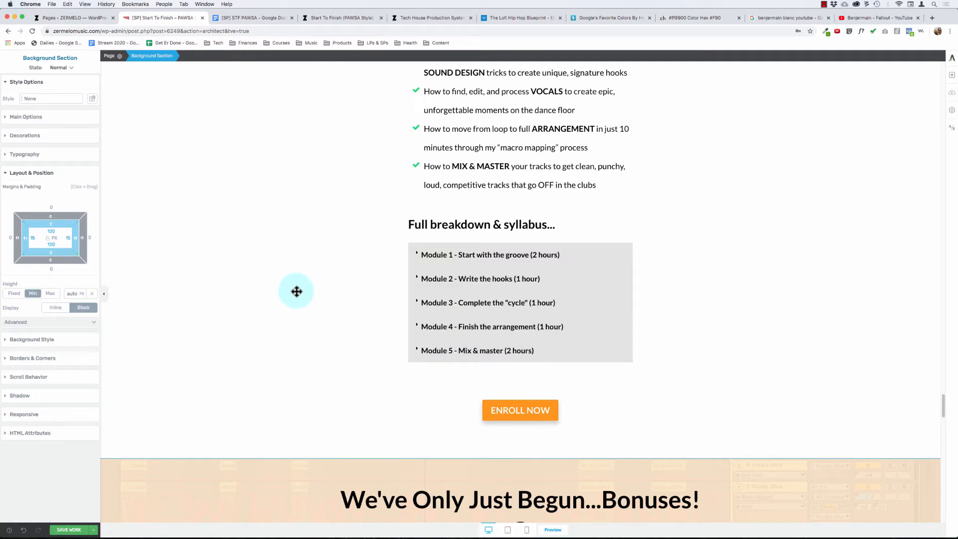
- Switch the PAWSA course image's size unit to percent and enlarge the image to the full width of the content column
scroll(296, 292, "up", 15)
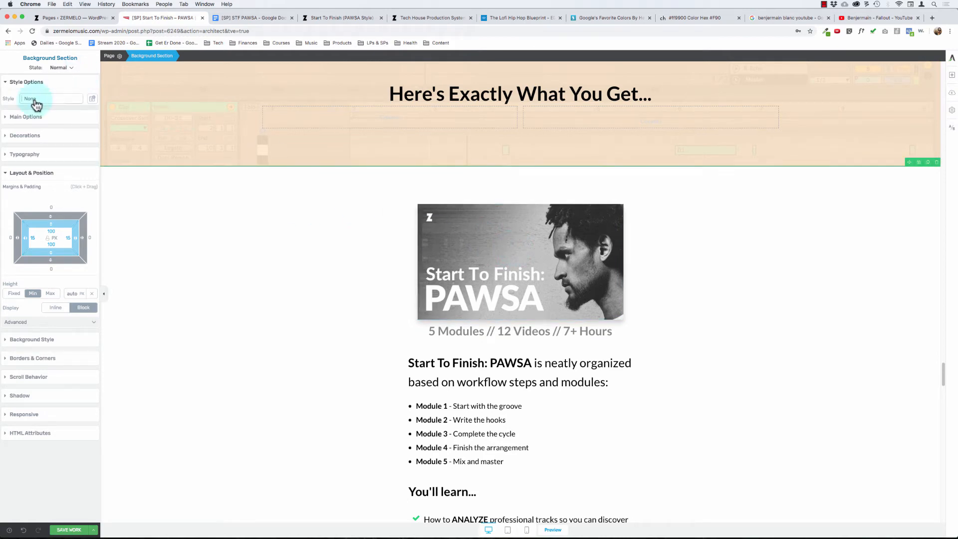
left_click(26, 116)
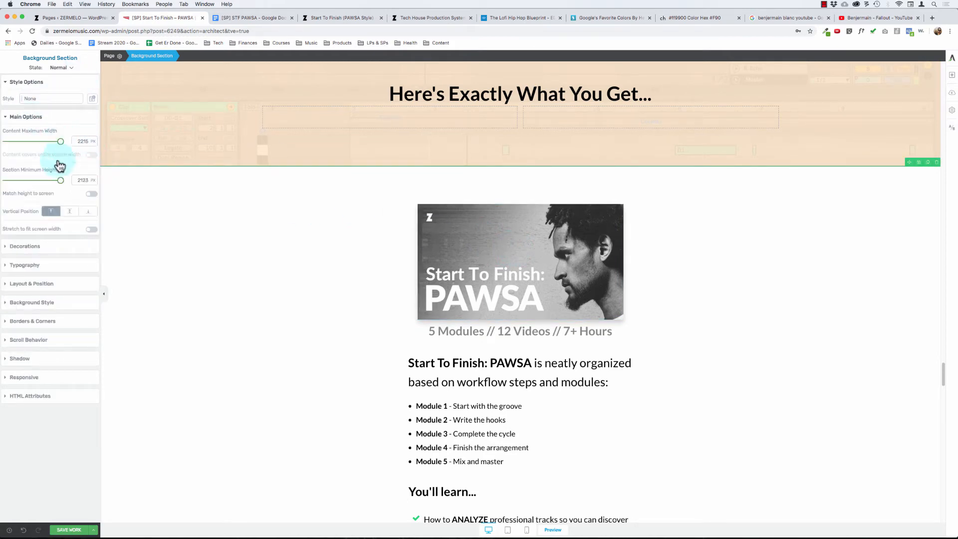
left_click(487, 233)
left_click(85, 158)
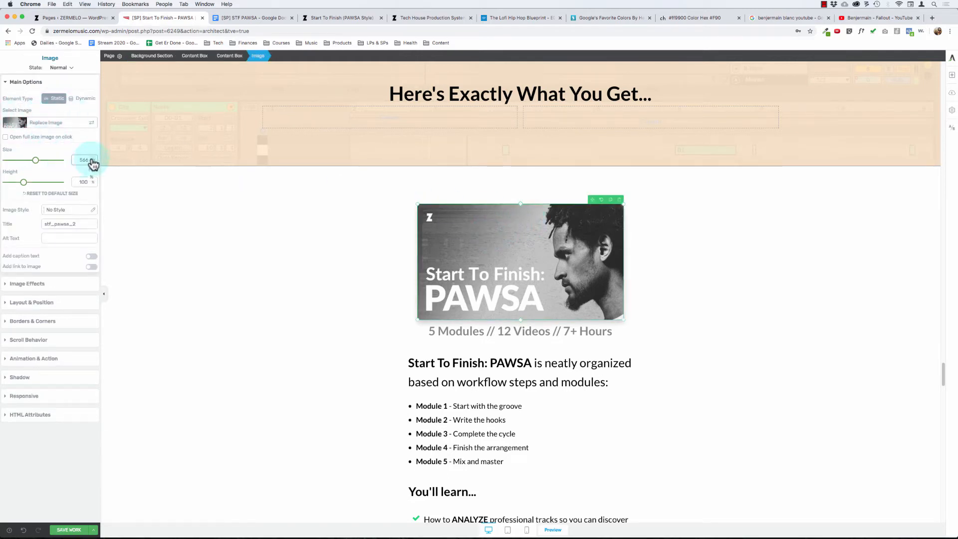
left_click(91, 177)
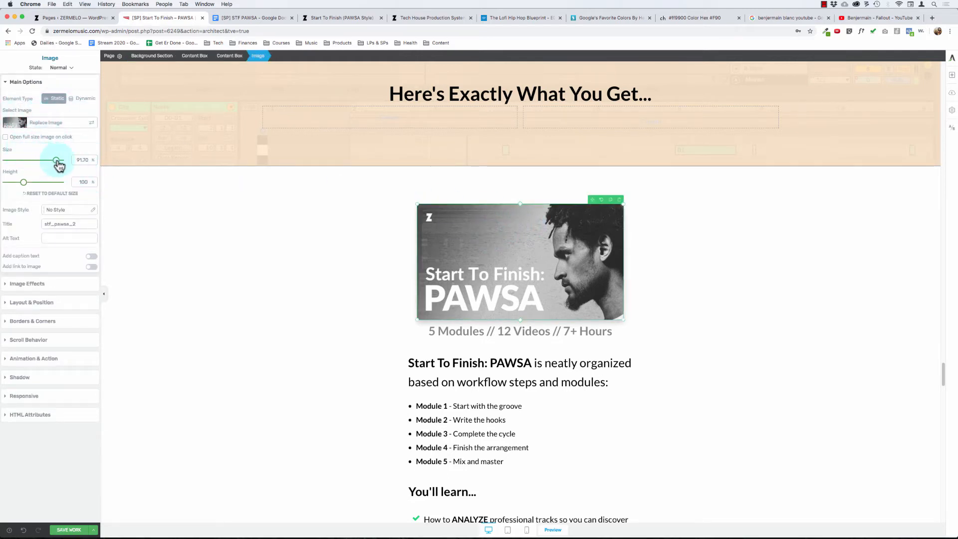
left_click_drag(58, 160, 191, 180)
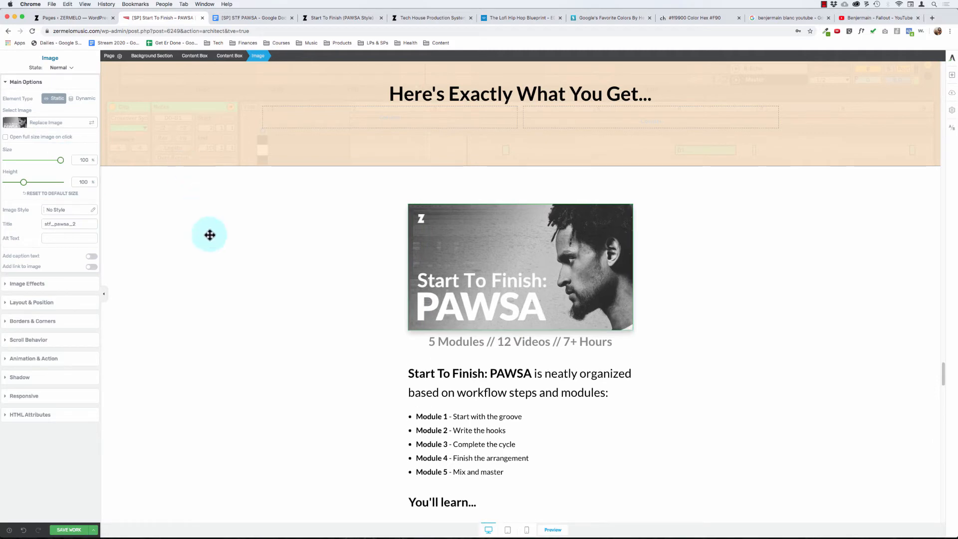
- Add a bottom margin to the PAWSA course image to space it from the "5 Modules // 12 Videos // 7+ Hours" line
left_click(533, 341)
left_click(516, 290)
left_click_drag(516, 290, 41, 315)
left_click(35, 305)
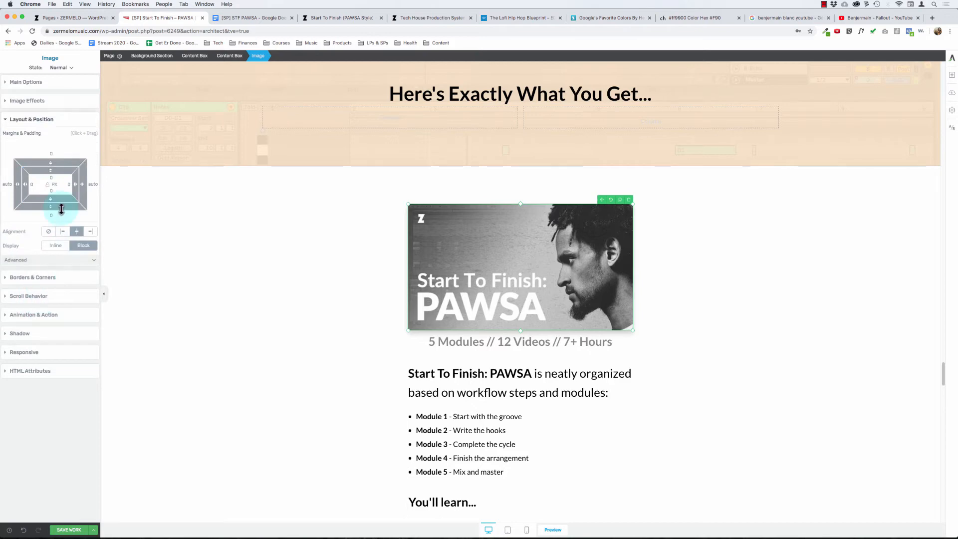
left_click_drag(49, 208, 51, 215)
left_click(243, 349)
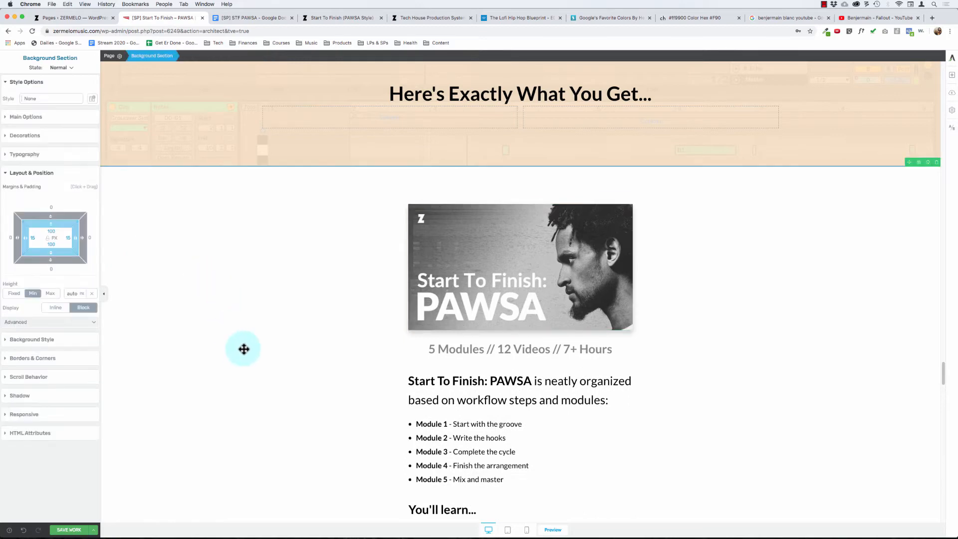
- Review the white section's layout and check the font size of the "Start To Finish: PAWSA is neatly organized" text
scroll(256, 346, "down", 3)
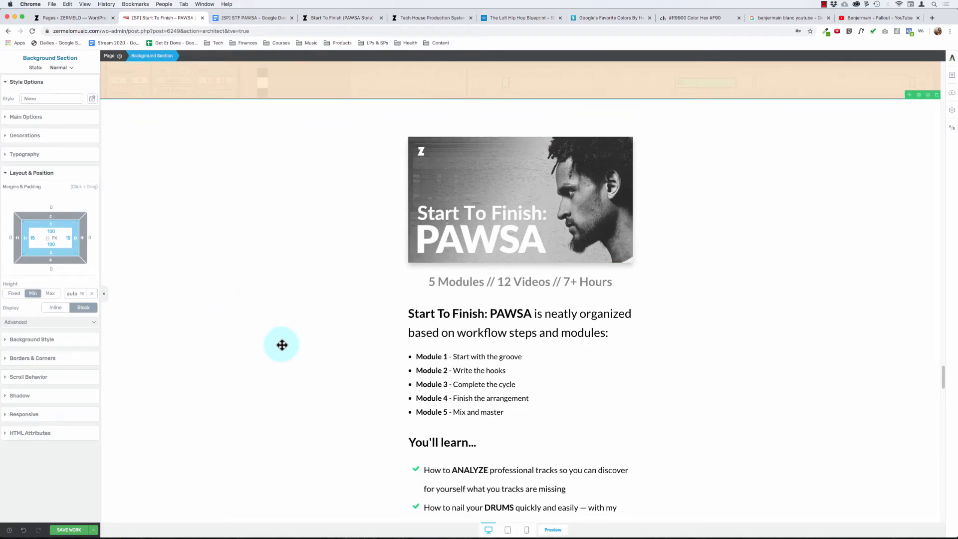
scroll(294, 339, "down", 5)
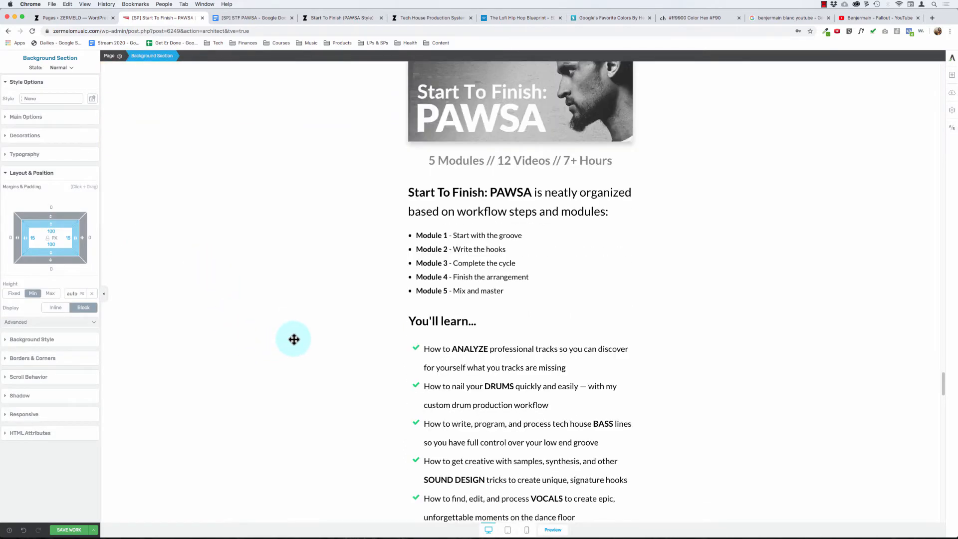
scroll(294, 339, "up", 5)
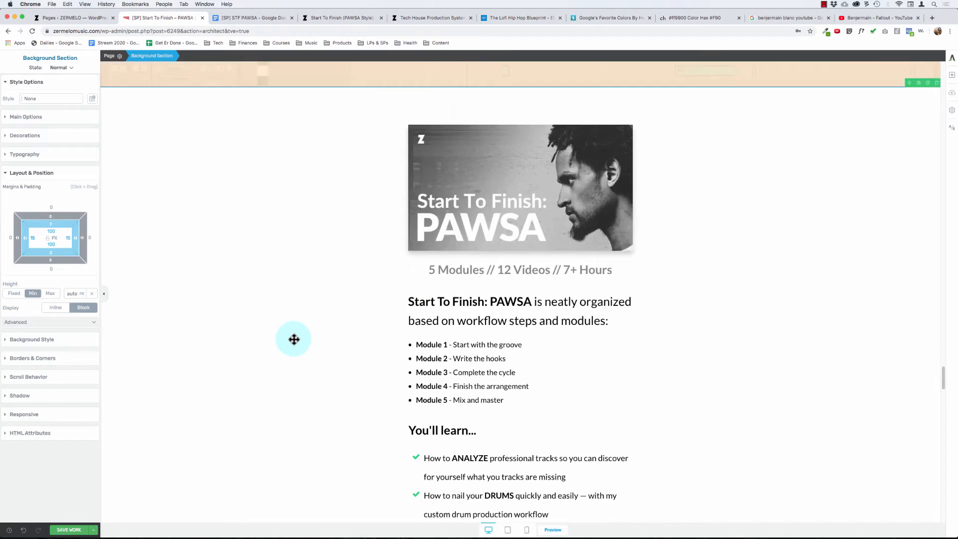
left_click(450, 302)
left_click(40, 93)
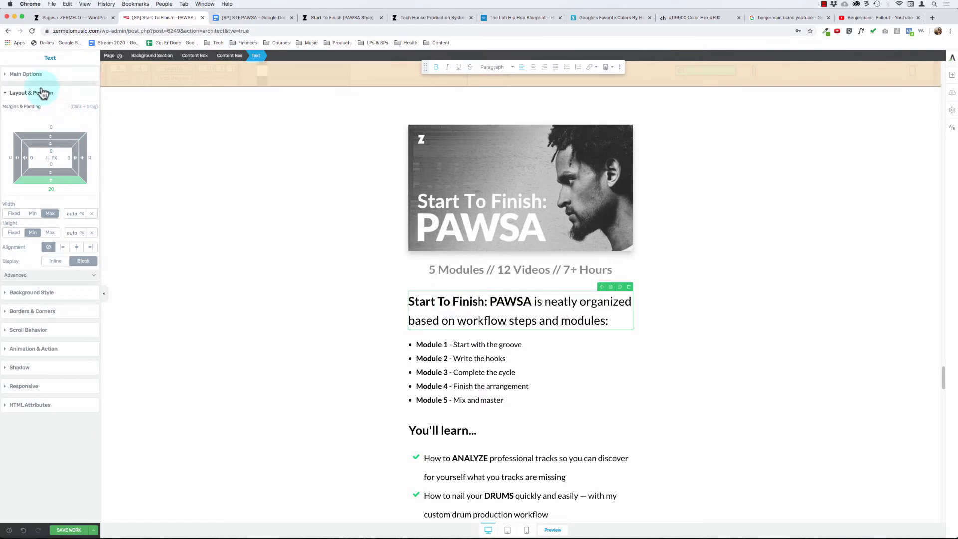
left_click(40, 73)
left_click(86, 178)
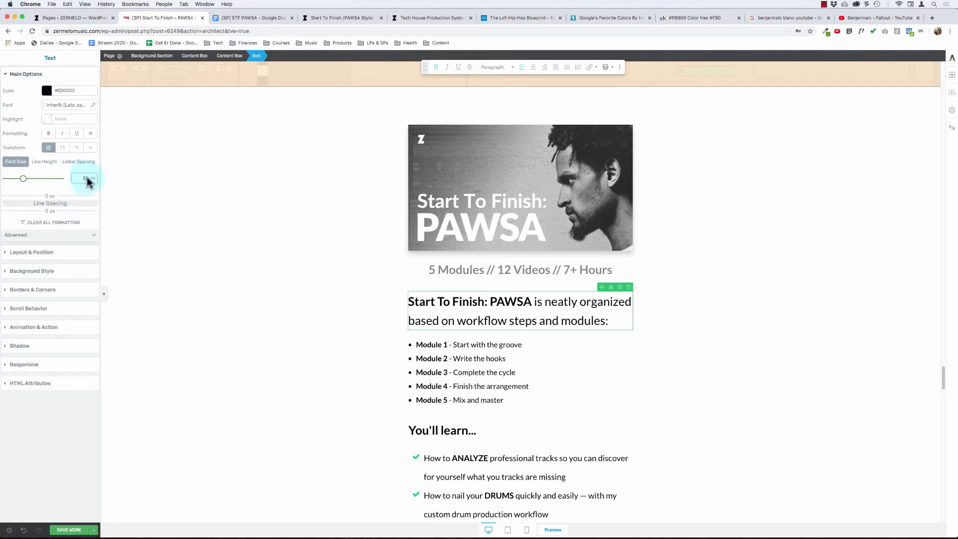
left_click(236, 259)
- Try the "You'll learn..." heading without bold, and restore its bold formatting
scroll(251, 290, "down", 3)
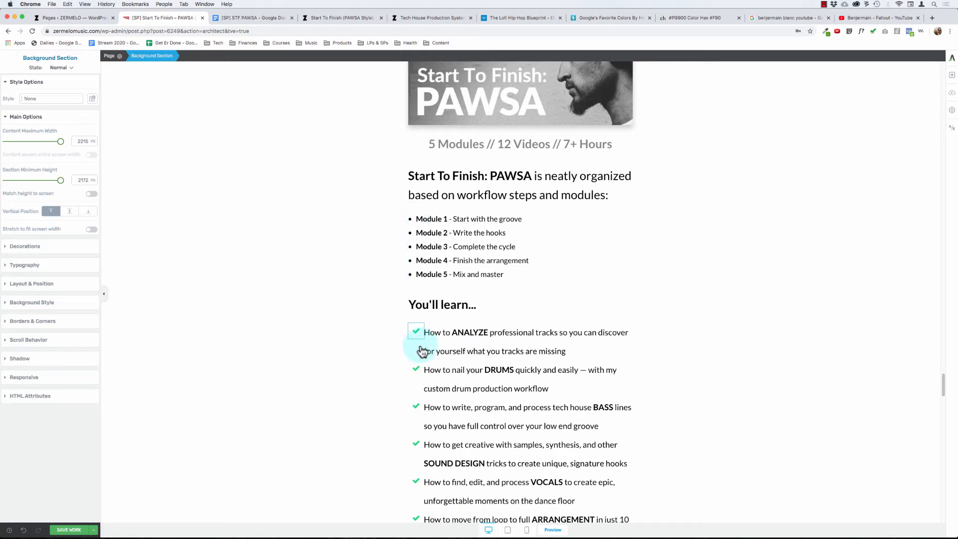
left_click(428, 305)
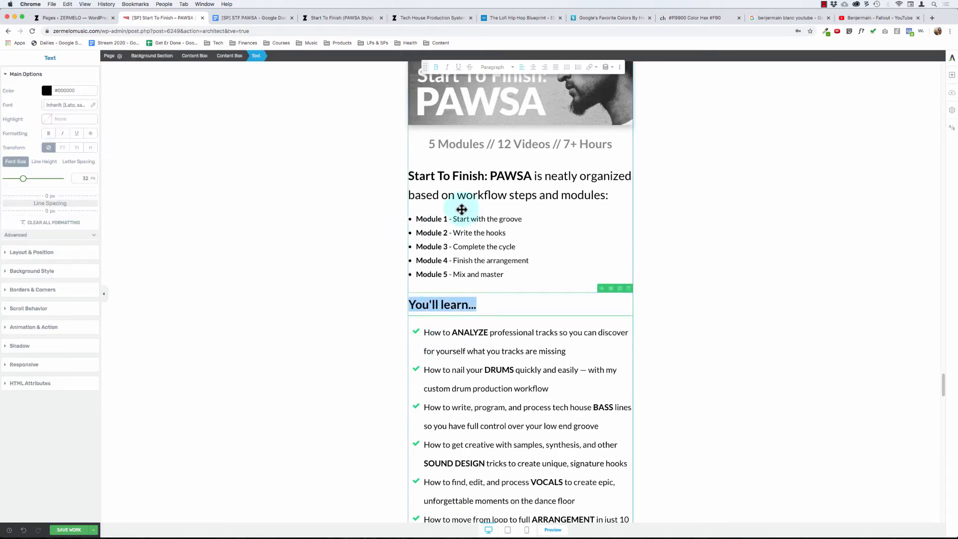
key("super+b")
left_click(353, 204)
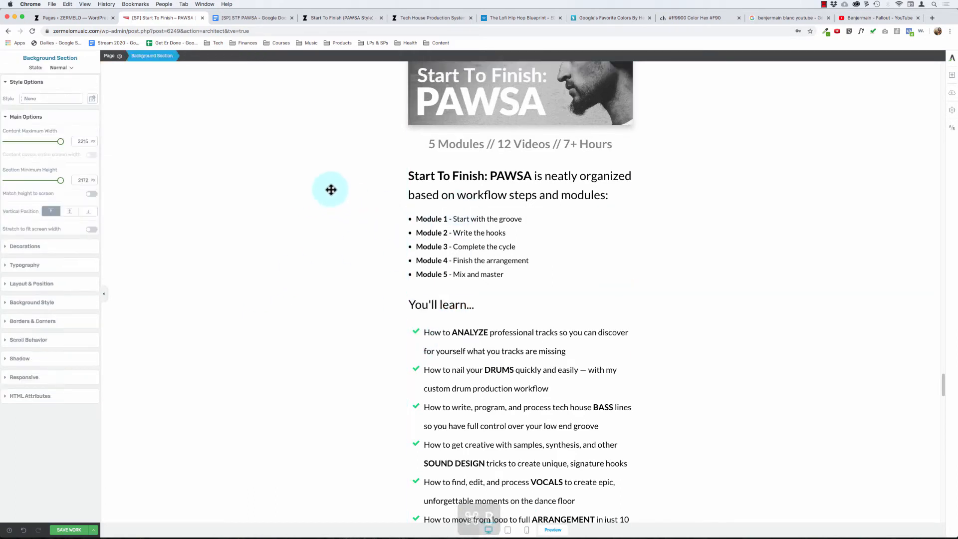
left_click(452, 189)
double_click(433, 303)
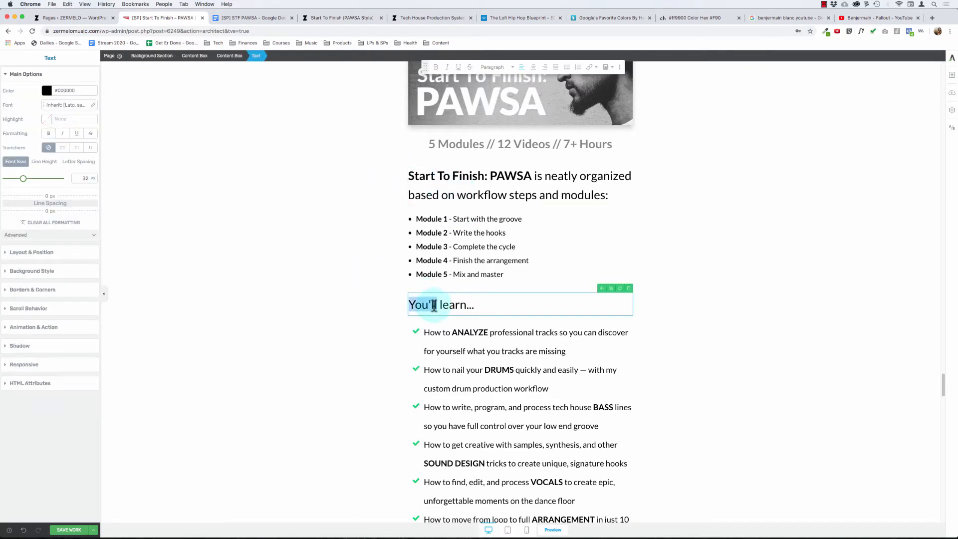
key("super+b")
- Make the entire "Start To Finish: PAWSA is neatly organized based on workflow steps and modules:" text bold
scroll(370, 199, "up", 2)
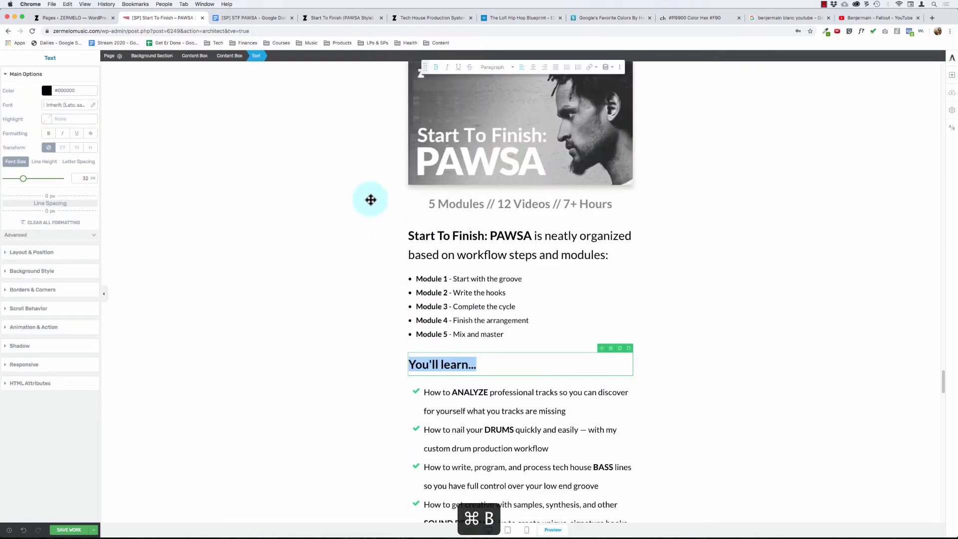
left_click(529, 257)
triple_click(530, 257)
key("super+b")
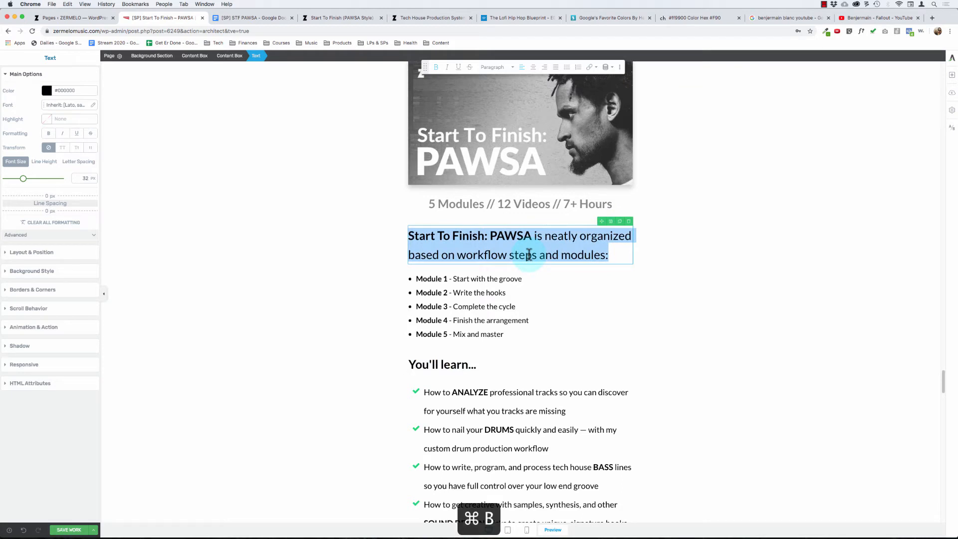
key("super+b")
left_click(301, 232)
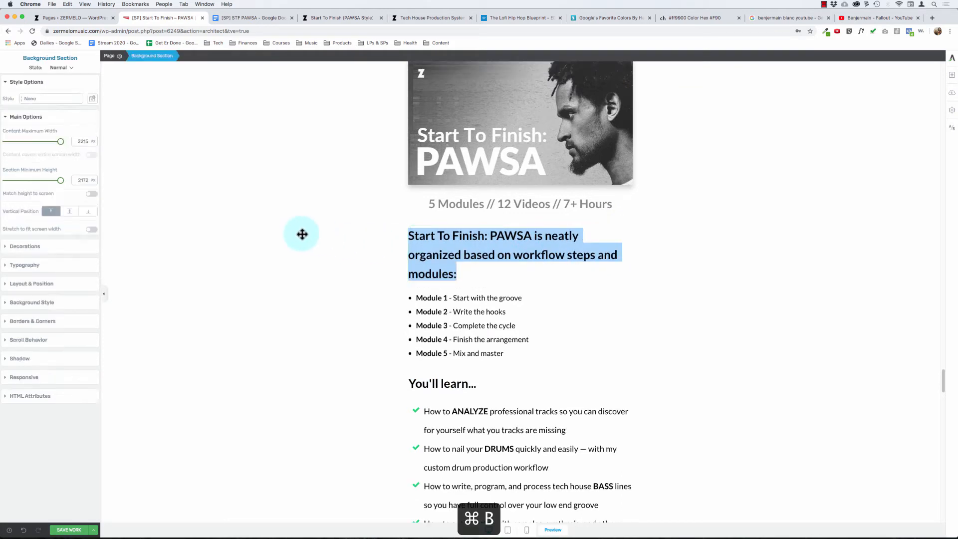
- Remove the word "neatly" from the bold course intro text above the module list
left_click(477, 252)
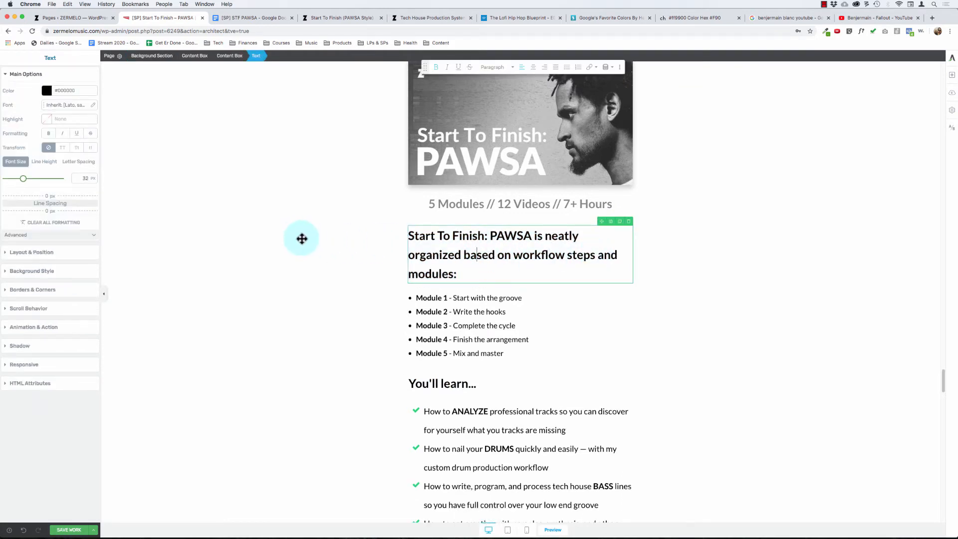
scroll(299, 237, "up", 2)
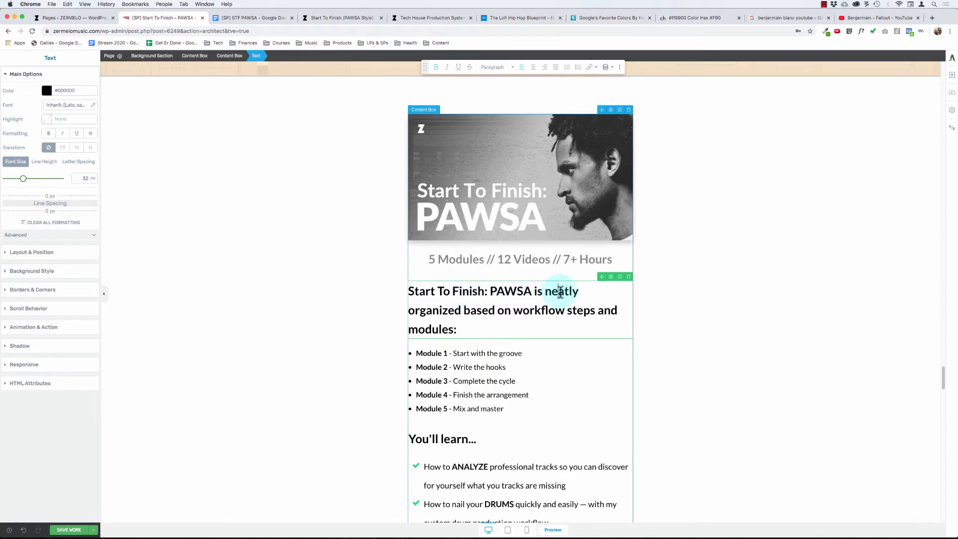
key("BackSpace")
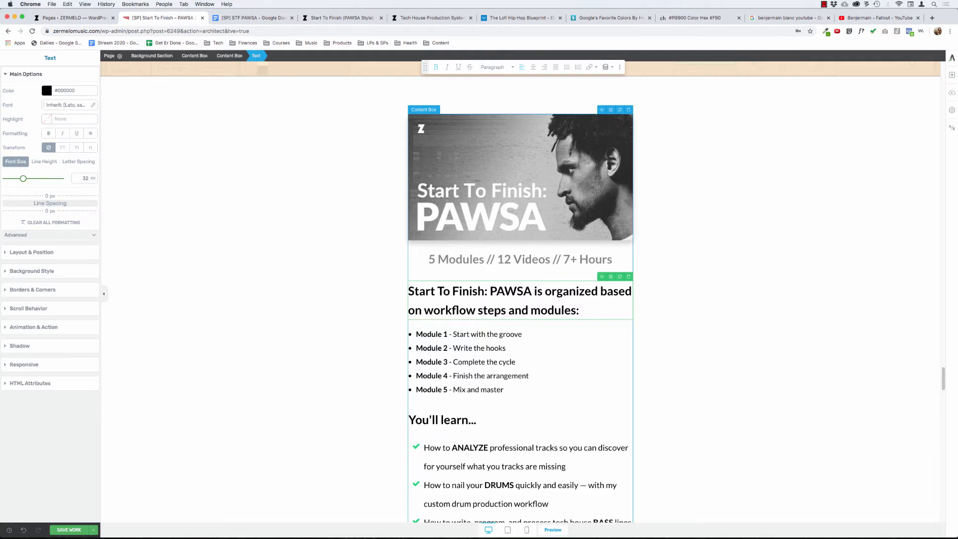
- Switch to the STF PAWSA Google Doc and examine the intro wording under "What's Inside:"
left_click(263, 18)
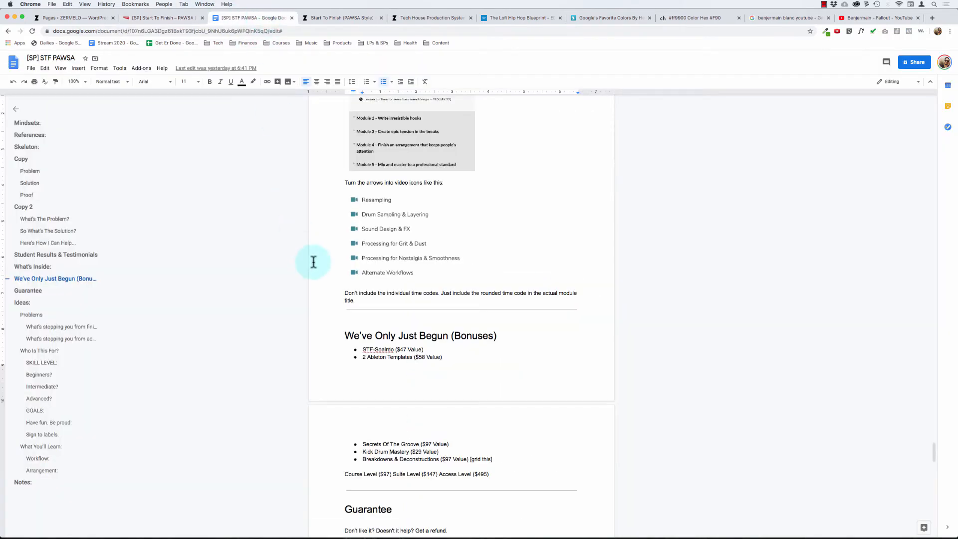
left_click(441, 253)
scroll(412, 250, "up", 10)
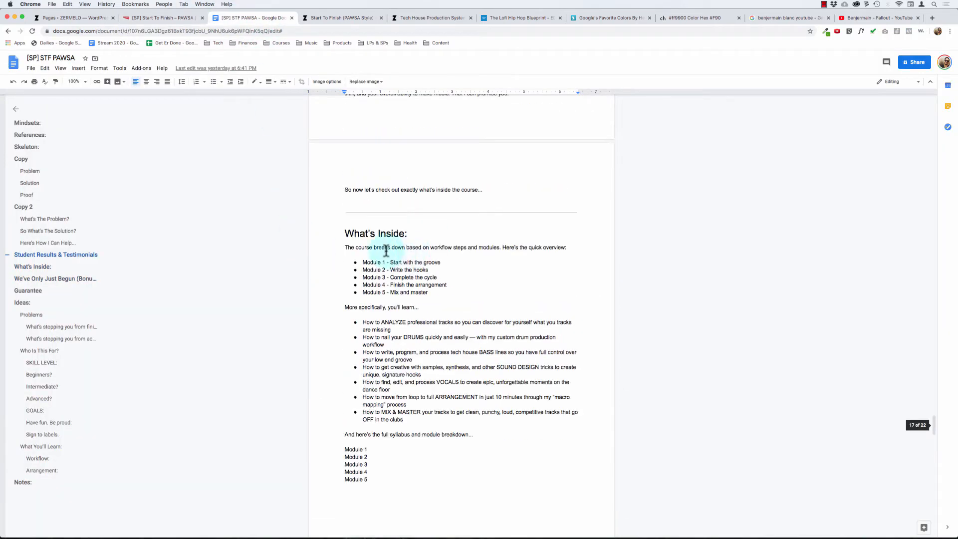
left_click(382, 249)
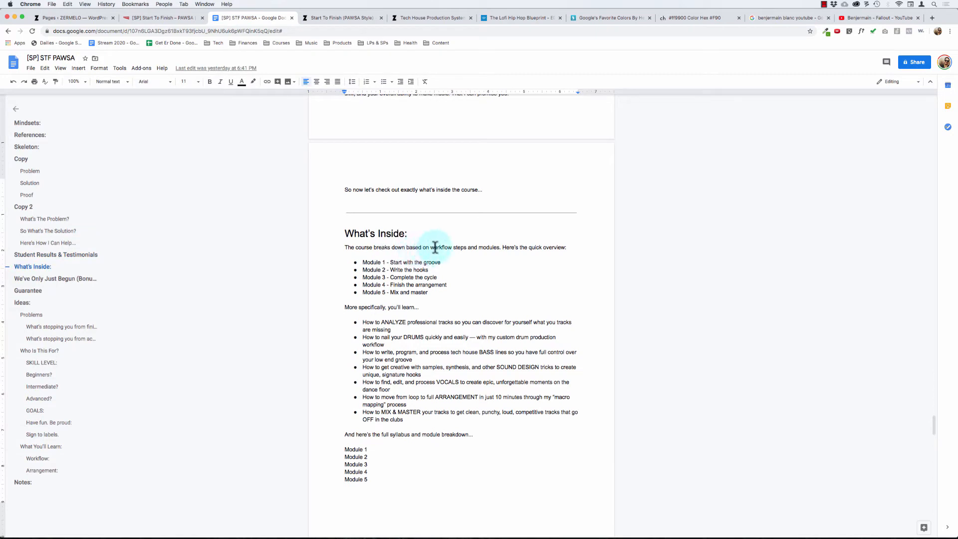
- Return to the Thrive Architect page and reinsert "neatly" before "organized" in the bold course intro text
left_click(165, 20)
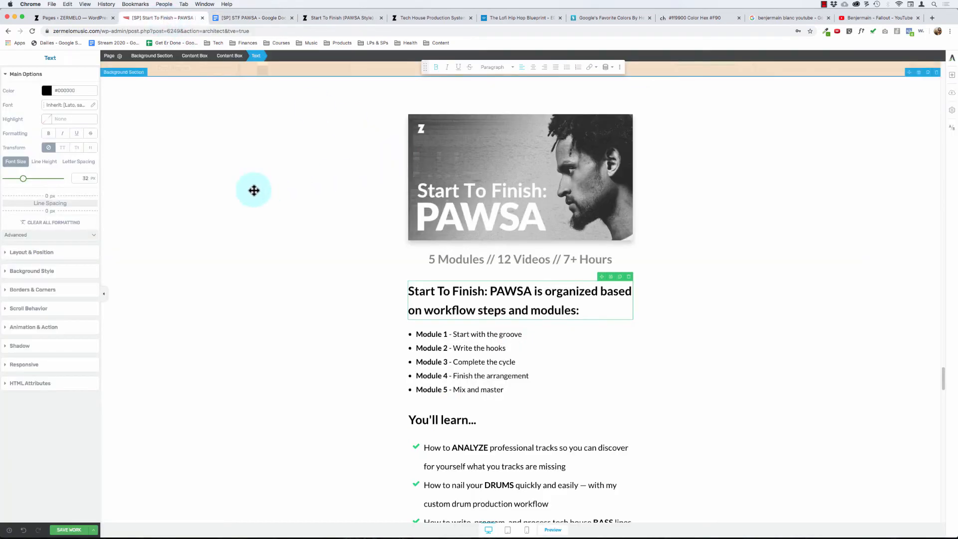
left_click(549, 290)
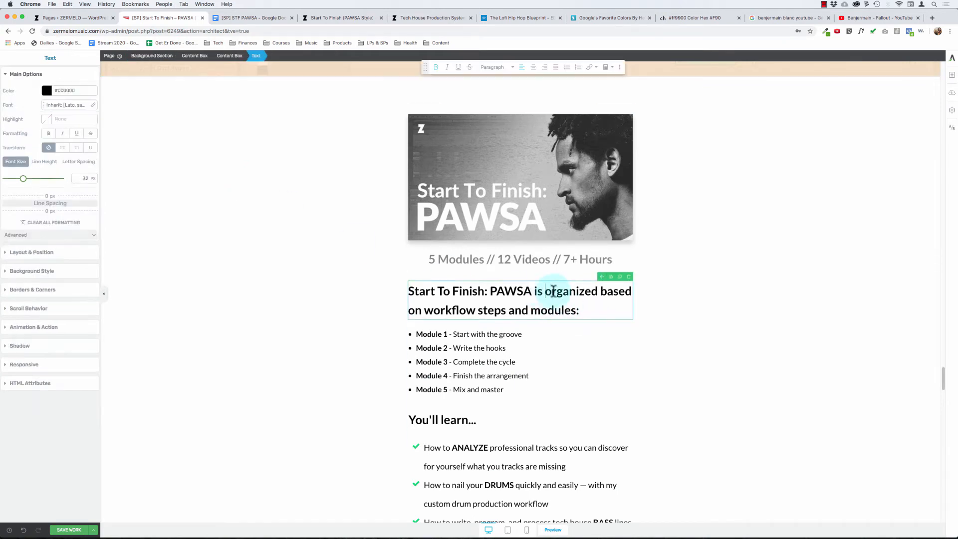
type("neatly")
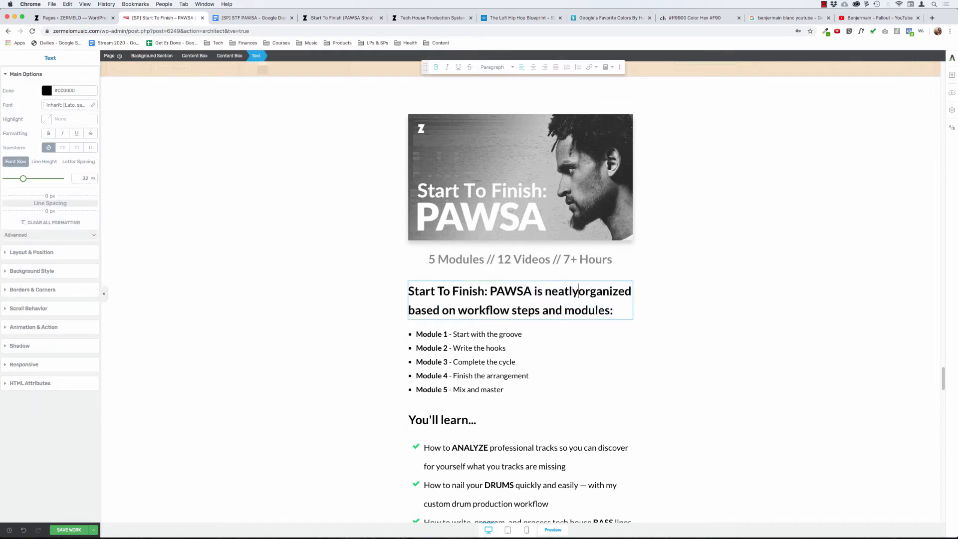
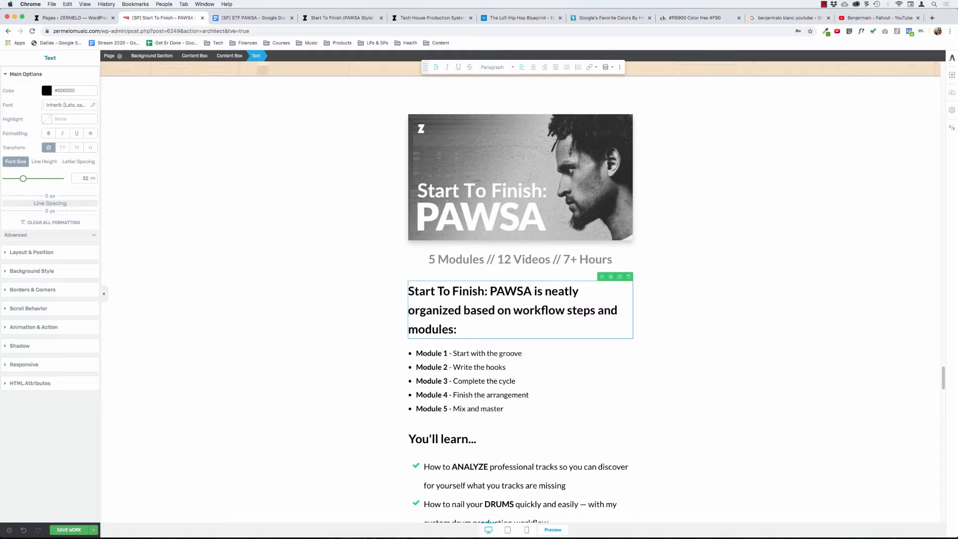
- Remove the words "steps and" from the bold course intro so it ends with "organized based on workflow modules:"
key("BackSpace")
key("alt+BackSpace")
key("alt+BackSpace")
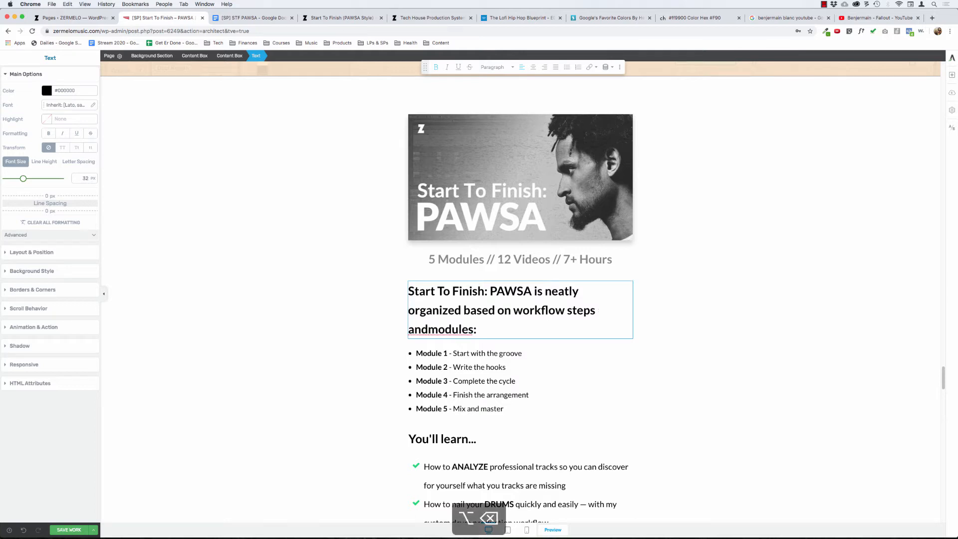
key("BackSpace")
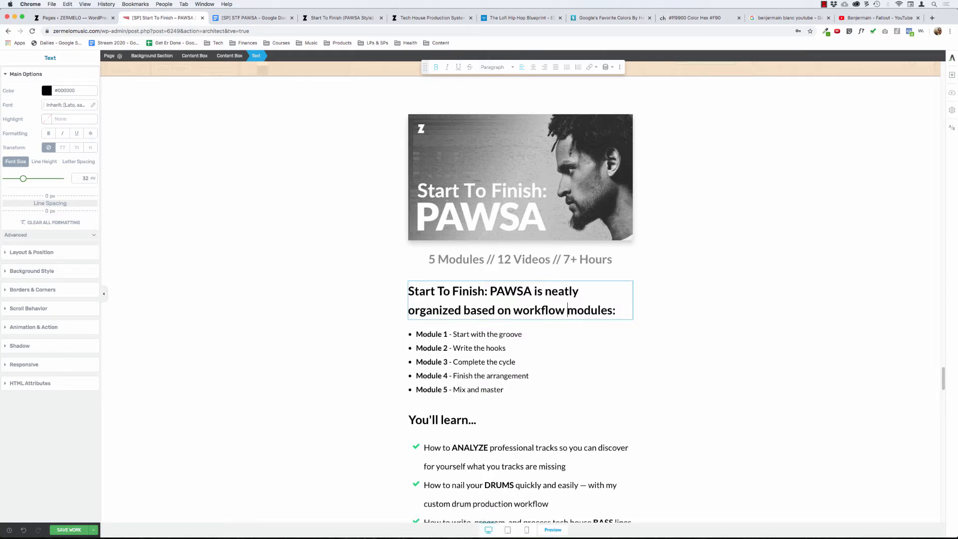
left_click(319, 280)
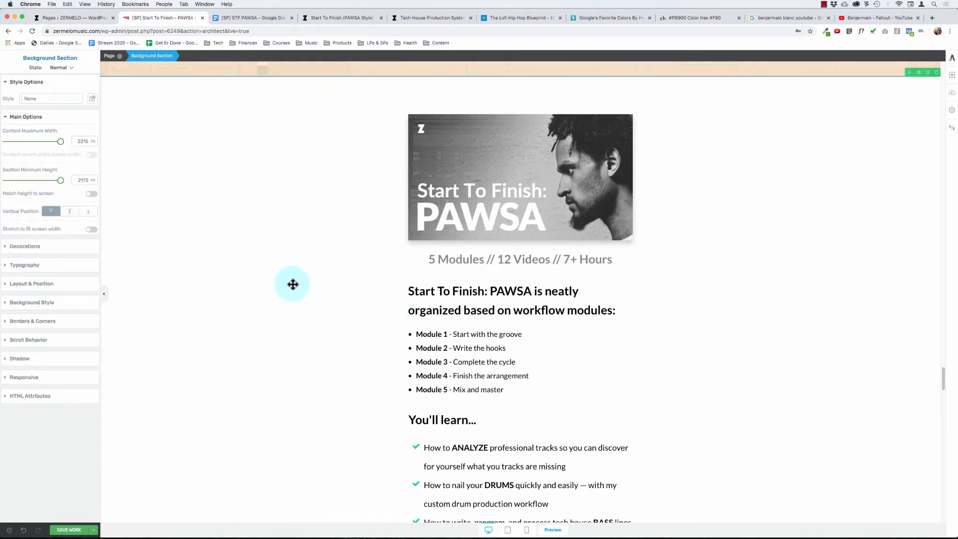
- Set the bottom margin of the "5 Modules // 12 Videos // 7+ Hours" text line to 0
left_click(500, 259)
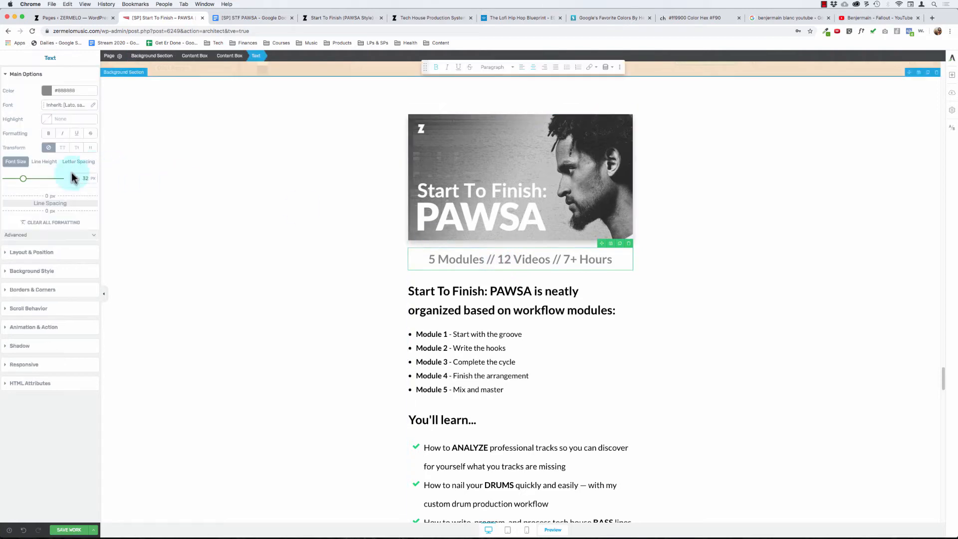
left_click(31, 252)
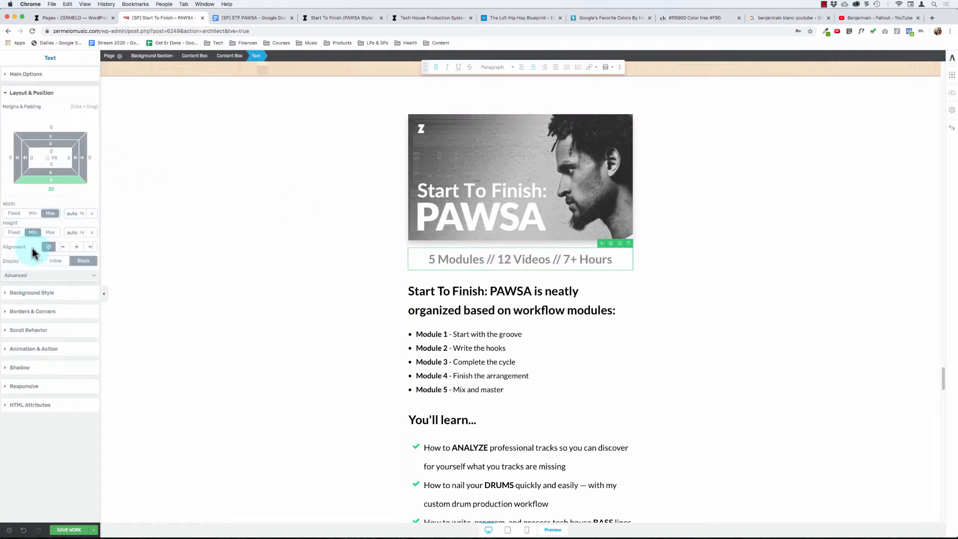
left_click(53, 192)
type("0")
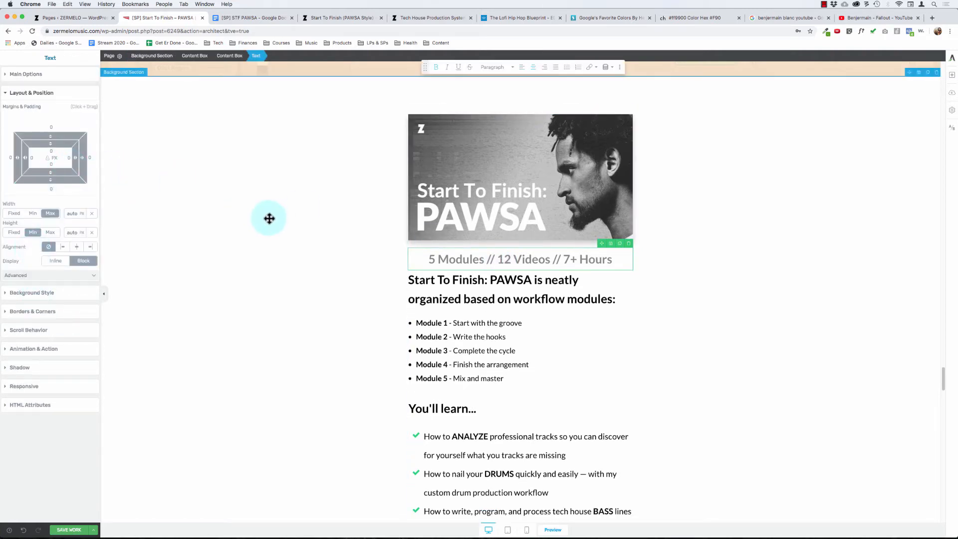
left_click(270, 218)
left_click(466, 259)
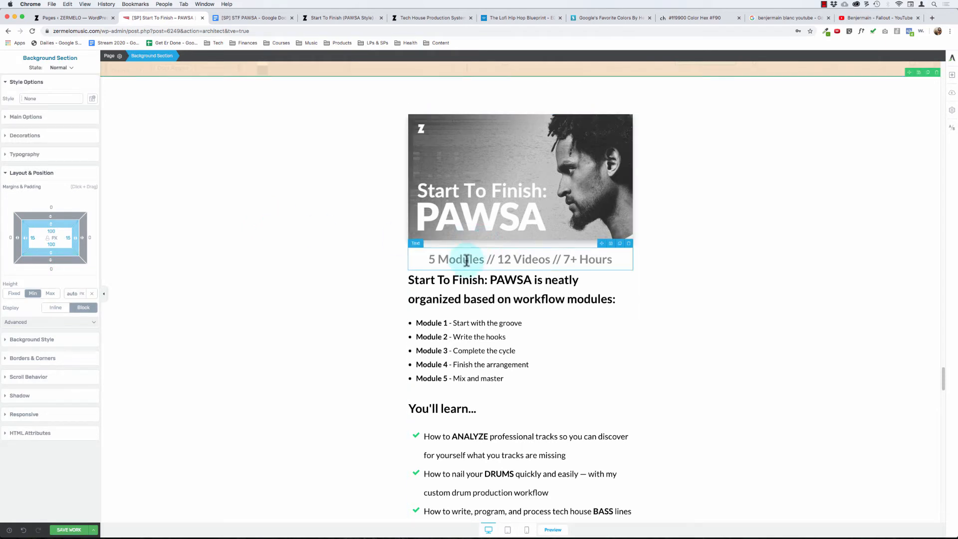
left_click(467, 222)
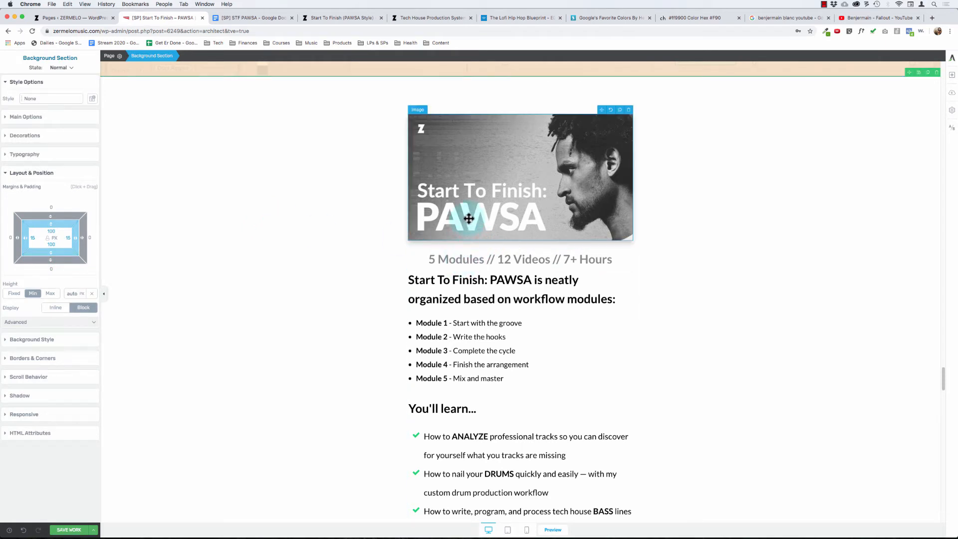
left_click(464, 252)
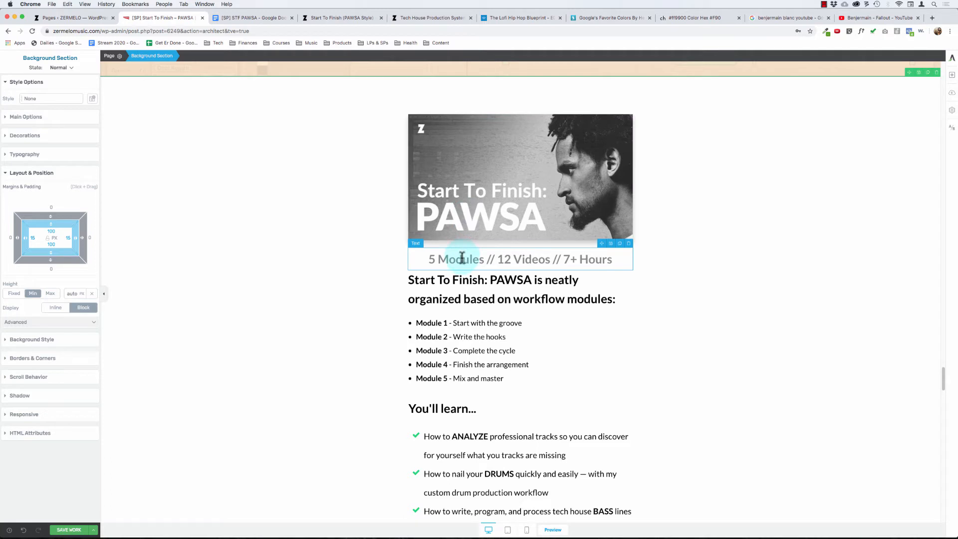
triple_click(462, 259)
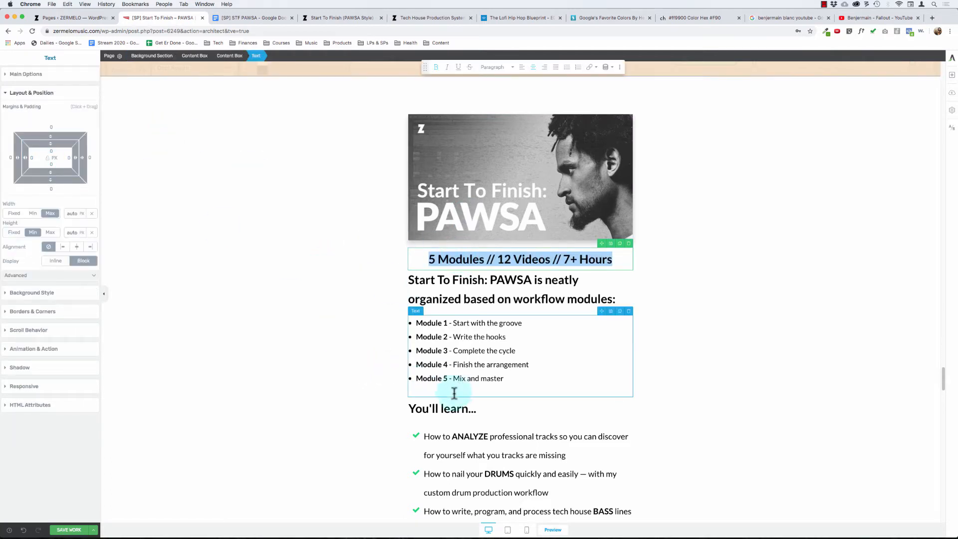
- Examine the margin and padding settings of the "You'll learn..." checklist at its text, list item and whole-list levels
left_click(432, 430)
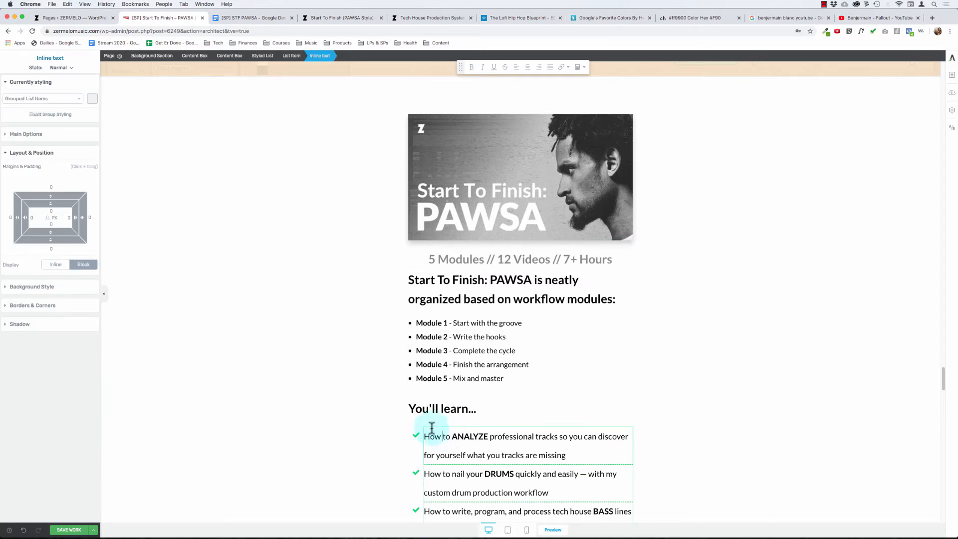
left_click(34, 82)
left_click(38, 102)
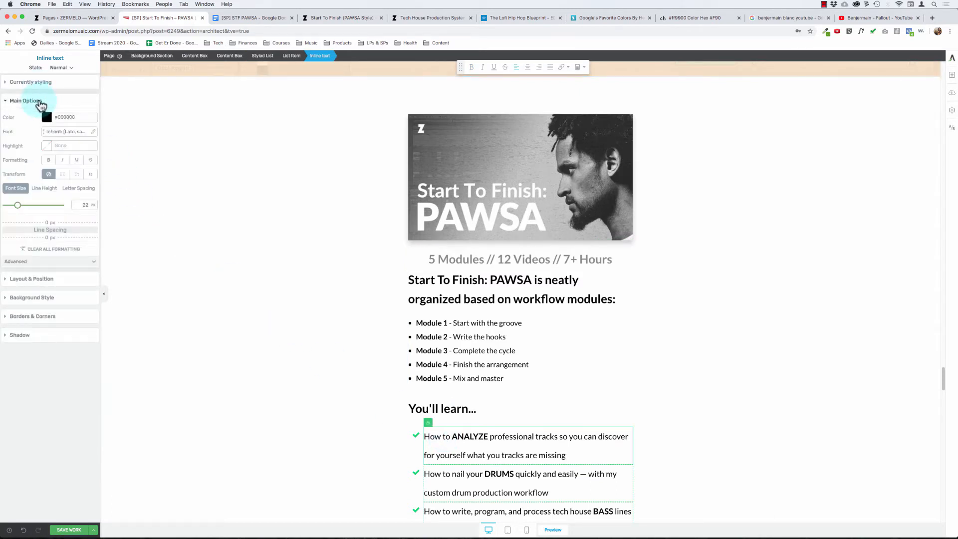
left_click(49, 279)
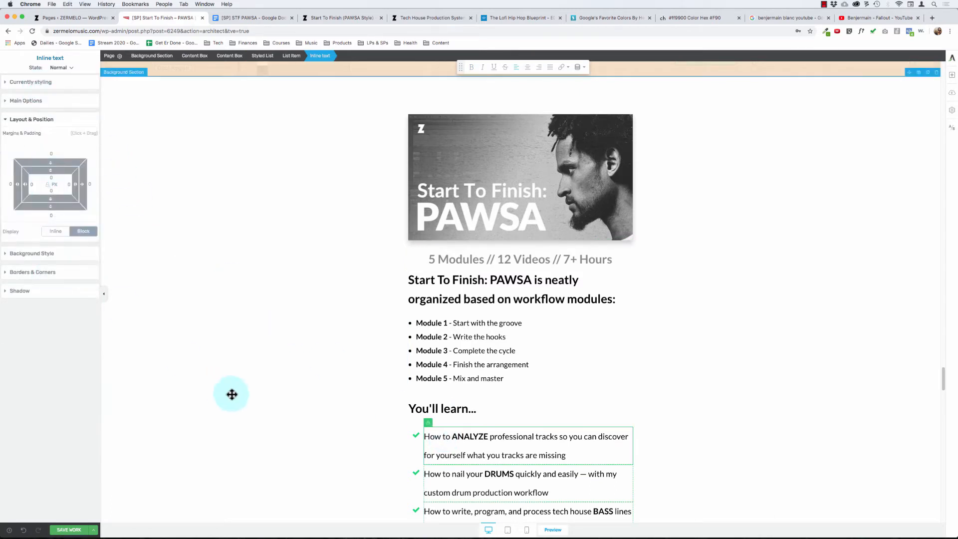
left_click(291, 55)
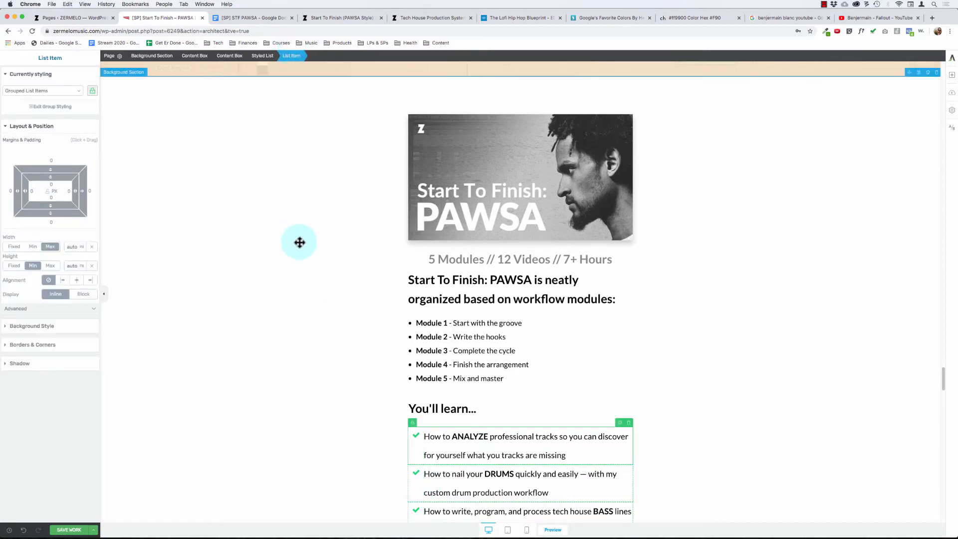
scroll(300, 242, "down", 3)
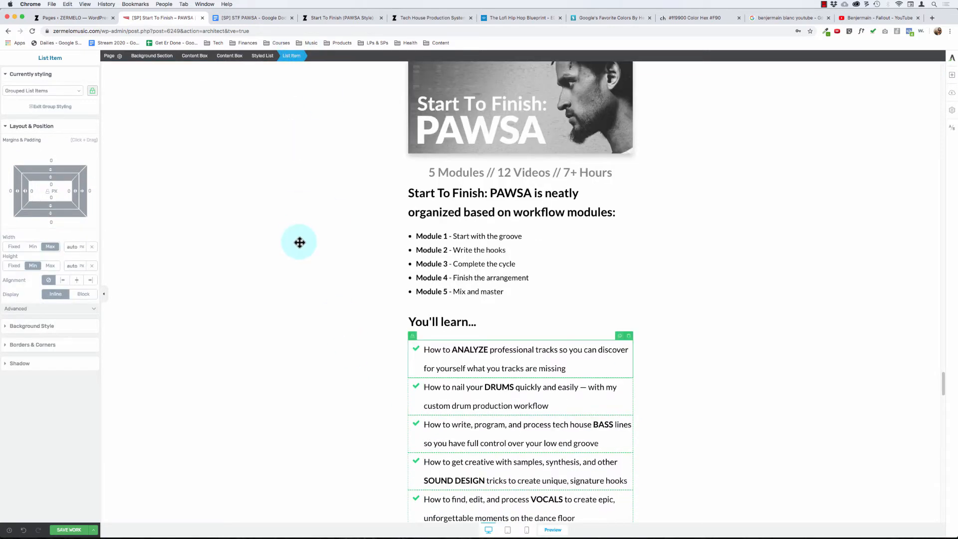
left_click(264, 56)
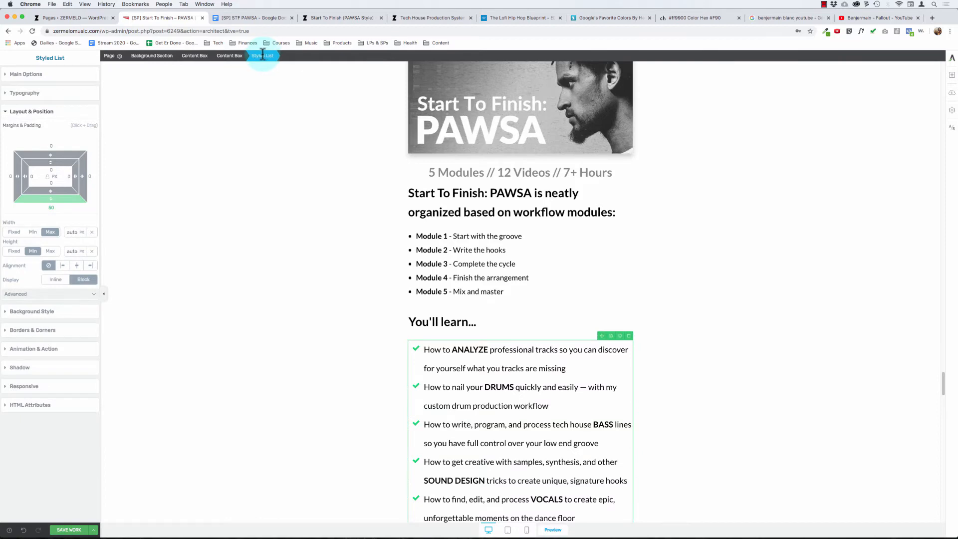
left_click(421, 366)
scroll(403, 368, "down", 4)
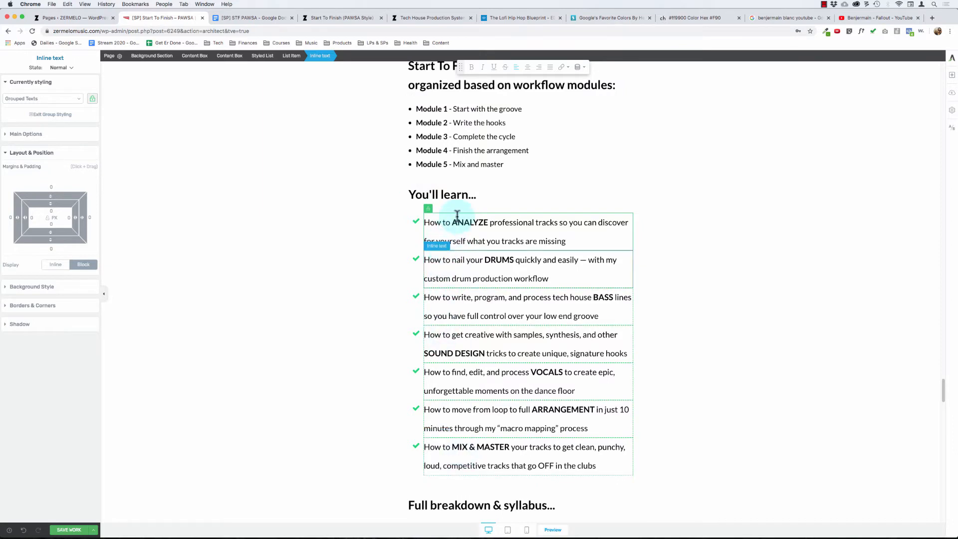
scroll(324, 206, "up", 1)
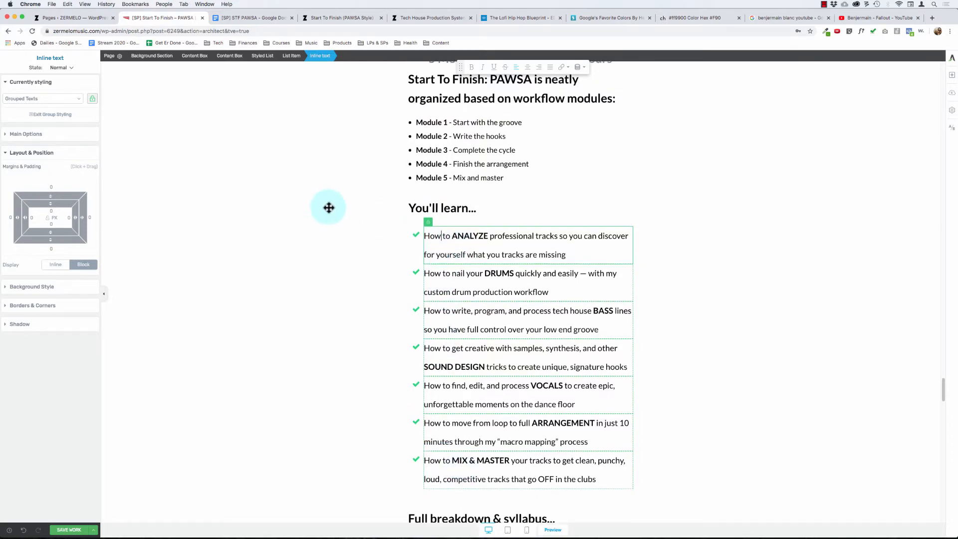
left_click(475, 243)
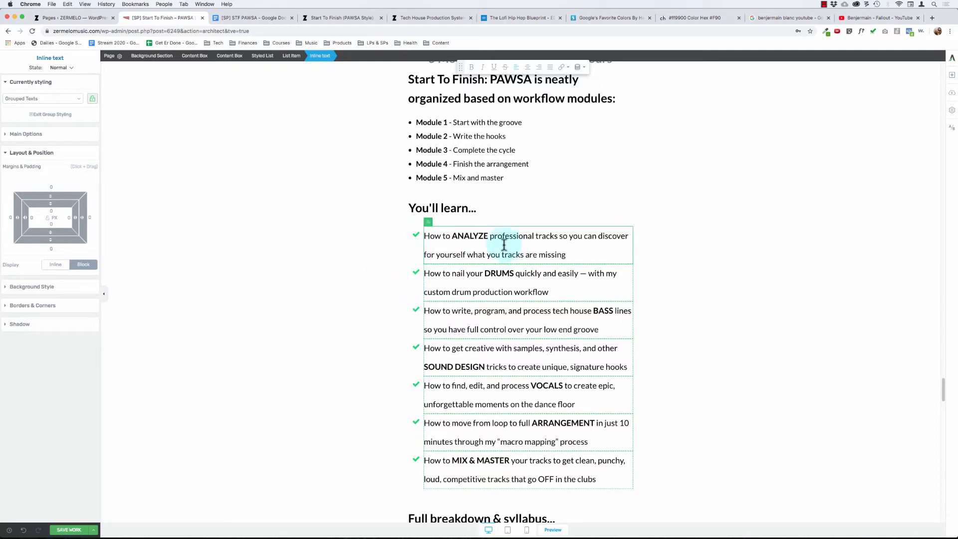
left_click(473, 235)
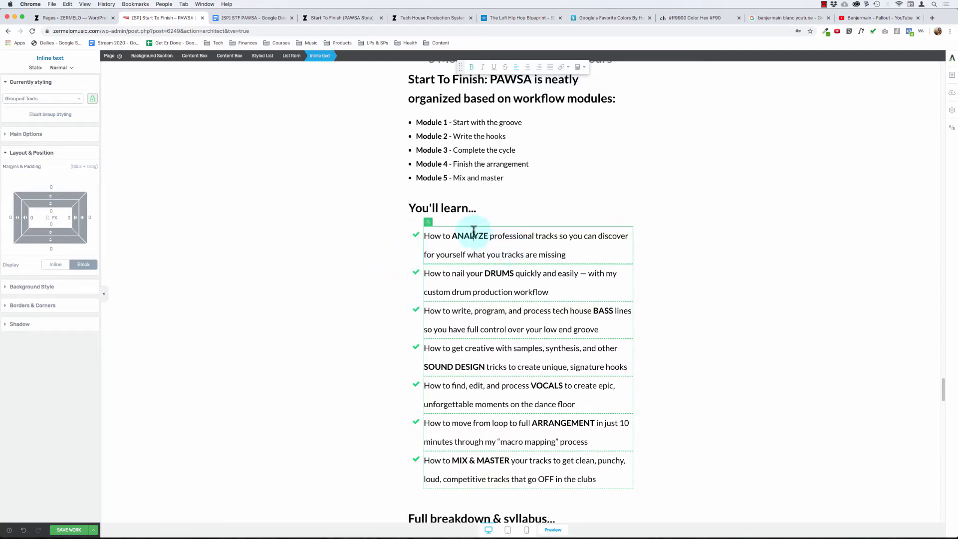
left_click(266, 53)
- Reduce the line height of the grouped checklist texts under "You'll learn..." to 1.85 em
left_click(497, 246)
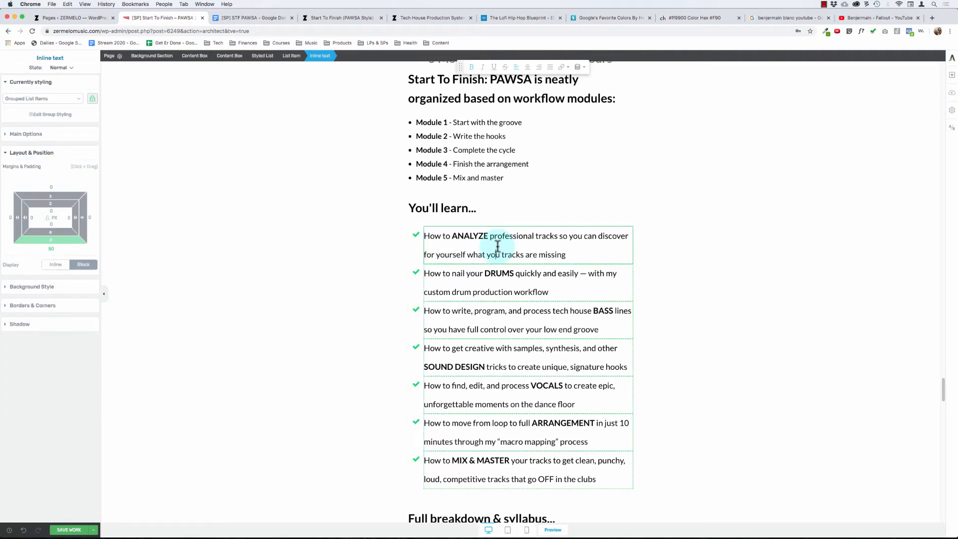
left_click(43, 135)
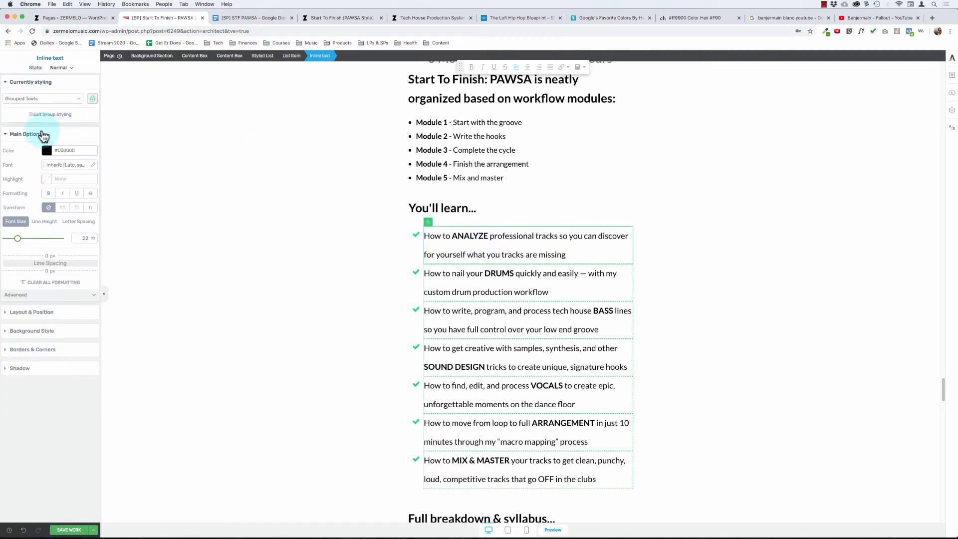
left_click(52, 224)
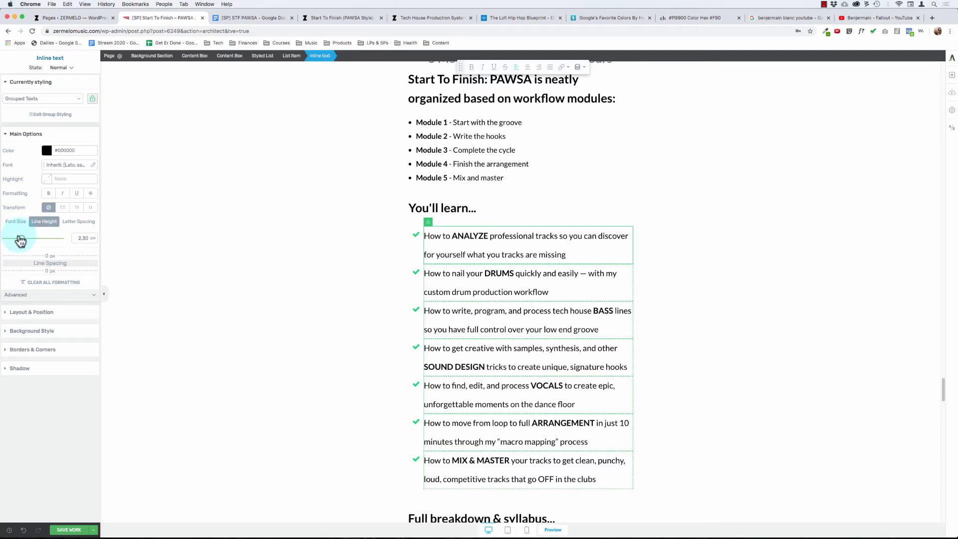
left_click_drag(20, 241, 19, 238)
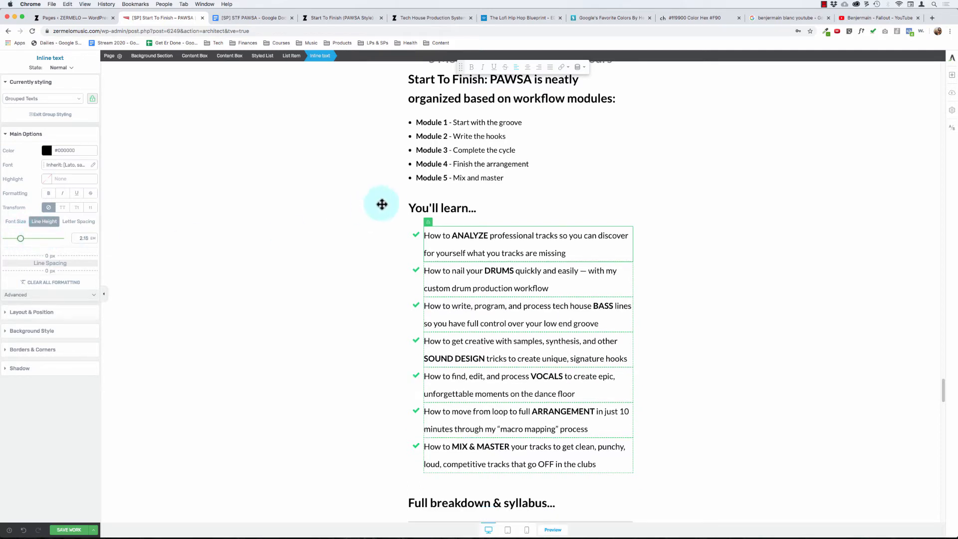
left_click(486, 235)
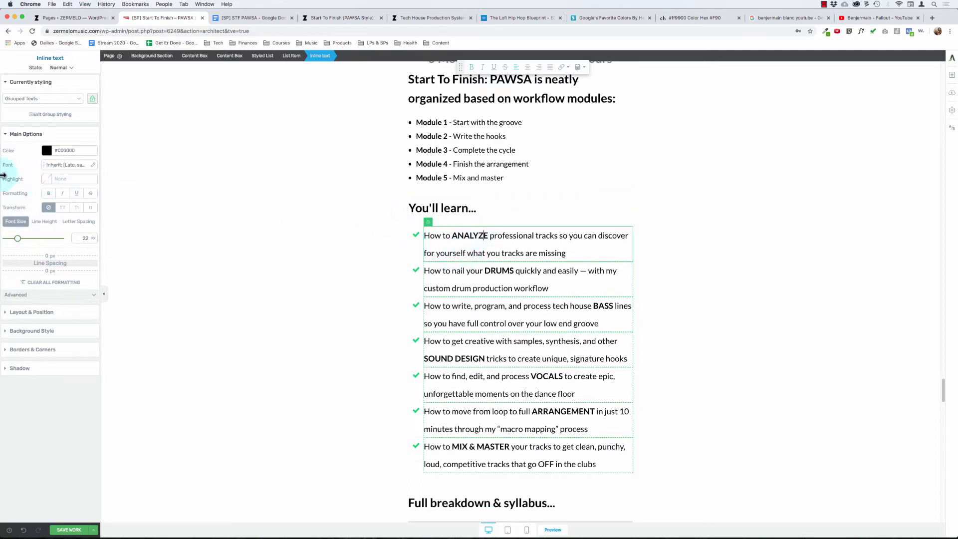
left_click(44, 221)
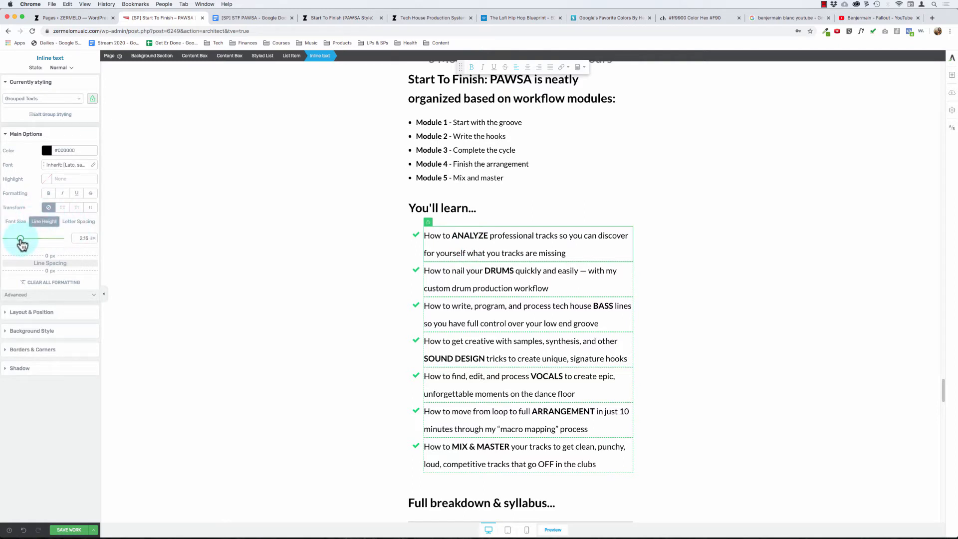
left_click_drag(23, 245, 20, 244)
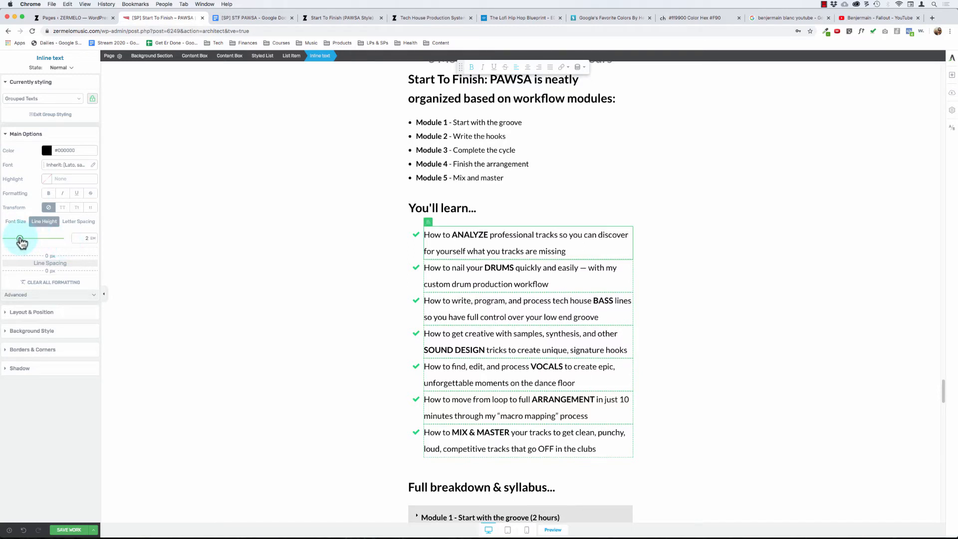
left_click_drag(22, 243, 21, 243)
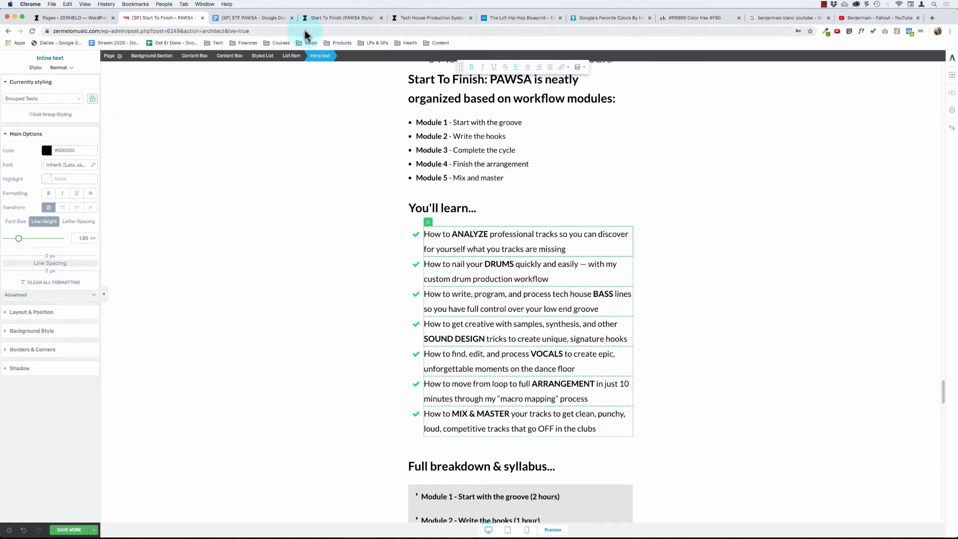
- Set the list item spacing of the "You'll learn..." styled list to 20 px
left_click(448, 234)
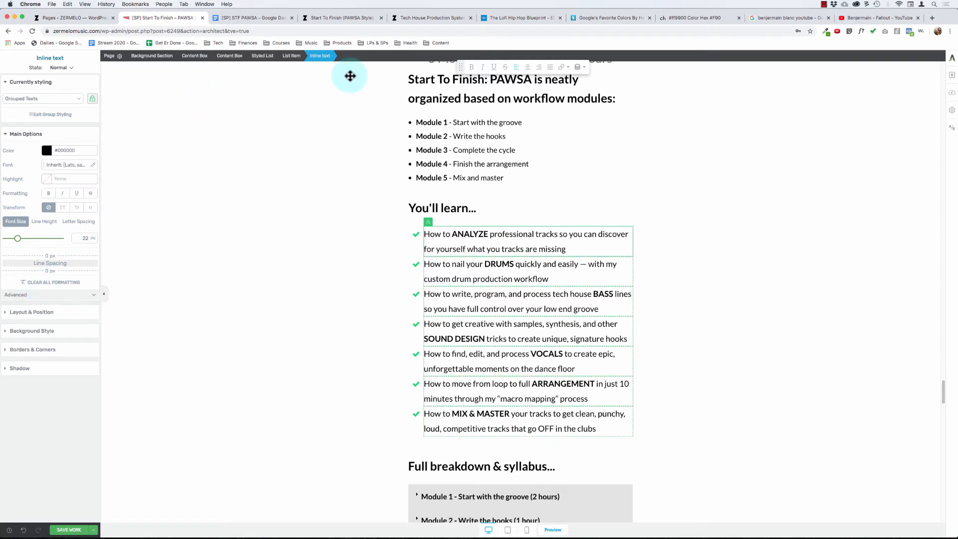
left_click(275, 56)
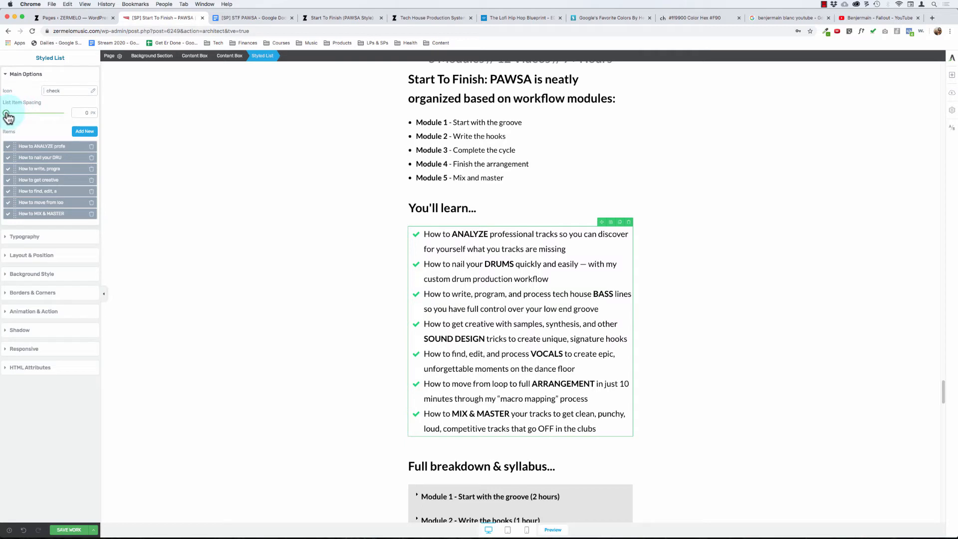
left_click_drag(7, 116, 9, 118)
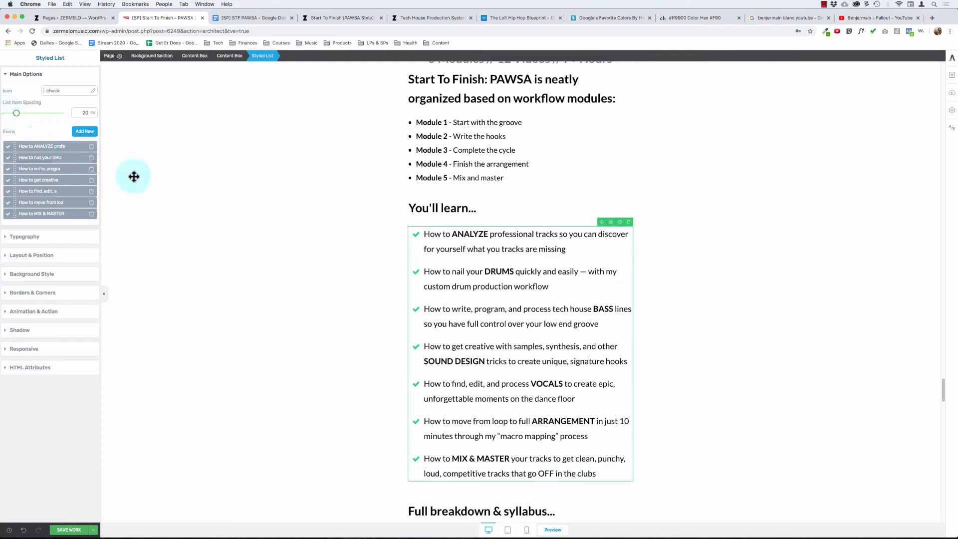
left_click(180, 195)
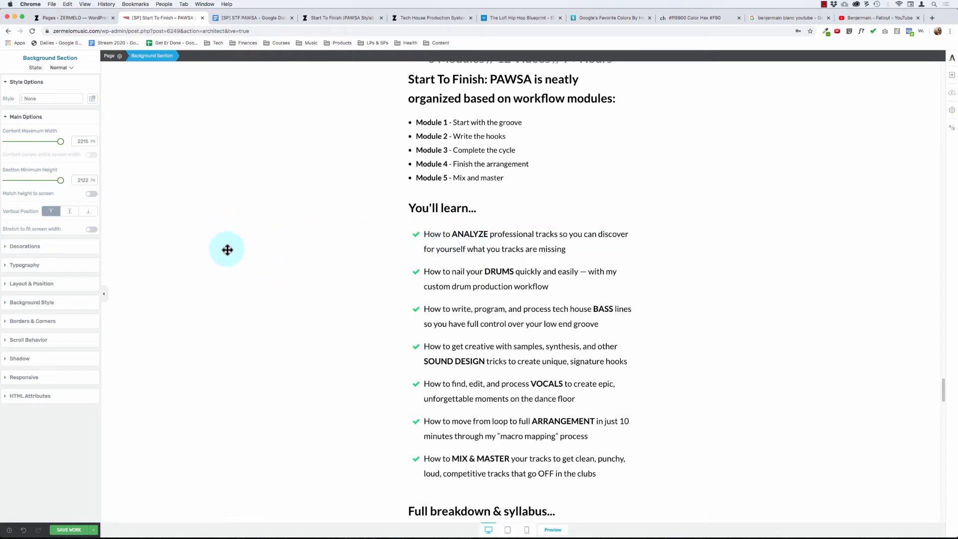
- Set the font size of the "5 Modules // 12 Videos // 7+ Hours" text line to 20 px
scroll(224, 249, "down", 1)
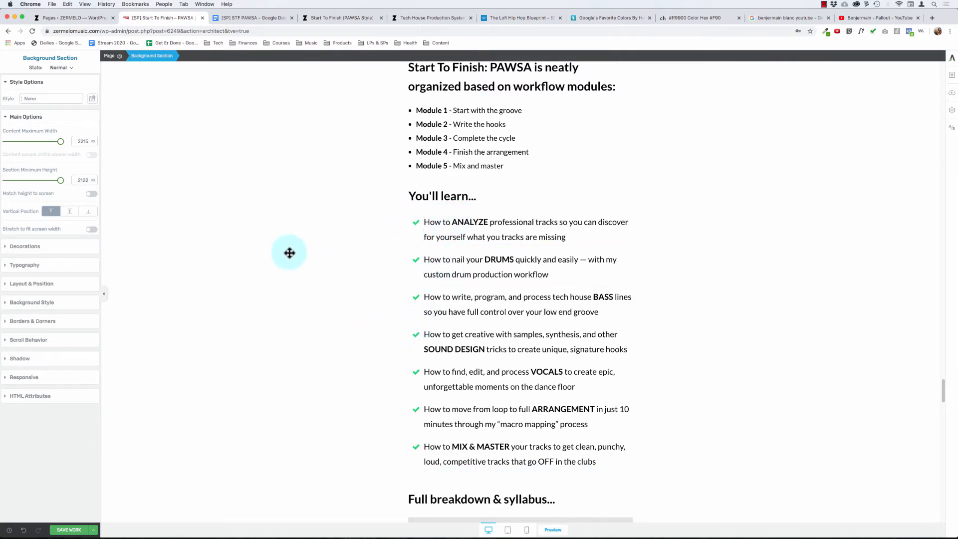
scroll(284, 256, "down", 5)
scroll(284, 254, "up", 10)
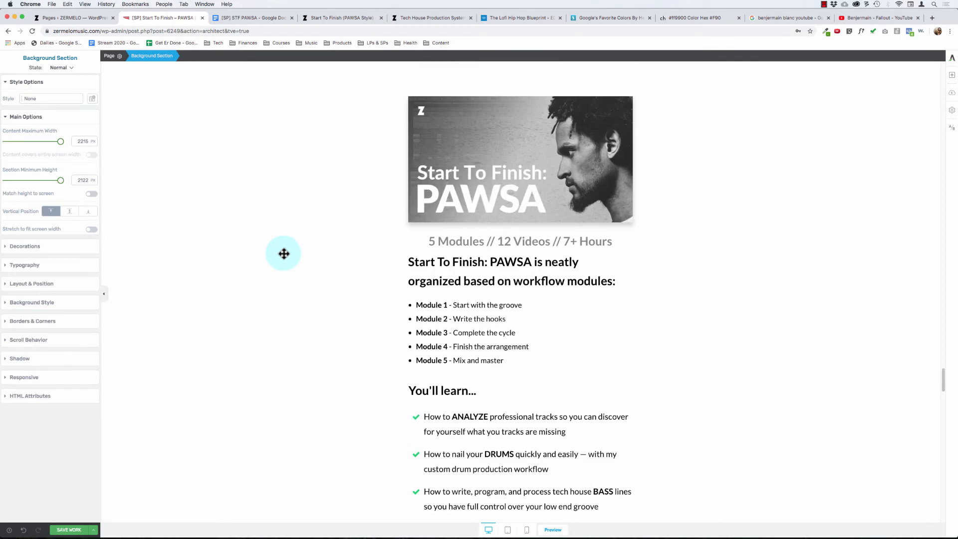
left_click(447, 240)
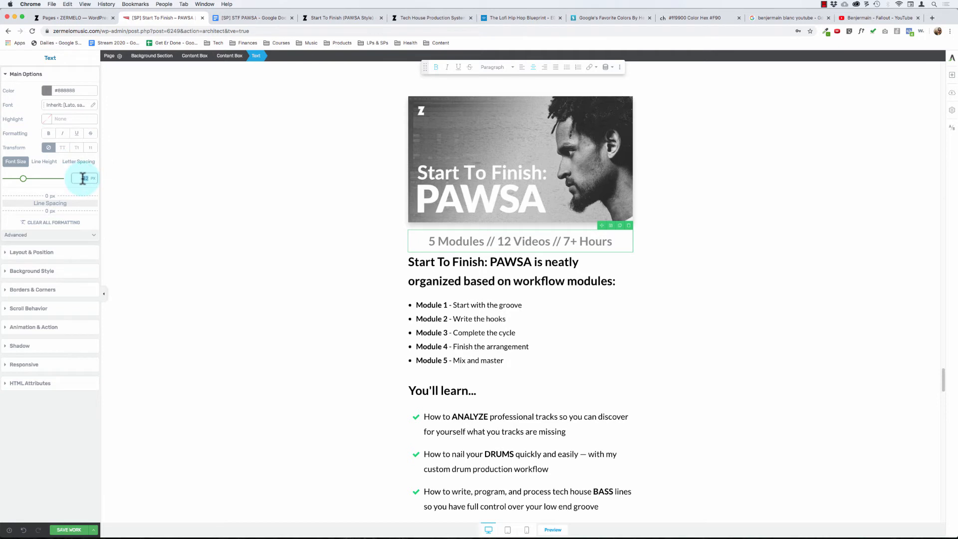
type("20")
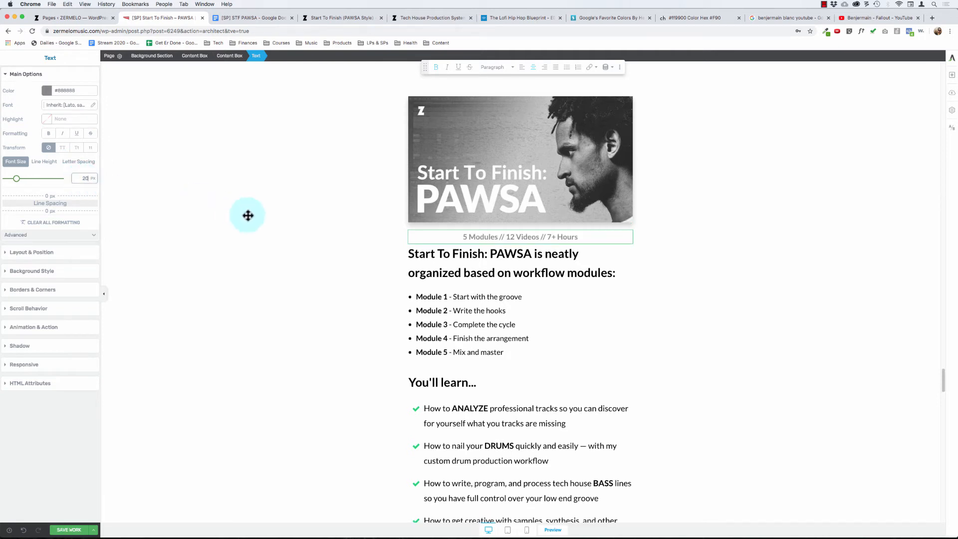
left_click(248, 215)
left_click(234, 211)
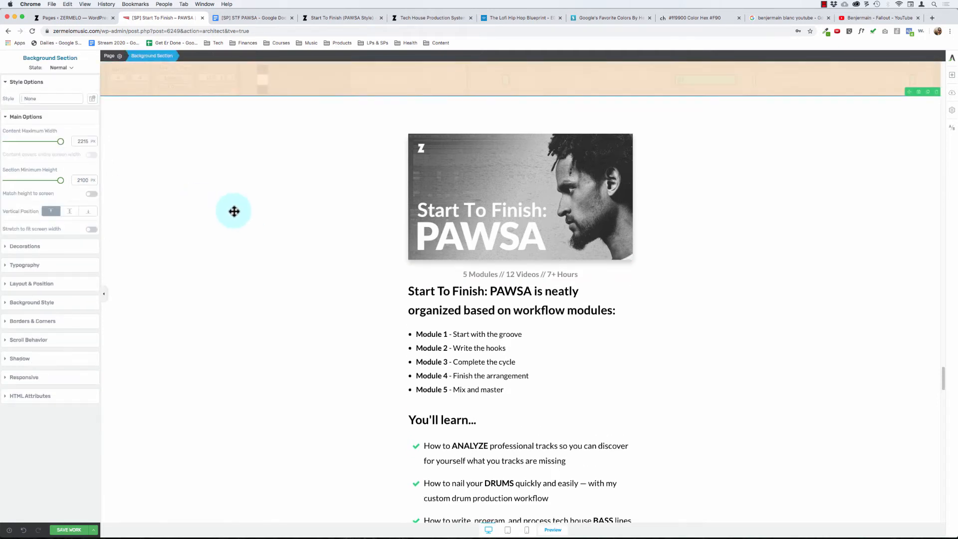
- Set the bottom margin of the "5 Modules // 12 Videos // 7+ Hours" text line to 30 px
left_click(470, 273)
left_click(87, 178)
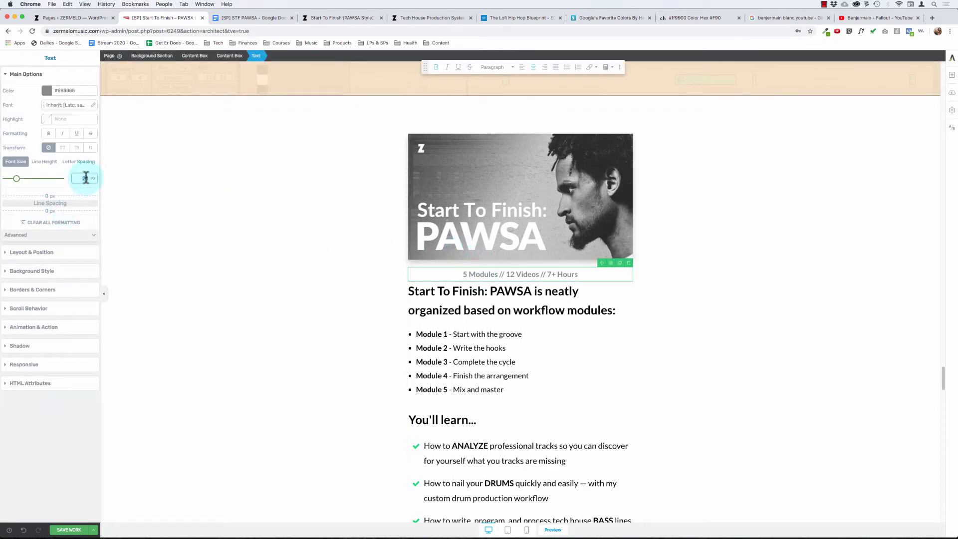
left_click(31, 252)
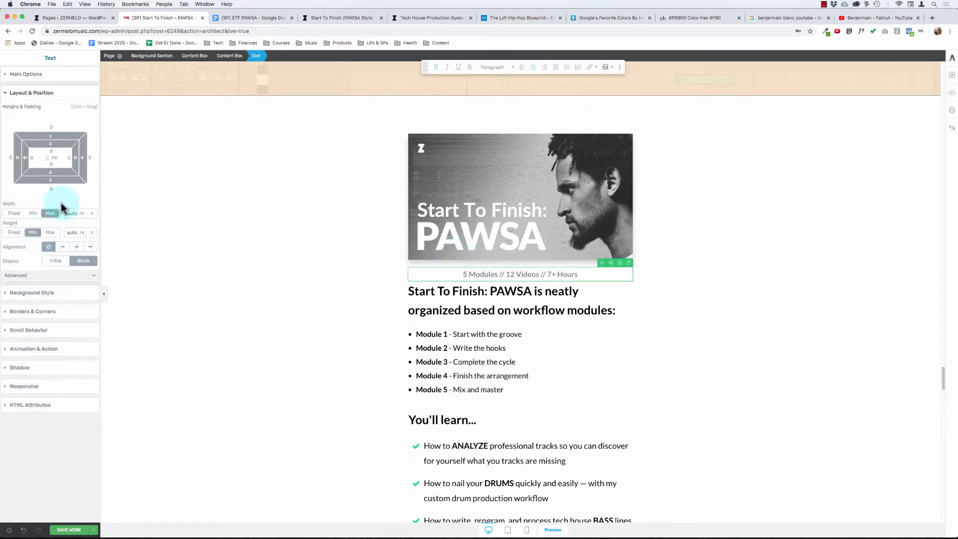
left_click(51, 187)
type("30")
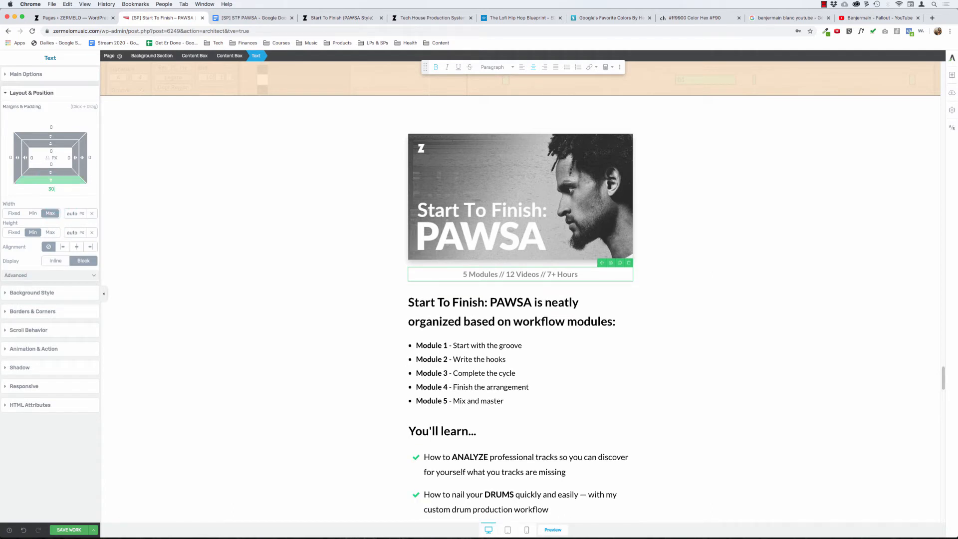
left_click(184, 137)
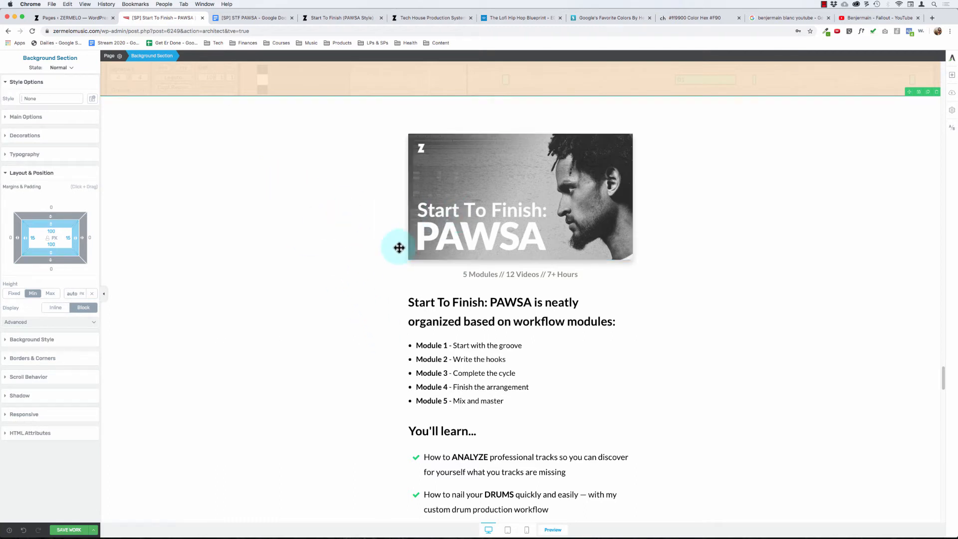
- Add a content box above the Start To Finish: PAWSA course image and move the image into it
left_click(481, 268)
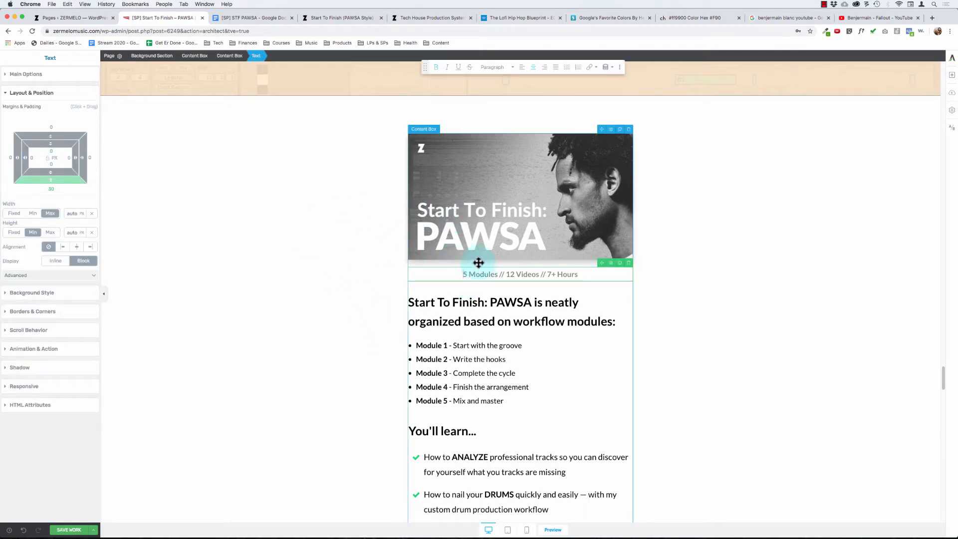
left_click(950, 75)
left_click_drag(922, 235, 481, 150)
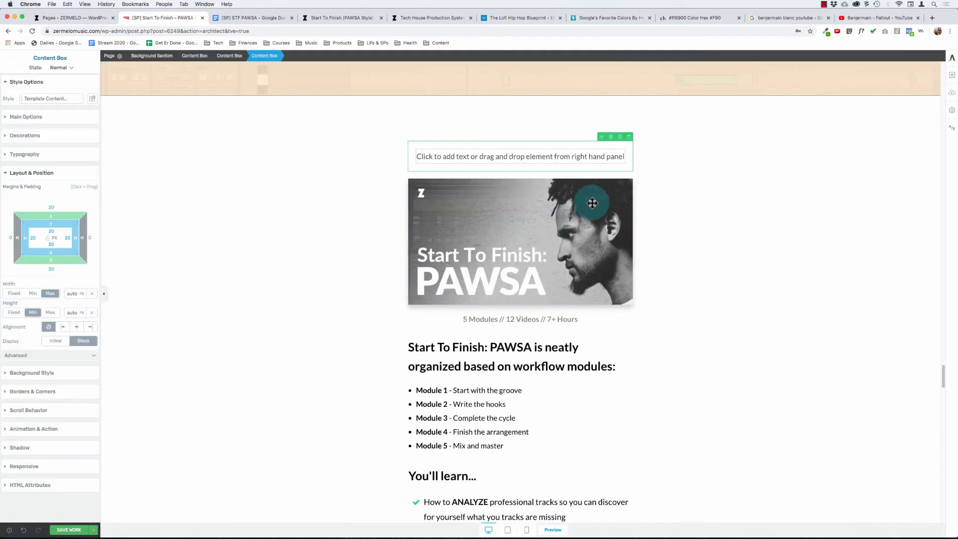
left_click(577, 203)
left_click_drag(603, 174, 575, 156)
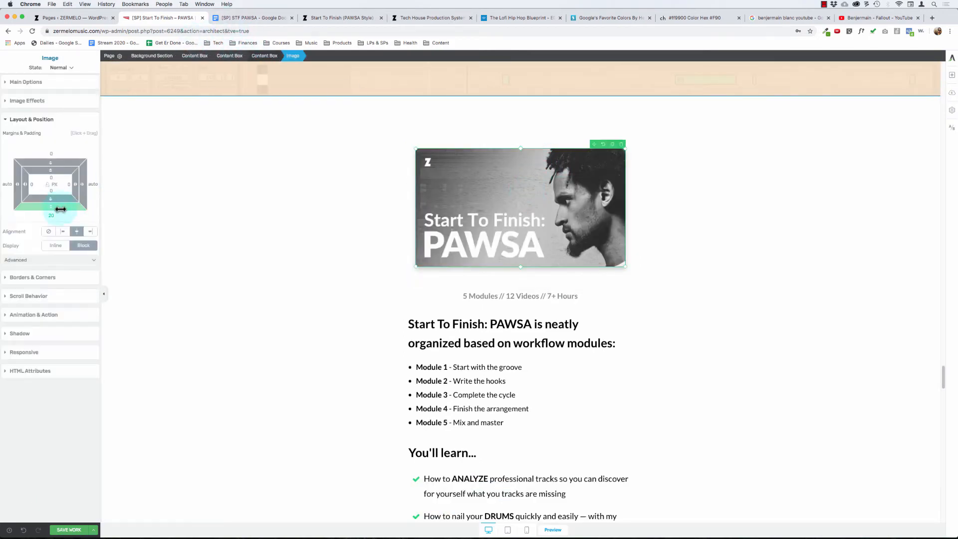
- Set all margins and padding of the content box around the course image to 0
left_click(263, 55)
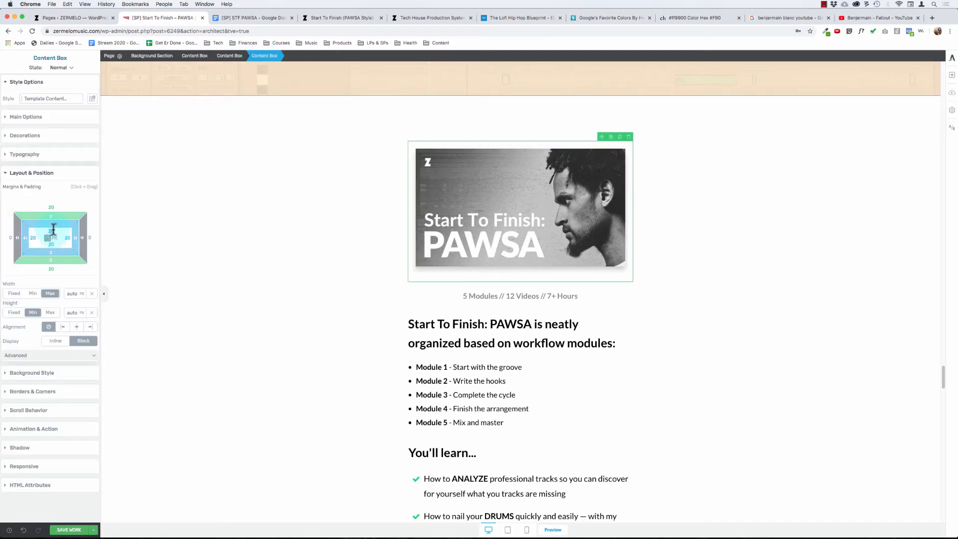
left_click_drag(53, 228, 49, 202)
left_click_drag(48, 241, 48, 239)
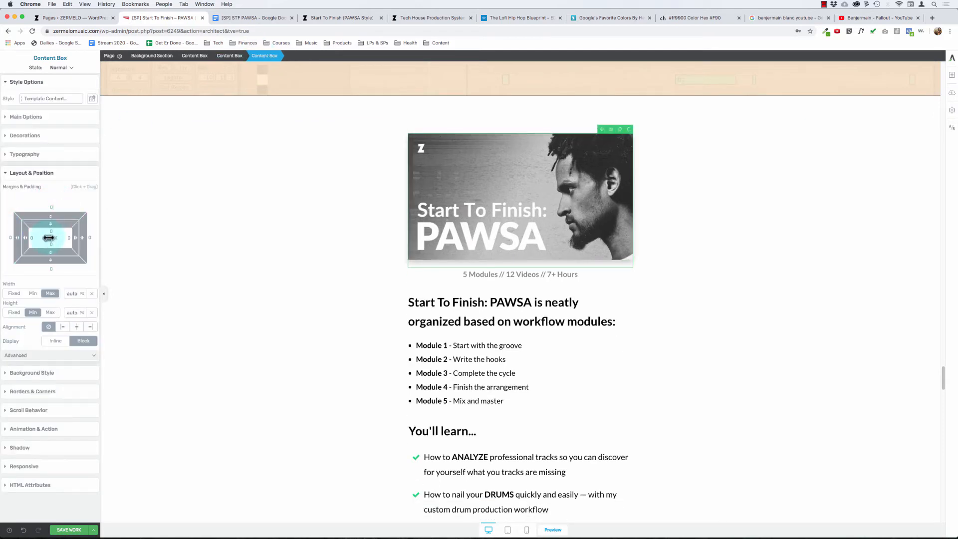
- Move the "5 Modules // 12 Videos // 7+ Hours" text into the content box beneath the course image and check the box's extent
left_click_drag(600, 265, 543, 254)
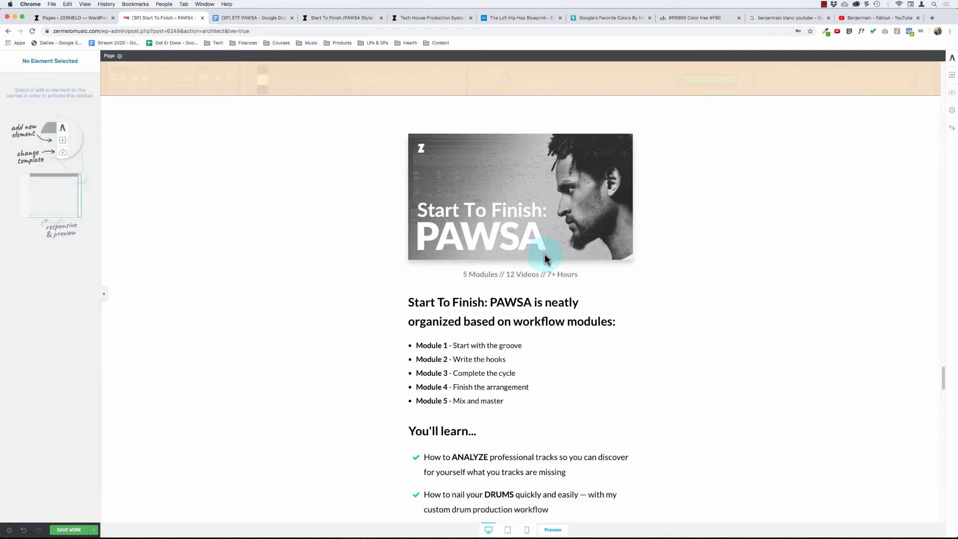
left_click(491, 240)
left_click(267, 55)
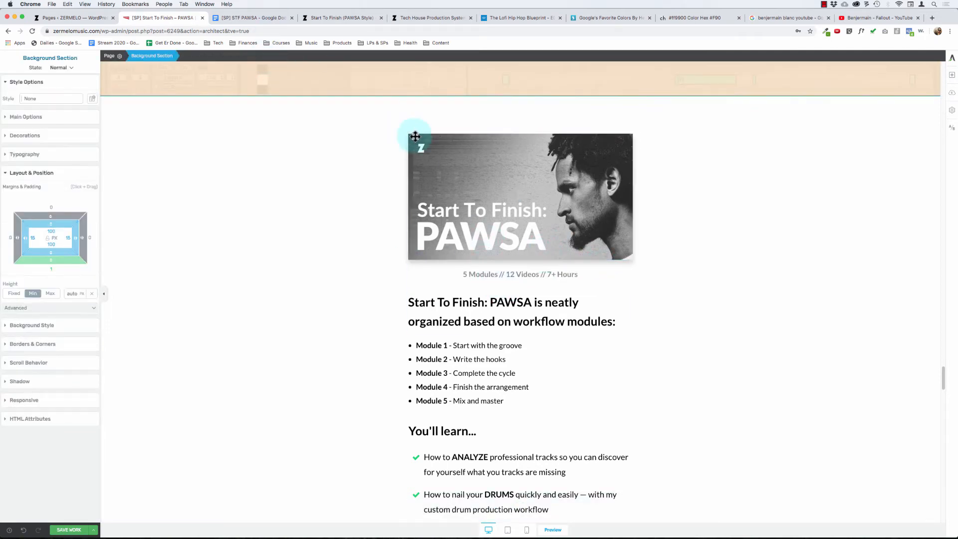
left_click(437, 148)
left_click(271, 56)
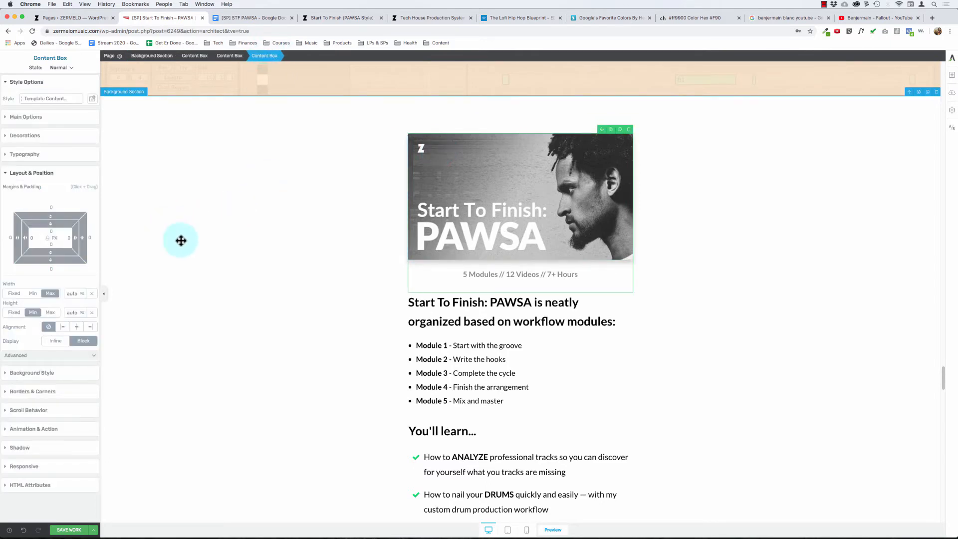
- Set the "5 Modules" text's bottom margin to 0 and add a bottom margin to the content box holding it and the image
left_click(506, 273)
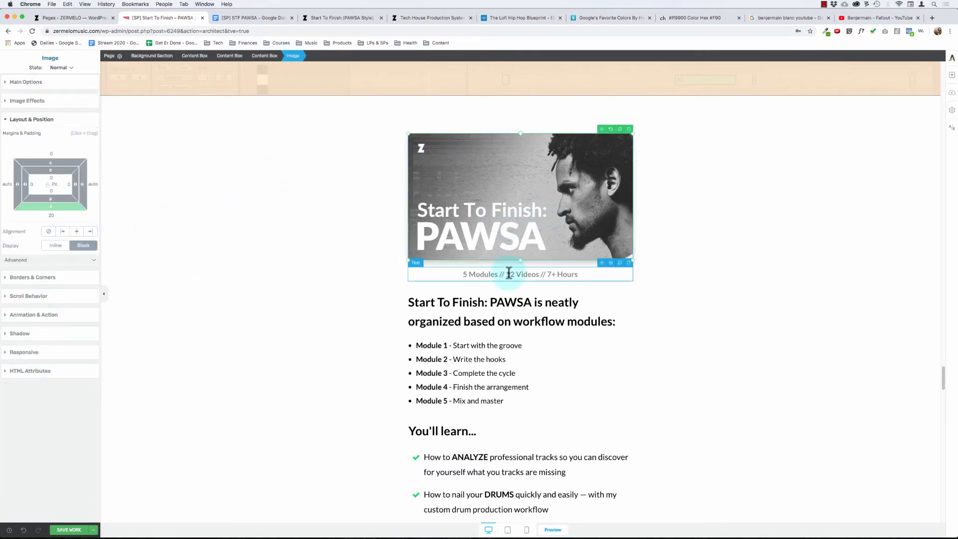
type("0")
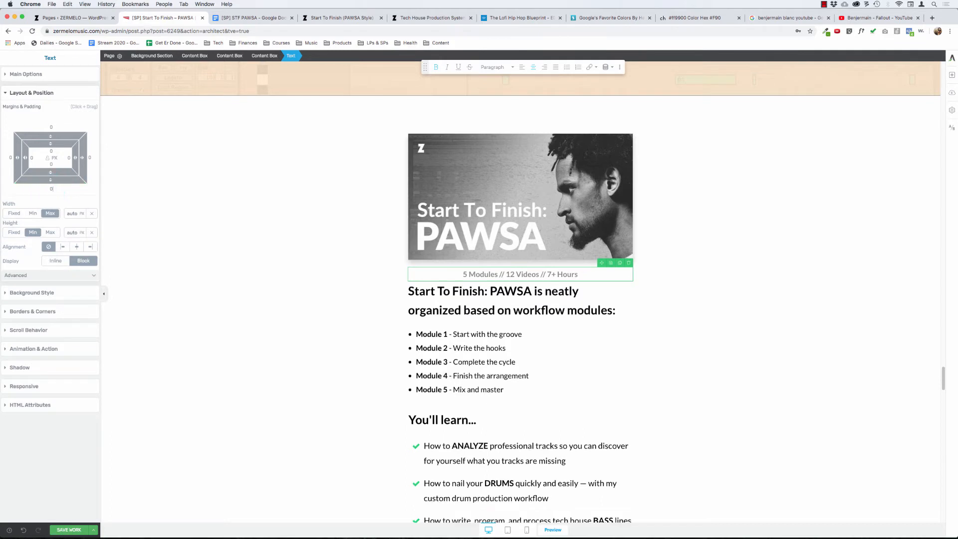
left_click(268, 56)
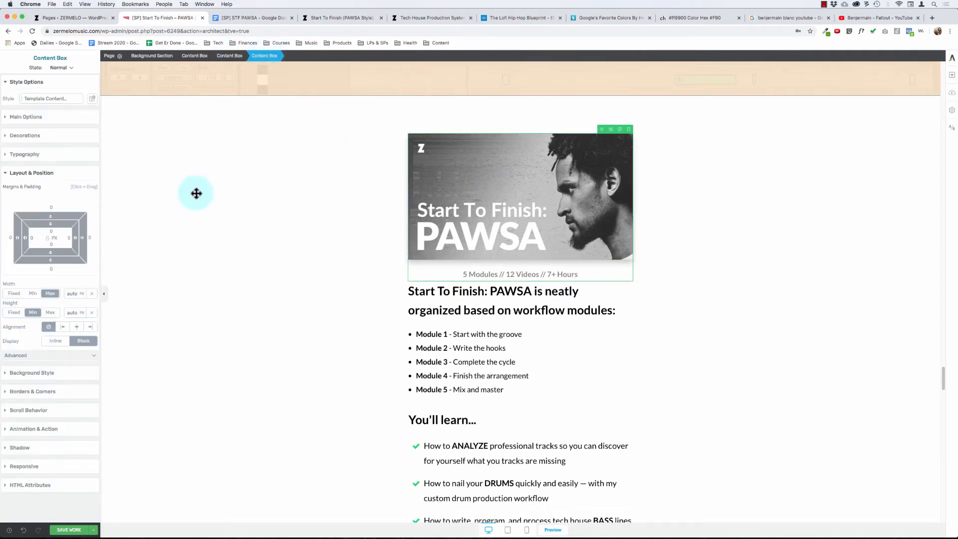
left_click_drag(51, 260, 53, 291)
left_click(52, 268)
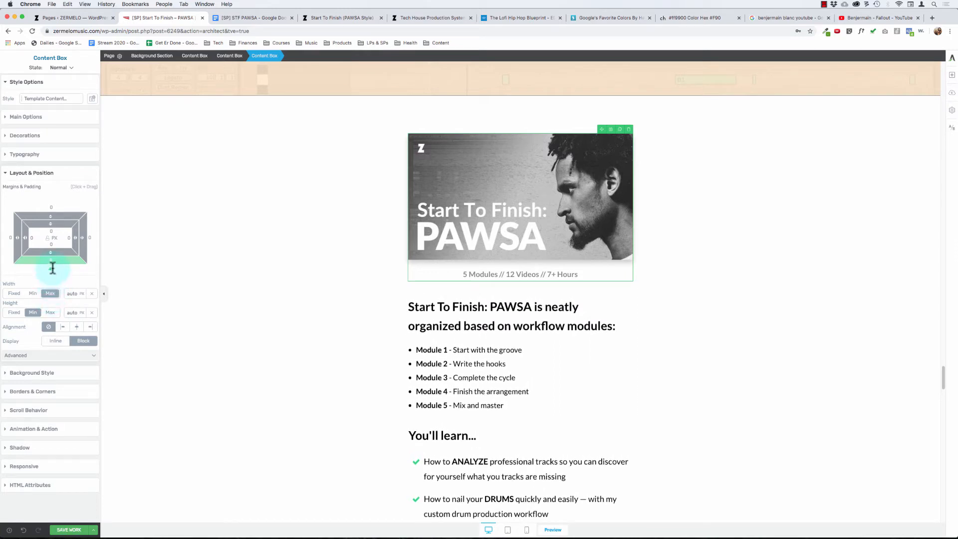
left_click(267, 277)
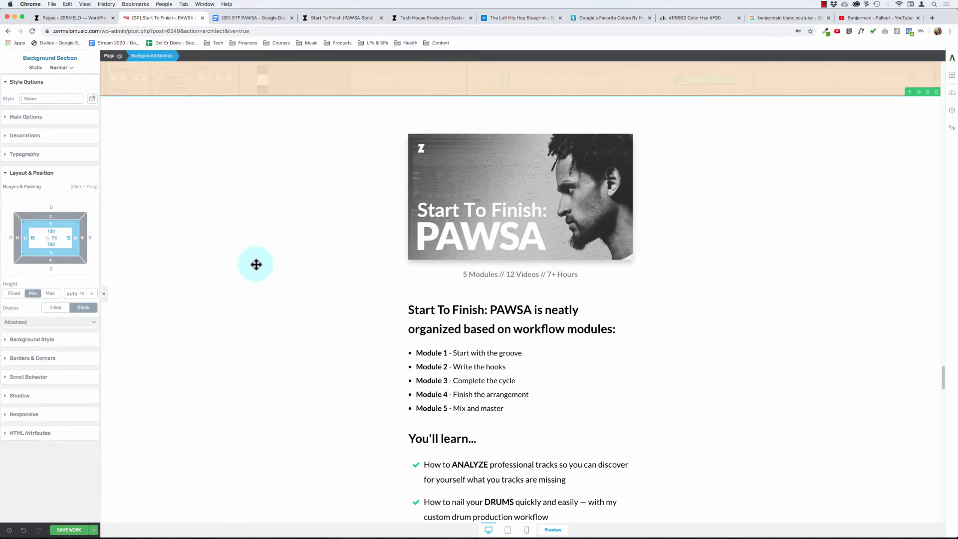
- Delete the duplicate background section with the smaller "Here's Exactly What You Get..." heading above the course image
scroll(256, 265, "up", 5)
scroll(255, 265, "down", 2)
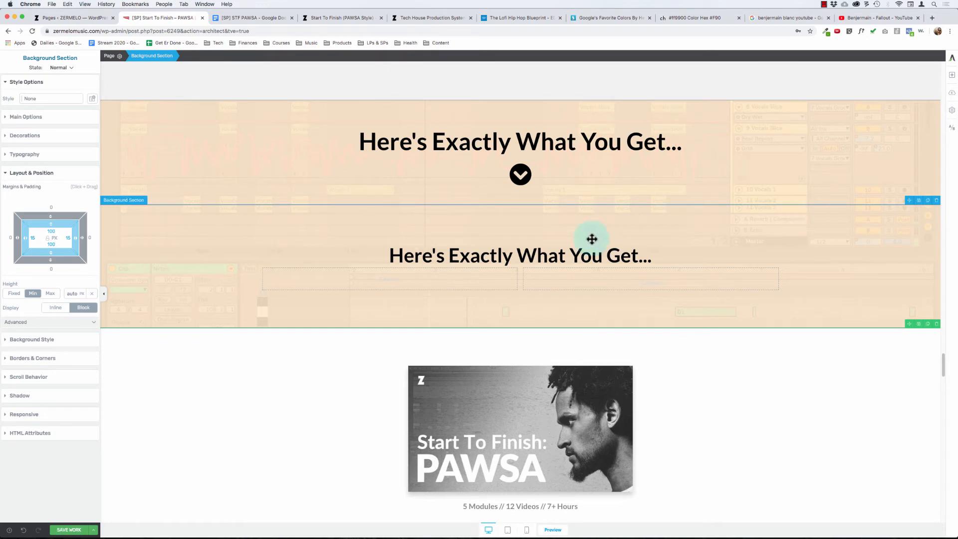
left_click_drag(772, 241, 186, 316)
scroll(185, 316, "down", 2)
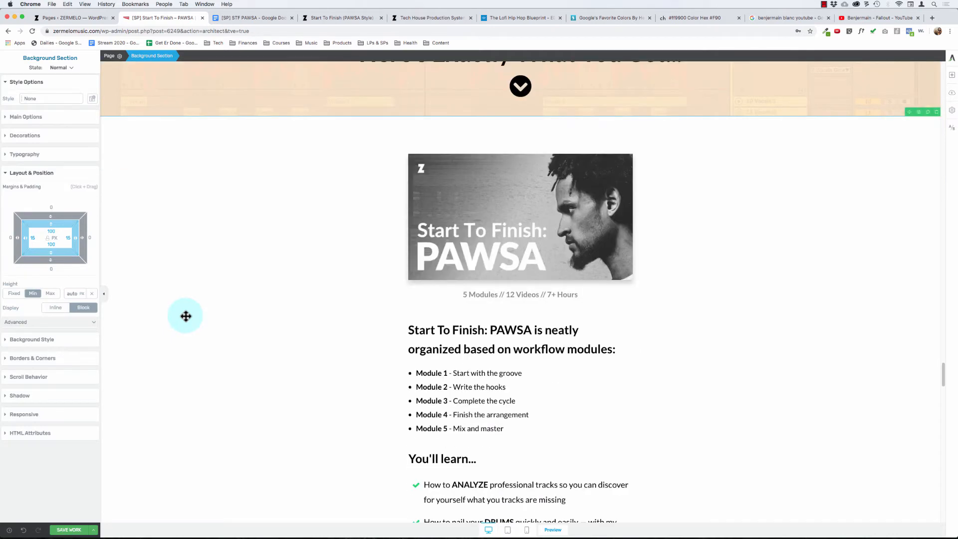
- Review the spacing from the "Here's Exactly What You Get..." banner through the course image, module list and "You'll learn..." checklist
scroll(186, 316, "up", 6)
scroll(186, 315, "down", 5)
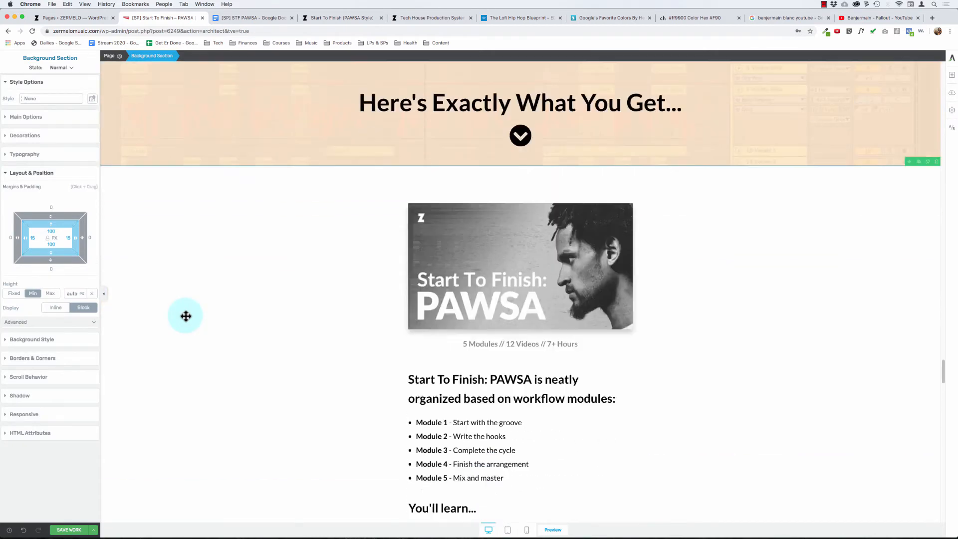
scroll(186, 315, "down", 2)
scroll(185, 315, "down", 1)
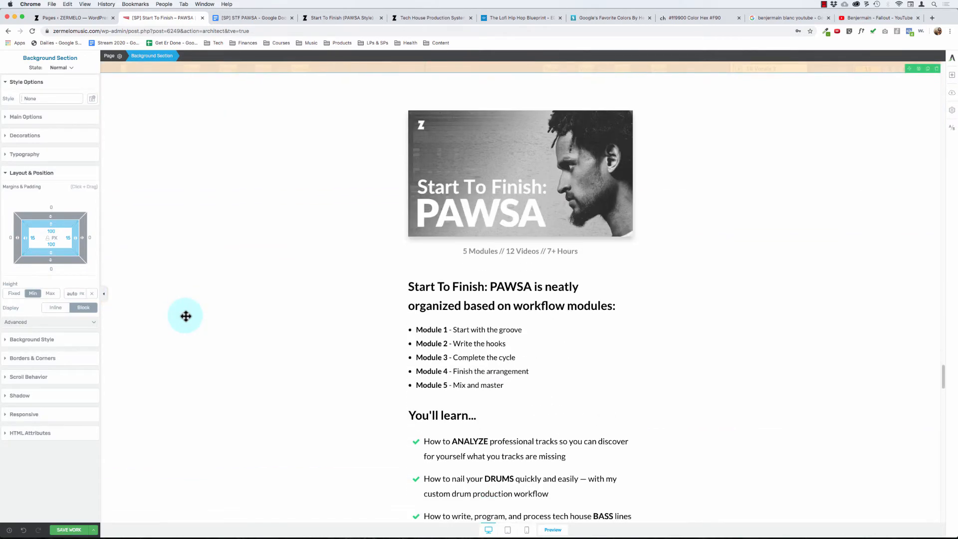
scroll(355, 180, "down", 4)
scroll(356, 182, "up", 2)
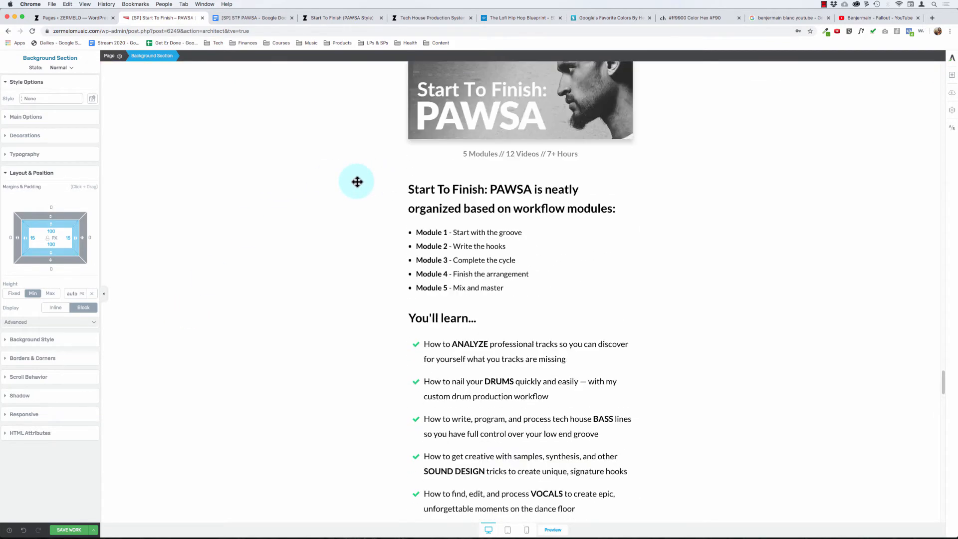
scroll(357, 182, "up", 2)
scroll(357, 181, "down", 1)
scroll(357, 181, "up", 2)
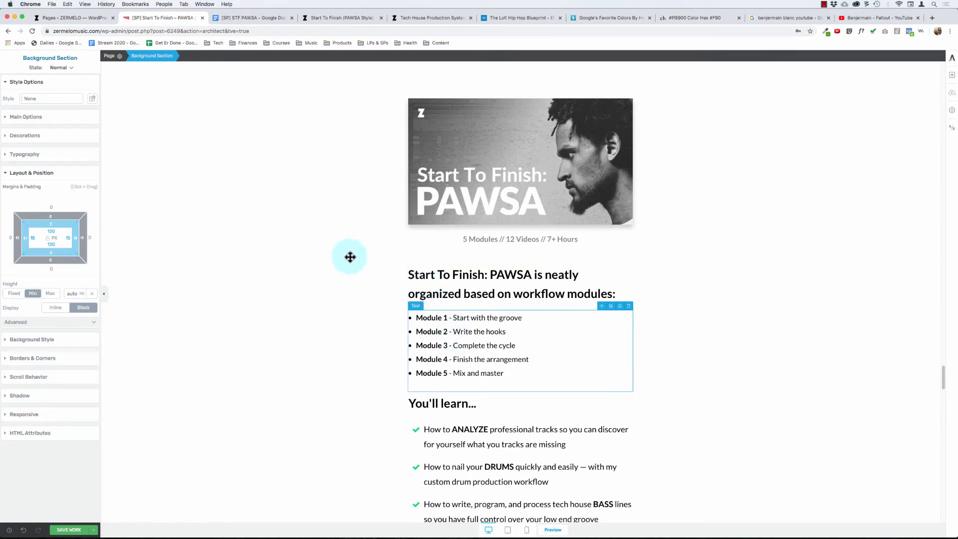
- Review the page from the syllabus and bonuses back up through the testimonials to the "Introducing" banner
scroll(350, 257, "down", 10)
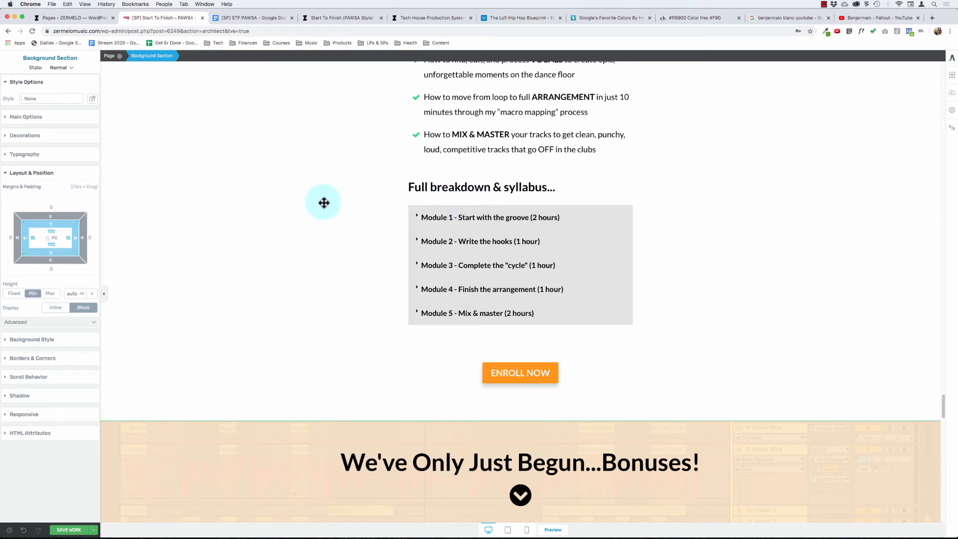
scroll(326, 200, "down", 20)
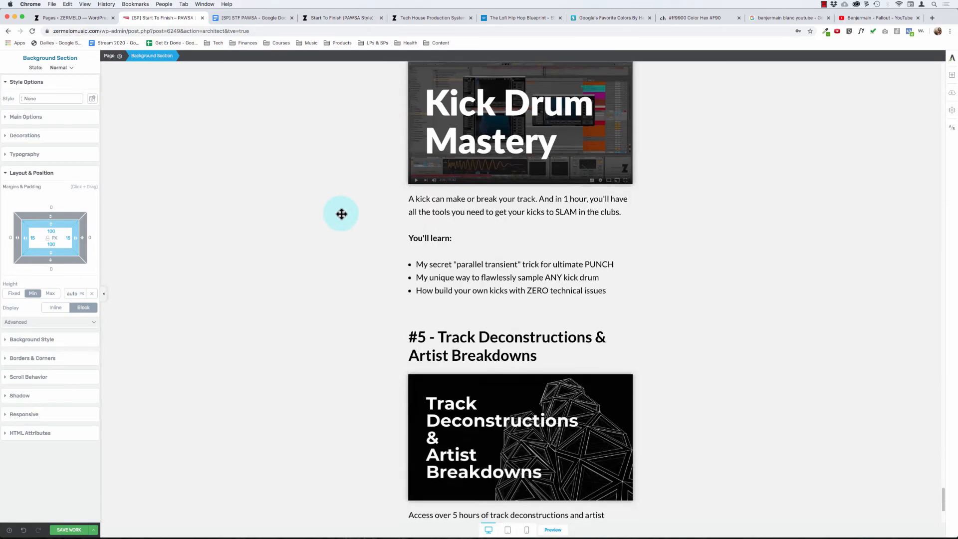
scroll(342, 214, "up", 15)
scroll(341, 214, "up", 20)
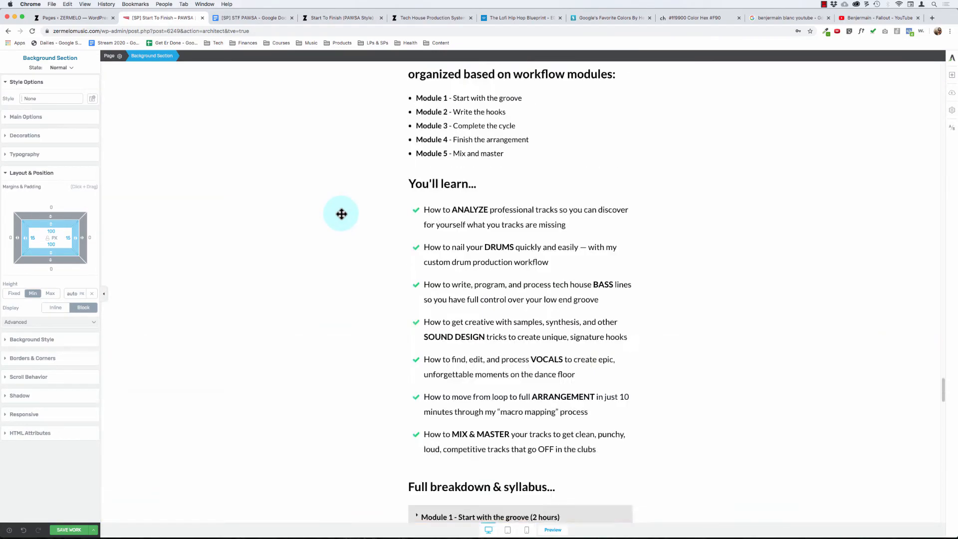
scroll(429, 238, "down", 7)
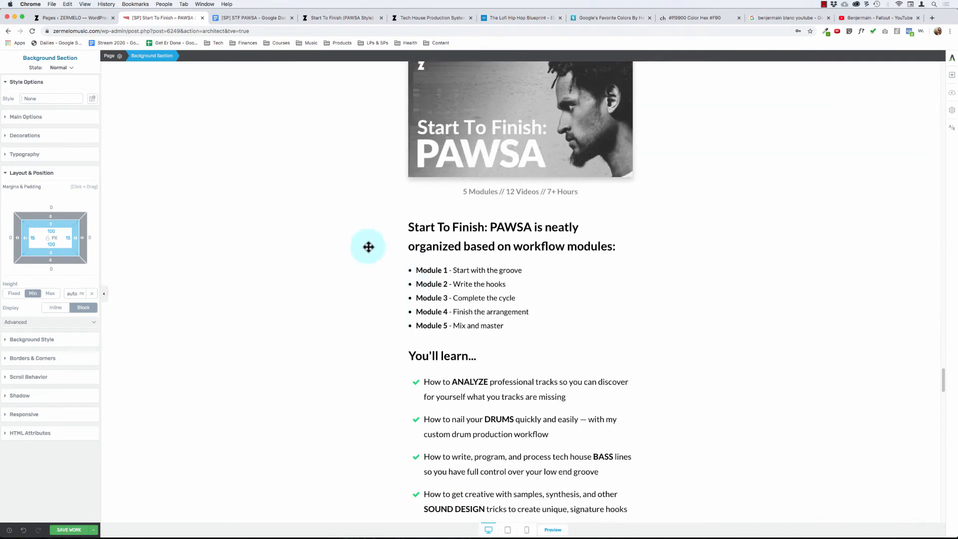
scroll(368, 247, "up", 5)
scroll(290, 213, "up", 2)
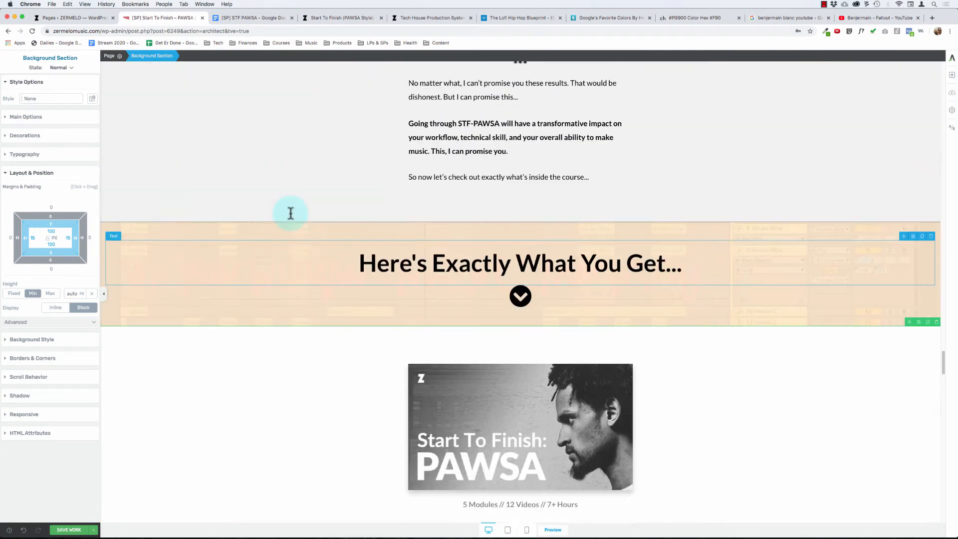
scroll(273, 225, "up", 20)
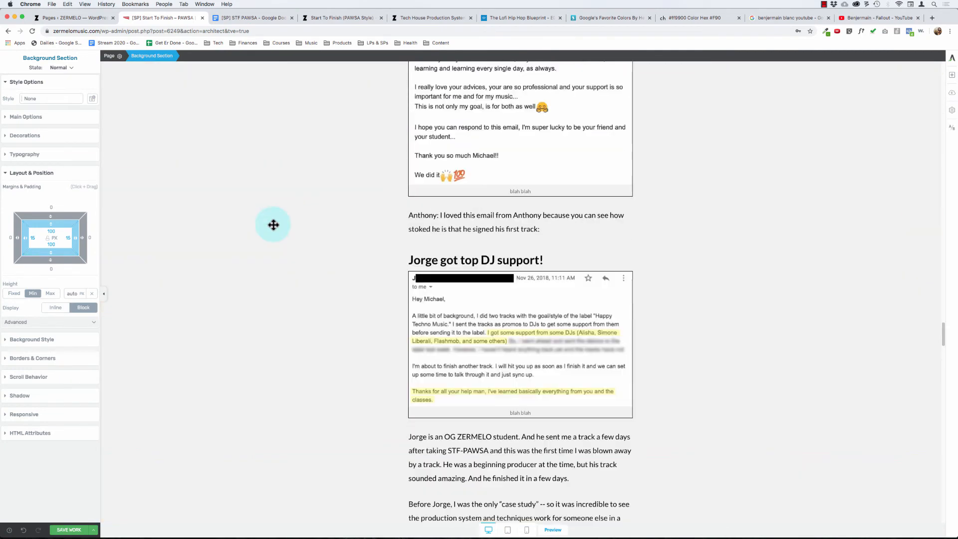
scroll(273, 225, "up", 10)
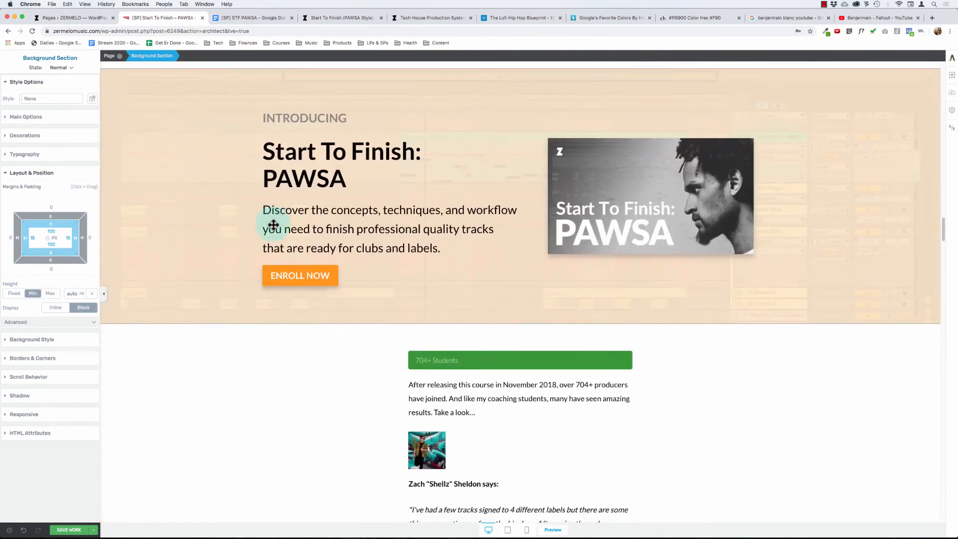
- Review the page from the "Introducing" banner through the testimonials to the course image and module list under "Here's Exactly What You Get..."
scroll(370, 207, "down", 20)
scroll(374, 213, "down", 20)
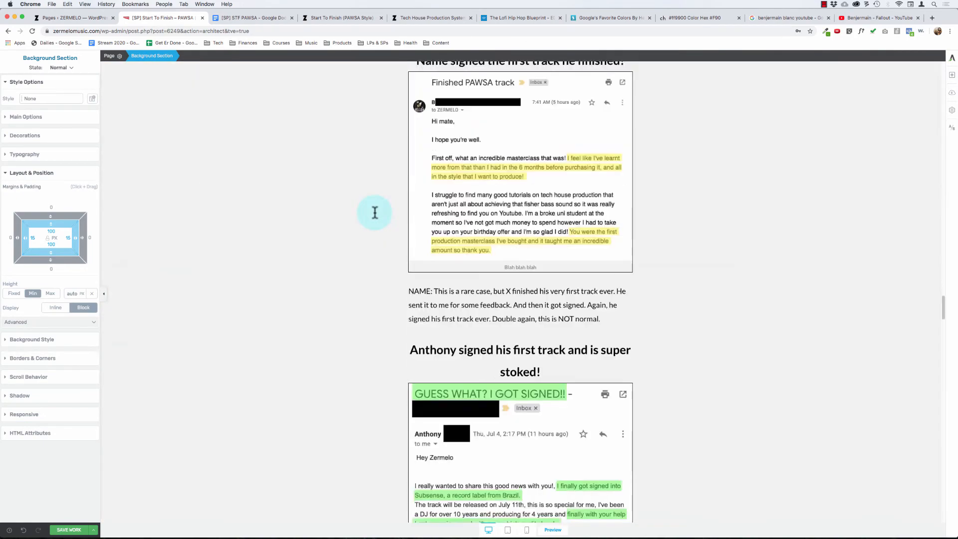
scroll(308, 258, "down", 15)
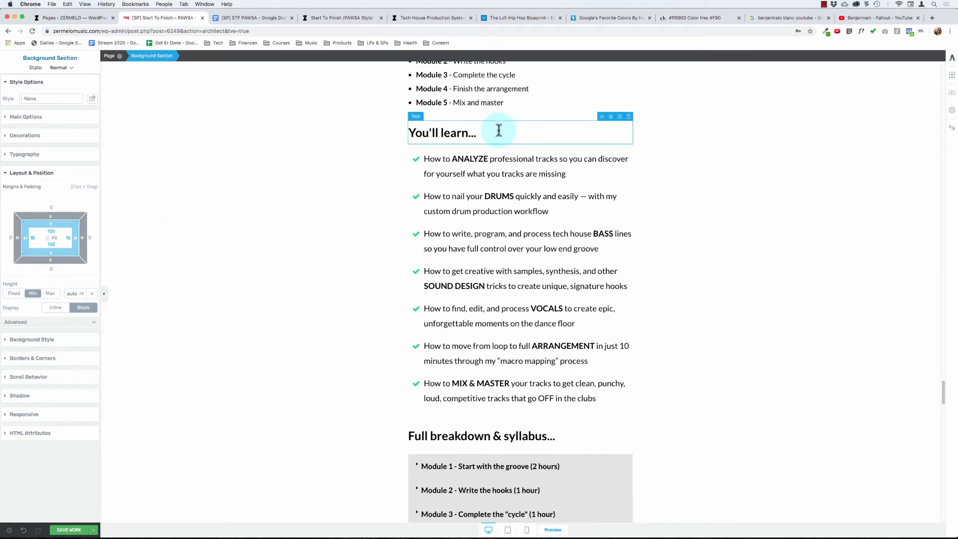
scroll(502, 130, "up", 5)
scroll(506, 106, "up", 1)
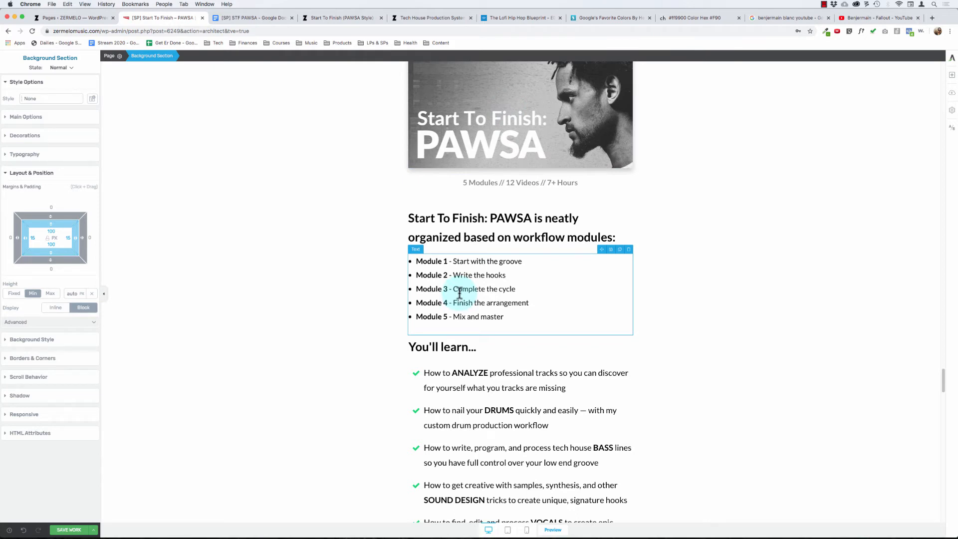
scroll(319, 233, "up", 4)
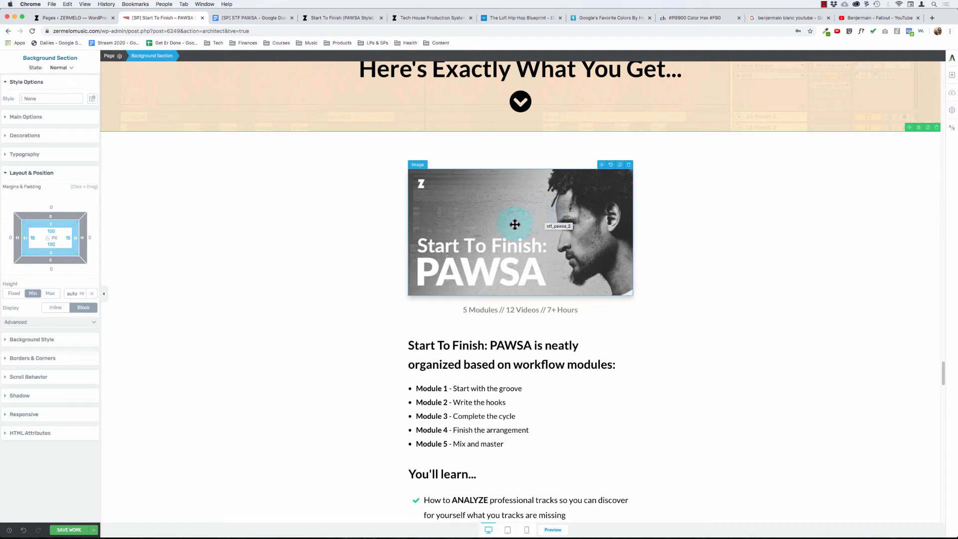
scroll(490, 249, "down", 1)
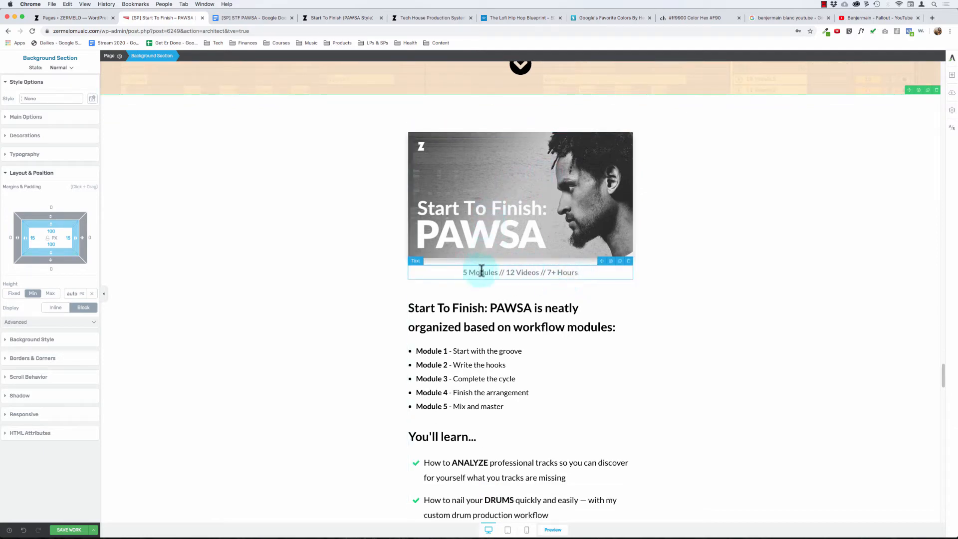
scroll(589, 274, "down", 3)
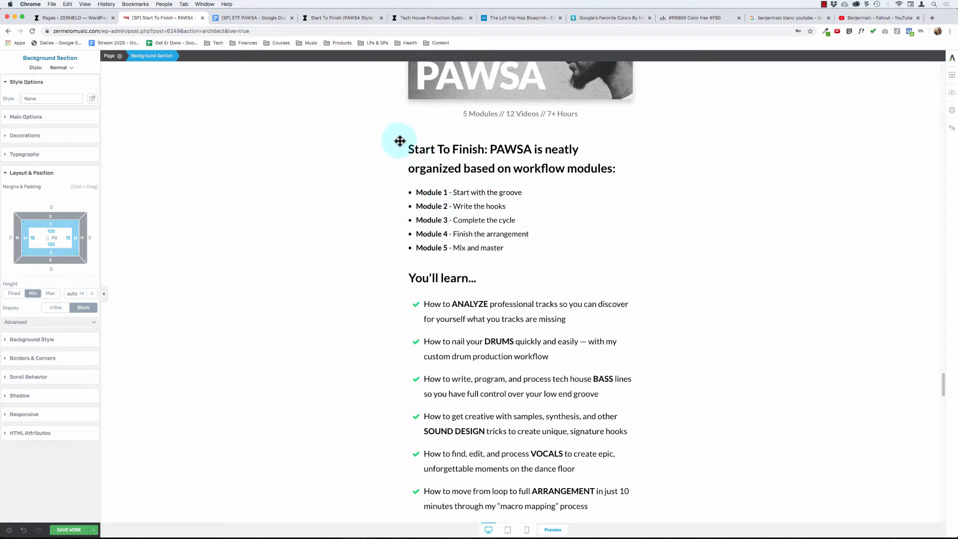
- Examine the "neatly organized based on workflow modules" heading and the Module 1 to Module 5 bullet list beneath it
left_click_drag(419, 149, 509, 162)
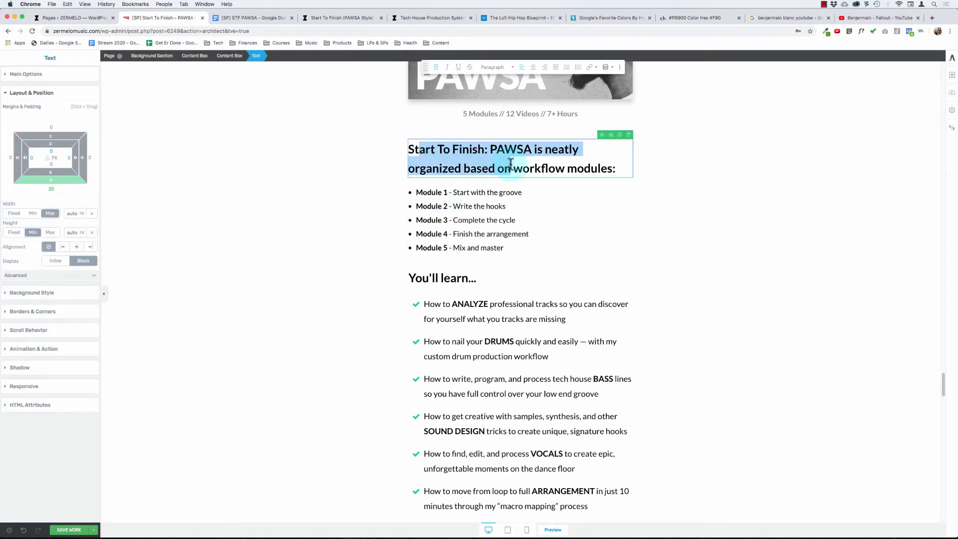
left_click(503, 165)
left_click_drag(442, 149, 495, 165)
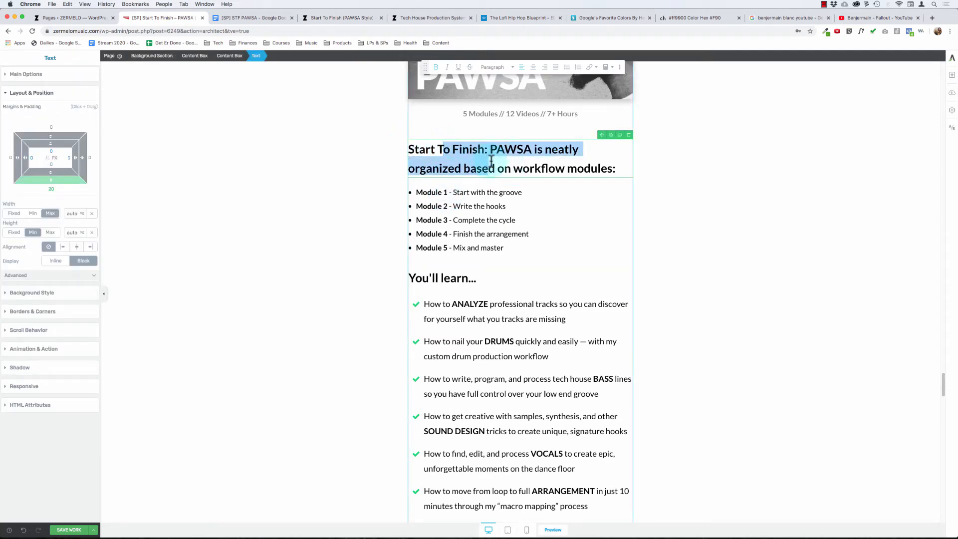
left_click(547, 162)
left_click(431, 192)
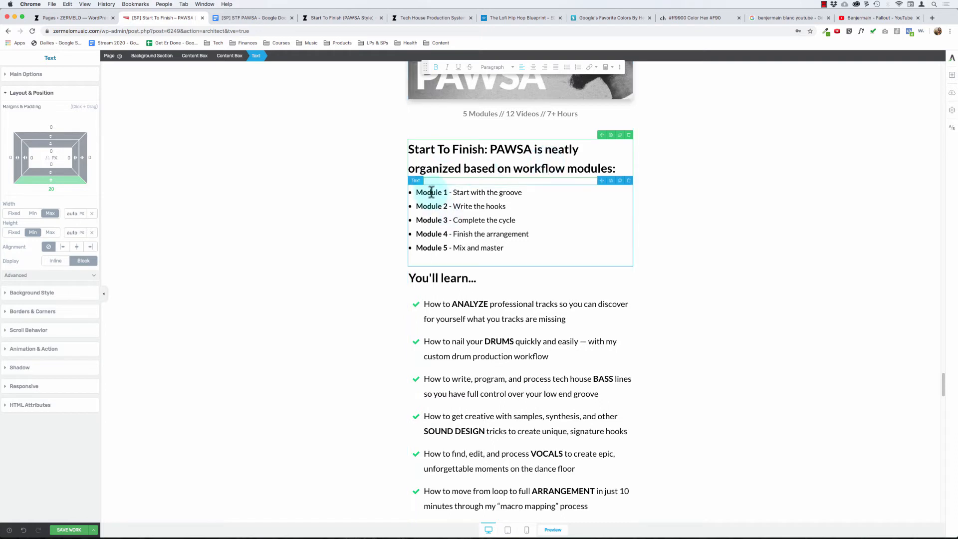
left_click_drag(431, 192, 534, 257)
left_click(525, 244)
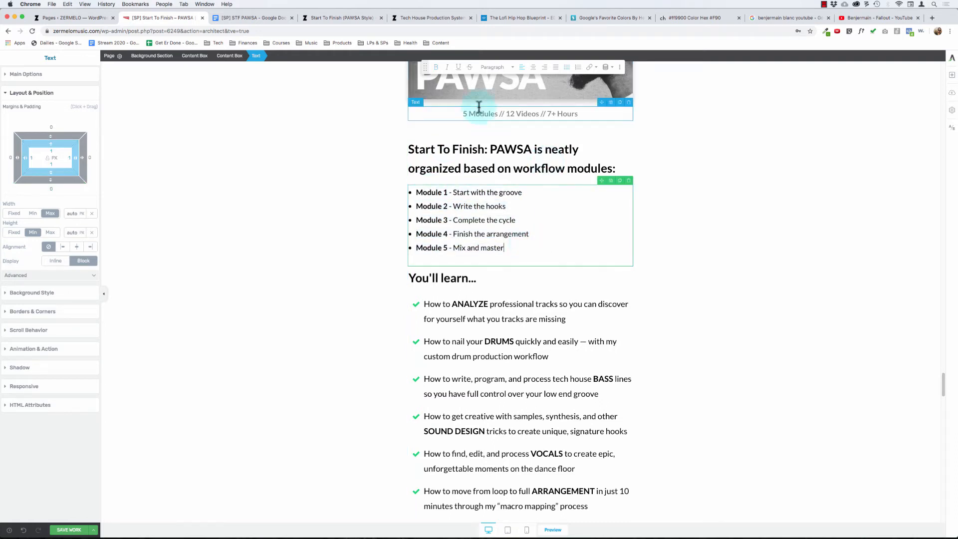
left_click(406, 192)
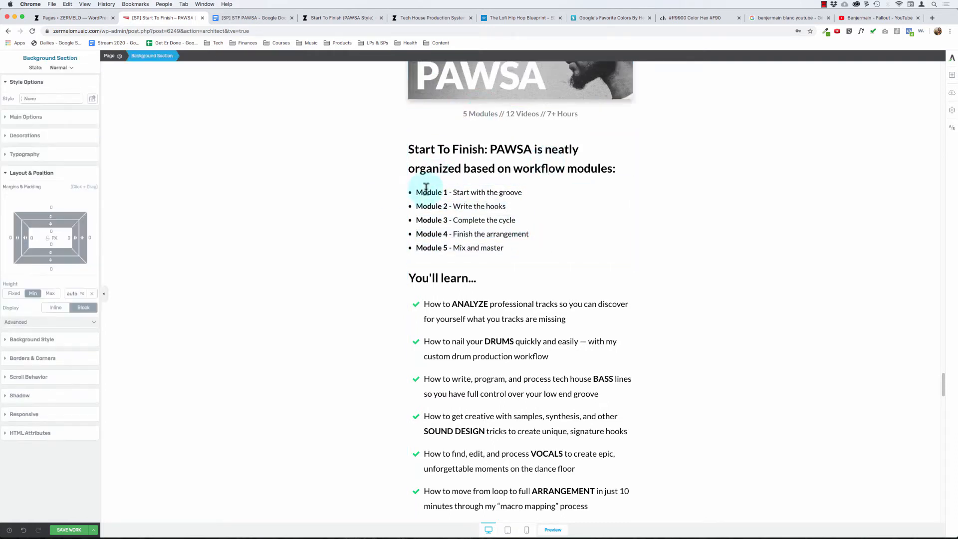
left_click_drag(428, 193, 521, 254)
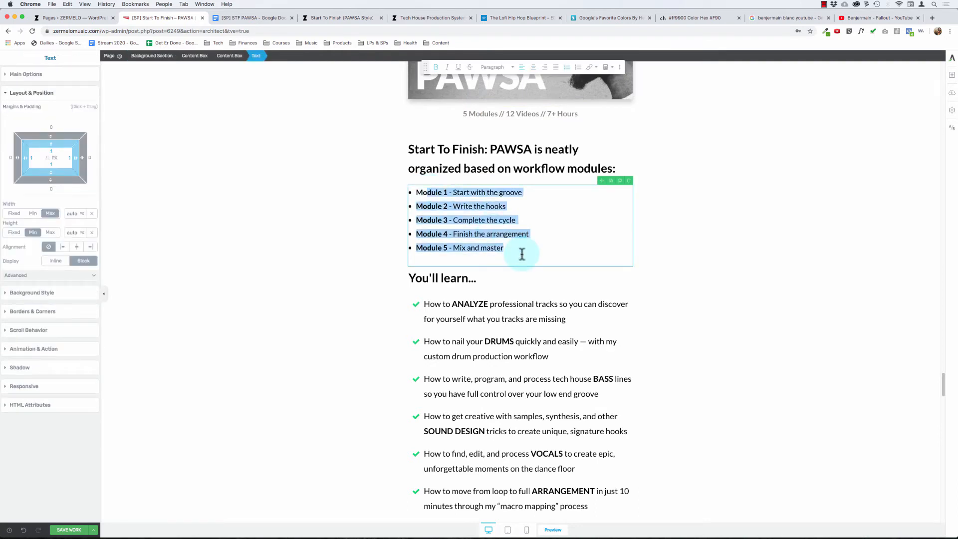
left_click(522, 254)
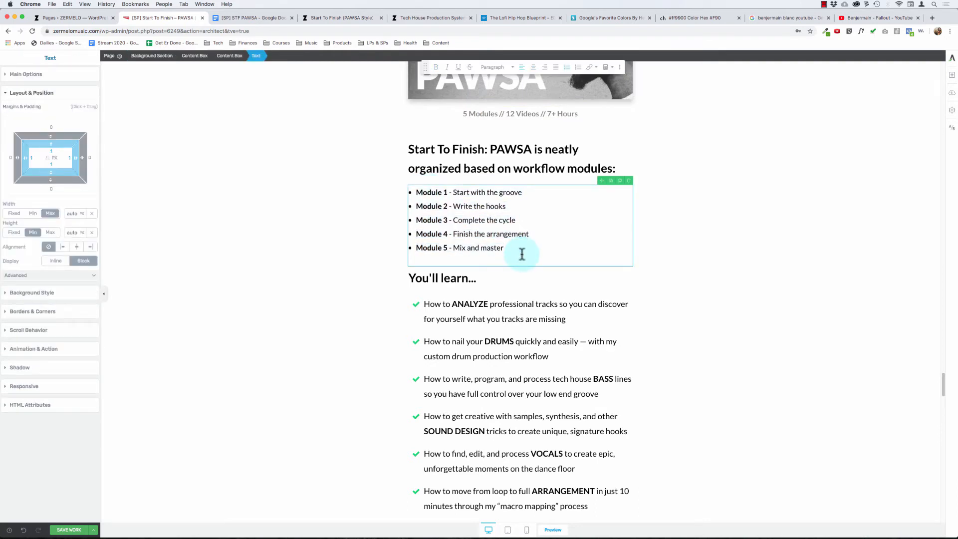
- Review the order of the "You'll learn..." checklist, the "Full breakdown & syllabus..." toggle and the bonuses banner
scroll(431, 252, "down", 3)
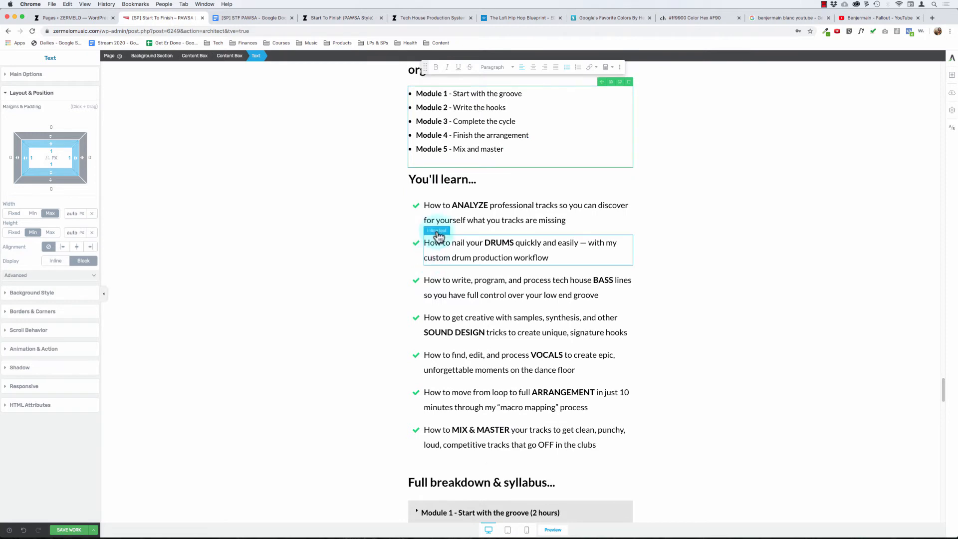
left_click(466, 183)
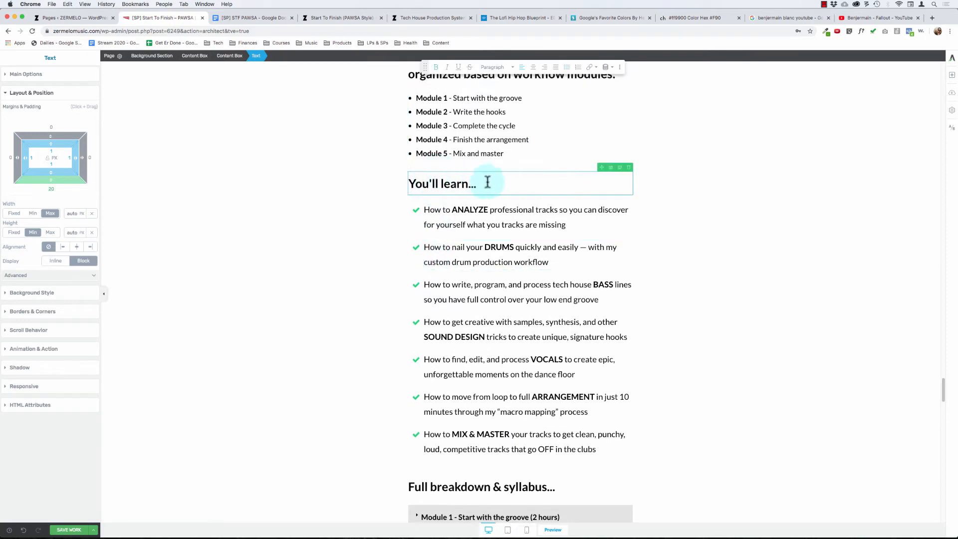
scroll(491, 311, "down", 3)
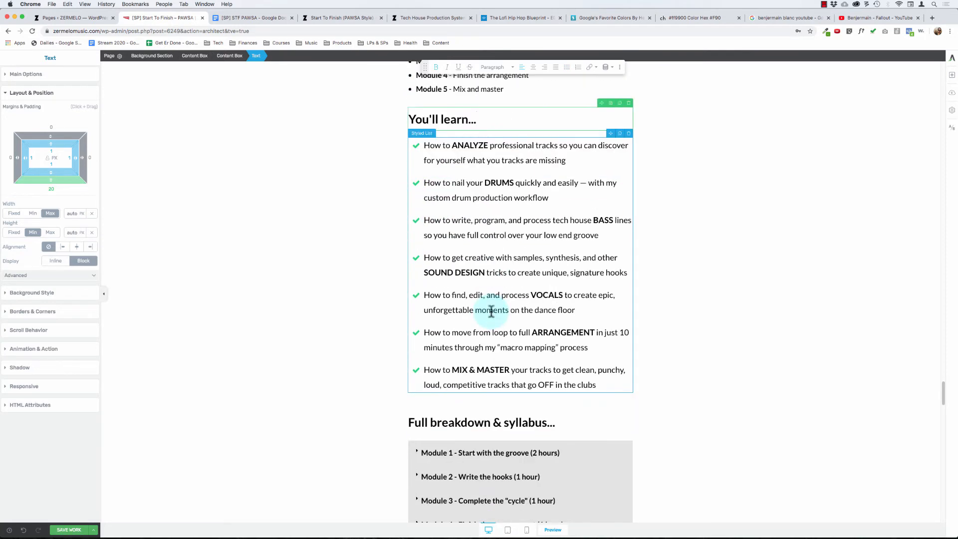
scroll(491, 311, "up", 1)
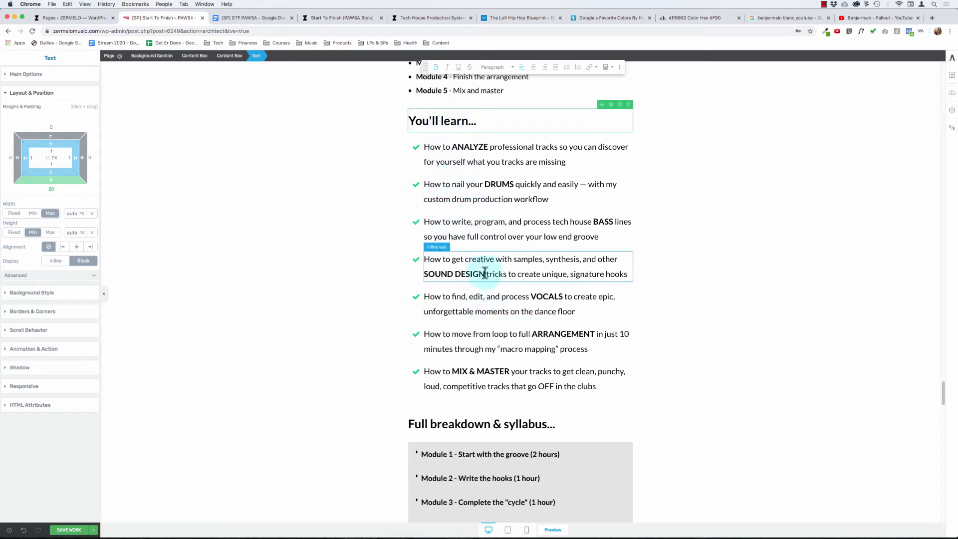
scroll(469, 314, "down", 1)
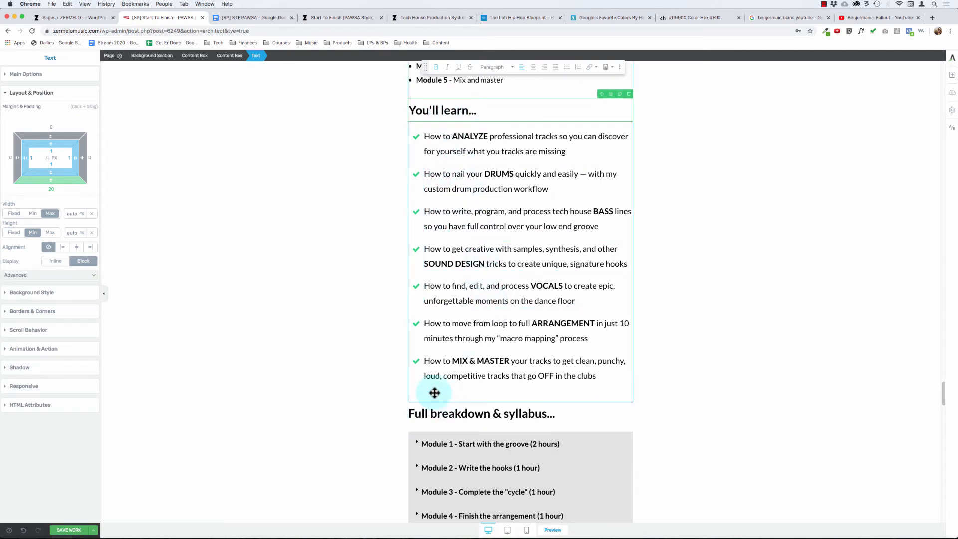
scroll(426, 331, "down", 10)
scroll(427, 334, "down", 4)
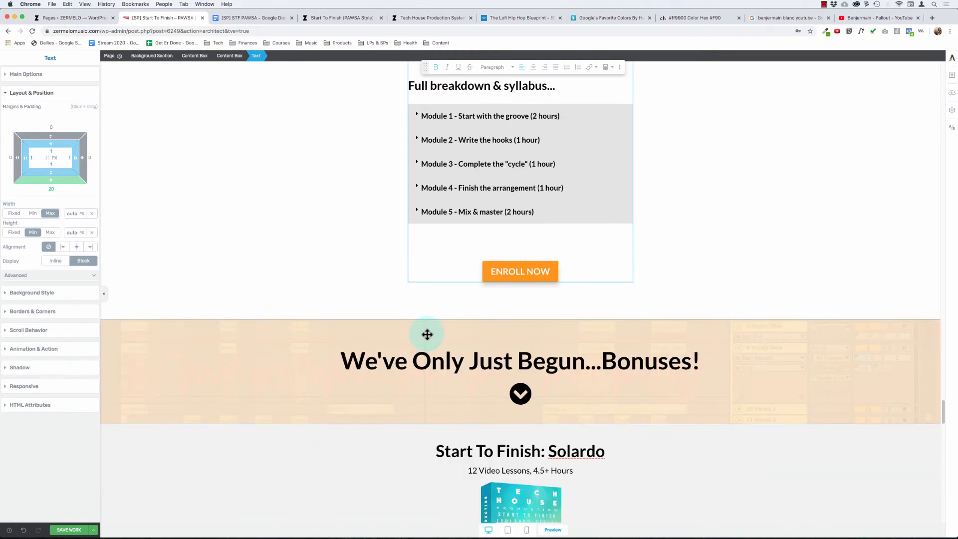
- Move the "Full breakdown & syllabus..." heading and its module toggle between the five-module bullet list and the "You'll learn..." heading
scroll(426, 333, "up", 15)
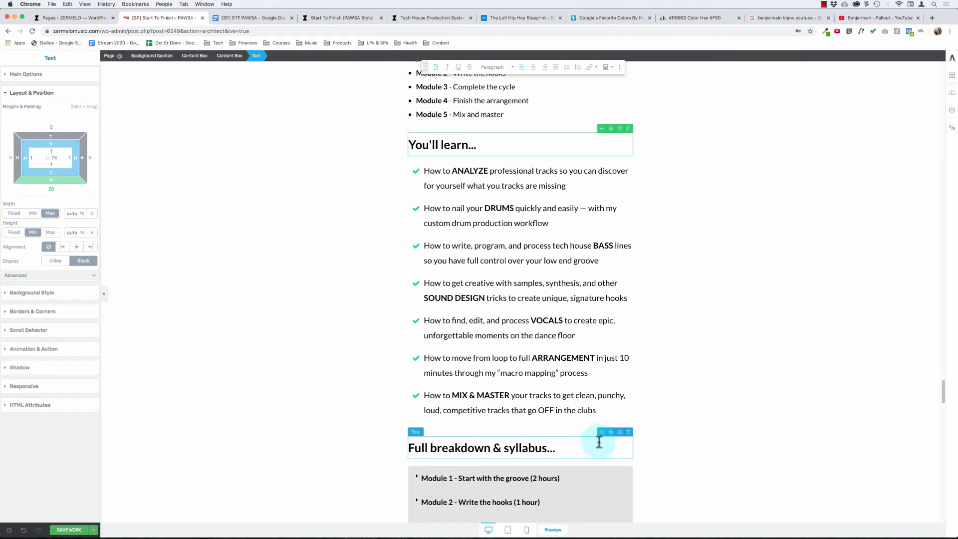
left_click_drag(600, 432, 560, 134)
scroll(518, 307, "down", 3)
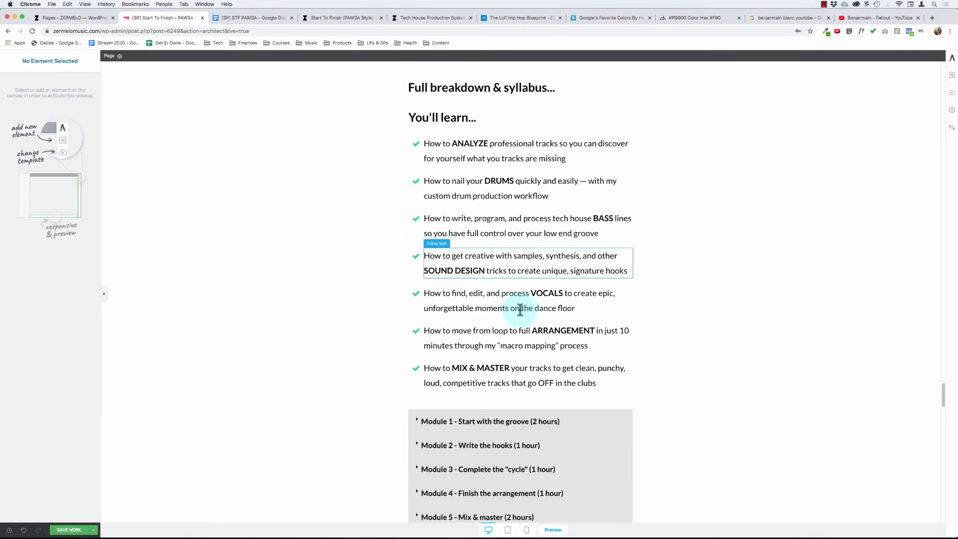
left_click(613, 414)
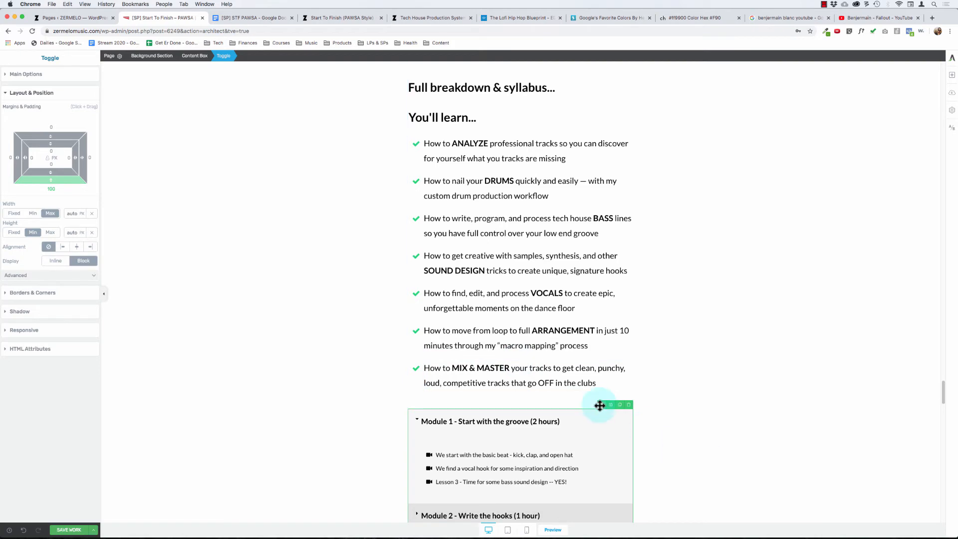
mouse_move(601, 405)
left_mouse_down()
mouse_move(498, 77)
mouse_move(519, 338)
mouse_move(517, 318)
left_mouse_up()
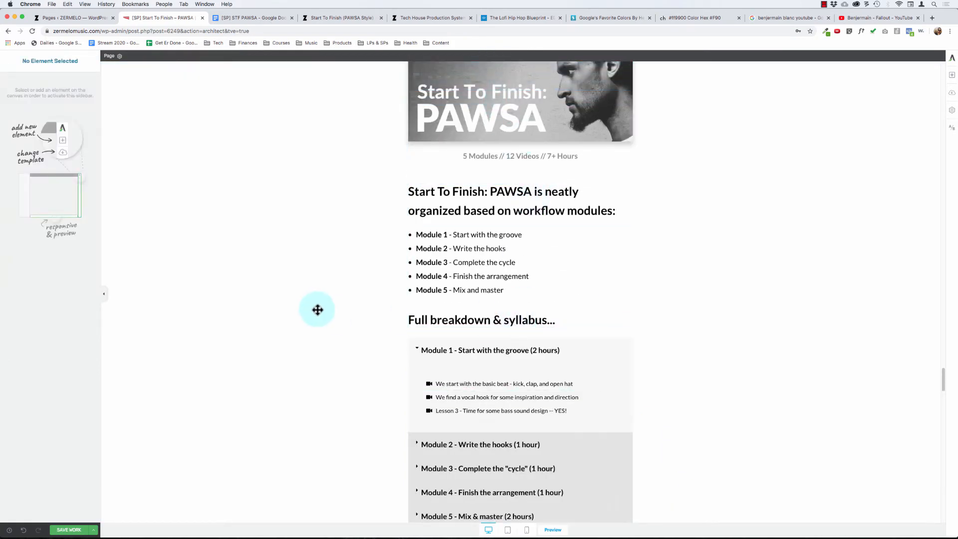
left_click(570, 339)
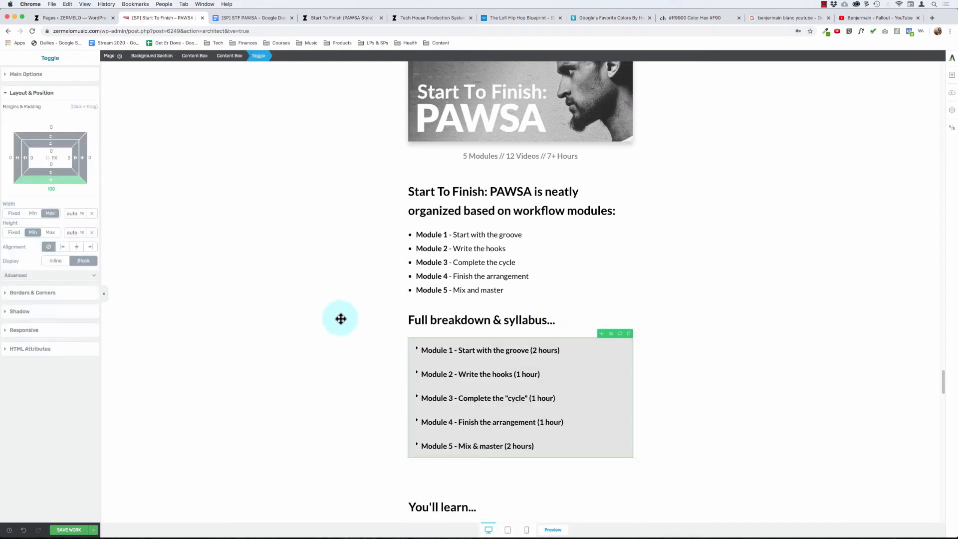
left_click(331, 318)
- Test expanding and collapsing Modules 1, 2 and 3 in the relocated syllabus toggle
scroll(332, 318, "down", 3)
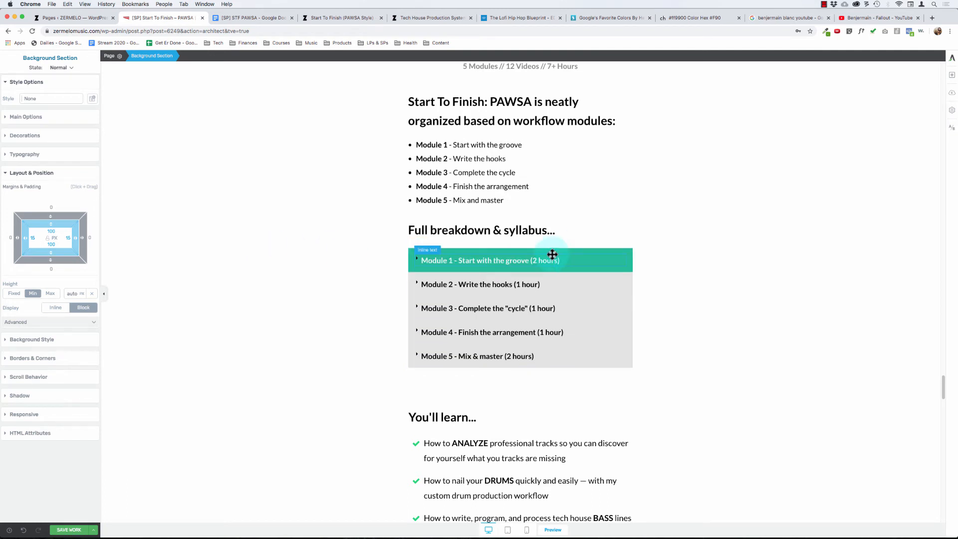
left_click(523, 251)
left_click(524, 252)
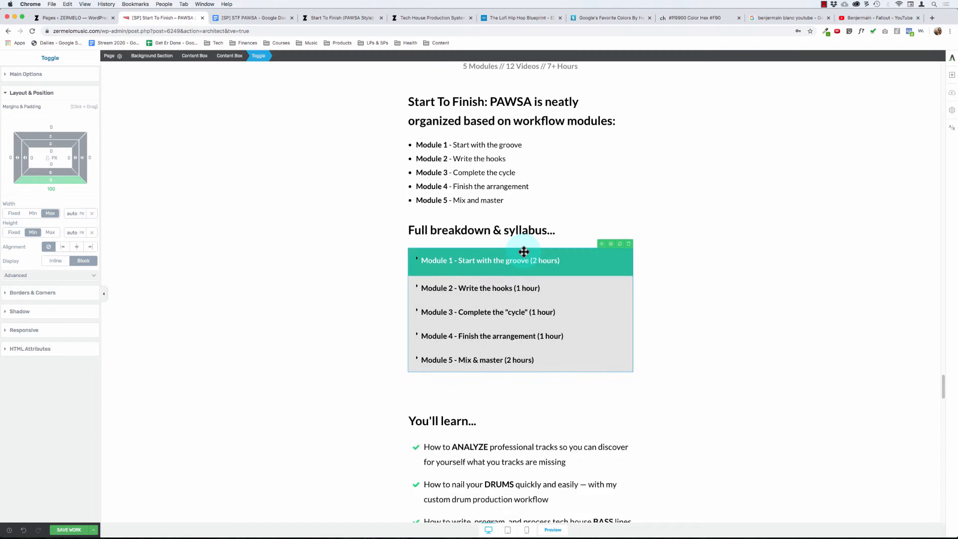
left_click(541, 275)
left_click(542, 275)
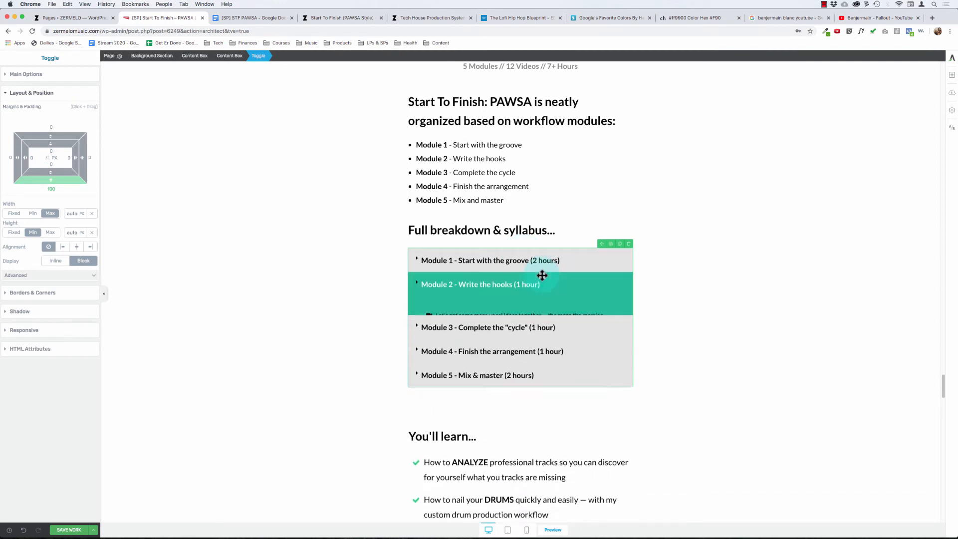
left_click(538, 297)
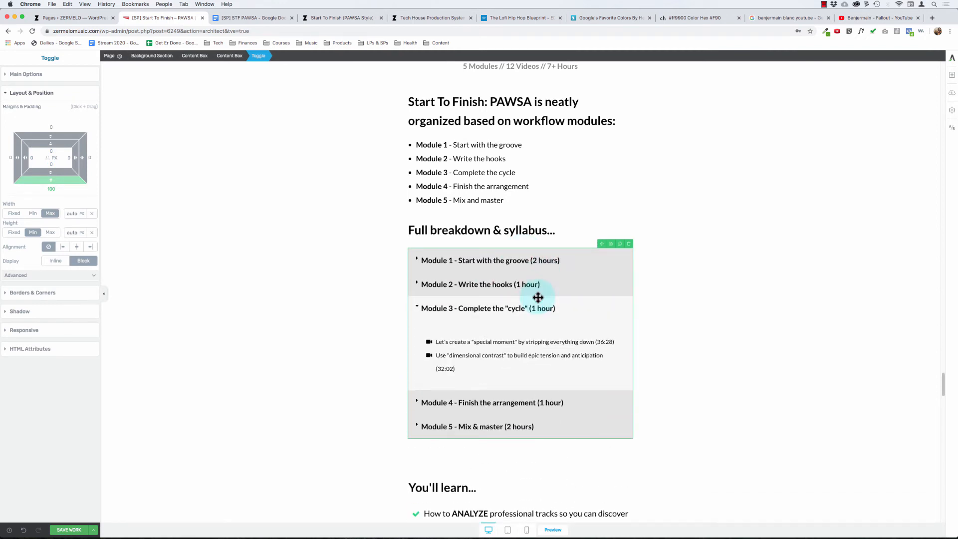
left_click(538, 297)
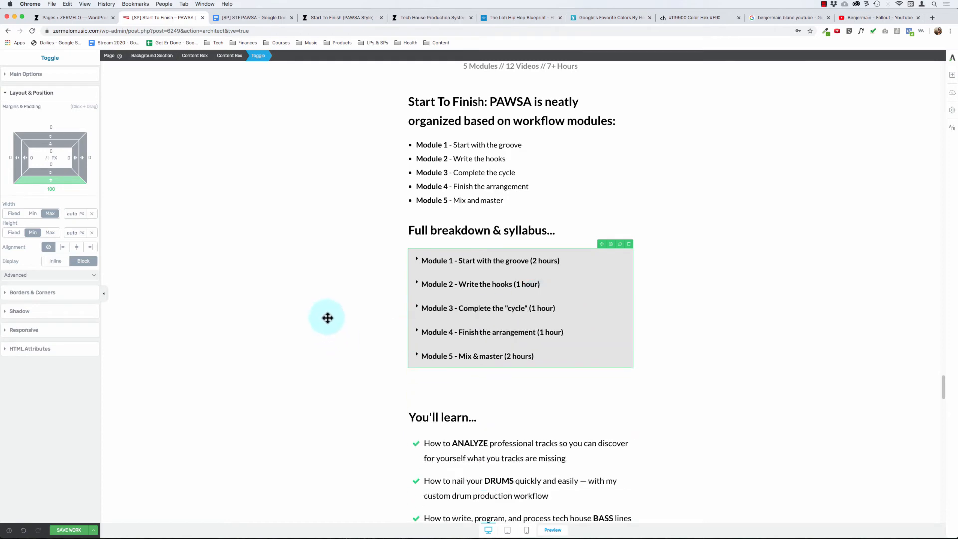
- Examine the spacing between the syllabus toggle and the "You'll learn..." checklist, with Modules 4 and 1 expanded
left_click(350, 309)
scroll(331, 305, "down", 6)
scroll(496, 261, "up", 5)
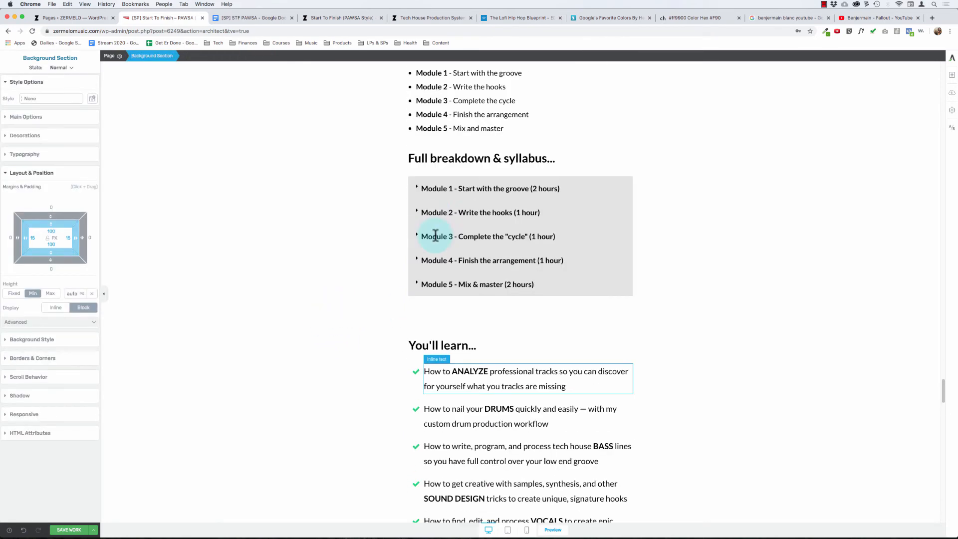
scroll(421, 161, "up", 3)
scroll(309, 309, "down", 1)
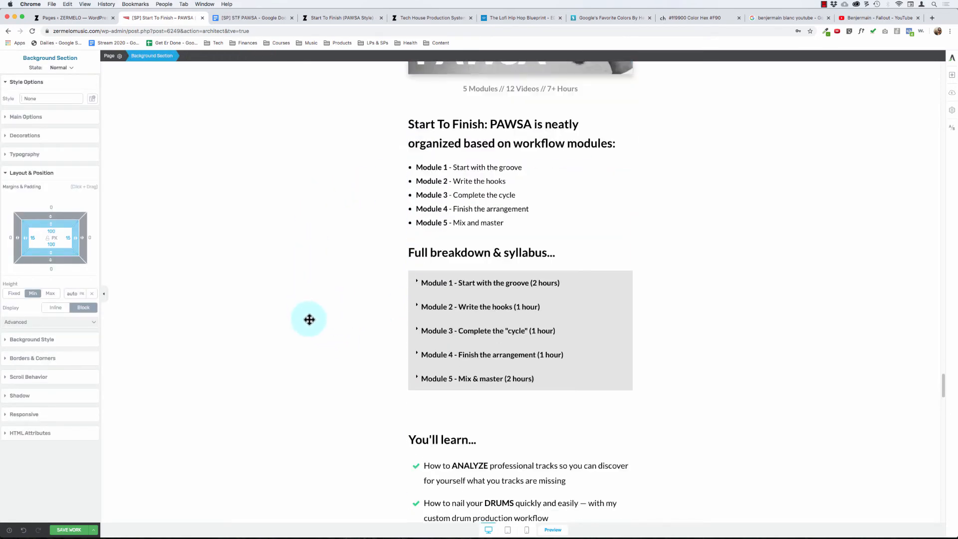
left_click(410, 349)
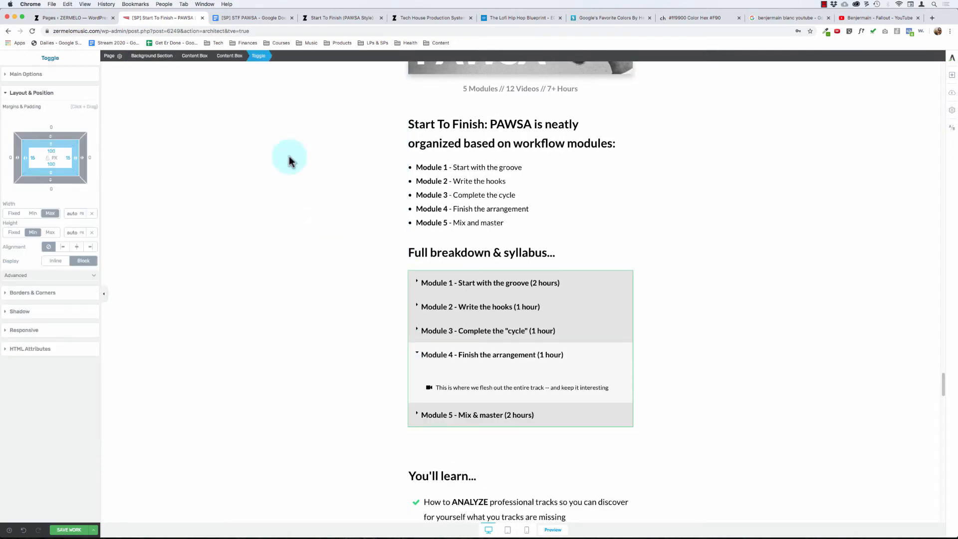
left_click(222, 56)
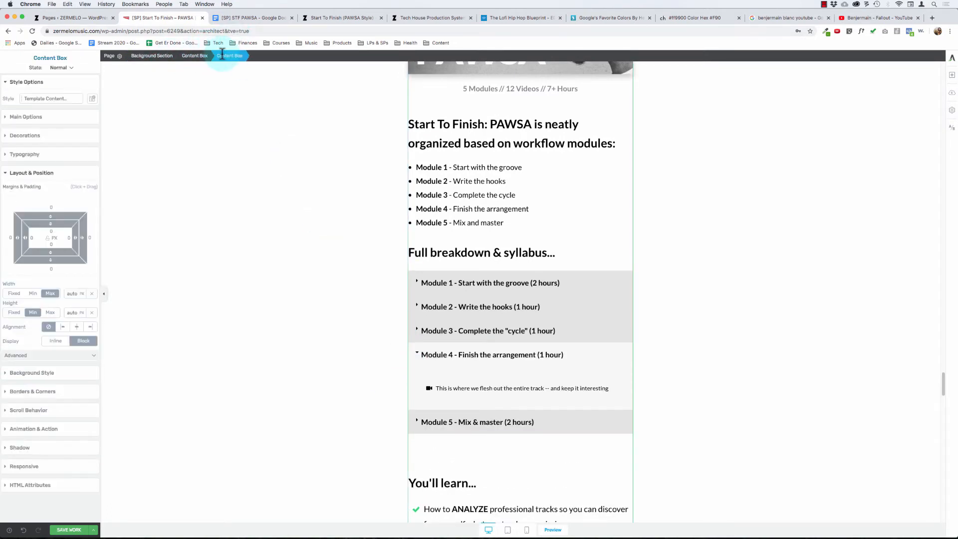
left_click(592, 275)
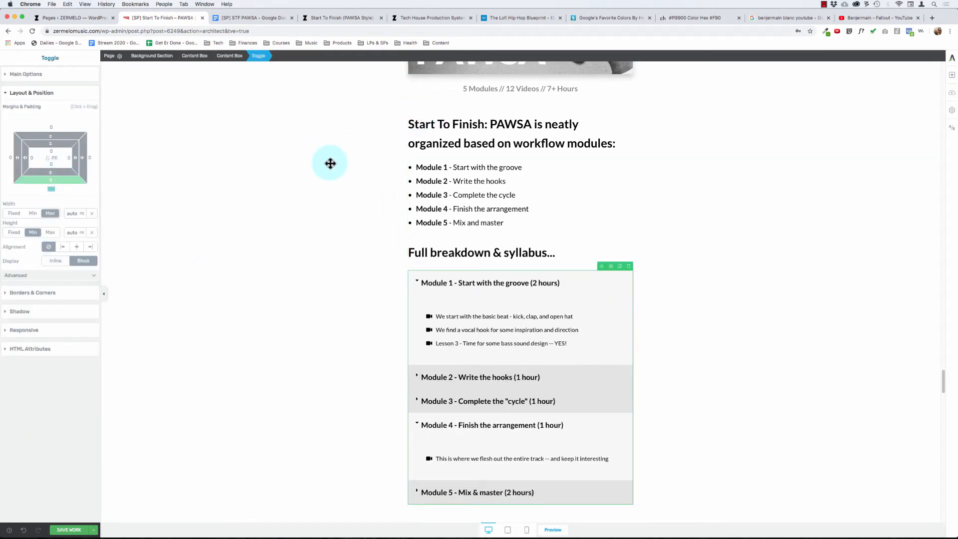
scroll(329, 267, "down", 5)
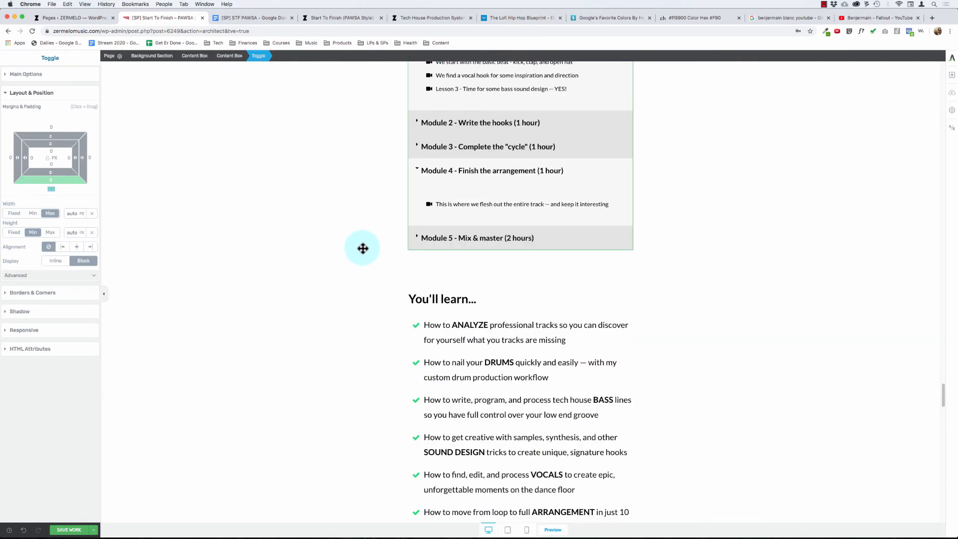
scroll(359, 273, "down", 5)
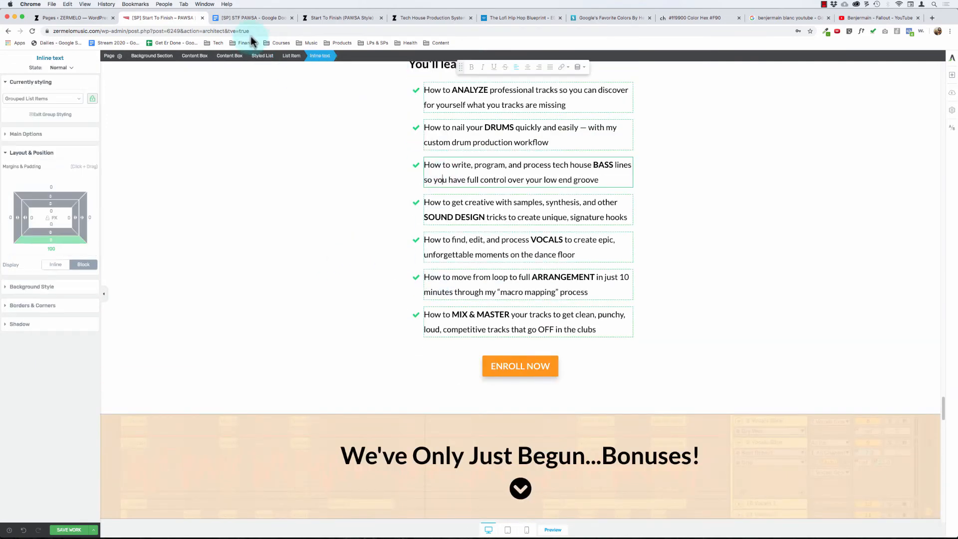
- Check the "You'll learn..." checklist's bottom margin and set the syllabus toggle's bottom margin to 50 px
left_click(259, 56)
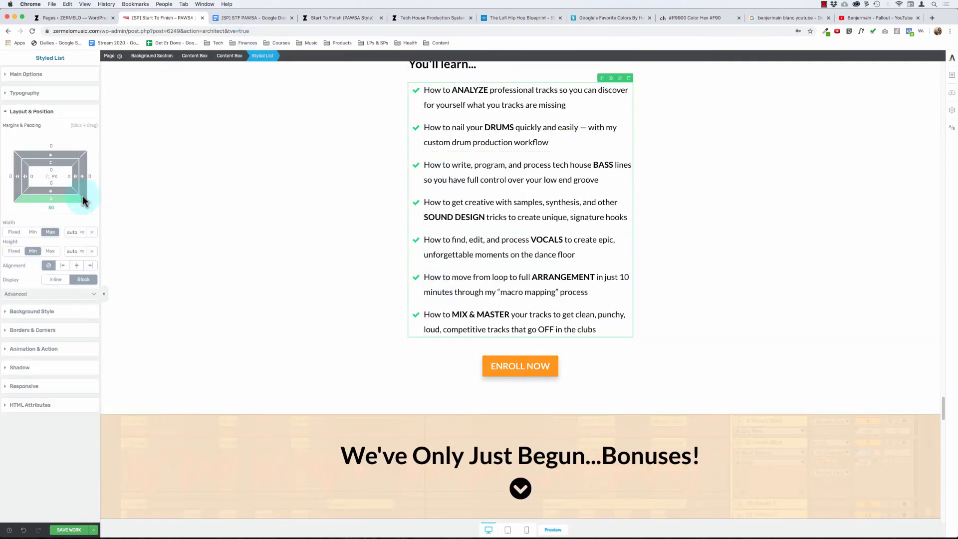
scroll(321, 186, "up", 5)
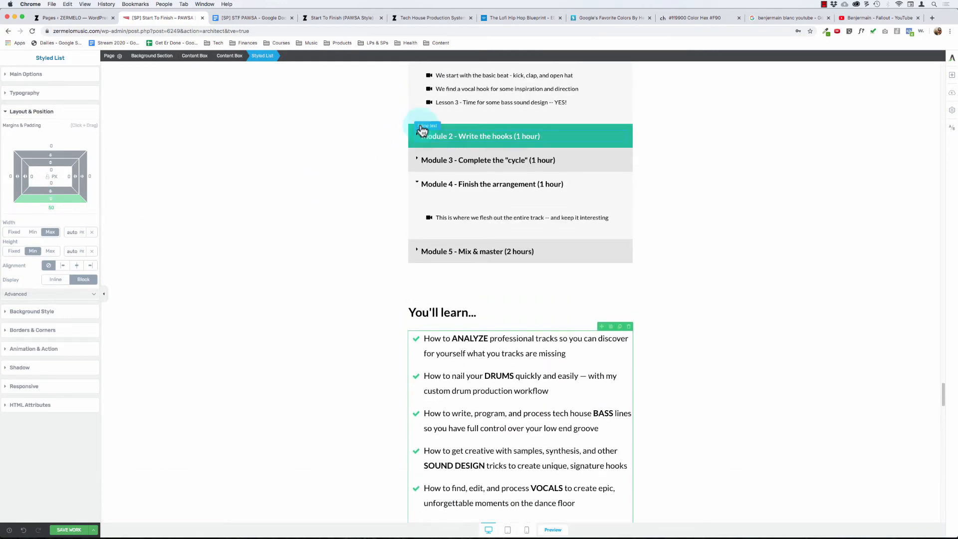
left_click(413, 128)
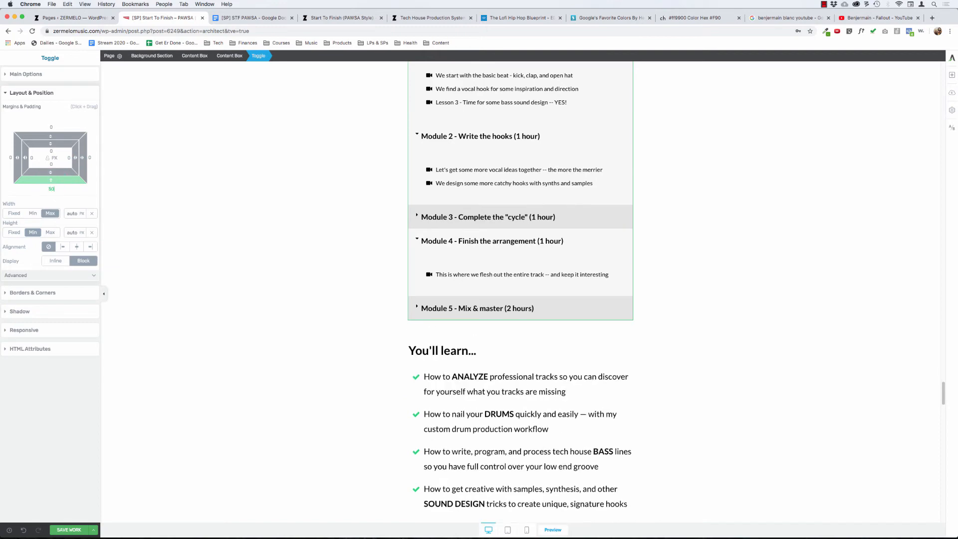
- Collapse Modules 1, 2 and 4 in the syllabus toggle and save the page
scroll(255, 299, "up", 4)
left_click(326, 224)
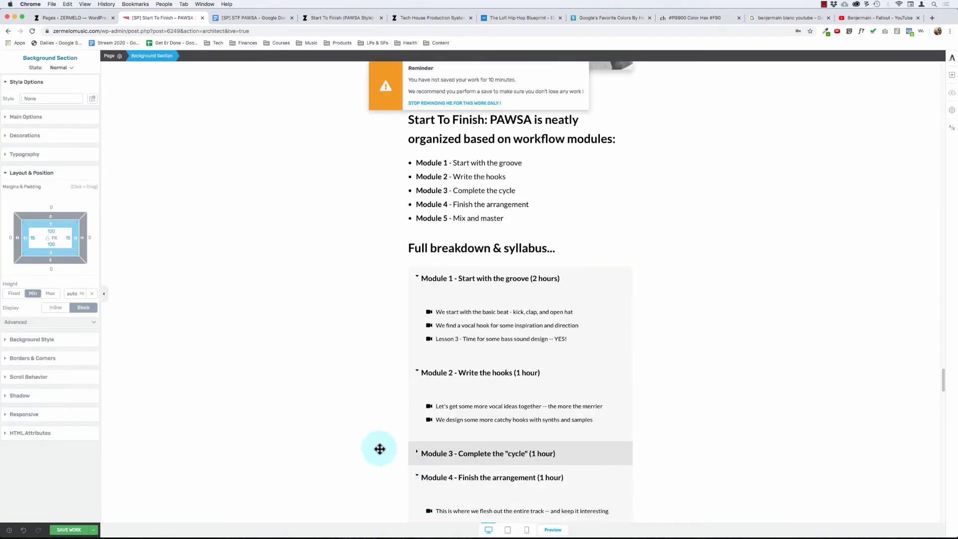
scroll(399, 374, "down", 1)
left_click(432, 219)
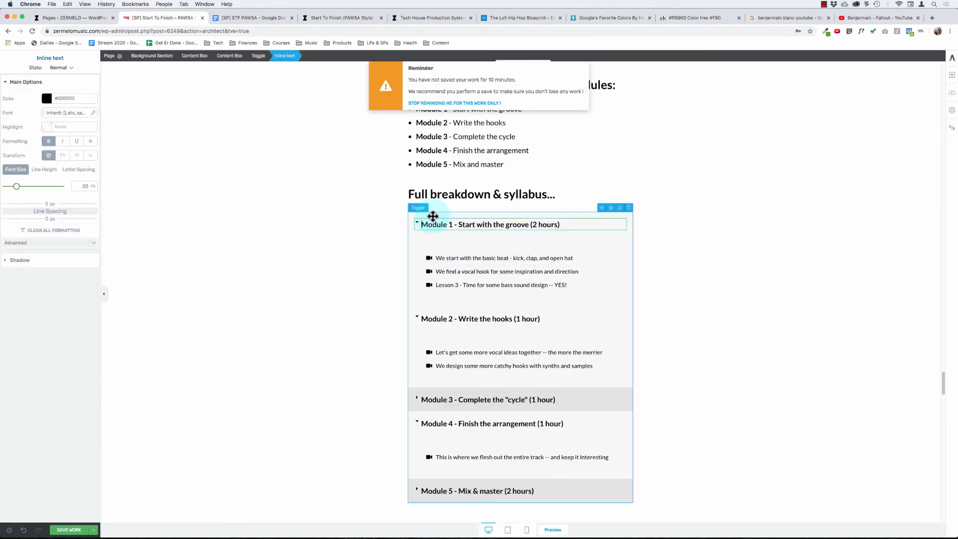
left_click(423, 240)
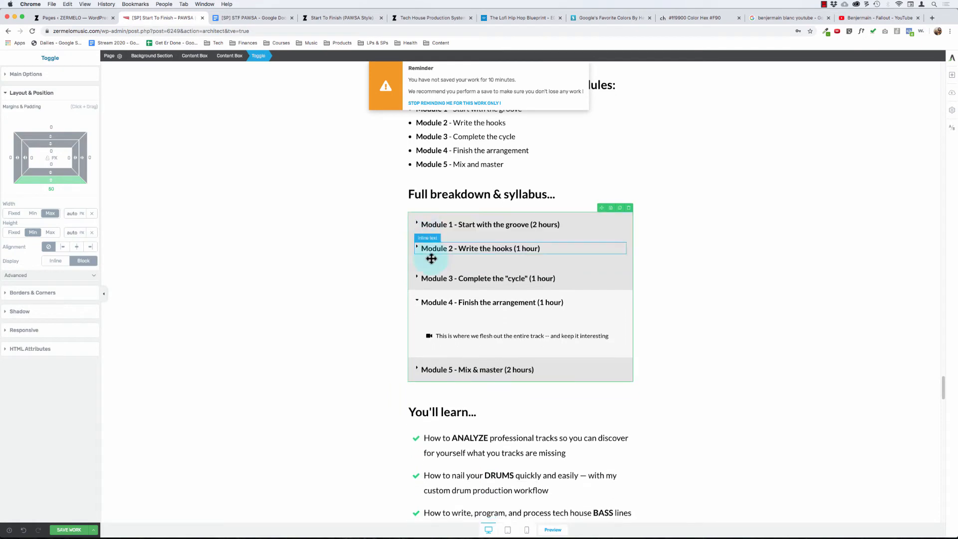
left_click(432, 290)
left_click(434, 288)
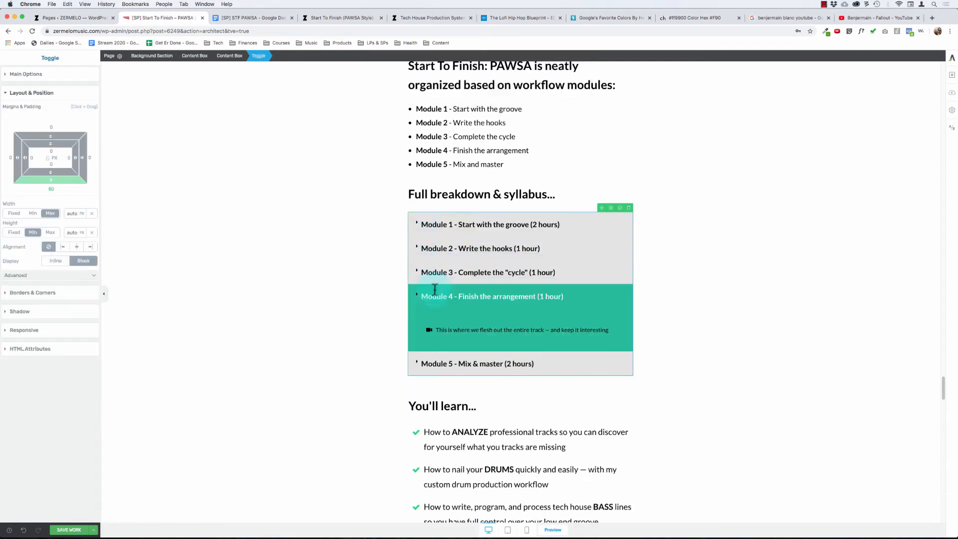
left_click(66, 529)
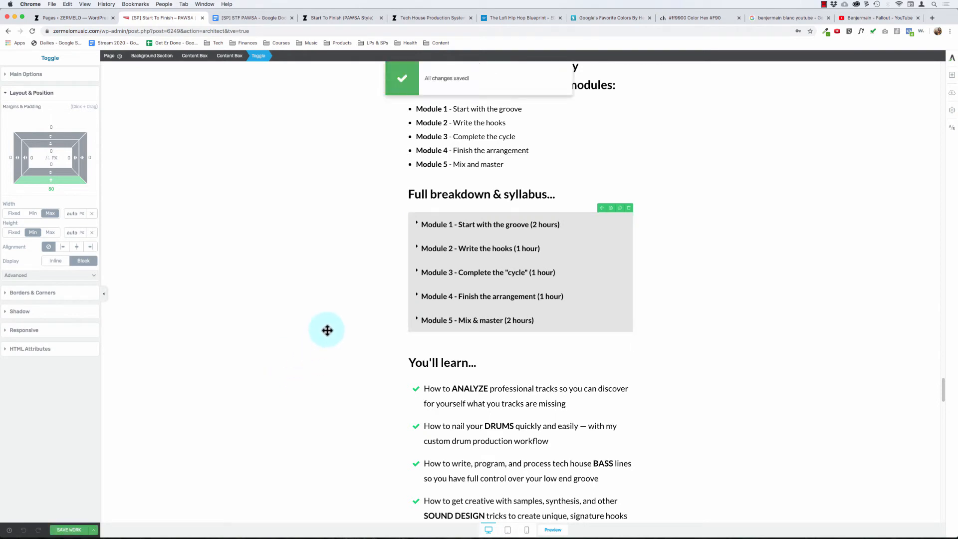
- Try to adjust the line spacing of the Module 1 to Module 5 bullet list
scroll(334, 294, "up", 1)
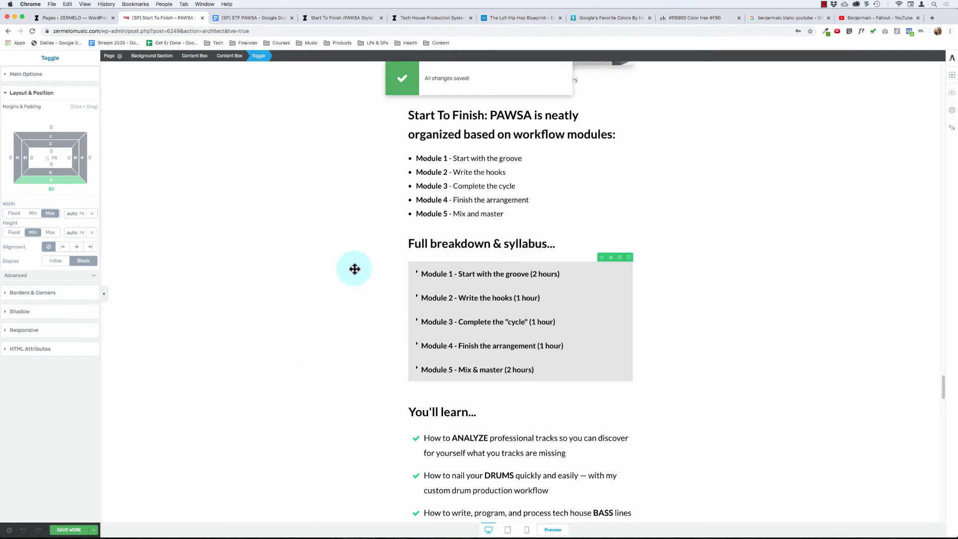
left_click(421, 156)
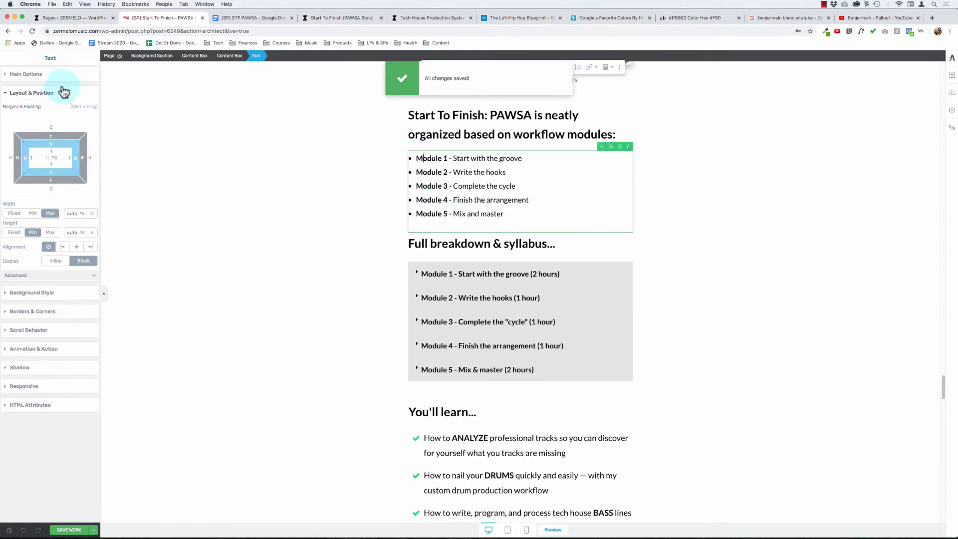
left_click(32, 74)
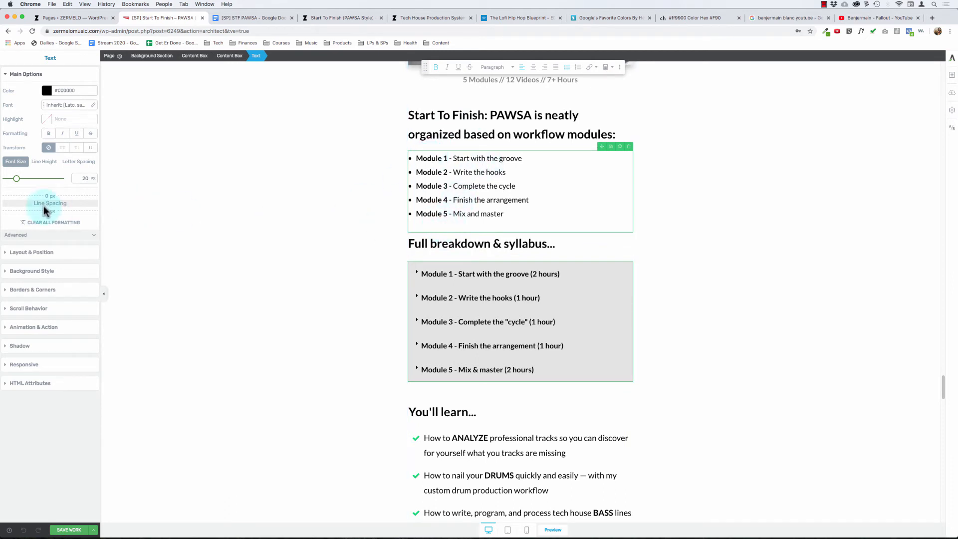
left_click_drag(55, 211, 55, 183)
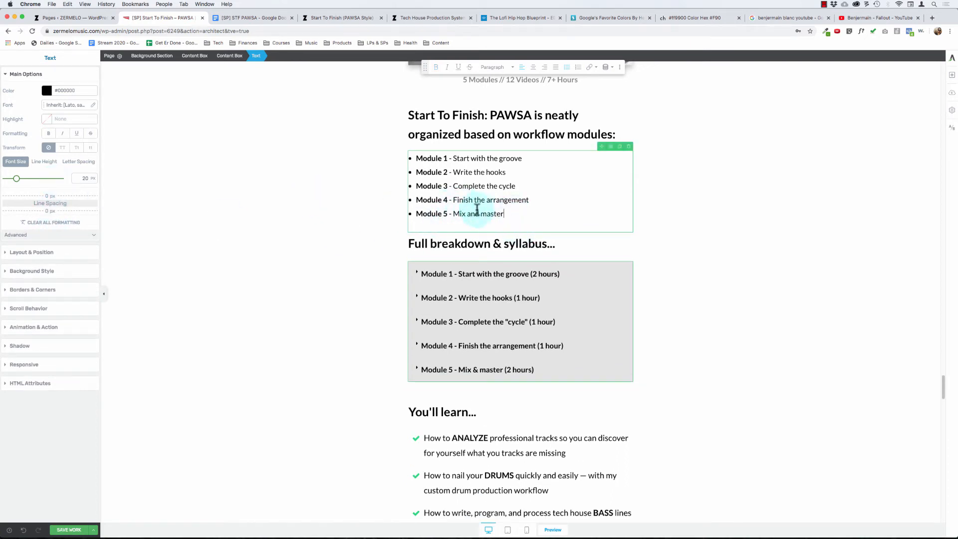
left_click_drag(509, 215, 391, 145)
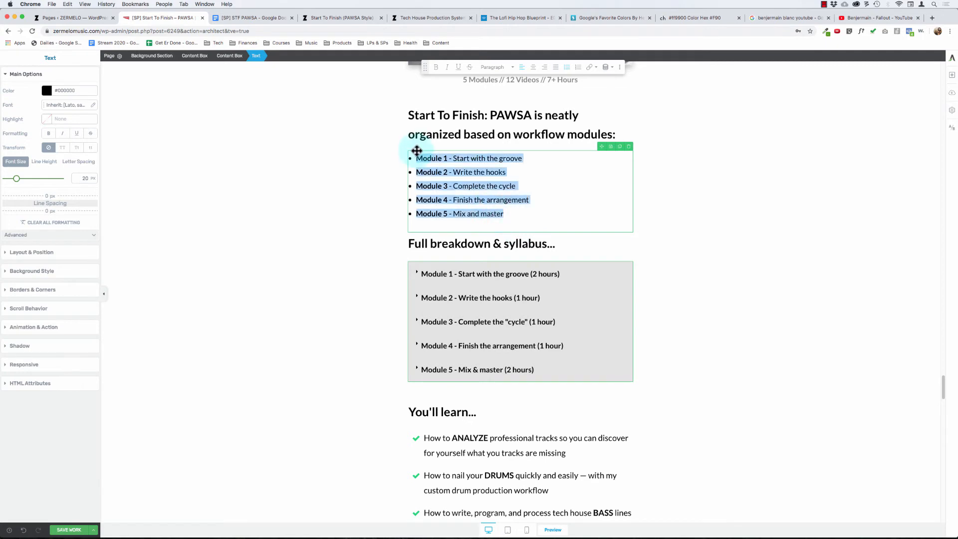
left_click(336, 190)
left_click(509, 214)
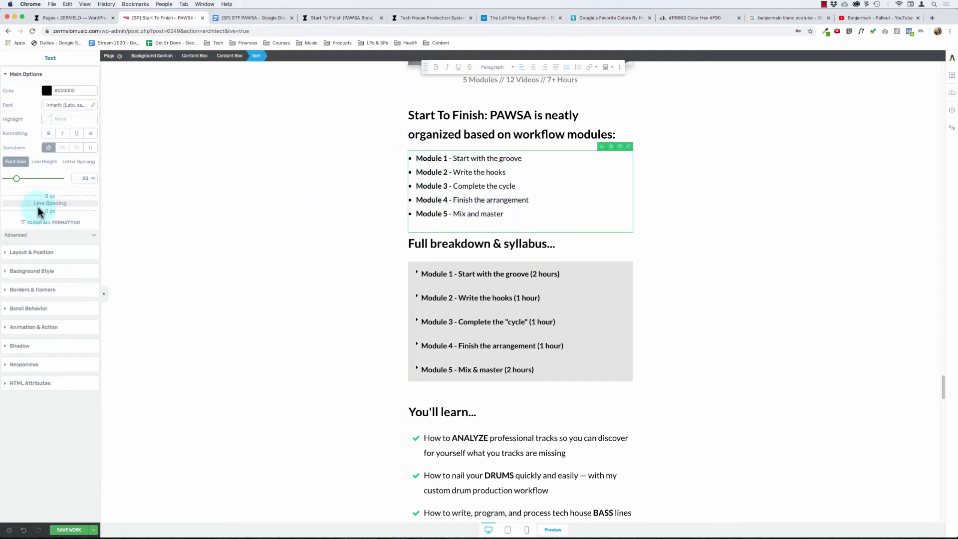
left_click_drag(52, 209, 67, 179)
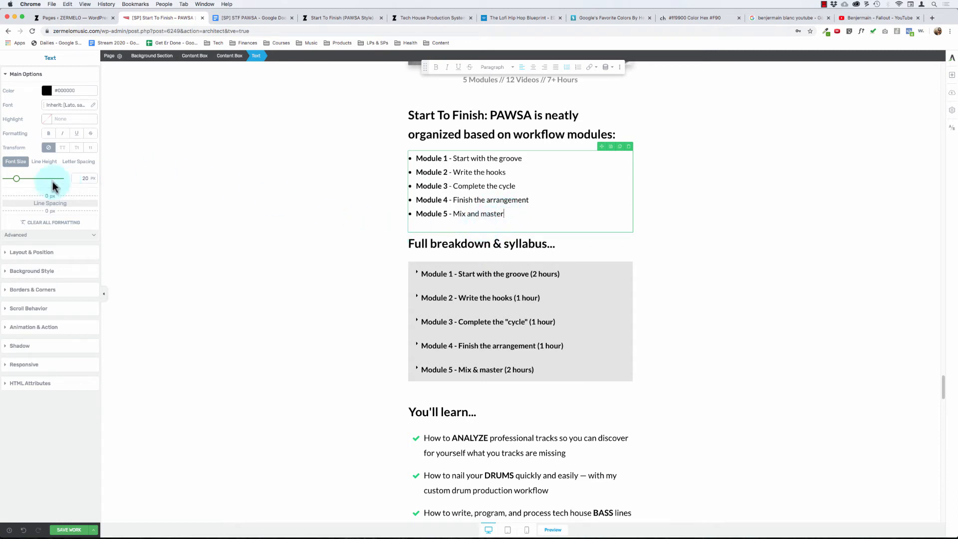
- Give the five-module bullet list a bottom margin of 20 px and set its padding to 0 on all sides
scroll(385, 257, "down", 1)
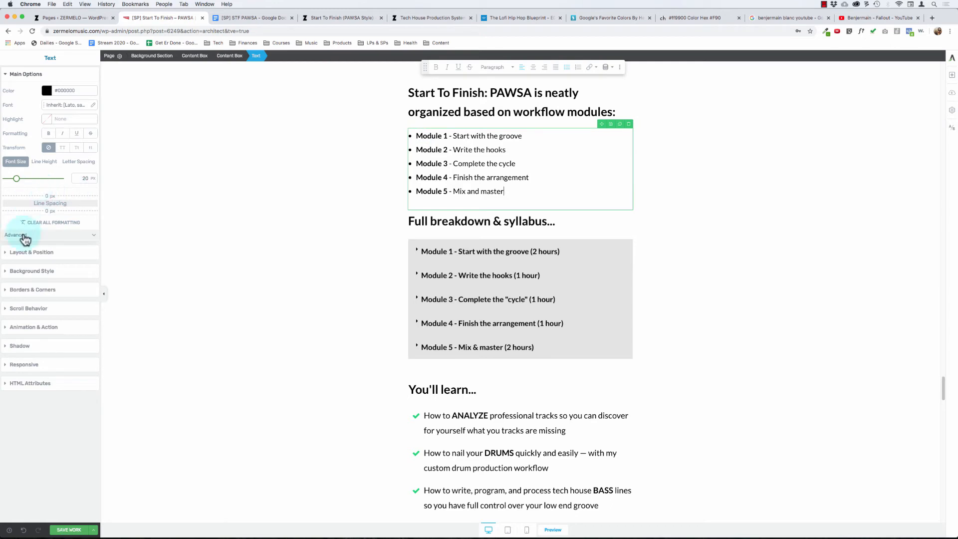
left_click(42, 255)
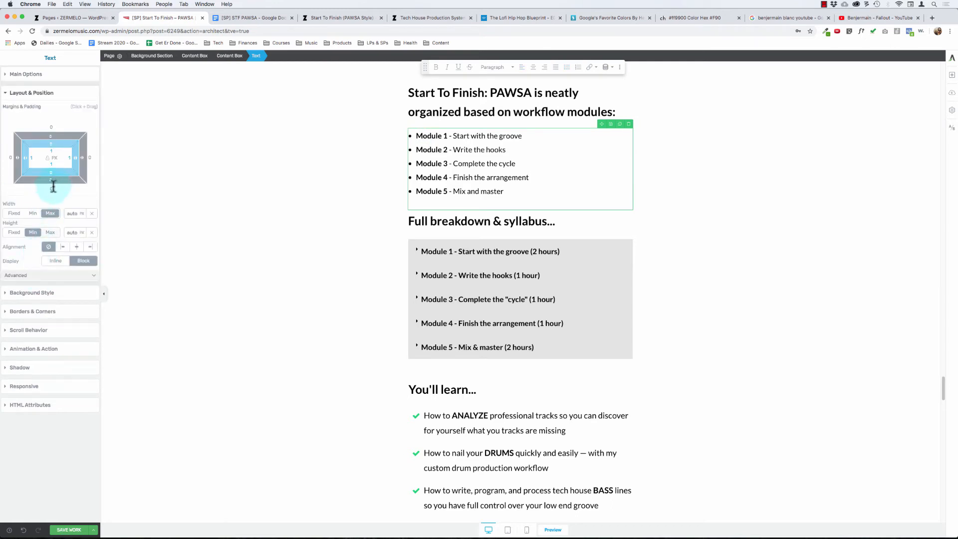
left_click_drag(53, 186, 53, 196)
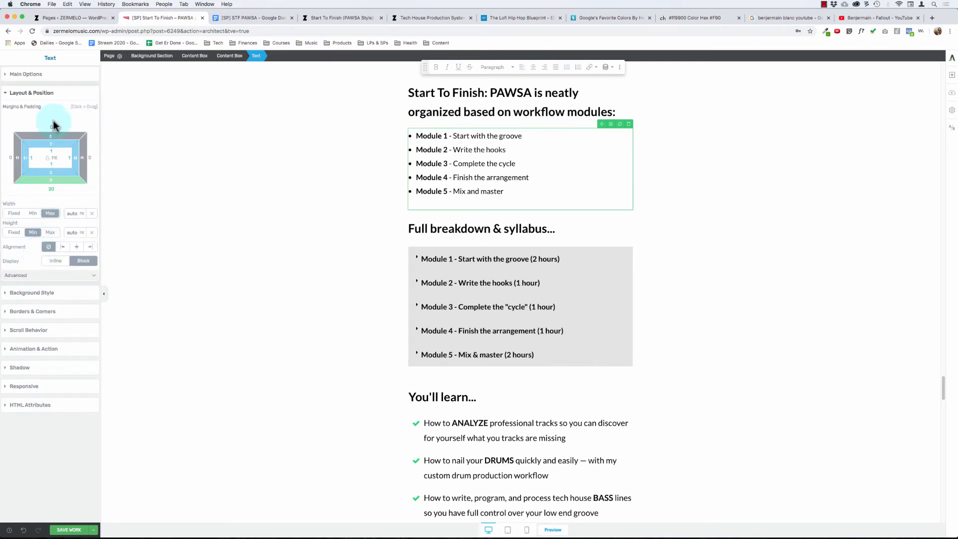
type("0")
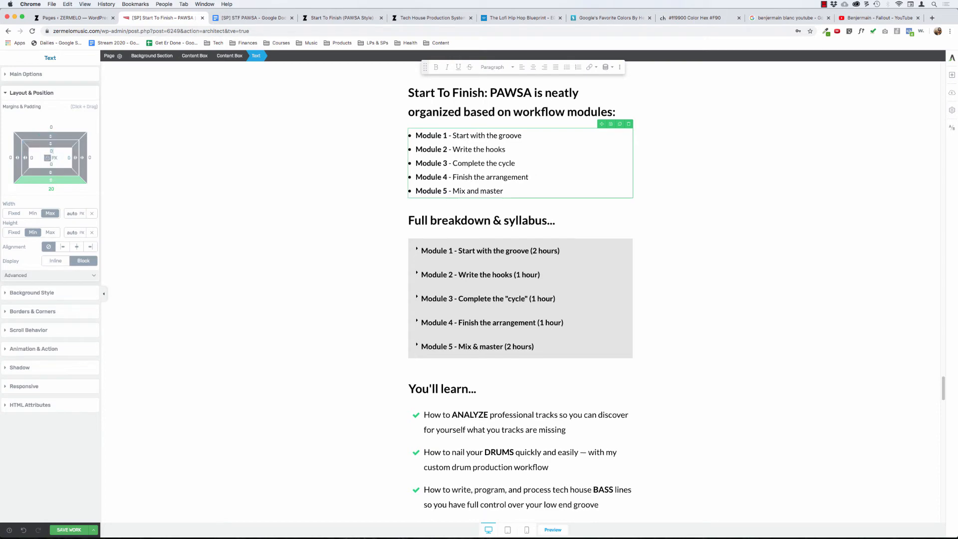
left_click(223, 210)
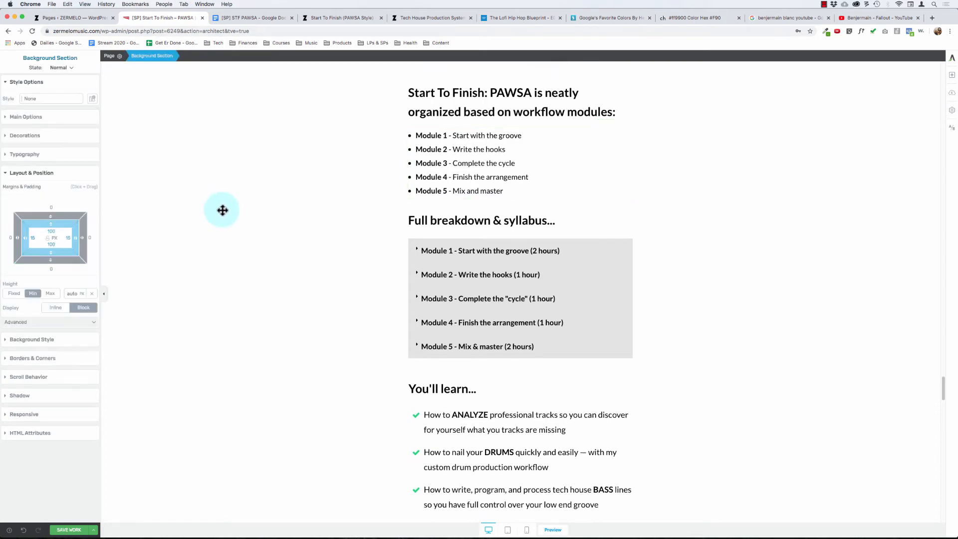
- Review the spacing around the five-module list and try changing the line spacing after its "Module 5 - Mix and master" item
scroll(224, 214, "up", 3)
scroll(225, 213, "down", 4)
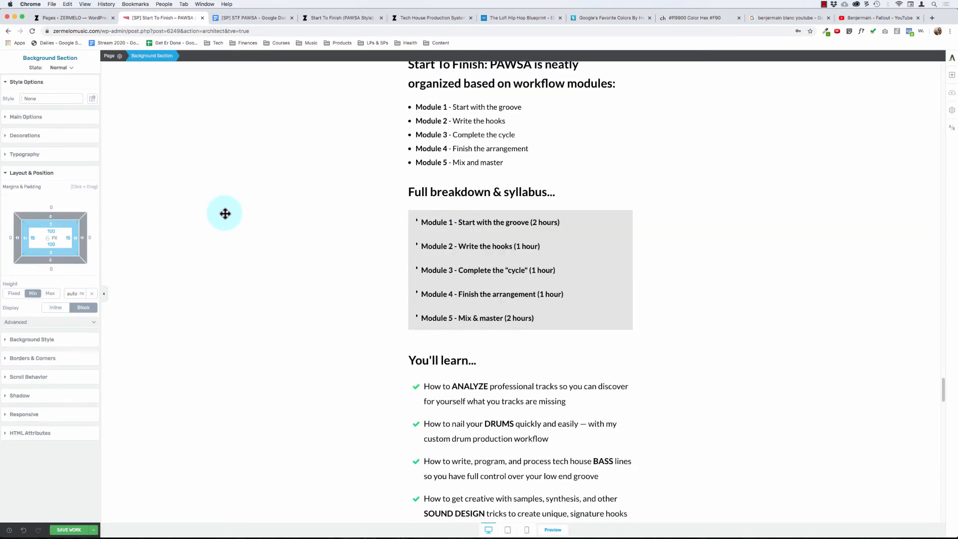
scroll(225, 213, "up", 1)
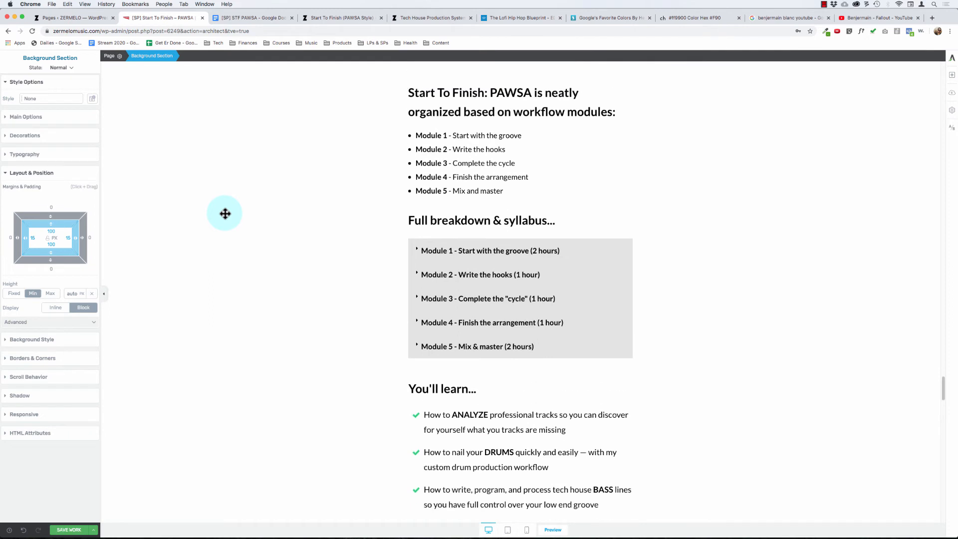
left_click(450, 187)
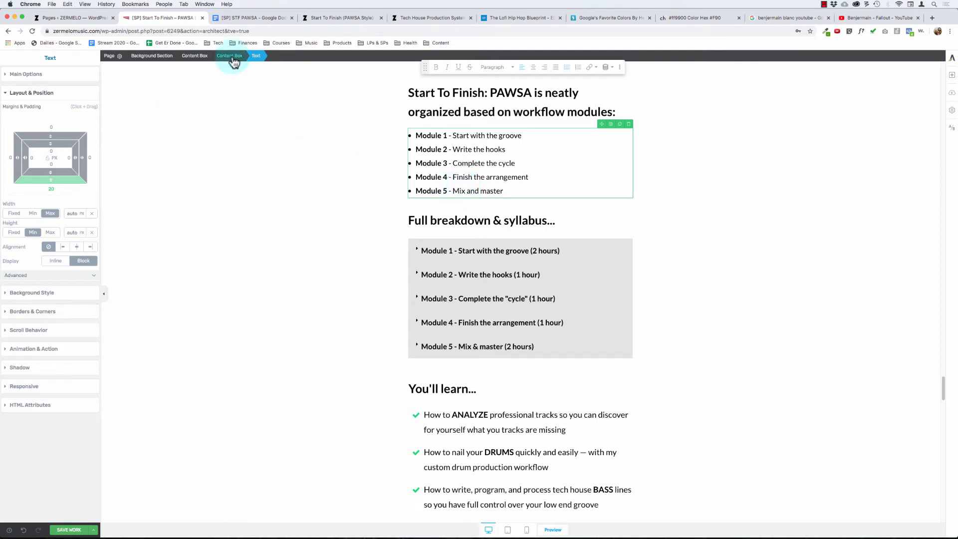
left_click(467, 191)
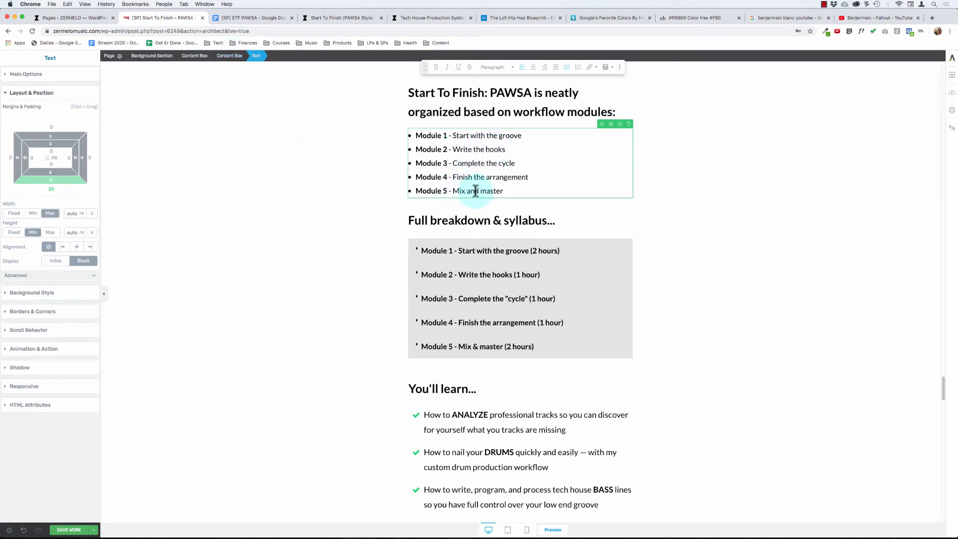
left_click(39, 74)
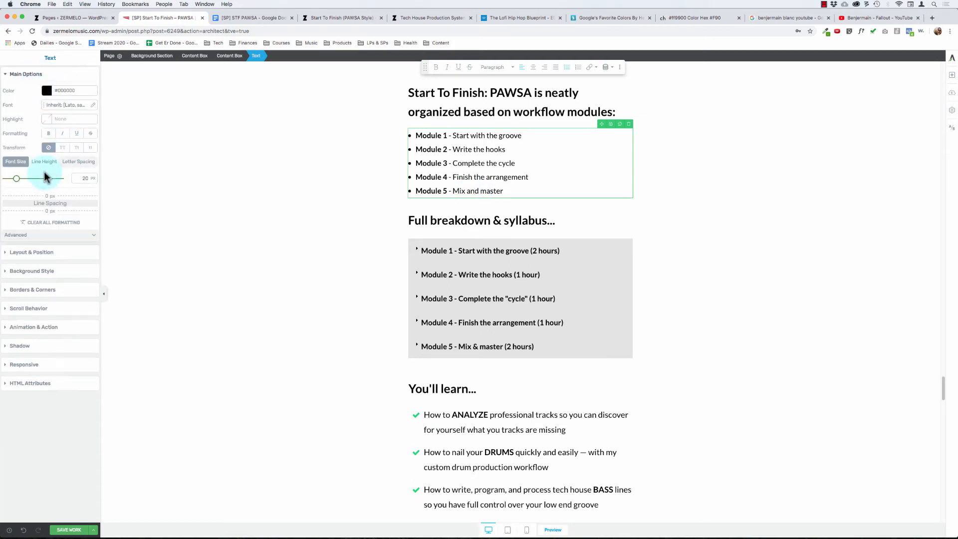
left_click_drag(60, 210, 60, 209)
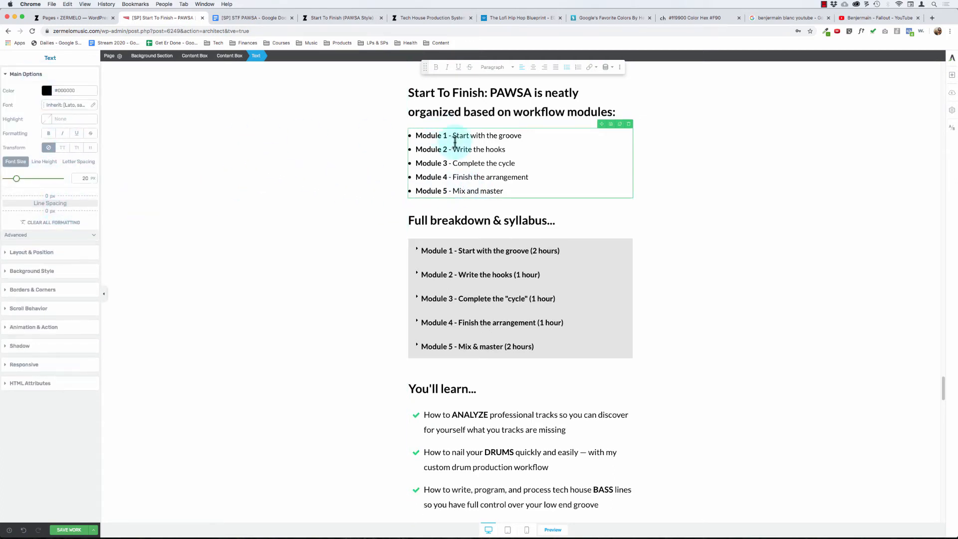
- Increase the bottom margin of the five-module bullet list to widen the gap above "Full breakdown & syllabus..."
left_click(52, 253)
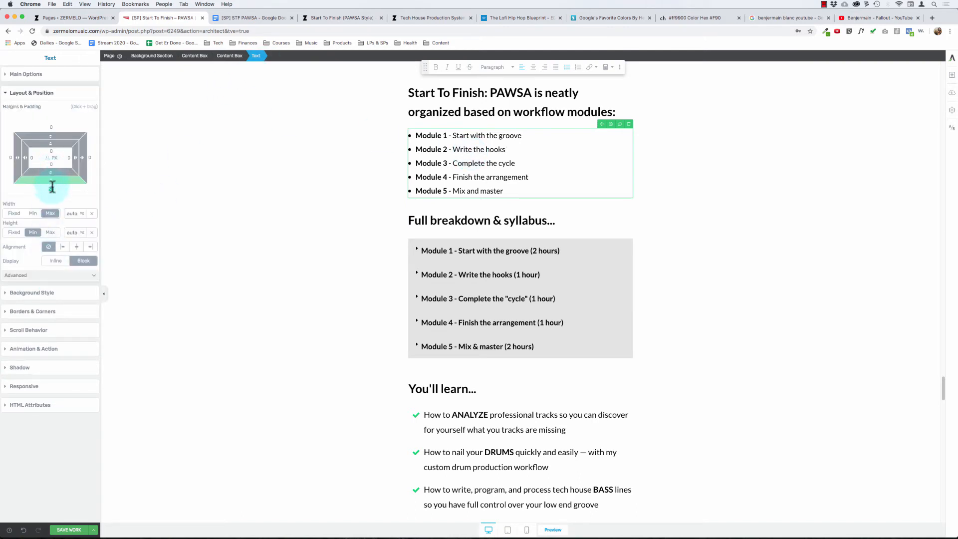
left_click_drag(51, 188, 51, 196)
left_click(312, 270)
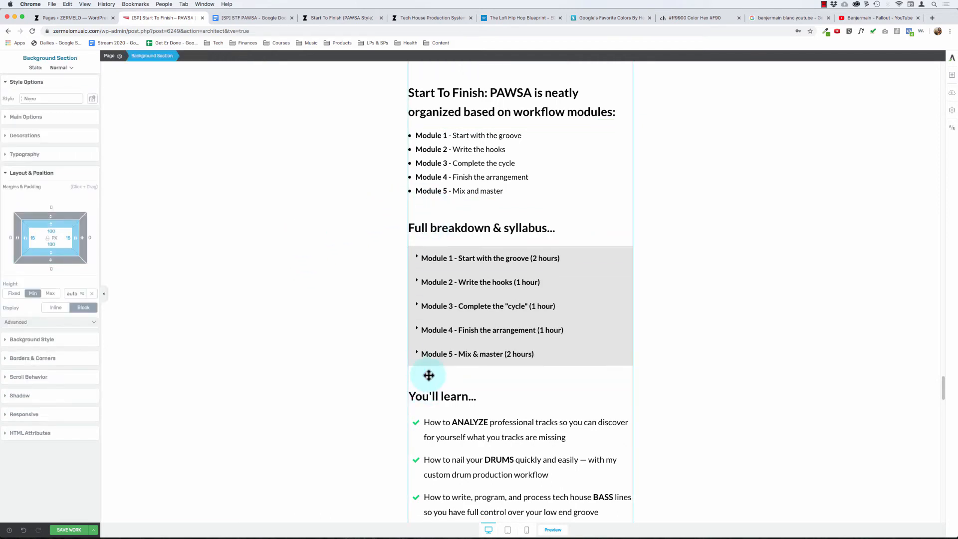
- Expand and collapse the Module 3 entry in the syllabus toggle to check its contents
left_click(410, 306)
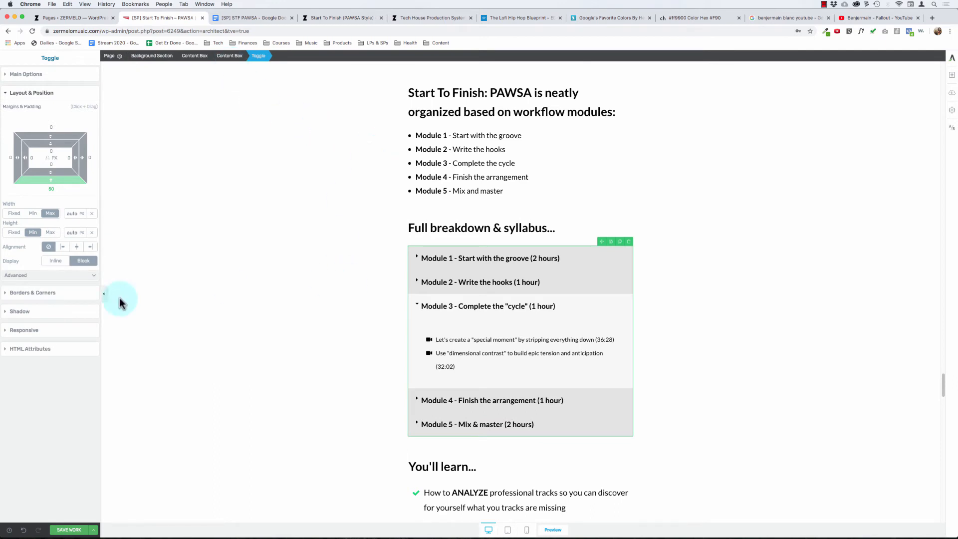
left_click(462, 298)
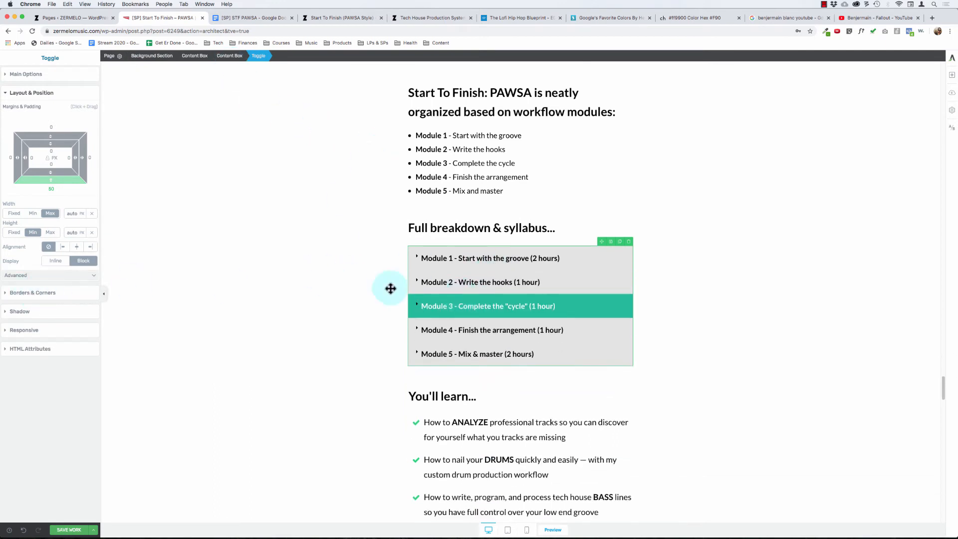
left_click(312, 257)
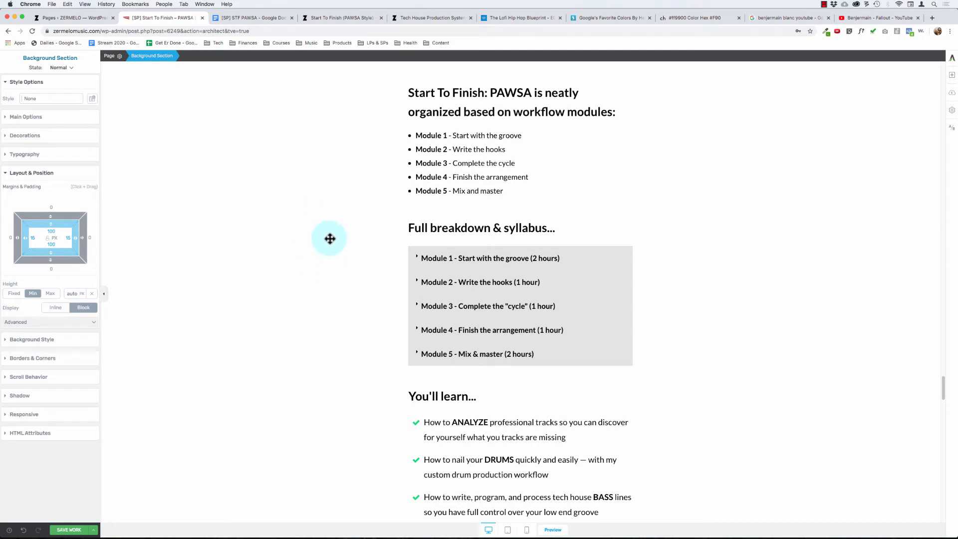
- Review the spacing from the course image down to the "You'll learn..." checklist and save the page
scroll(287, 281, "up", 3)
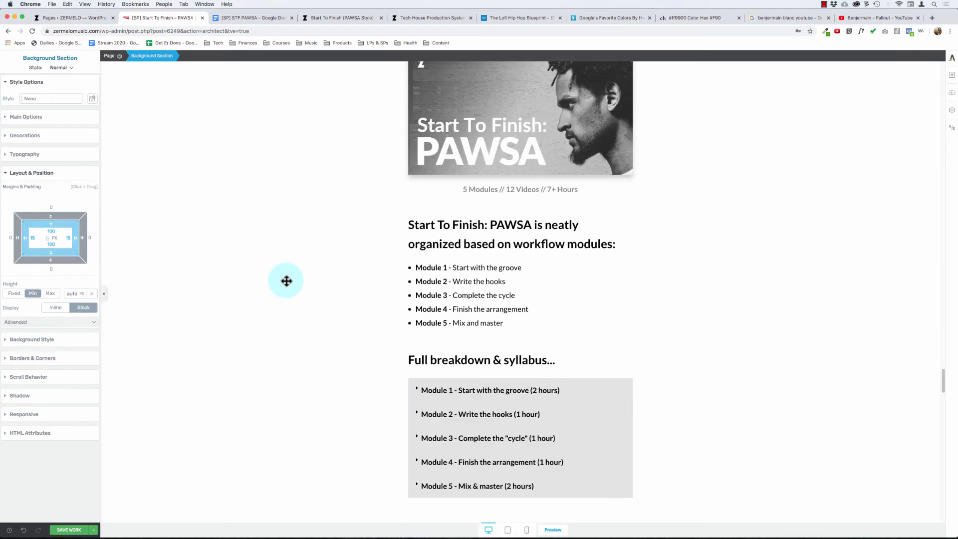
scroll(287, 281, "down", 1)
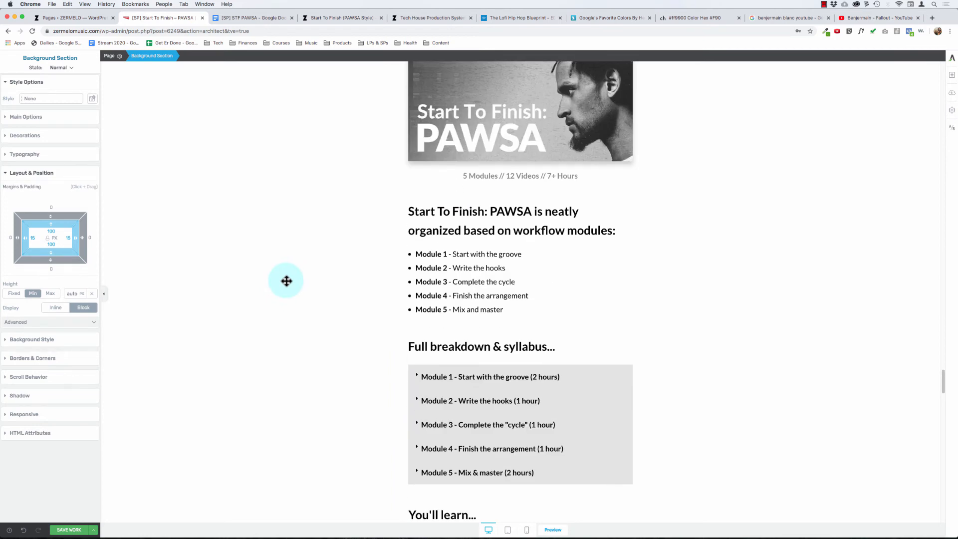
scroll(287, 281, "down", 3)
scroll(310, 239, "down", 1)
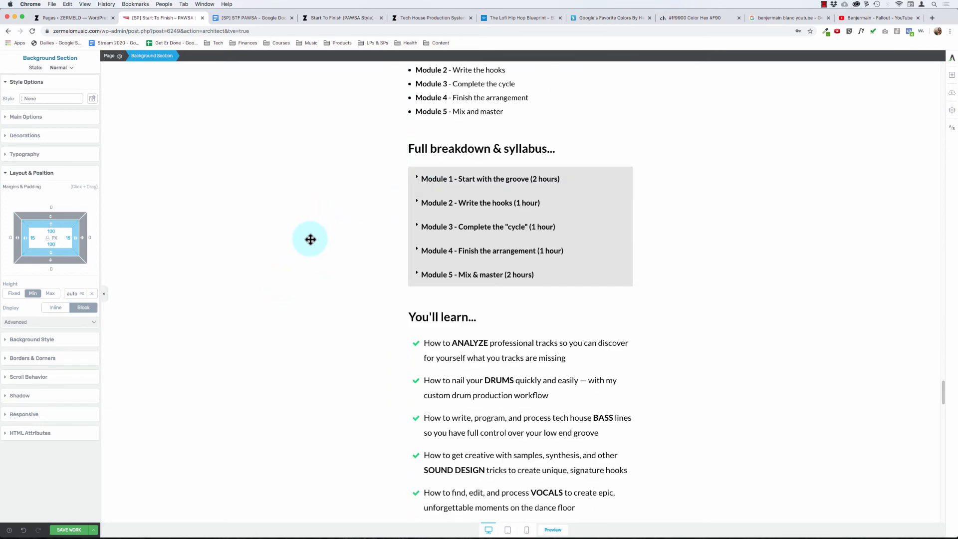
scroll(310, 240, "up", 3)
scroll(310, 240, "down", 1)
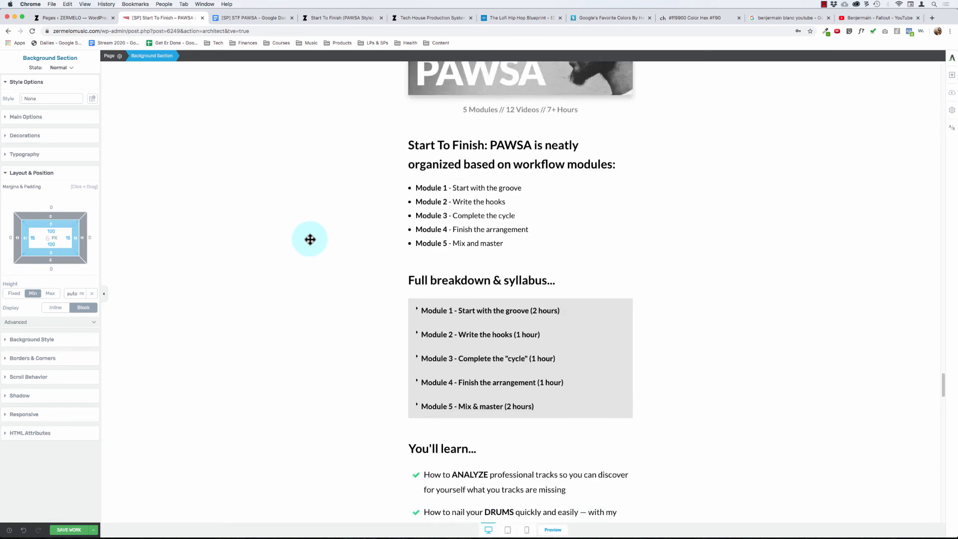
left_click(70, 529)
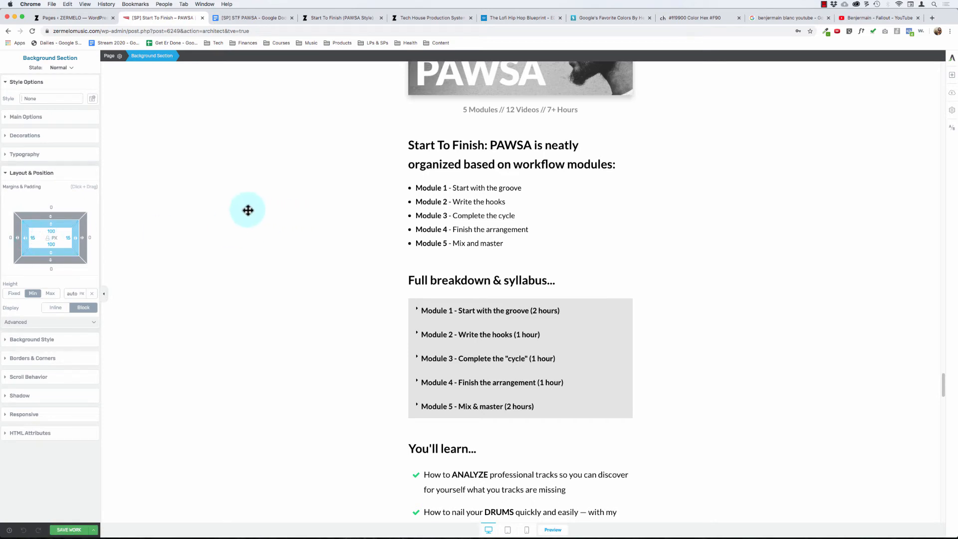
- Try 15 px left and right padding on the "Here's Exactly What You Get..." heading and reset it to 0
scroll(248, 209, "up", 10)
left_click(135, 290)
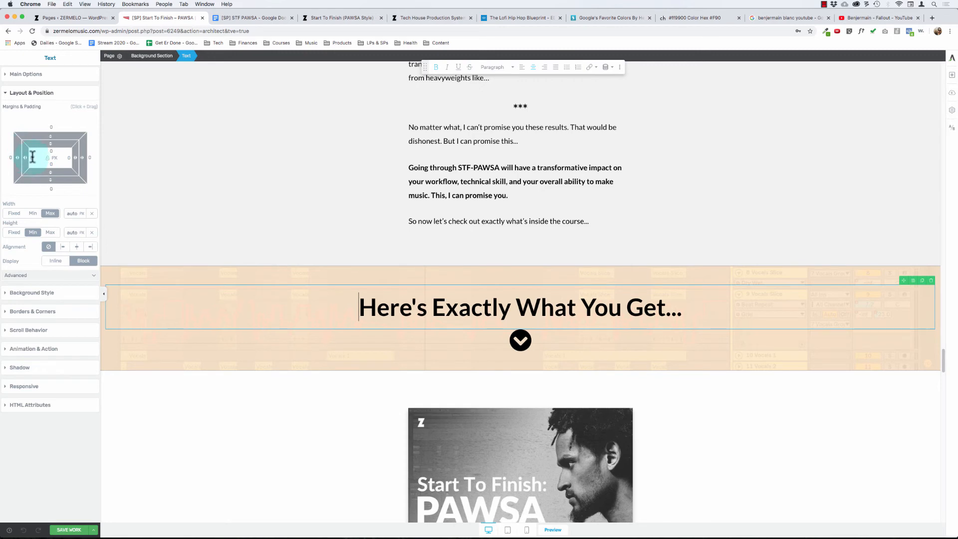
type("15")
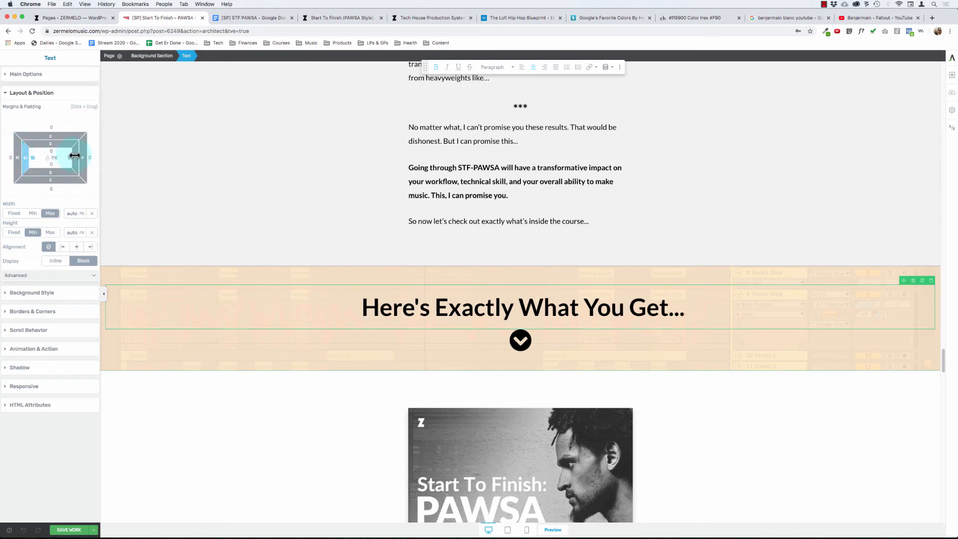
left_click(70, 158)
type("15")
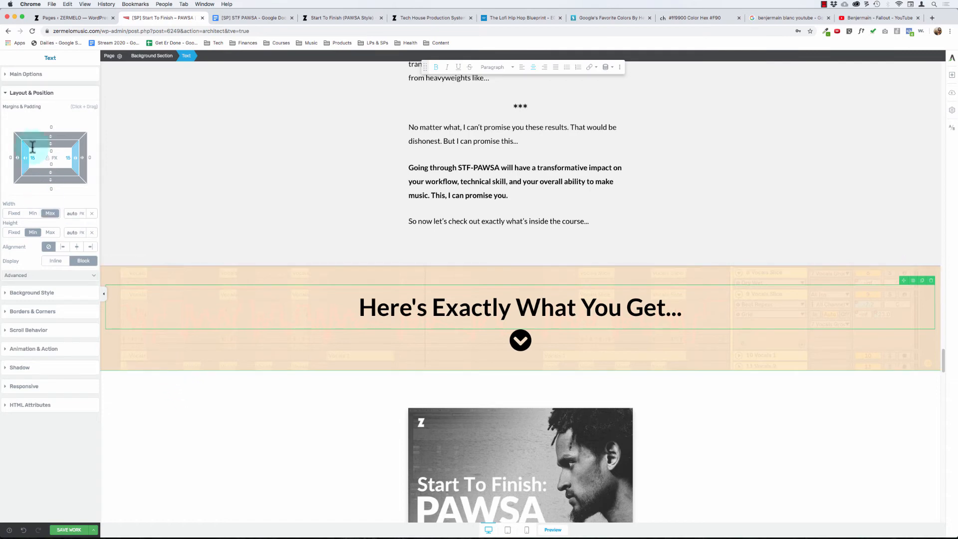
type("0")
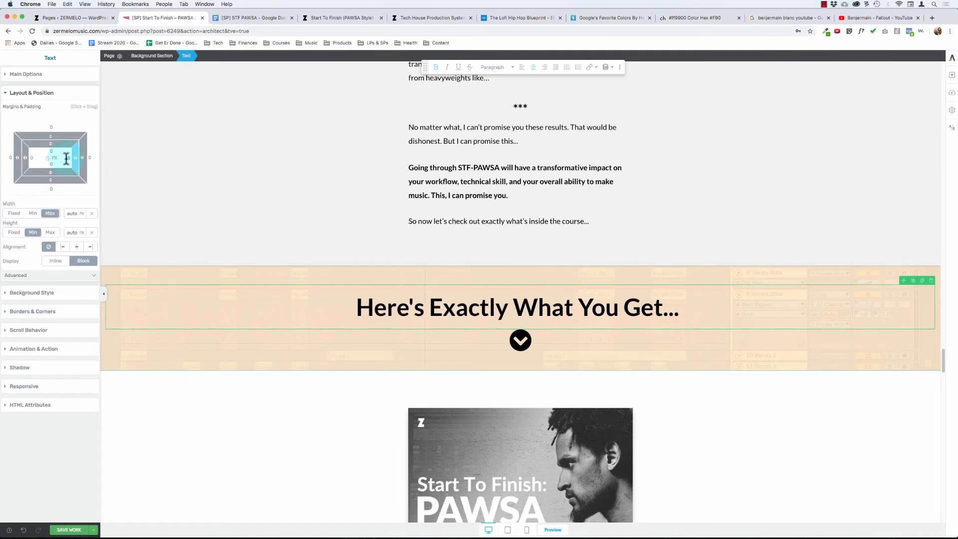
- Compare the padding of the "Here's Exactly What You Get..." and "We've Only Just Begun...Bonuses!" banner sections and their neighbouring section
left_click(152, 55)
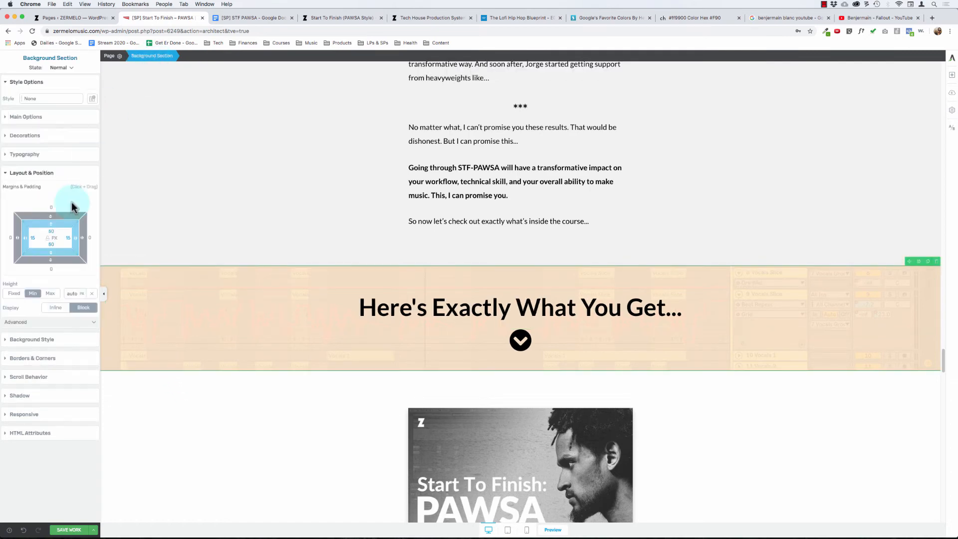
scroll(271, 170, "up", 1)
scroll(271, 171, "up", 5)
left_click(160, 210)
scroll(170, 232, "down", 20)
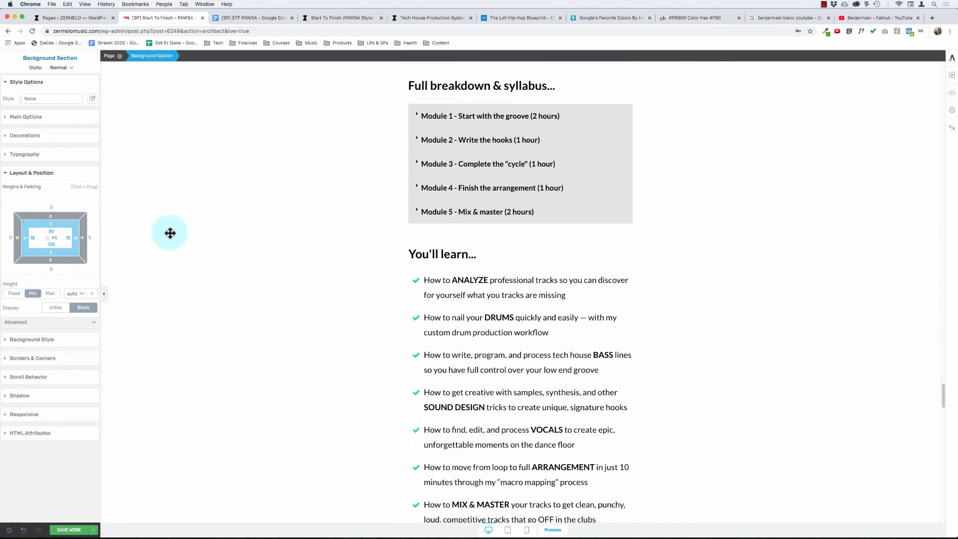
scroll(170, 232, "down", 10)
left_click(159, 229)
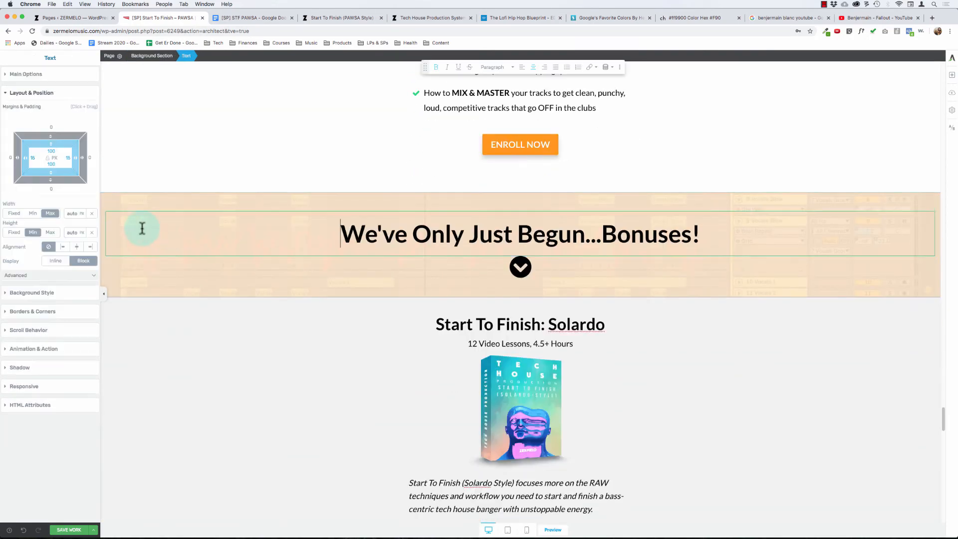
left_click(152, 202)
scroll(225, 230, "down", 2)
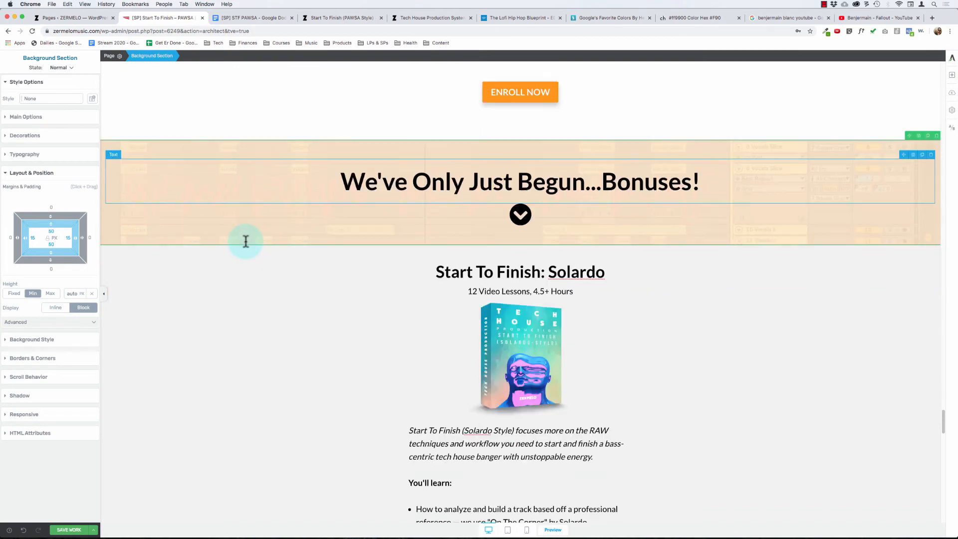
- Inspect the margins and padding of the "You'll learn..." checklist, the ENROLL NOW button and their background section
scroll(283, 339, "up", 3)
scroll(283, 341, "up", 8)
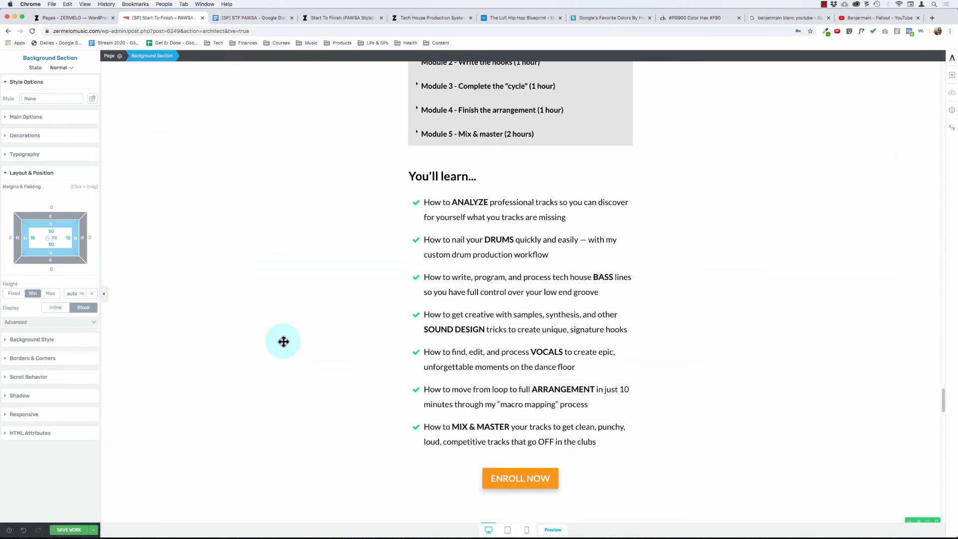
scroll(283, 341, "down", 3)
scroll(459, 410, "down", 3)
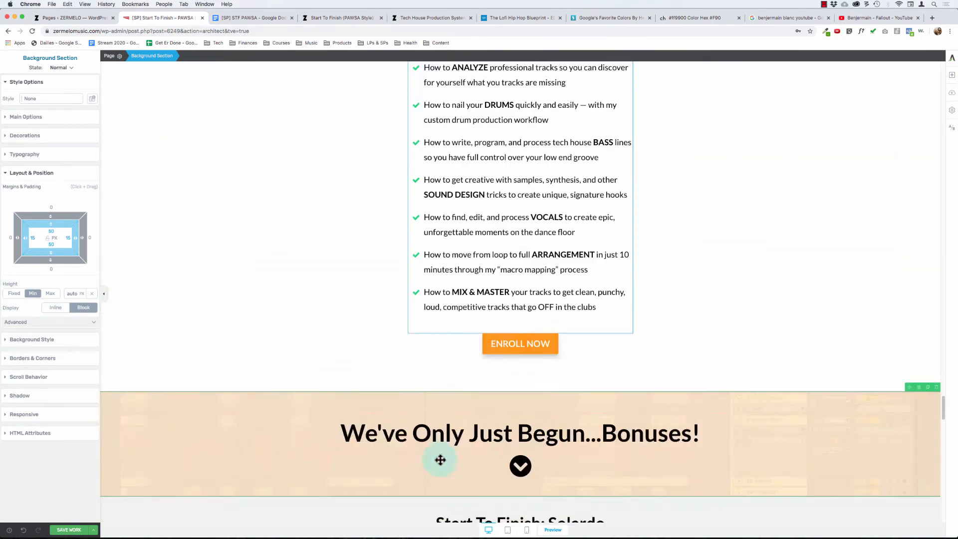
left_click(312, 118)
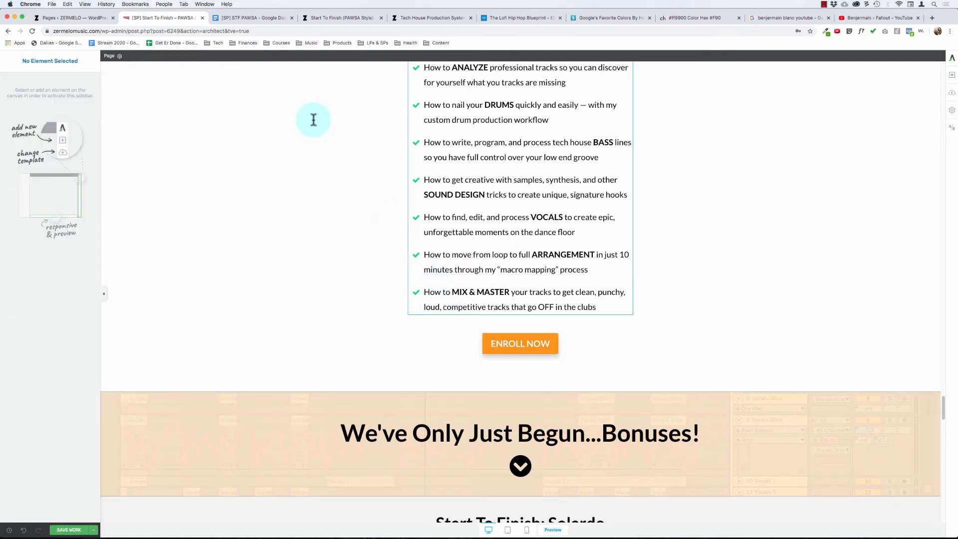
left_click(457, 227)
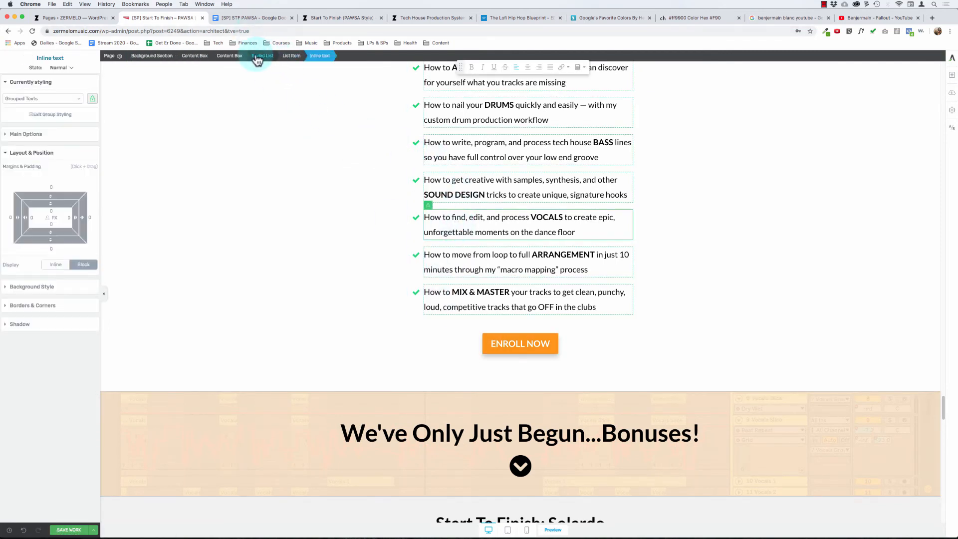
left_click(262, 55)
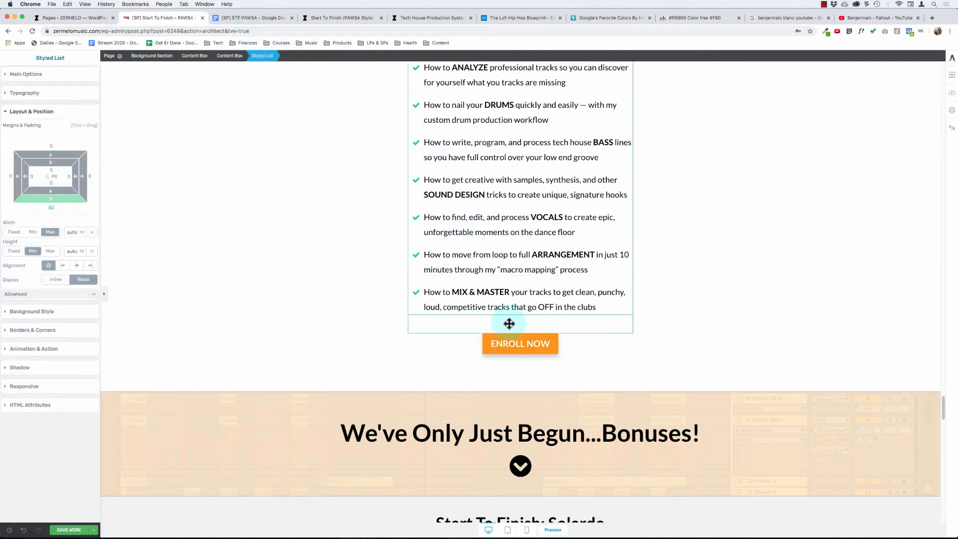
left_click(486, 339)
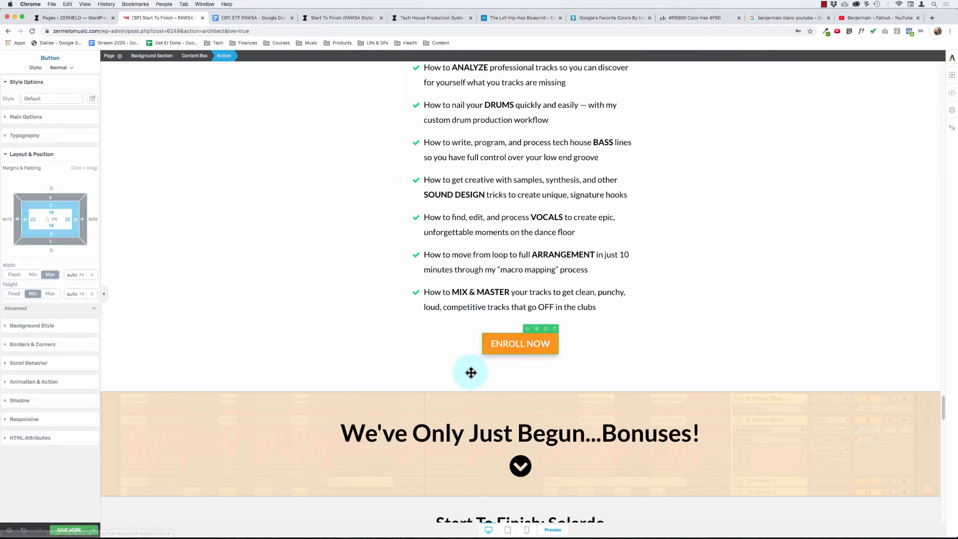
left_click(365, 344)
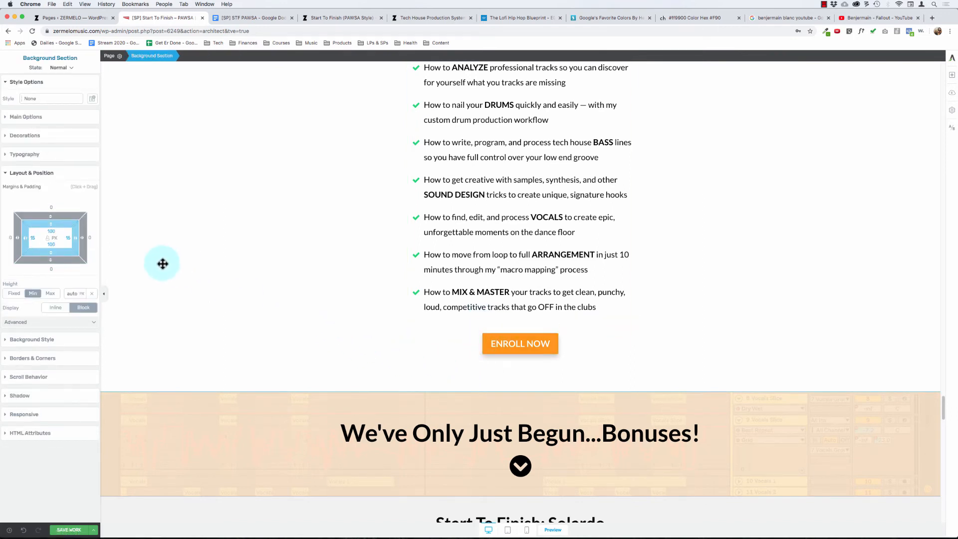
- Set the bottom margin of the "You'll learn..." checklist to 100 px to widen the gap above ENROLL NOW
left_click(452, 292)
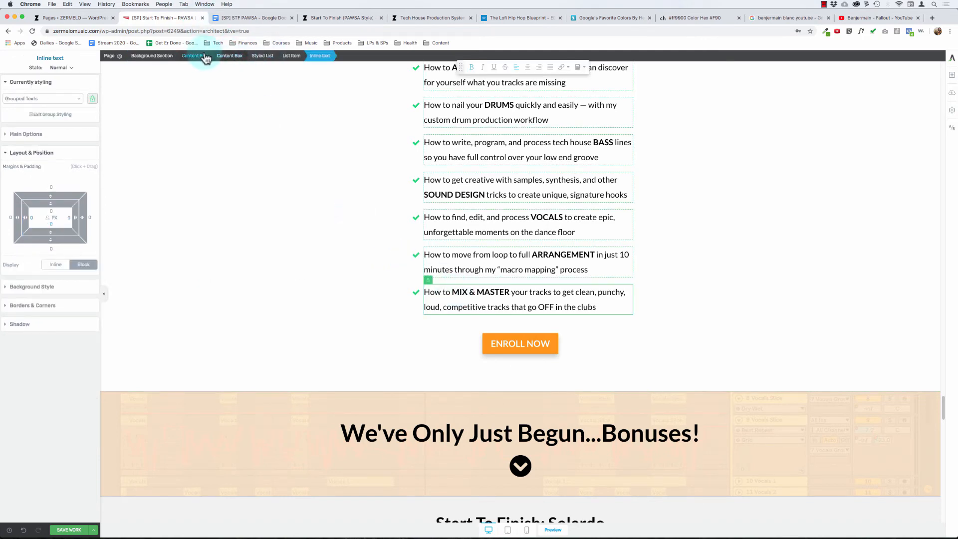
left_click(259, 55)
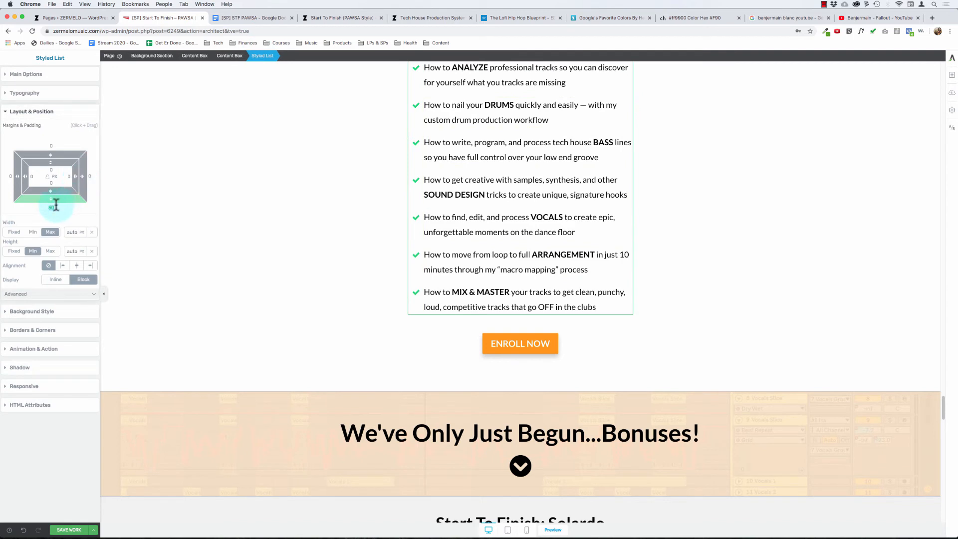
left_click_drag(56, 205, 55, 205)
left_click(178, 228)
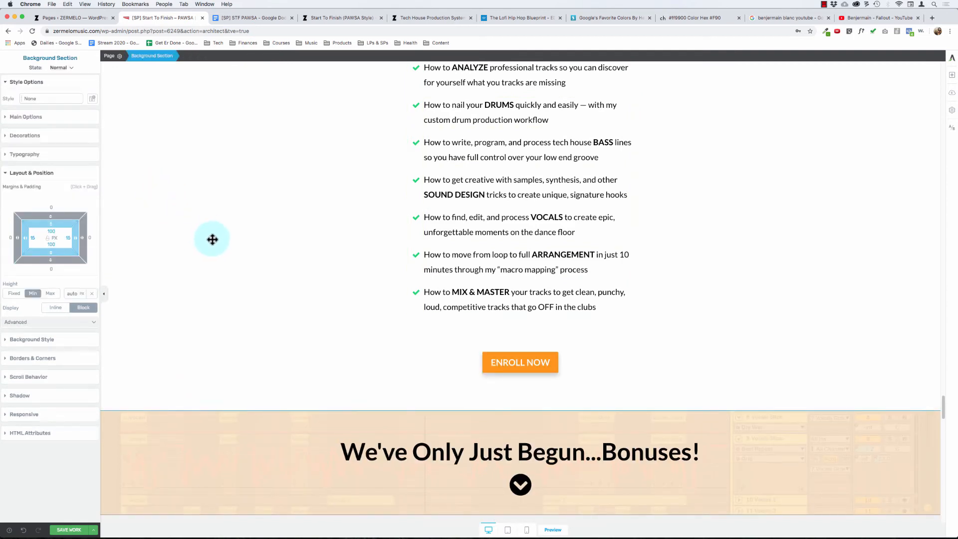
- Examine the margins of the "You'll learn..." checklist and its individual items, and open the list's item spacing settings
left_click(436, 306)
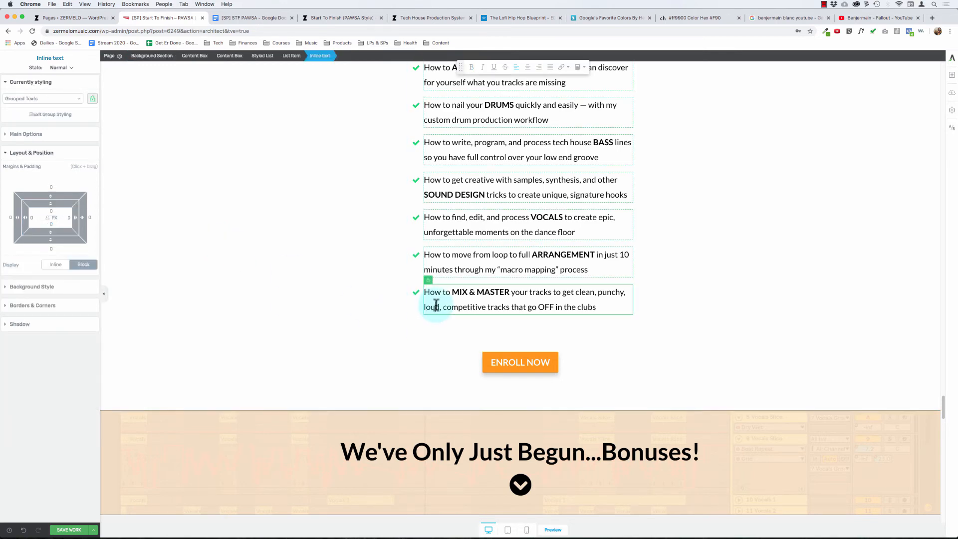
left_click(253, 54)
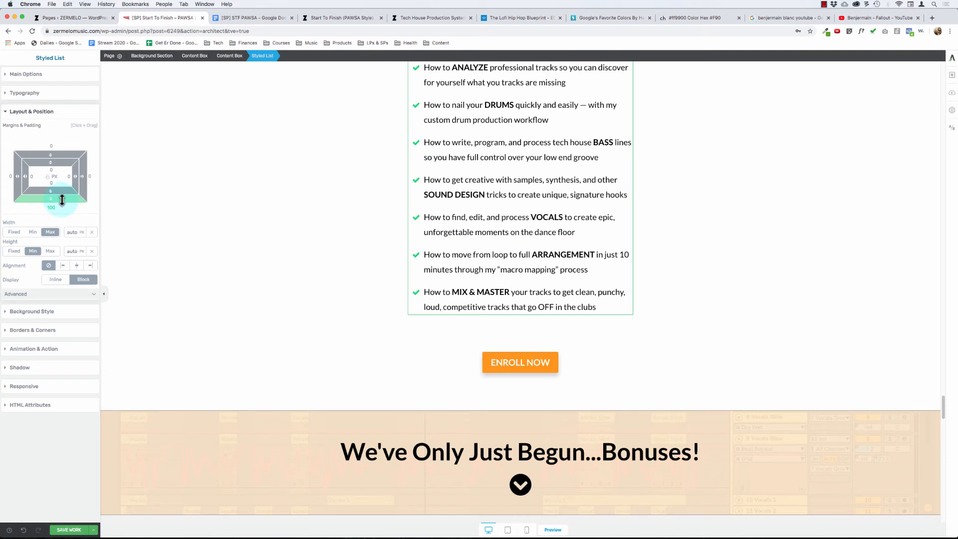
left_click(424, 293)
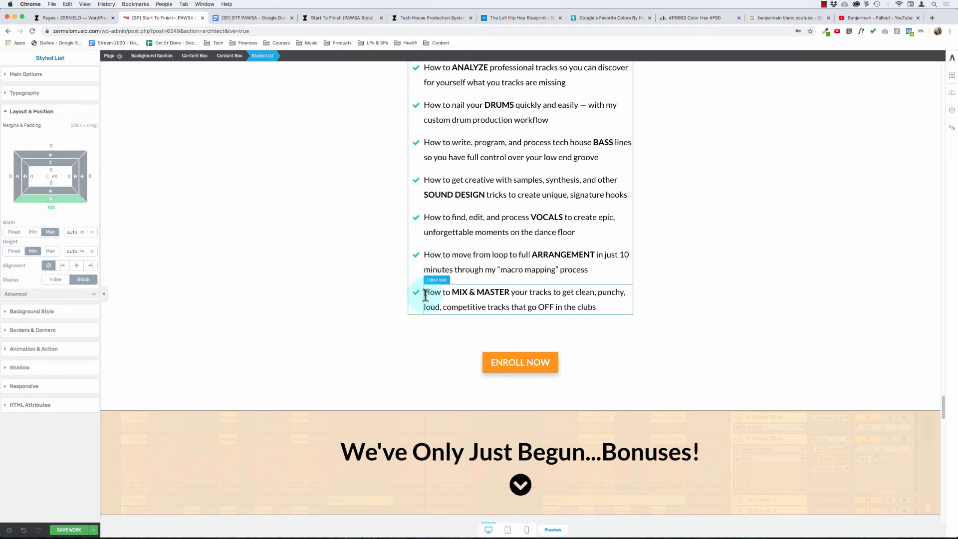
left_click(293, 56)
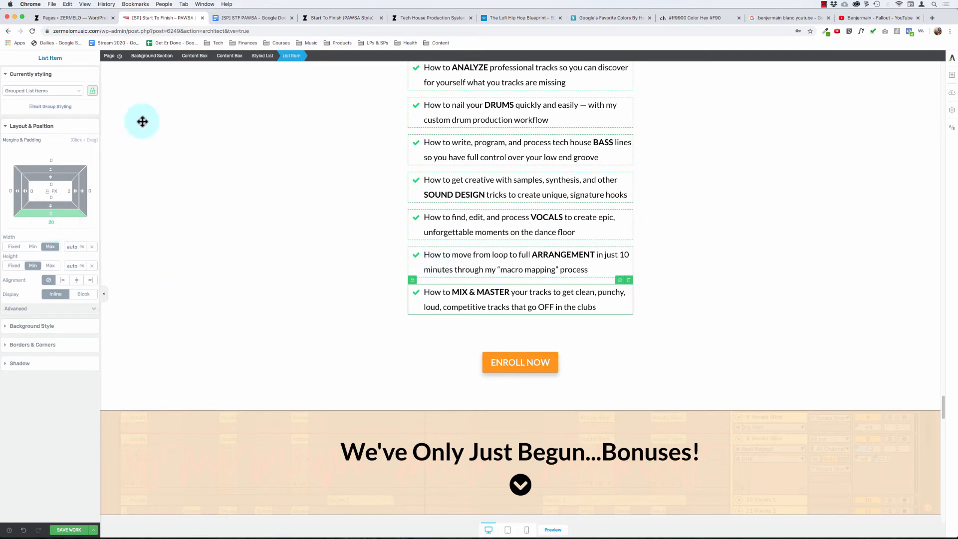
left_click(439, 270)
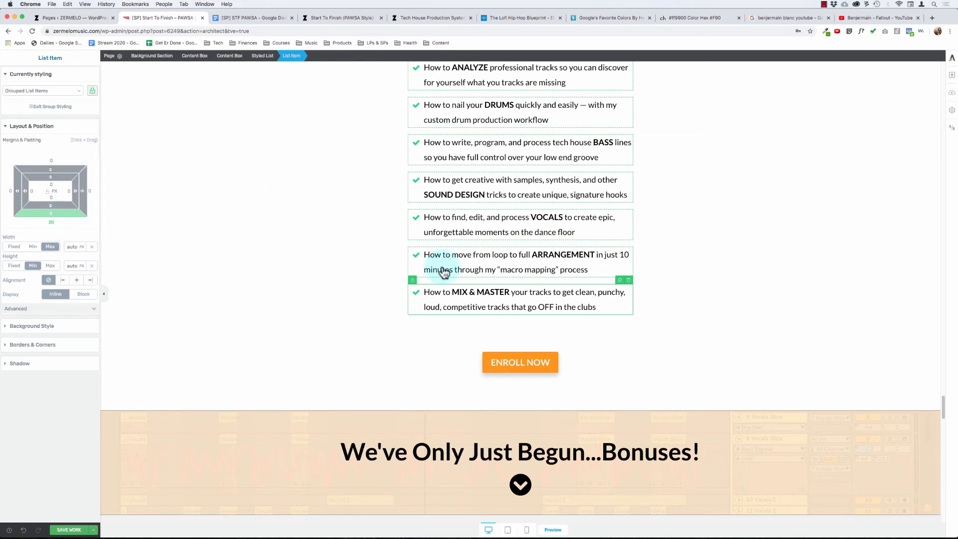
left_click(456, 255)
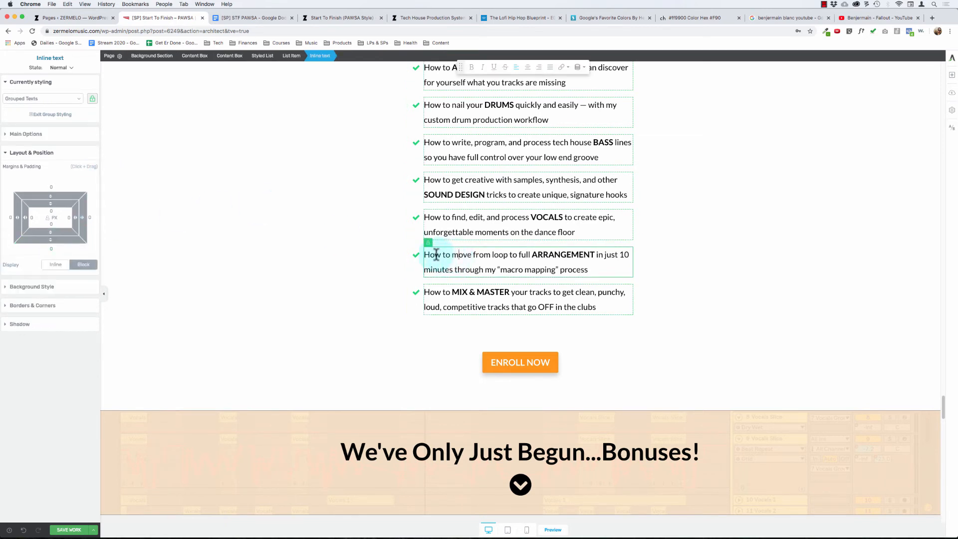
left_click(291, 55)
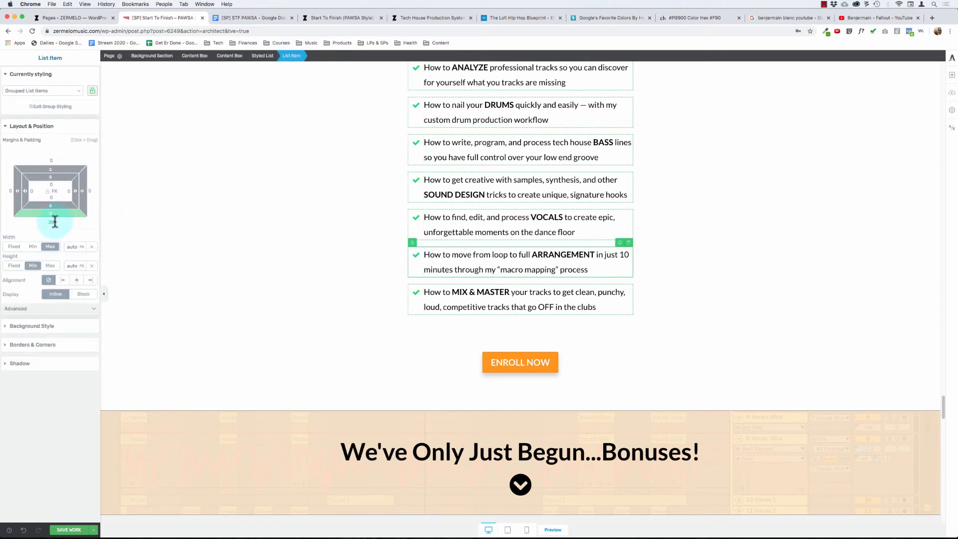
left_click(262, 56)
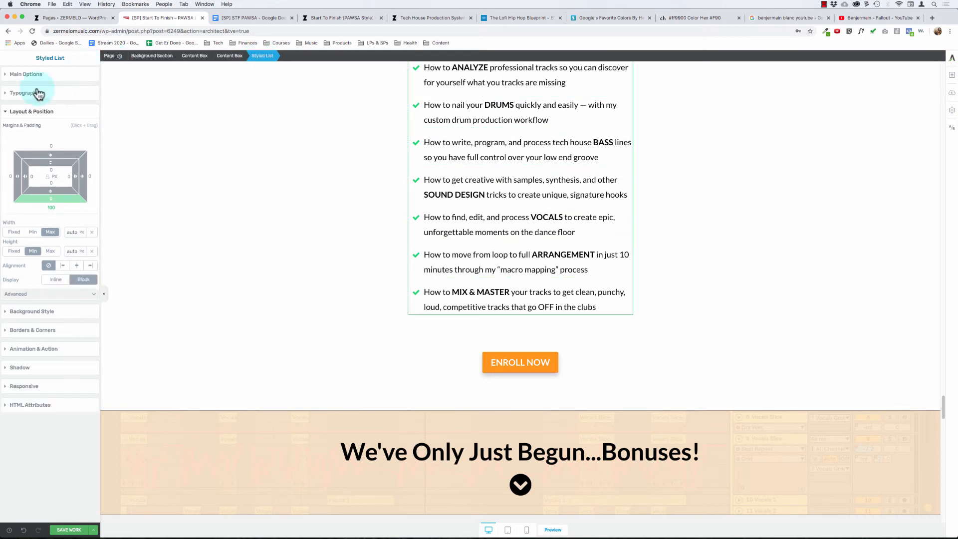
left_click(27, 74)
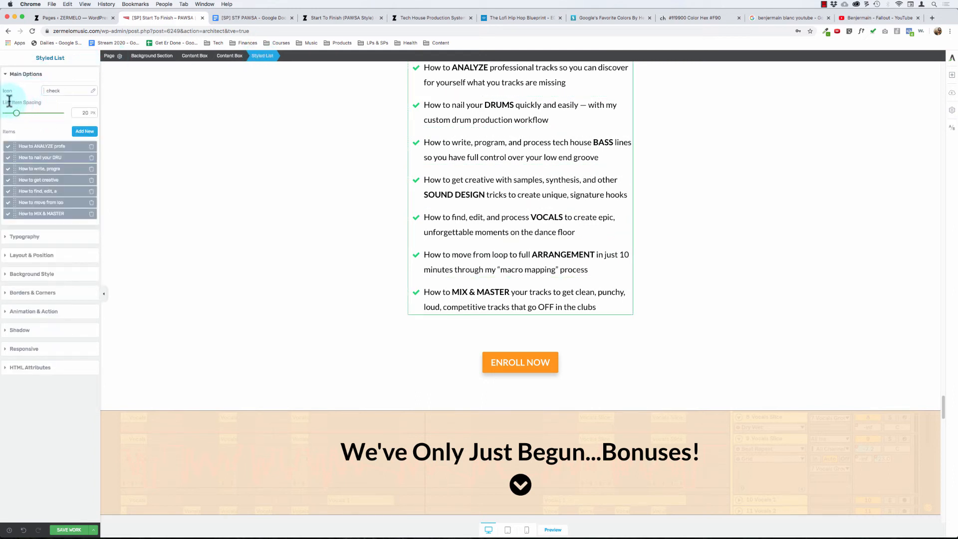
- Check the list item spacing value of the "You'll learn..." checklist
left_click(85, 113)
left_click(14, 113)
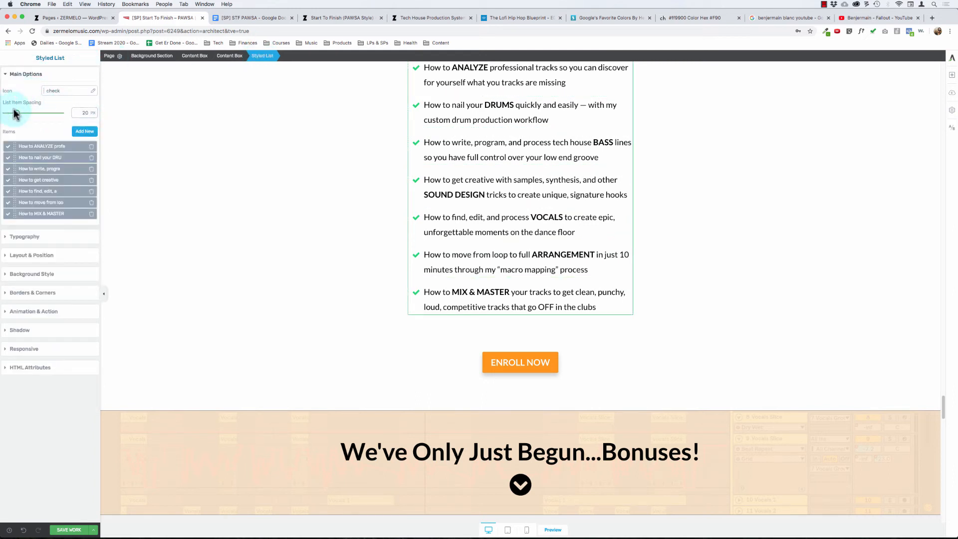
left_click(86, 112)
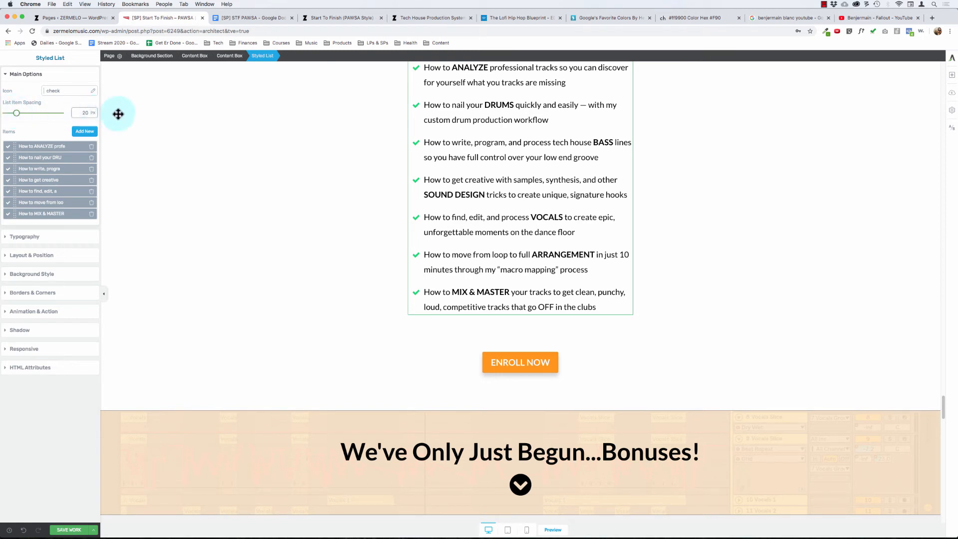
left_click(83, 112)
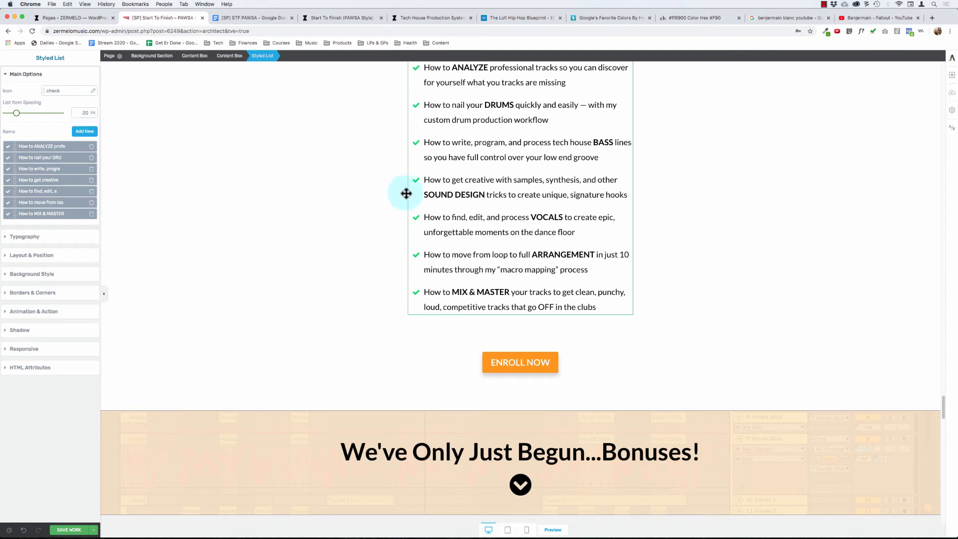
- Set the bottom margin of the "You'll learn..." checklist to 80 px and save the page
left_click(459, 292)
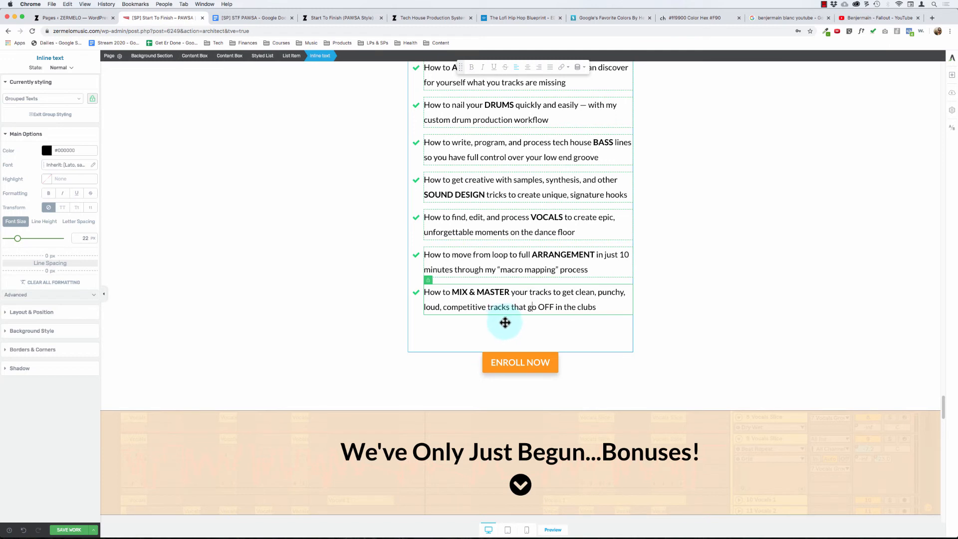
left_click(263, 55)
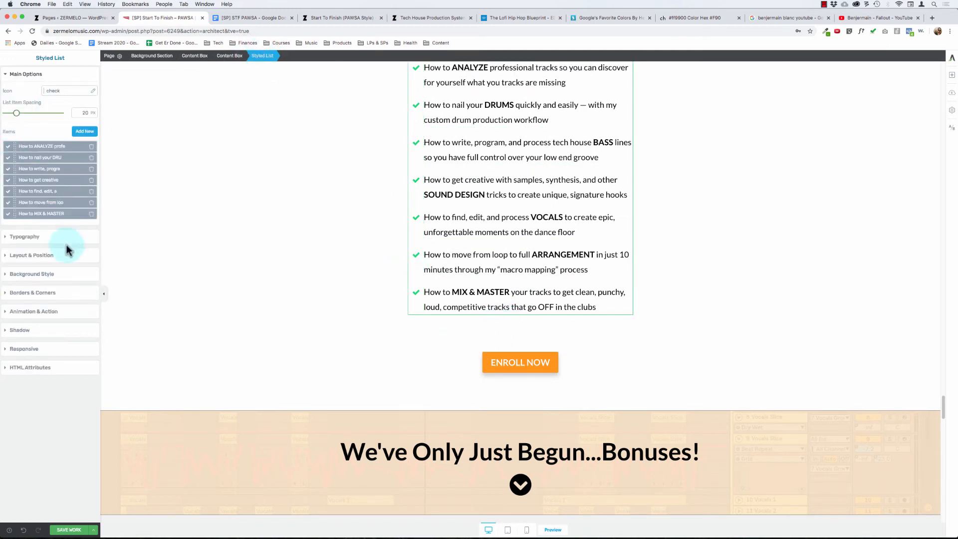
left_click(43, 256)
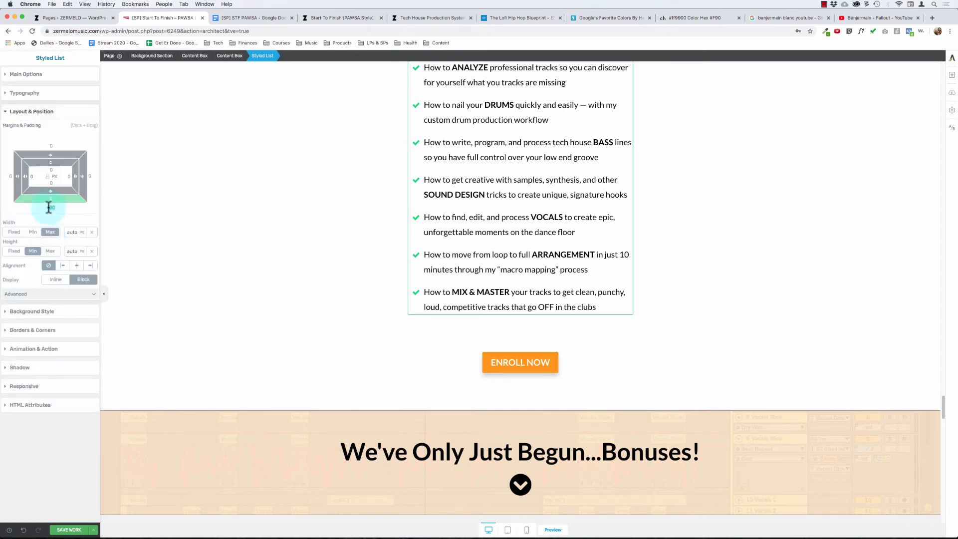
type("50")
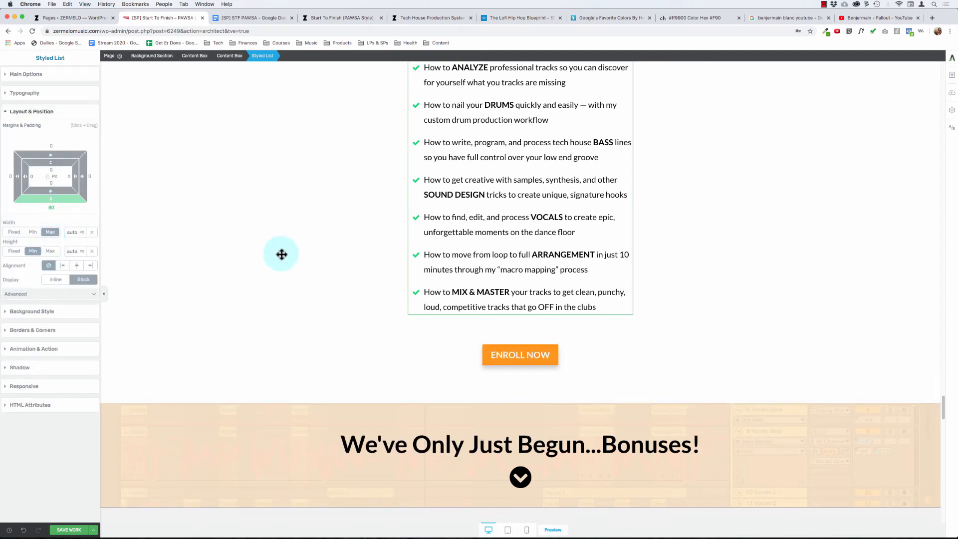
left_click(286, 255)
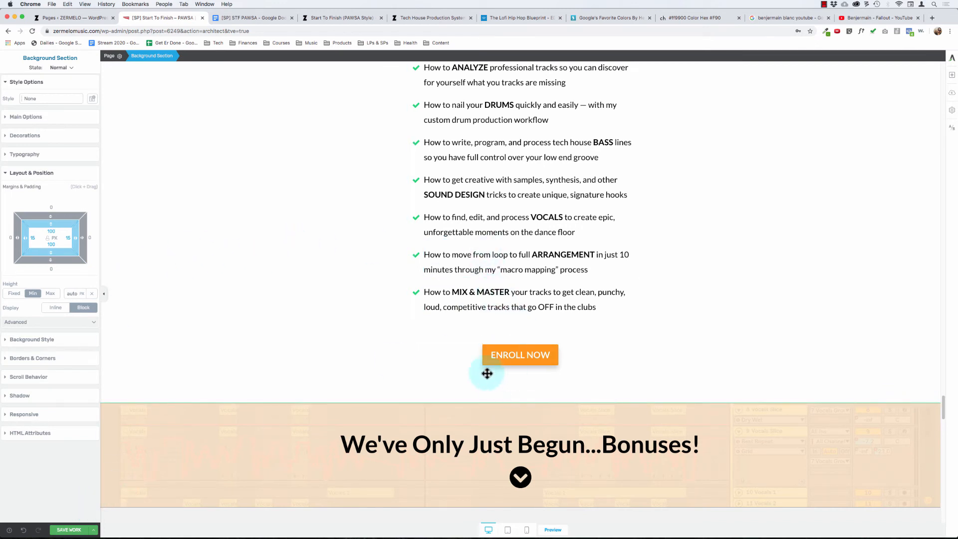
left_click(69, 529)
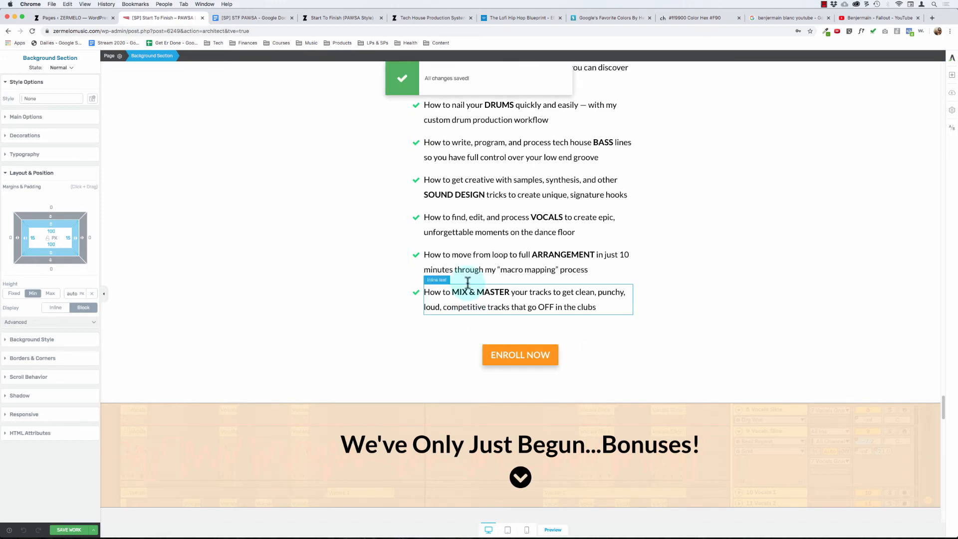
- Review the page back up to the "Here's Exactly What You Get..." banner and inspect the padding of the banner and its heading
scroll(467, 280, "up", 1)
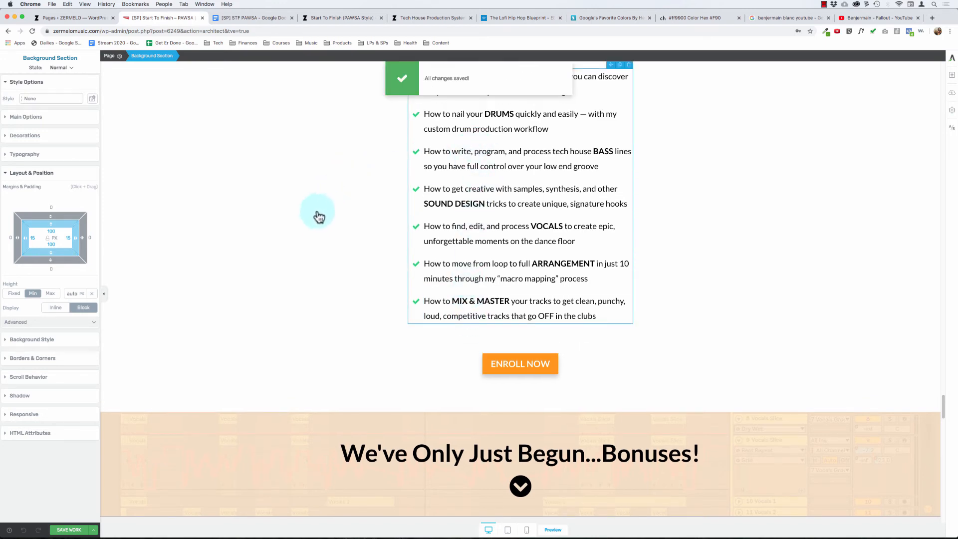
scroll(306, 238, "up", 5)
scroll(306, 238, "down", 3)
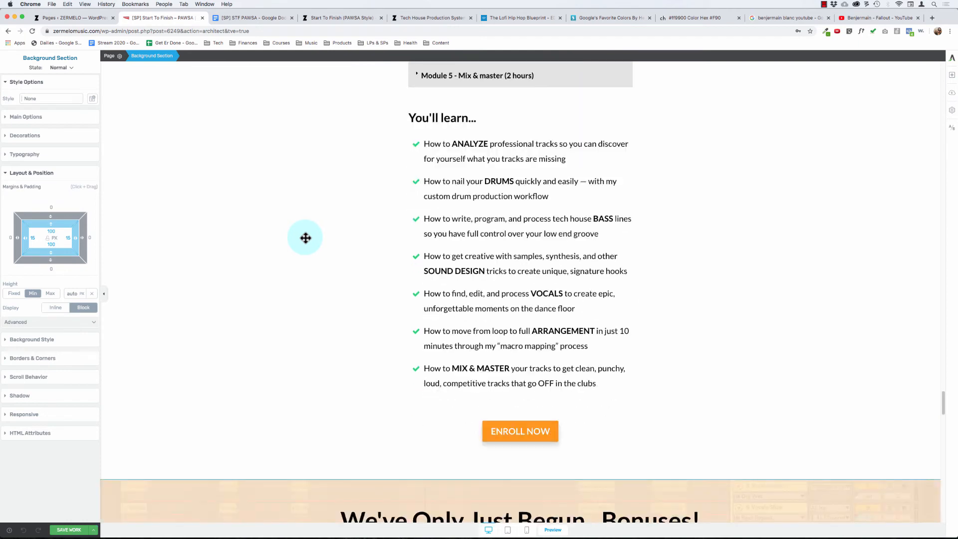
scroll(335, 329, "up", 13)
scroll(336, 329, "up", 5)
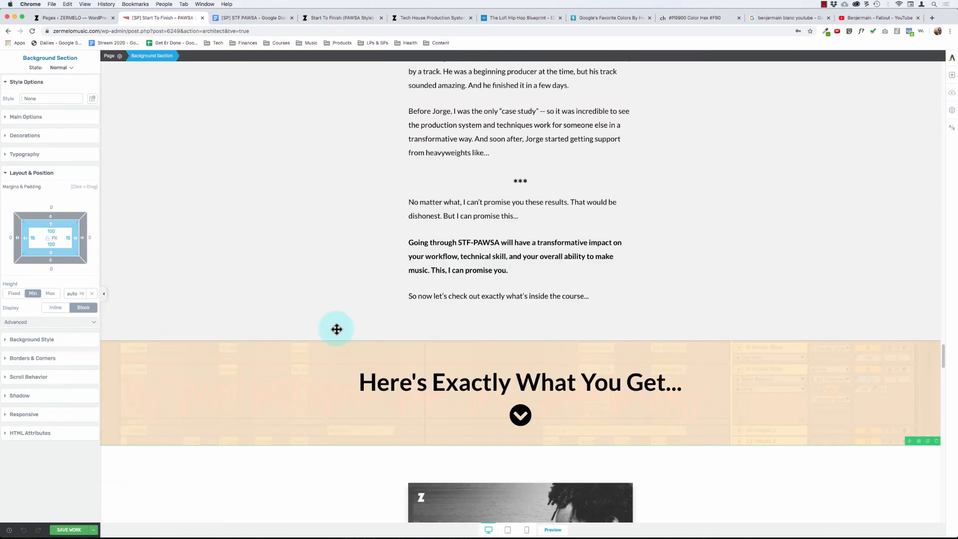
scroll(333, 327, "down", 3)
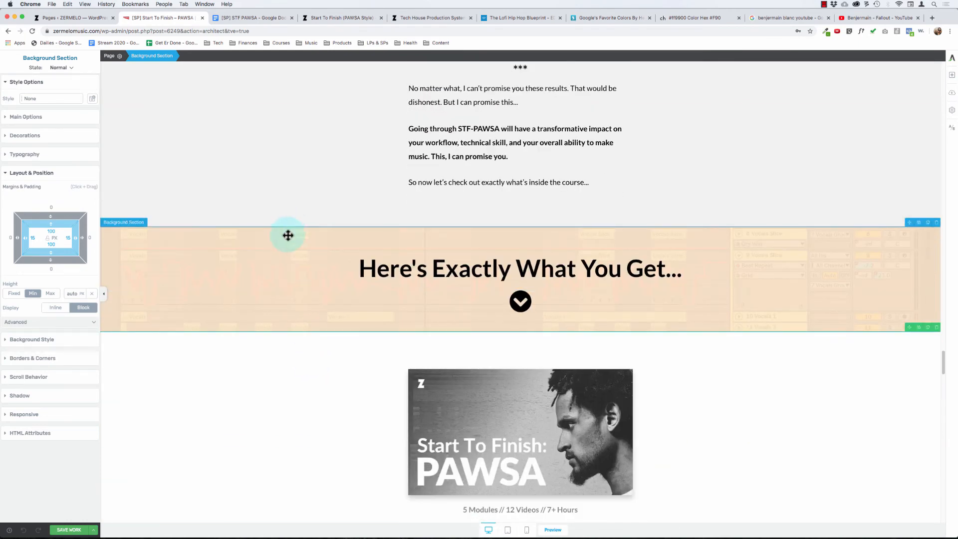
scroll(288, 235, "up", 5)
scroll(286, 235, "down", 5)
scroll(292, 232, "up", 1)
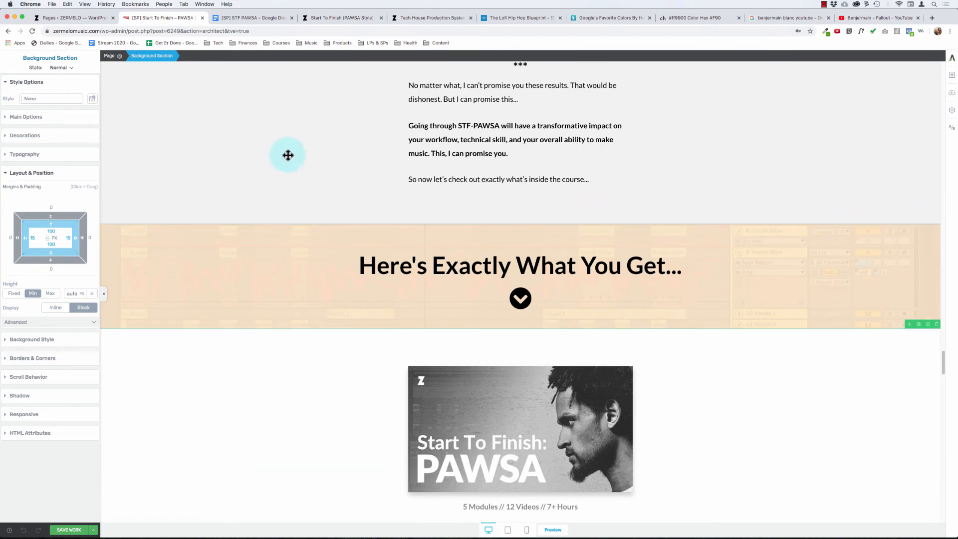
left_click(277, 228)
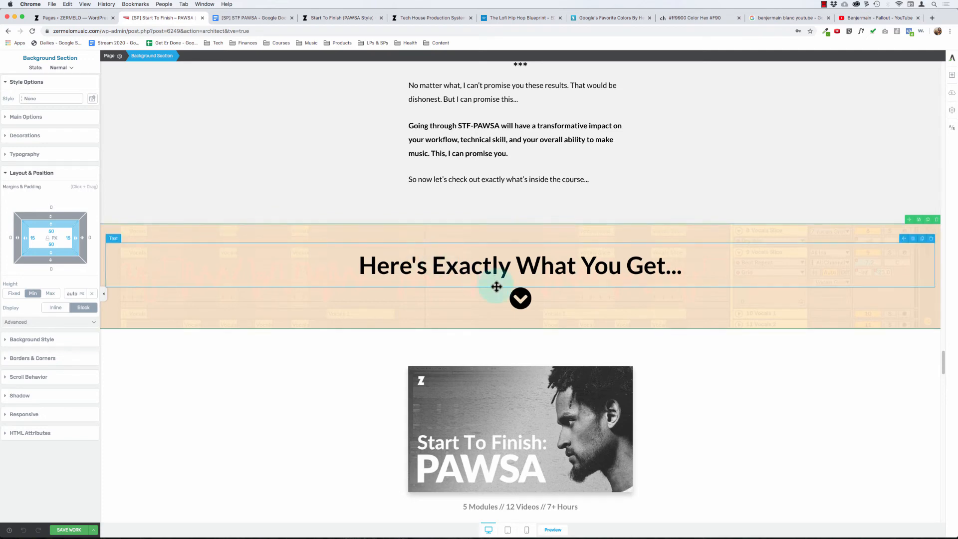
left_click_drag(381, 263, 710, 272)
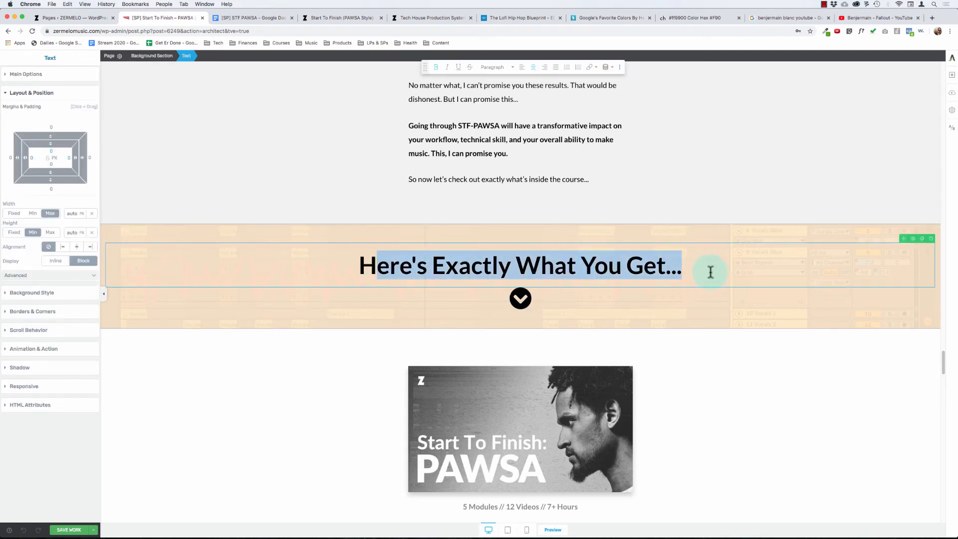
left_click(737, 273)
scroll(368, 284, "down", 3)
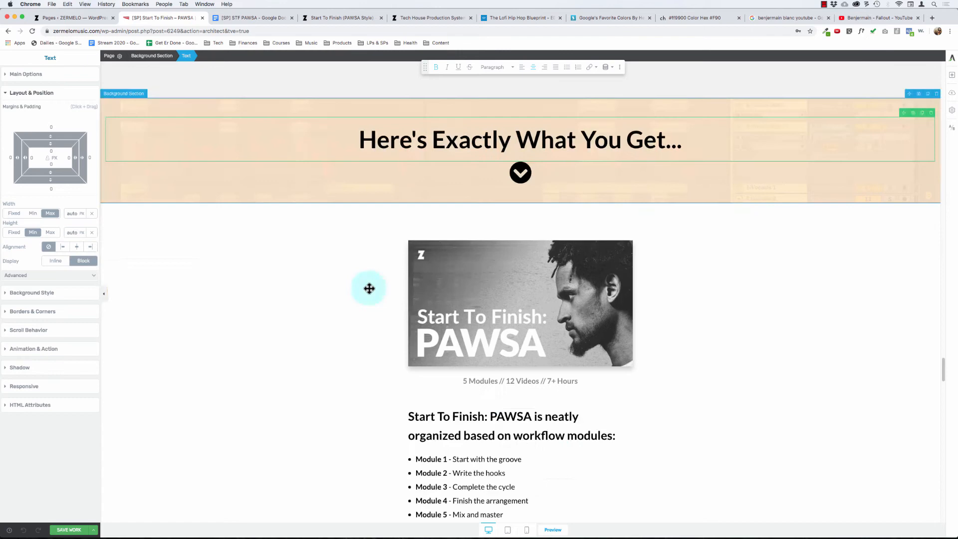
- Inspect the margins of the Start To Finish: PAWSA image and review the spacing of the module list, syllabus and checklist below it
left_click(522, 281)
scroll(456, 297, "down", 1)
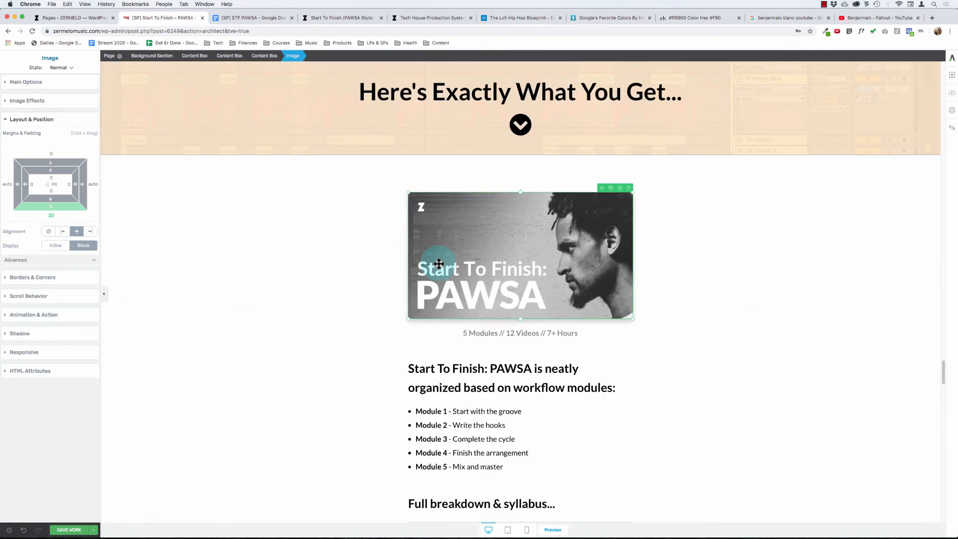
scroll(432, 331, "down", 3)
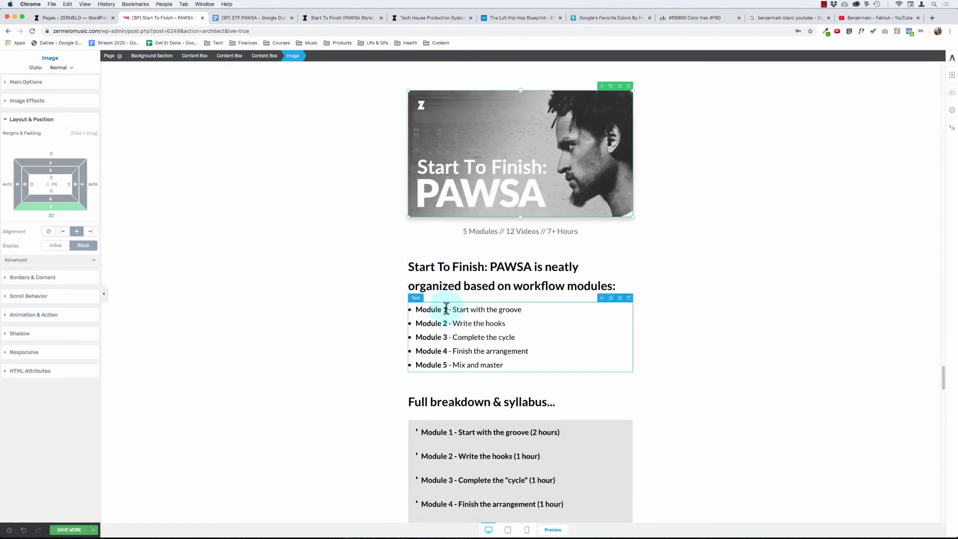
scroll(361, 312, "down", 2)
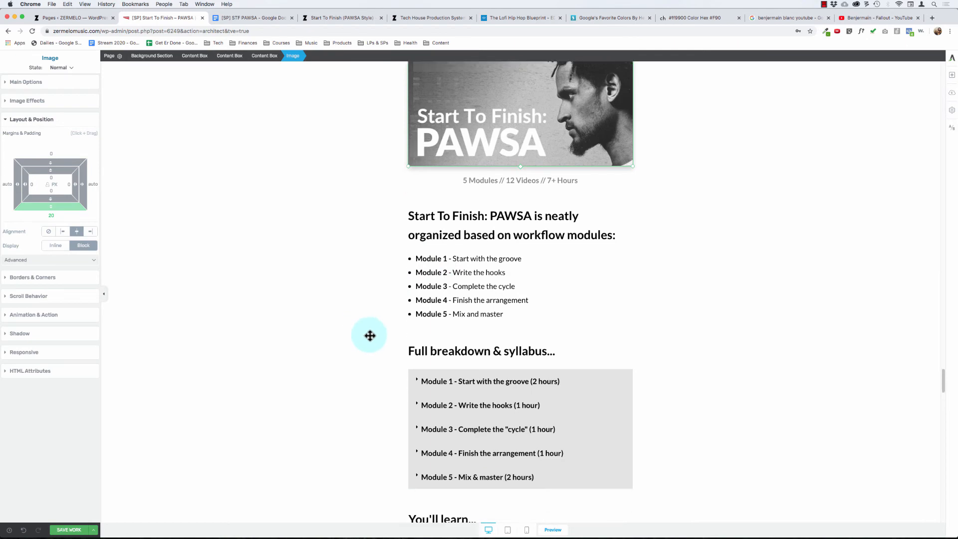
scroll(439, 319, "down", 10)
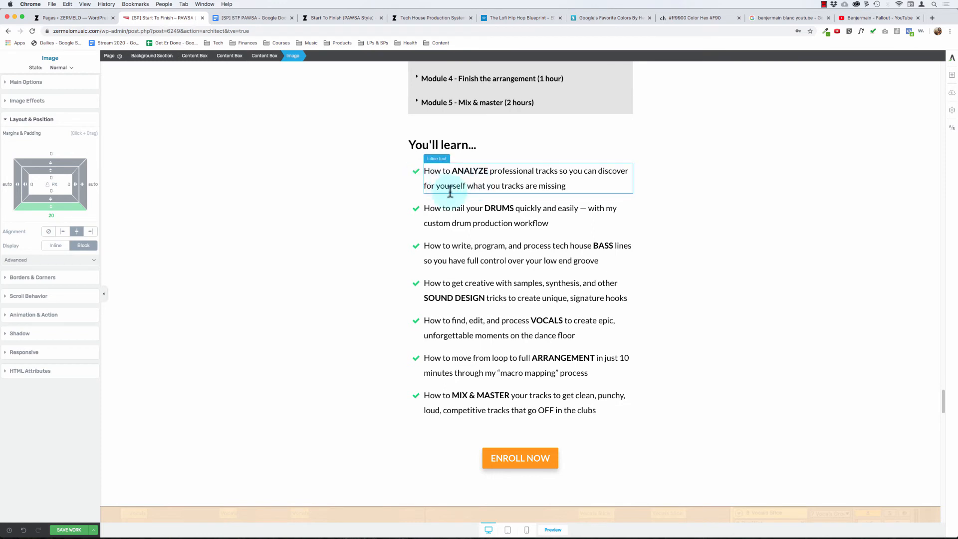
scroll(404, 223, "down", 1)
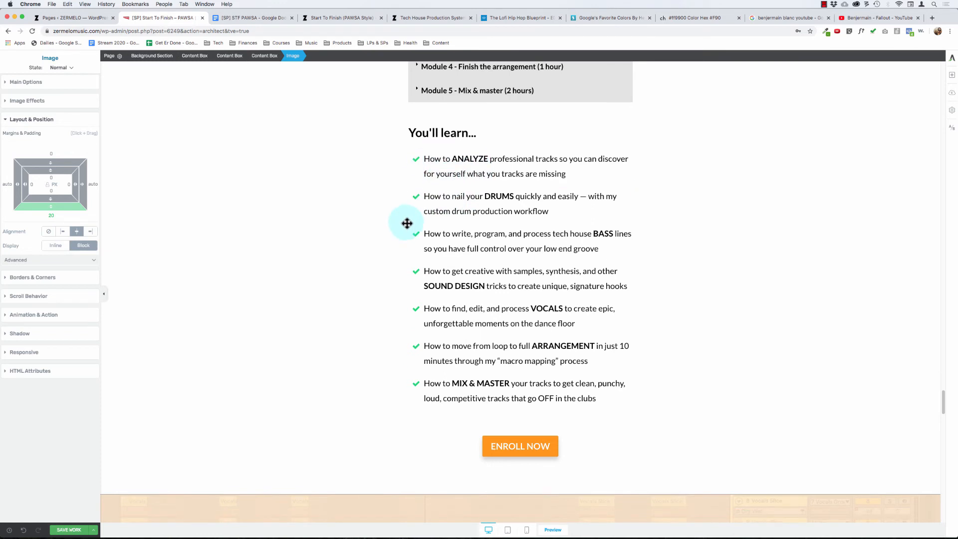
- Compare the padding of the ENROLL NOW button's background section with that of the "We've Only Just Begun...Bonuses!" banner
left_click(248, 376)
scroll(249, 376, "down", 10)
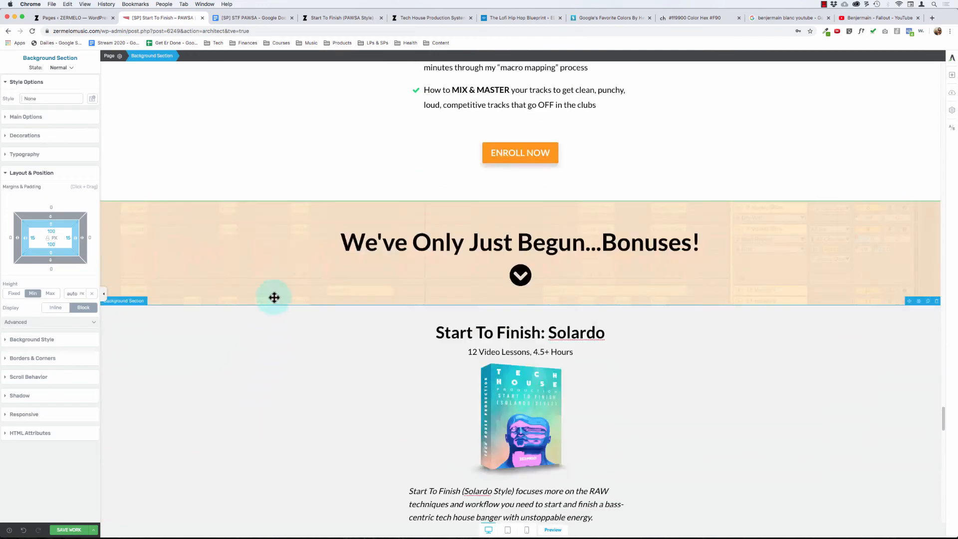
left_click(235, 226)
left_click(243, 211)
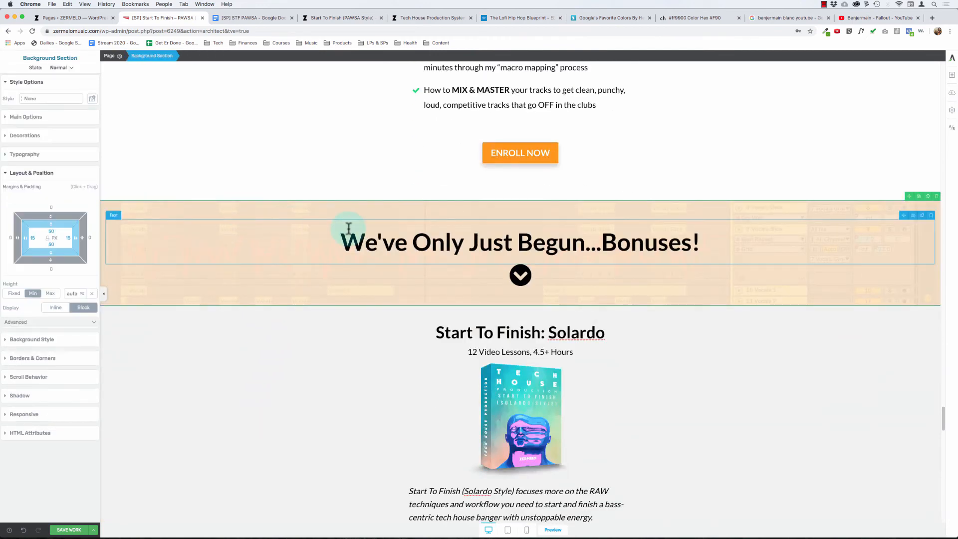
- Review the layout of the bonuses section, from Start To Finish: Solardo through #5 - Track Deconstructions & Artist Breakdowns
scroll(437, 316, "down", 5)
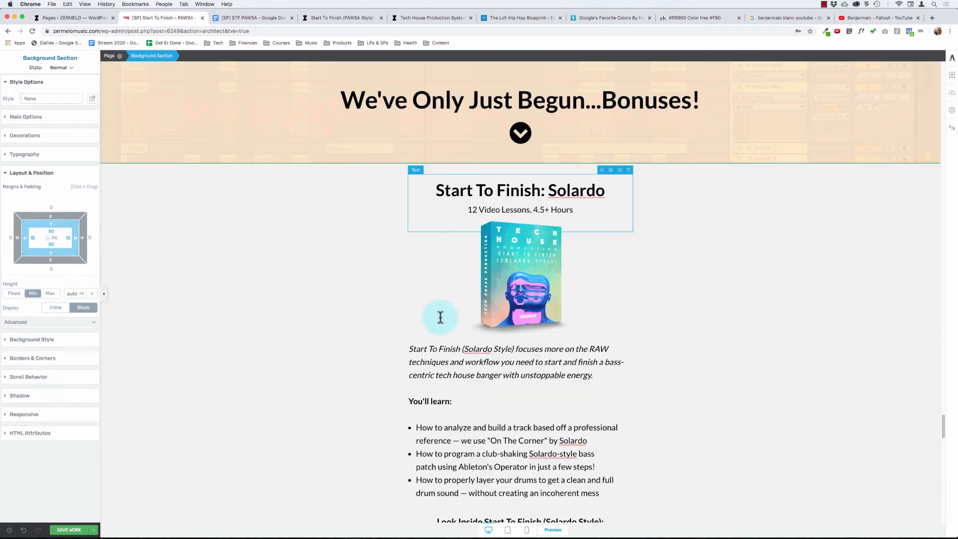
scroll(433, 217, "down", 20)
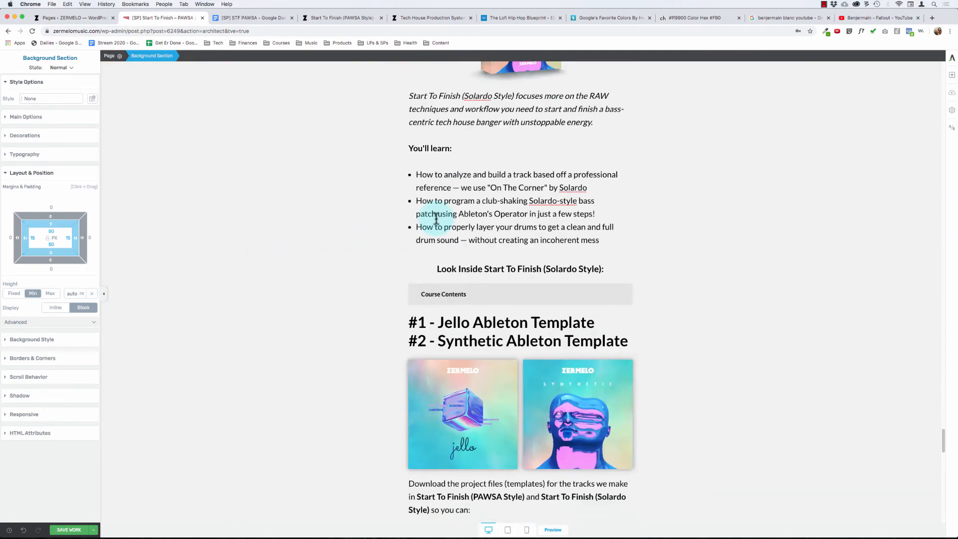
scroll(436, 219, "down", 20)
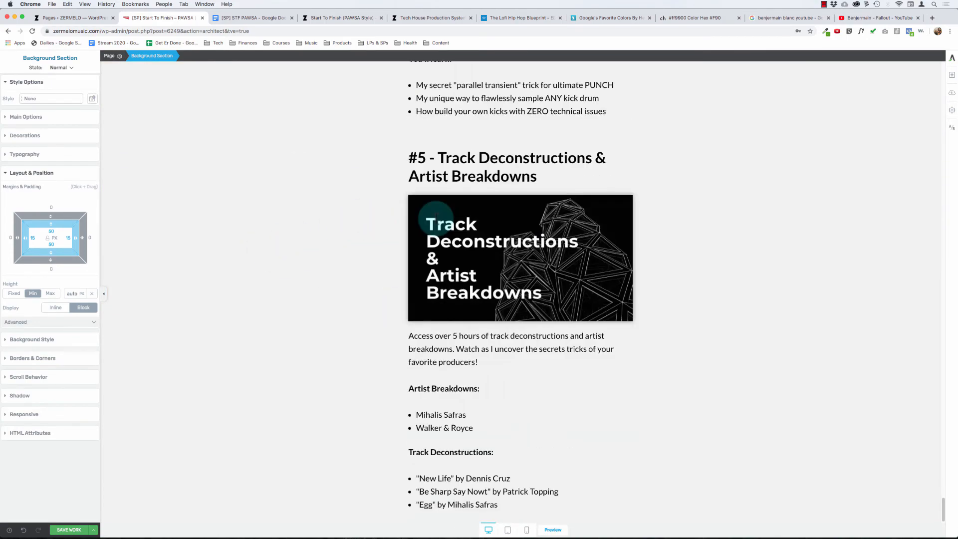
scroll(387, 202, "up", 20)
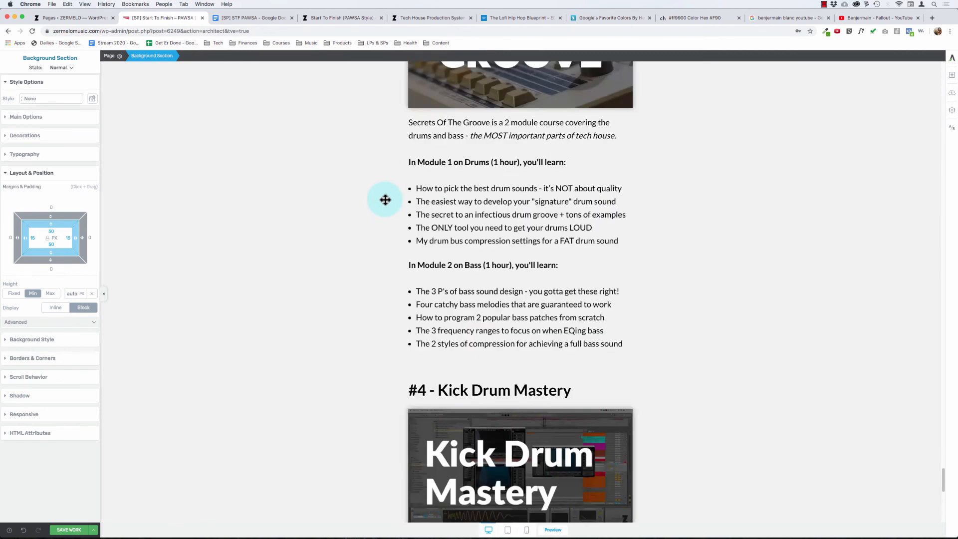
scroll(385, 199, "up", 9)
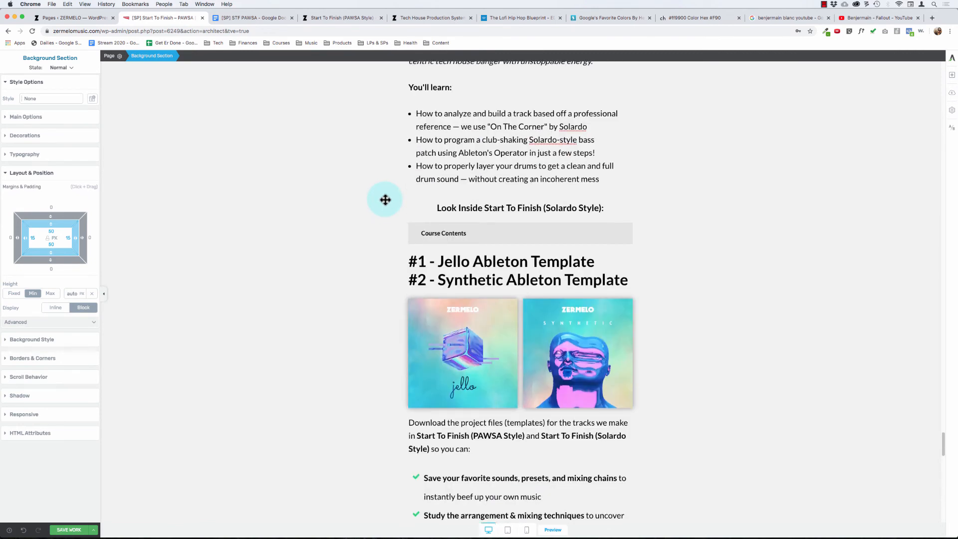
scroll(385, 199, "up", 11)
scroll(363, 236, "down", 14)
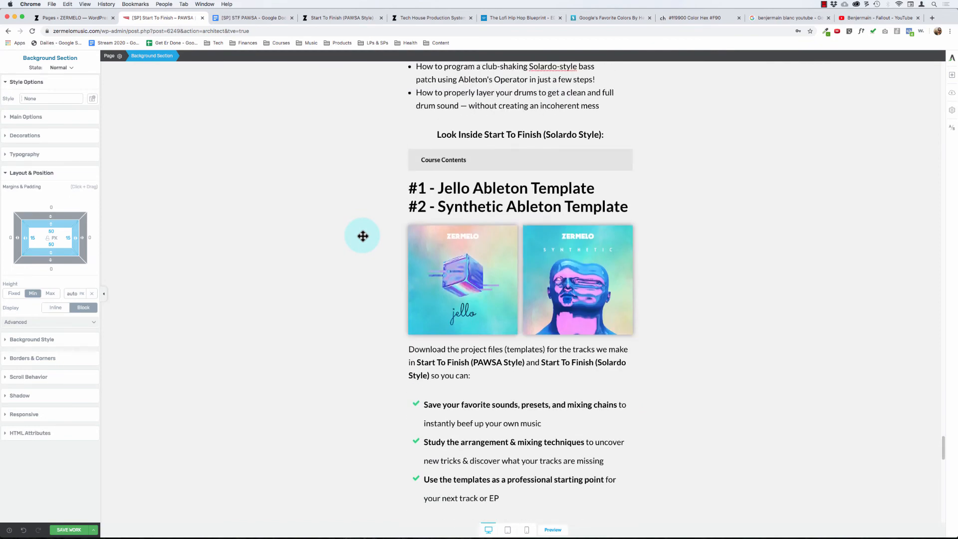
scroll(363, 235, "down", 3)
scroll(361, 235, "up", 4)
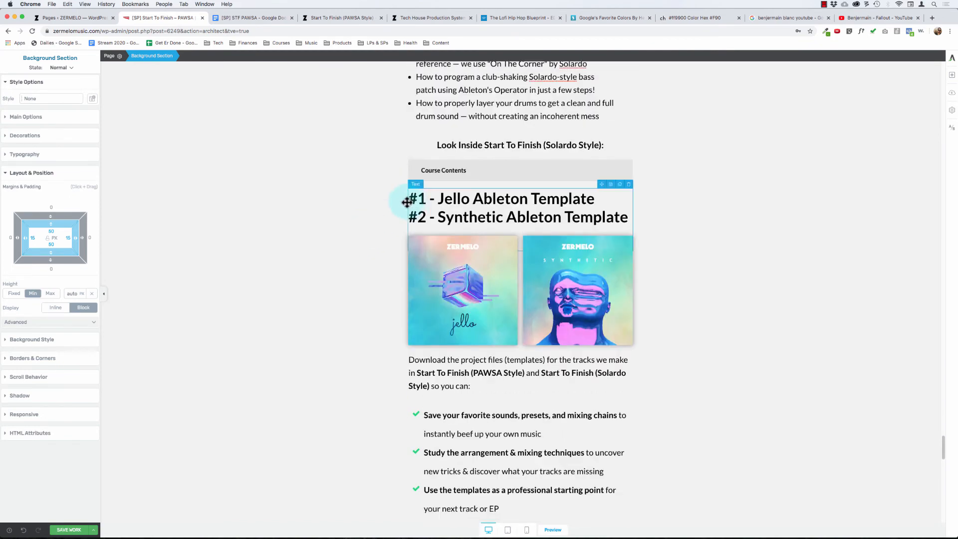
scroll(346, 239, "down", 20)
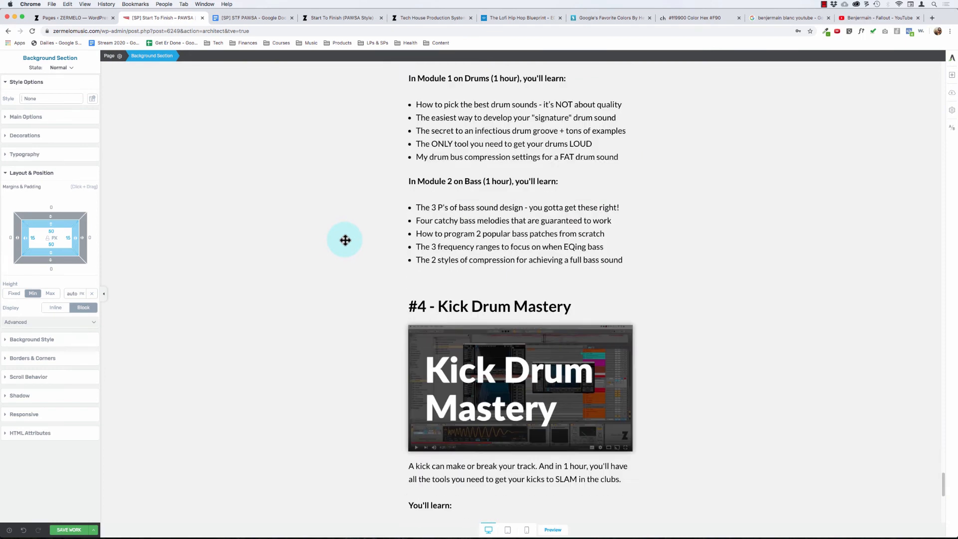
scroll(345, 240, "down", 15)
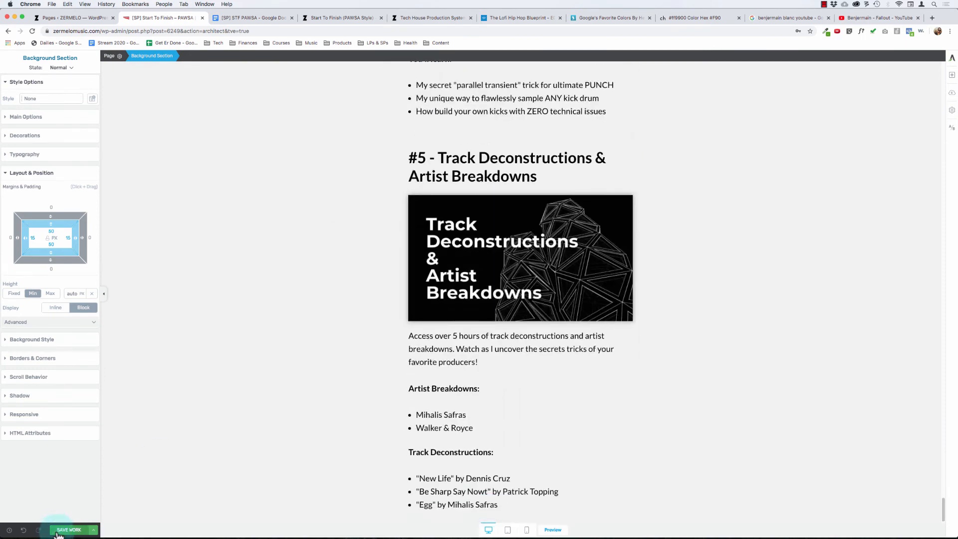
- Switch to the [SP] STF PAWSA Google Doc and add a "====" divider line above the Course Level pricing line in the bonuses section
left_click(232, 18)
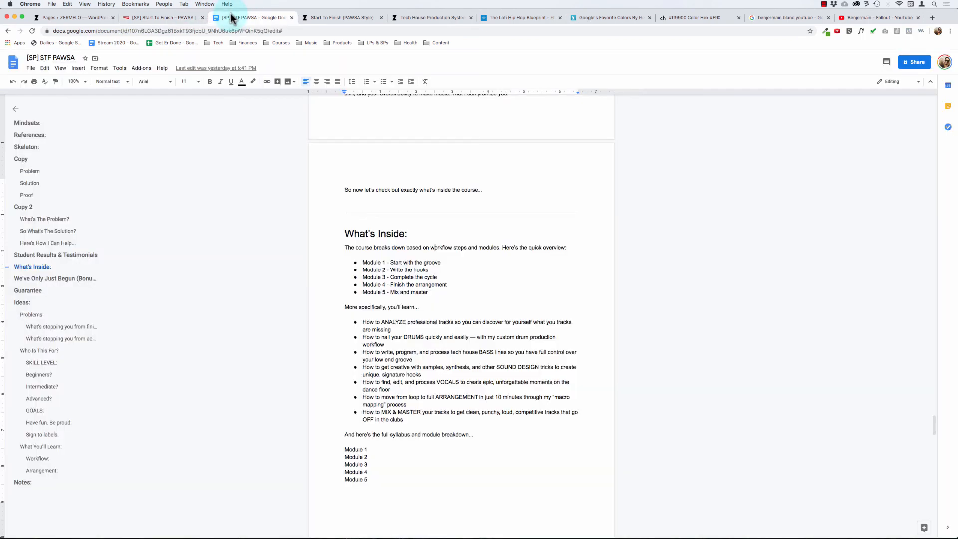
scroll(497, 303, "down", 7)
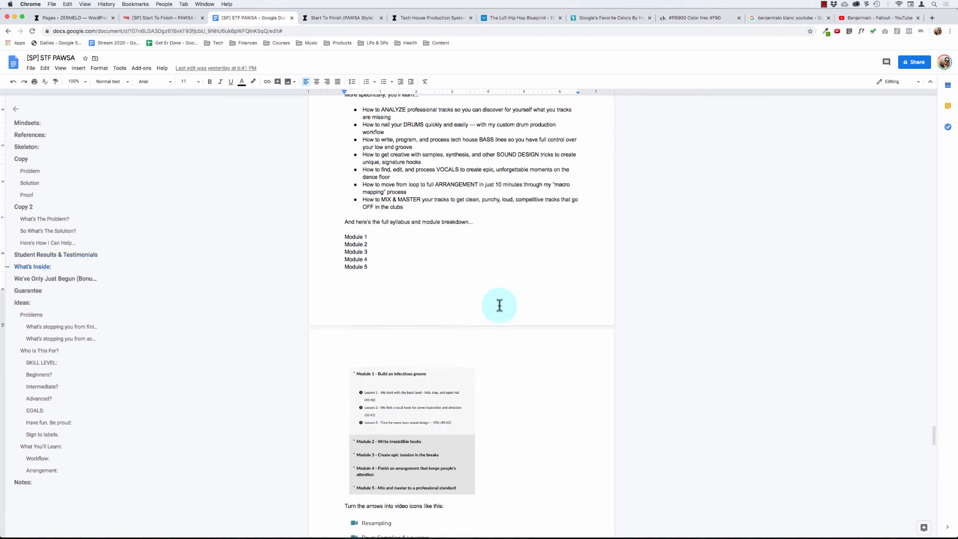
left_click(52, 281)
scroll(408, 297, "down", 4)
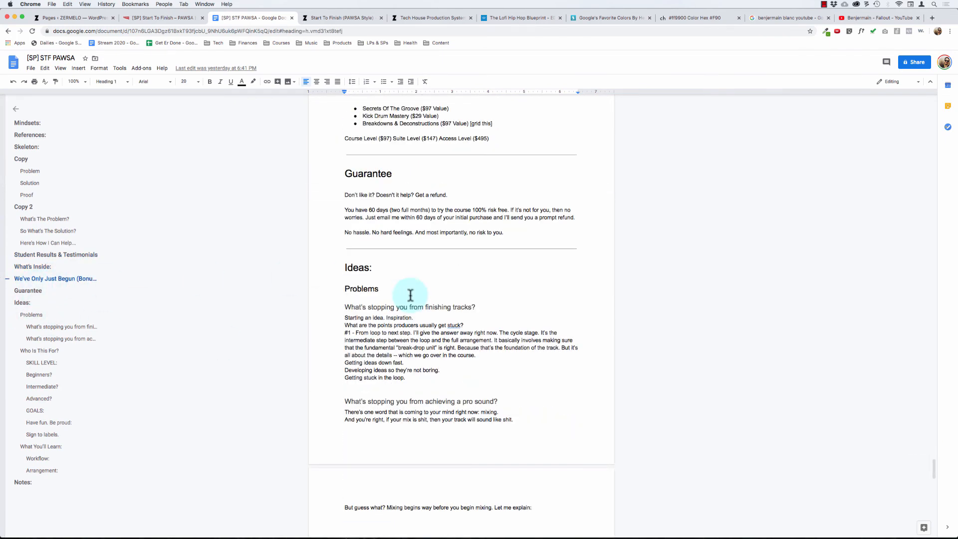
scroll(409, 295, "up", 3)
scroll(410, 295, "up", 3)
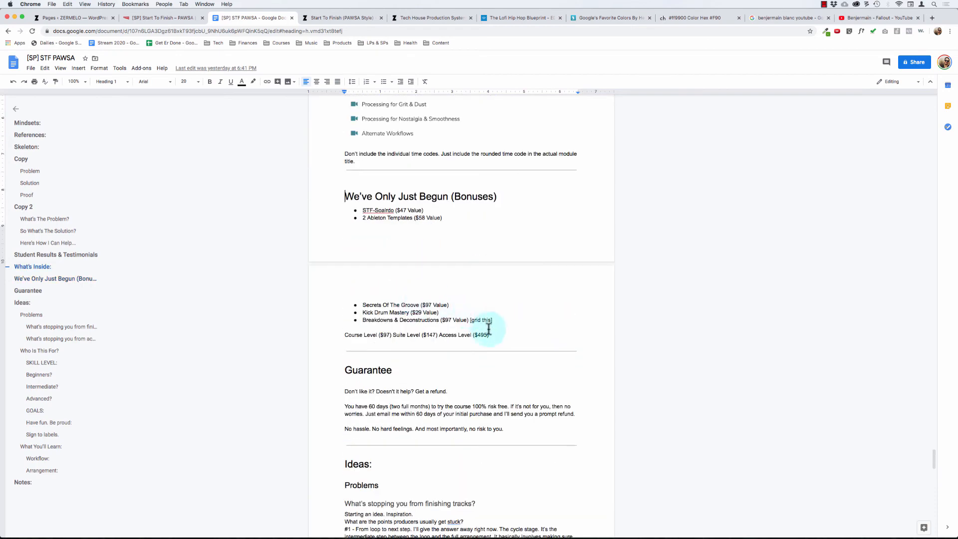
left_click_drag(494, 332, 339, 333)
left_click(340, 333)
key("Return")
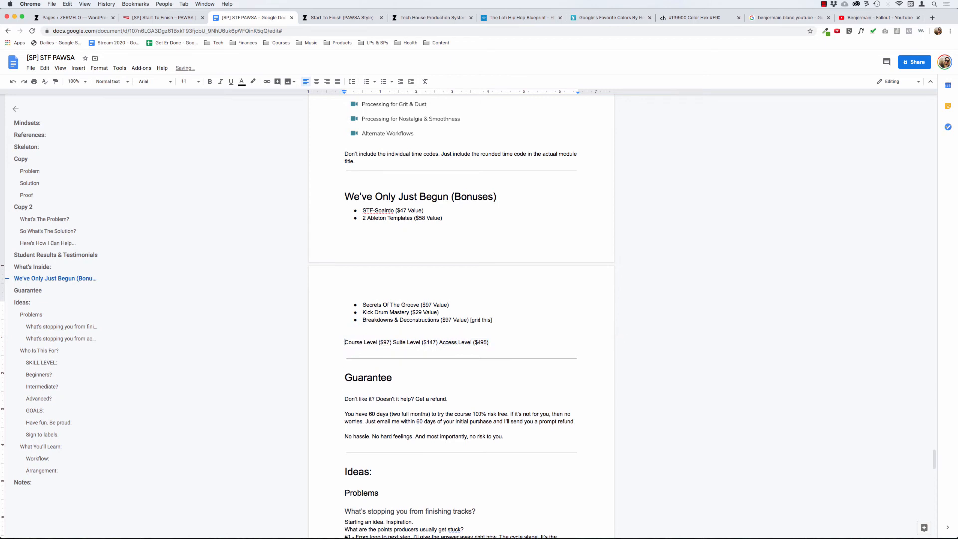
key("Return")
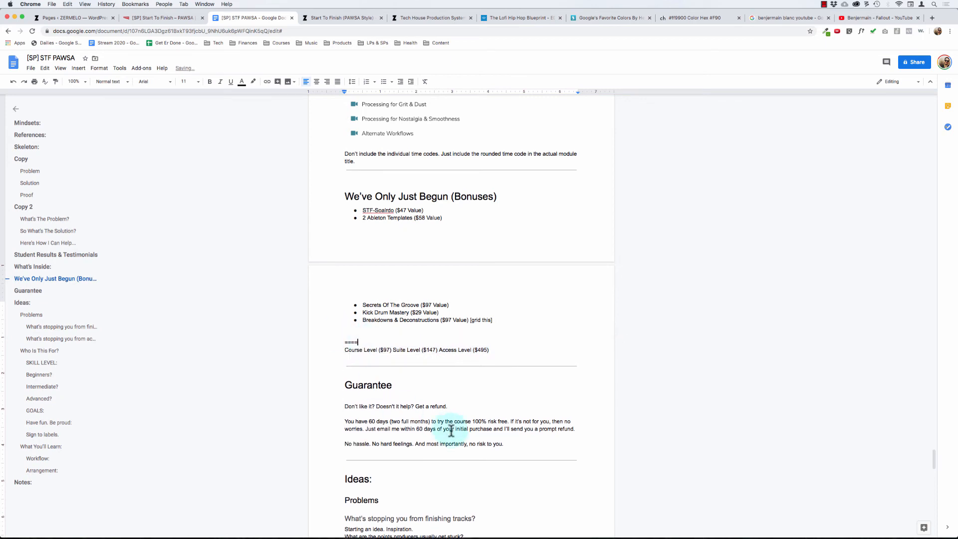
- Review the Guarantee copy that follows the bonuses and pricing lines in the document
scroll(387, 414, "down", 5)
scroll(371, 378, "up", 5)
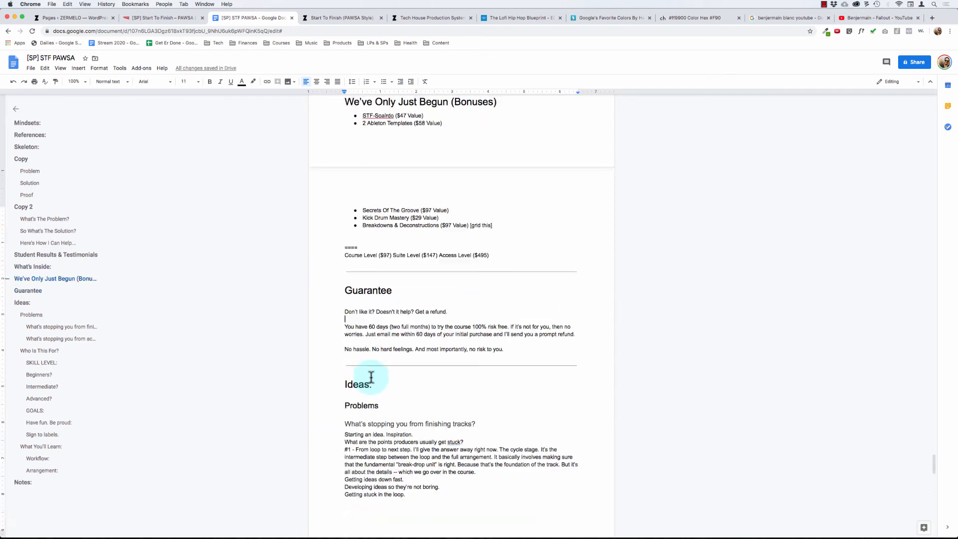
left_click_drag(357, 379, 504, 433)
left_click(516, 432)
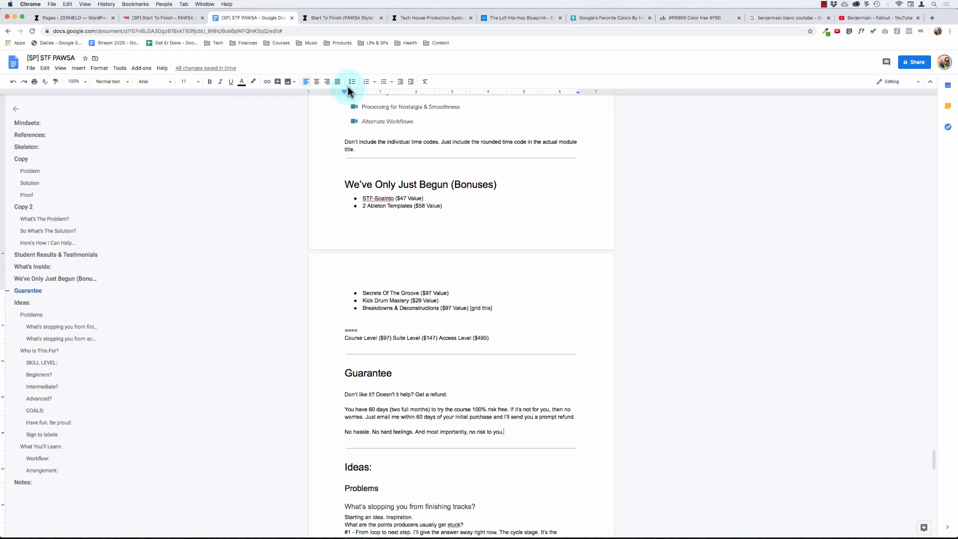
left_click(822, 5)
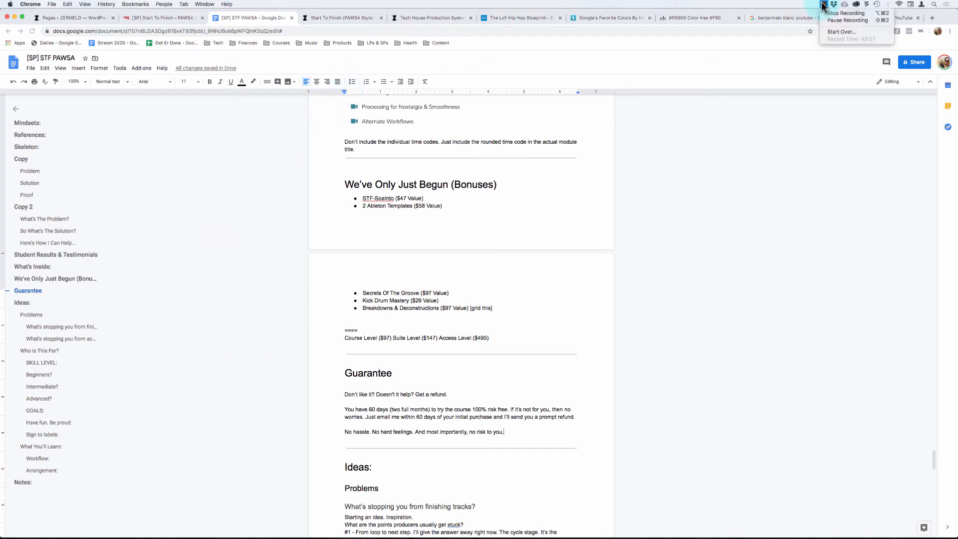
left_click(822, 5)
- Return to the Start To Finish: PAWSA page in Thrive Architect, save the work and preview the page
left_click(145, 18)
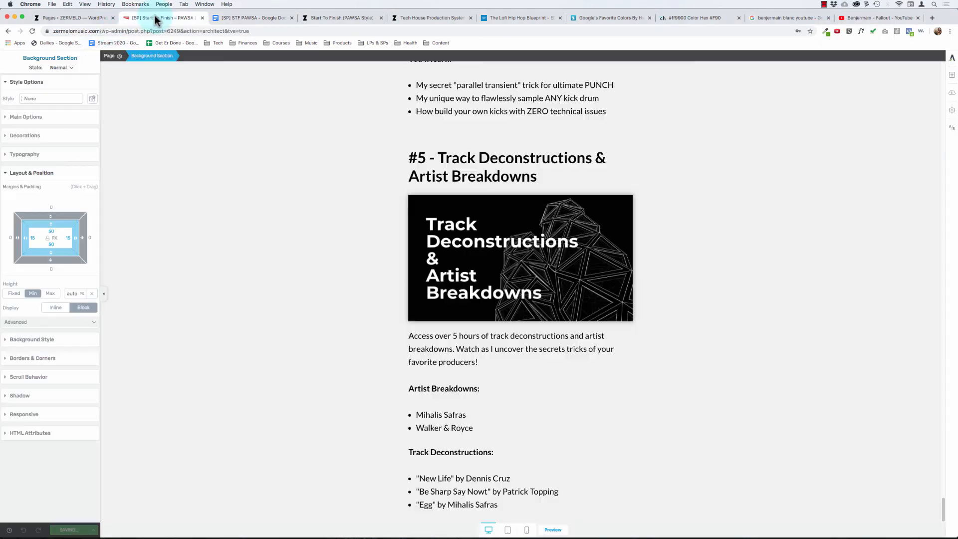
scroll(455, 186, "up", 20)
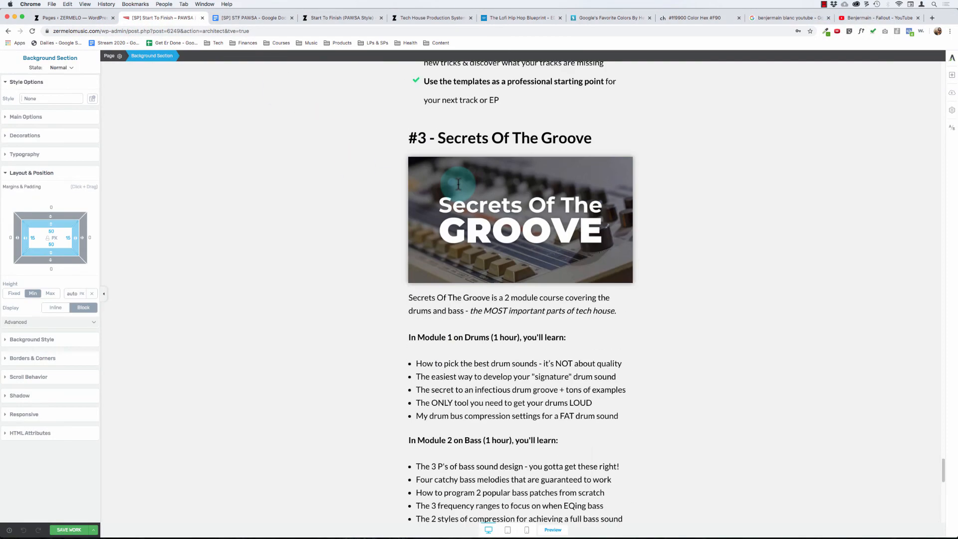
scroll(458, 186, "up", 3)
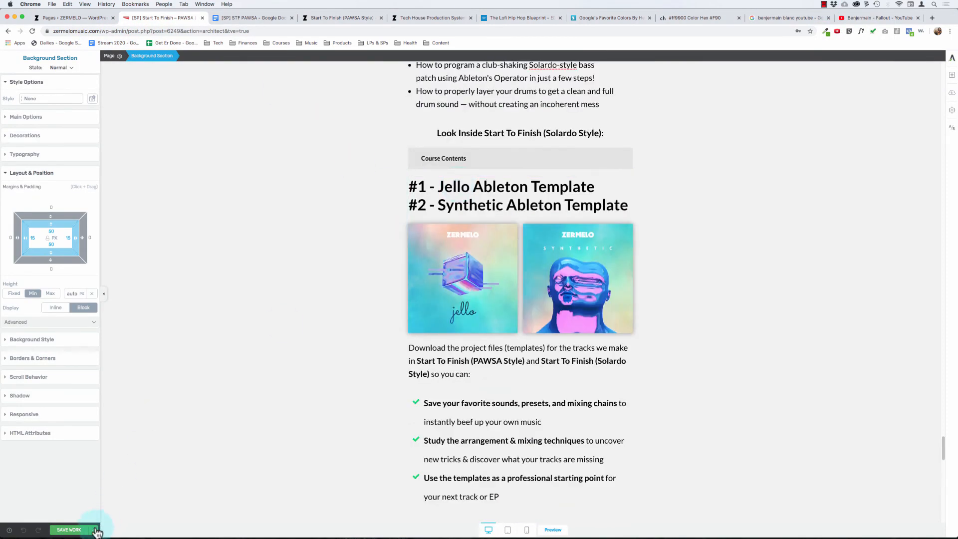
left_click(68, 529)
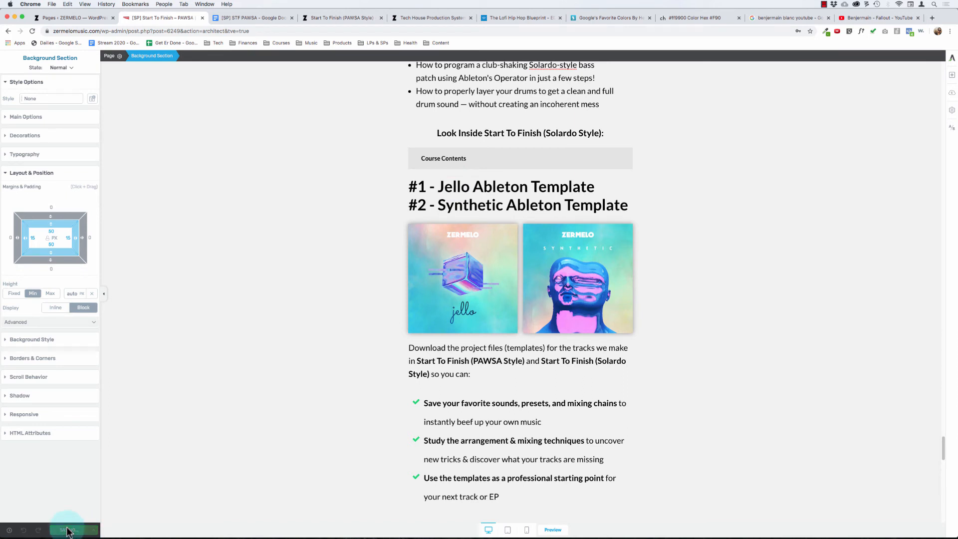
left_click(94, 529)
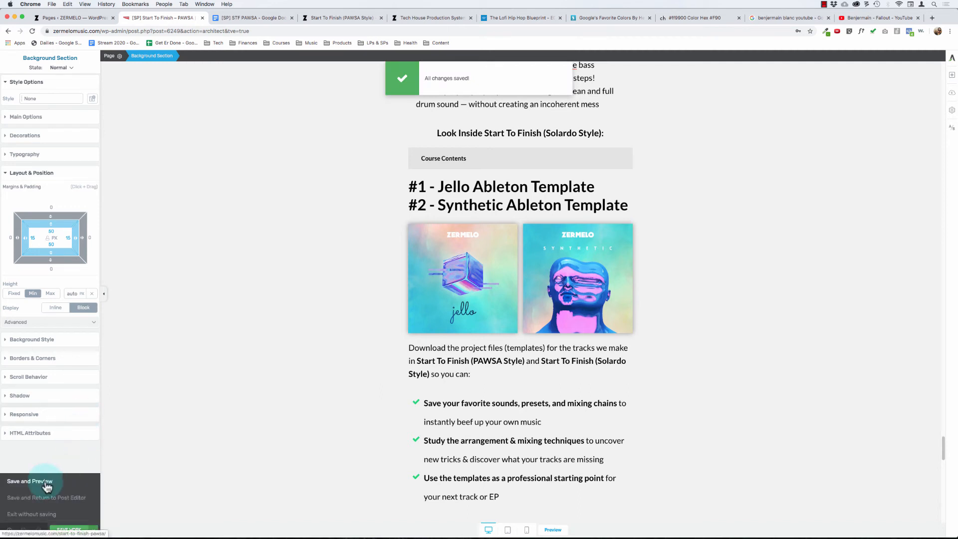
left_click(47, 482)
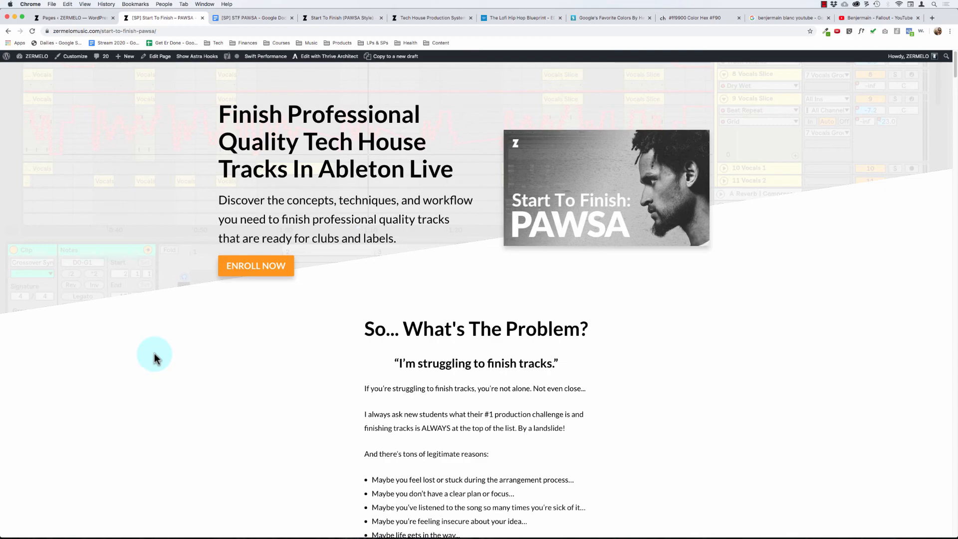
- Review the previewed page from the opening section through the student testimonials to the "Here's Exactly What You Get..." banner
scroll(155, 353, "down", 4)
scroll(149, 366, "down", 20)
scroll(151, 366, "down", 15)
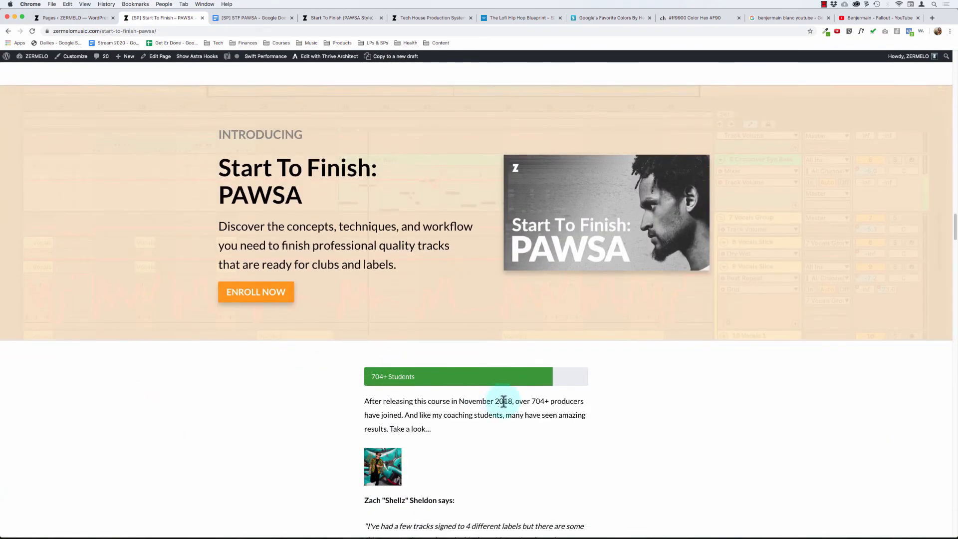
scroll(192, 184, "down", 5)
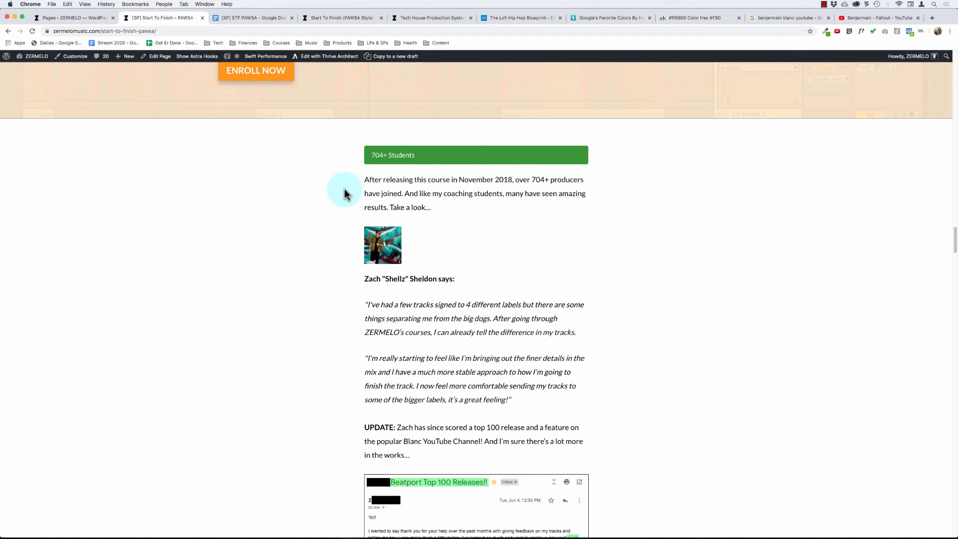
scroll(325, 261, "down", 9)
scroll(324, 260, "down", 20)
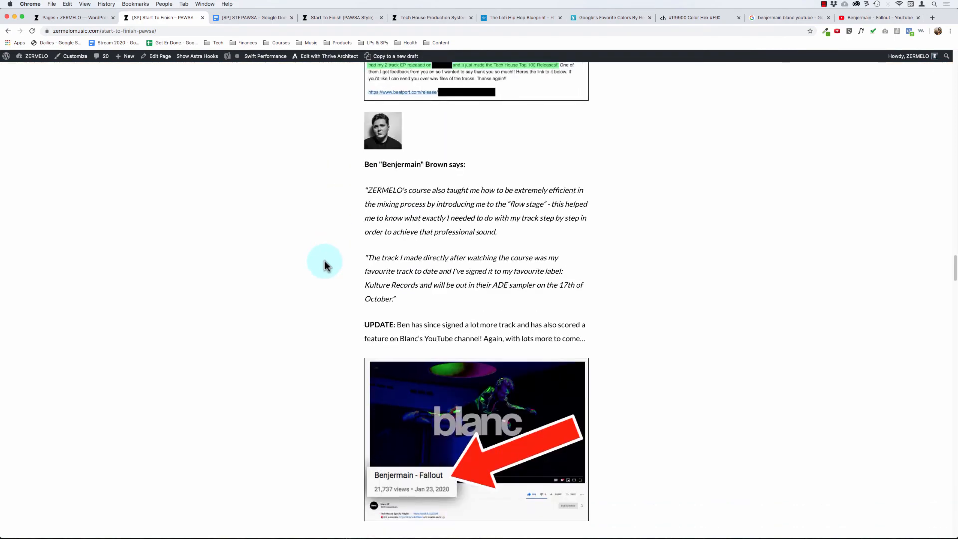
scroll(324, 261, "down", 20)
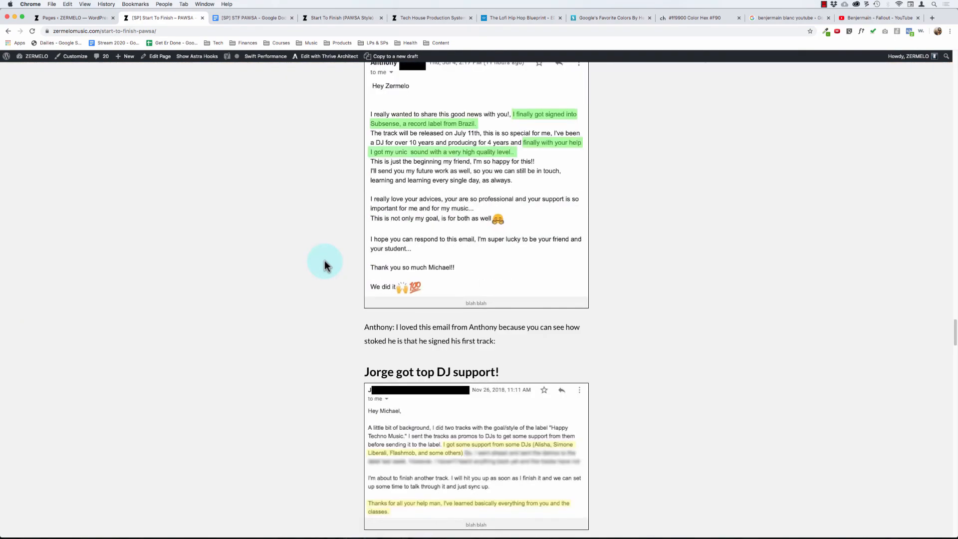
scroll(324, 263, "up", 6)
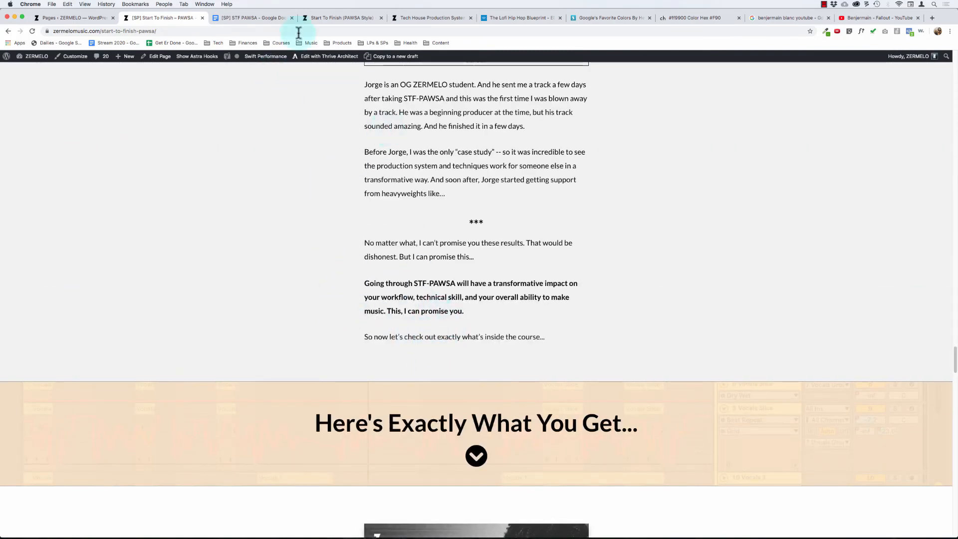
- Reopen the page in Thrive Architect, duplicate the testimonials' ENROLL NOW button and place the copy below "So now let's check out exactly what's inside the course..."
left_click(318, 58)
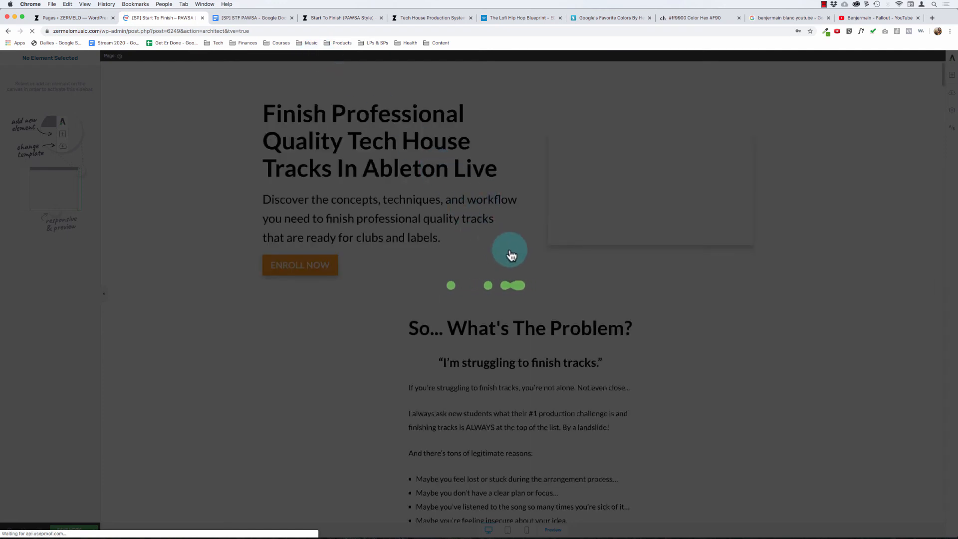
scroll(426, 317, "down", 20)
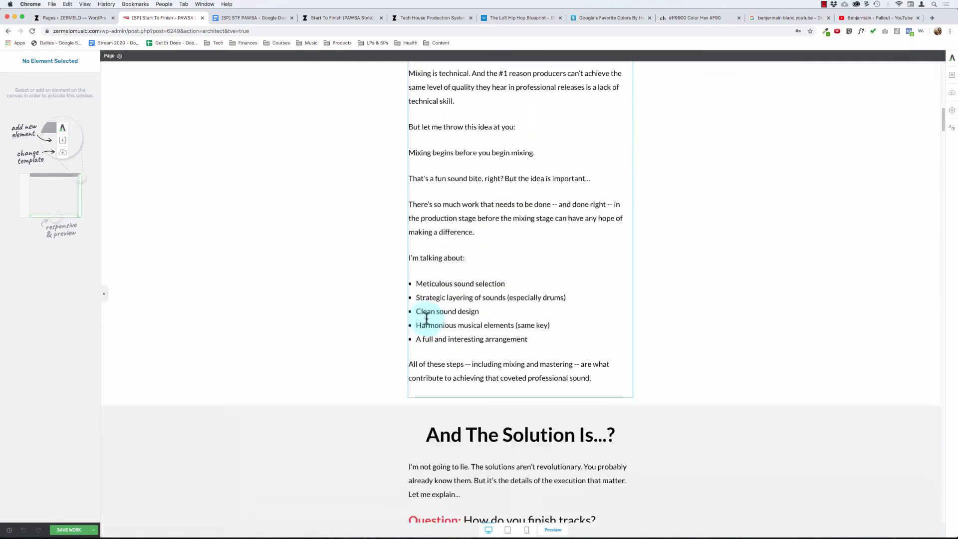
scroll(426, 318, "down", 10)
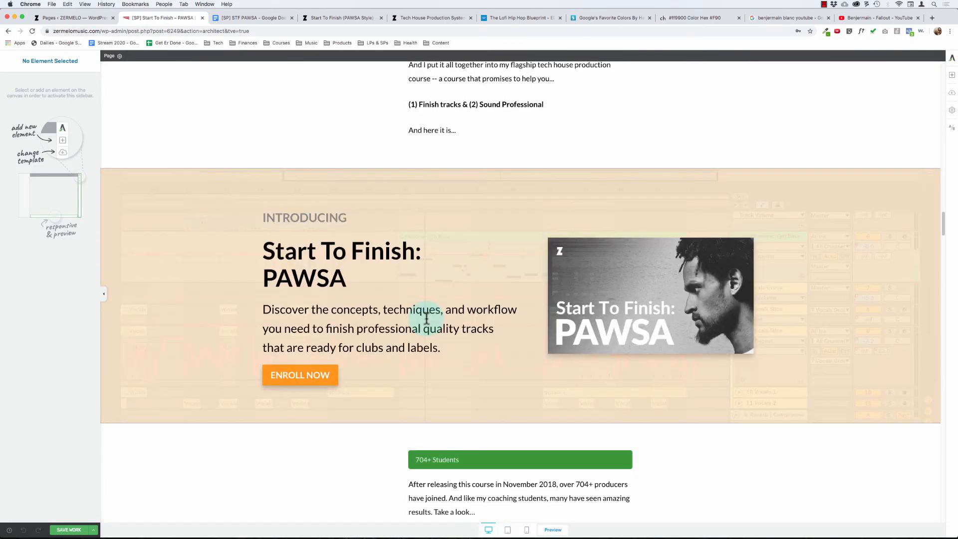
scroll(522, 390, "down", 15)
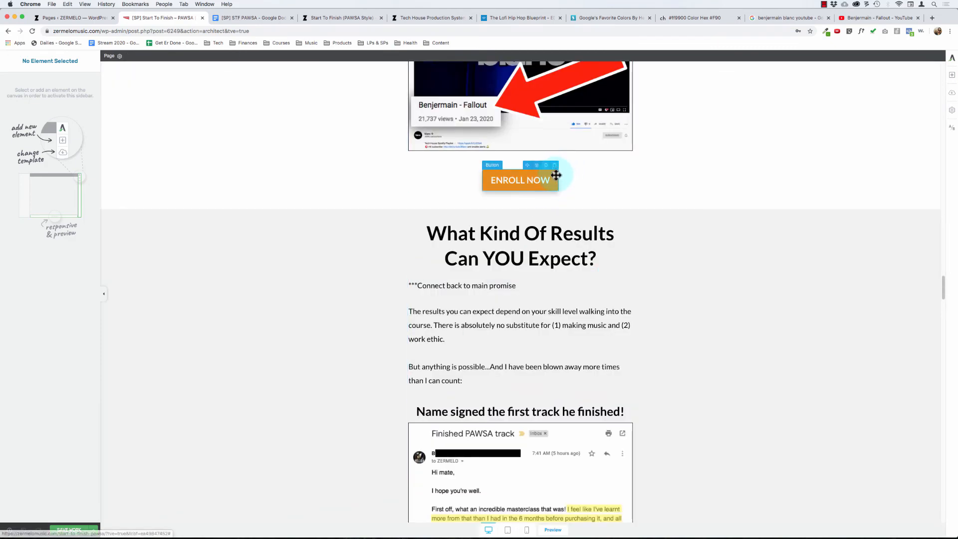
left_click(551, 180)
left_click(546, 166)
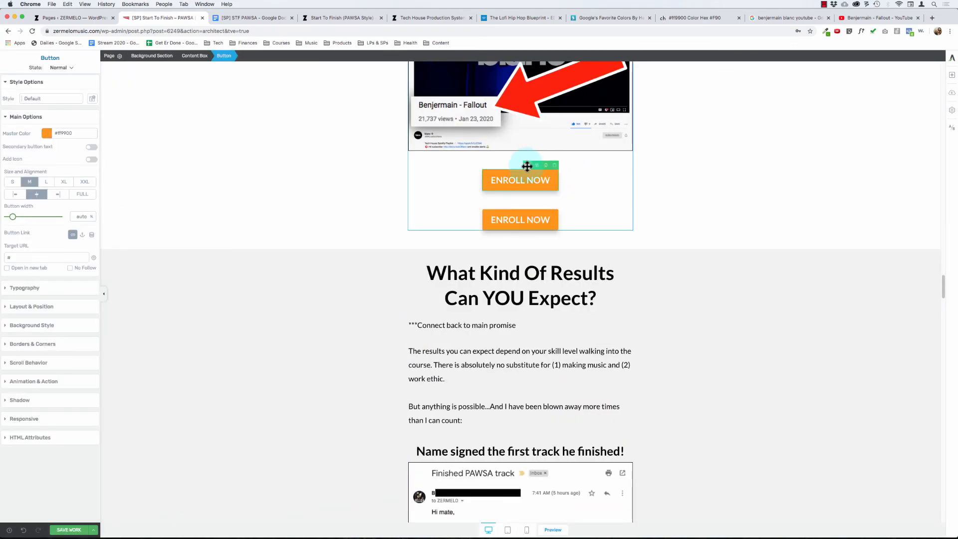
left_click_drag(527, 166, 517, 398)
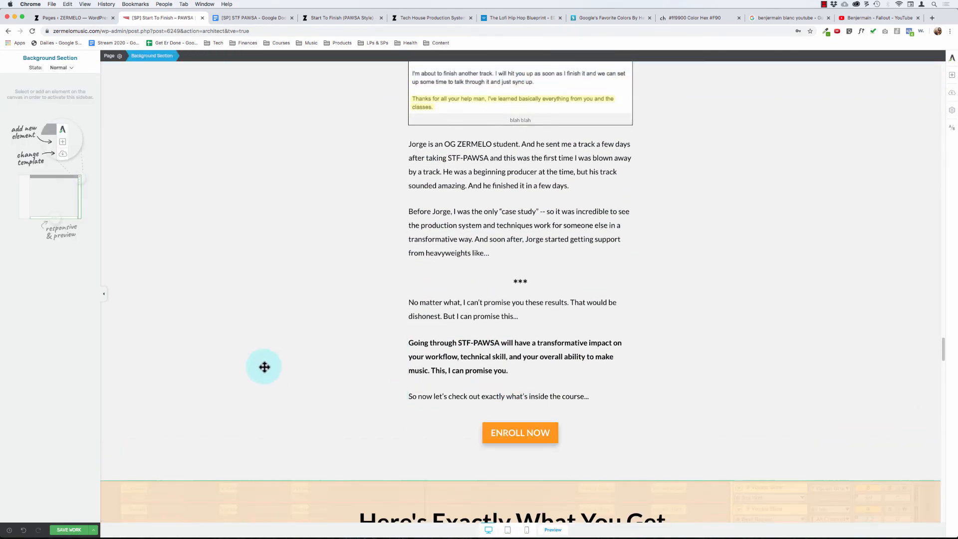
- Inspect the closing text above the new ENROLL NOW button and the background style and padding of its section
left_click(455, 391)
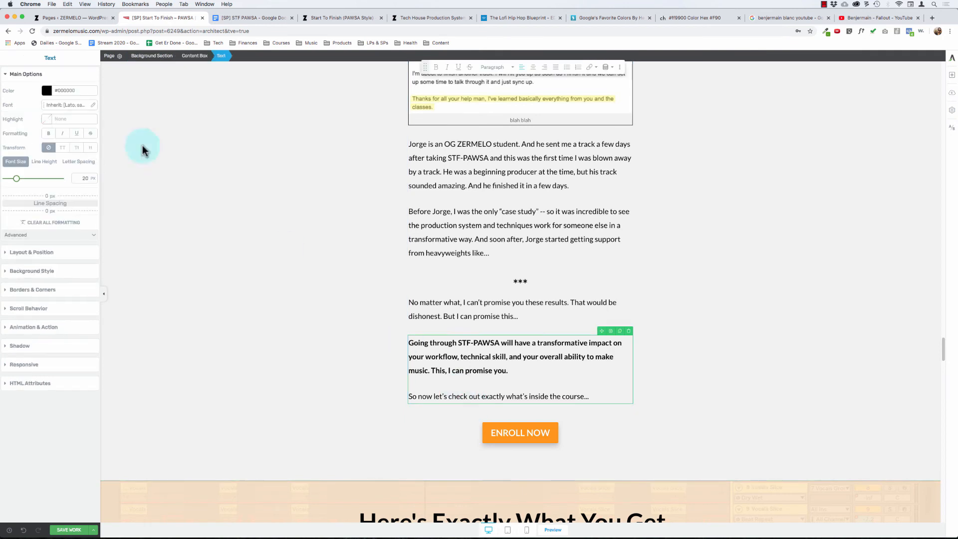
left_click(256, 290)
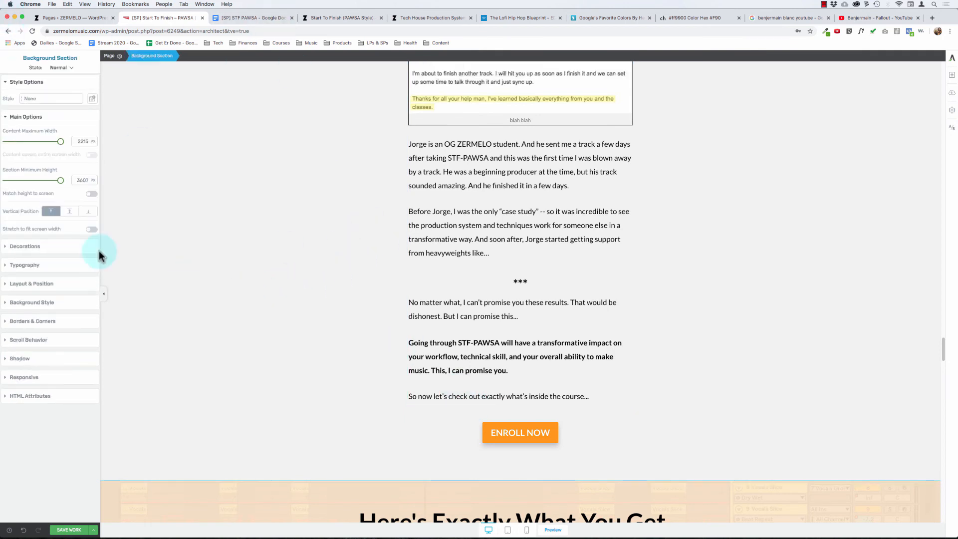
left_click(31, 302)
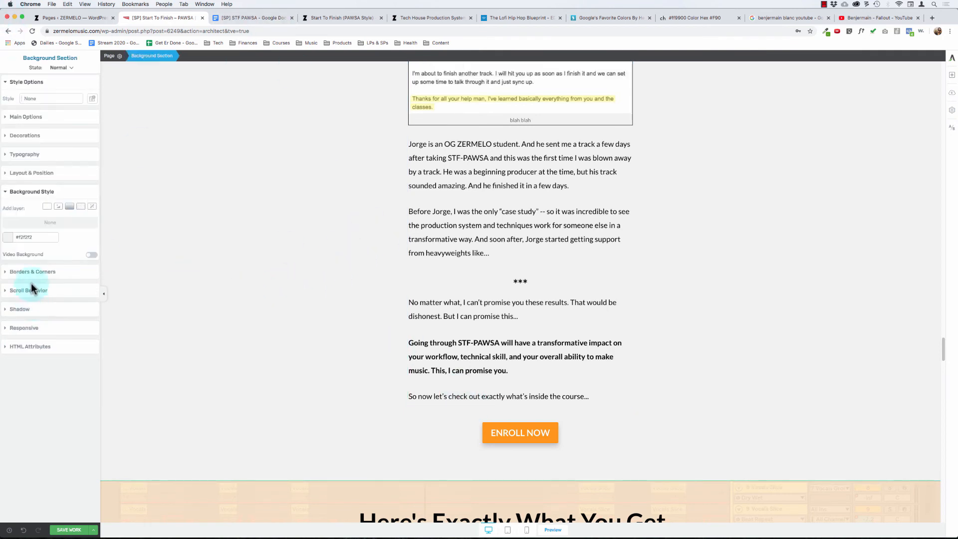
left_click(31, 191)
left_click(32, 174)
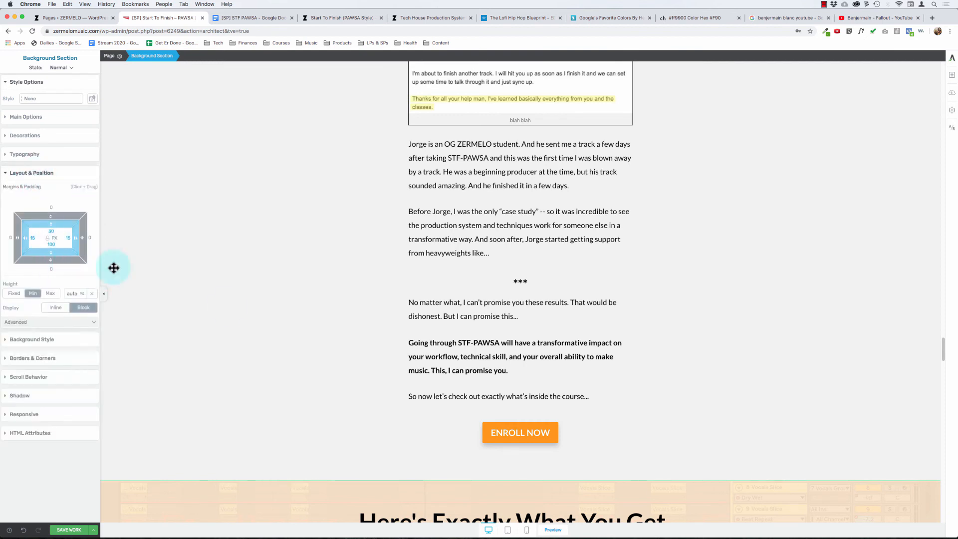
- Set the padding of the "Going through STF-PAWSA..." text block to 0 px on all sides and check its bold paragraph's line spacing
left_click(452, 391)
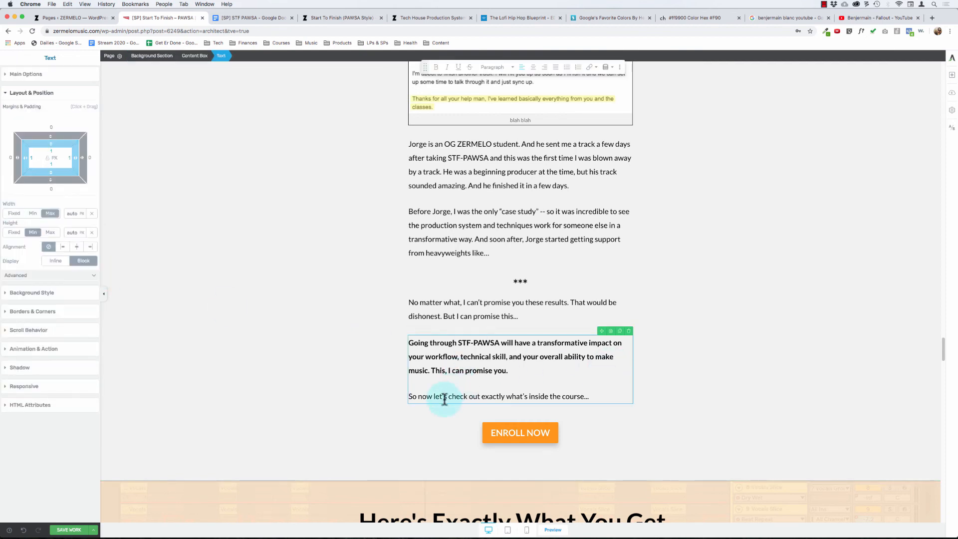
left_click(47, 158)
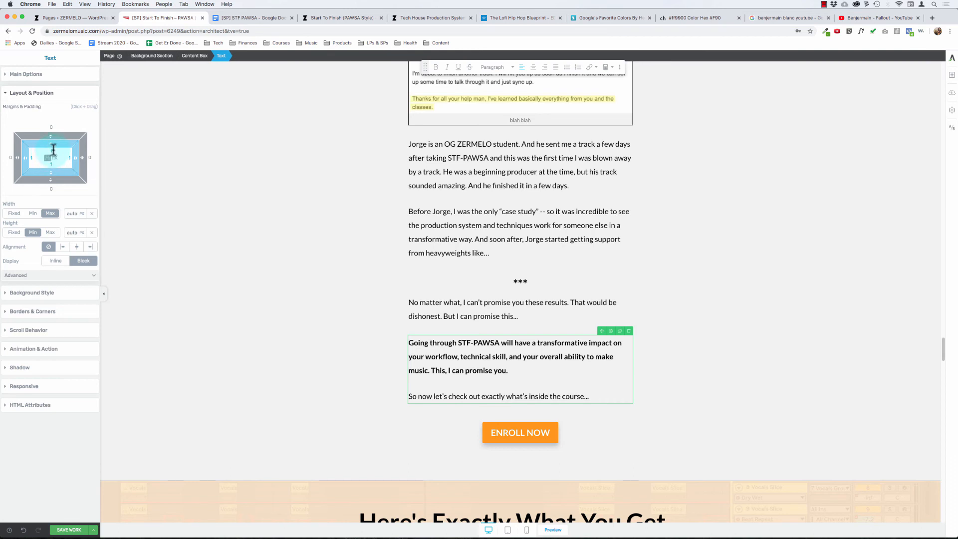
type("0")
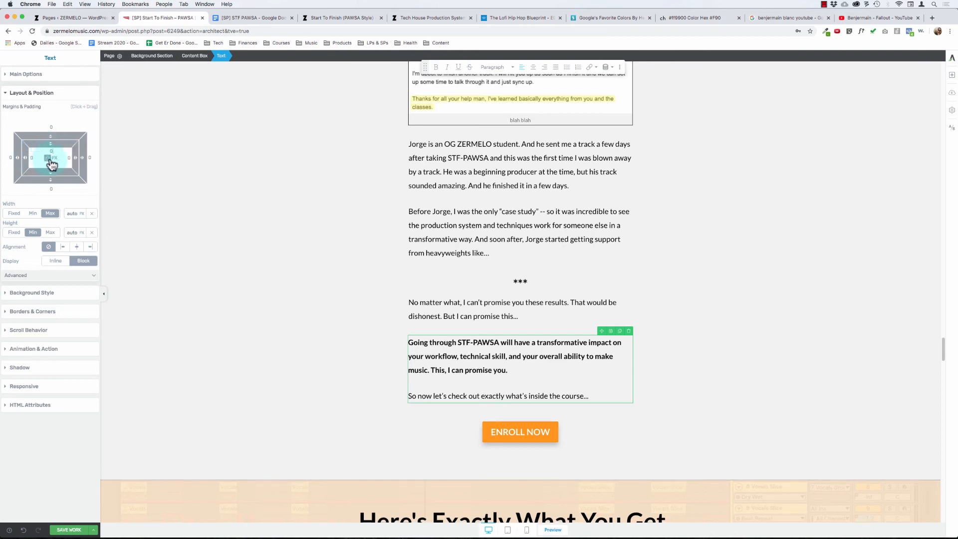
left_click(481, 360)
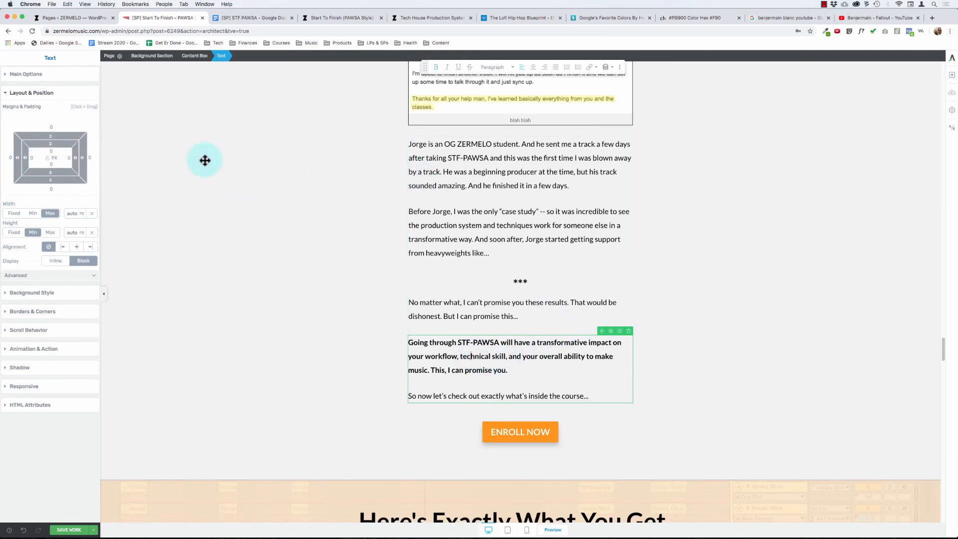
left_click(15, 76)
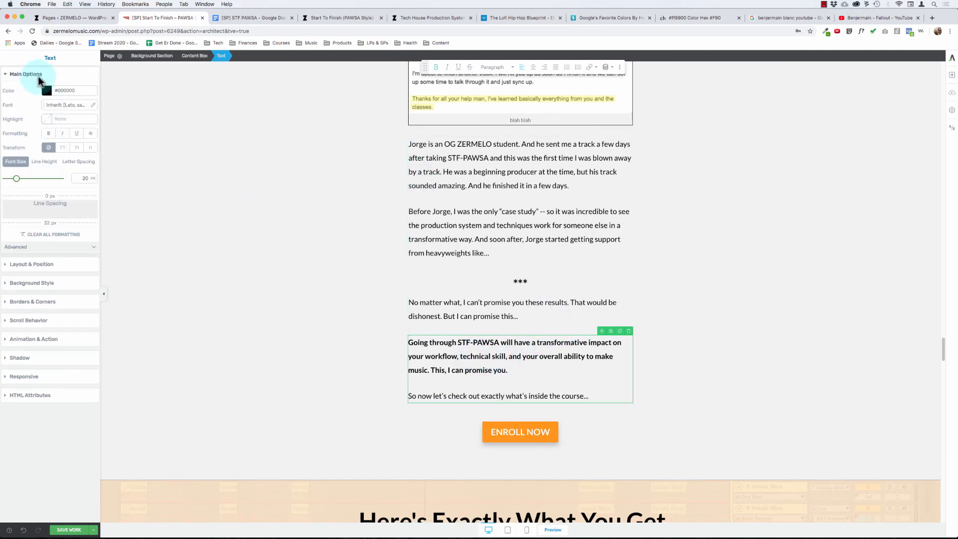
- Inspect the margins and padding of the "Going through STF-PAWSA..." text block and of its surrounding content box
left_click(36, 269)
left_click(427, 344)
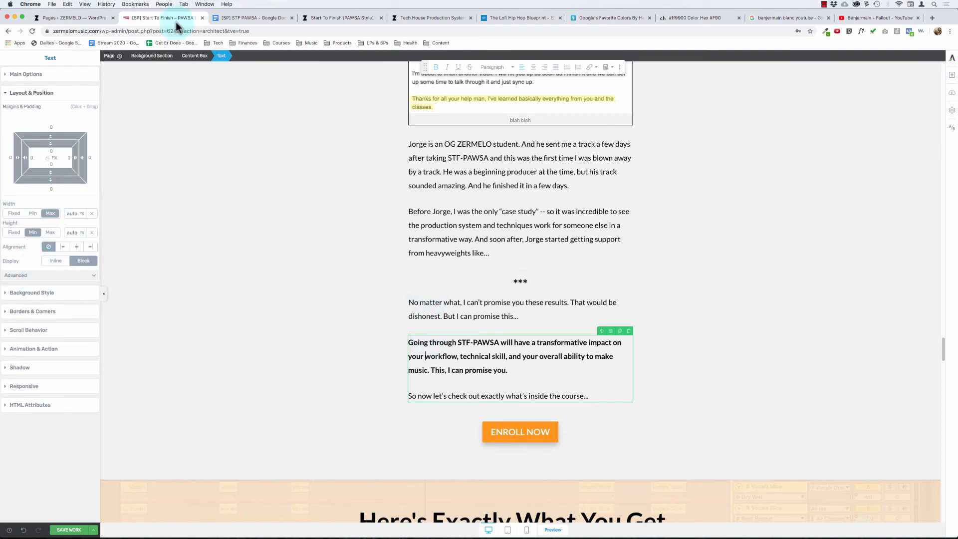
left_click(196, 56)
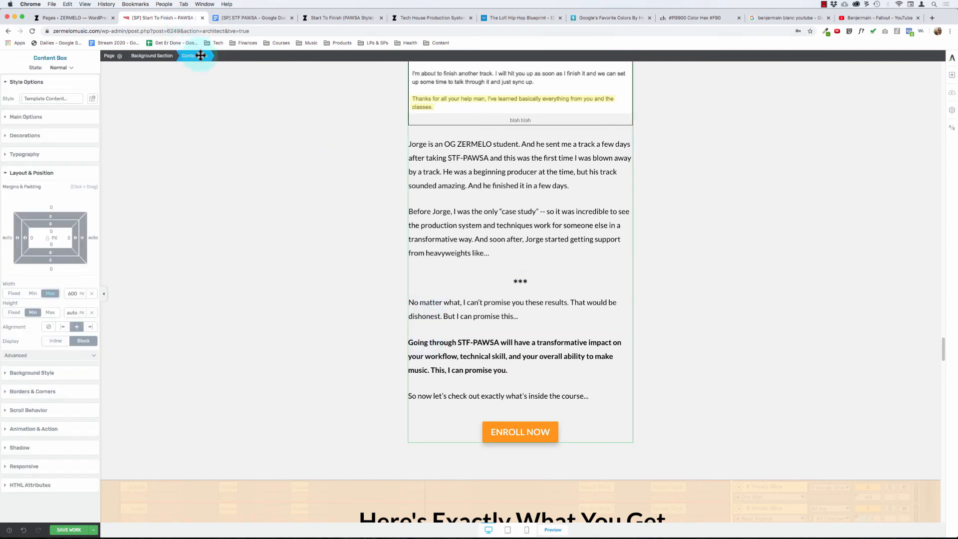
left_click(441, 394)
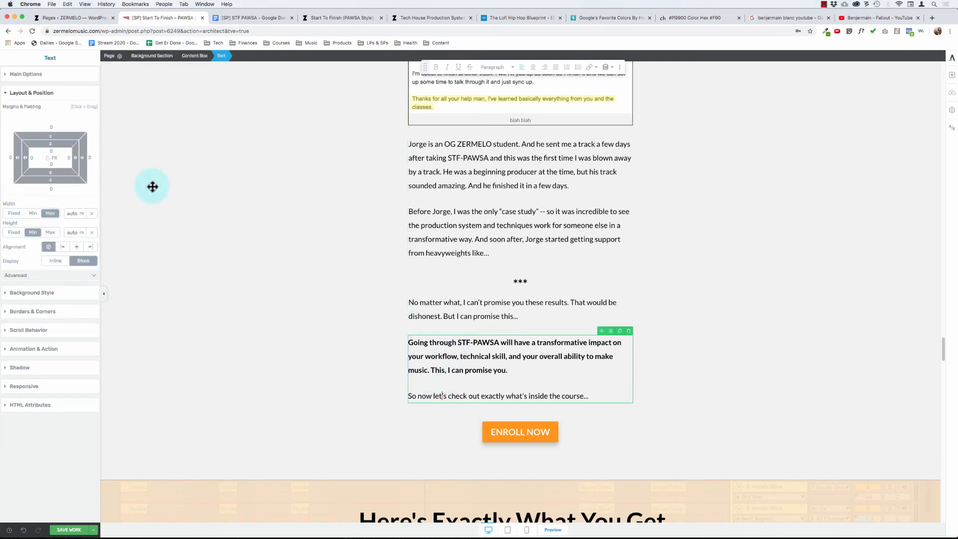
- Try a 100 px top margin on the ENROLL NOW button below "So now let's check out exactly what's inside the course..."
left_click(484, 427)
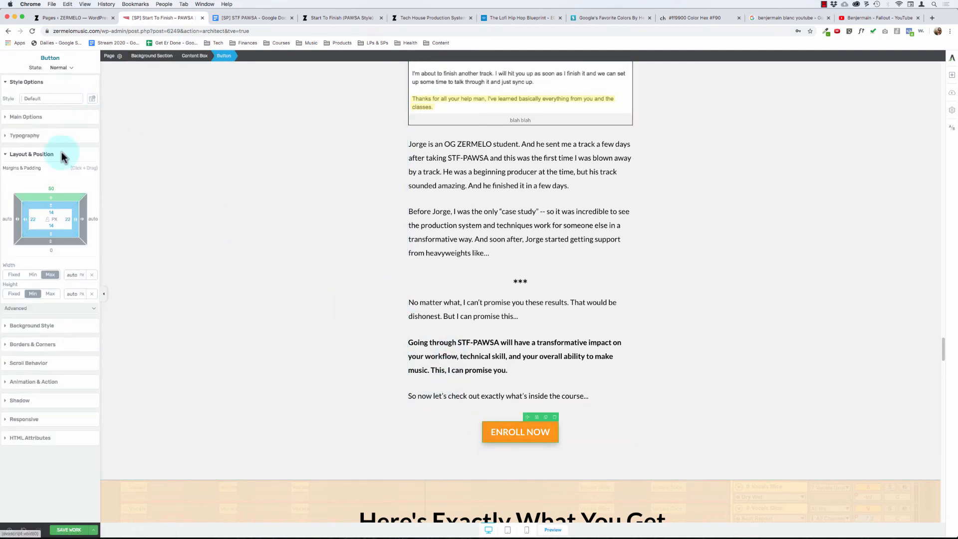
left_click(53, 187)
type("100")
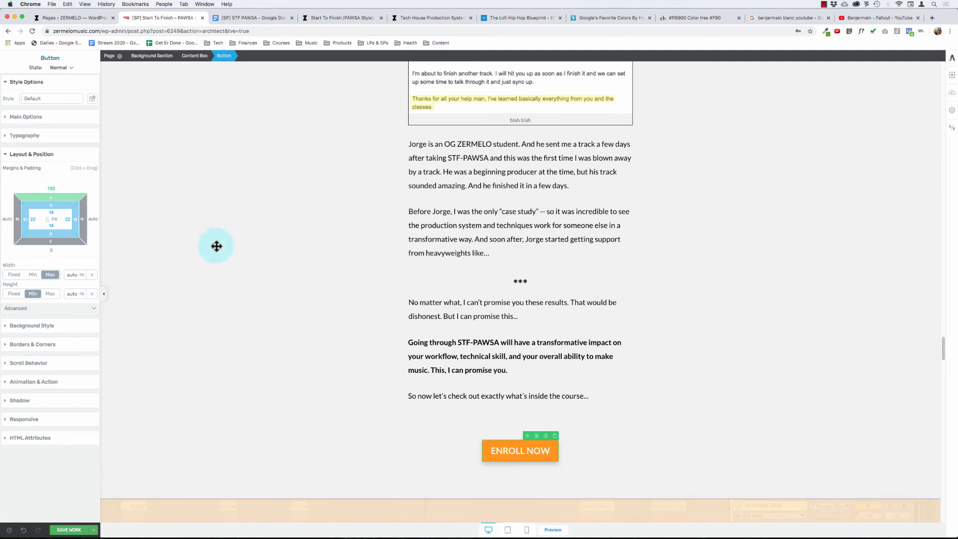
left_click(268, 314)
scroll(268, 314, "down", 3)
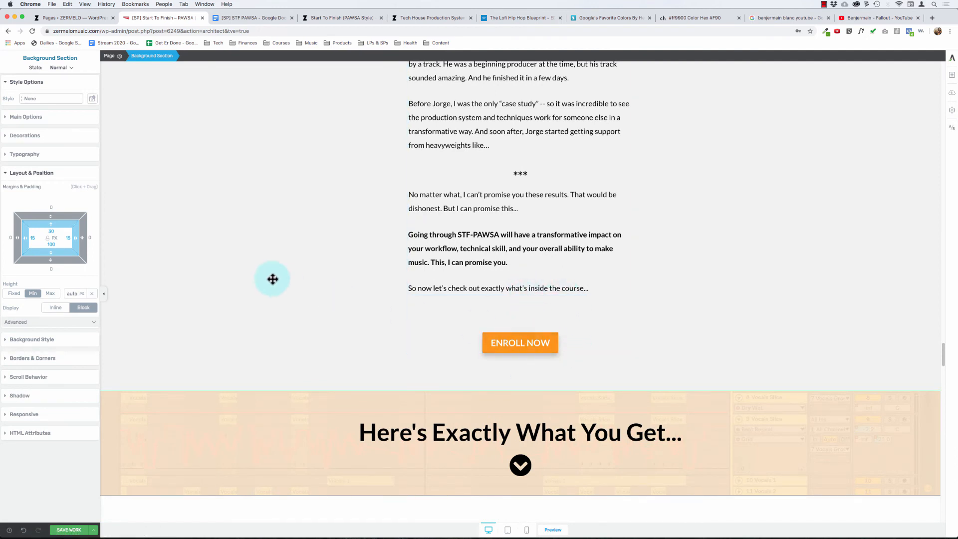
- Compare the layout settings of the closing text block, its content box and the gray background section
left_click(551, 287)
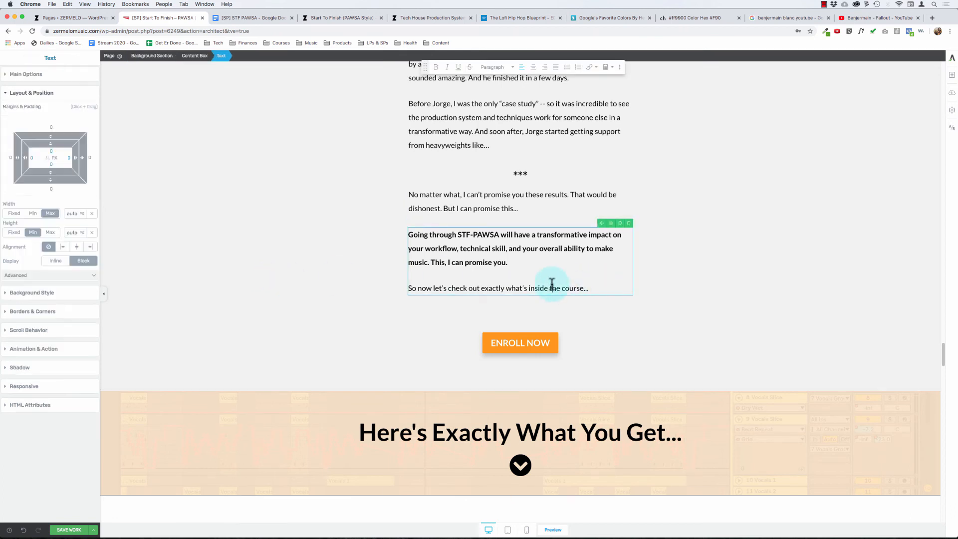
left_click(194, 55)
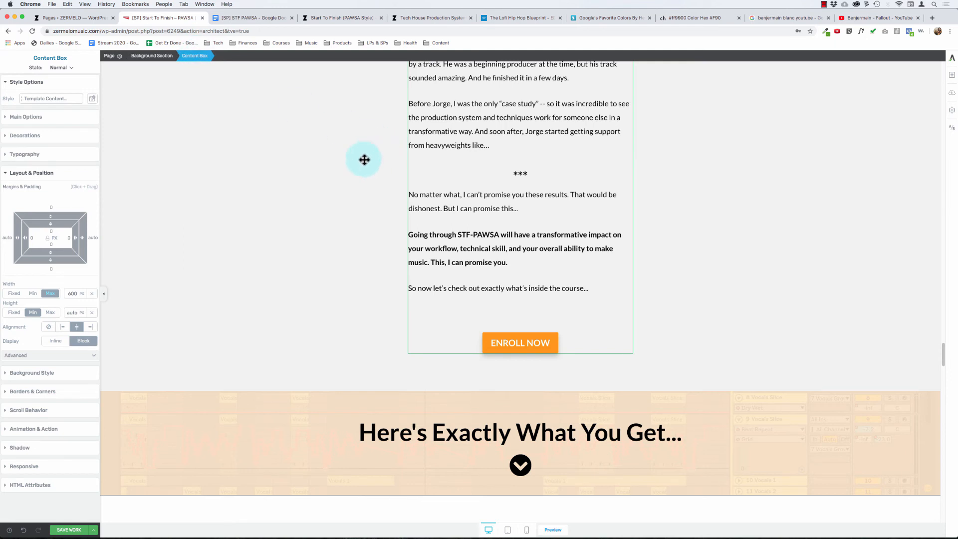
left_click(532, 300)
left_click(497, 279)
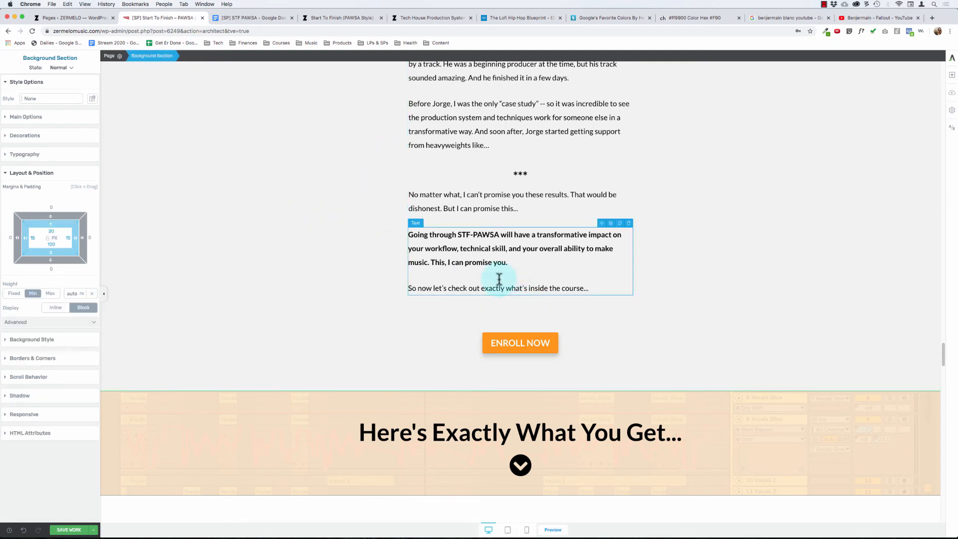
left_click(196, 190)
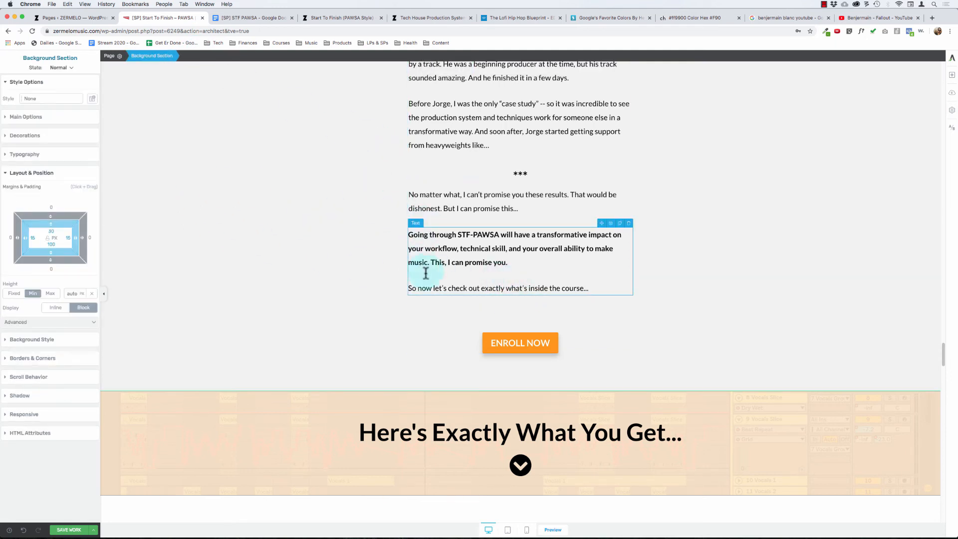
- Check the line spacing and layout of the "So now let's check out..." paragraph and the spacing down to the "Here's Exactly What You Get..." banner
left_click(427, 290)
left_click(21, 80)
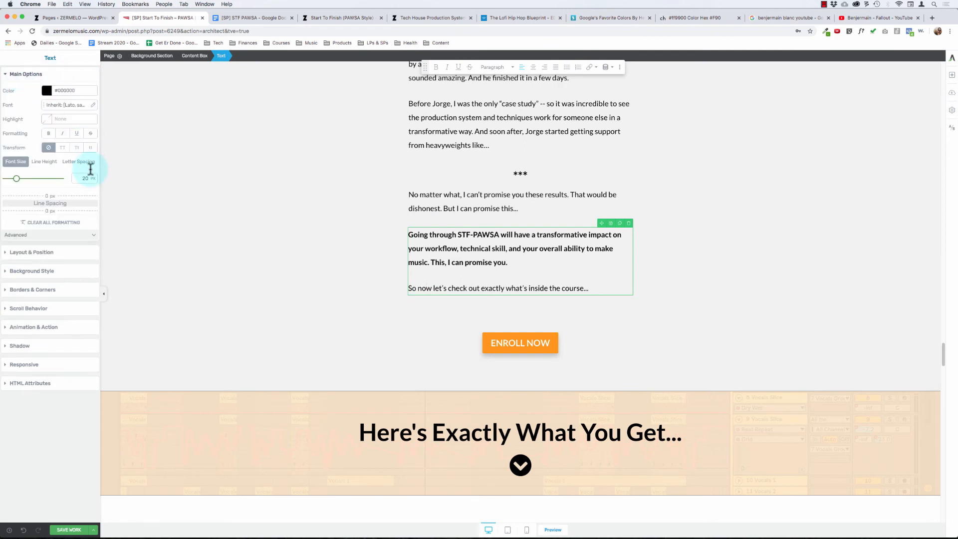
left_click(232, 272)
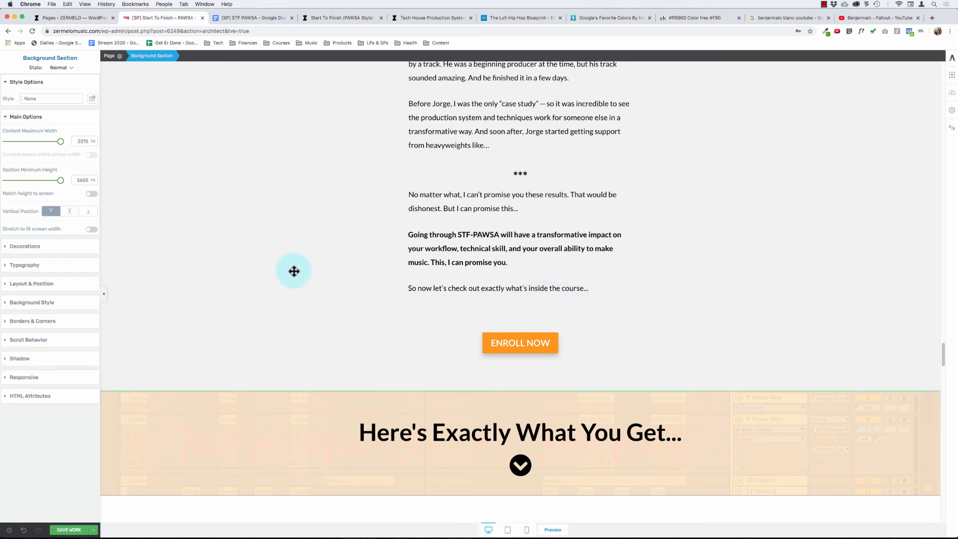
scroll(301, 274, "down", 2)
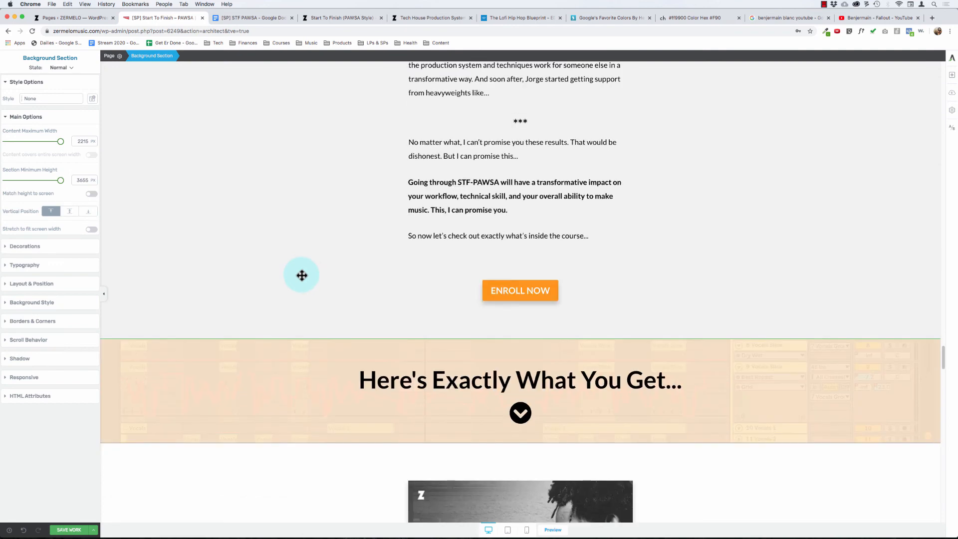
scroll(302, 275, "down", 4)
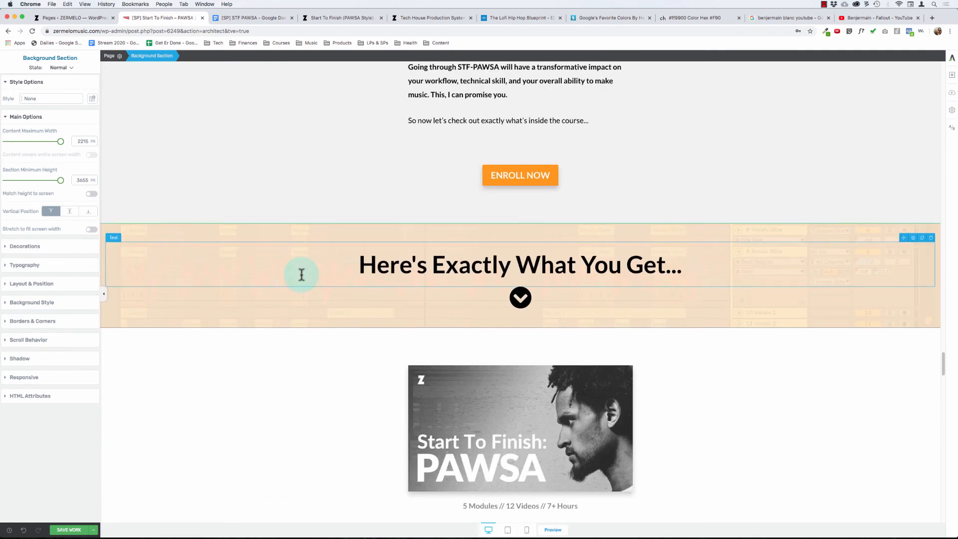
scroll(302, 273, "up", 1)
left_click(443, 149)
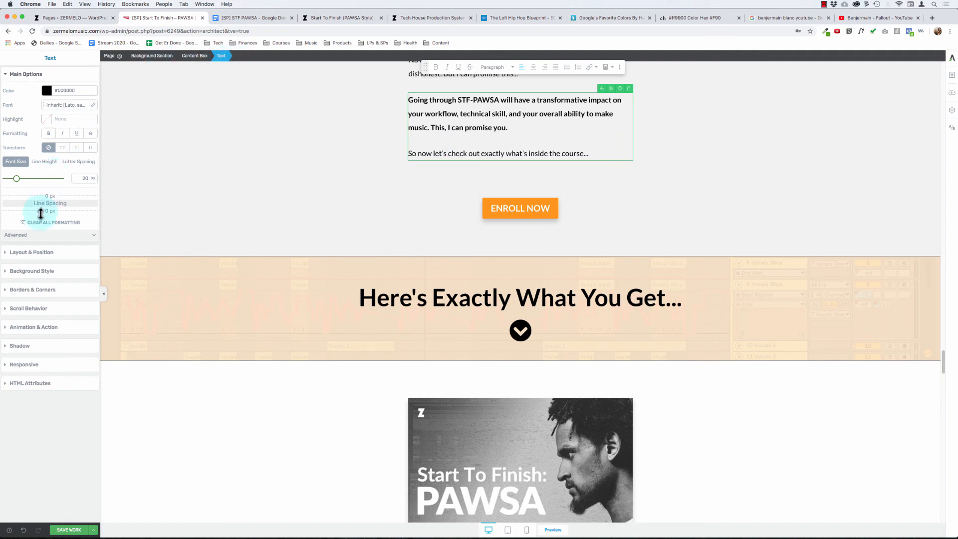
left_click(22, 256)
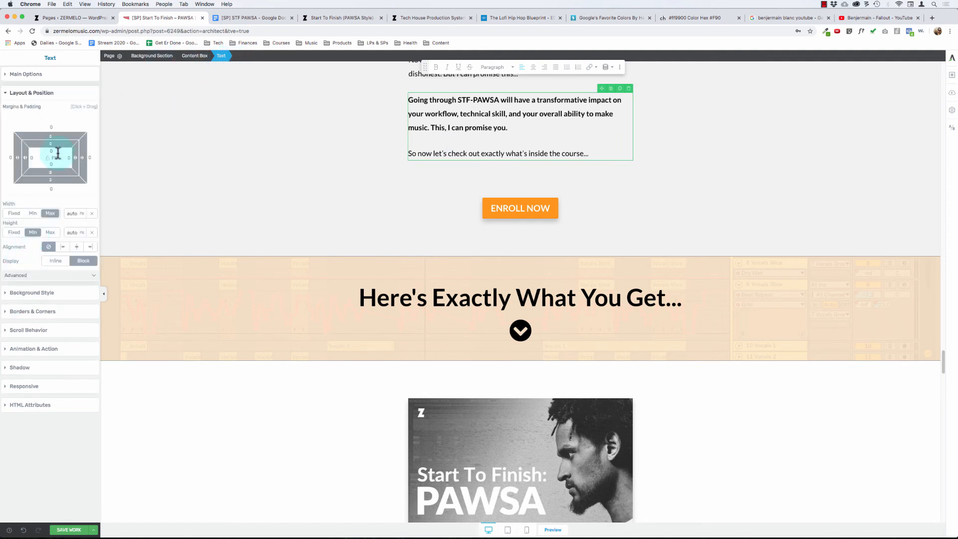
- Set the top margin of the ENROLL NOW button above the "Here's Exactly What You Get..." banner to 50 px
left_click(488, 200)
left_click(54, 190)
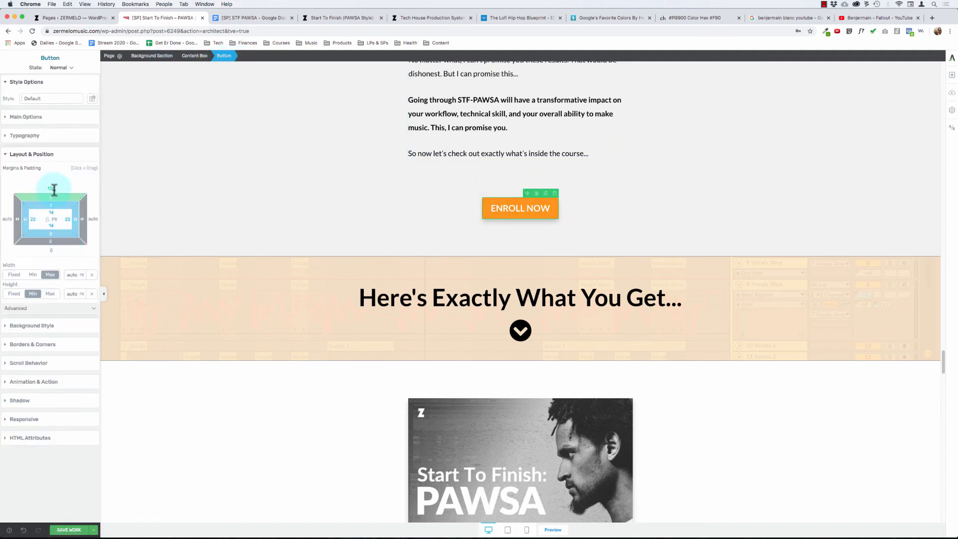
type("50")
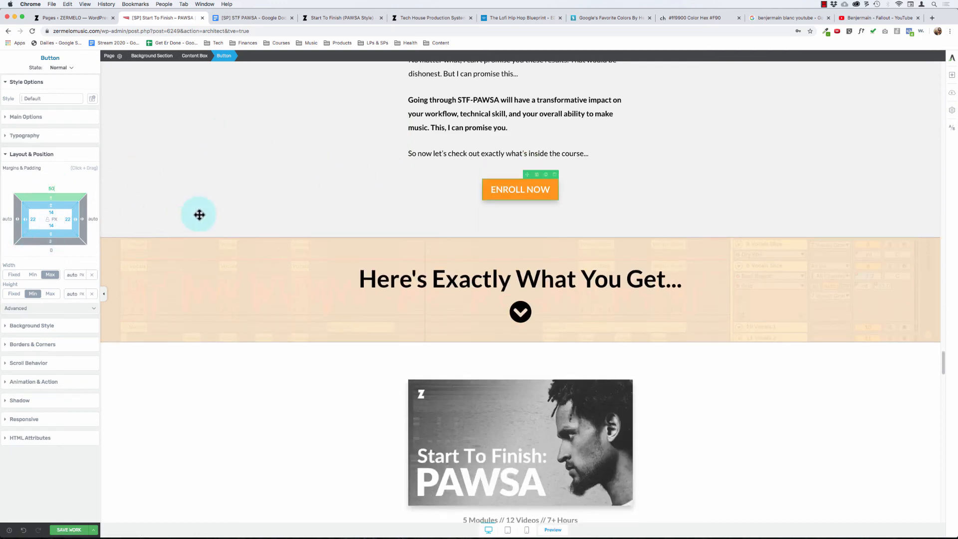
- Try a 50 px bottom padding on the gray section above the "Here's Exactly What You Get..." banner and review the spacing
left_click(163, 204)
type("50")
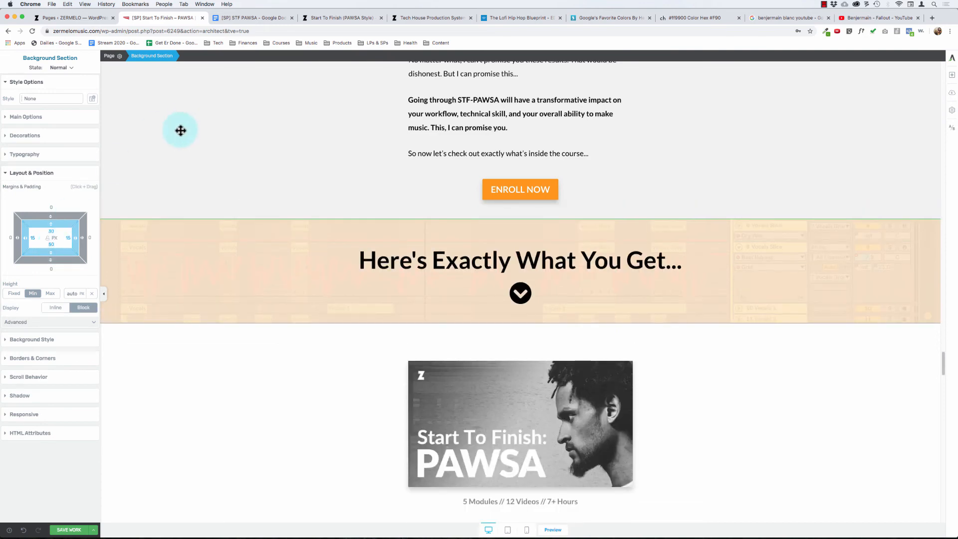
scroll(177, 129, "up", 9)
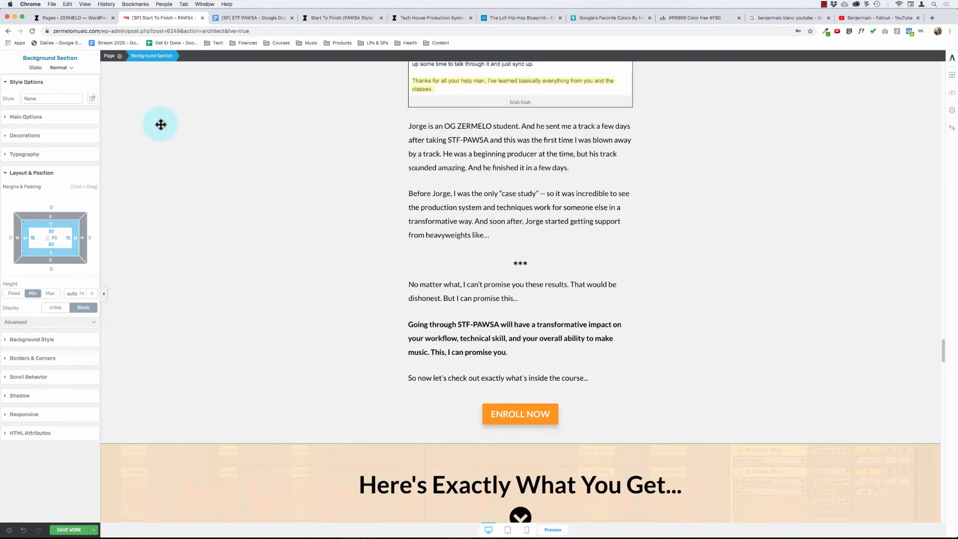
scroll(161, 124, "down", 12)
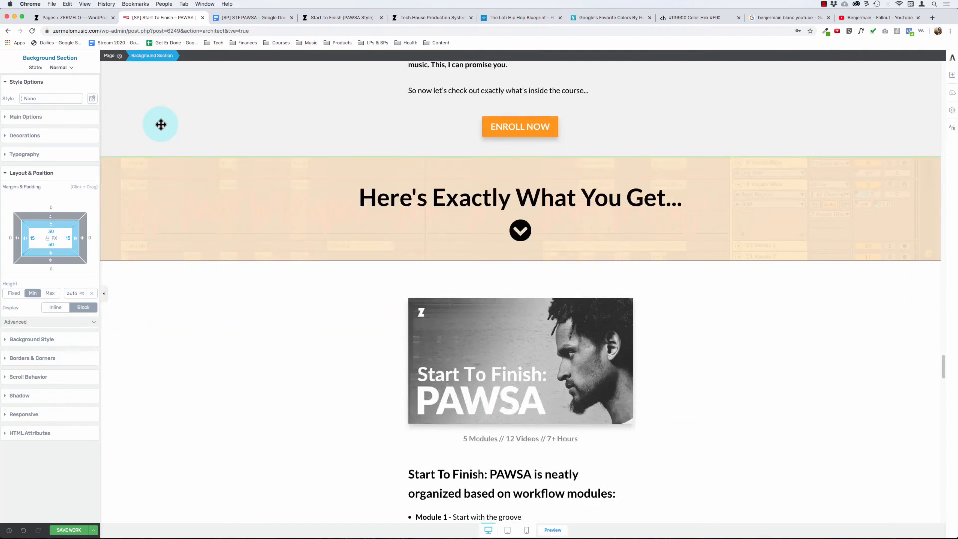
- Set the bottom padding of the gray testimonials section to 100 px and check the gap above the banner
scroll(175, 205, "up", 5)
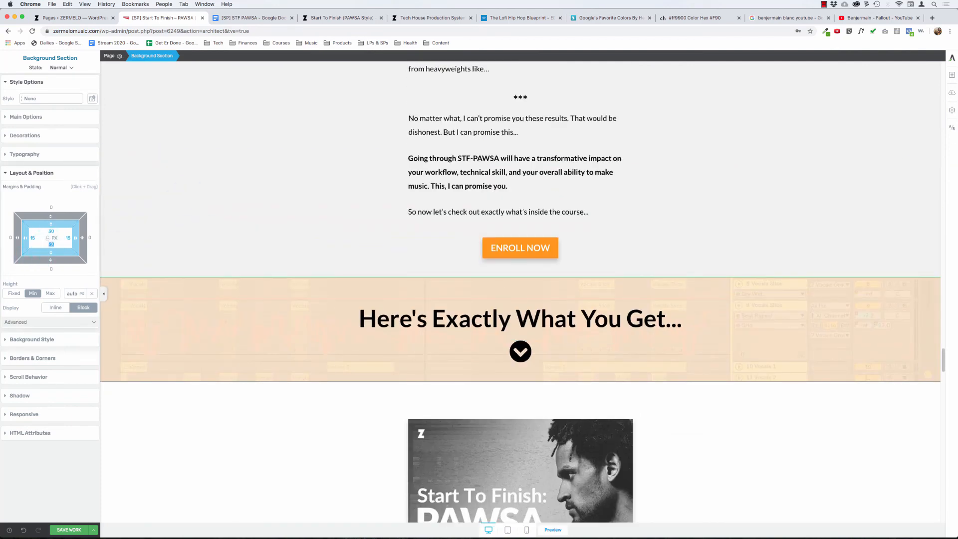
type("100")
left_click_drag(83, 224, 207, 245)
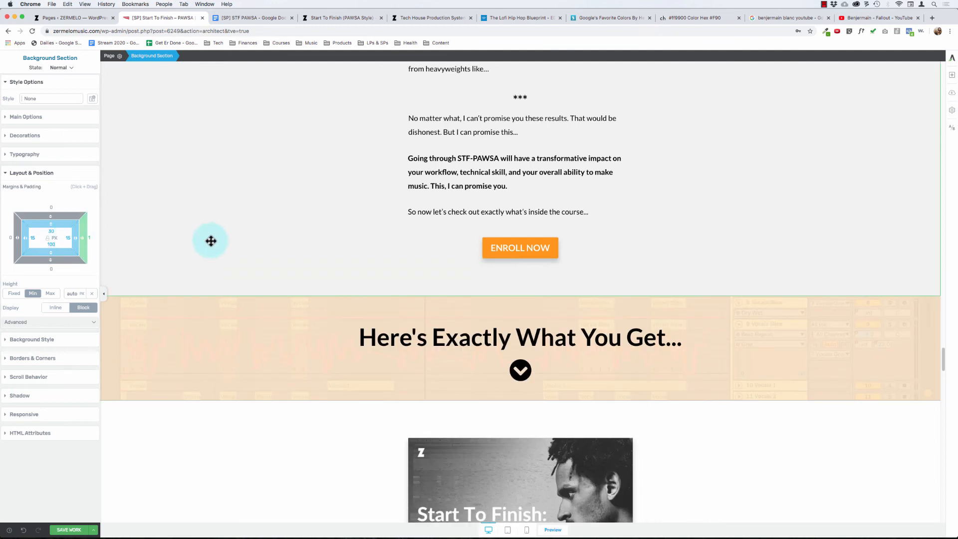
scroll(227, 210, "up", 2)
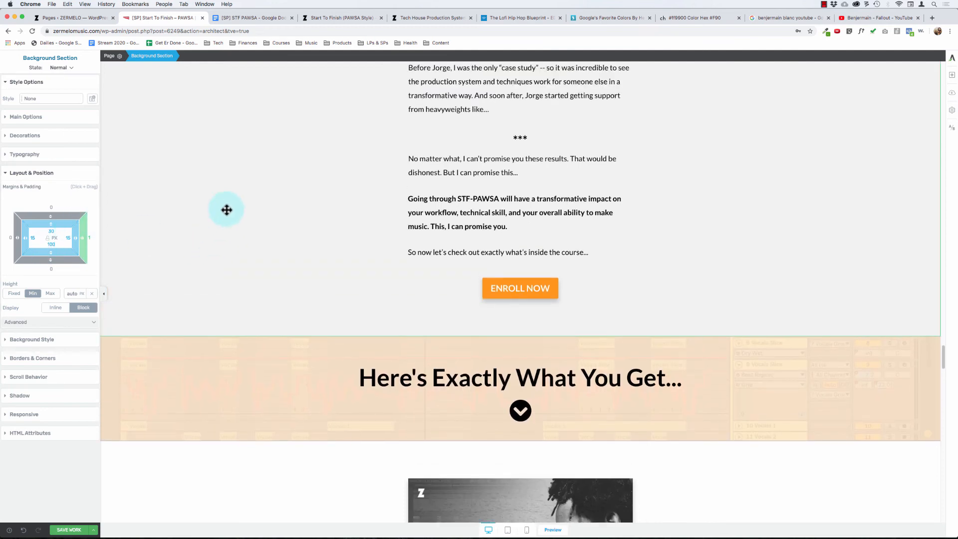
scroll(227, 210, "down", 1)
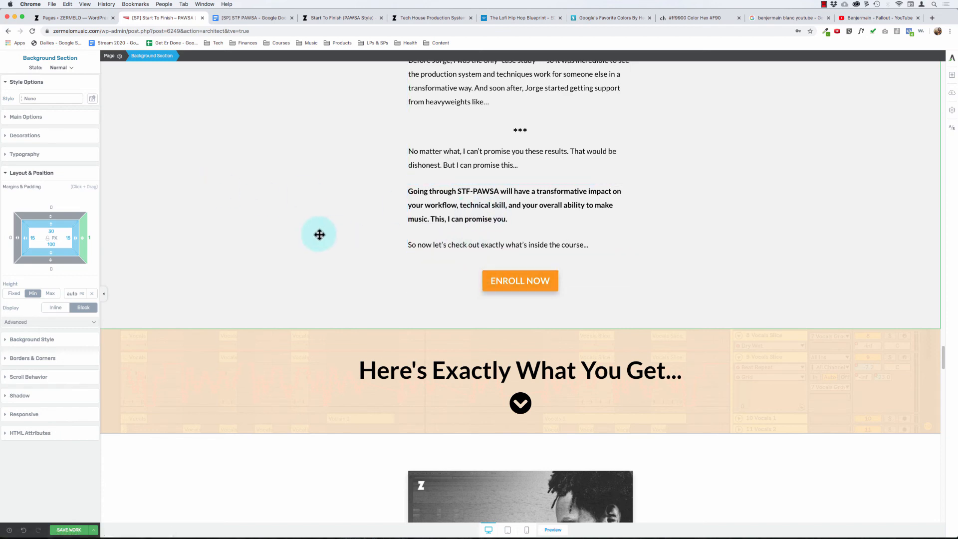
- Compare the spacing around the "You'll learn..." section's ENROLL NOW button and its section padding with the testimonials section
scroll(319, 235, "down", 20)
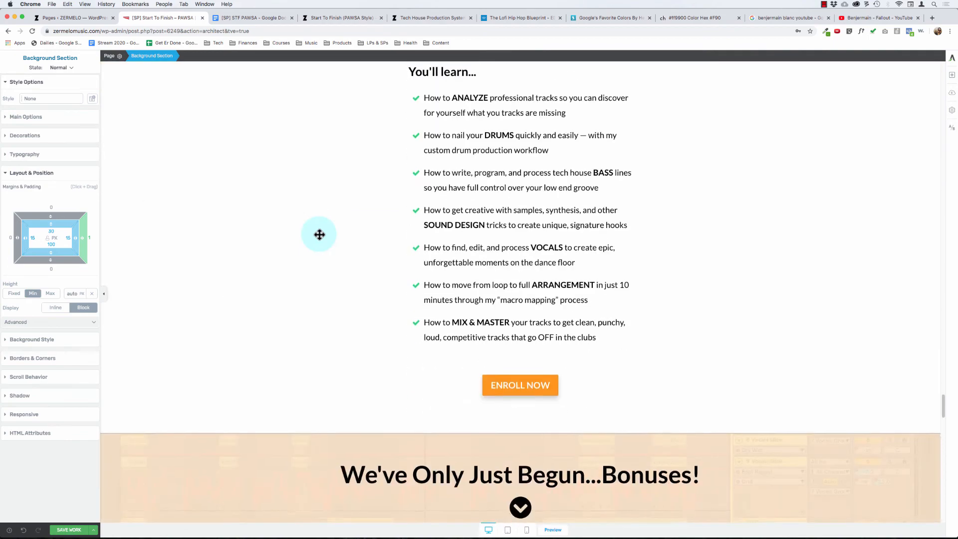
scroll(288, 221, "up", 5)
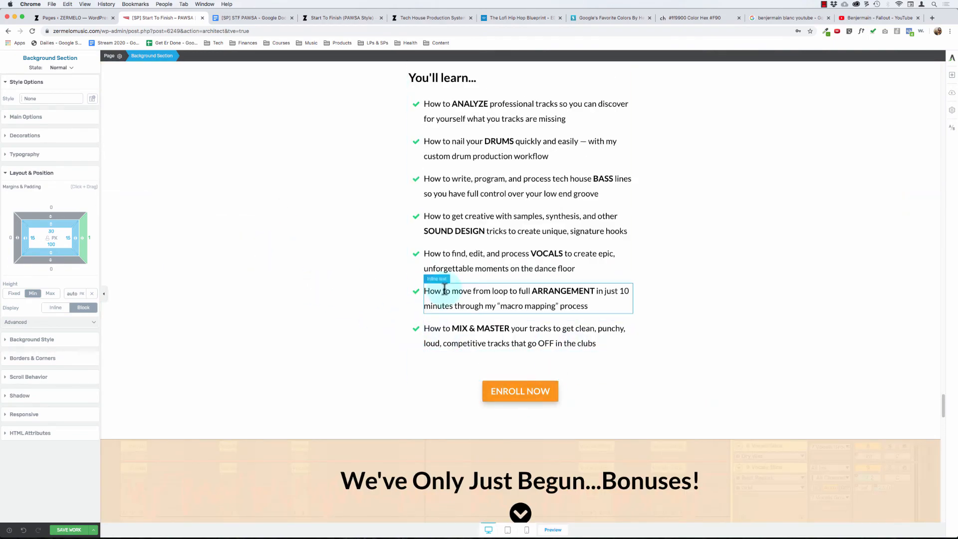
scroll(271, 227, "up", 20)
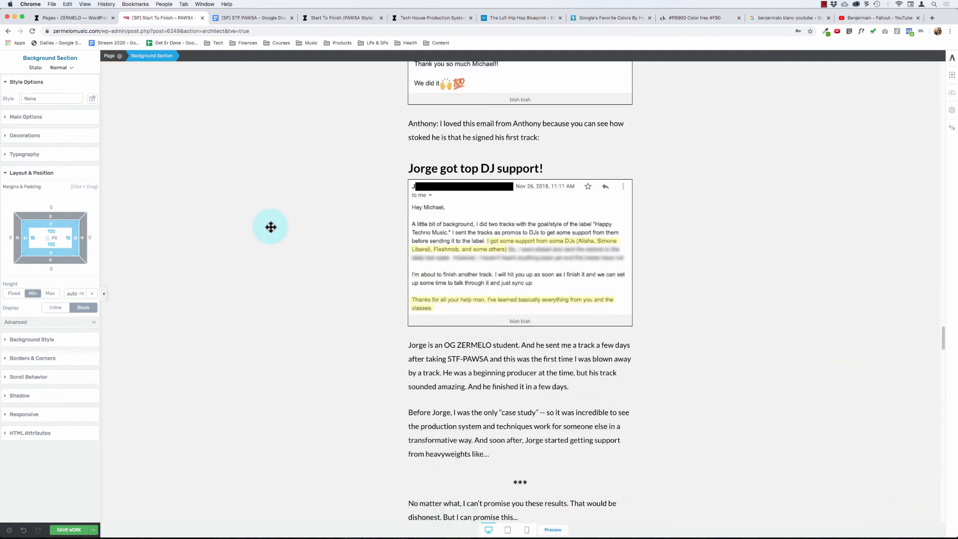
scroll(271, 227, "down", 3)
left_click(271, 227)
scroll(271, 227, "down", 1)
scroll(270, 226, "up", 20)
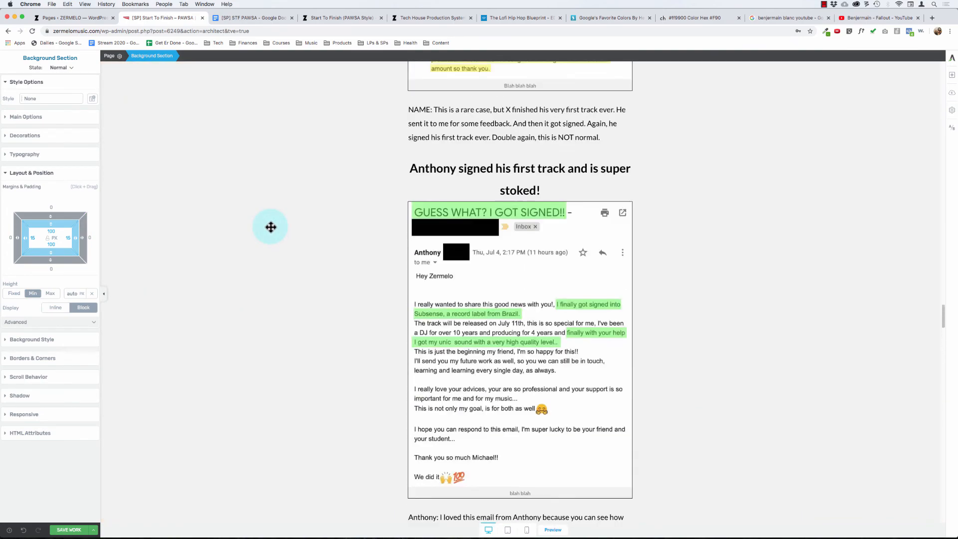
- Set the bottom padding of the white section with the "Benjermain - Fallout" image and ENROLL NOW button to 100 px
scroll(270, 226, "up", 10)
scroll(271, 227, "down", 1)
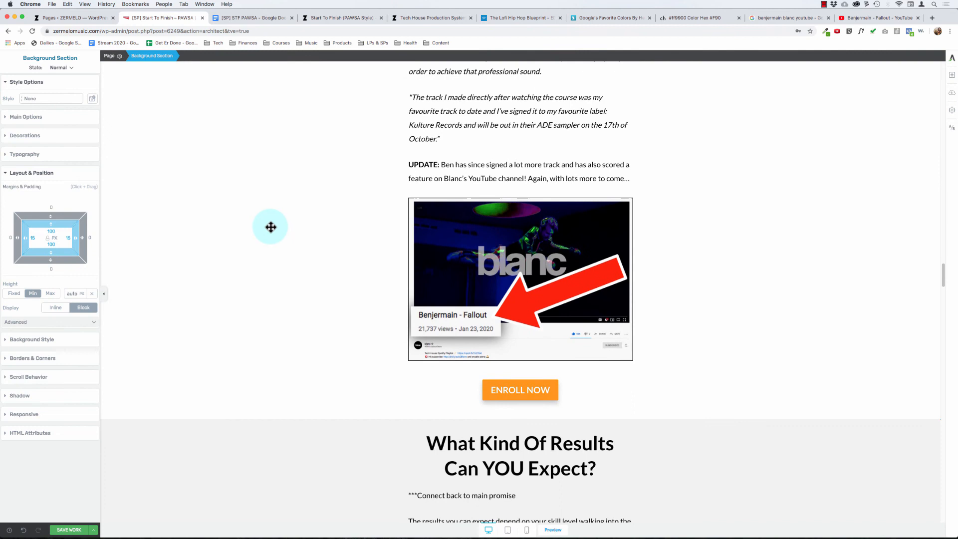
left_click(225, 216)
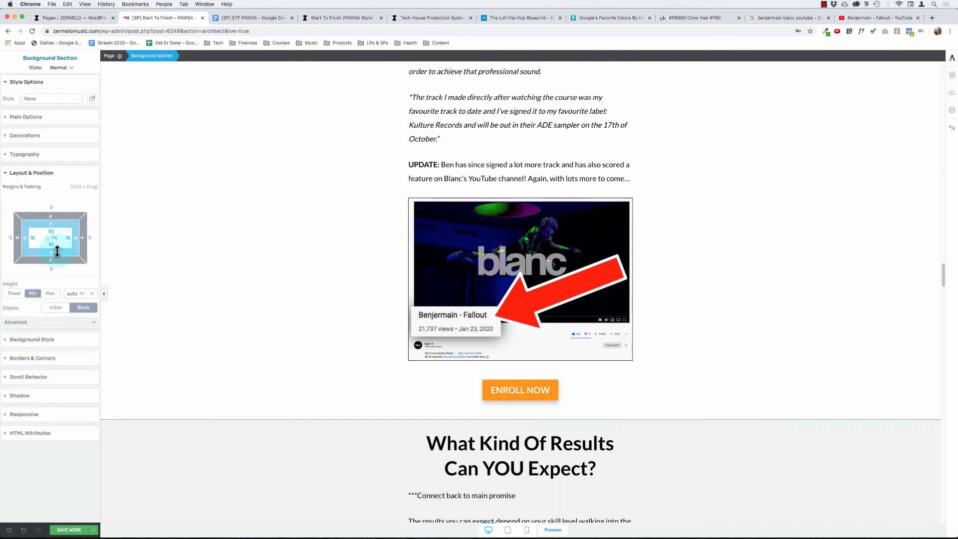
type("100")
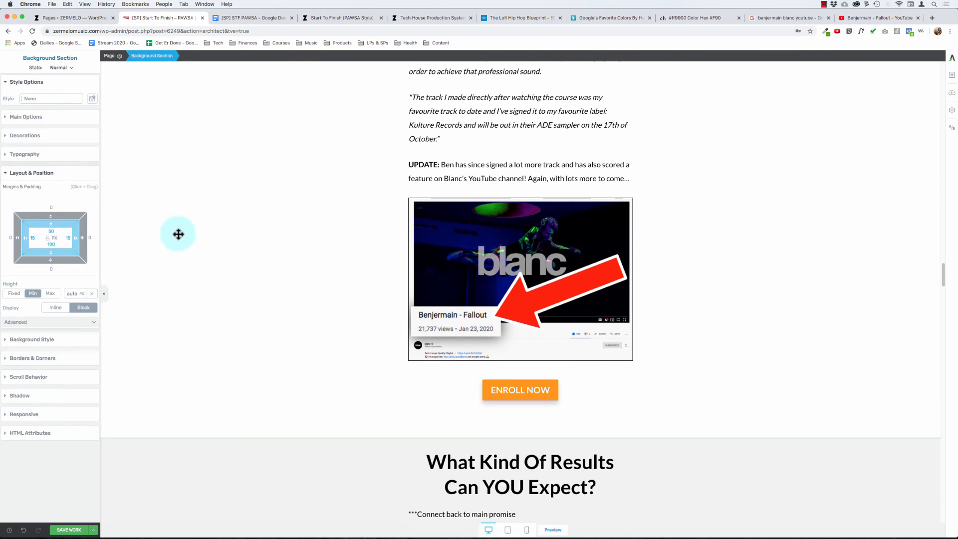
- Set the top padding of the gray "What Kind Of Results Can YOU Expect?" section to 100 px
scroll(174, 259, "down", 2)
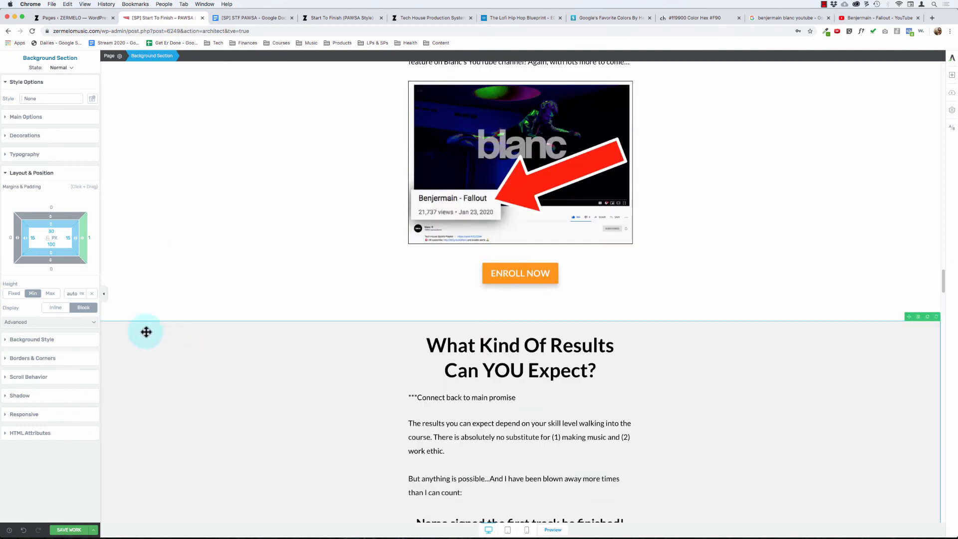
left_click(50, 230)
type("50")
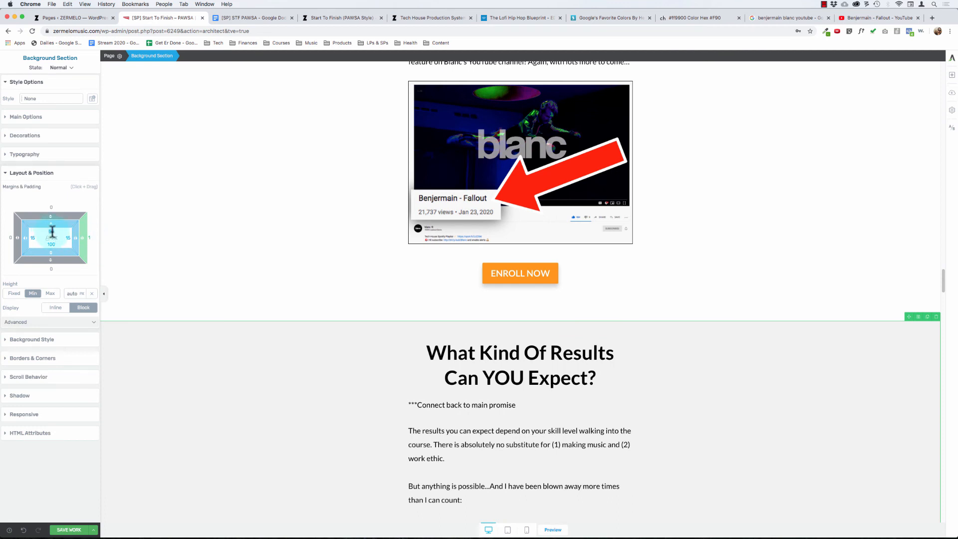
double_click(52, 231)
type("100")
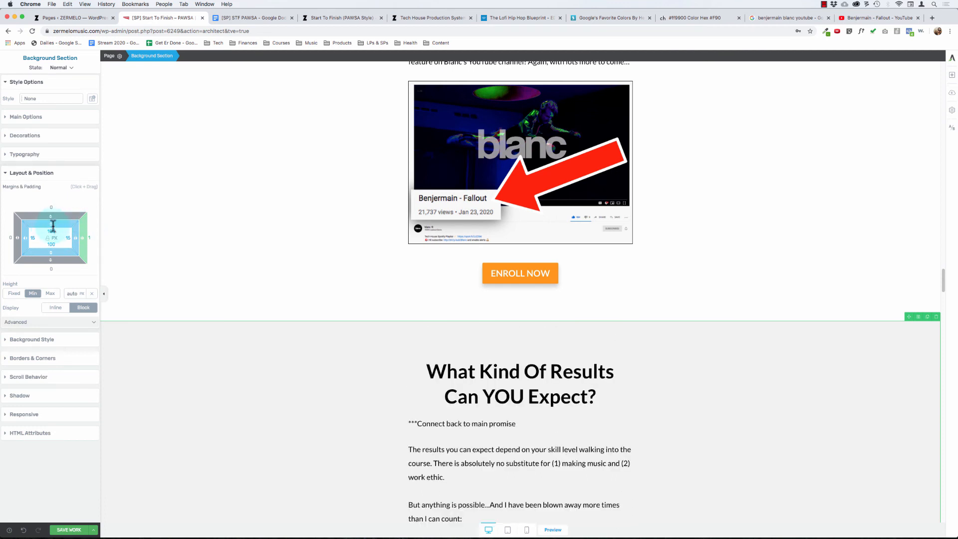
- Set the gray "What Kind Of Results Can YOU Expect?" section's top padding and the white section above's bottom padding to 50 px
double_click(51, 229)
type("20")
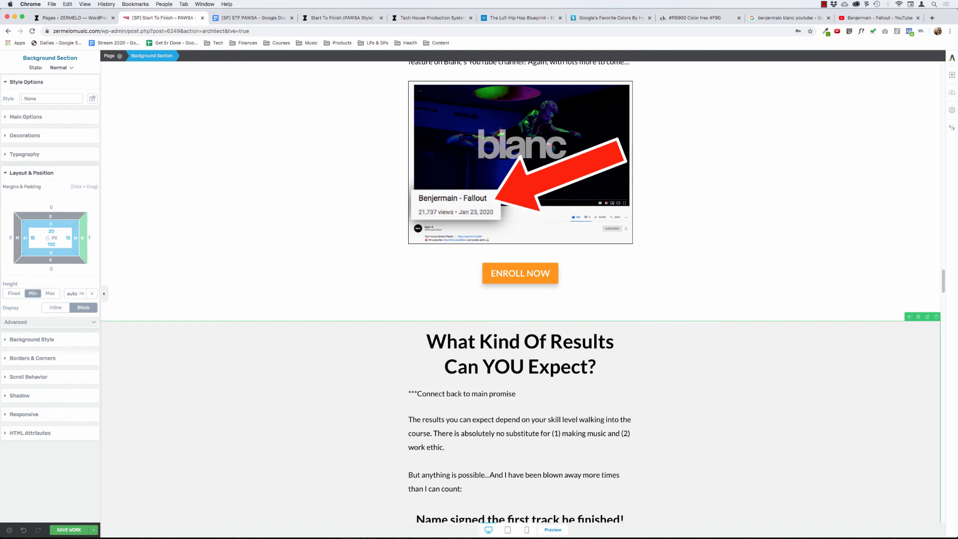
type("50")
left_click(120, 334)
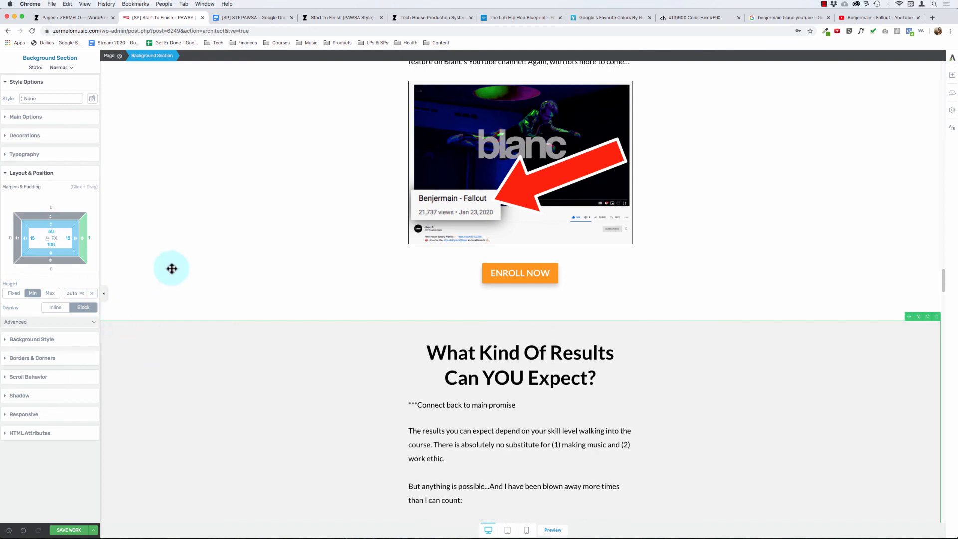
type("50")
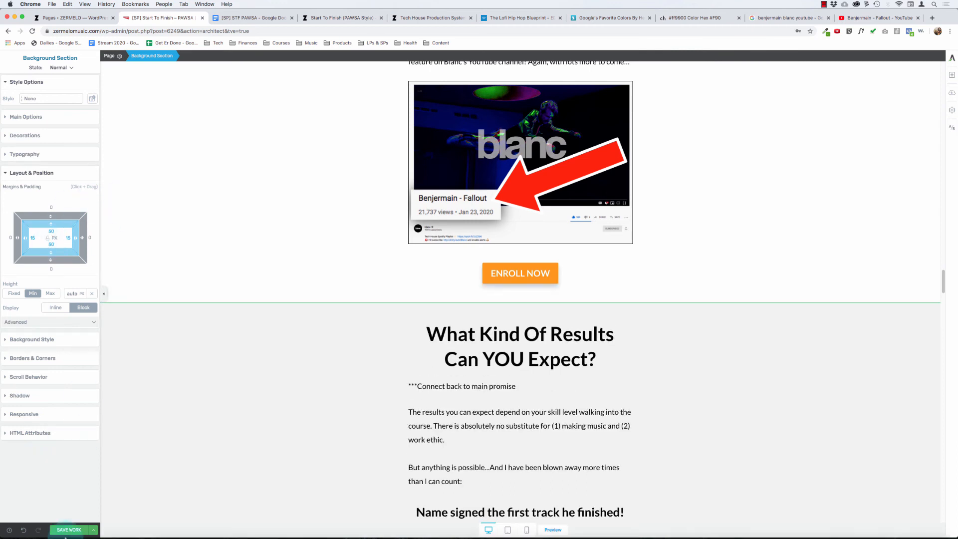
- Force quit the Safari application and return to the sales page editor
left_click(64, 529)
key("alt+super+Escape")
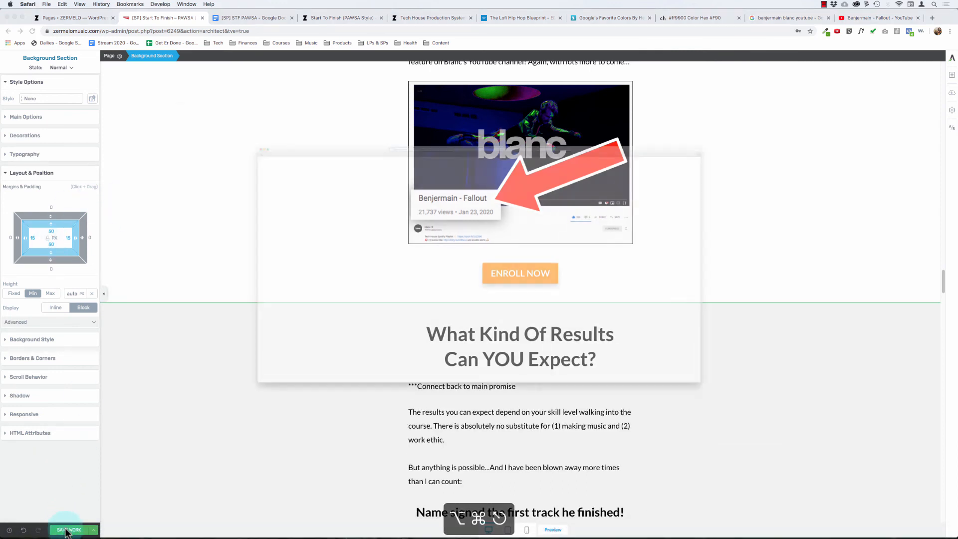
left_click(743, 342)
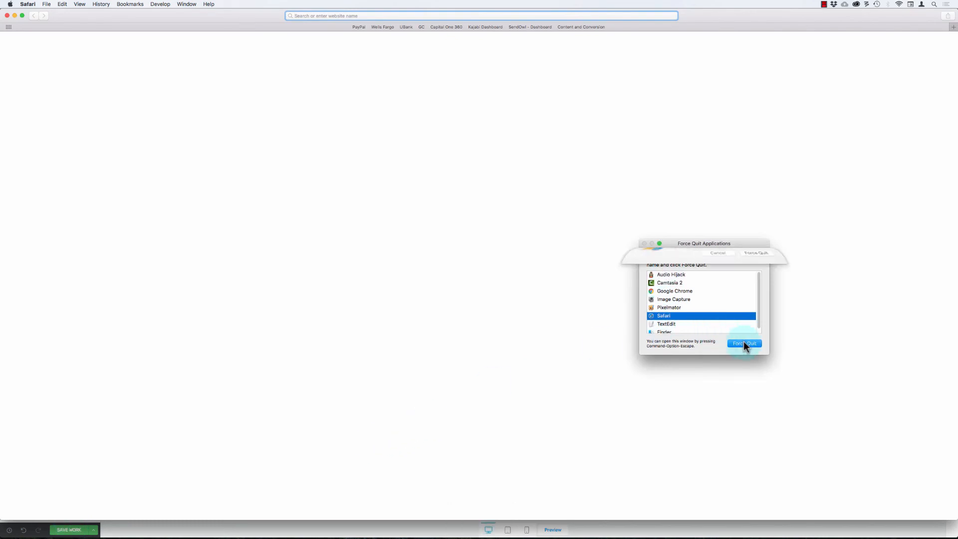
left_click(756, 280)
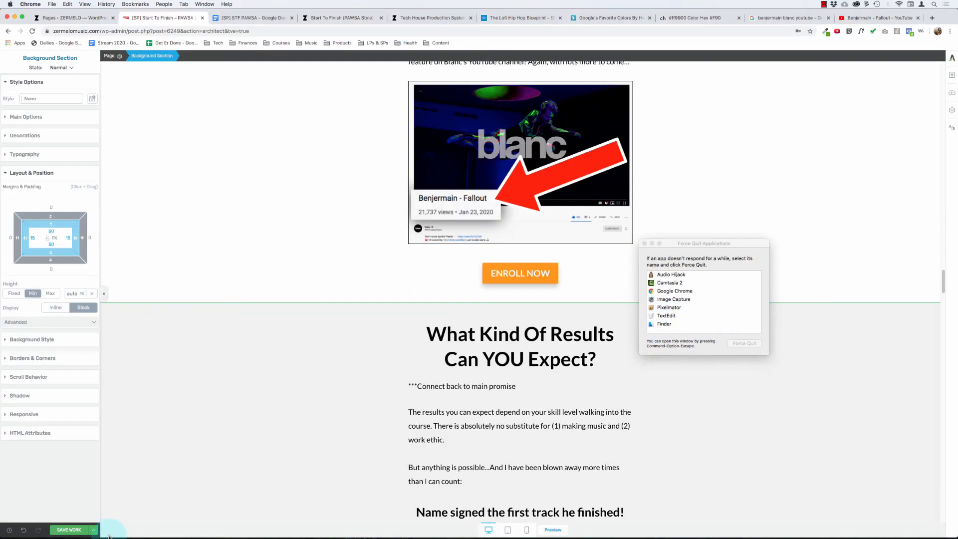
- Save the page changes and review the spacing of the gray results section and the sections above it
left_click(70, 528)
left_click(265, 406)
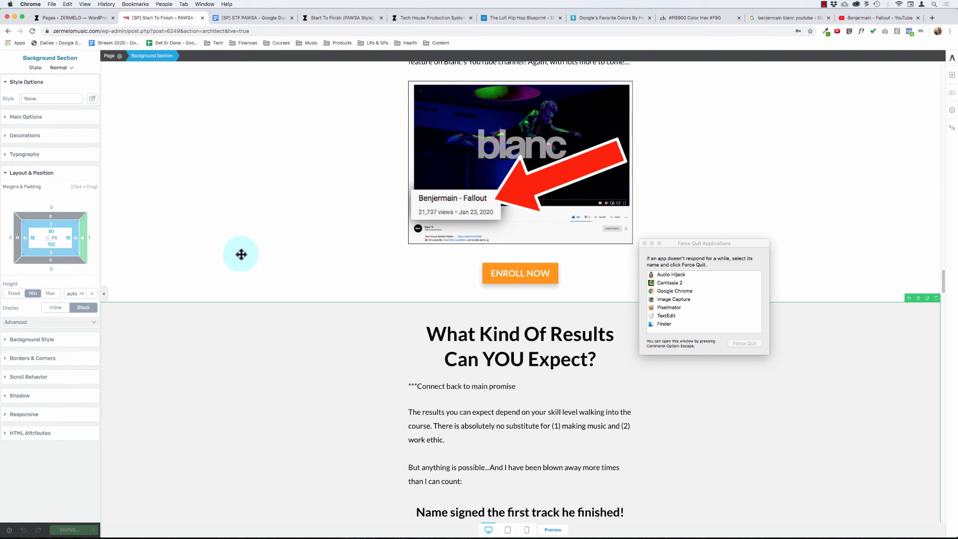
left_click(258, 322)
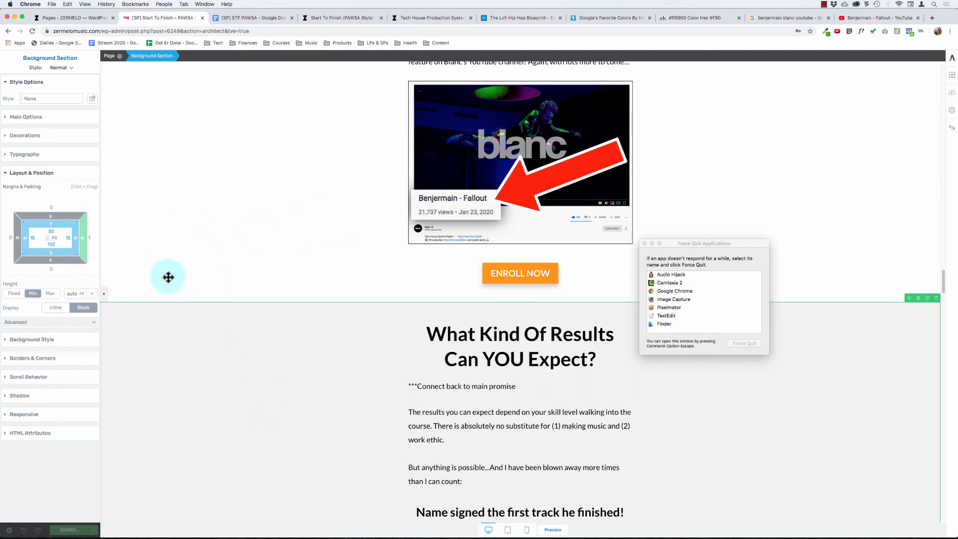
scroll(99, 239, "down", 20)
type("0")
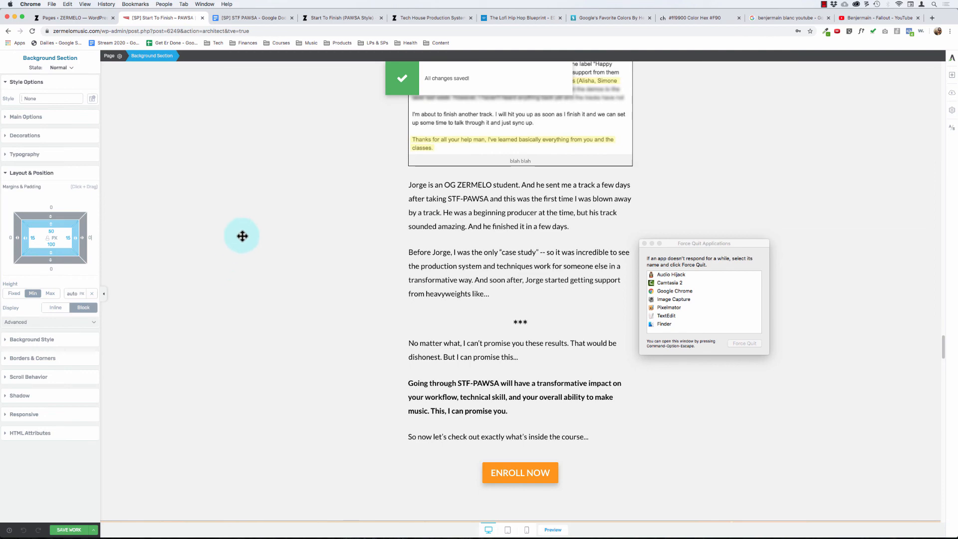
scroll(242, 236, "up", 15)
scroll(242, 236, "up", 5)
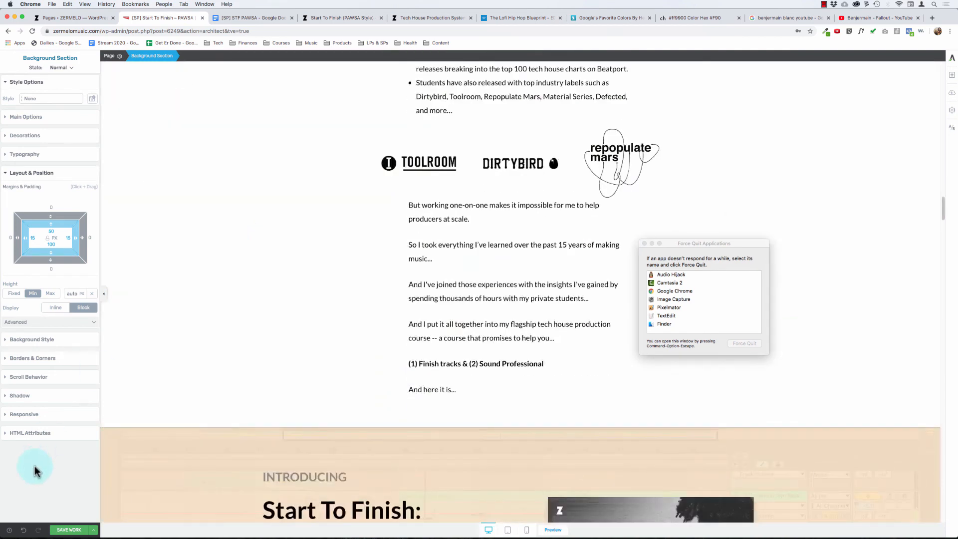
- Save the page with the option to preview it and close the Force Quit Applications window
left_click(93, 530)
left_click(41, 484)
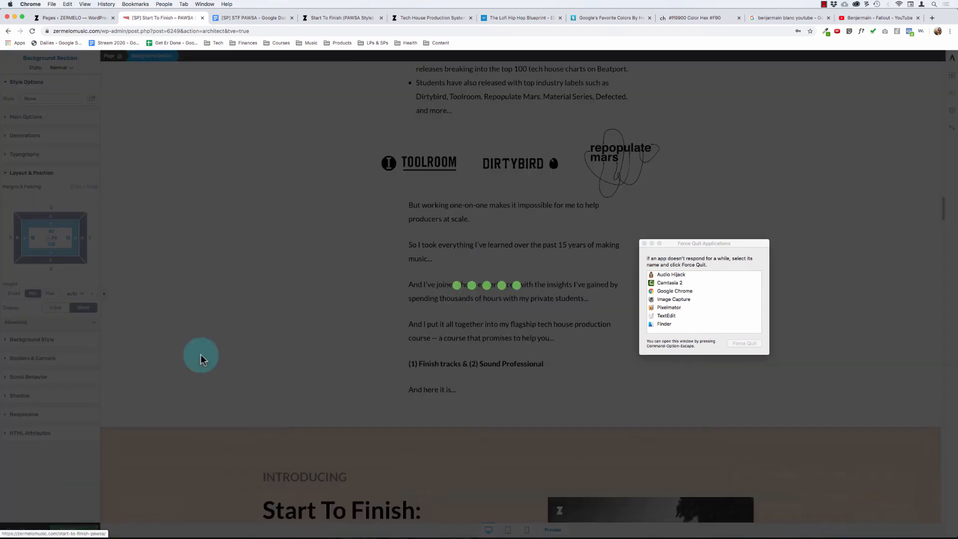
left_click(639, 242)
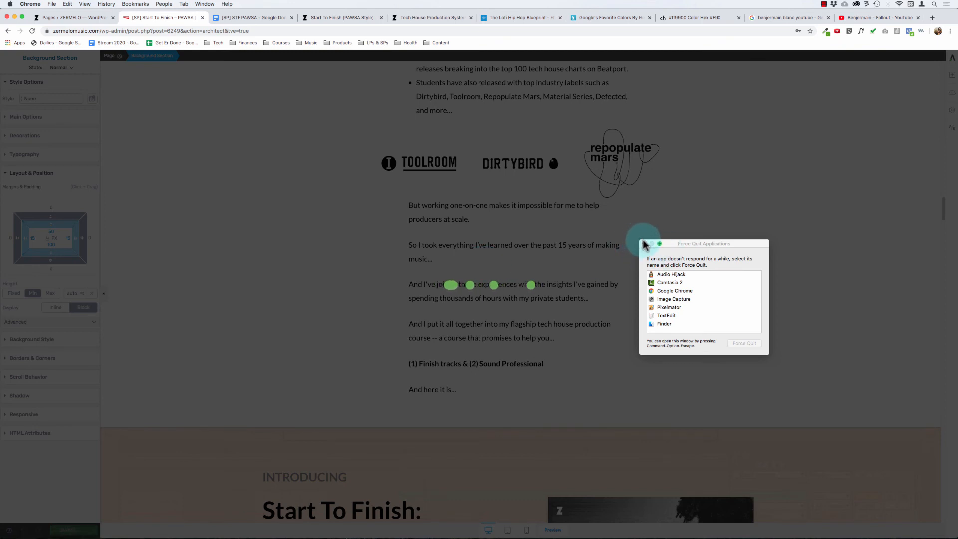
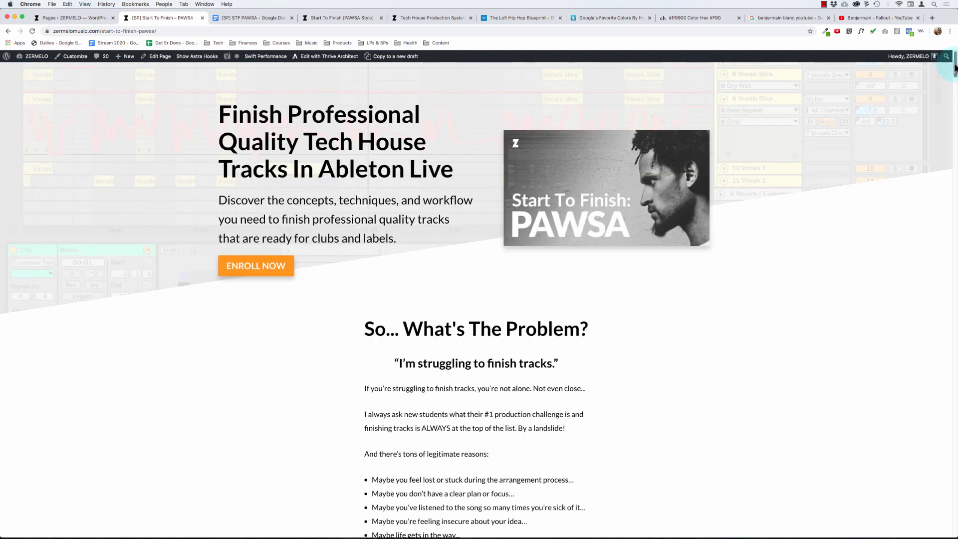
- Check the "Here's Exactly What You Get..." banner on the published sales page and open the page for editing with Thrive Architect
left_click_drag(955, 65, 954, 40)
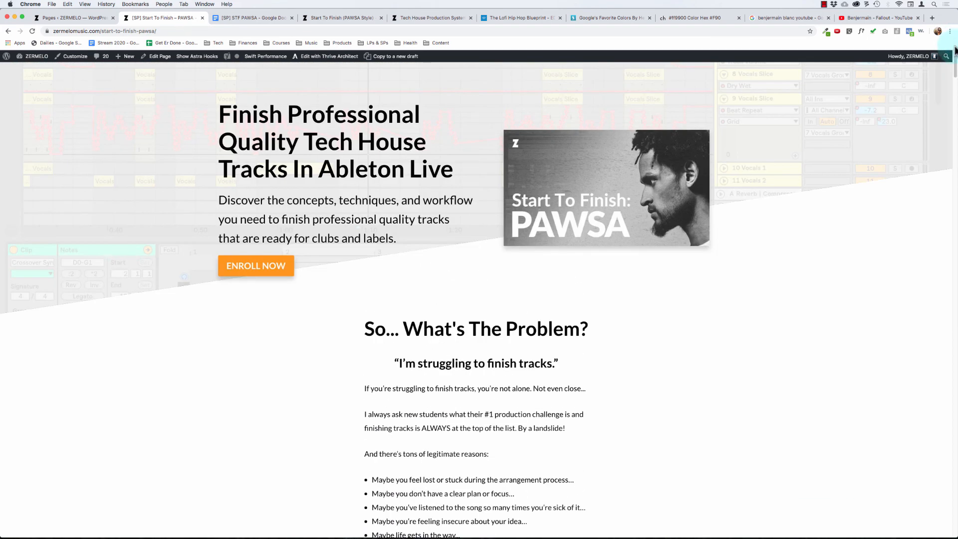
left_click_drag(955, 59, 952, 359)
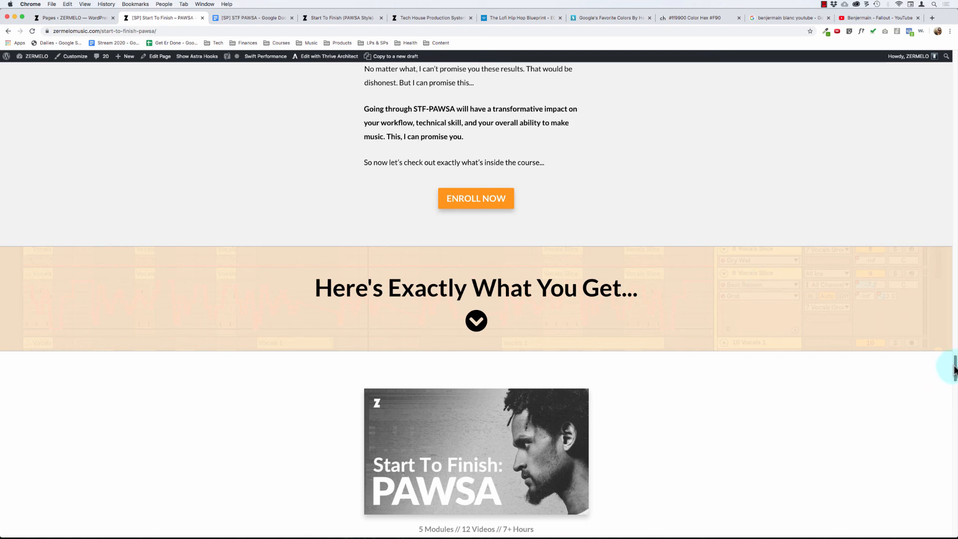
left_click(314, 59)
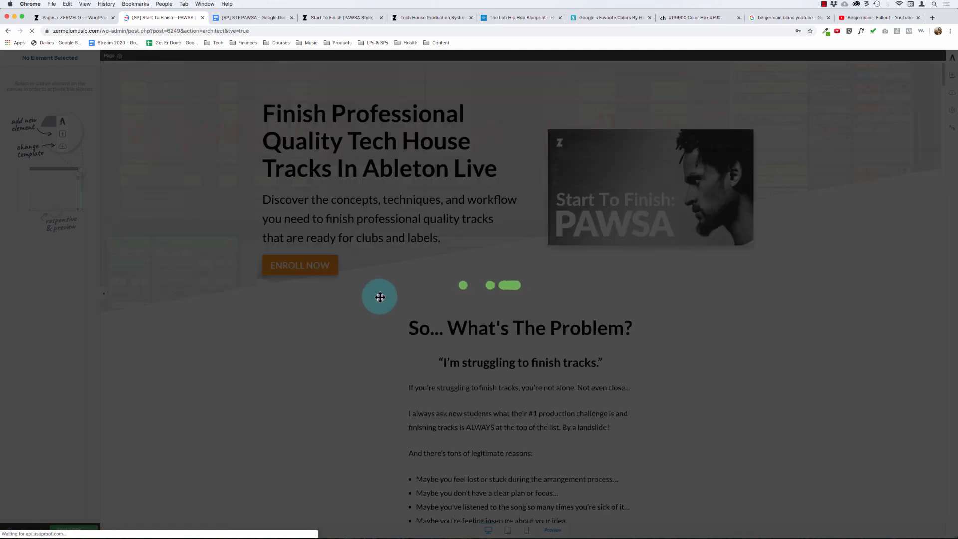
- Set the top and bottom padding of the "Here's Exactly What You Get..." background section to 100 px
scroll(355, 306, "down", 20)
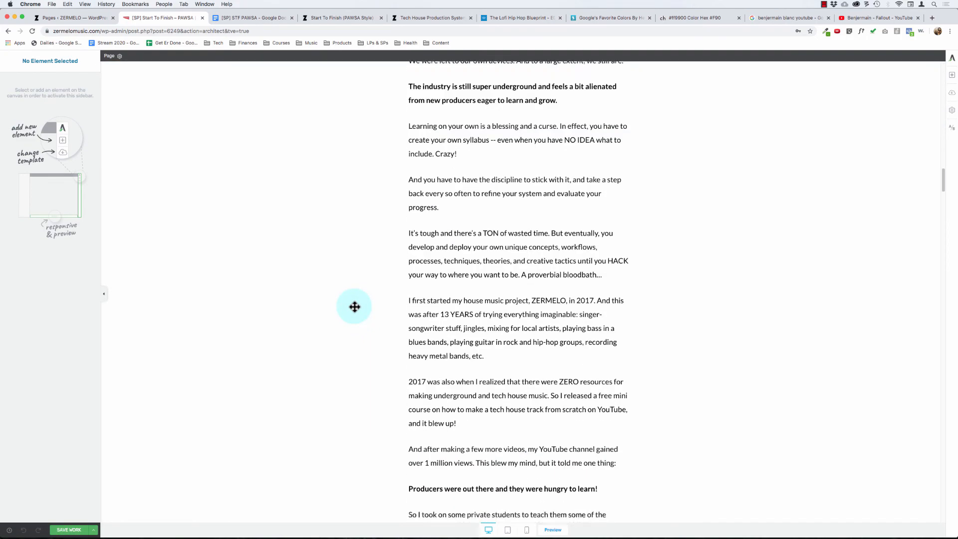
scroll(247, 333, "down", 20)
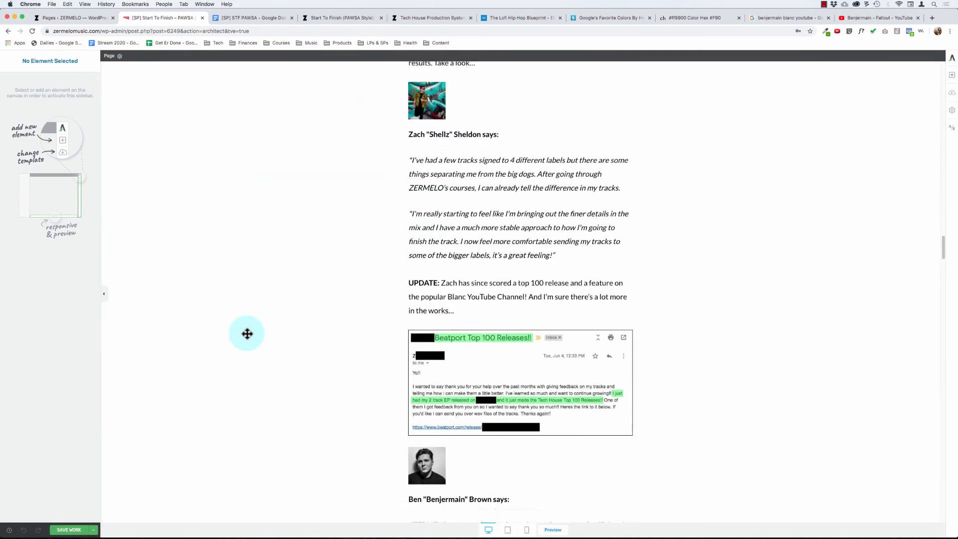
scroll(247, 334, "down", 20)
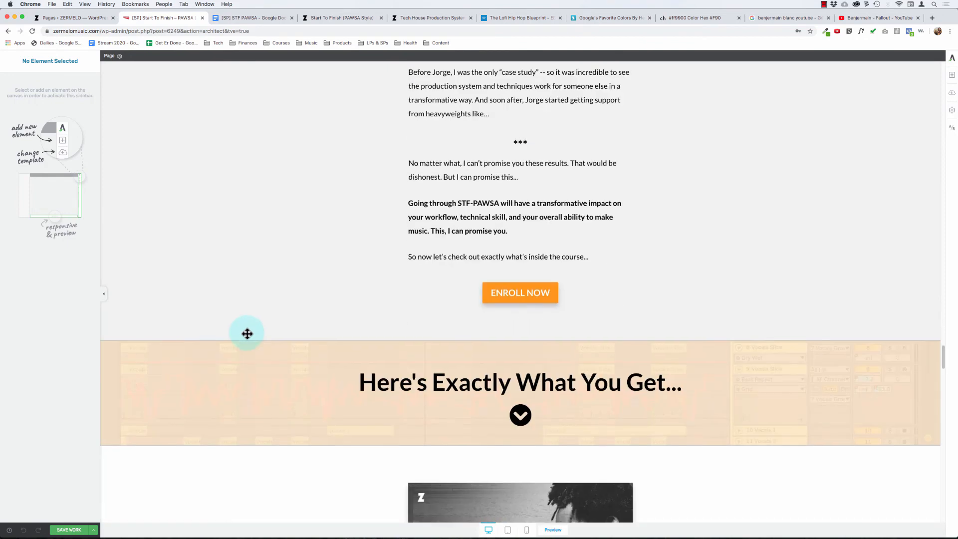
left_click(177, 339)
left_click(184, 315)
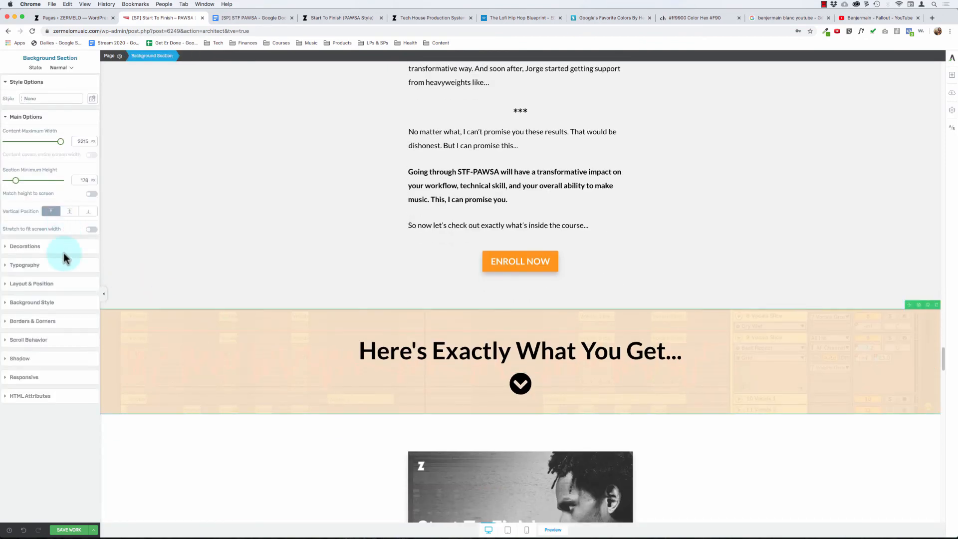
left_click(32, 284)
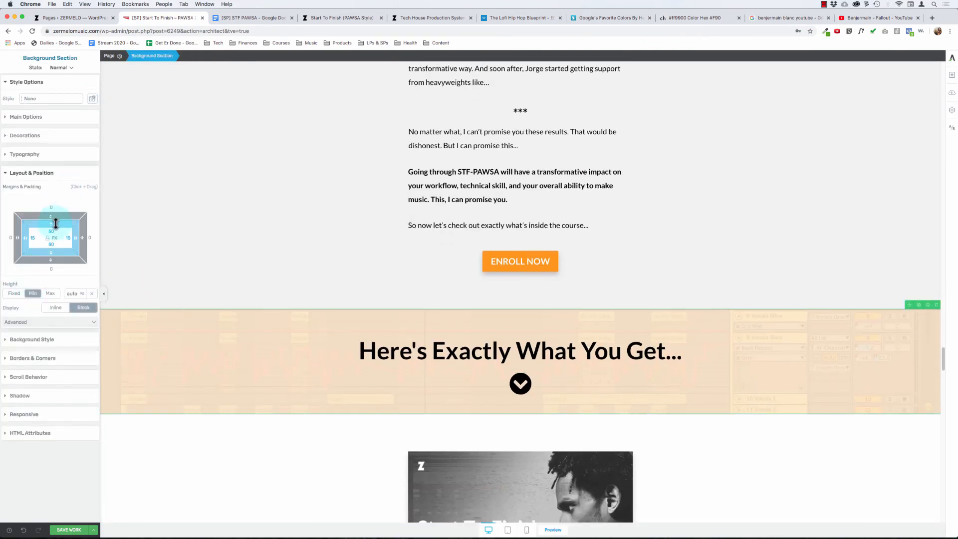
left_click(142, 334)
left_click(143, 316)
left_click(51, 231)
type("100")
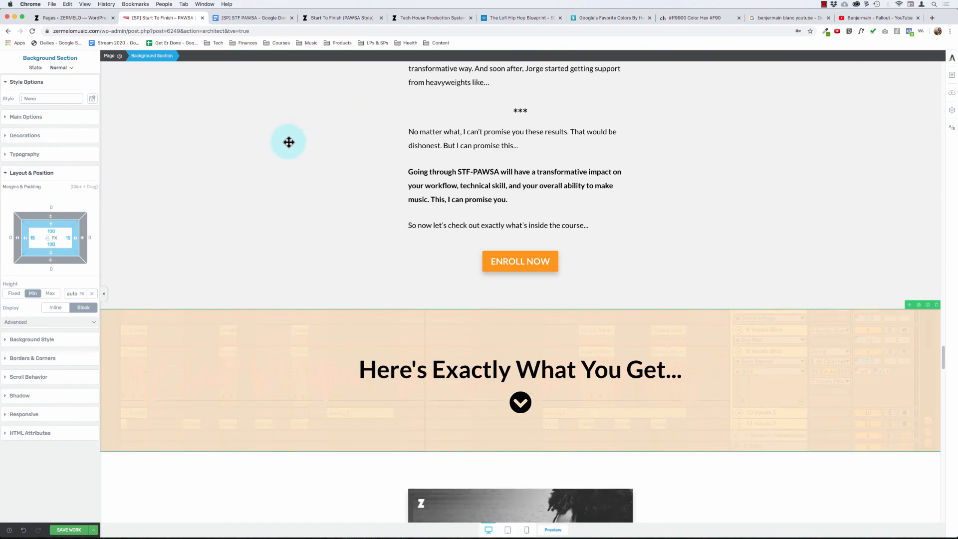
- Set the top and bottom padding of the "We've Only Just Begun...Bonuses!" background section to 100 px
scroll(257, 156, "down", 7)
scroll(258, 156, "down", 10)
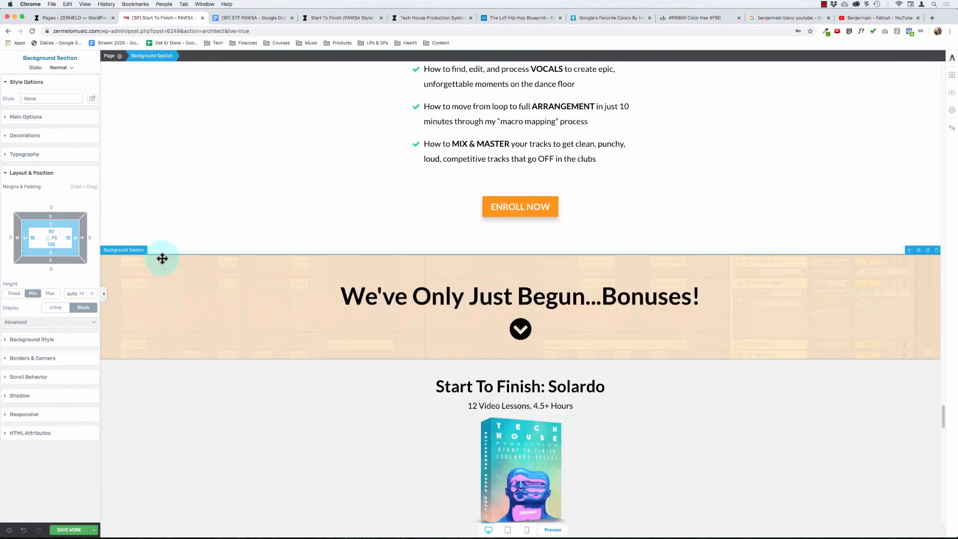
left_click(159, 259)
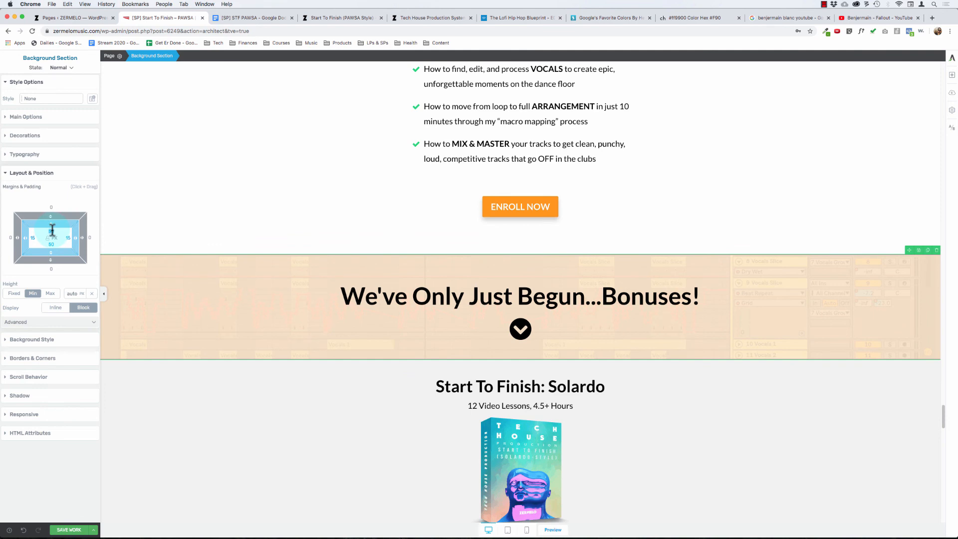
mouse_move(52, 231)
left_mouse_down()
mouse_move(50, 250)
mouse_move(50, 241)
left_mouse_up()
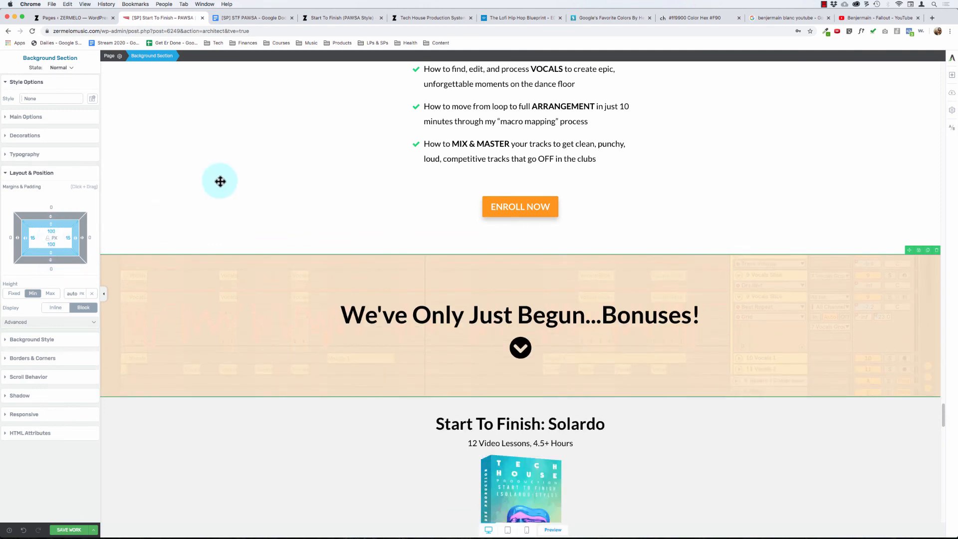
- Save the page and preview it
scroll(211, 153, "up", 15)
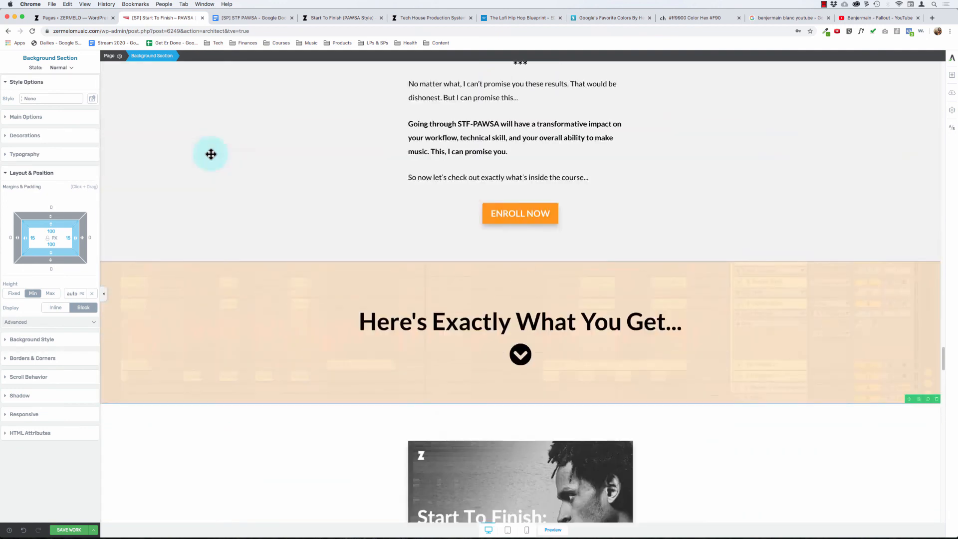
left_click(93, 530)
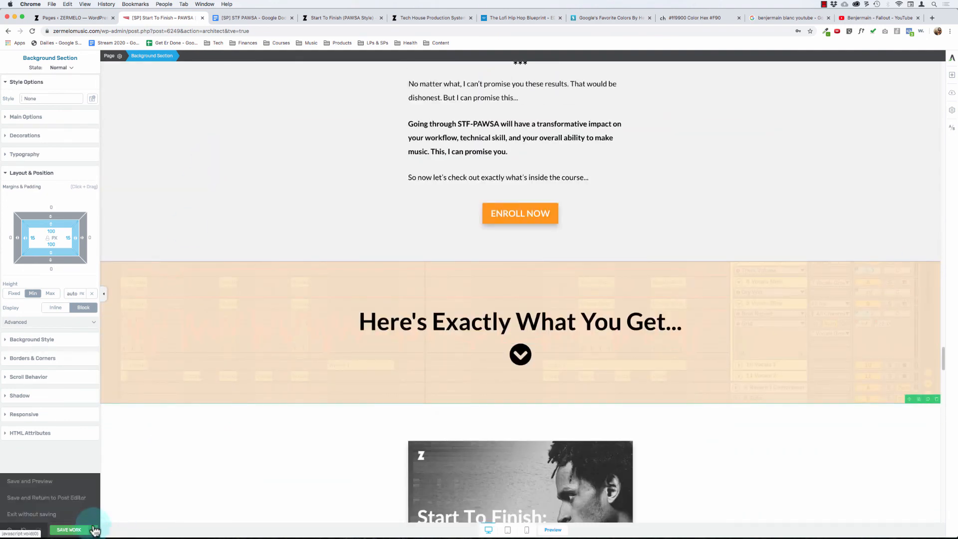
left_click(44, 481)
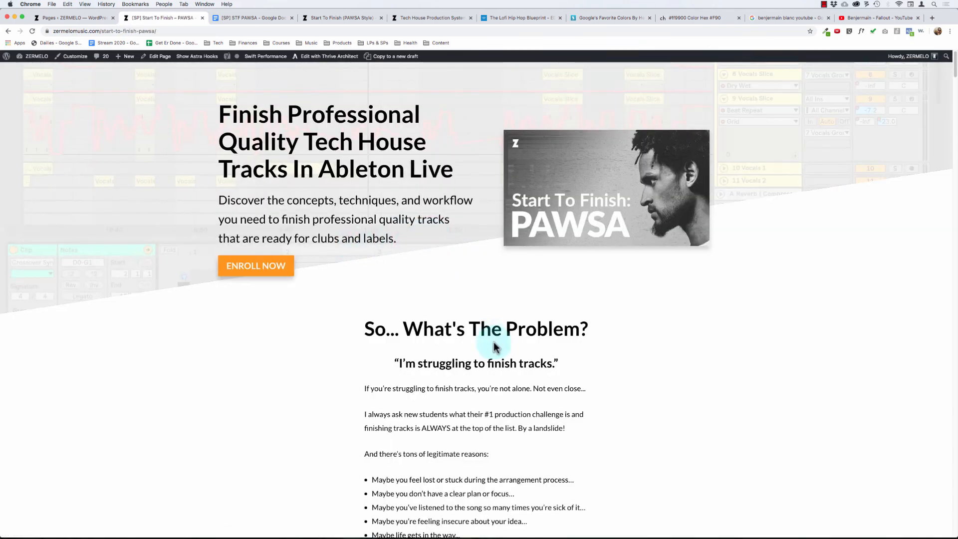
- Examine and compare the spacing of the "Here's Exactly What You Get..." and "We've Only Just Begun...Bonuses!" banners on the saved page
scroll(493, 342, "down", 5)
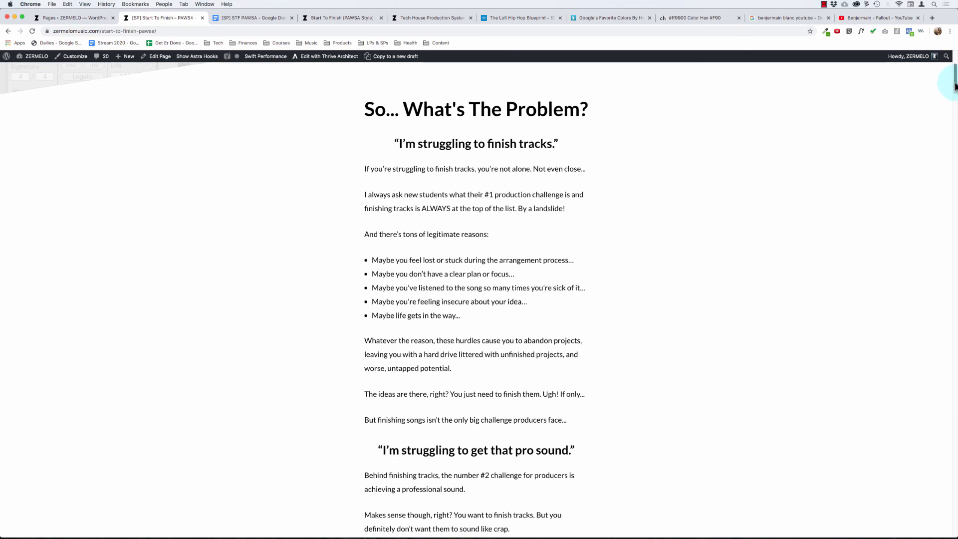
left_click_drag(954, 86, 902, 369)
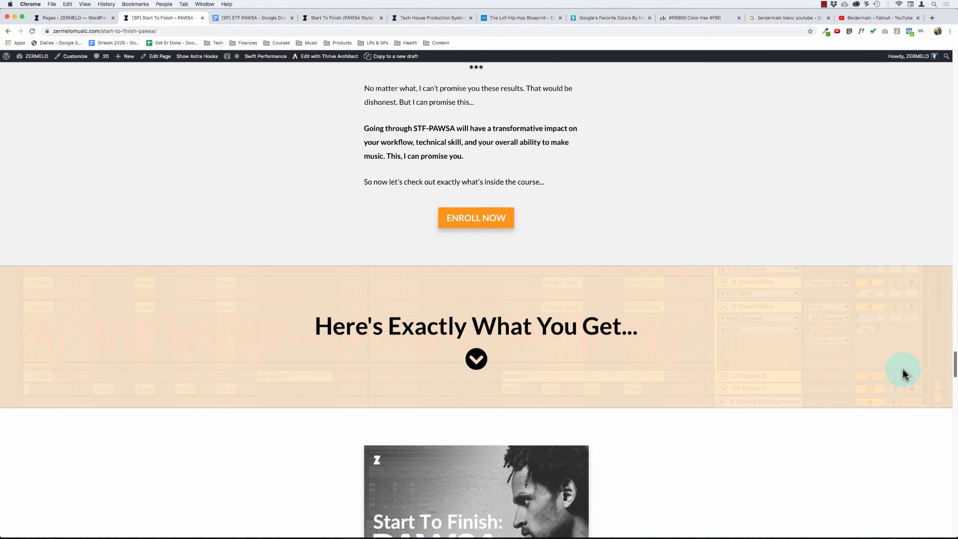
left_click_drag(902, 369, 900, 375)
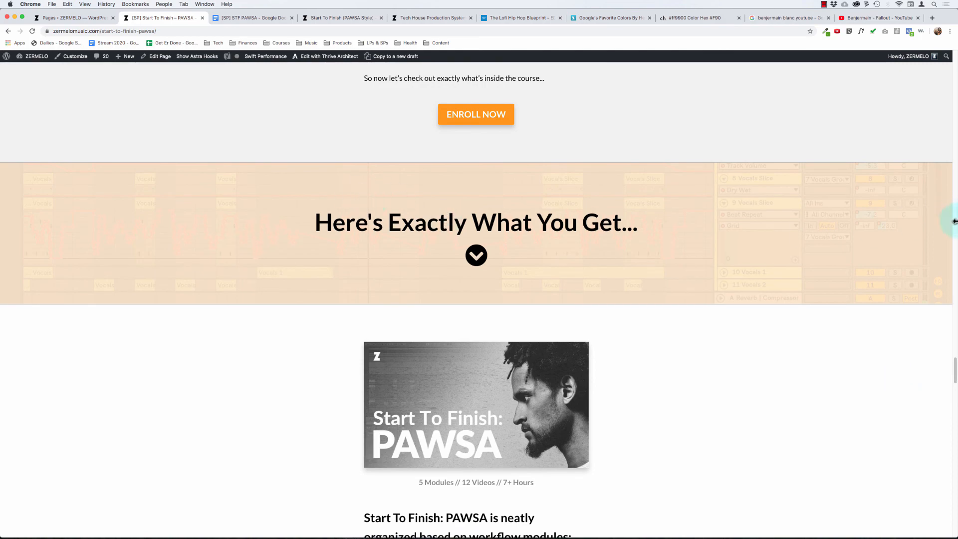
mouse_move(954, 373)
left_mouse_down()
mouse_move(954, 434)
mouse_move(954, 366)
left_mouse_up()
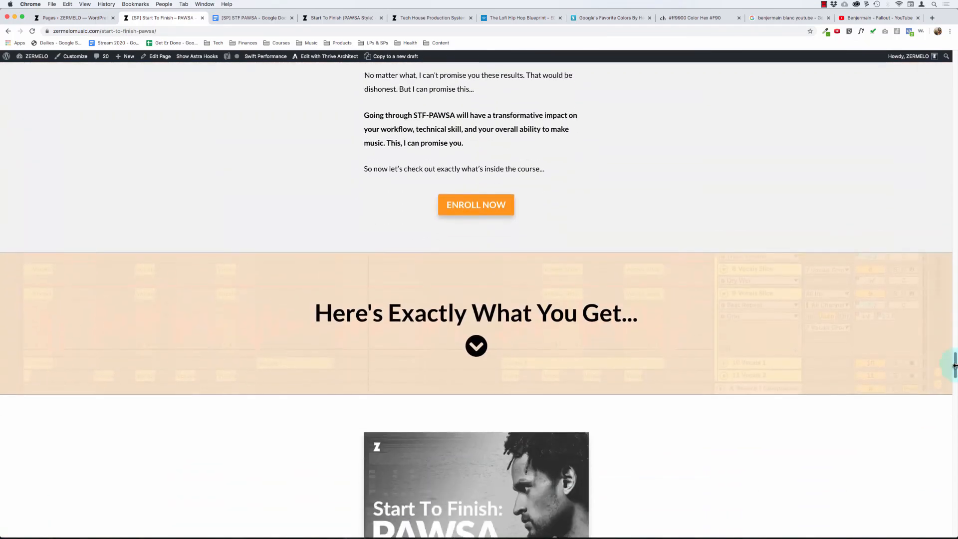
scroll(594, 346, "down", 15)
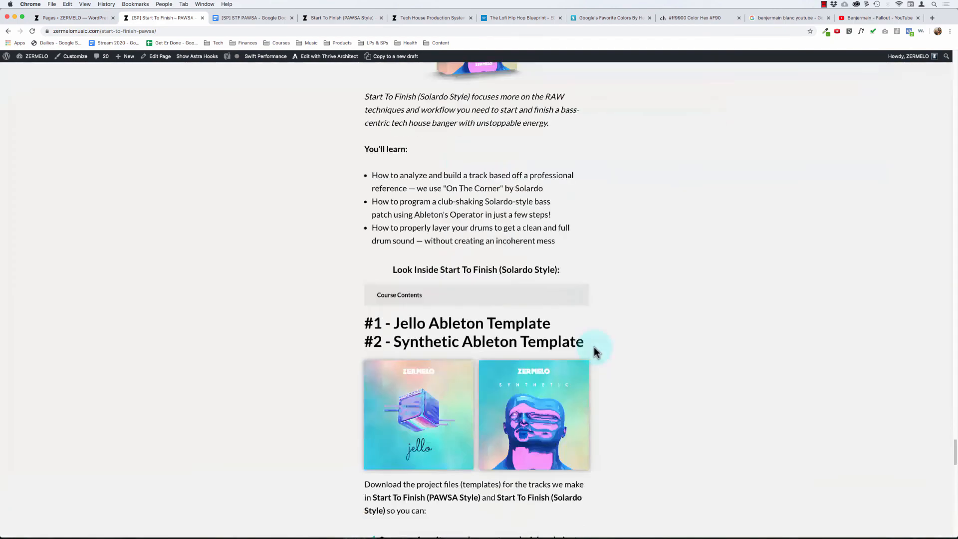
scroll(586, 343, "up", 10)
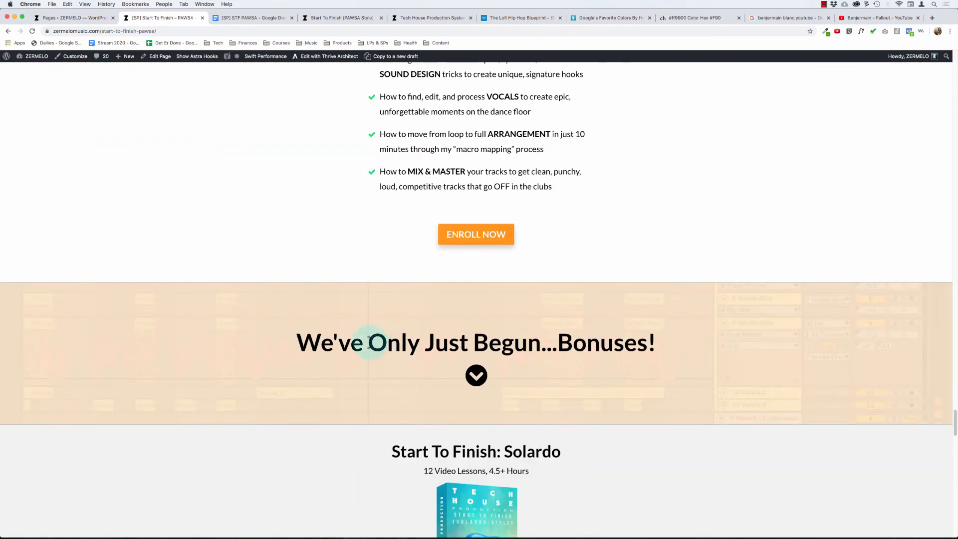
left_click_drag(367, 342, 590, 387)
left_click(590, 387)
scroll(563, 379, "down", 6)
scroll(564, 379, "up", 2)
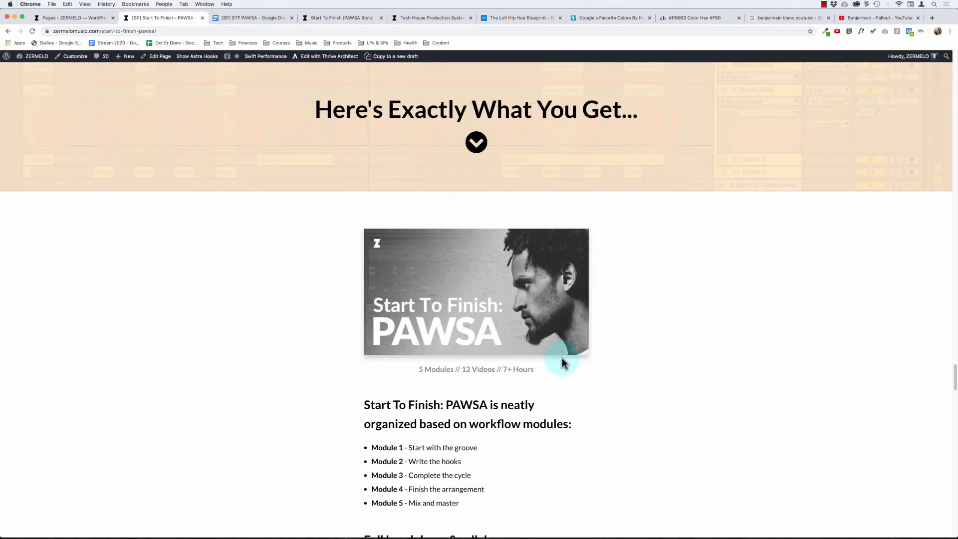
left_click_drag(400, 110, 507, 151)
left_click(507, 150)
scroll(506, 151, "down", 15)
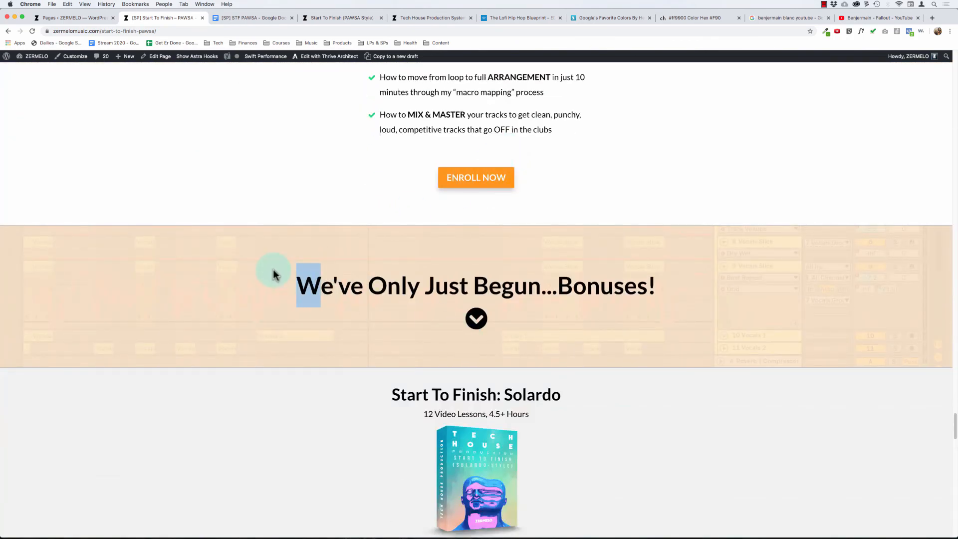
scroll(273, 271, "up", 15)
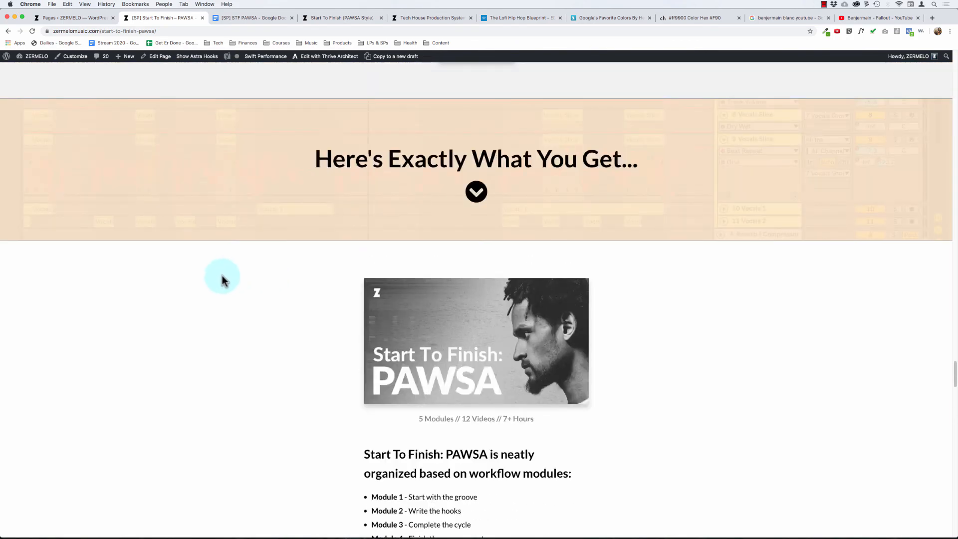
- Reopen the sales page for editing with Thrive Architect and inspect the hero's main heading and course image
left_click(322, 56)
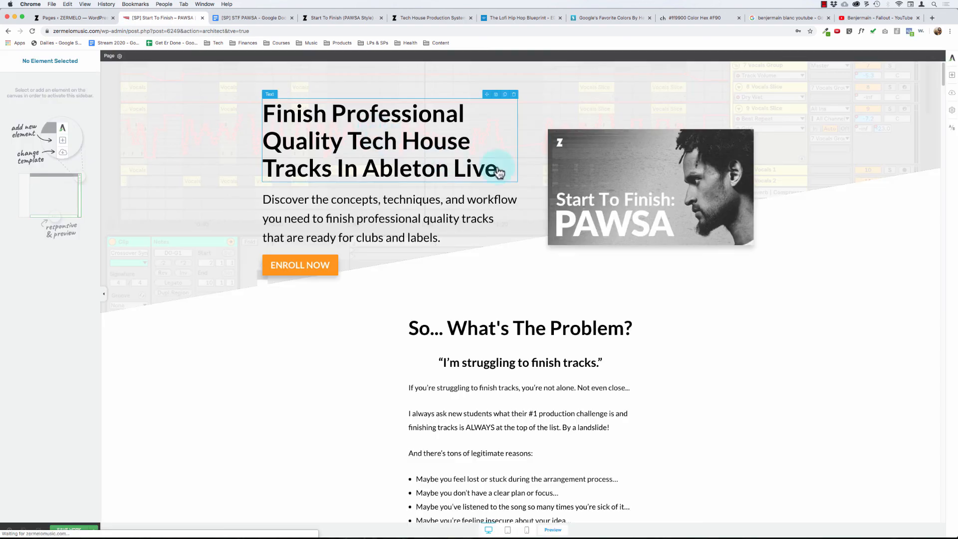
left_click(590, 195)
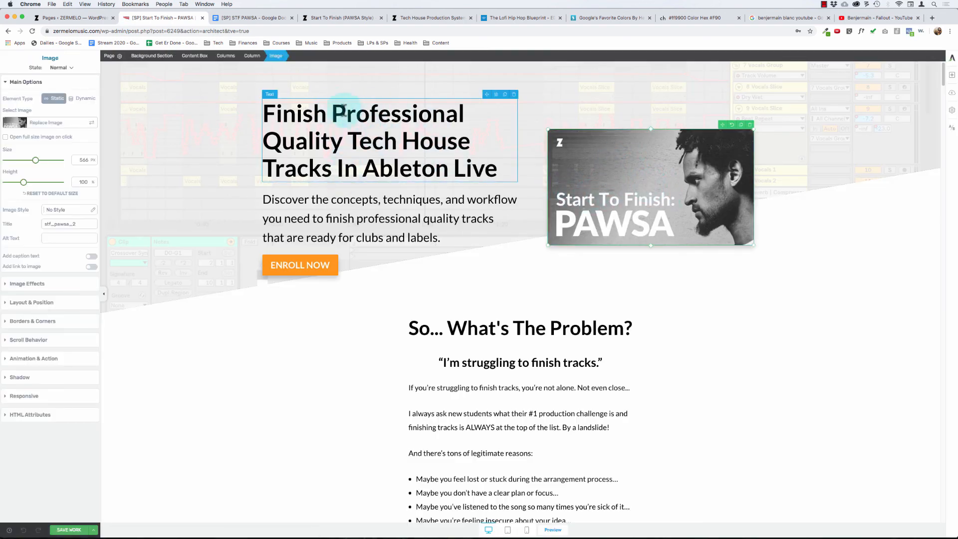
left_click_drag(308, 105, 384, 155)
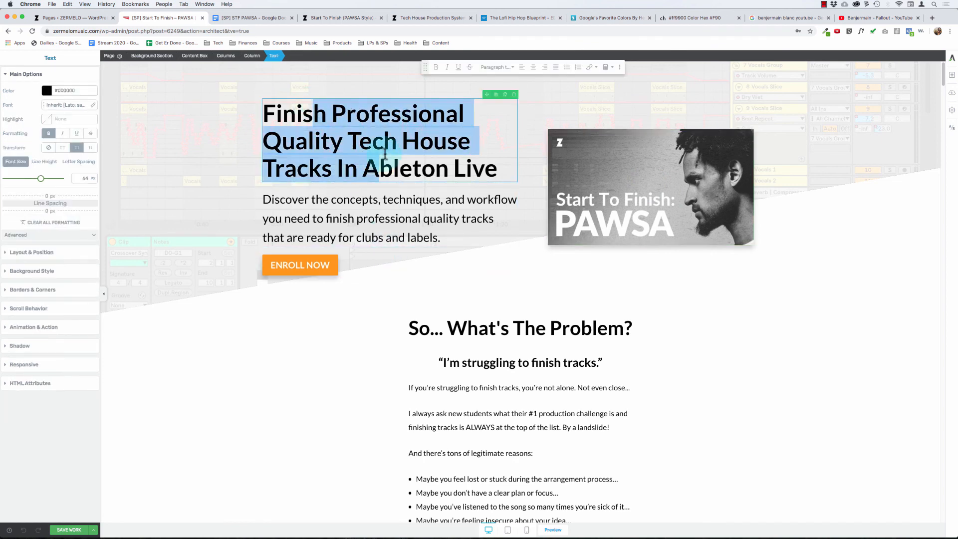
left_click(416, 155)
left_click(702, 258)
left_click(670, 178)
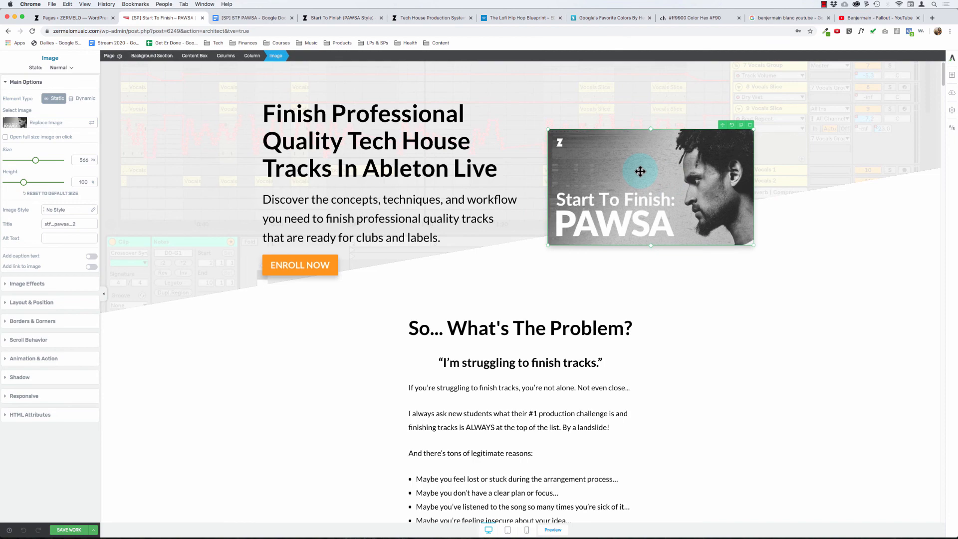
left_click(324, 113)
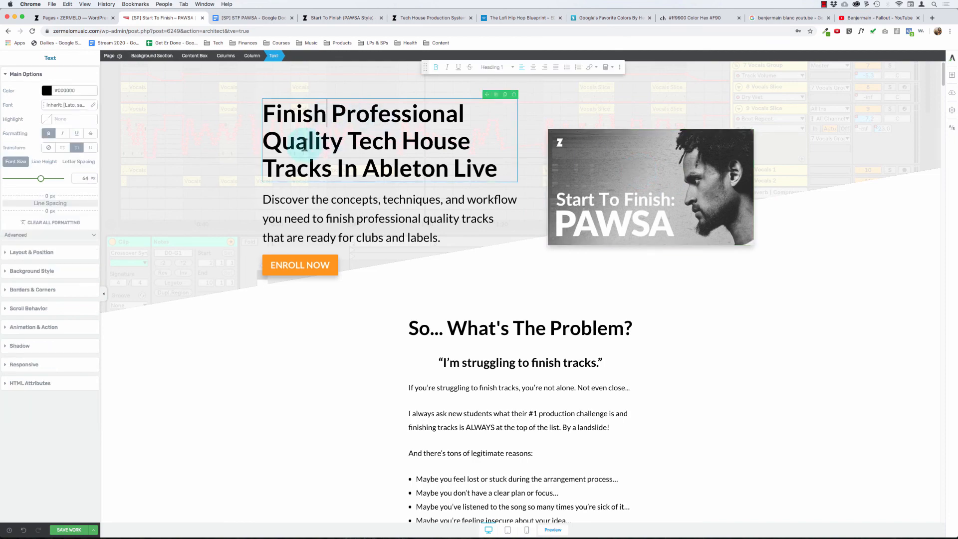
- Compare the spacing of the "Here's Exactly What You Get..." and "We've Only Just Begun...Bonuses!" background sections in the editor
scroll(481, 237, "down", 15)
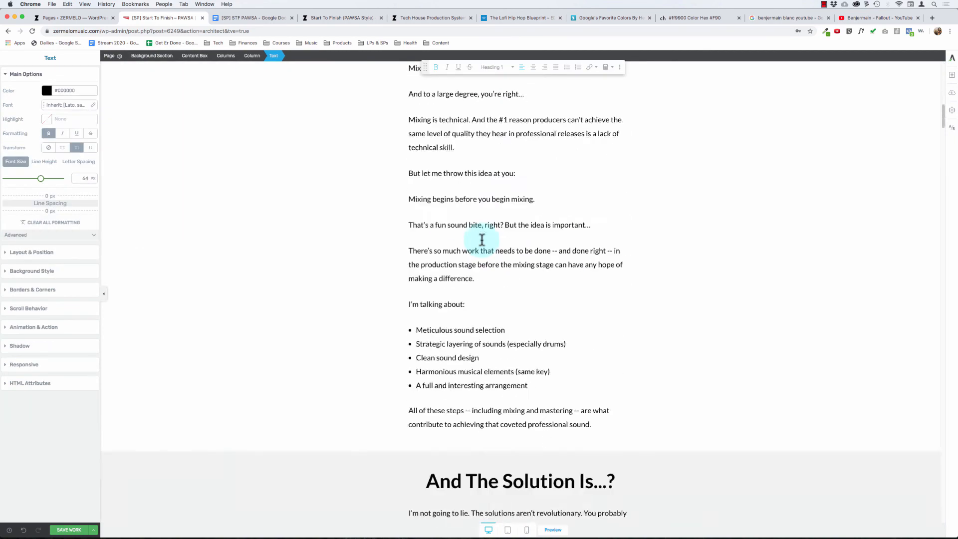
scroll(481, 240, "down", 15)
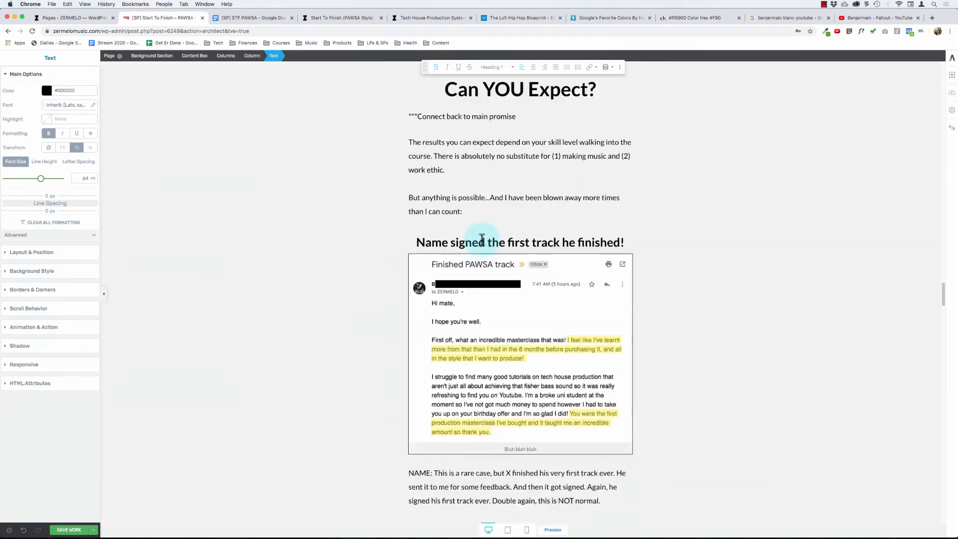
scroll(482, 239, "down", 10)
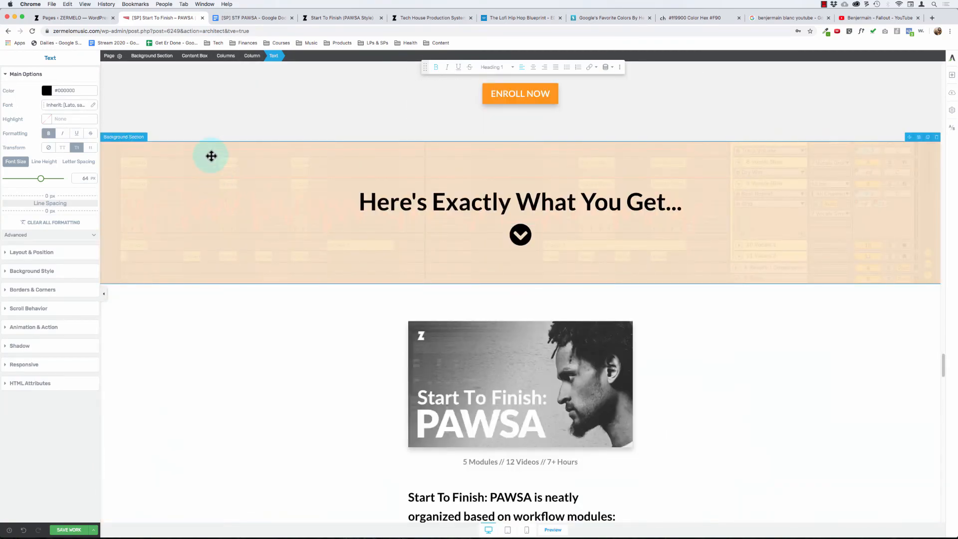
left_click(211, 156)
scroll(210, 156, "down", 15)
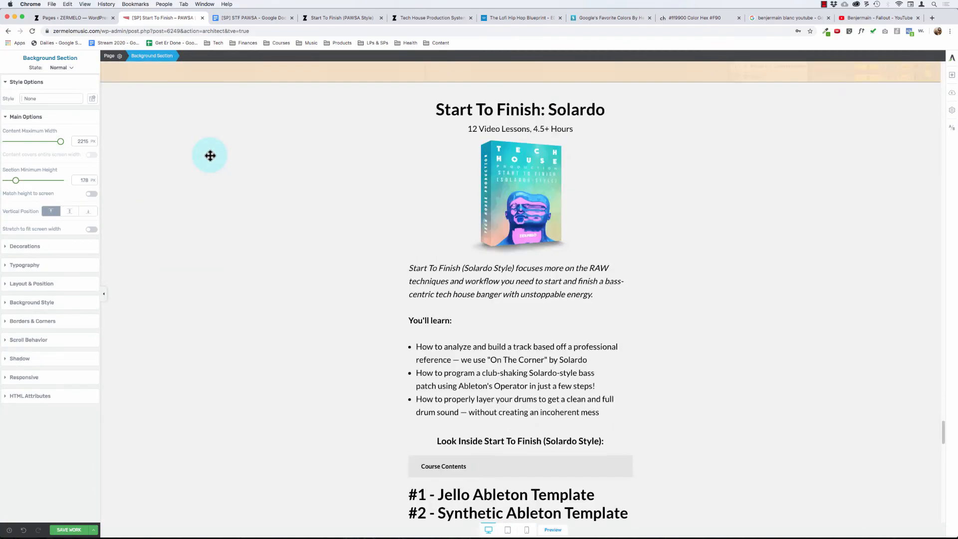
scroll(210, 155, "up", 8)
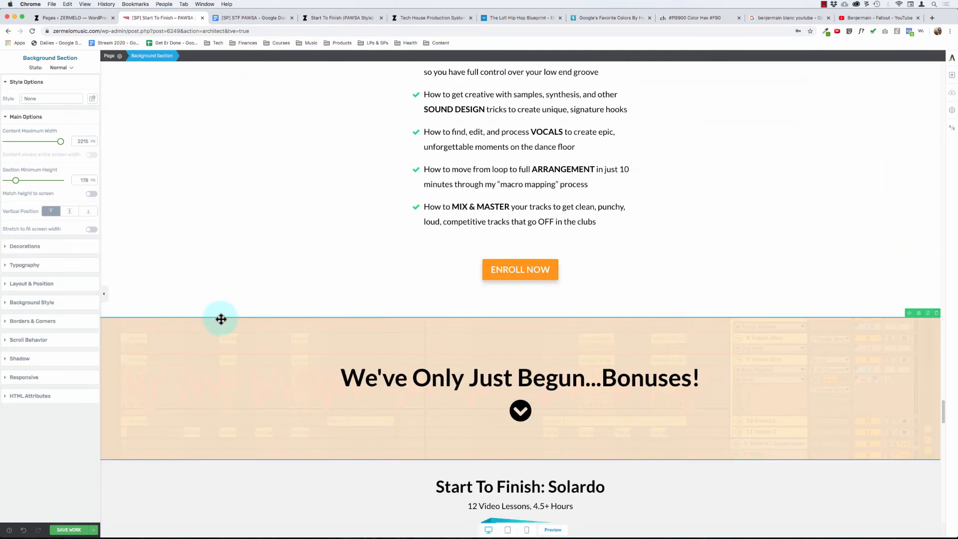
scroll(221, 318, "up", 10)
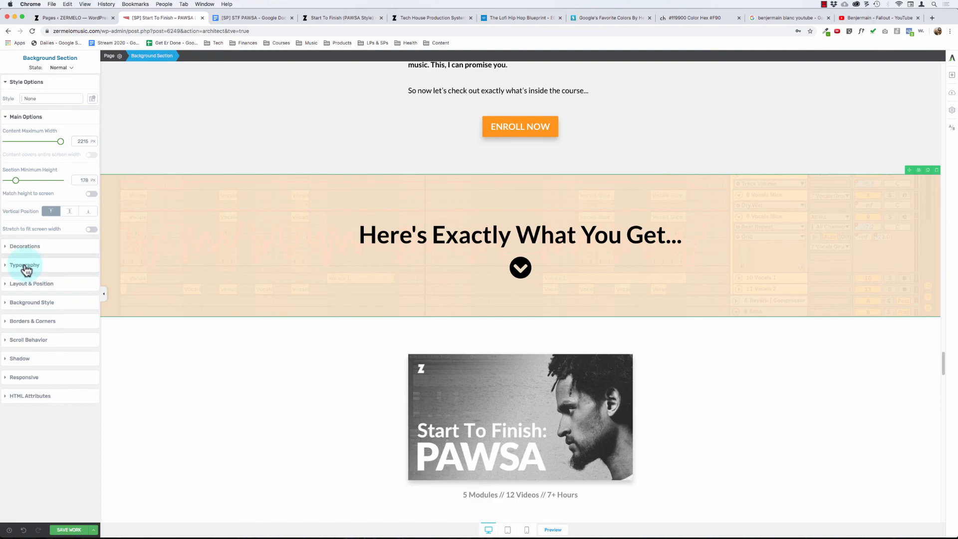
scroll(243, 277, "down", 10)
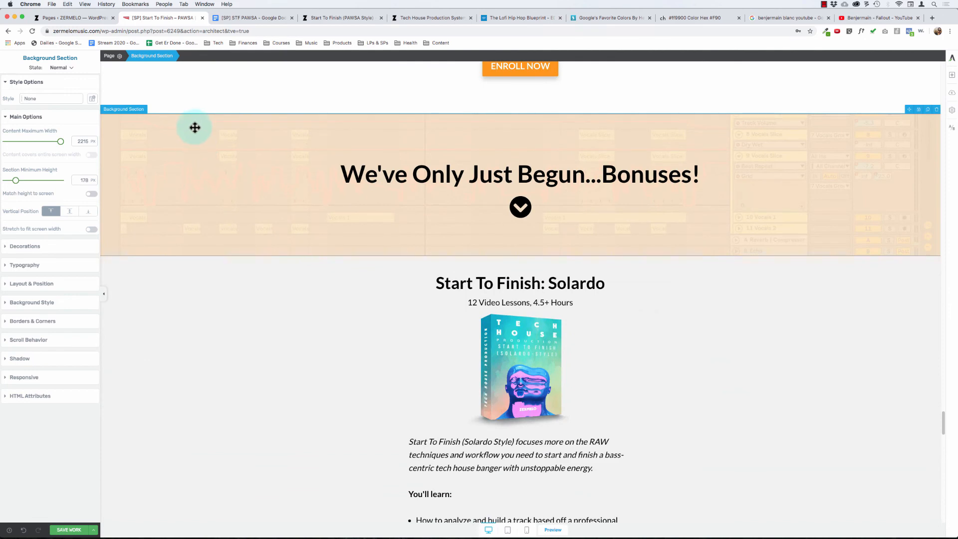
left_click(194, 127)
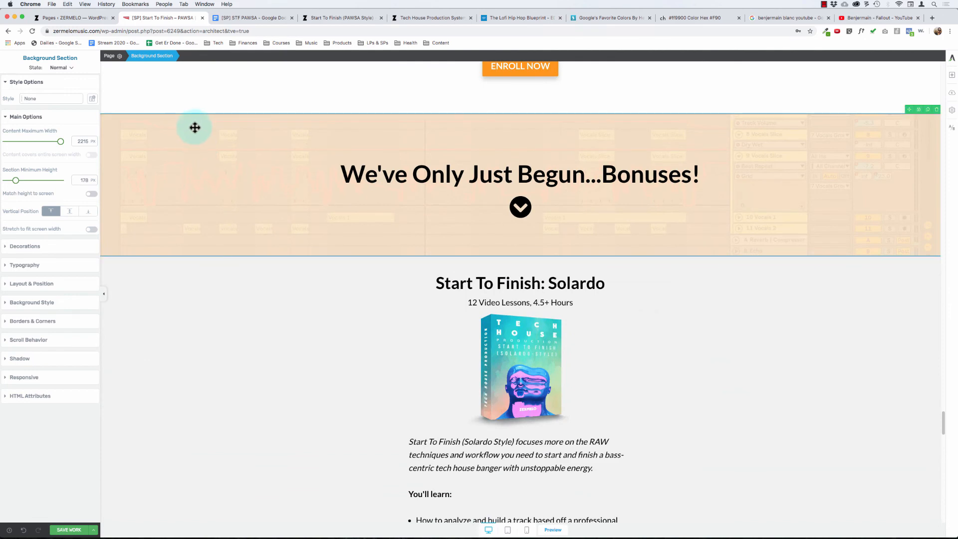
scroll(201, 131, "up", 10)
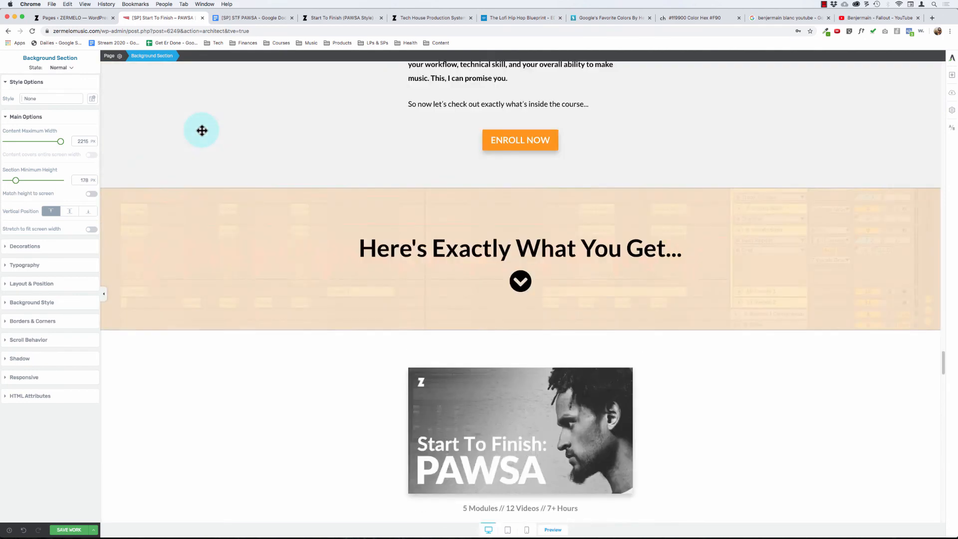
- Set the top and bottom padding of the "Here's Exactly What You Get..." background section to 150 px
left_click(31, 284)
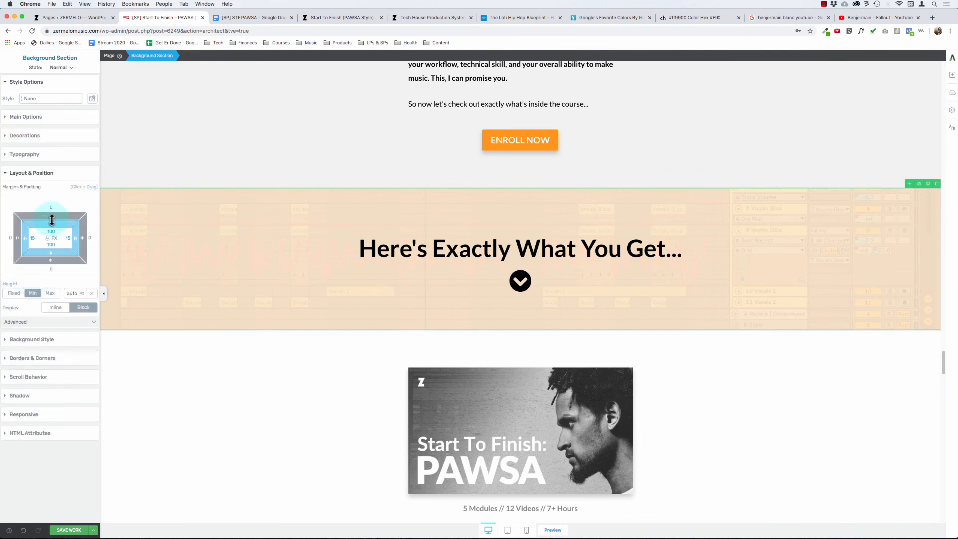
type("150")
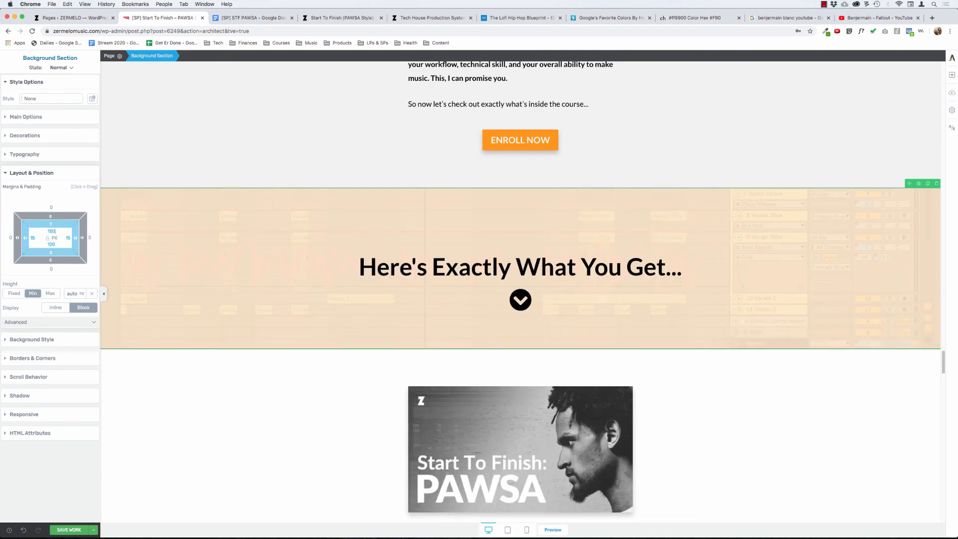
left_click(50, 245)
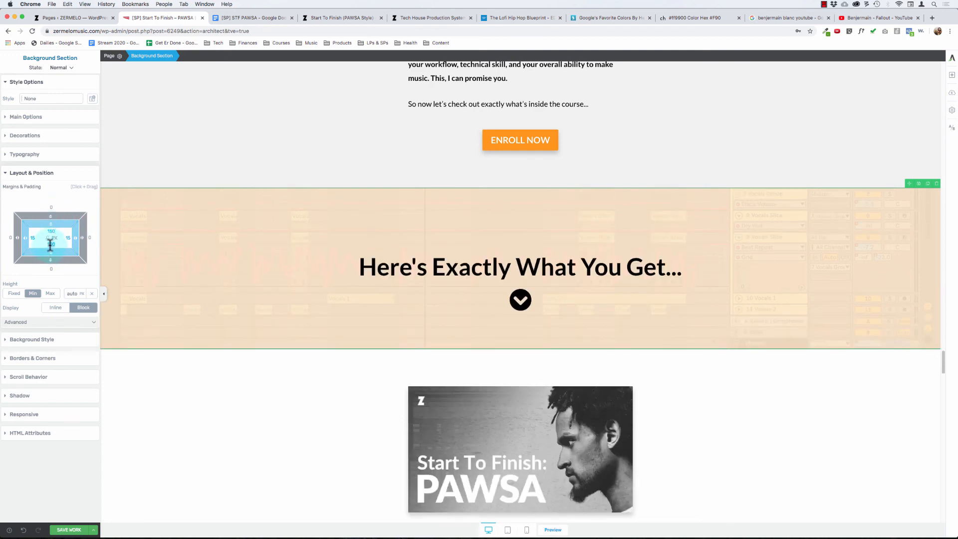
type("150")
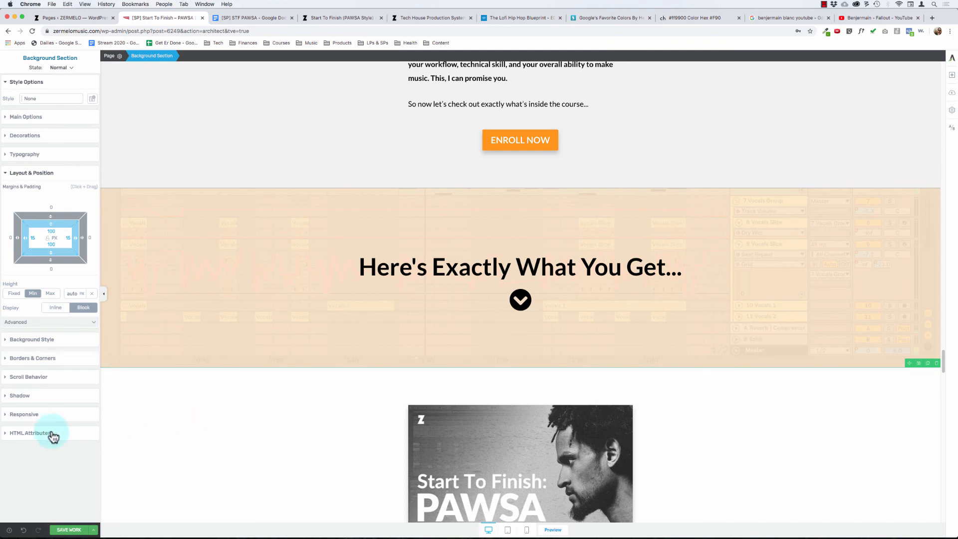
- Save the page changes and open the saved page in preview
left_click(65, 529)
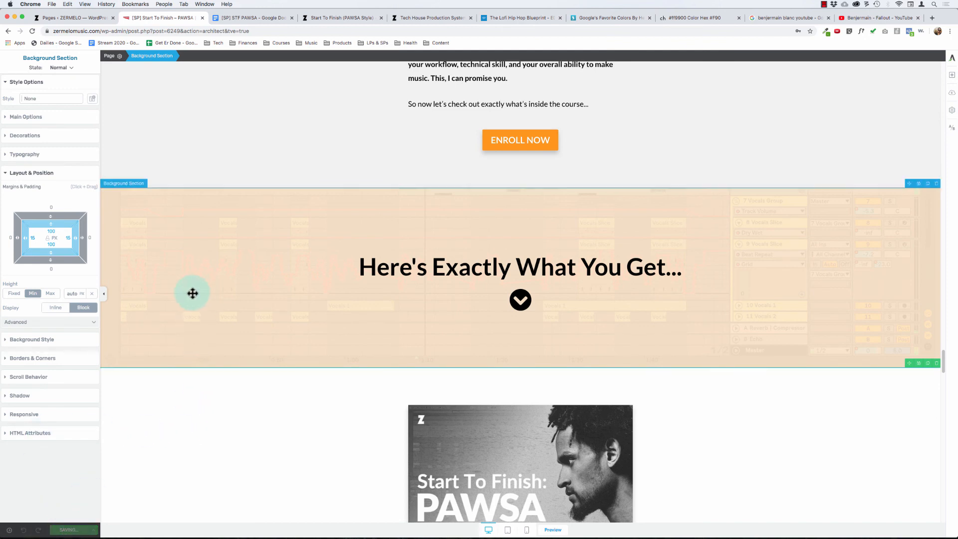
scroll(169, 272, "up", 1)
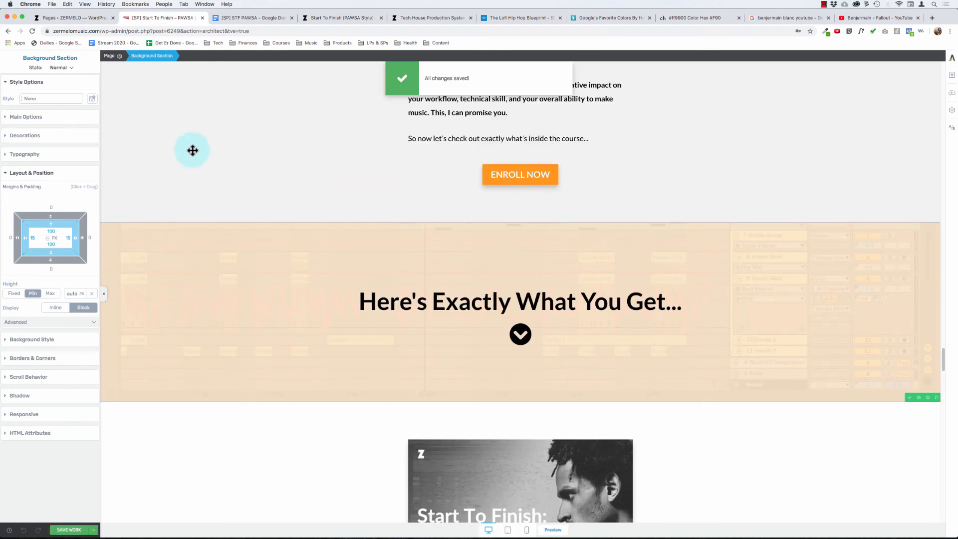
scroll(189, 173, "down", 4)
left_click(27, 531)
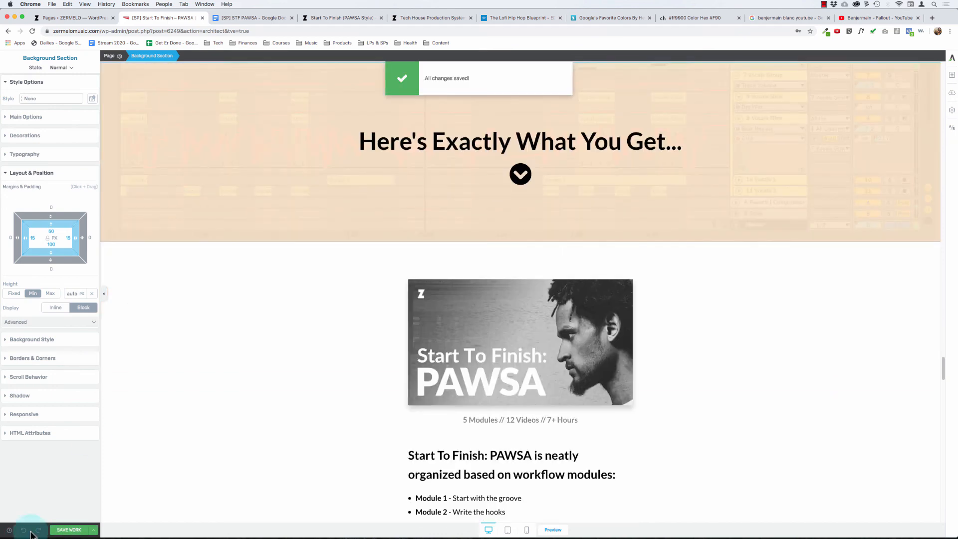
left_click(95, 530)
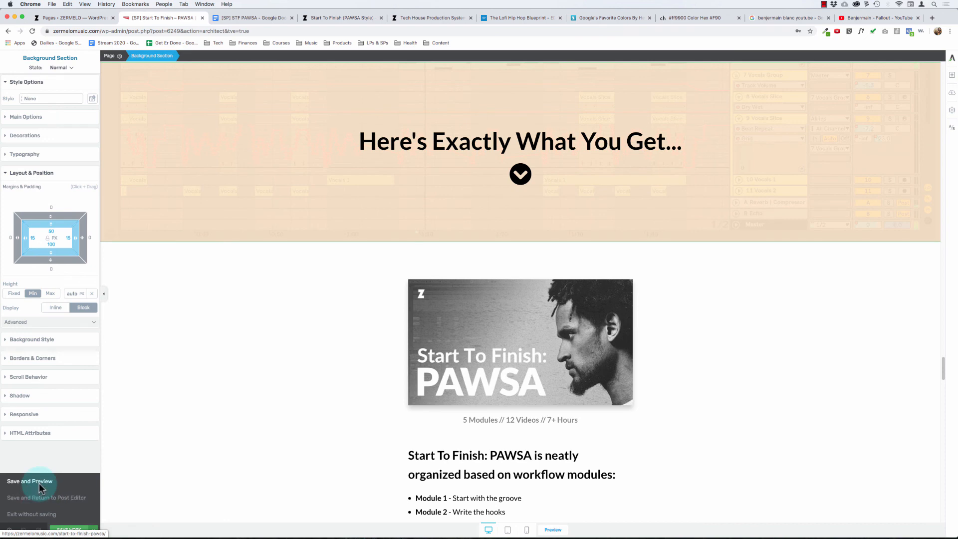
left_click(39, 483)
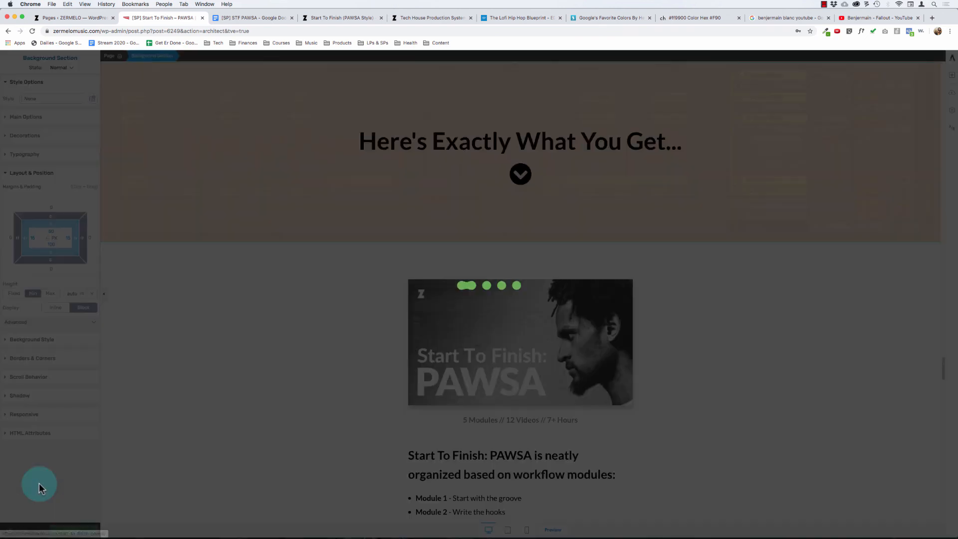
left_click(824, 4)
left_click(823, 3)
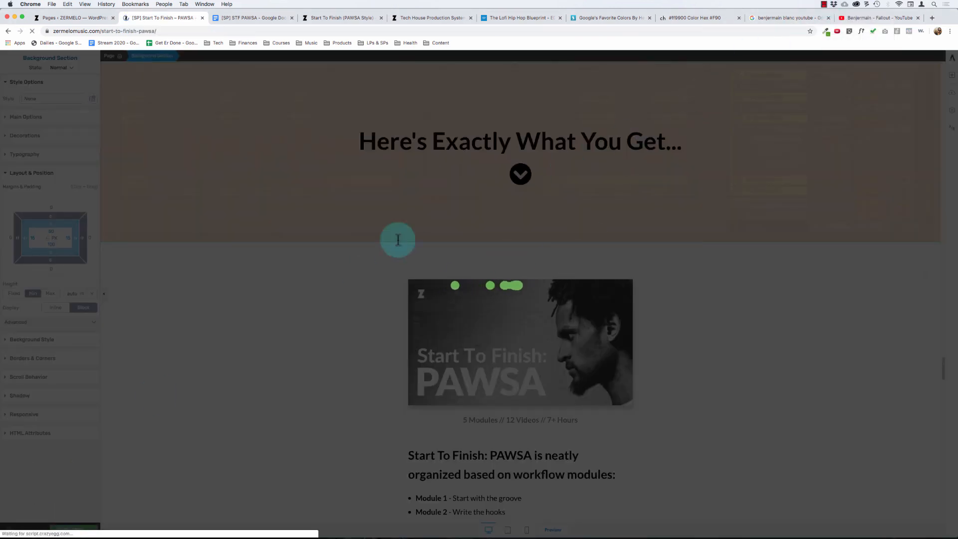
- Review the upper sections and student testimonials of the saved sales page
scroll(321, 289, "down", 2)
scroll(321, 289, "down", 20)
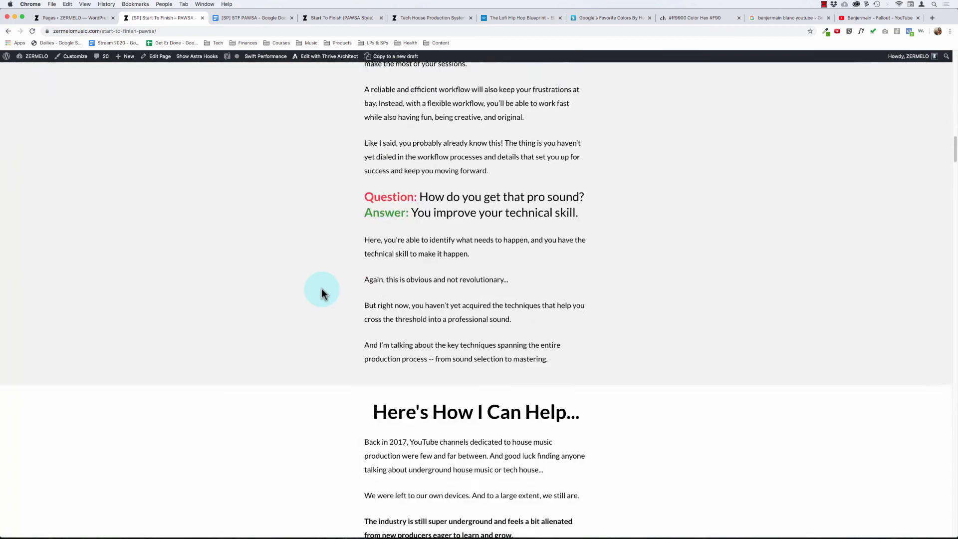
scroll(321, 288, "down", 1)
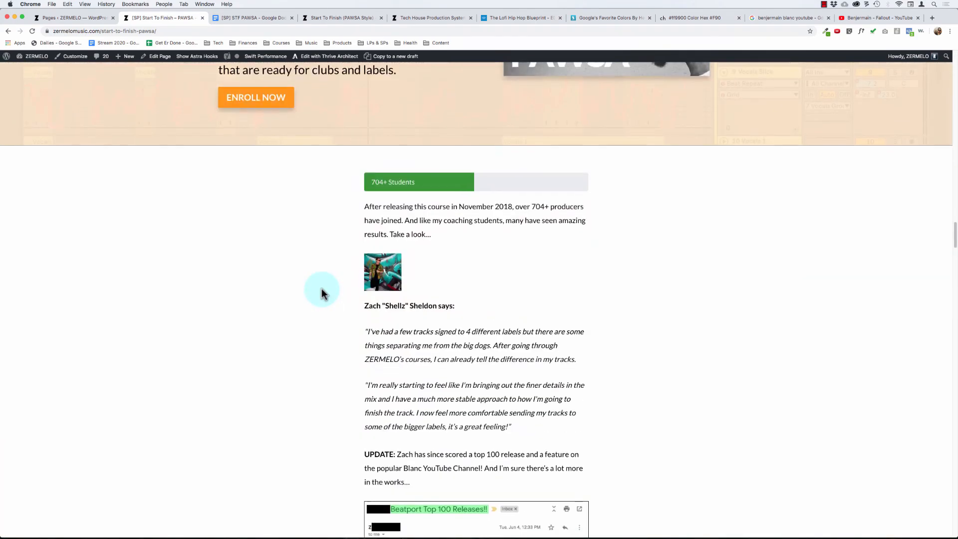
scroll(278, 277, "down", 5)
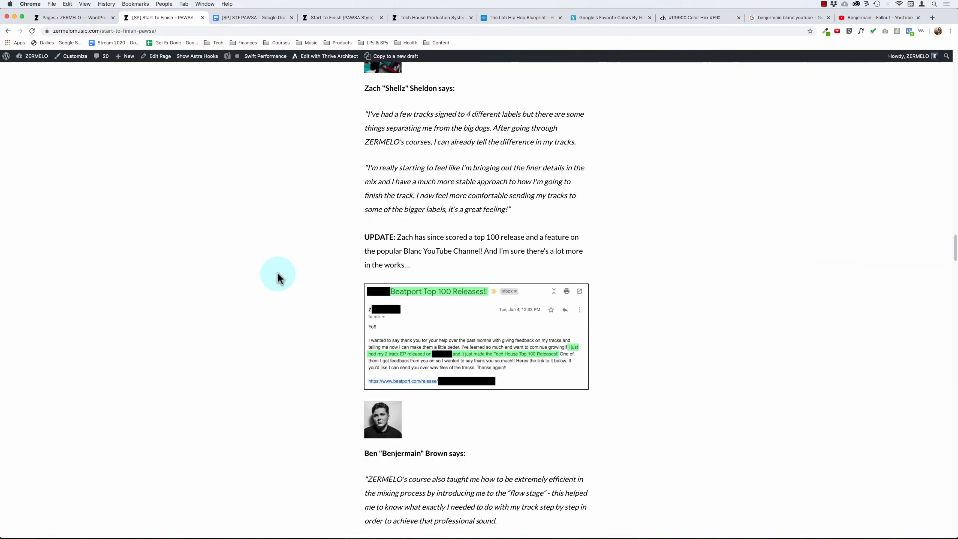
scroll(278, 277, "up", 10)
scroll(278, 278, "down", 3)
scroll(279, 279, "down", 15)
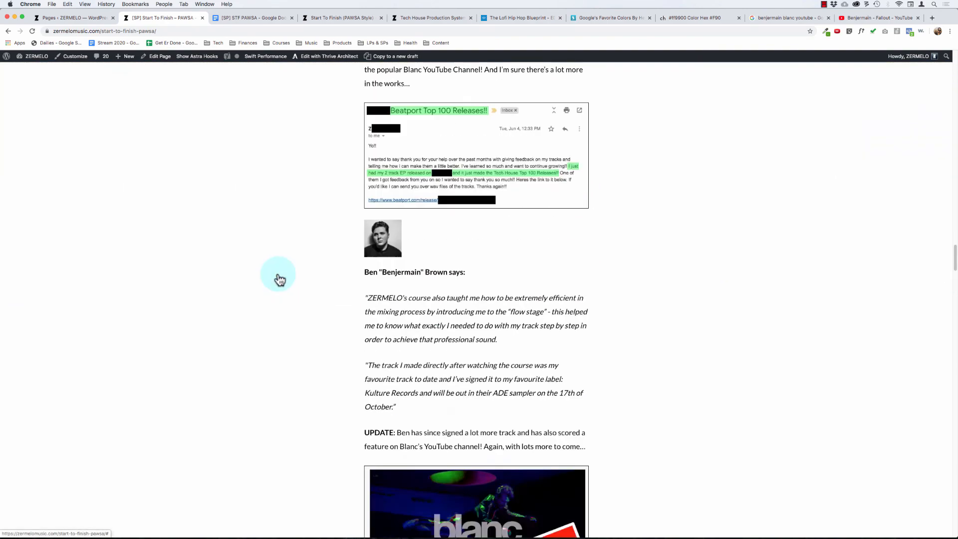
scroll(276, 276, "down", 18)
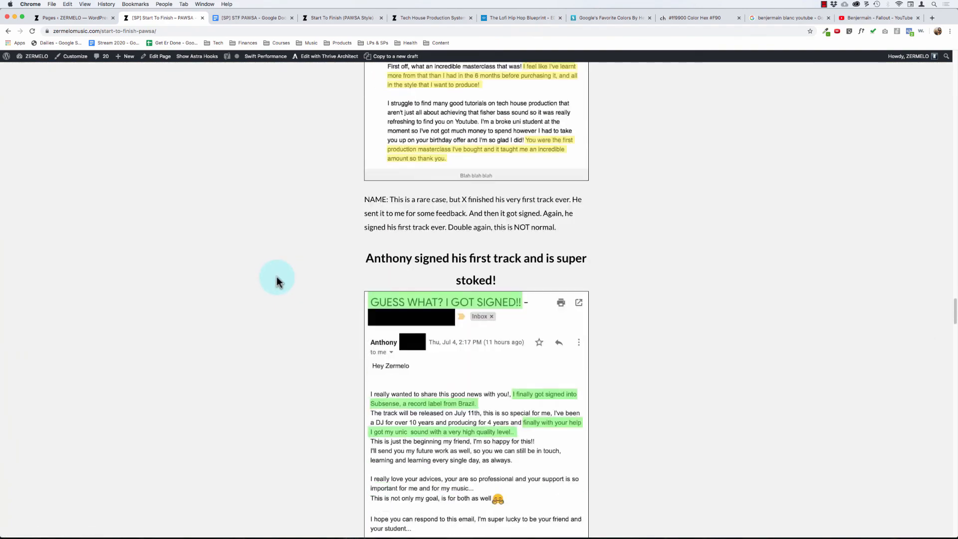
- Examine the spacing around the "Here's Exactly What You Get..." and "We've Only Just Begun...Bonuses!" banners in the preview
scroll(276, 276, "down", 5)
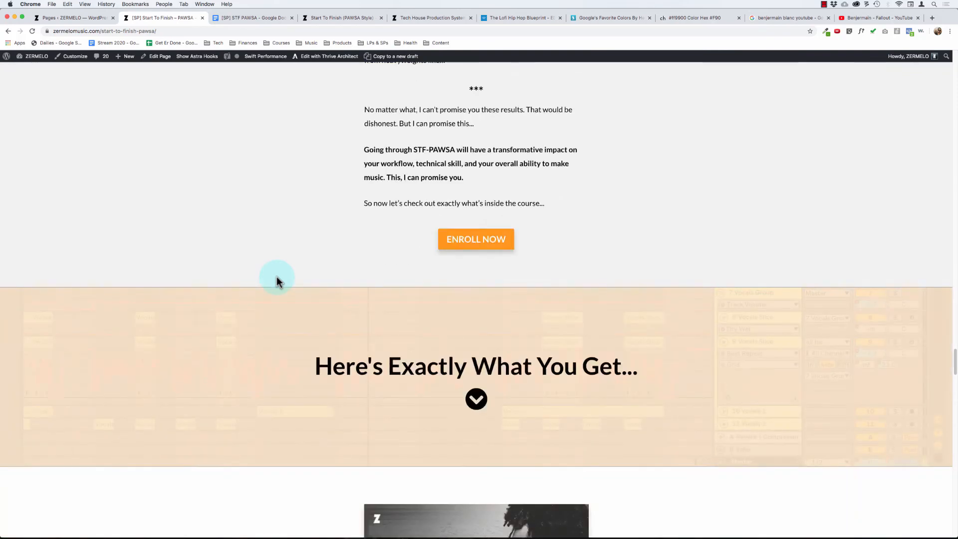
scroll(268, 280, "down", 1)
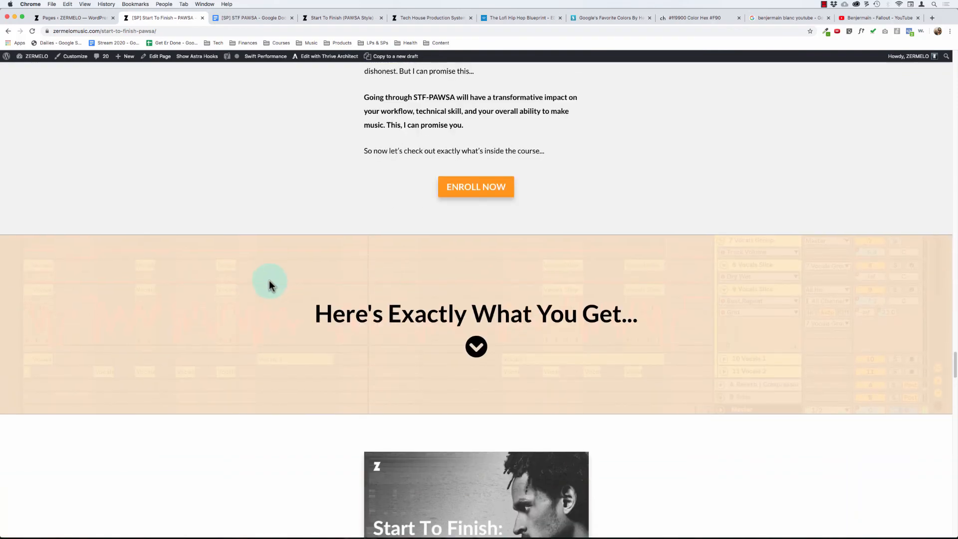
scroll(268, 280, "up", 20)
scroll(269, 281, "down", 20)
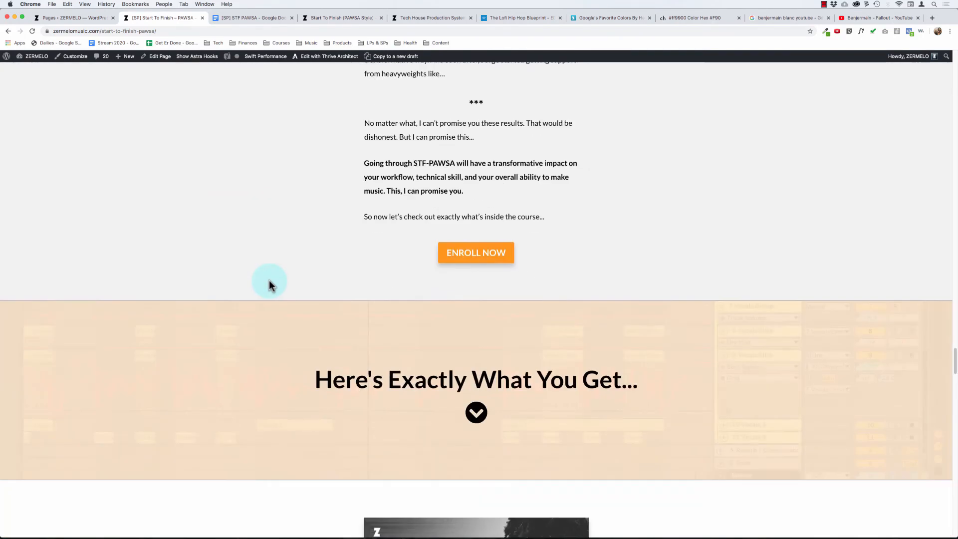
scroll(270, 281, "down", 7)
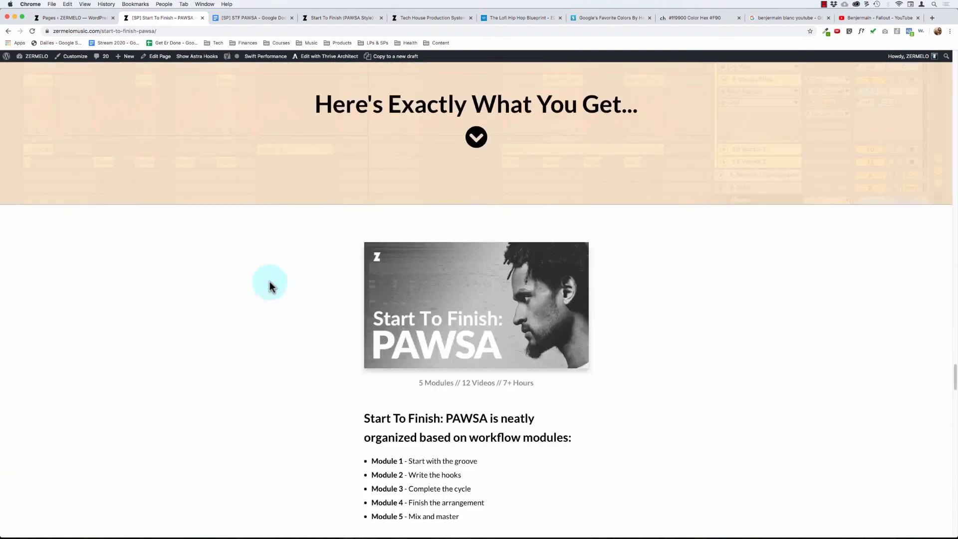
scroll(269, 282, "up", 3)
scroll(270, 281, "down", 20)
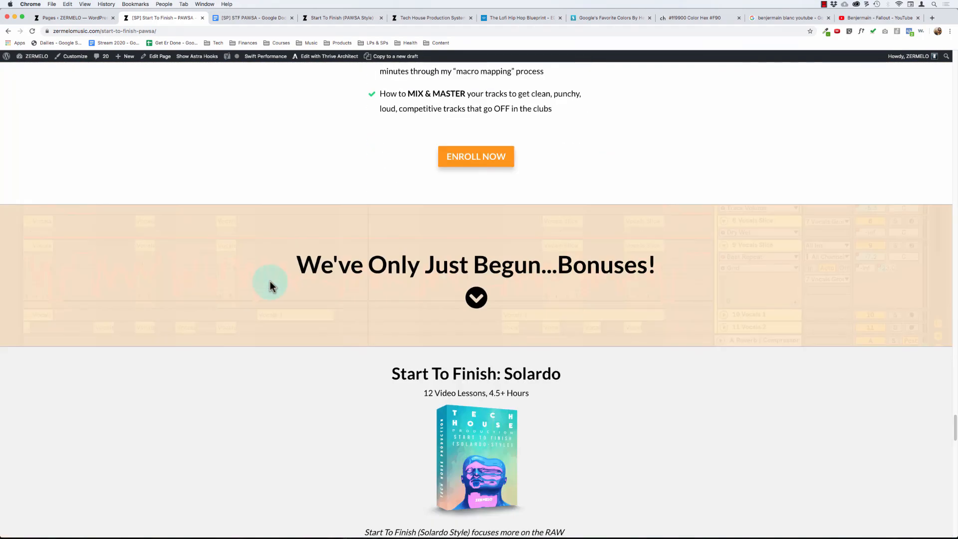
left_click_drag(299, 260, 478, 298)
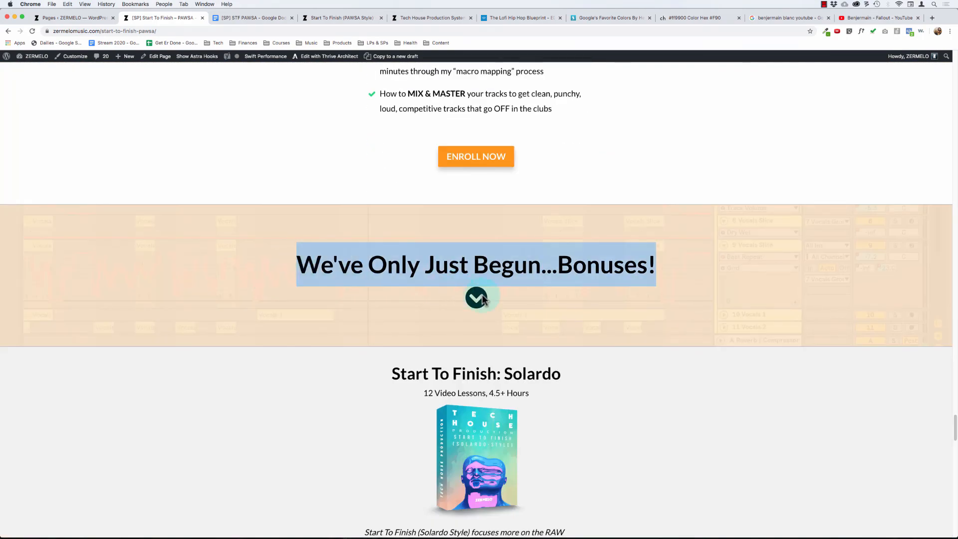
left_click(509, 310)
- Review the bonus content beneath the "We've Only Just Begun...Bonuses!" banner, from the Solardo course to "Secrets Of The Groove"
scroll(280, 270, "down", 2)
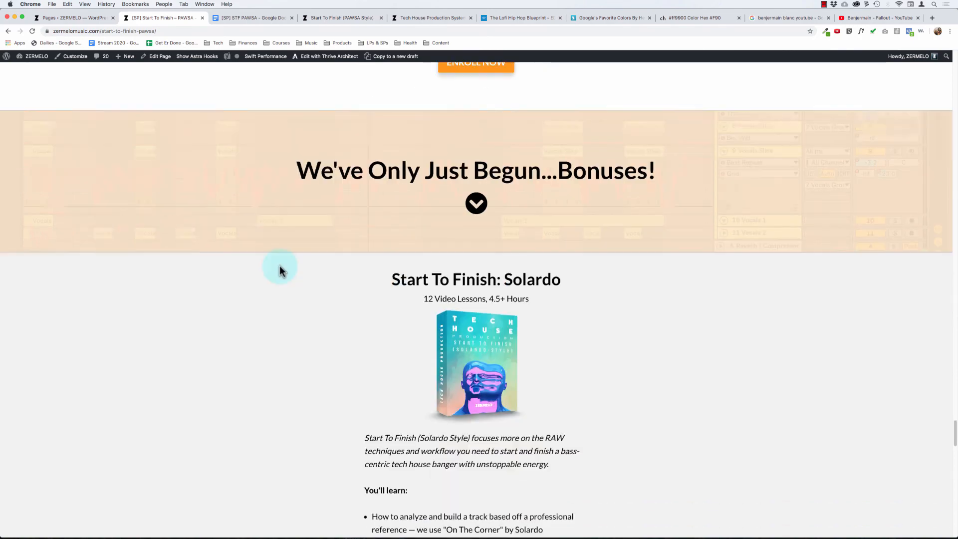
scroll(279, 266, "down", 20)
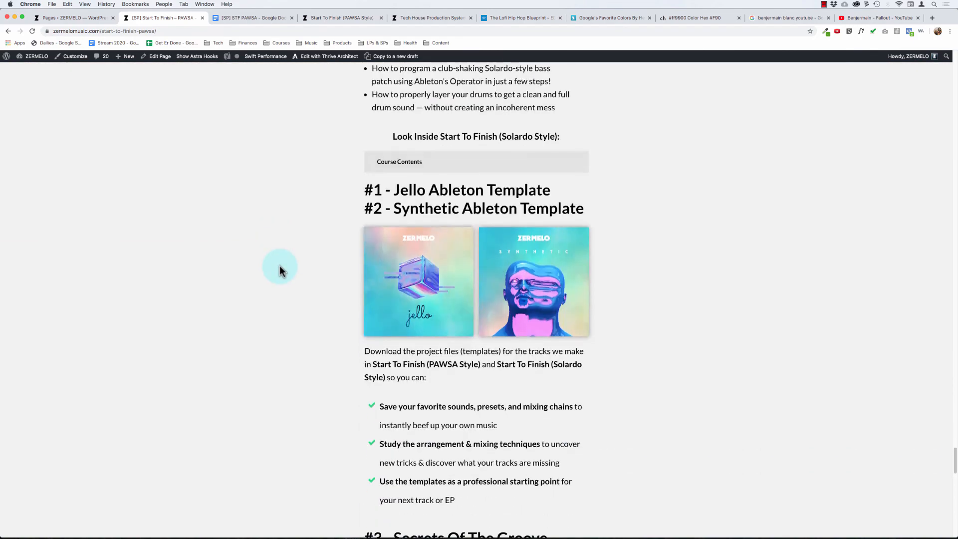
scroll(279, 266, "down", 6)
scroll(279, 265, "up", 20)
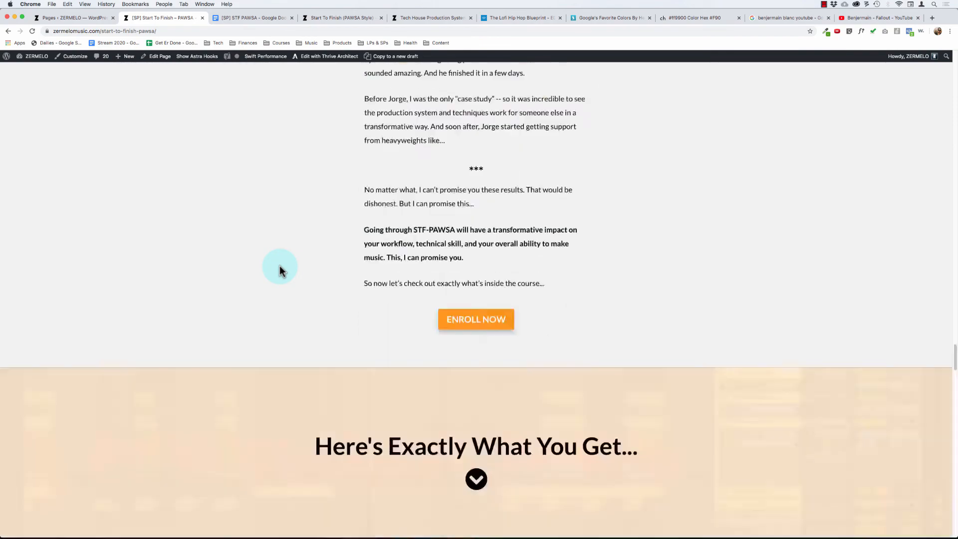
scroll(281, 277, "down", 20)
scroll(282, 269, "up", 3)
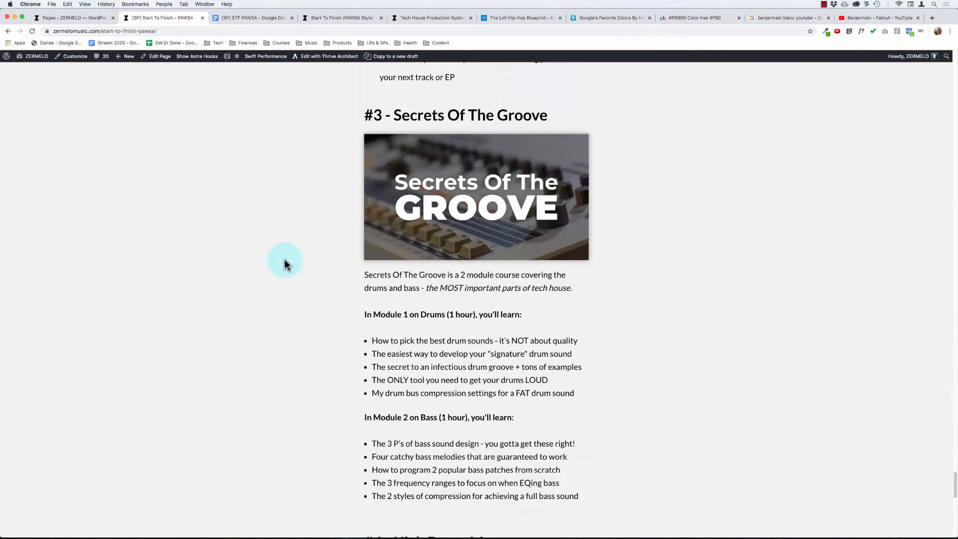
left_click_drag(284, 259, 454, 366)
left_click(280, 305)
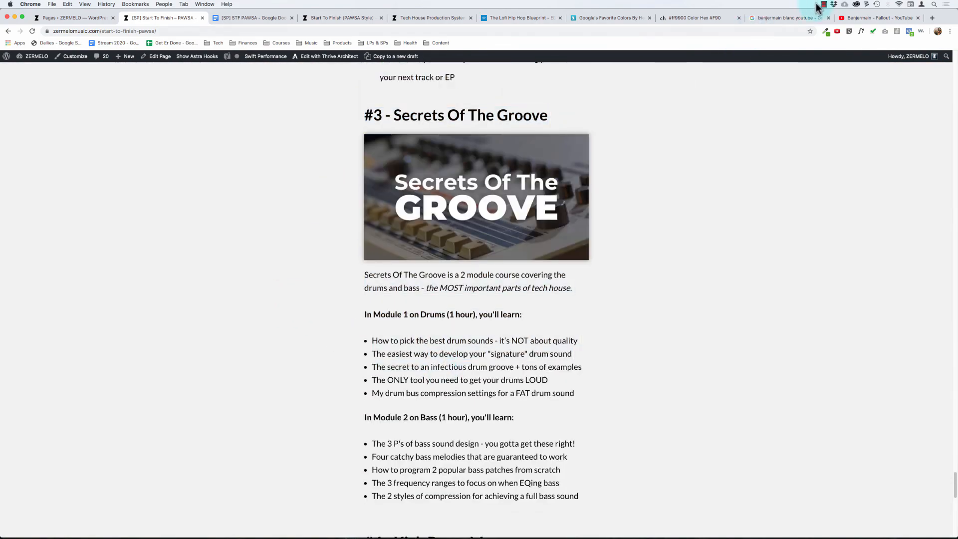